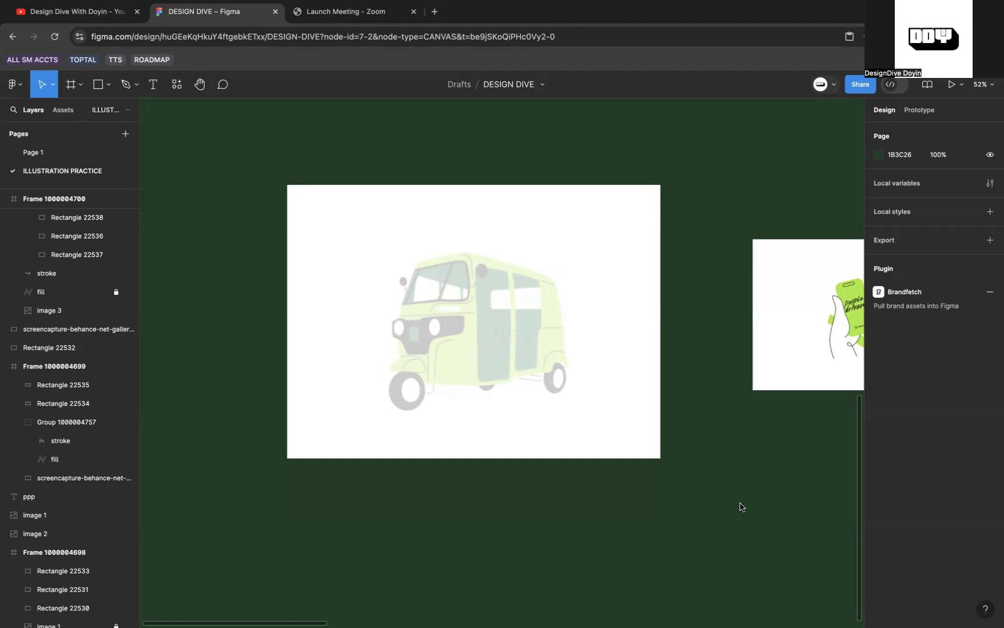
Step: Examine the rickshaw and car illustrations and their faded reference images across the canvas
{"action": "scroll", "coordinate": [741, 506], "scroll_direction": "right", "scroll_amount": 15}
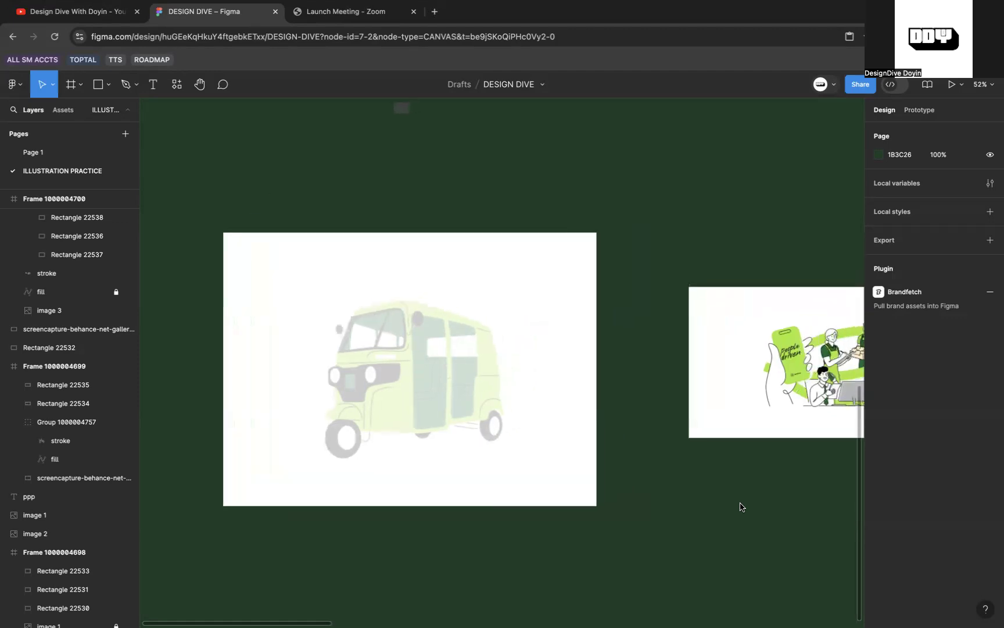
{"action": "scroll", "coordinate": [740, 502], "scroll_direction": "right", "scroll_amount": 3}
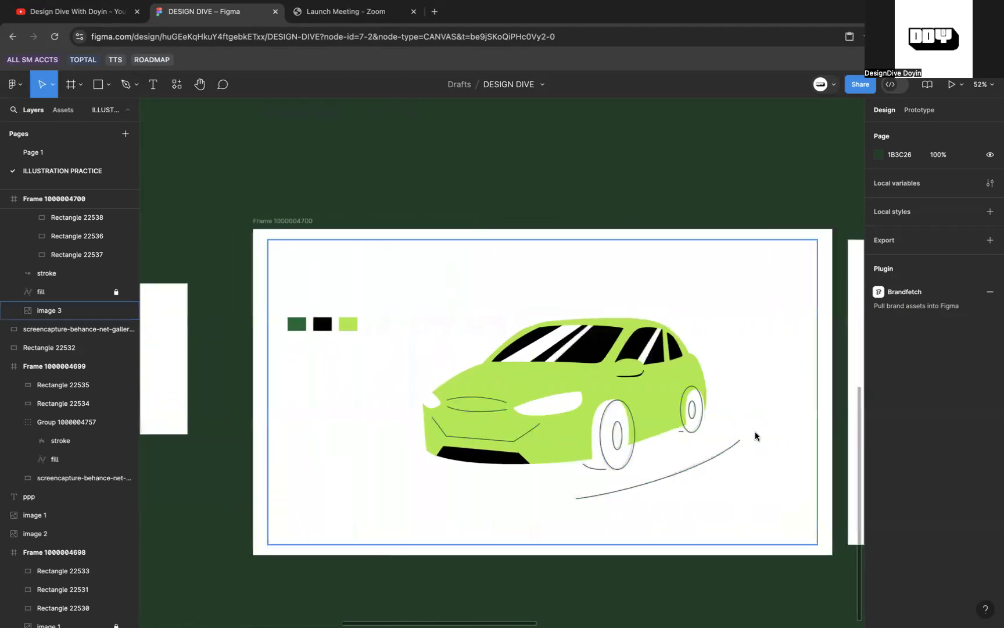
{"action": "scroll", "coordinate": [717, 403], "scroll_direction": "right", "scroll_amount": 3}
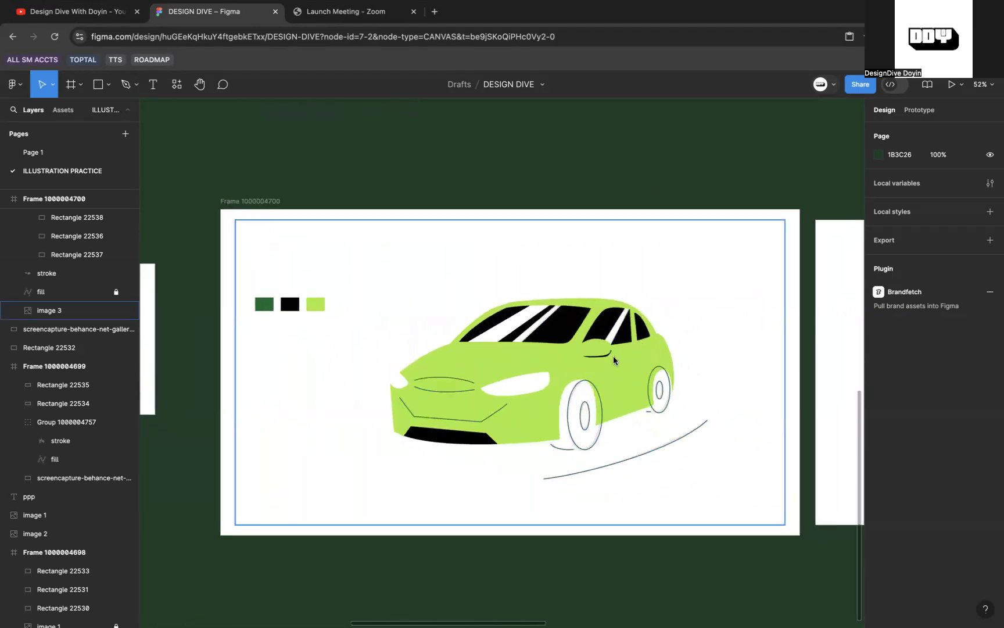
{"action": "scroll", "coordinate": [612, 356], "scroll_direction": "up", "scroll_amount": 3}
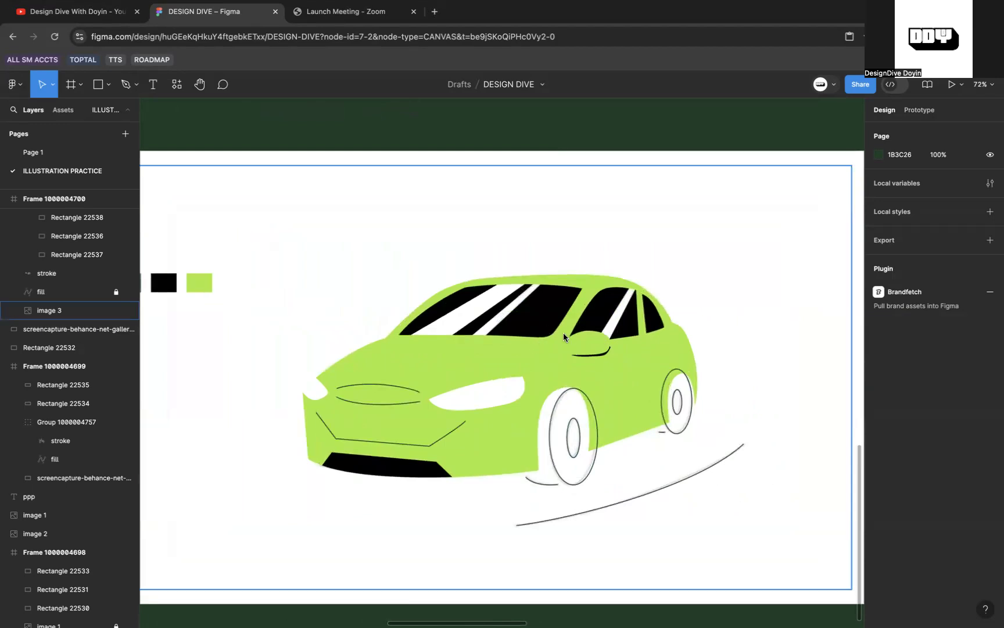
{"action": "scroll", "coordinate": [563, 333], "scroll_direction": "left", "scroll_amount": 2}
{"action": "scroll", "coordinate": [563, 333], "scroll_direction": "down", "scroll_amount": 1}
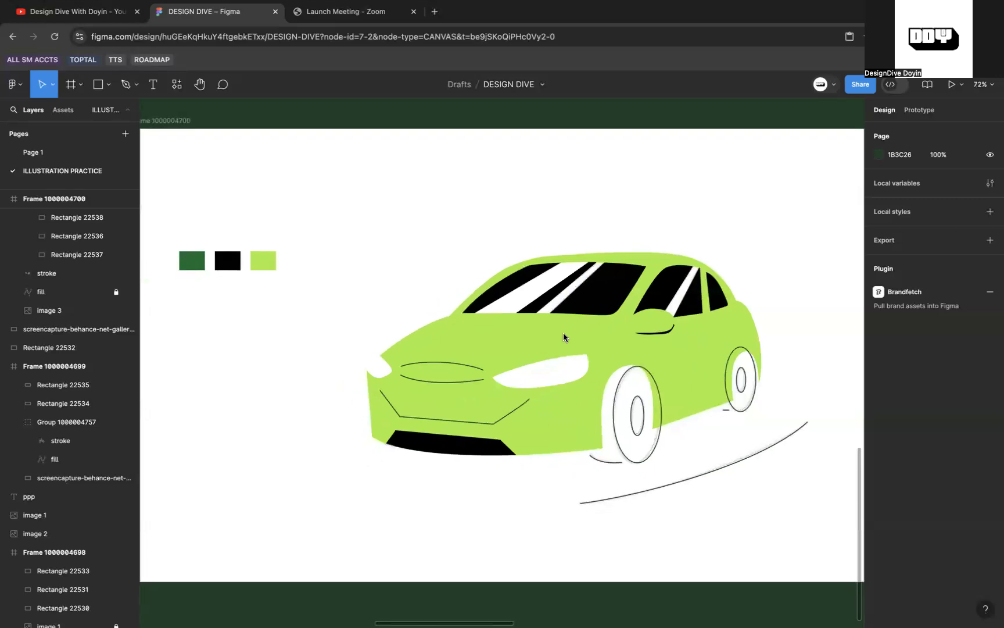
{"action": "scroll", "coordinate": [564, 333], "scroll_direction": "down", "scroll_amount": 5}
{"action": "scroll", "coordinate": [563, 333], "scroll_direction": "left", "scroll_amount": 5}
{"action": "scroll", "coordinate": [564, 332], "scroll_direction": "down", "scroll_amount": 3}
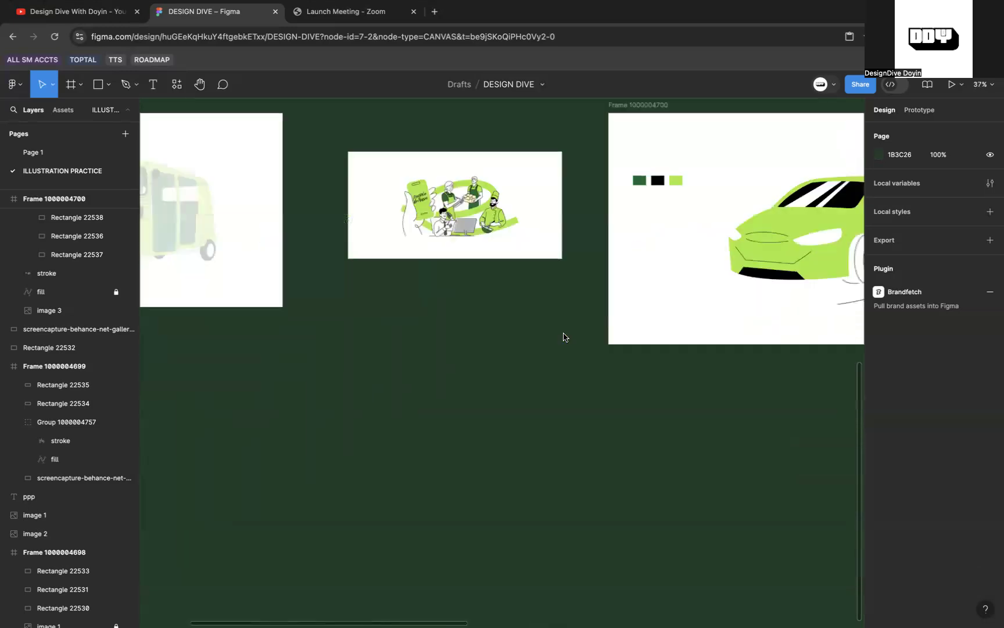
{"action": "scroll", "coordinate": [534, 235], "scroll_direction": "up", "scroll_amount": 3}
{"action": "scroll", "coordinate": [534, 234], "scroll_direction": "left", "scroll_amount": 2}
{"action": "scroll", "coordinate": [534, 235], "scroll_direction": "up", "scroll_amount": 3}
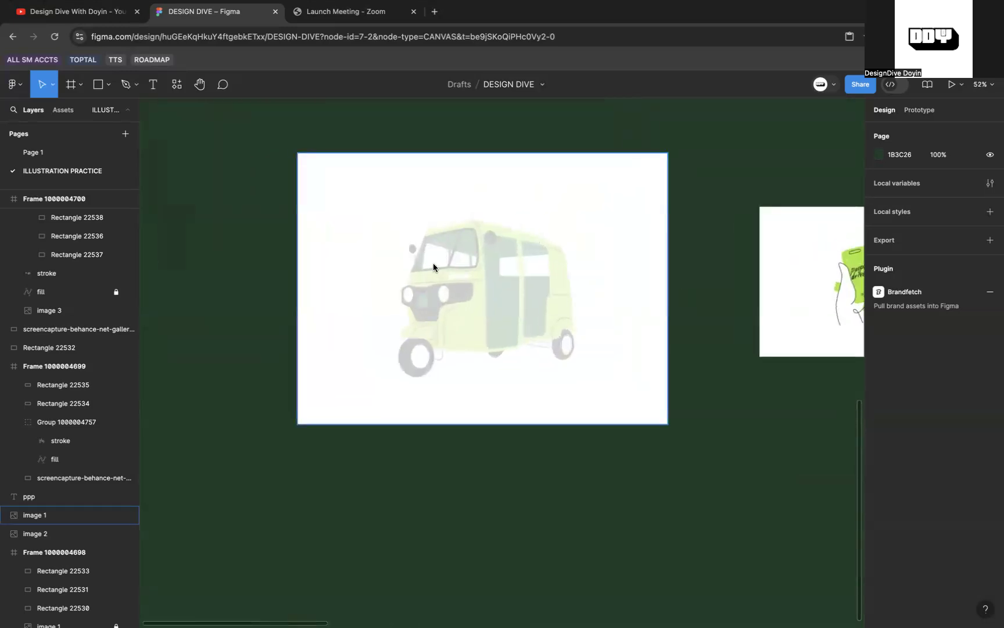
{"action": "scroll", "coordinate": [433, 262], "scroll_direction": "right", "scroll_amount": 3}
{"action": "scroll", "coordinate": [433, 263], "scroll_direction": "up", "scroll_amount": 2}
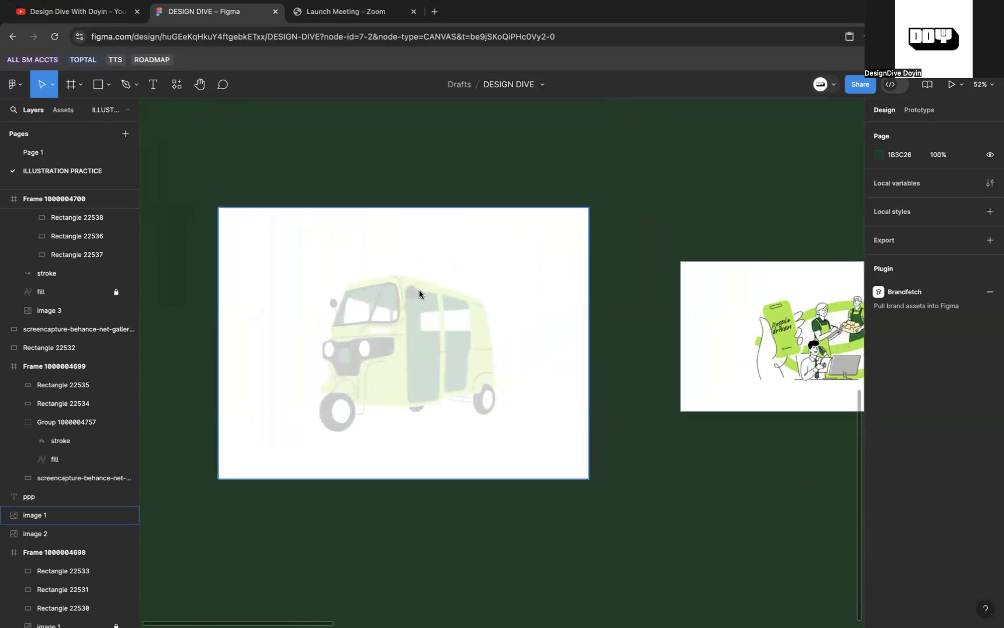
{"action": "scroll", "coordinate": [419, 289], "scroll_direction": "up", "scroll_amount": 10}
{"action": "scroll", "coordinate": [420, 294], "scroll_direction": "right", "scroll_amount": 2}
{"action": "scroll", "coordinate": [420, 294], "scroll_direction": "down", "scroll_amount": 1}
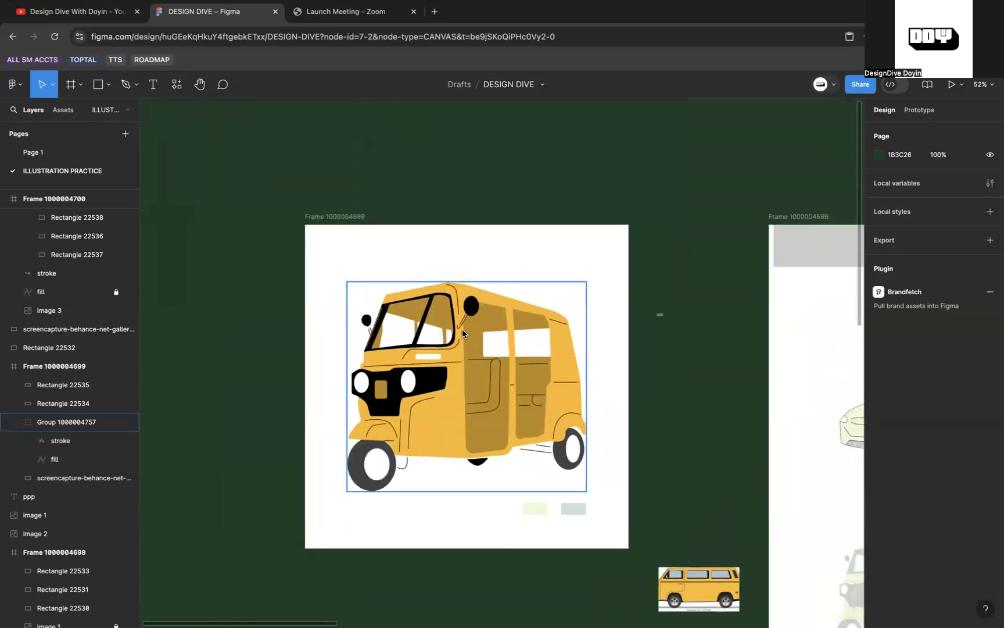
{"action": "scroll", "coordinate": [462, 329], "scroll_direction": "down", "scroll_amount": 8}
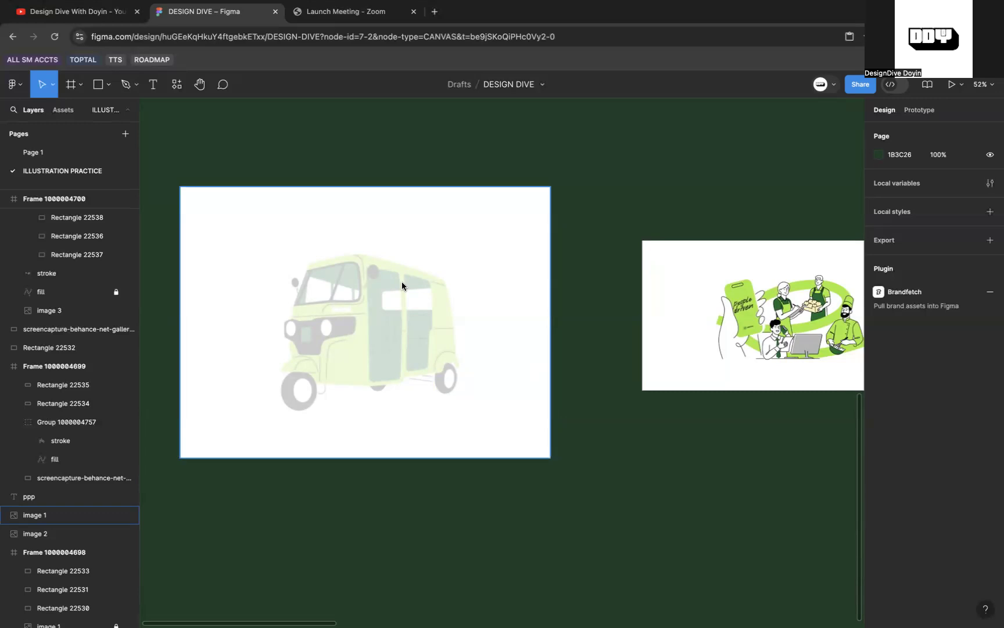
Step: Draw a new frame below the faded rickshaw image and set its size to 1920 × 1080
{"action": "scroll", "coordinate": [402, 282], "scroll_direction": "down", "scroll_amount": 2}
{"action": "scroll", "coordinate": [372, 401], "scroll_direction": "down", "scroll_amount": 3}
{"action": "scroll", "coordinate": [372, 401], "scroll_direction": "left", "scroll_amount": 1}
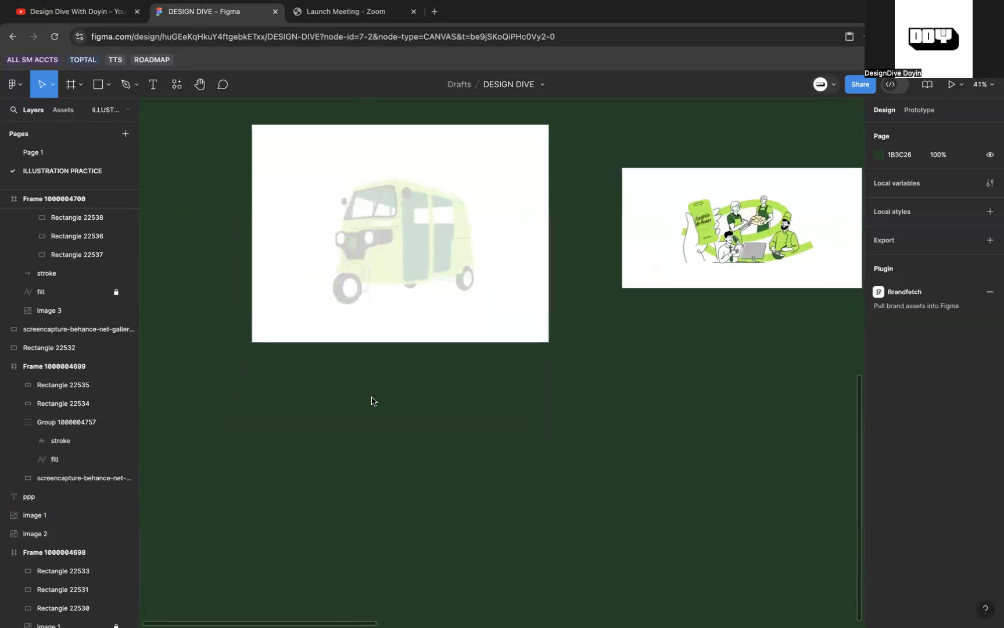
{"action": "key", "text": "f"}
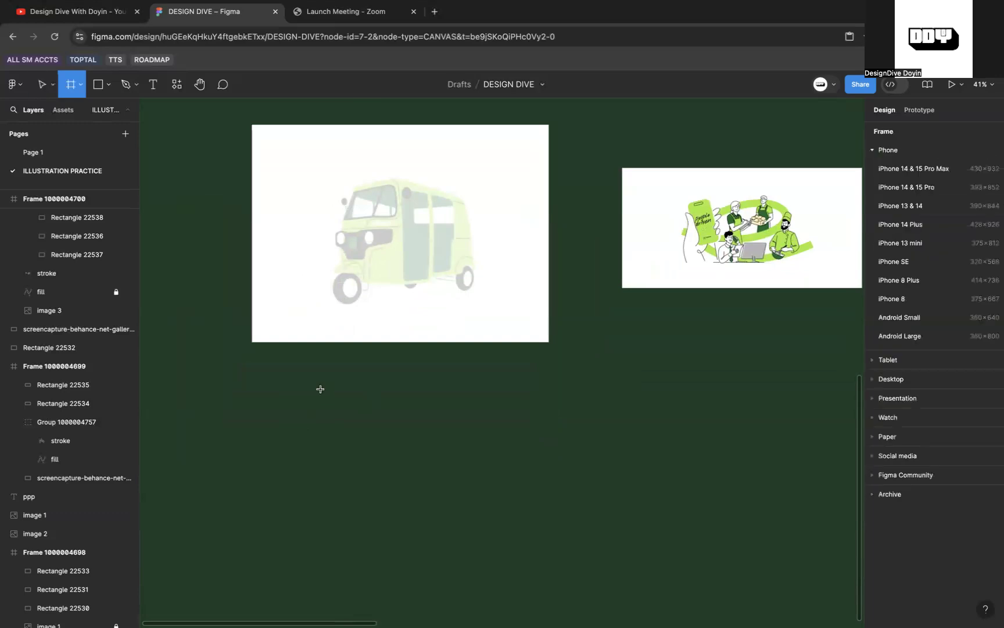
{"action": "left_click_drag", "start_coordinate": [258, 384], "coordinate": [548, 521]}
{"action": "left_click", "coordinate": [900, 200]}
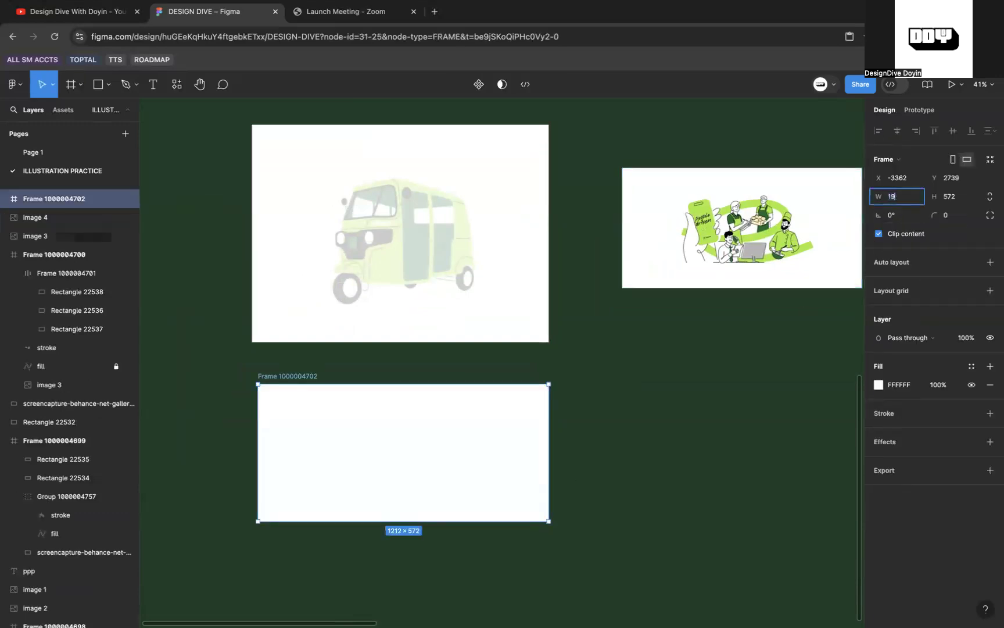
{"action": "key", "text": "Return"}
{"action": "left_click", "coordinate": [956, 198]}
{"action": "type", "text": "1"}
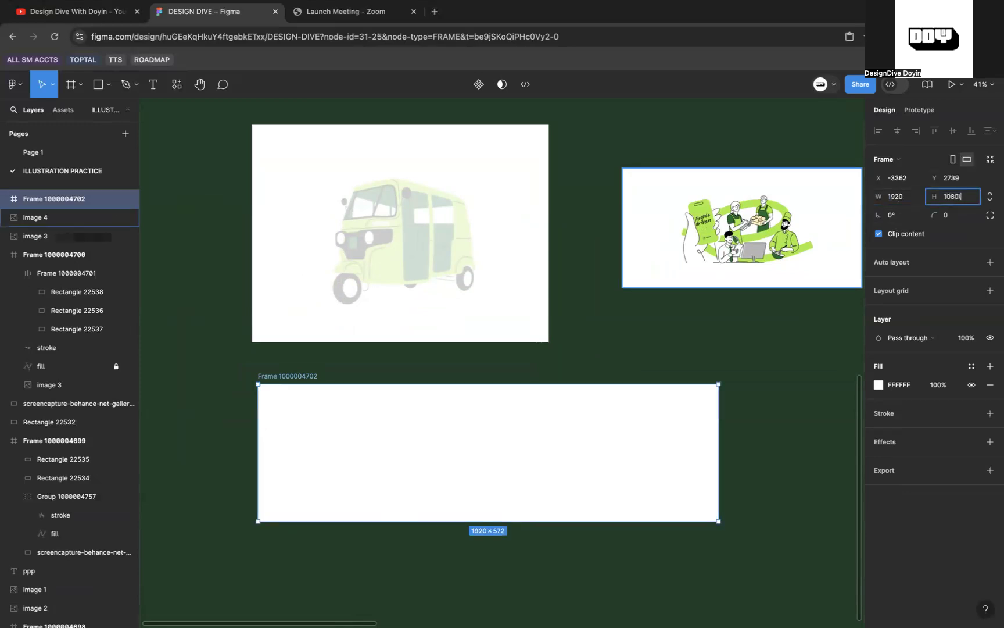
{"action": "type", "text": "080"}
{"action": "key", "text": "Return"}
{"action": "scroll", "coordinate": [619, 293], "scroll_direction": "down", "scroll_amount": 3}
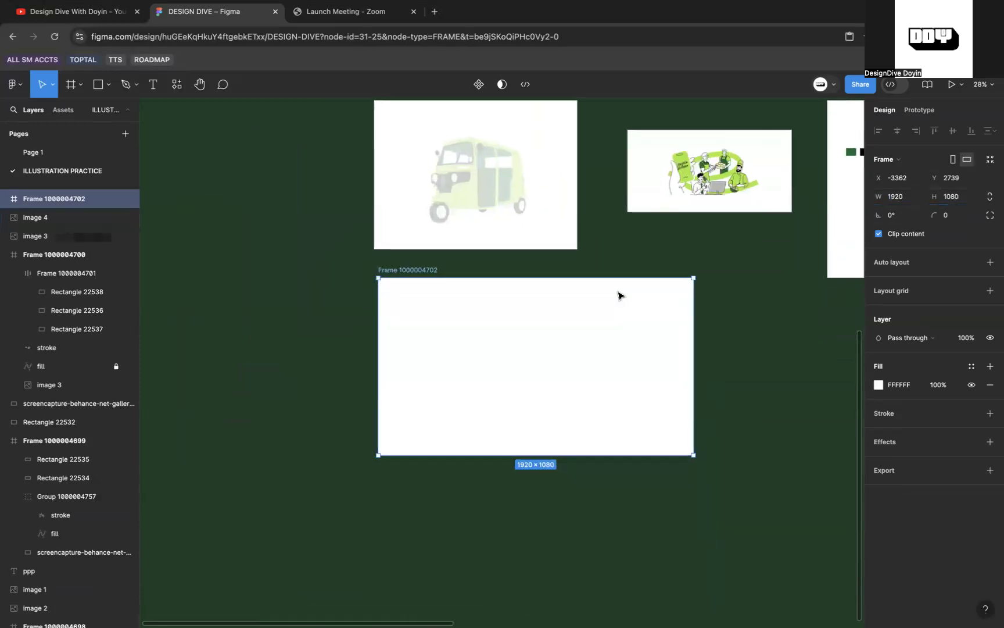
Step: Place a copy of the faded rickshaw image in the new frame, centred horizontally, with the original beside the frame
{"action": "double_click", "coordinate": [509, 182]}
{"action": "left_click", "coordinate": [301, 282]}
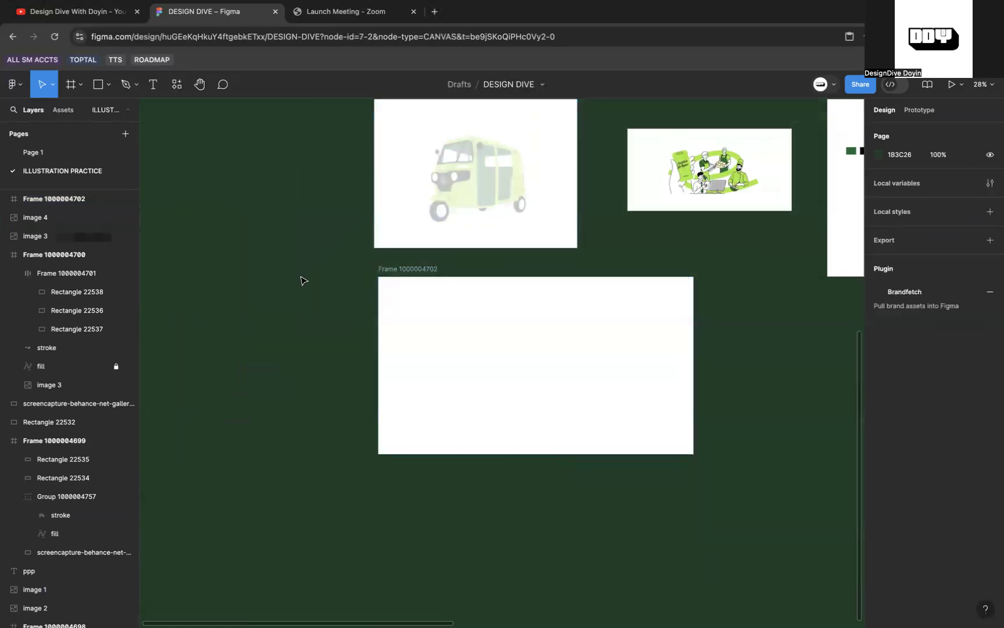
{"action": "left_click_drag", "start_coordinate": [388, 217], "coordinate": [534, 375]}
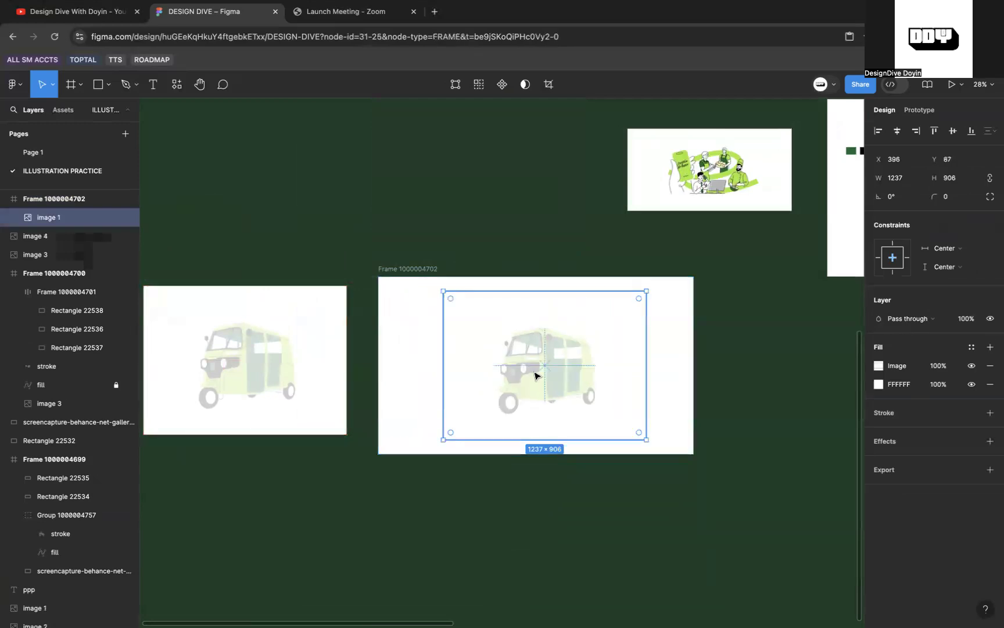
{"action": "left_click", "coordinate": [897, 131]}
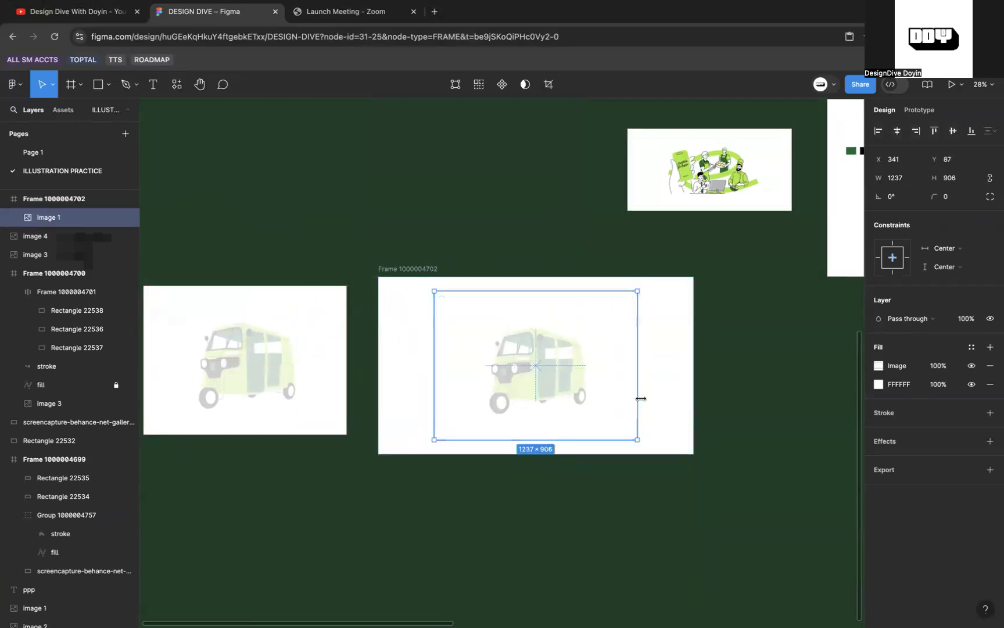
Step: Enlarge the rickshaw image inside the new frame until the vehicle nearly fills the frame's height, and reposition it
{"action": "left_click_drag", "start_coordinate": [640, 398], "coordinate": [700, 413]}
{"action": "left_click_drag", "start_coordinate": [576, 403], "coordinate": [575, 397]}
{"action": "left_click", "coordinate": [347, 269]}
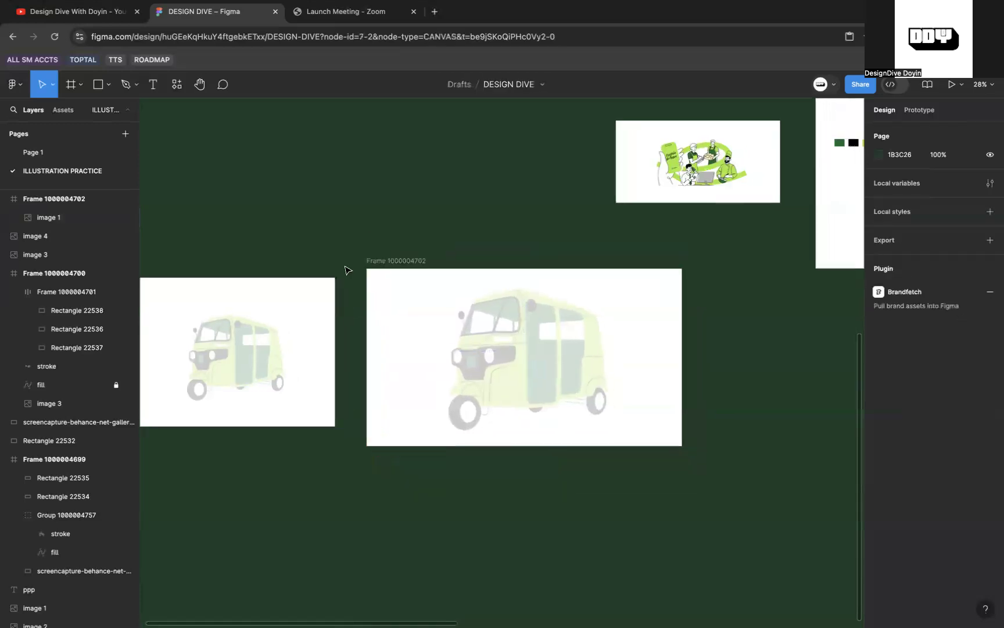
Step: Lock the rickshaw image layer inside the new frame and clear the selection
{"action": "scroll", "coordinate": [345, 269], "scroll_direction": "up", "scroll_amount": 3}
{"action": "left_click", "coordinate": [427, 301]}
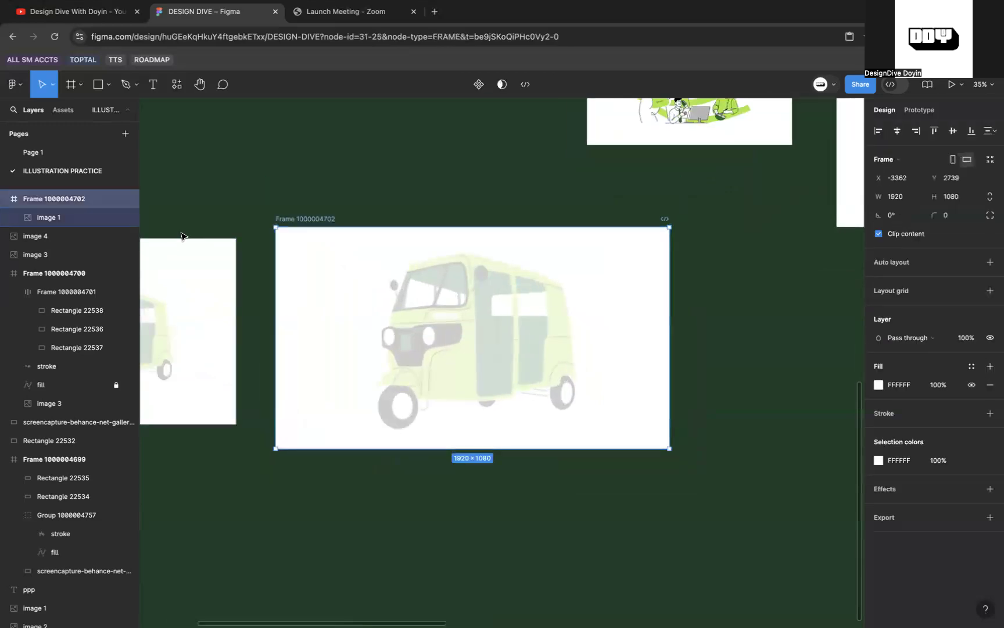
{"action": "left_click", "coordinate": [116, 218]}
{"action": "scroll", "coordinate": [453, 364], "scroll_direction": "up", "scroll_amount": 2}
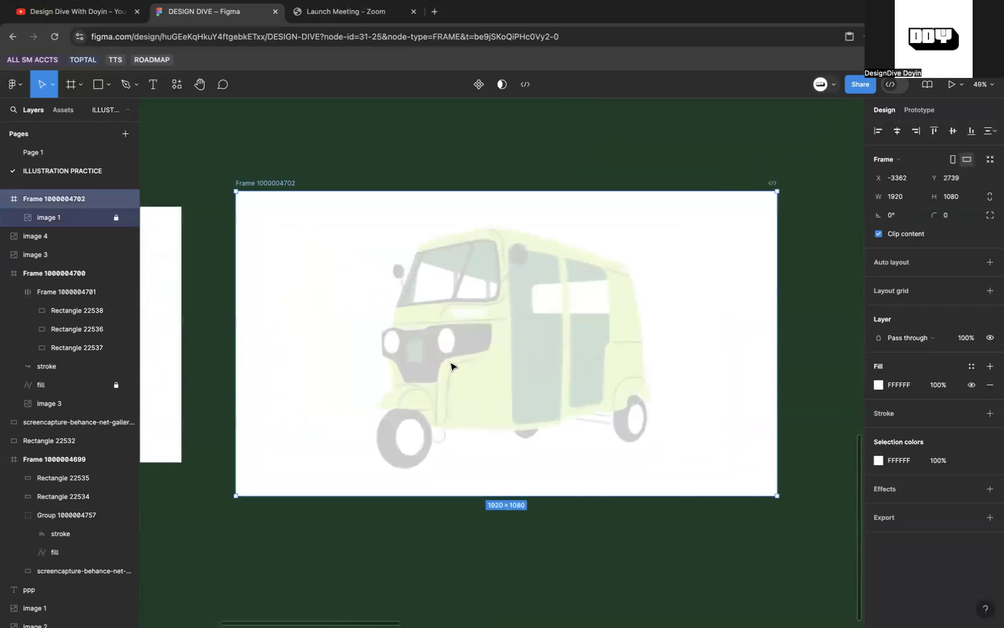
{"action": "left_click", "coordinate": [451, 365]}
Step: Start the body outline with the Pen tool, curving from above the outer headlight up the front edge to the windscreen's base
{"action": "scroll", "coordinate": [451, 366], "scroll_direction": "up", "scroll_amount": 2}
{"action": "scroll", "coordinate": [451, 367], "scroll_direction": "up", "scroll_amount": 2}
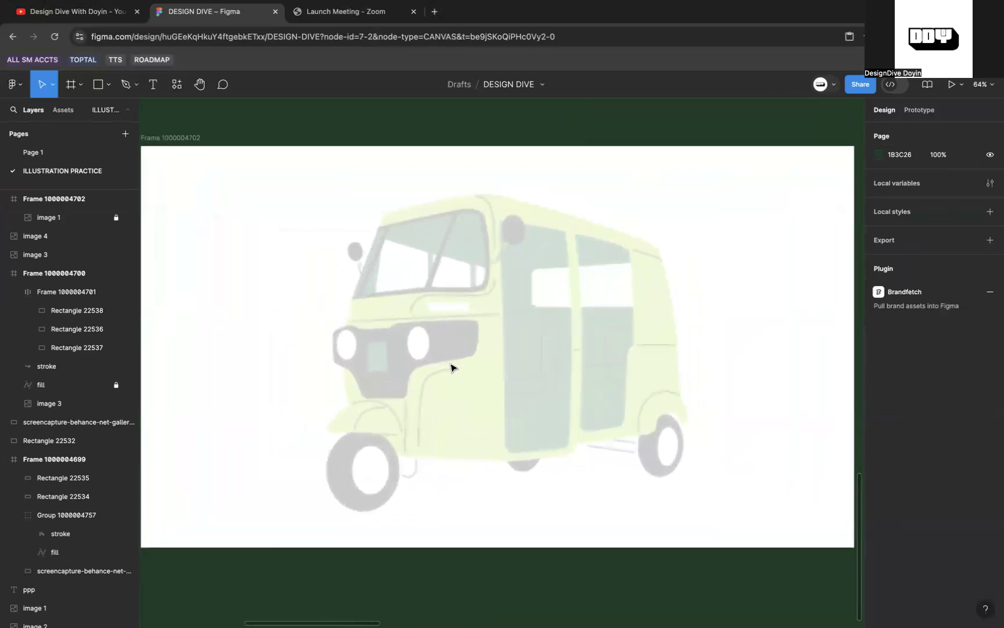
{"action": "key", "text": "p"}
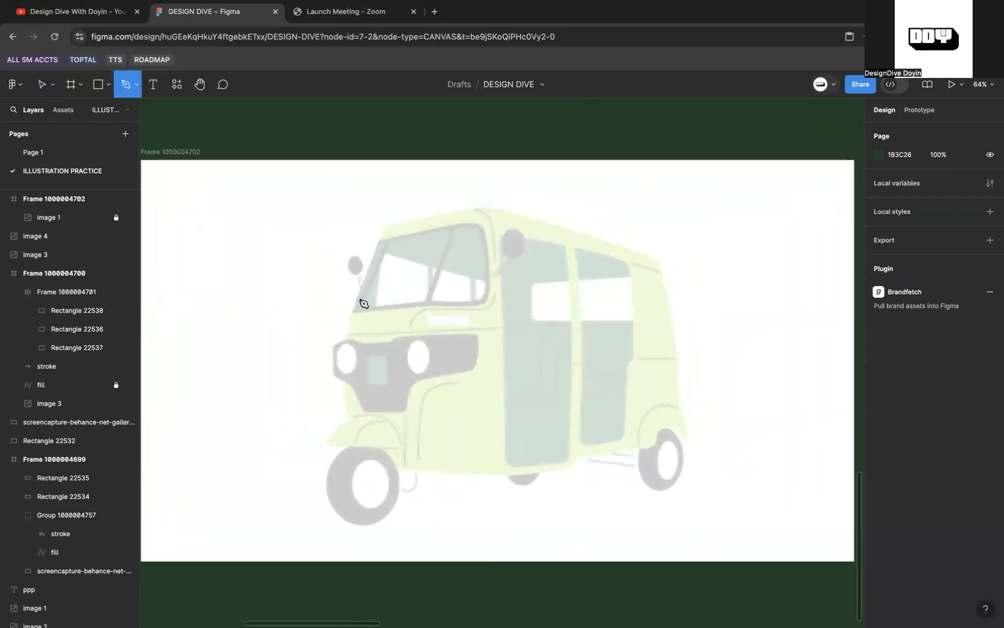
{"action": "scroll", "coordinate": [362, 349], "scroll_direction": "up", "scroll_amount": 3}
{"action": "scroll", "coordinate": [352, 355], "scroll_direction": "up", "scroll_amount": 2}
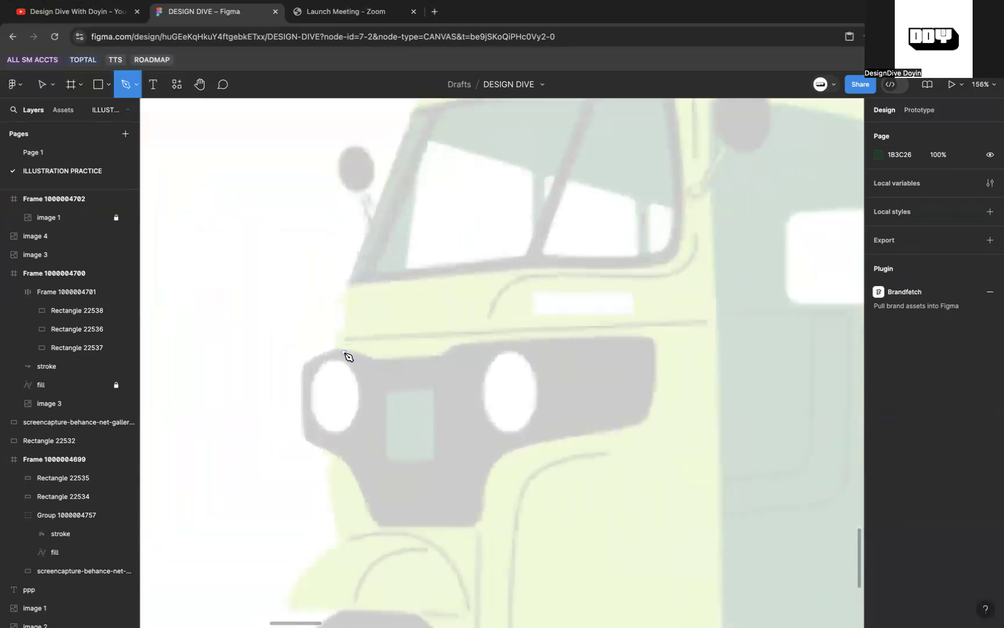
{"action": "left_click", "coordinate": [335, 351]}
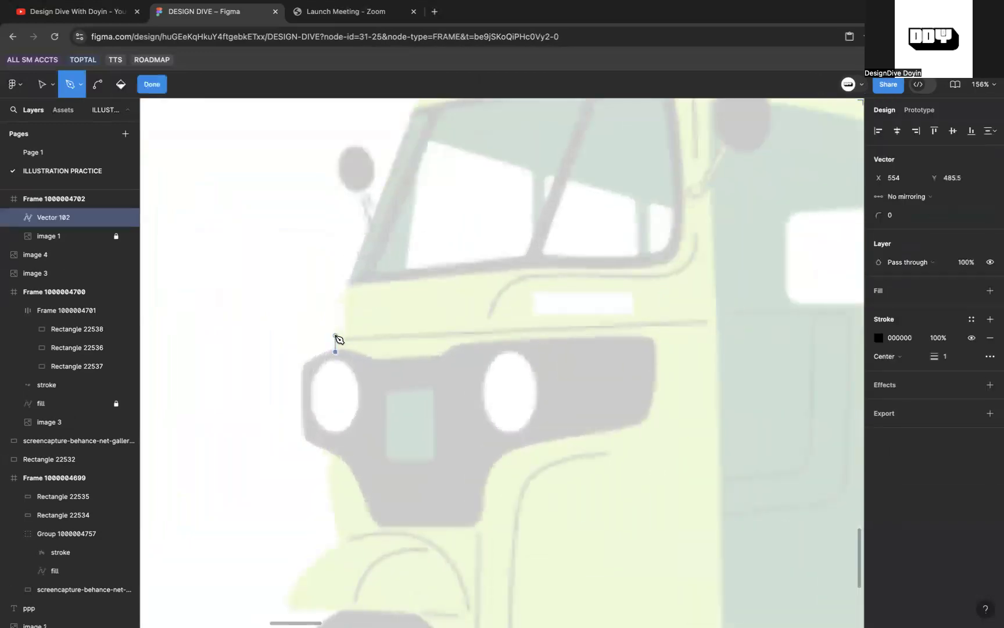
{"action": "scroll", "coordinate": [337, 337], "scroll_direction": "up", "scroll_amount": 3}
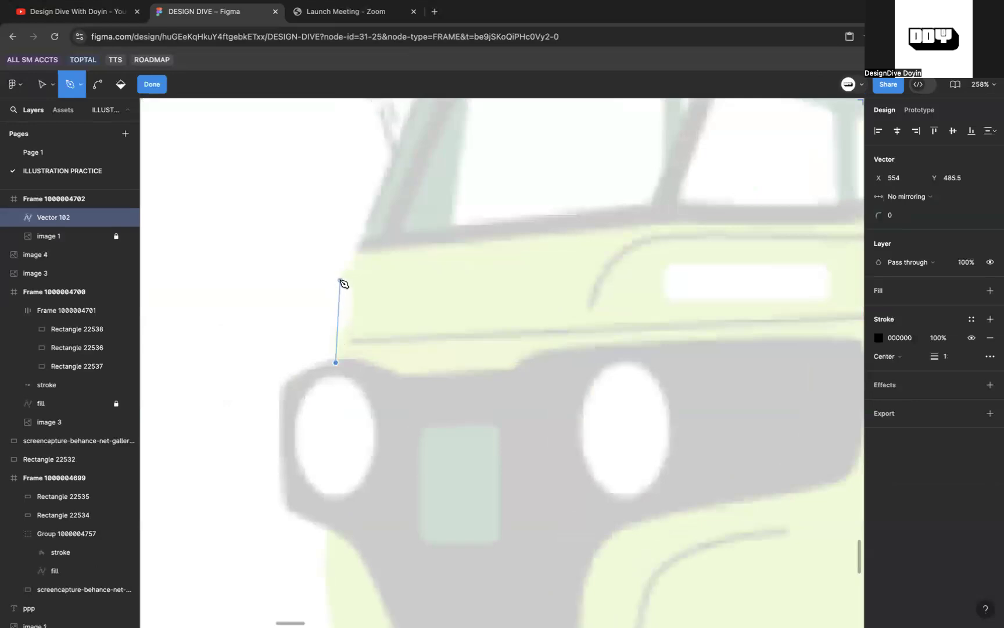
{"action": "left_click_drag", "start_coordinate": [340, 279], "coordinate": [354, 262]}
{"action": "scroll", "coordinate": [355, 262], "scroll_direction": "up", "scroll_amount": 5}
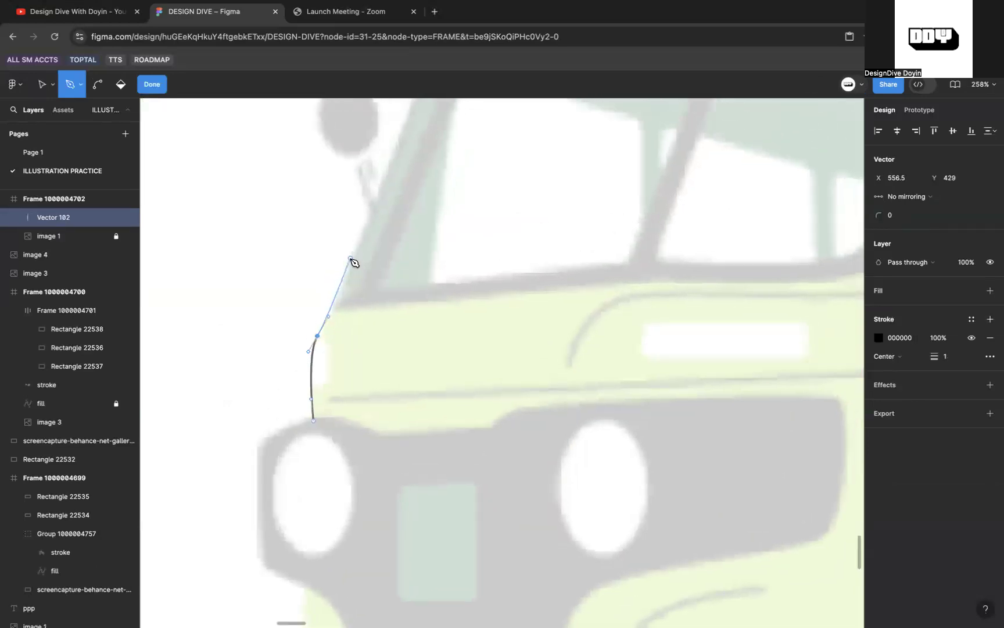
{"action": "left_click", "coordinate": [336, 320]}
Step: Continue the outline straight up the windscreen's outer edge to the front roof corner, and curve it to the roof's peak
{"action": "scroll", "coordinate": [336, 321], "scroll_direction": "up", "scroll_amount": 10}
{"action": "scroll", "coordinate": [337, 321], "scroll_direction": "right", "scroll_amount": 5}
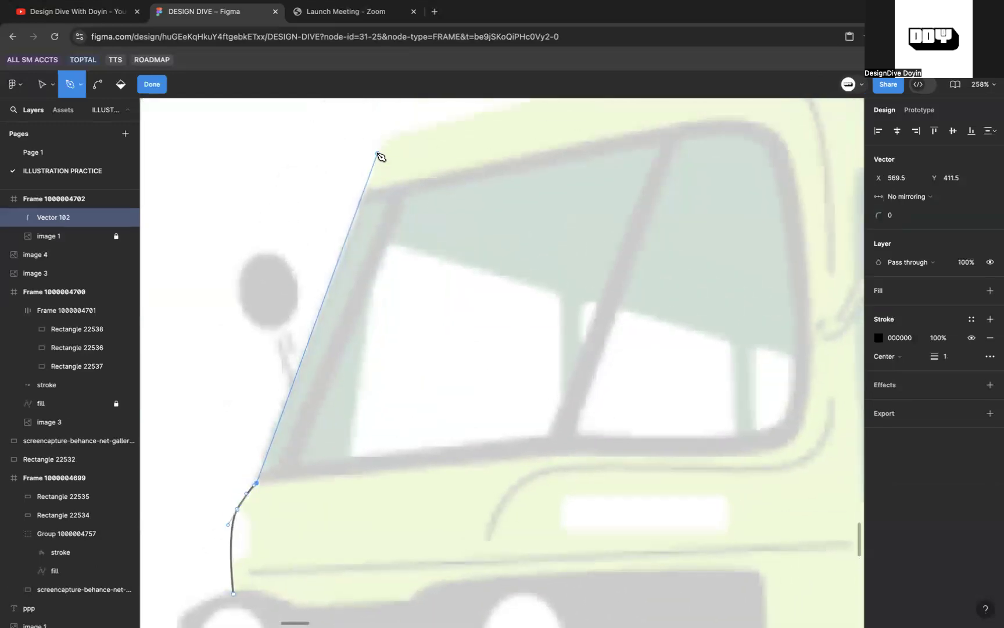
{"action": "left_click", "coordinate": [384, 141]}
{"action": "scroll", "coordinate": [410, 201], "scroll_direction": "up", "scroll_amount": 5}
{"action": "scroll", "coordinate": [410, 200], "scroll_direction": "right", "scroll_amount": 5}
{"action": "scroll", "coordinate": [509, 183], "scroll_direction": "up", "scroll_amount": 3}
{"action": "scroll", "coordinate": [508, 183], "scroll_direction": "right", "scroll_amount": 5}
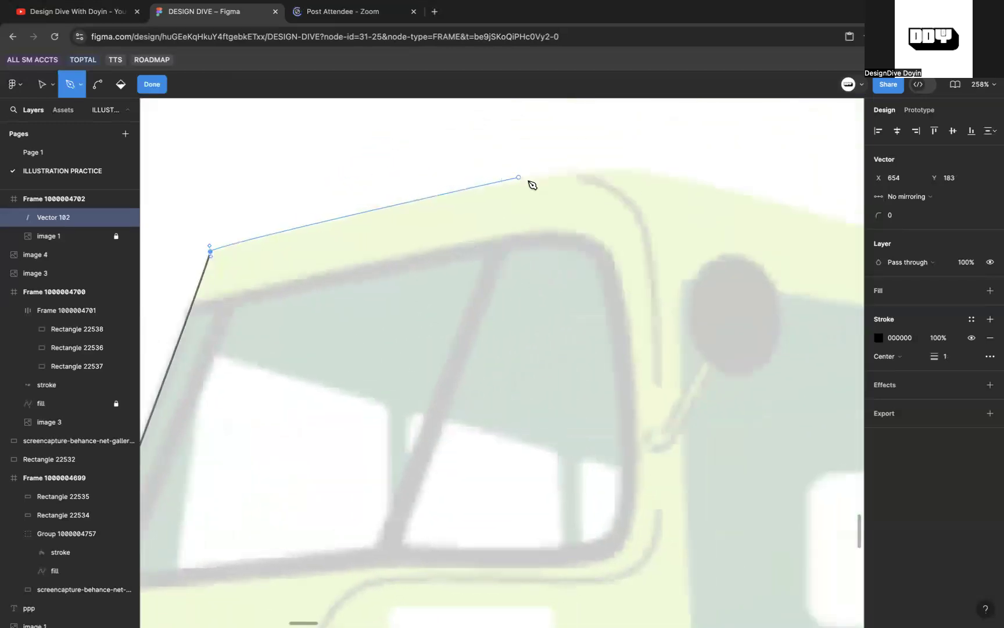
{"action": "left_click_drag", "start_coordinate": [580, 171], "coordinate": [651, 169]}
Step: Extend the outline along the sloping roof to a curved point at the rear roof corner
{"action": "scroll", "coordinate": [648, 170], "scroll_direction": "right", "scroll_amount": 10}
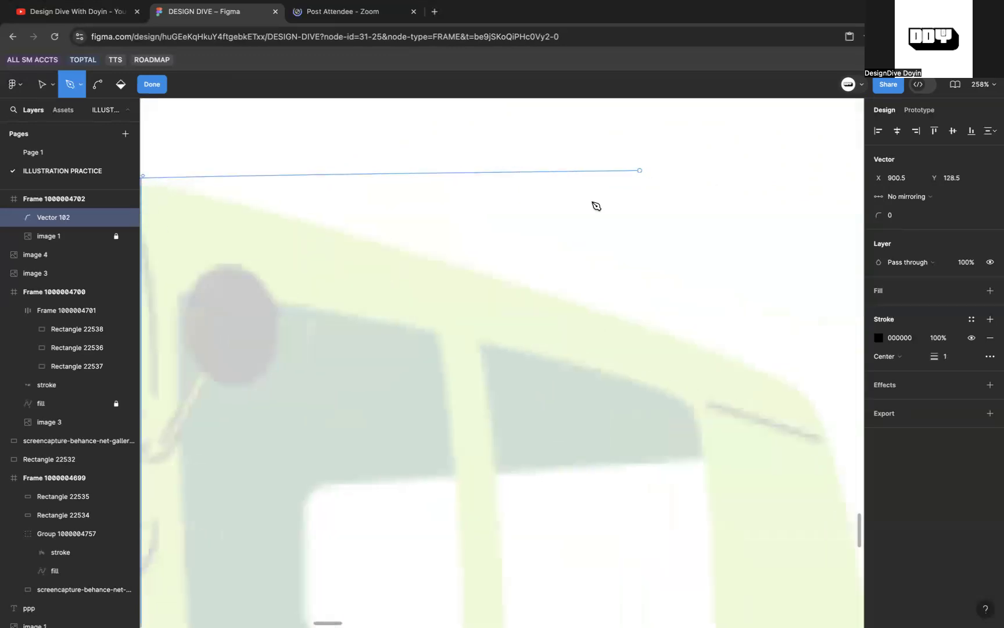
{"action": "scroll", "coordinate": [602, 273], "scroll_direction": "down", "scroll_amount": 5}
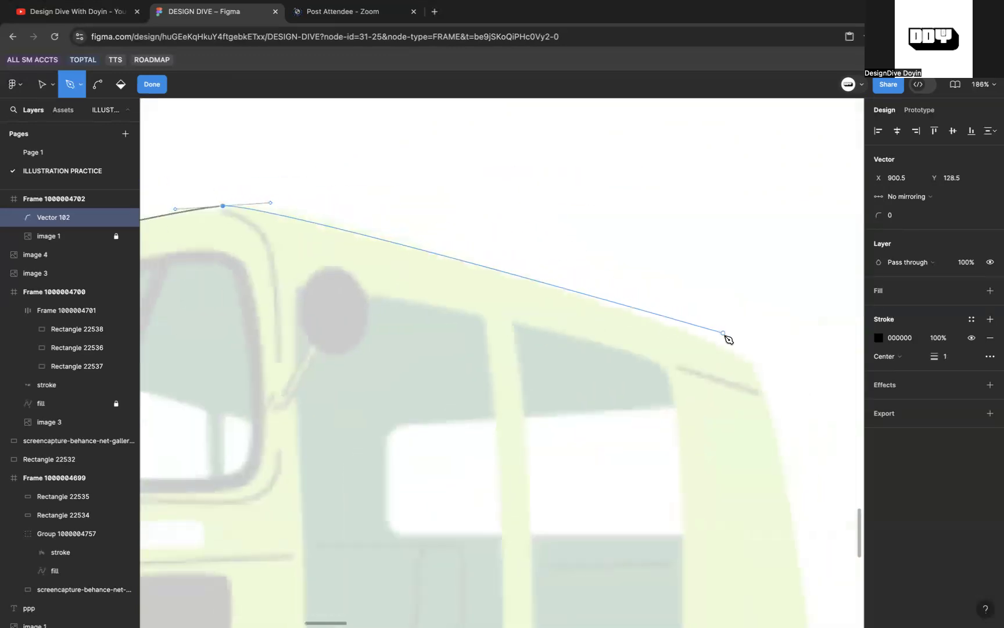
{"action": "left_click_drag", "start_coordinate": [741, 353], "coordinate": [792, 386]}
Step: Curve the outline partway down the rickshaw's rear edge and adjust the rear roof corner's handle to follow the body
{"action": "scroll", "coordinate": [793, 386], "scroll_direction": "right", "scroll_amount": 5}
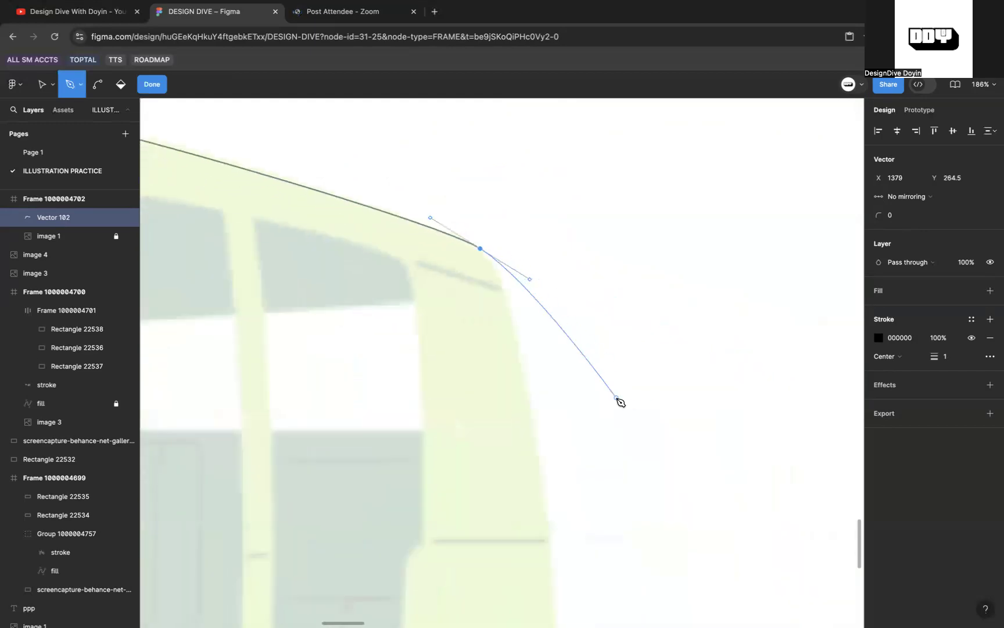
{"action": "scroll", "coordinate": [543, 423], "scroll_direction": "up", "scroll_amount": 5}
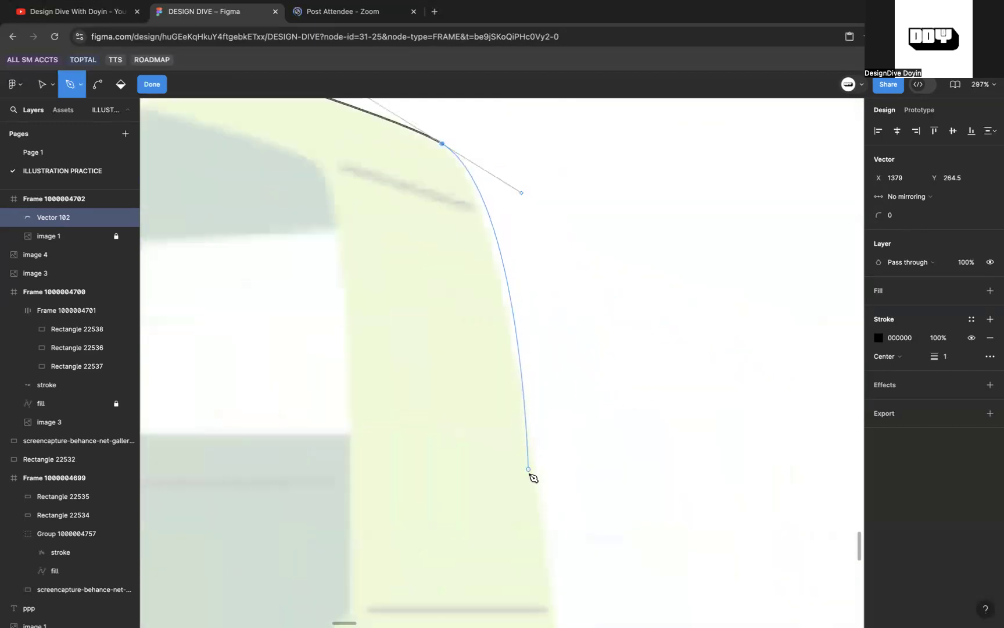
{"action": "left_click_drag", "start_coordinate": [535, 487], "coordinate": [541, 512]}
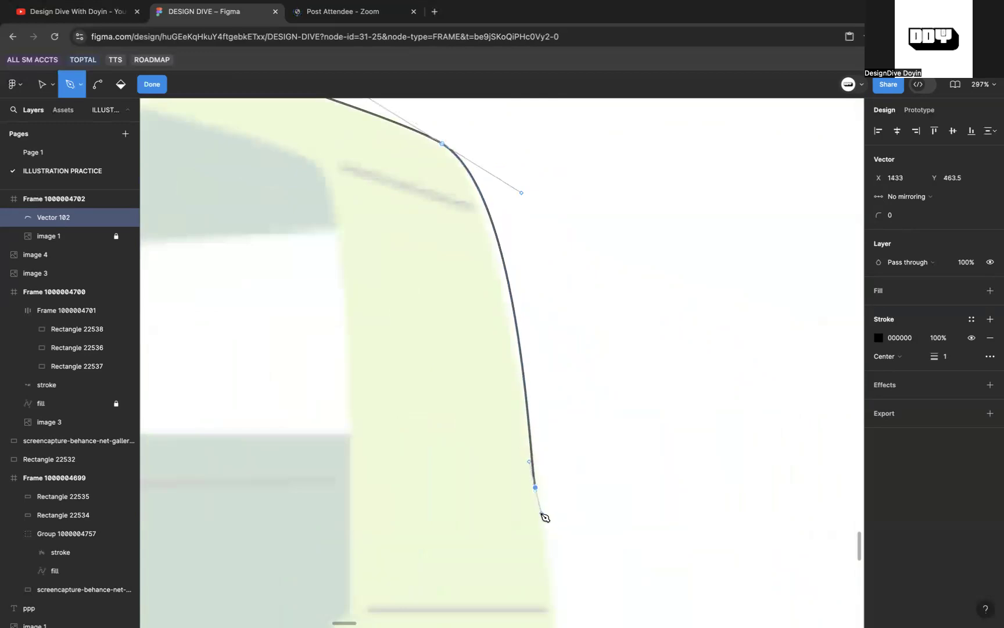
{"action": "left_click", "coordinate": [521, 193]}
{"action": "mouse_move", "coordinate": [521, 199]}
{"action": "left_mouse_down"}
{"action": "mouse_move", "coordinate": [516, 208]}
{"action": "mouse_move", "coordinate": [521, 202]}
{"action": "left_mouse_up"}
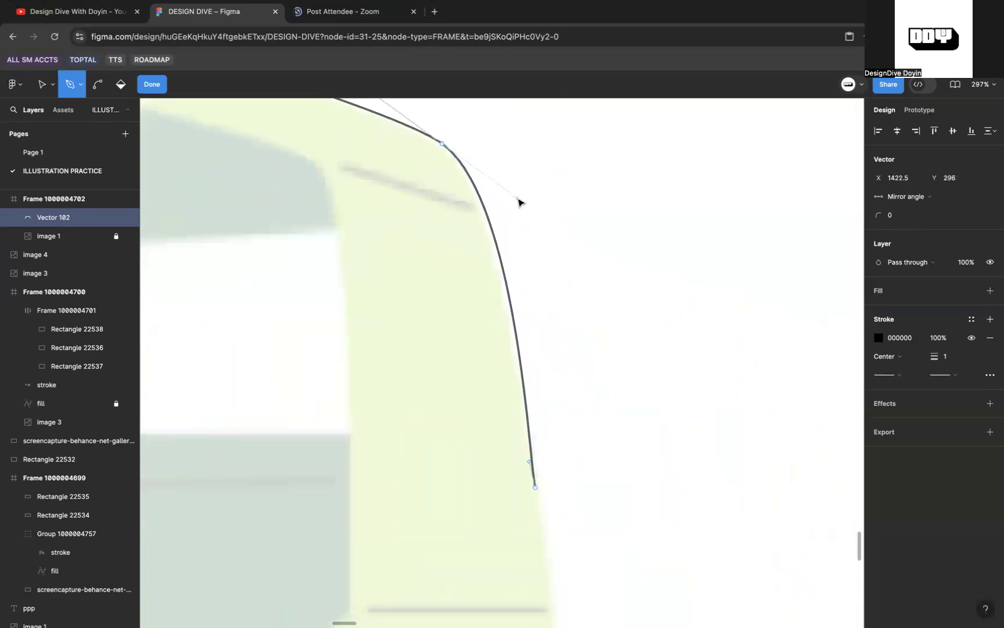
Step: Resume the body outline from its open end with the Pen tool and extend it down the rear edge to the rear wheel arch line
{"action": "key", "text": "v"}
{"action": "left_click", "coordinate": [443, 146]}
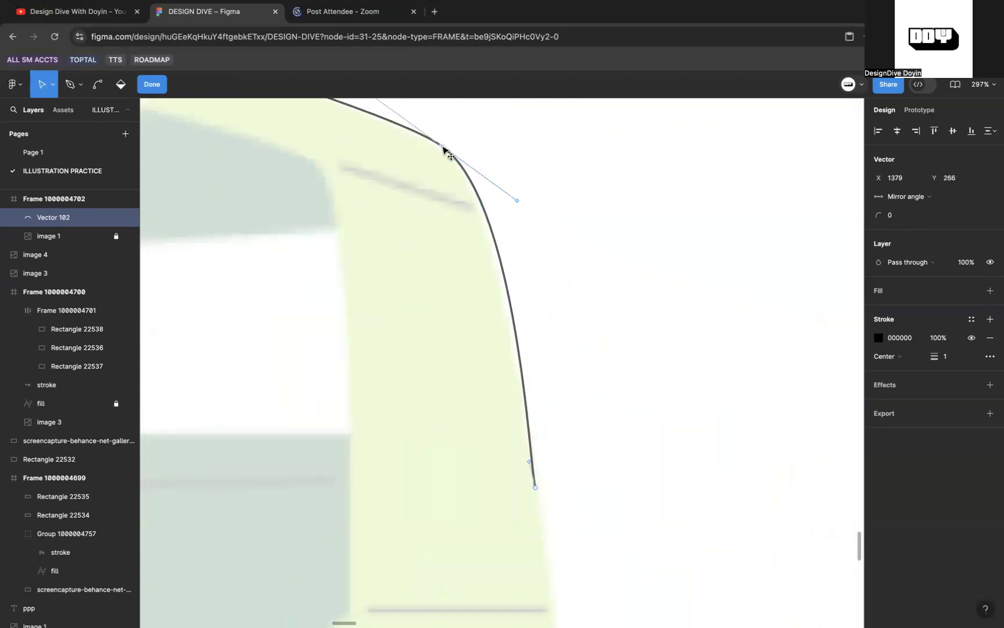
{"action": "scroll", "coordinate": [444, 150], "scroll_direction": "down", "scroll_amount": 3}
{"action": "scroll", "coordinate": [444, 151], "scroll_direction": "down", "scroll_amount": 3}
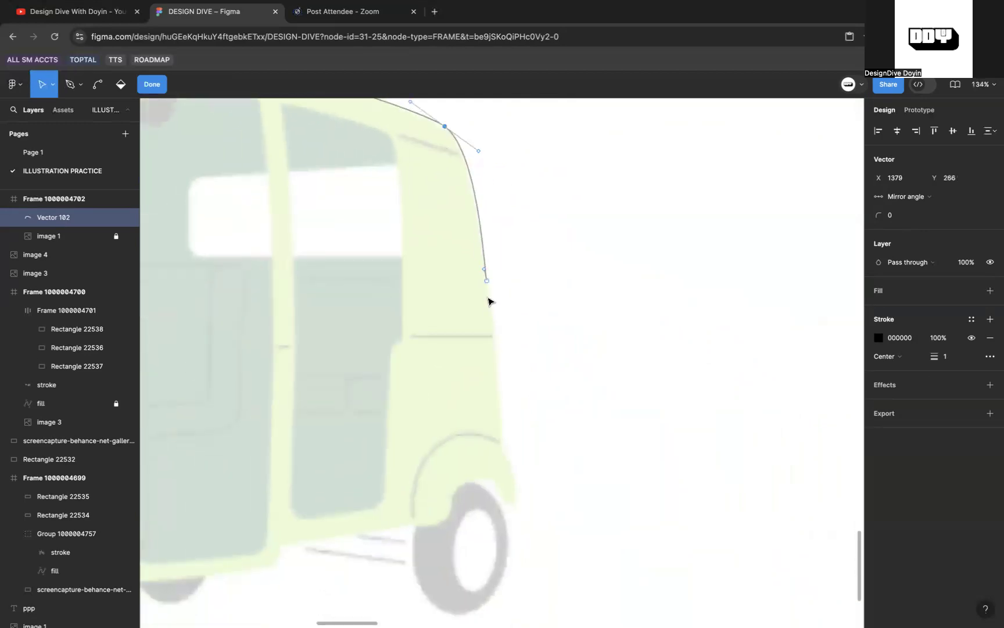
{"action": "key", "text": "p"}
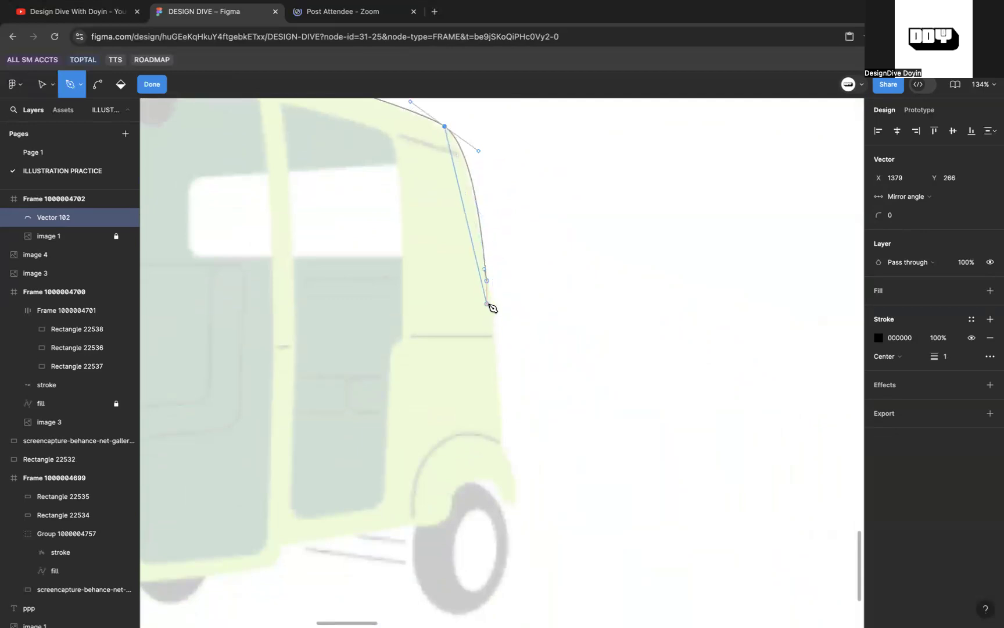
{"action": "key", "text": "Escape"}
{"action": "scroll", "coordinate": [496, 298], "scroll_direction": "left", "scroll_amount": 3}
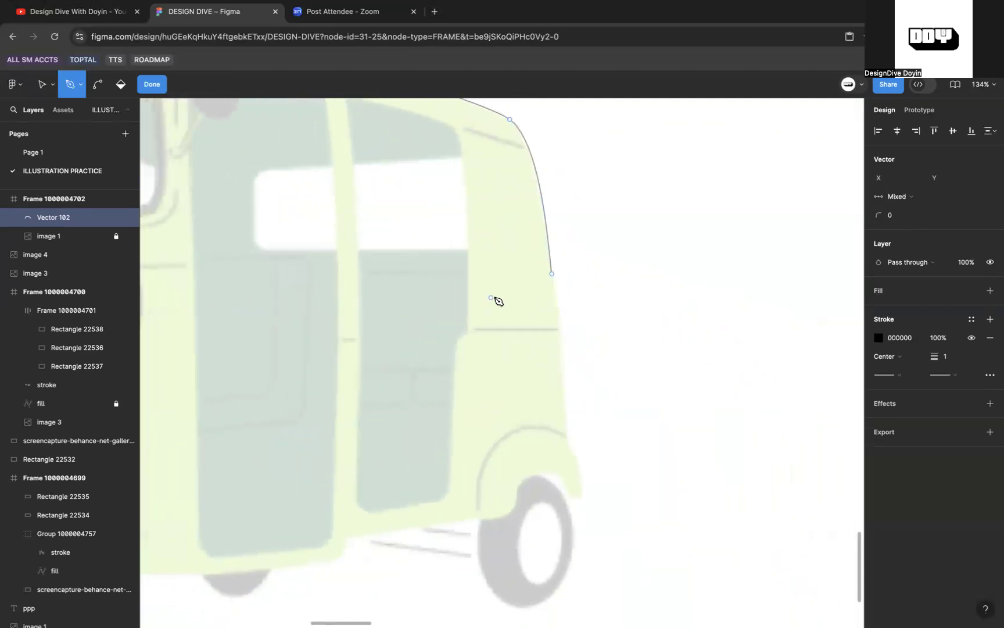
{"action": "left_click", "coordinate": [553, 274]}
{"action": "left_click", "coordinate": [568, 438]}
{"action": "left_click_drag", "start_coordinate": [572, 442], "coordinate": [570, 458]}
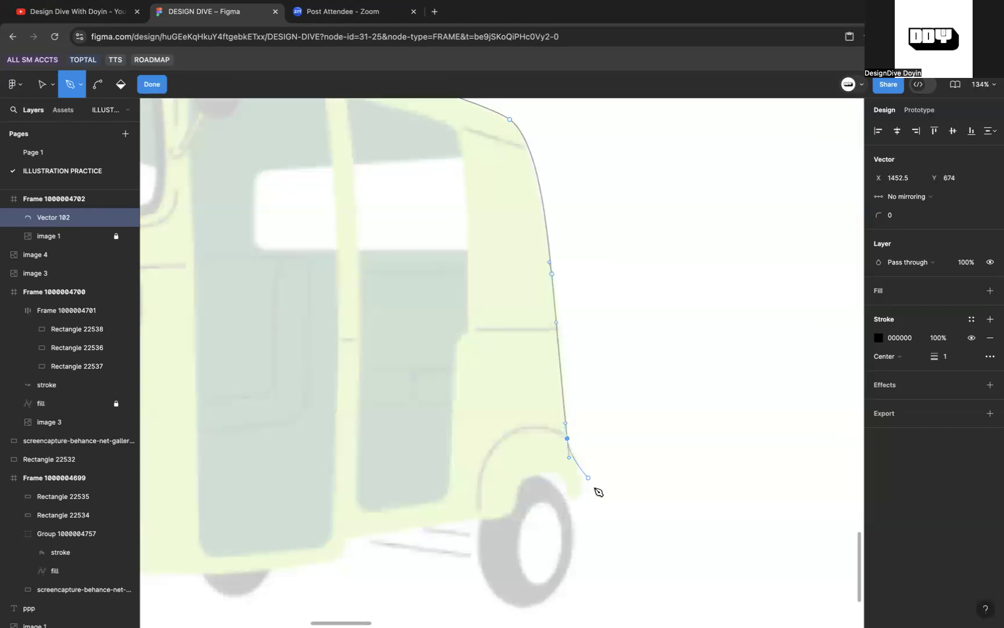
Step: Curve the outline around the rear mudguard's tip, over the rear wheel and down to the body's lower edge
{"action": "scroll", "coordinate": [589, 486], "scroll_direction": "up", "scroll_amount": 3}
{"action": "scroll", "coordinate": [583, 495], "scroll_direction": "up", "scroll_amount": 2}
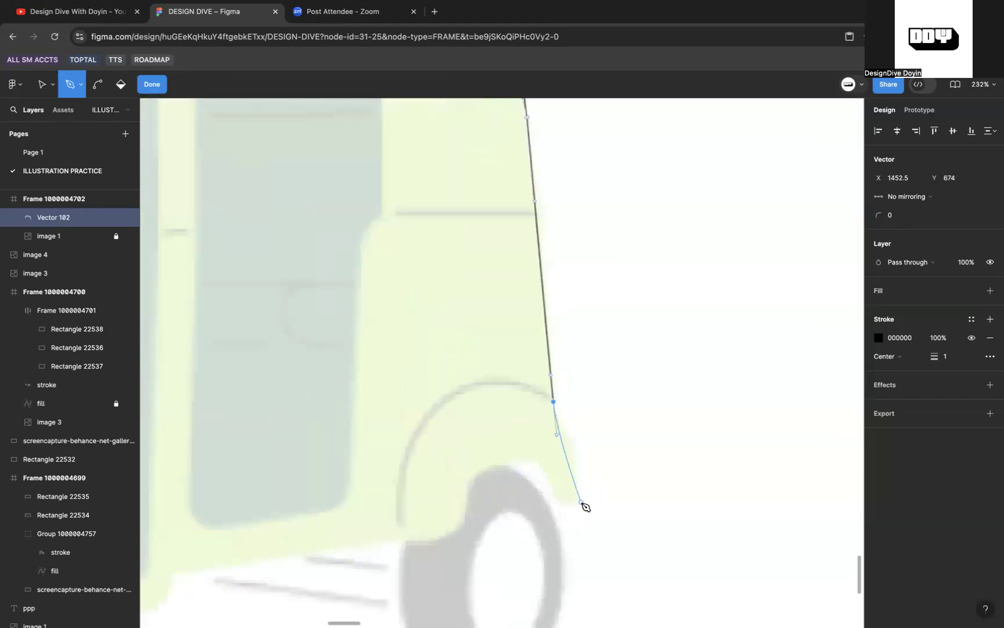
{"action": "scroll", "coordinate": [583, 498], "scroll_direction": "up", "scroll_amount": 4}
{"action": "left_click_drag", "start_coordinate": [576, 489], "coordinate": [559, 544]}
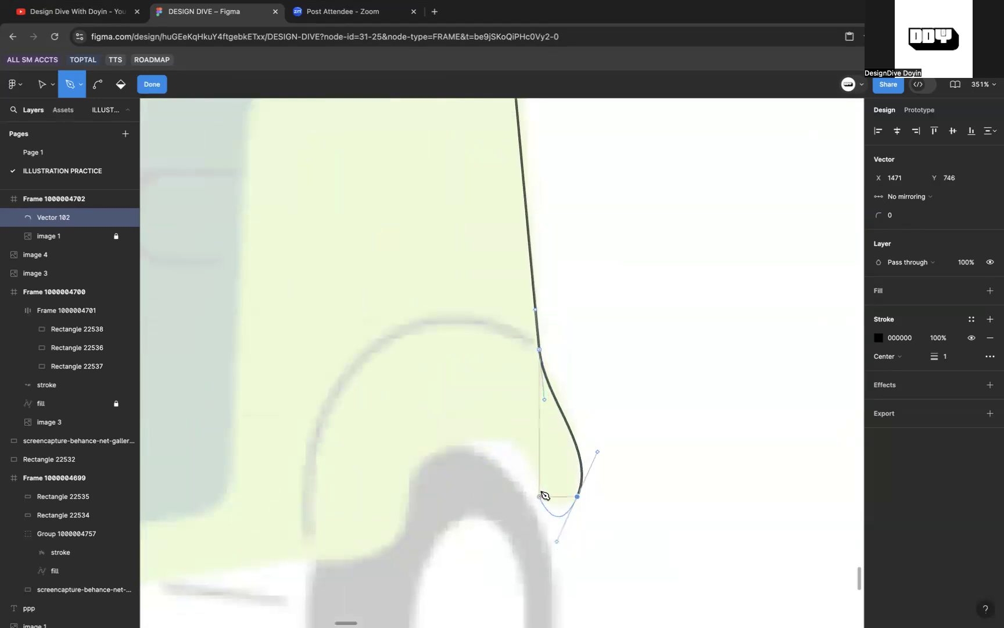
{"action": "left_click_drag", "start_coordinate": [517, 440], "coordinate": [502, 434]}
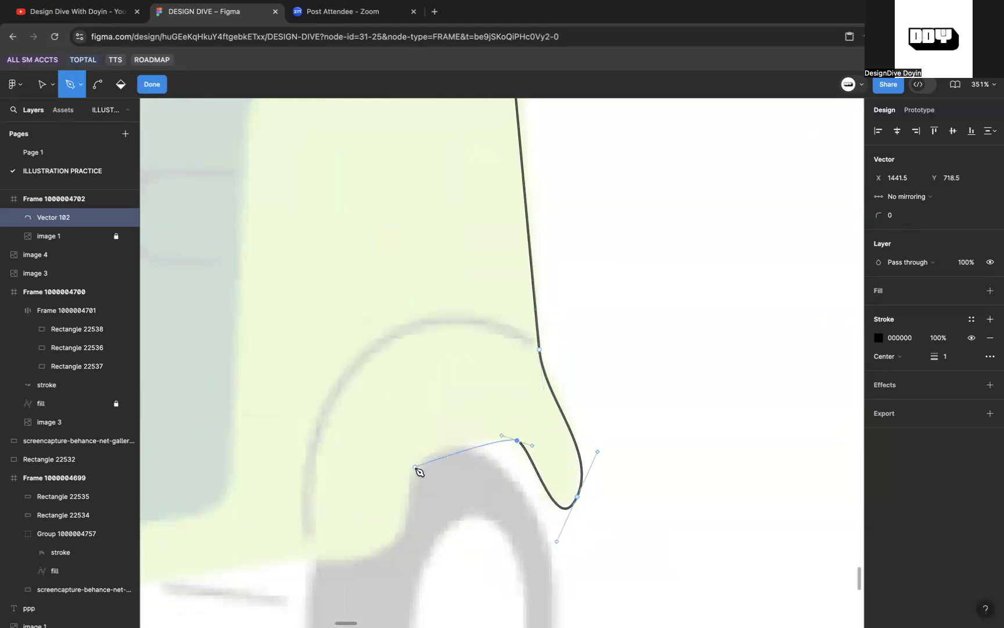
{"action": "left_click_drag", "start_coordinate": [410, 482], "coordinate": [291, 565]}
Step: Extend the outline forward along the lower edge to the step between the doorways, and level the handle of the point at the rear wheel
{"action": "scroll", "coordinate": [393, 531], "scroll_direction": "left", "scroll_amount": 2}
{"action": "scroll", "coordinate": [393, 531], "scroll_direction": "down", "scroll_amount": 2}
{"action": "scroll", "coordinate": [433, 490], "scroll_direction": "down", "scroll_amount": 3}
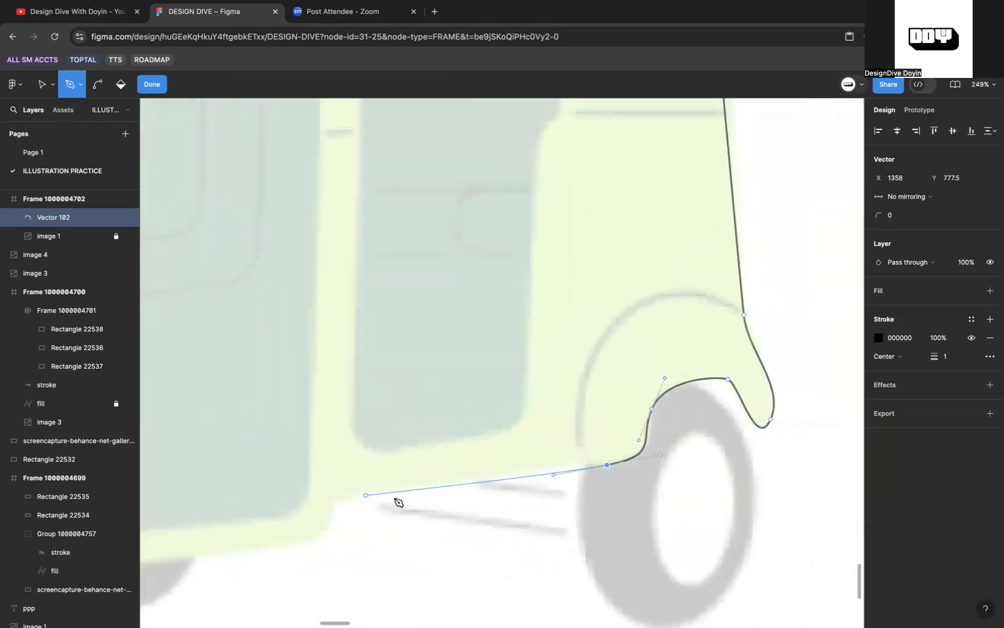
{"action": "left_click_drag", "start_coordinate": [336, 500], "coordinate": [273, 523]}
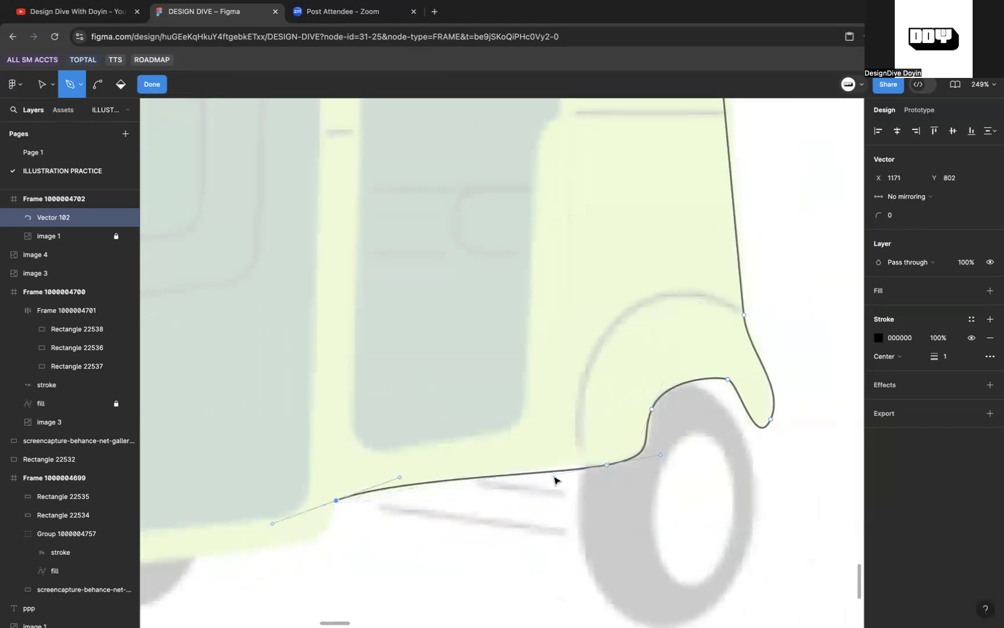
{"action": "left_click_drag", "start_coordinate": [553, 475], "coordinate": [546, 467]}
{"action": "scroll", "coordinate": [581, 419], "scroll_direction": "up", "scroll_amount": 3}
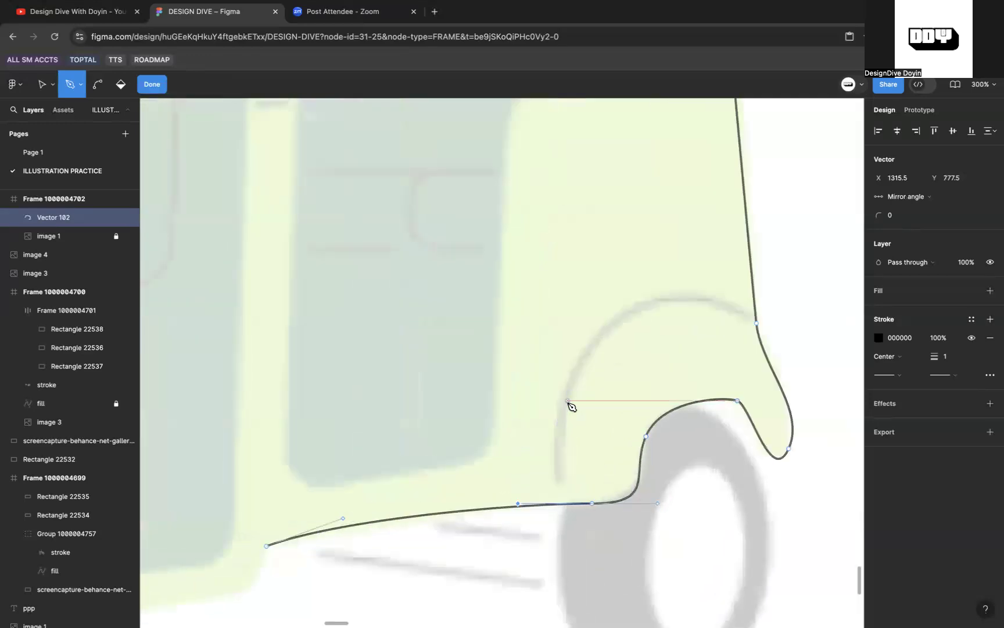
Step: Round the step in the lower edge, curve the outline along the underside to the front wheel, and remove the end point's outgoing handle
{"action": "scroll", "coordinate": [570, 404], "scroll_direction": "up", "scroll_amount": 10}
{"action": "scroll", "coordinate": [570, 457], "scroll_direction": "down", "scroll_amount": 3}
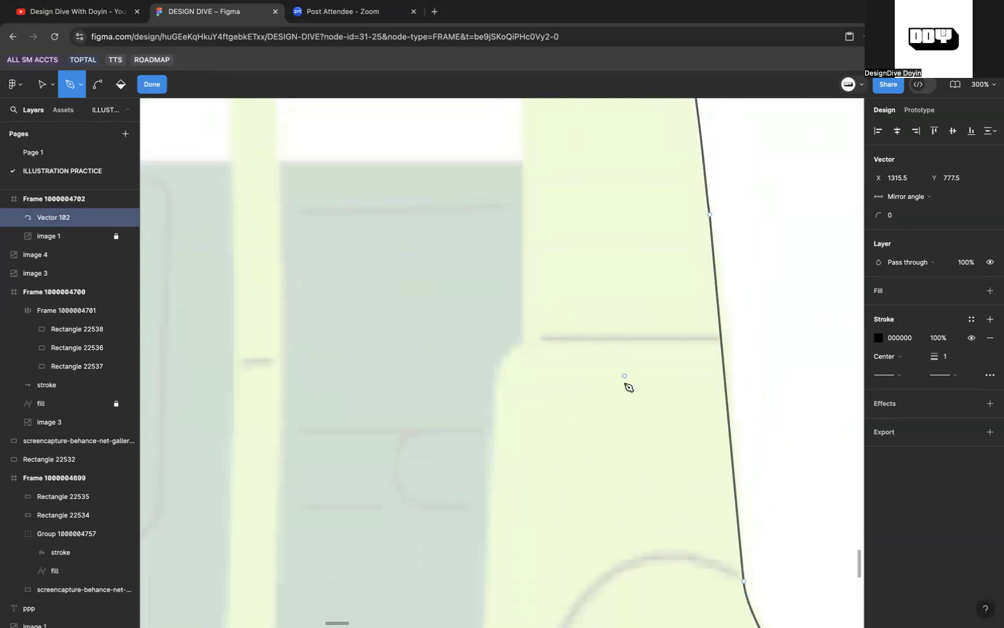
{"action": "scroll", "coordinate": [621, 366], "scroll_direction": "down", "scroll_amount": 5}
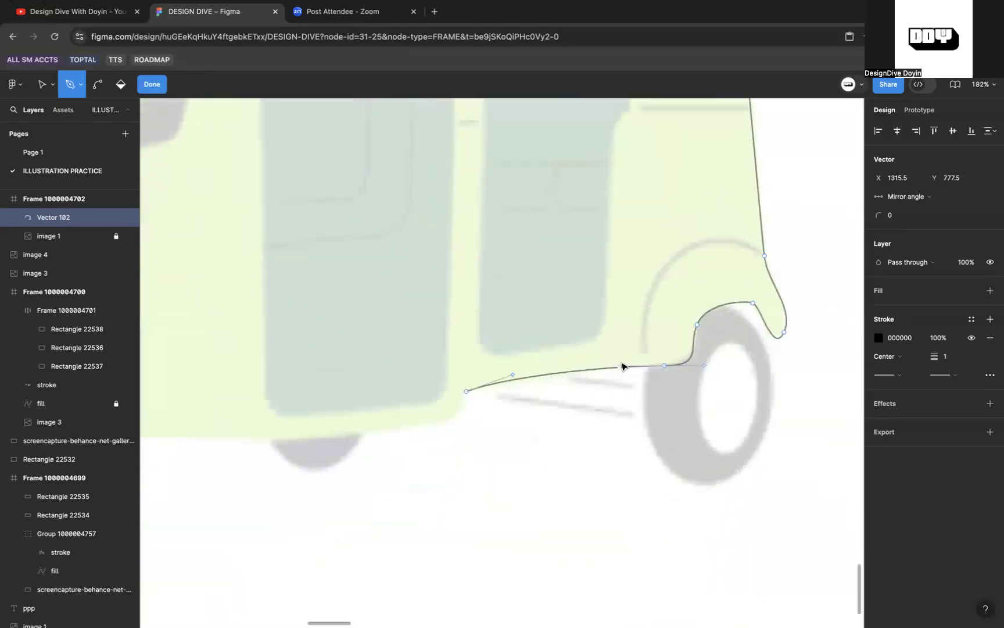
{"action": "scroll", "coordinate": [617, 312], "scroll_direction": "up", "scroll_amount": 2}
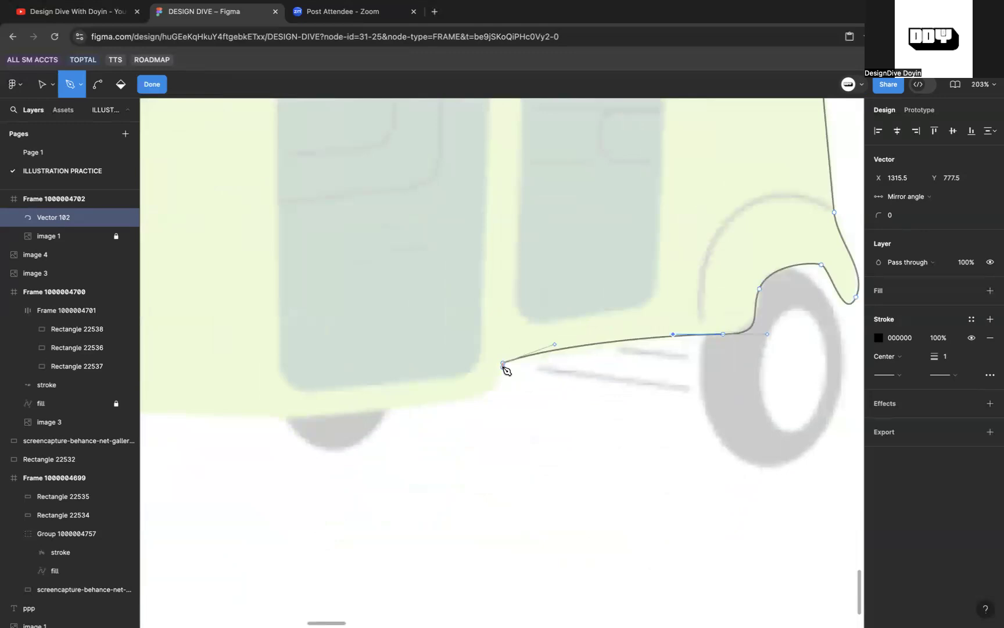
{"action": "left_click_drag", "start_coordinate": [463, 399], "coordinate": [418, 407]}
{"action": "scroll", "coordinate": [419, 407], "scroll_direction": "left", "scroll_amount": 5}
{"action": "scroll", "coordinate": [418, 407], "scroll_direction": "down", "scroll_amount": 3}
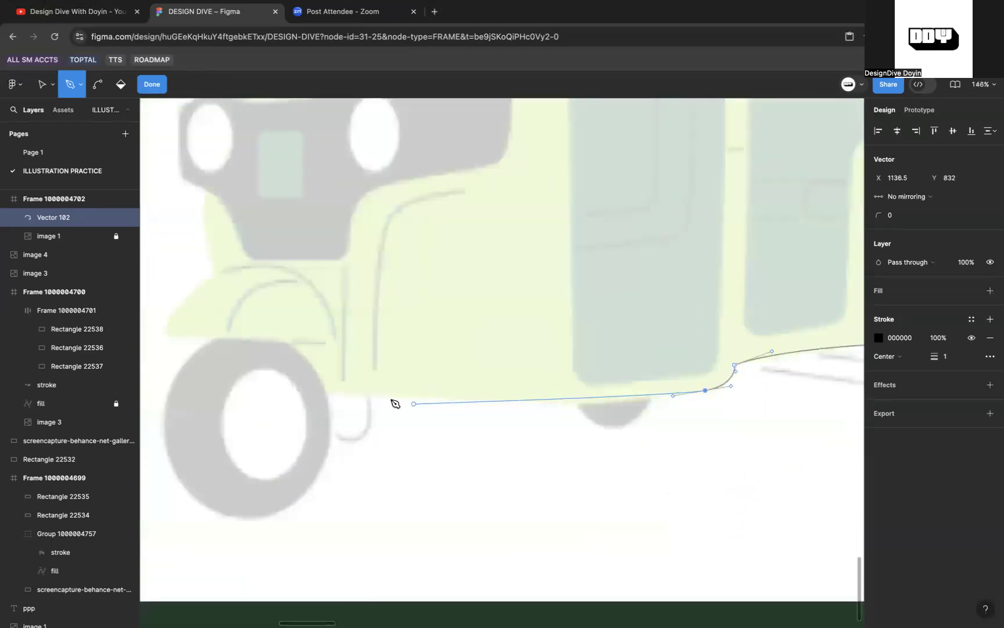
{"action": "left_click_drag", "start_coordinate": [328, 392], "coordinate": [161, 361]}
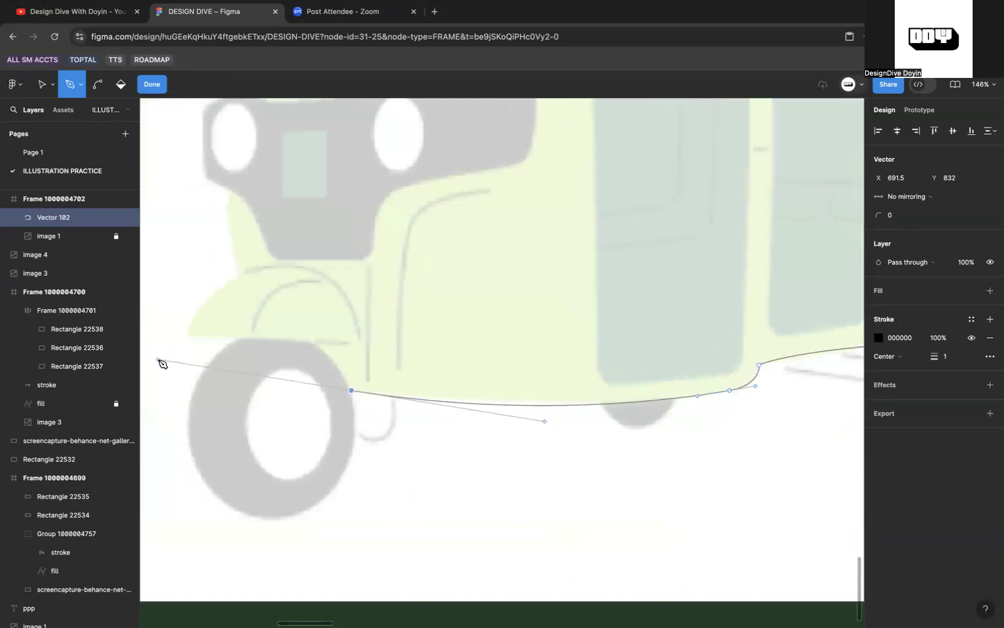
{"action": "left_click", "coordinate": [353, 391]}
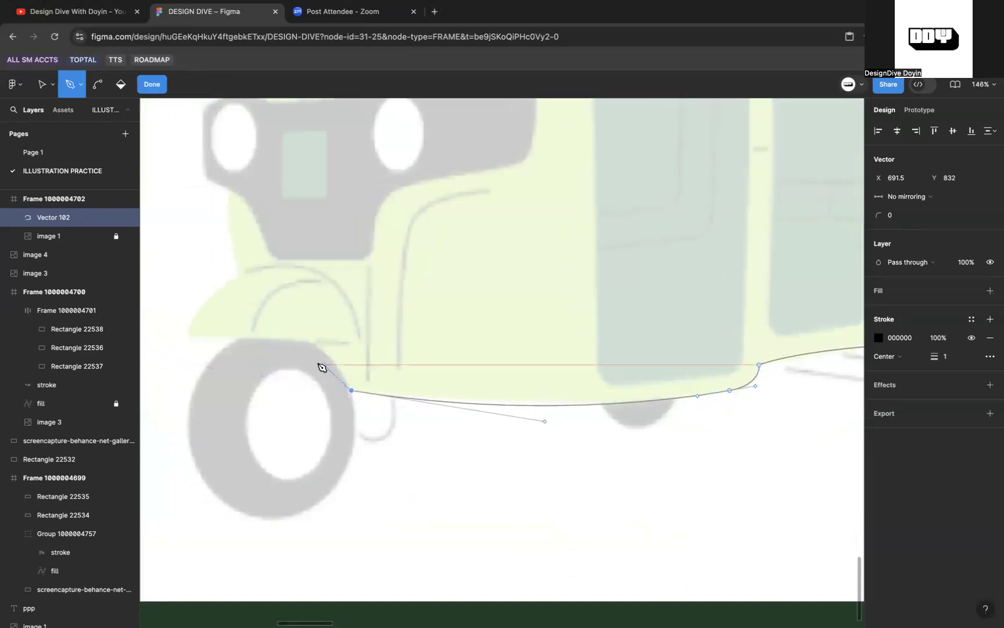
Step: Trace the outline over the front wheel to the mudguard's front tip, and curve it up the mudguard's front edge
{"action": "left_click", "coordinate": [285, 340]}
{"action": "left_click_drag", "start_coordinate": [268, 344], "coordinate": [190, 336]}
{"action": "left_click", "coordinate": [189, 336]}
{"action": "left_click_drag", "start_coordinate": [233, 278], "coordinate": [272, 269]}
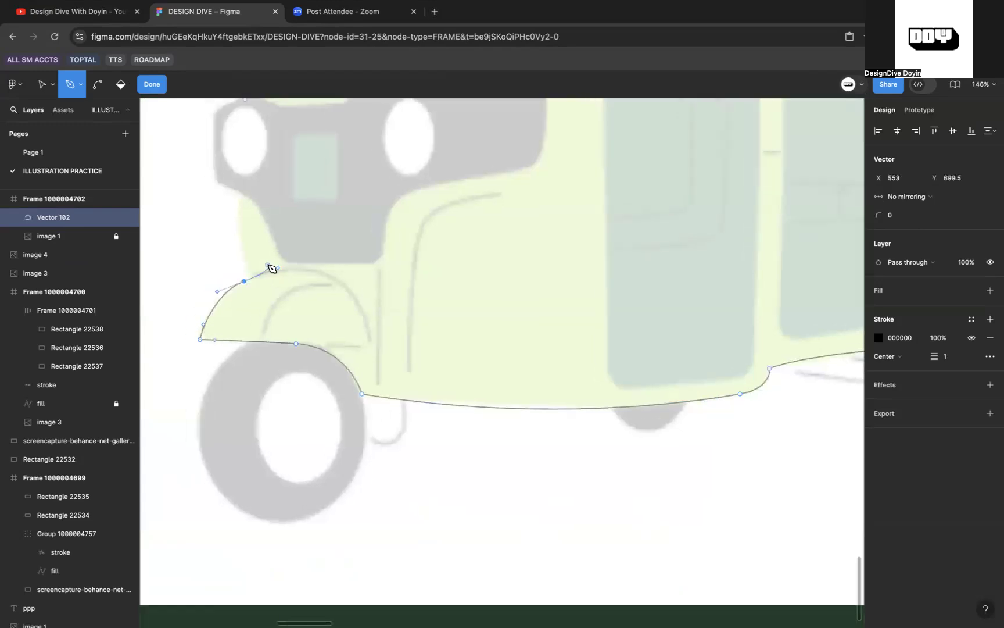
{"action": "scroll", "coordinate": [271, 268], "scroll_direction": "up", "scroll_amount": 5}
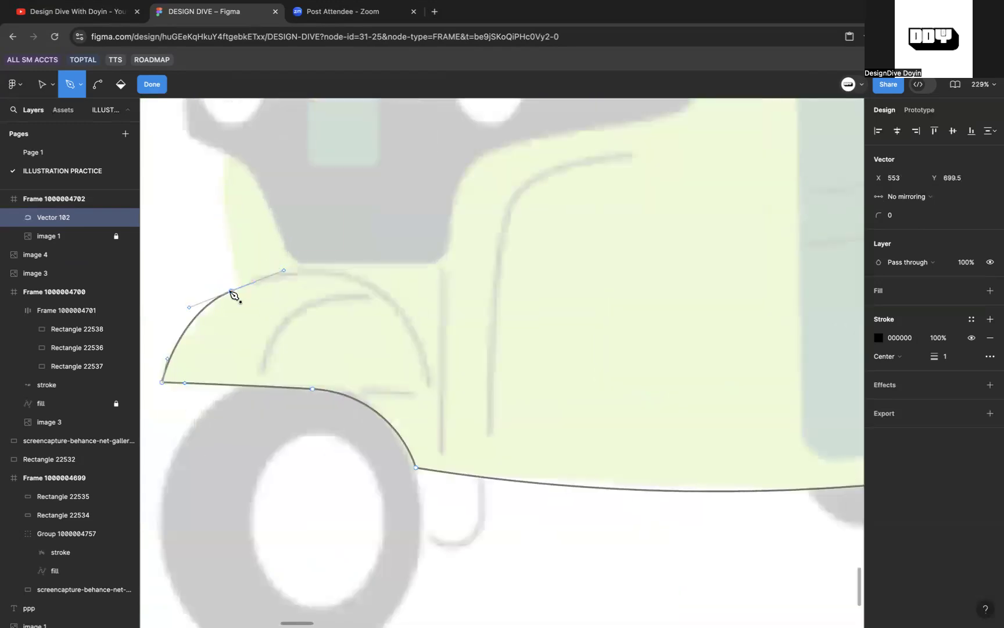
Step: Curve the outline up to the headlight panel's base, and shift the point joining the mudguard and body inward to match the reference
{"action": "left_click_drag", "start_coordinate": [225, 153], "coordinate": [245, 144]}
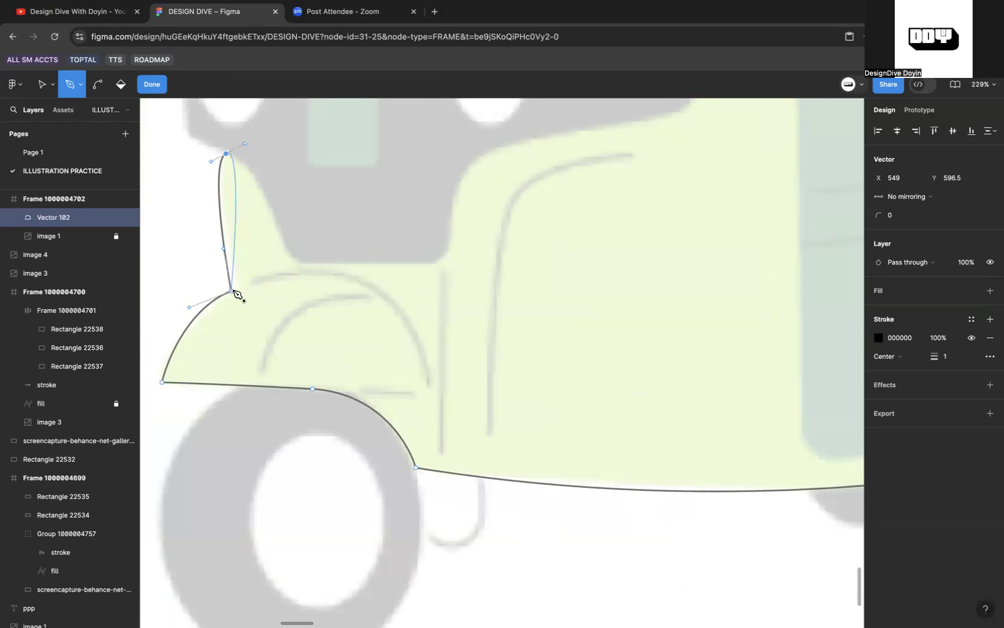
{"action": "key", "text": "Escape"}
{"action": "left_click_drag", "start_coordinate": [231, 292], "coordinate": [238, 291]}
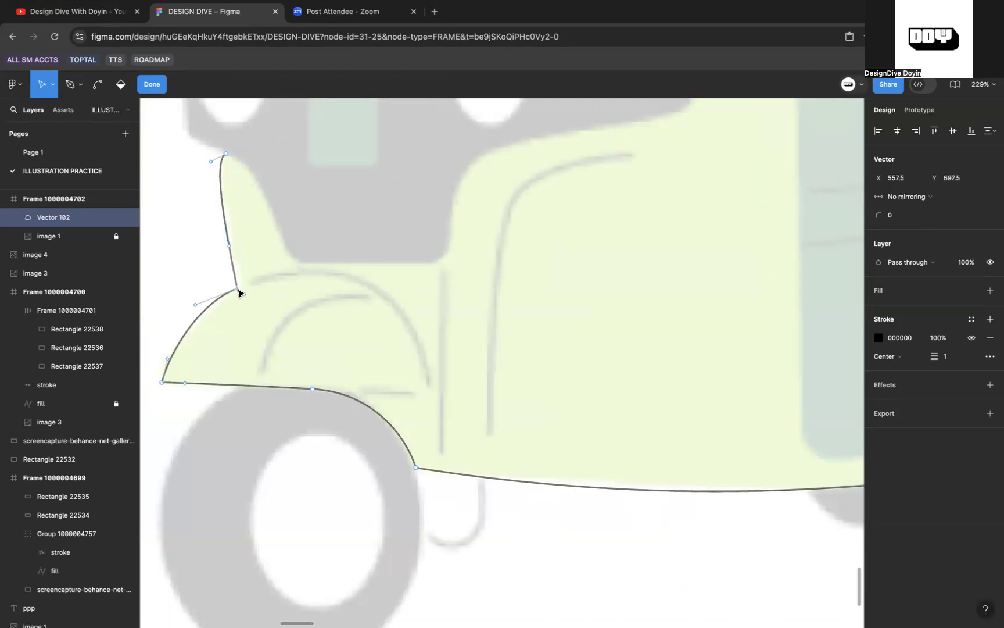
Step: Trace the headlight panel's outer edge with the Pen tool and close the body outline at its starting point above the headlight
{"action": "scroll", "coordinate": [238, 293], "scroll_direction": "up", "scroll_amount": 8}
{"action": "scroll", "coordinate": [238, 293], "scroll_direction": "left", "scroll_amount": 4}
{"action": "left_click", "coordinate": [329, 406]}
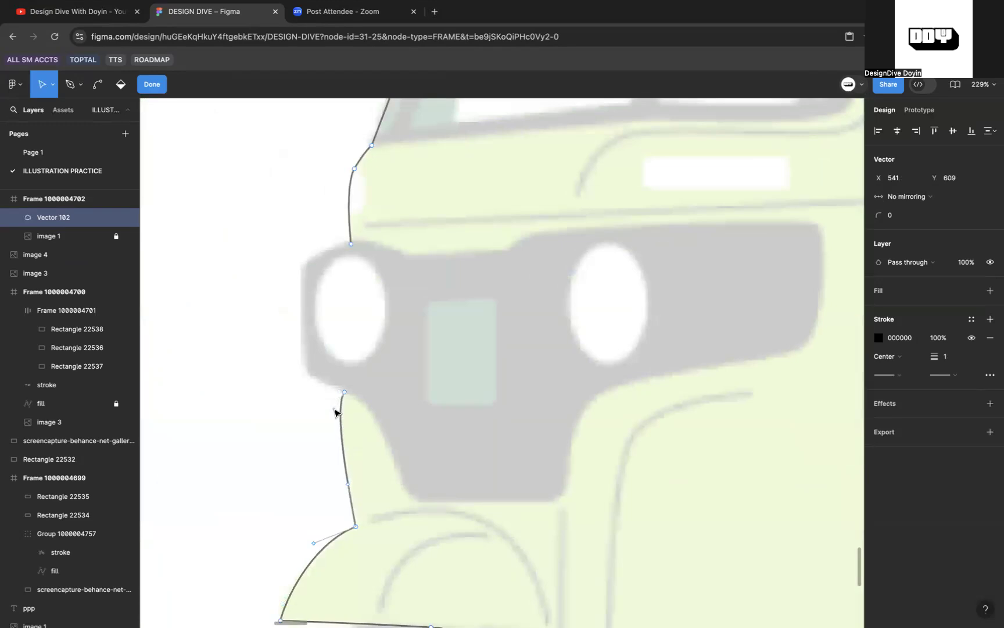
{"action": "key", "text": "p"}
{"action": "left_click", "coordinate": [345, 393]}
{"action": "left_click_drag", "start_coordinate": [307, 374], "coordinate": [307, 366]}
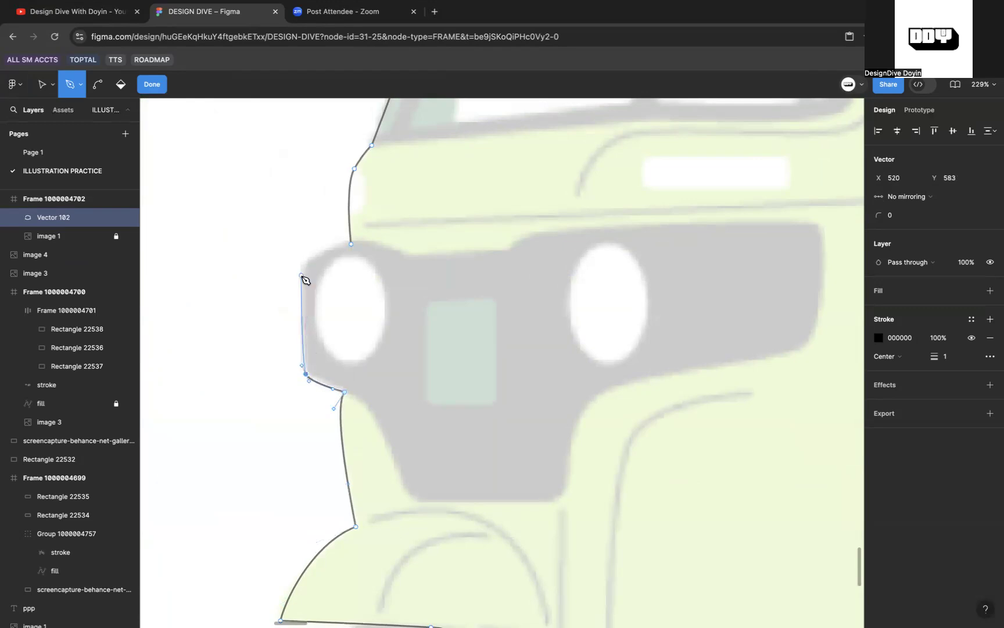
{"action": "left_click_drag", "start_coordinate": [302, 266], "coordinate": [306, 266]}
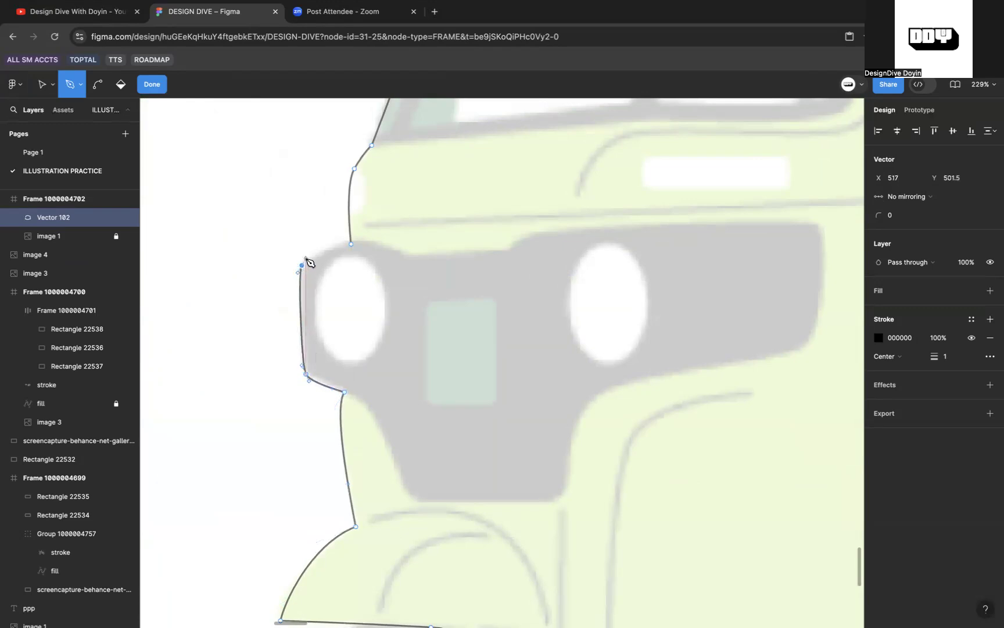
{"action": "scroll", "coordinate": [340, 255], "scroll_direction": "up", "scroll_amount": 3}
{"action": "left_click_drag", "start_coordinate": [356, 242], "coordinate": [378, 246]}
{"action": "scroll", "coordinate": [372, 243], "scroll_direction": "down", "scroll_amount": 5}
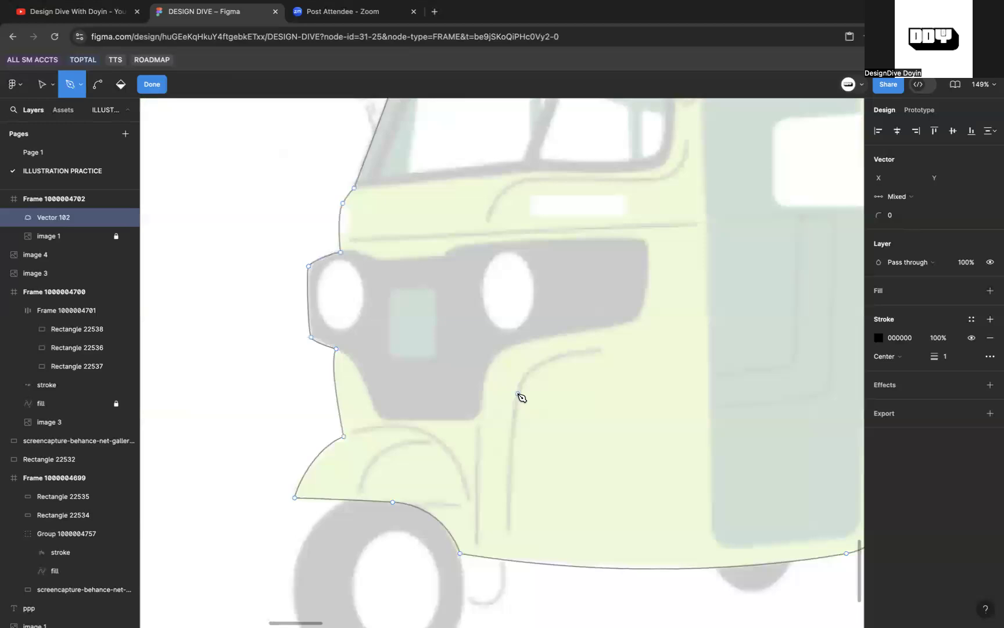
Step: Draw the curved crease line that starts below the headlight panel and runs down the front side panel as a separate open path
{"action": "left_click", "coordinate": [602, 349]}
{"action": "scroll", "coordinate": [603, 352], "scroll_direction": "down", "scroll_amount": 4}
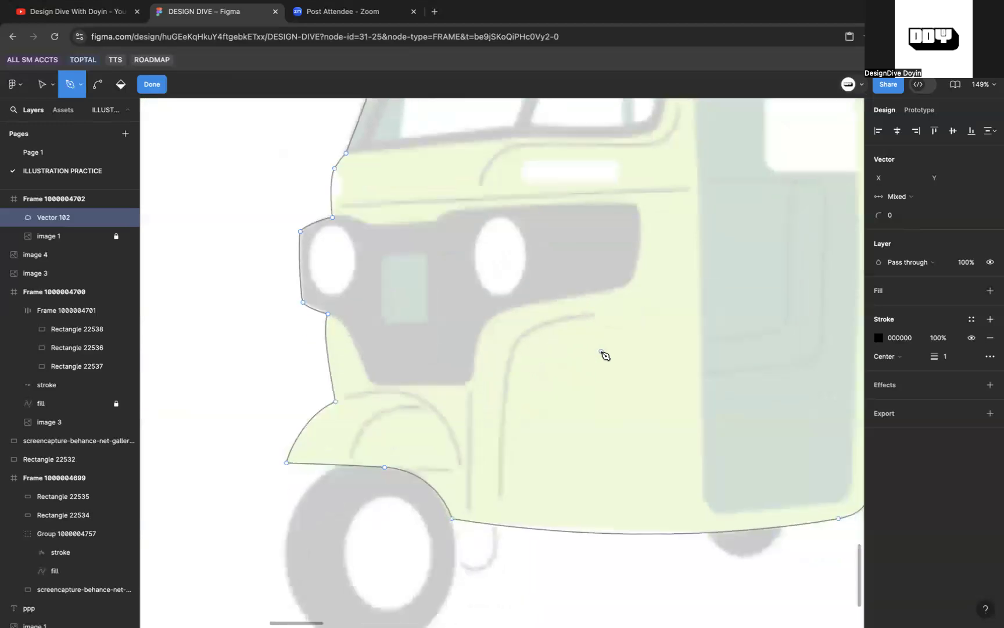
{"action": "scroll", "coordinate": [603, 353], "scroll_direction": "up", "scroll_amount": 3}
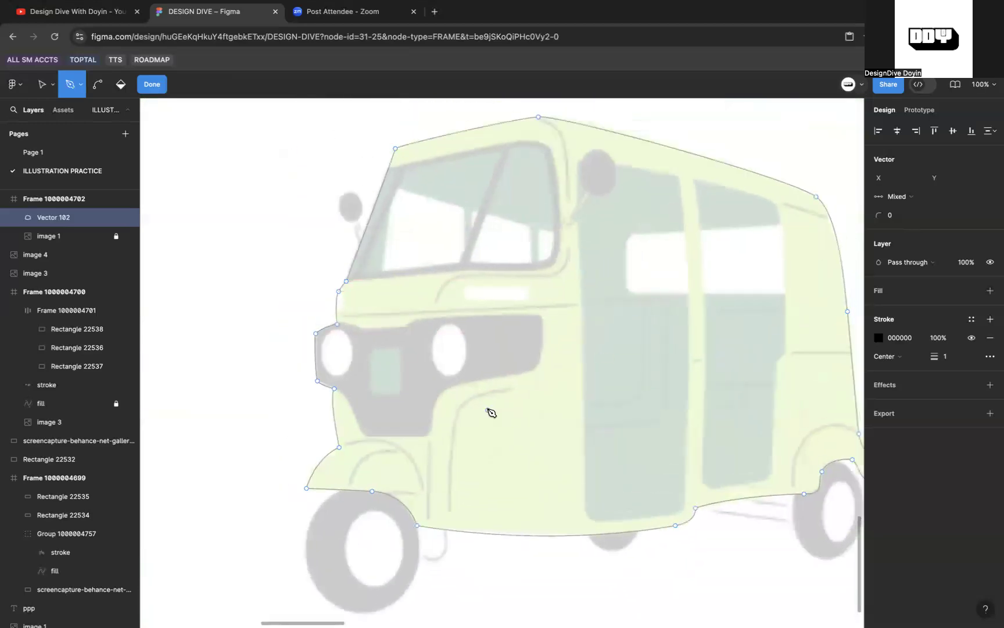
{"action": "scroll", "coordinate": [491, 413], "scroll_direction": "up", "scroll_amount": 3}
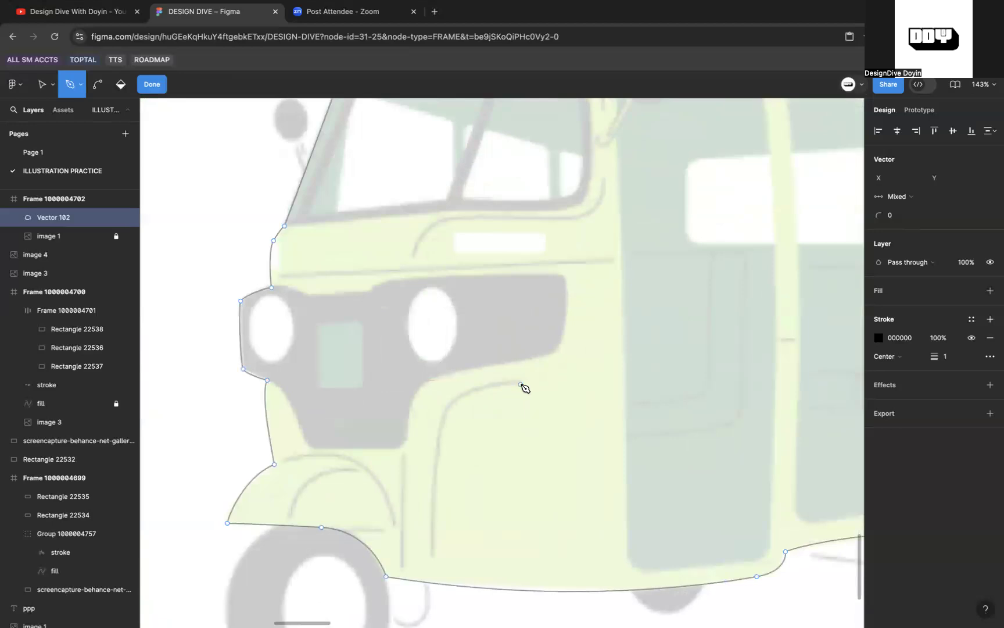
{"action": "left_click", "coordinate": [521, 381]}
{"action": "left_click_drag", "start_coordinate": [443, 419], "coordinate": [437, 459]}
{"action": "left_click", "coordinate": [434, 554]}
{"action": "key", "text": "Escape"}
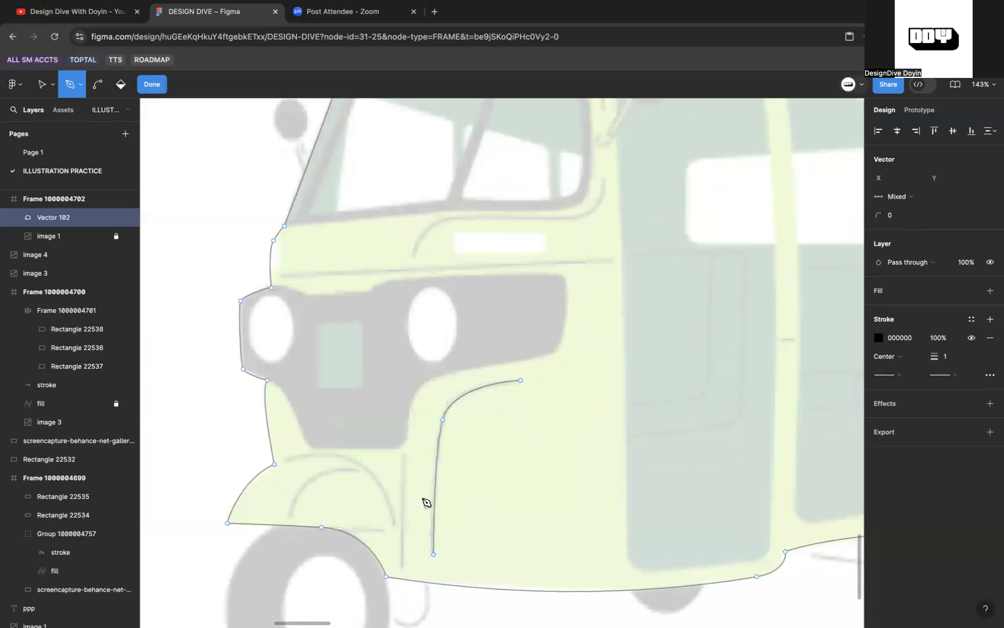
Step: Draw the straight, nearly vertical panel line between the front mudguard and the curved crease
{"action": "left_click", "coordinate": [406, 460]}
{"action": "left_click", "coordinate": [403, 567]}
{"action": "key", "text": "Escape"}
Step: Trace the front mudguard's outer arch line and adjust its handles and lower points to follow the reference curve
{"action": "left_click", "coordinate": [284, 459]}
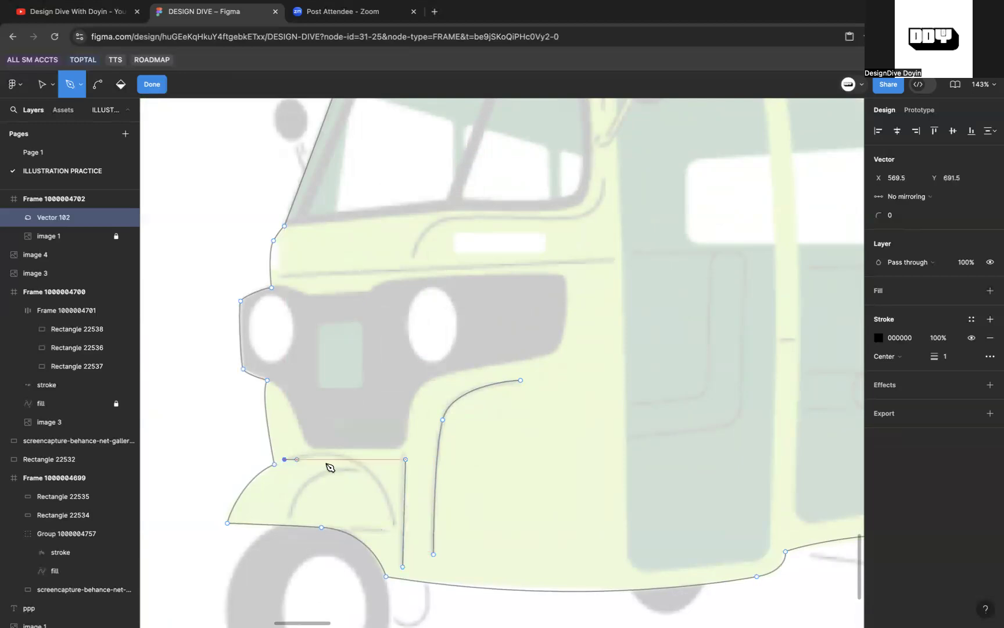
{"action": "left_click_drag", "start_coordinate": [374, 475], "coordinate": [398, 511]}
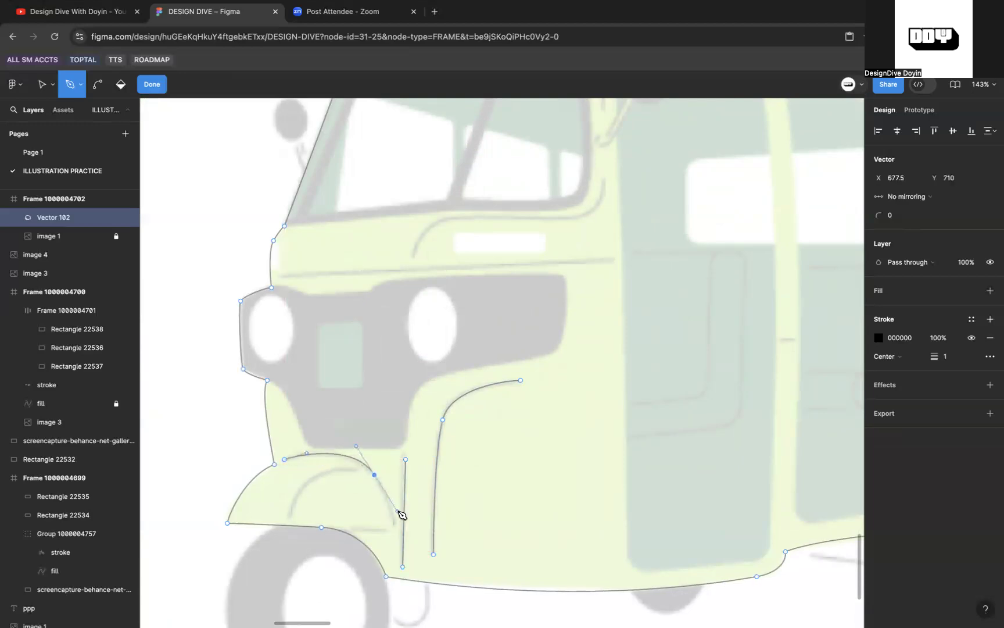
{"action": "left_click", "coordinate": [395, 527]}
{"action": "scroll", "coordinate": [361, 551], "scroll_direction": "up", "scroll_amount": 3}
{"action": "scroll", "coordinate": [474, 493], "scroll_direction": "up", "scroll_amount": 5}
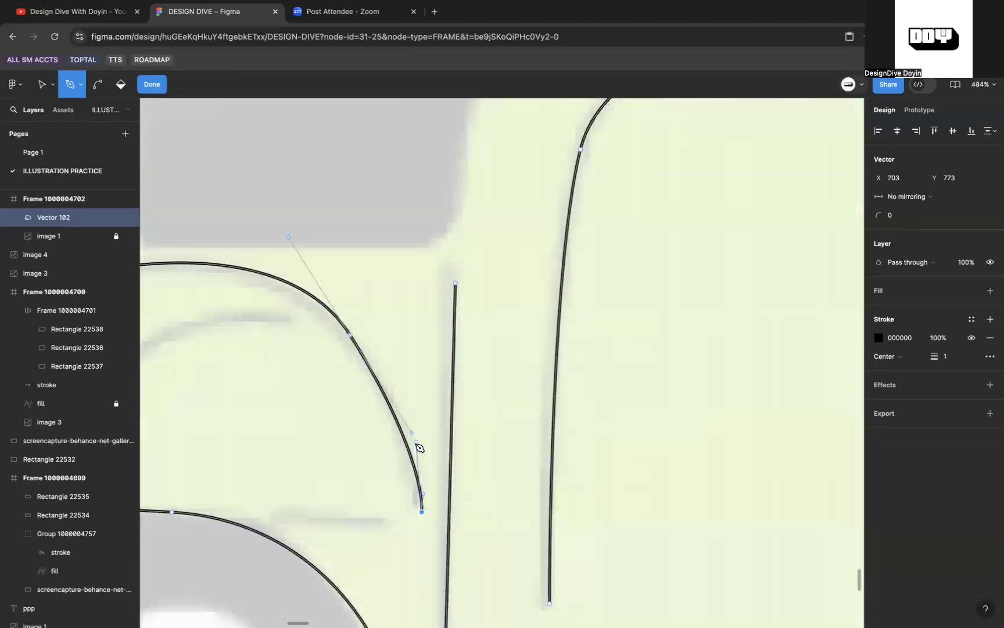
{"action": "left_click_drag", "start_coordinate": [411, 441], "coordinate": [413, 408]}
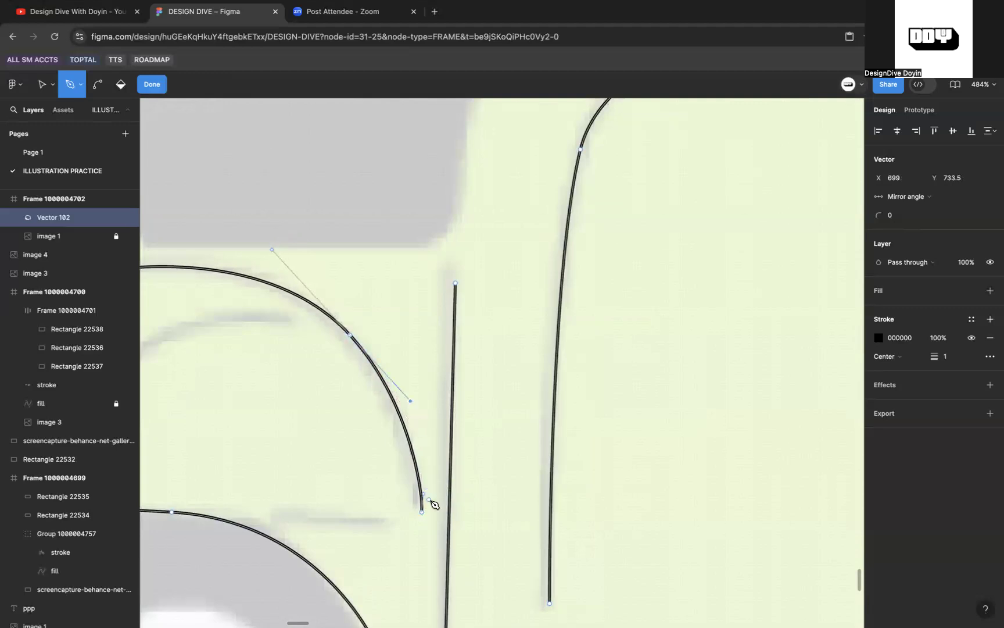
{"action": "left_click_drag", "start_coordinate": [423, 495], "coordinate": [423, 499]}
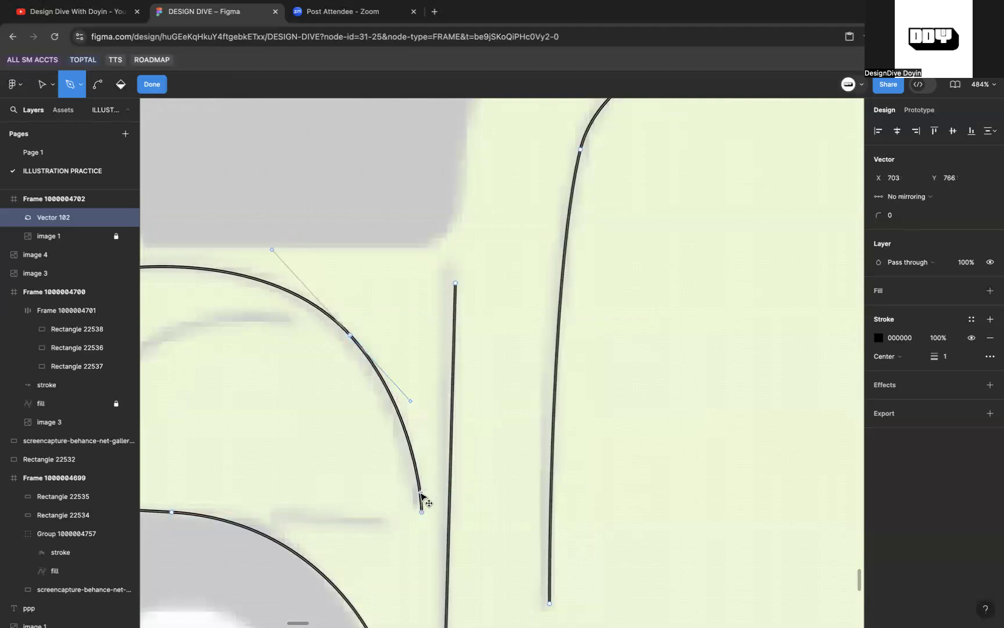
Step: Trace the front mudguard's smaller inner arch as an open curved path and adjust its middle handles to match the reference
{"action": "scroll", "coordinate": [421, 497], "scroll_direction": "down", "scroll_amount": 3}
{"action": "left_click", "coordinate": [412, 332]}
{"action": "left_click_drag", "start_coordinate": [265, 378], "coordinate": [219, 448]}
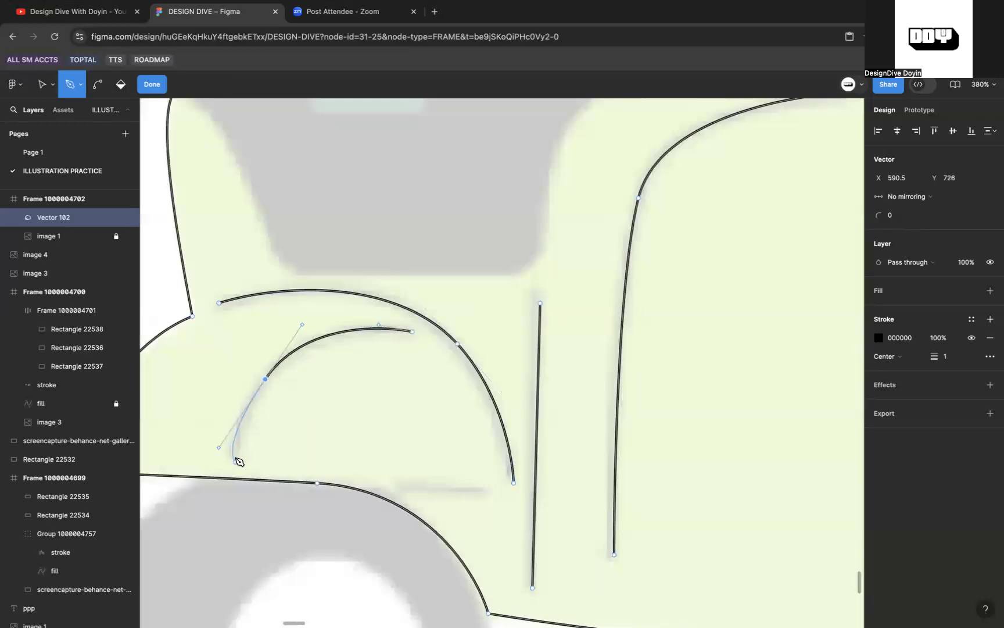
{"action": "left_click", "coordinate": [234, 461]}
{"action": "left_click_drag", "start_coordinate": [230, 439], "coordinate": [243, 400]}
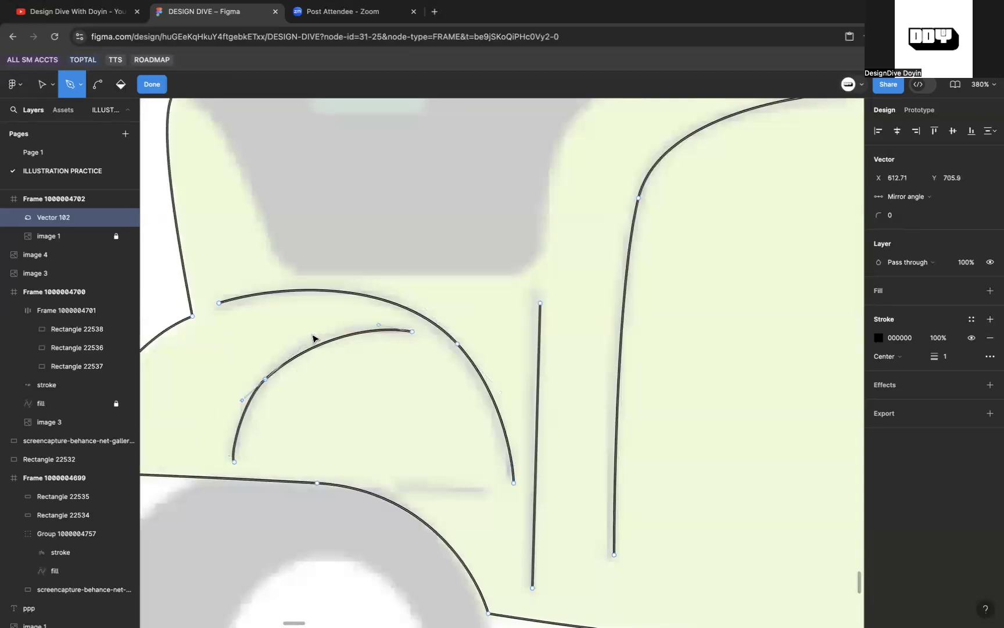
{"action": "left_click_drag", "start_coordinate": [313, 335], "coordinate": [310, 331]}
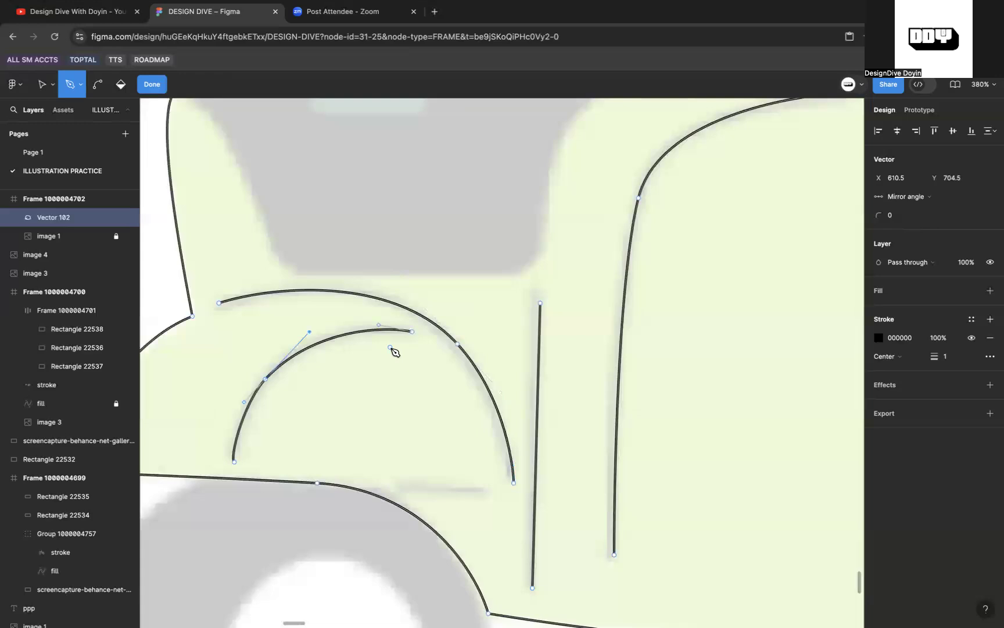
{"action": "scroll", "coordinate": [394, 351], "scroll_direction": "down", "scroll_amount": 15}
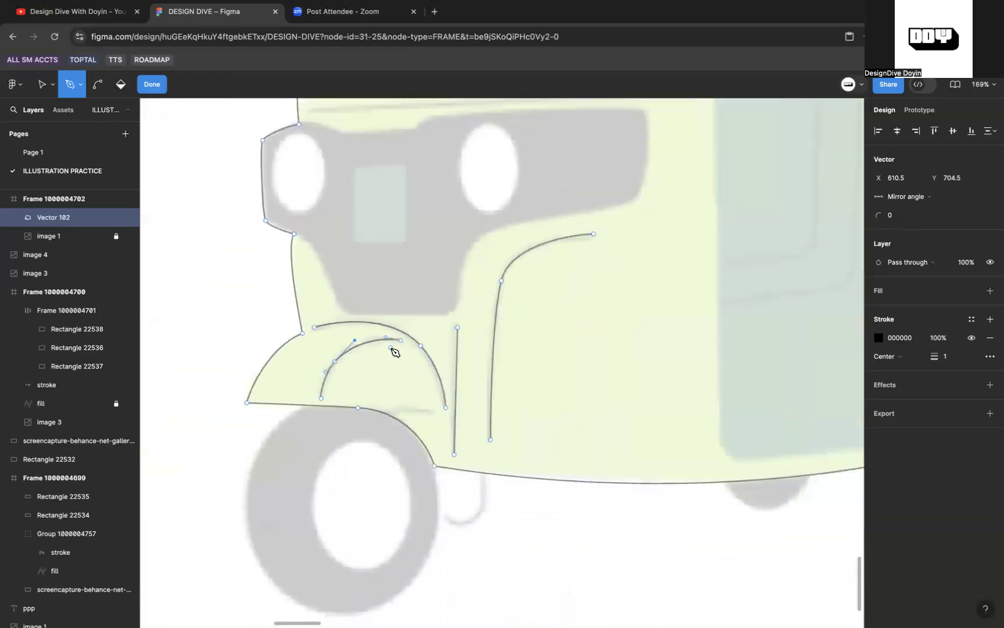
Step: Draw the short slanted crease line just inside the rear roof corner, beside the rear window opening
{"action": "scroll", "coordinate": [567, 327], "scroll_direction": "up", "scroll_amount": 5}
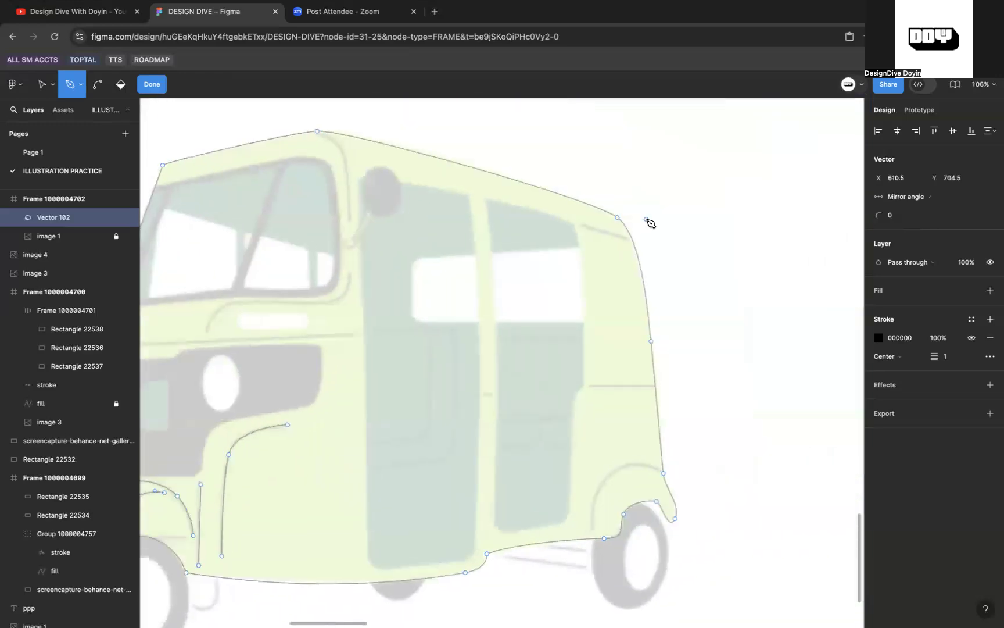
{"action": "left_click", "coordinate": [543, 229]}
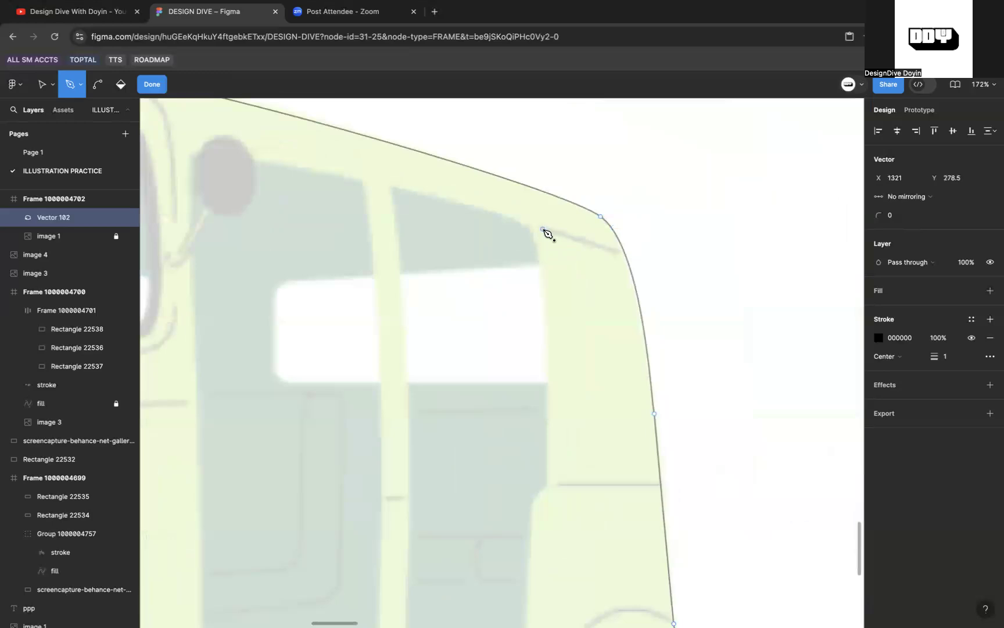
{"action": "left_click", "coordinate": [618, 253]}
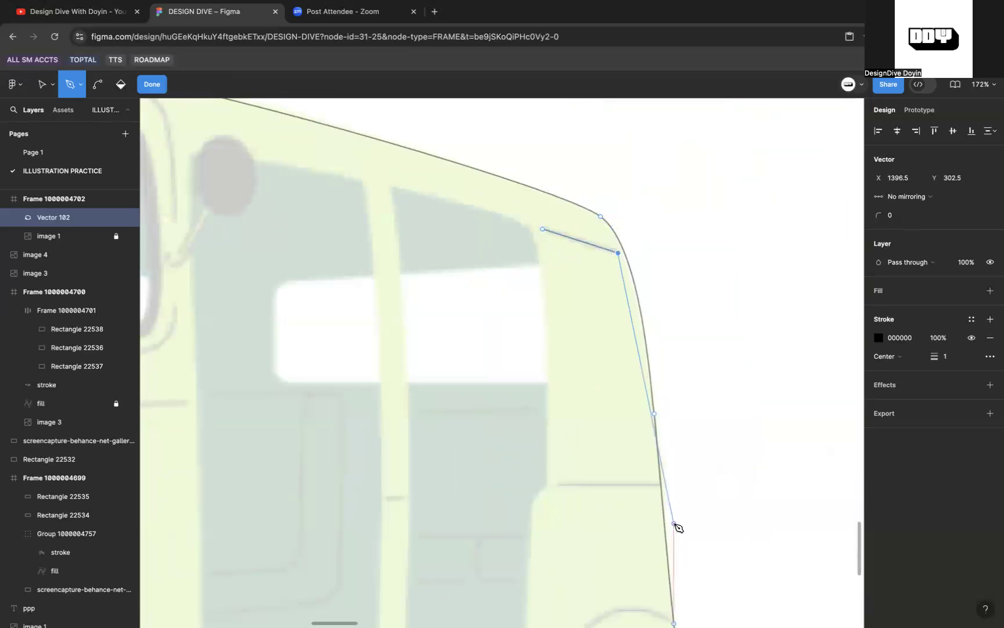
Step: Draw the horizontal panel line on the rear side panel, from the body's back edge inward toward the rear door opening
{"action": "left_click", "coordinate": [660, 498]}
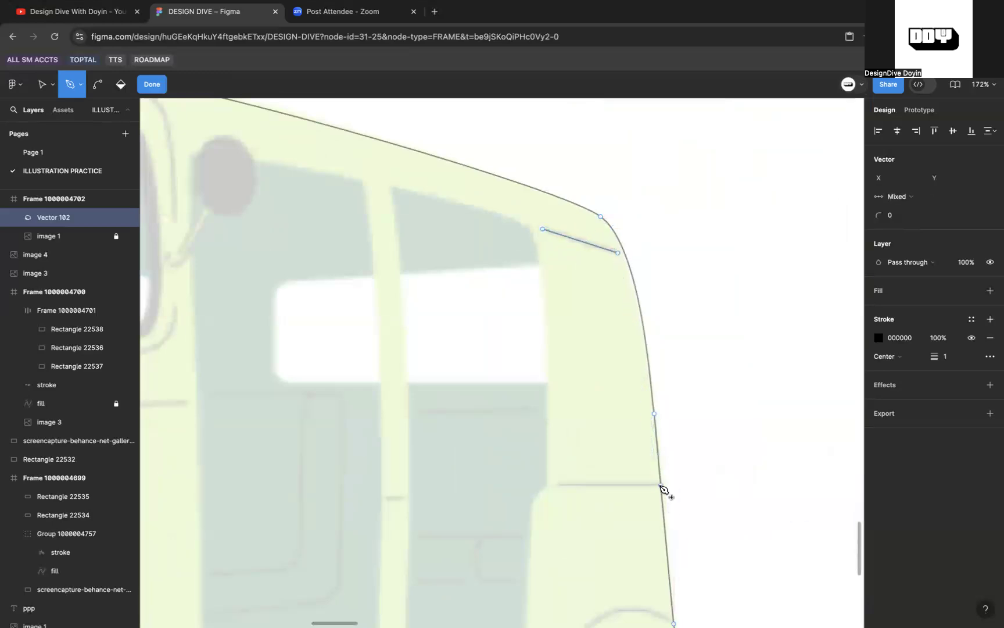
{"action": "scroll", "coordinate": [664, 489], "scroll_direction": "up", "scroll_amount": 8}
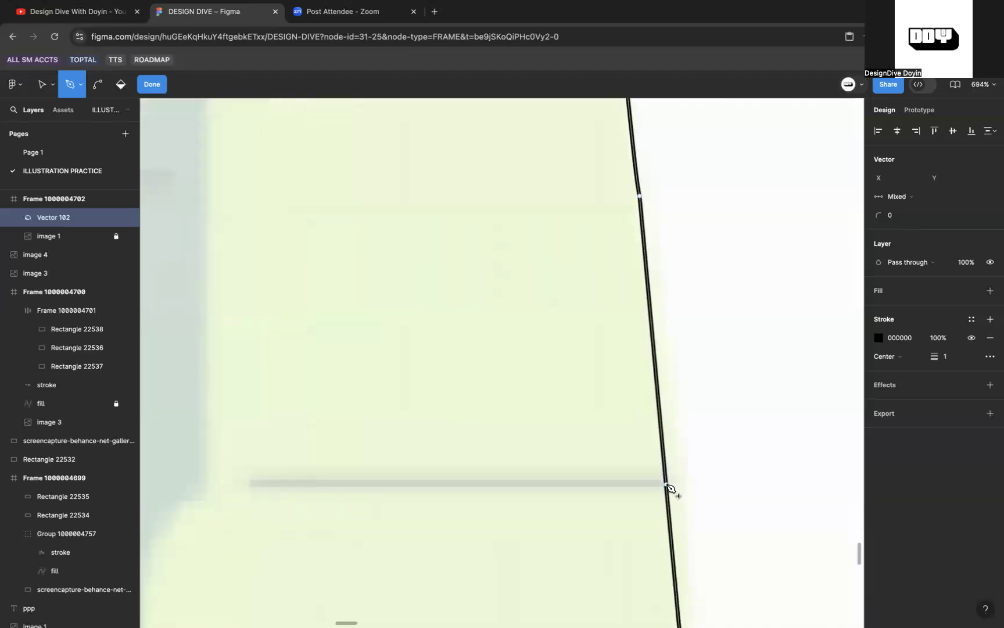
{"action": "left_click", "coordinate": [251, 483]}
{"action": "scroll", "coordinate": [254, 485], "scroll_direction": "down", "scroll_amount": 5}
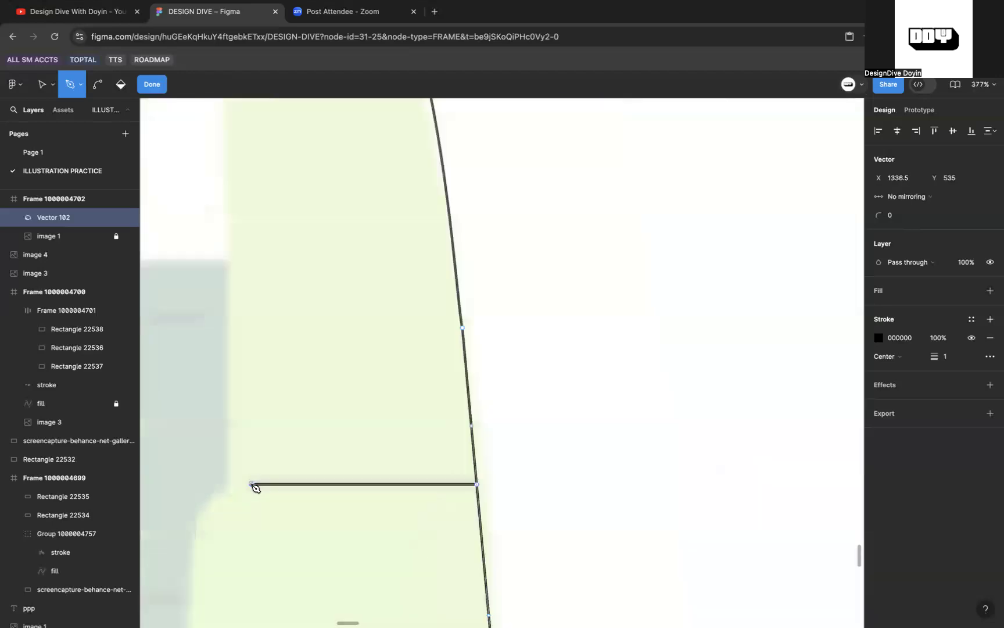
Step: Trace the upper curve of the rear wheel arch line from the body's back edge over to its front side
{"action": "scroll", "coordinate": [256, 488], "scroll_direction": "down", "scroll_amount": 6}
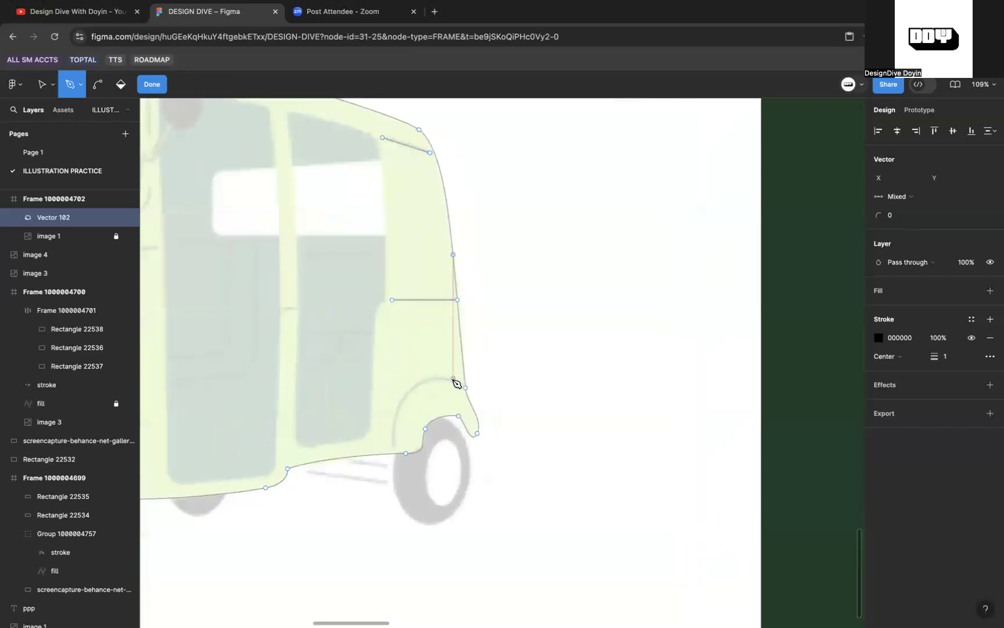
{"action": "scroll", "coordinate": [462, 385], "scroll_direction": "up", "scroll_amount": 9}
{"action": "left_click", "coordinate": [465, 401]}
{"action": "scroll", "coordinate": [466, 404], "scroll_direction": "down", "scroll_amount": 5}
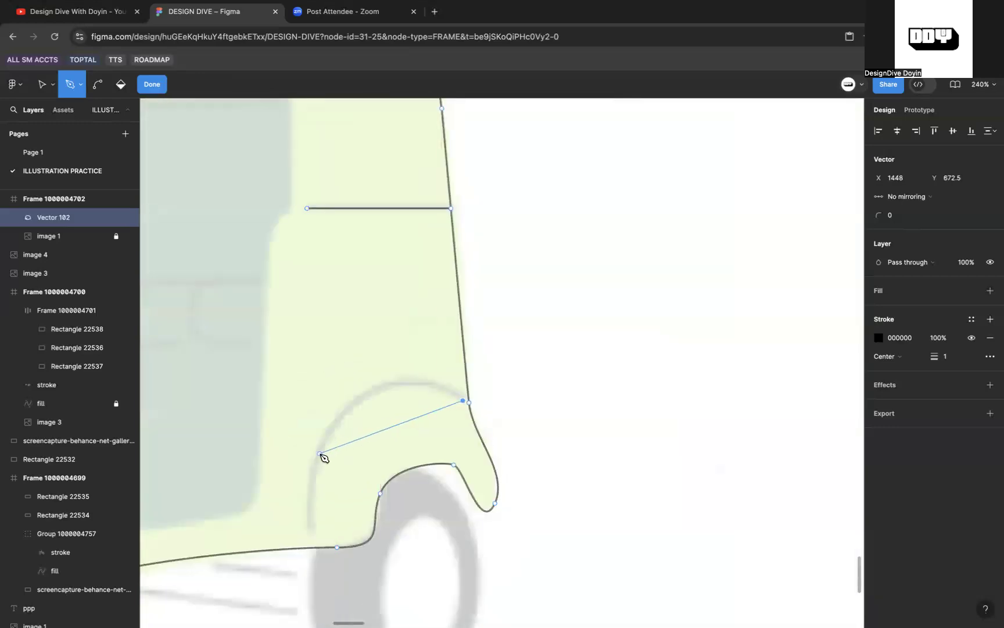
{"action": "left_click_drag", "start_coordinate": [320, 453], "coordinate": [271, 573]}
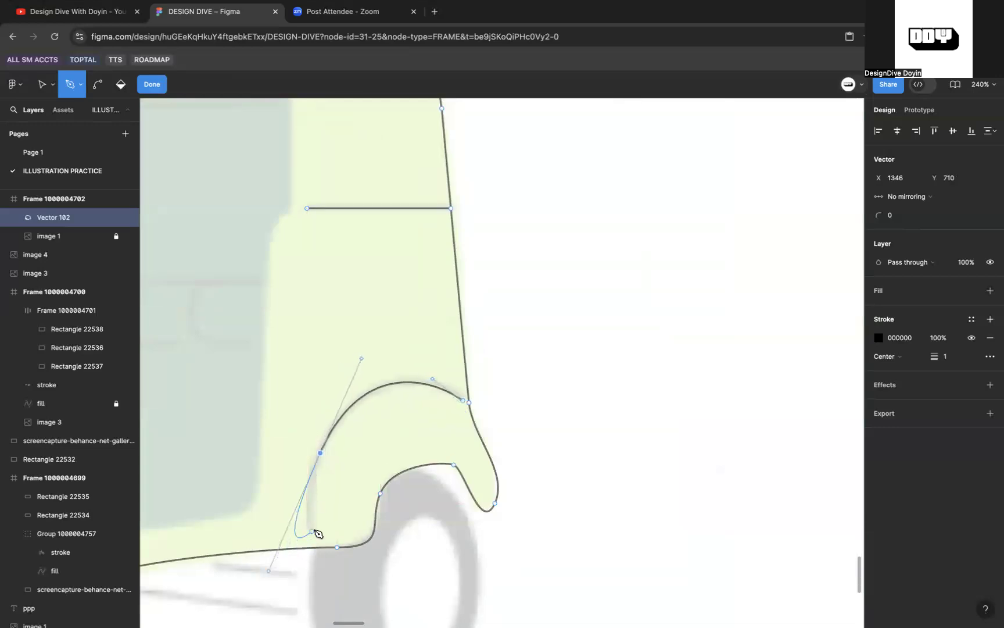
{"action": "left_click_drag", "start_coordinate": [322, 514], "coordinate": [333, 574]}
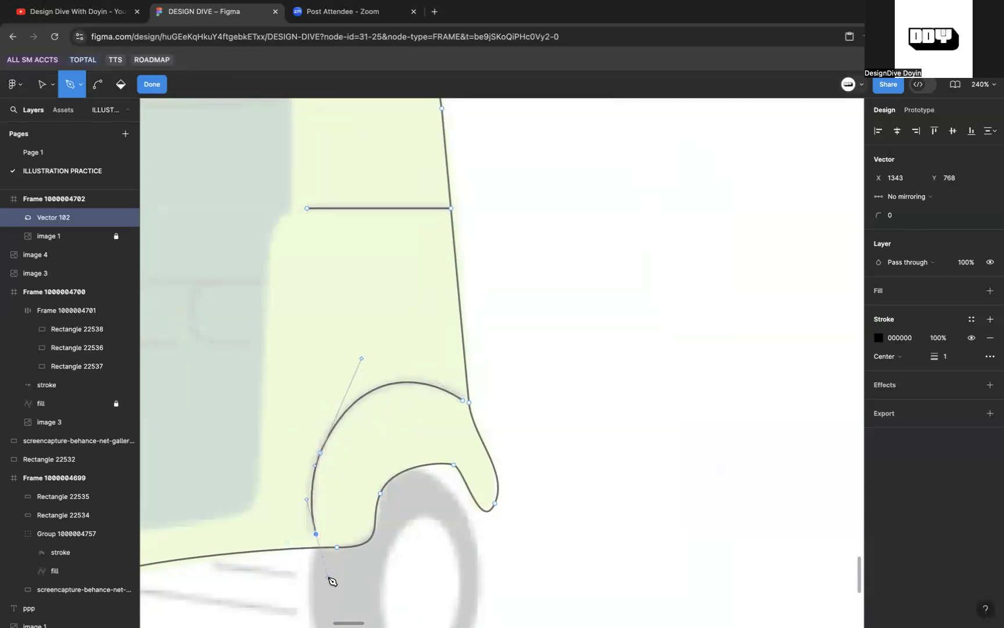
{"action": "scroll", "coordinate": [329, 580], "scroll_direction": "down", "scroll_amount": 2}
{"action": "key", "text": "ctrl+z"}
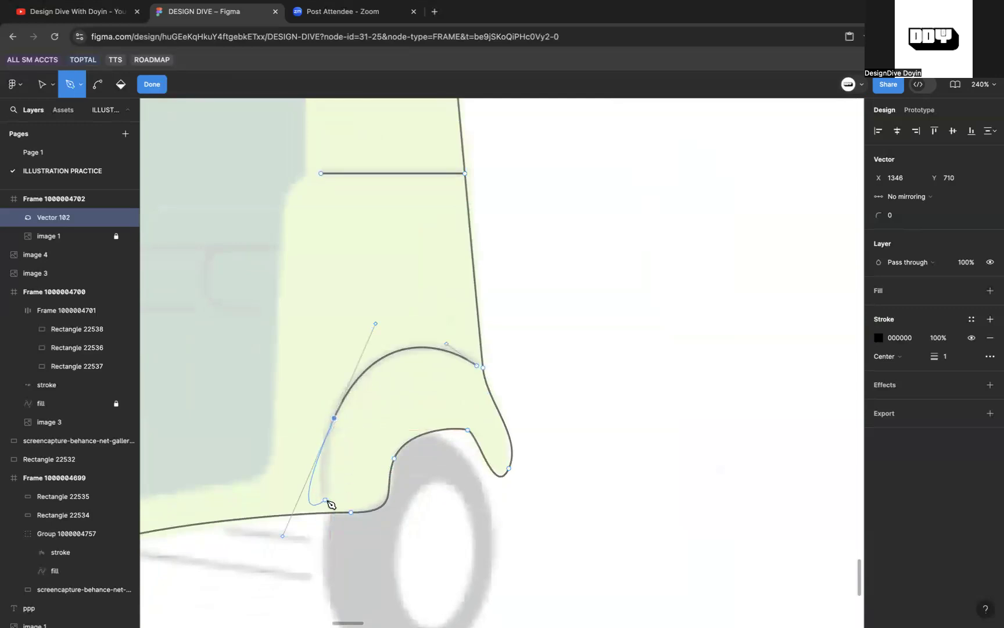
Step: Remove the arch point's outgoing handle and draw the rear wheel arch line's lower curve down toward the body's bottom edge
{"action": "scroll", "coordinate": [325, 491], "scroll_direction": "up", "scroll_amount": 3}
{"action": "scroll", "coordinate": [328, 491], "scroll_direction": "up", "scroll_amount": 5}
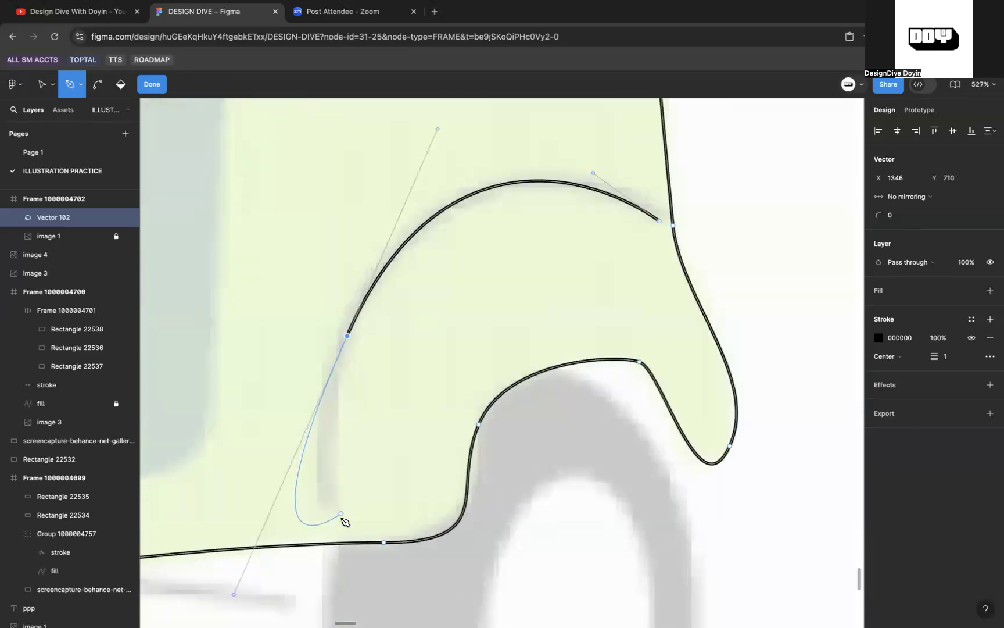
{"action": "left_click", "coordinate": [348, 336]}
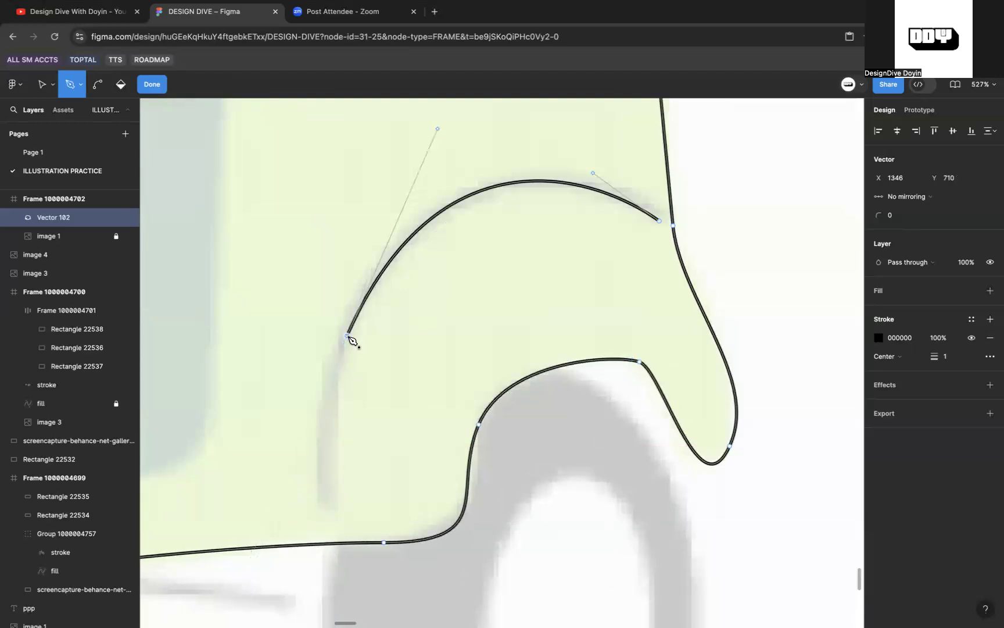
{"action": "left_click_drag", "start_coordinate": [328, 504], "coordinate": [347, 589]}
{"action": "scroll", "coordinate": [347, 589], "scroll_direction": "down", "scroll_amount": 5}
{"action": "scroll", "coordinate": [517, 302], "scroll_direction": "up", "scroll_amount": 5}
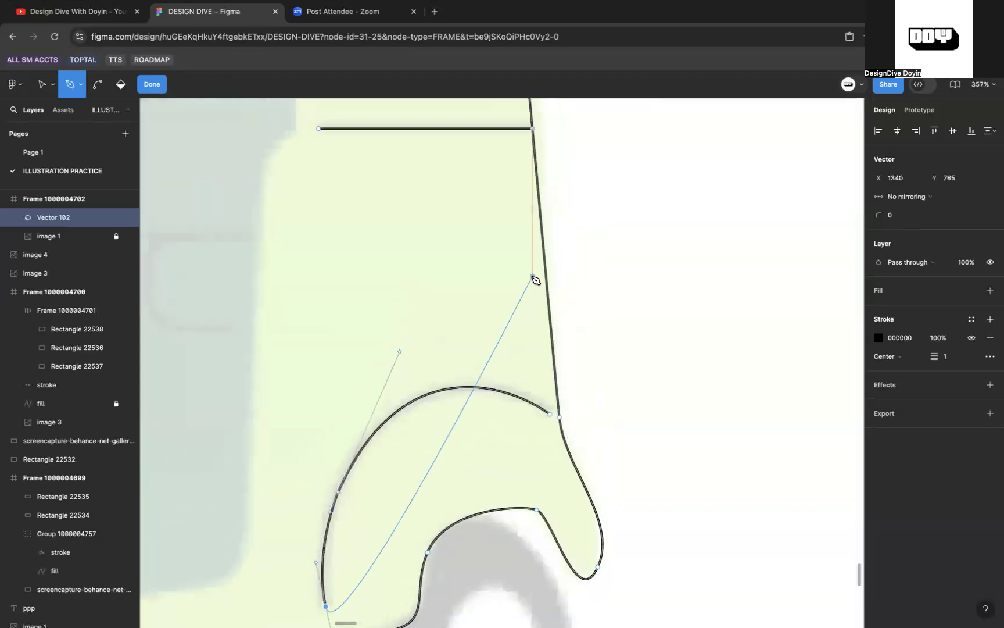
{"action": "scroll", "coordinate": [533, 215], "scroll_direction": "up", "scroll_amount": 10}
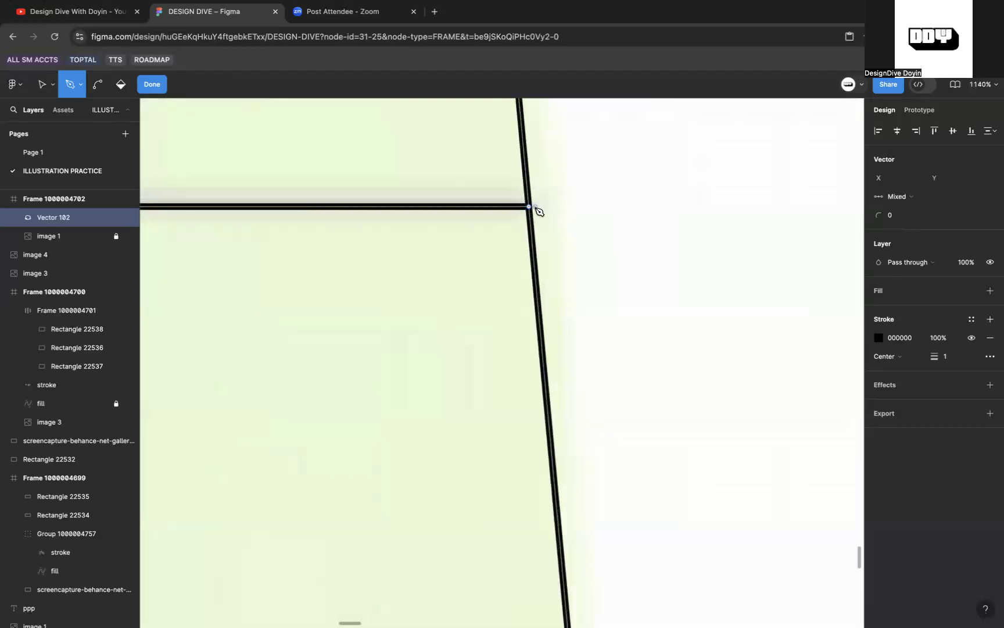
{"action": "key", "text": "v"}
{"action": "left_click_drag", "start_coordinate": [529, 207], "coordinate": [489, 207]}
{"action": "key", "text": "ctrl+z"}
Step: Add points near the outer end of the horizontal rear panel line and delete the short piece joining it to the body outline
{"action": "scroll", "coordinate": [515, 218], "scroll_direction": "up", "scroll_amount": 2}
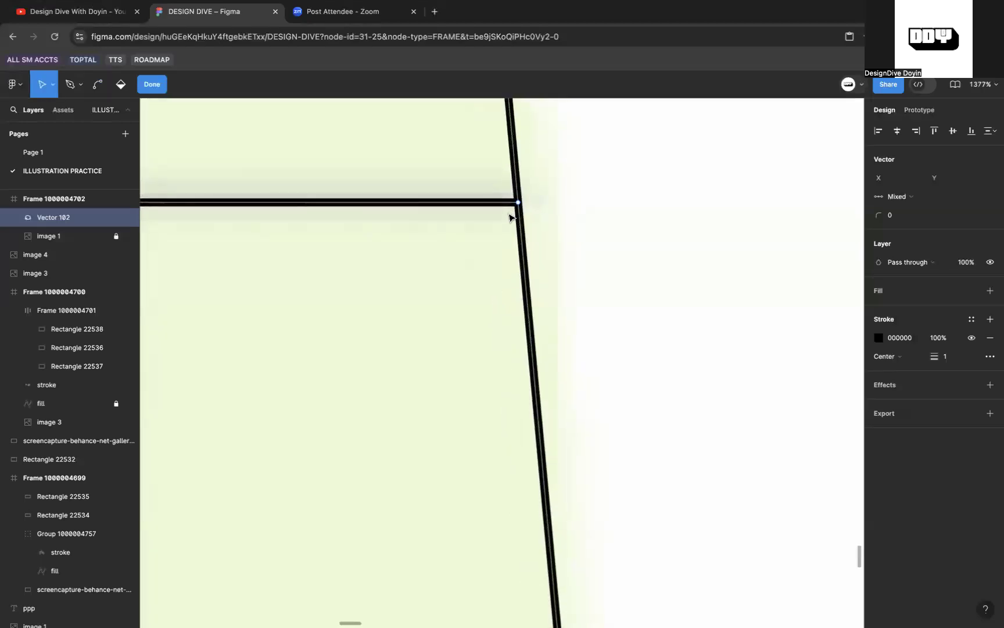
{"action": "key", "text": "p"}
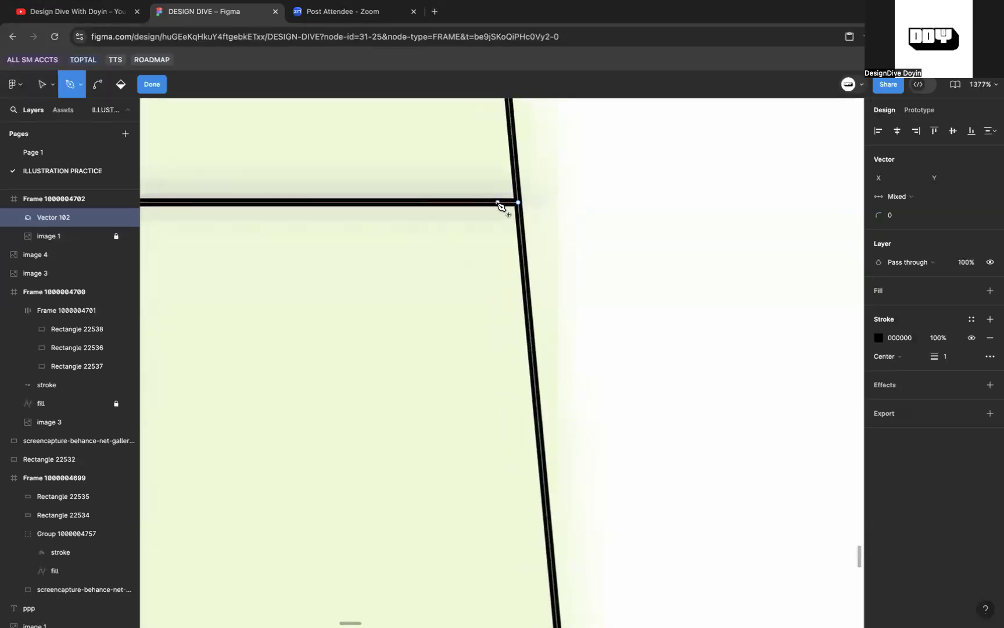
{"action": "left_click", "coordinate": [499, 203]}
{"action": "left_click", "coordinate": [462, 202]}
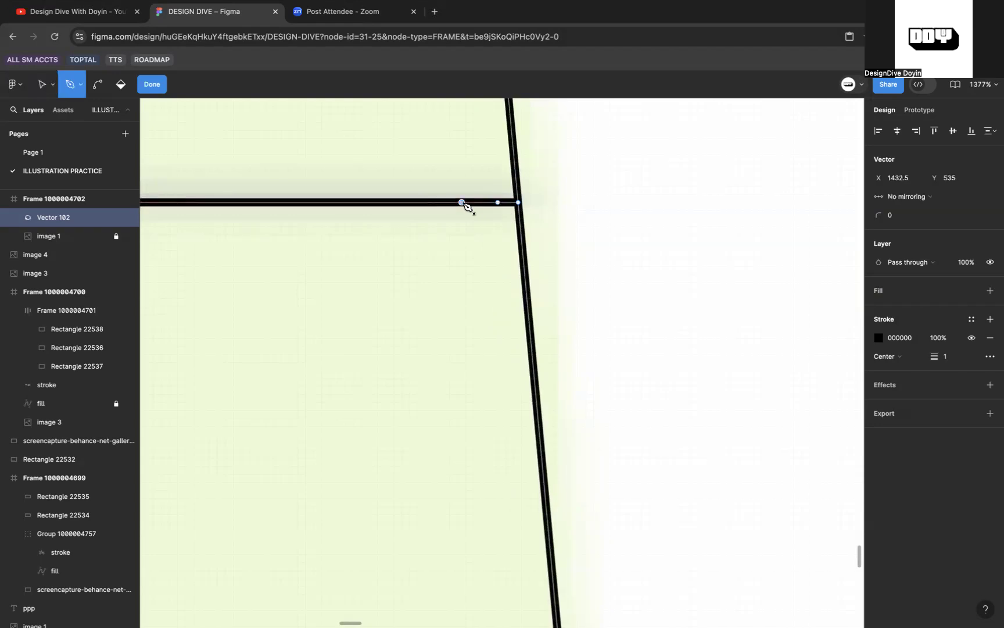
{"action": "key", "text": "v"}
{"action": "key", "text": "ctrl+a"}
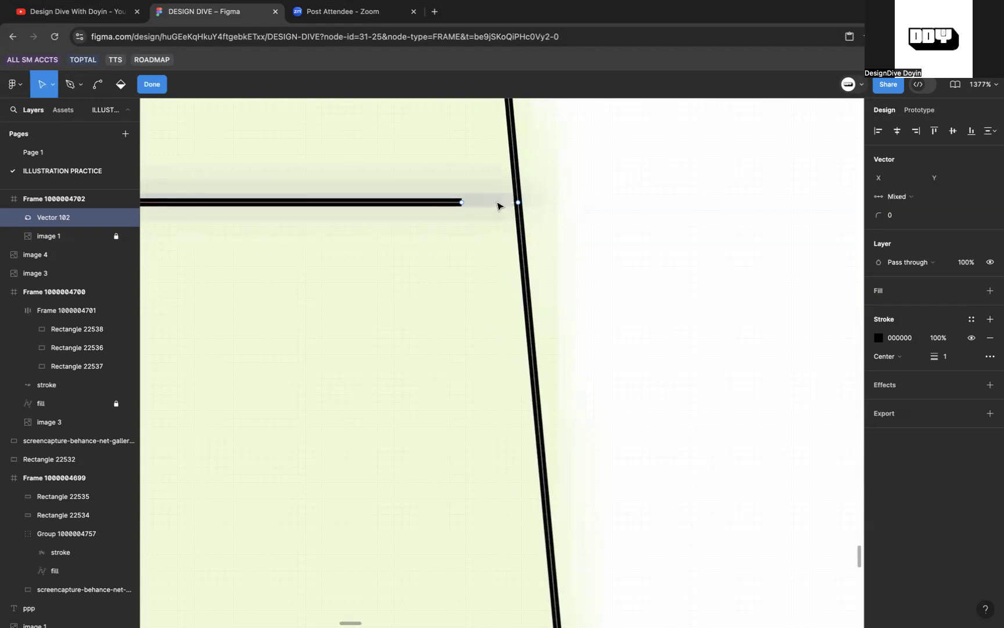
{"action": "scroll", "coordinate": [500, 205], "scroll_direction": "down", "scroll_amount": 10}
Step: Draw the two slanted straight lines beneath the body, just ahead of the rear wheel, as separate open paths
{"action": "scroll", "coordinate": [563, 206], "scroll_direction": "up", "scroll_amount": 1}
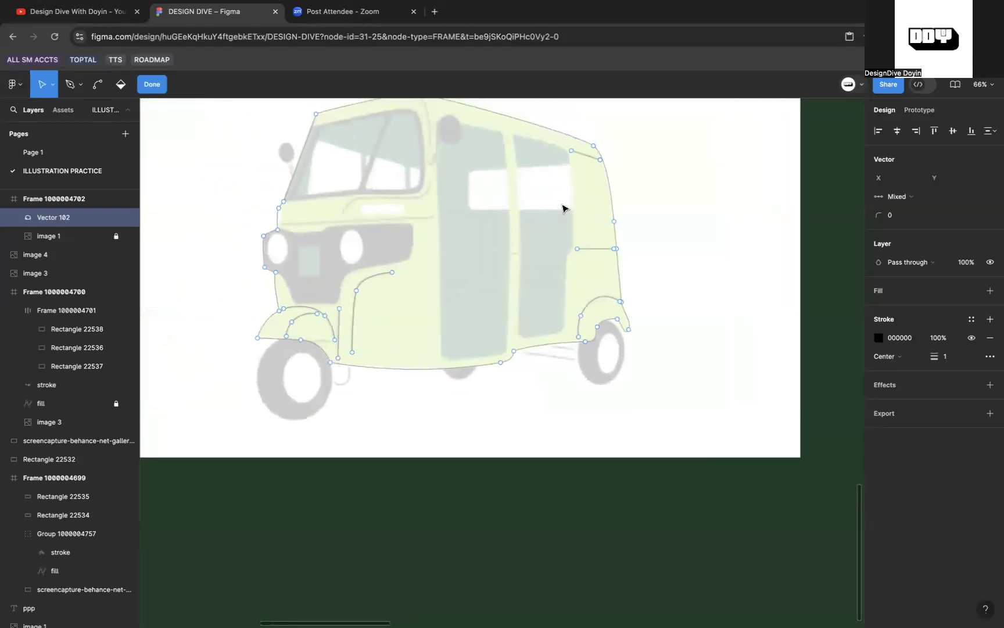
{"action": "scroll", "coordinate": [600, 395], "scroll_direction": "up", "scroll_amount": 6}
{"action": "key", "text": "p"}
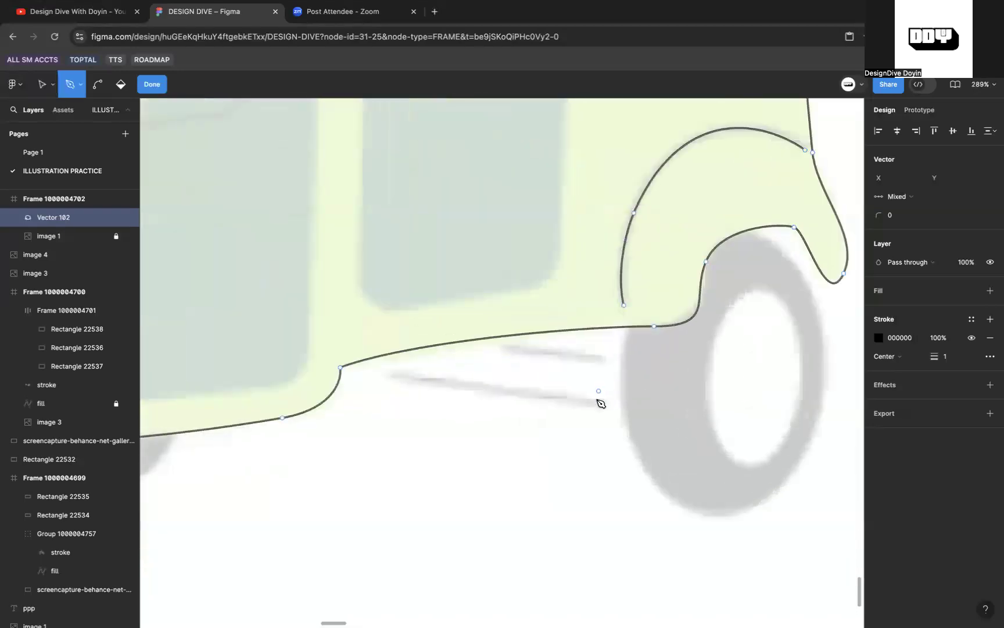
{"action": "left_click", "coordinate": [601, 404]}
{"action": "left_click", "coordinate": [390, 374]}
{"action": "key", "text": "Escape"}
{"action": "left_click", "coordinate": [601, 361]}
{"action": "left_click", "coordinate": [504, 348]}
{"action": "key", "text": "shift+1"}
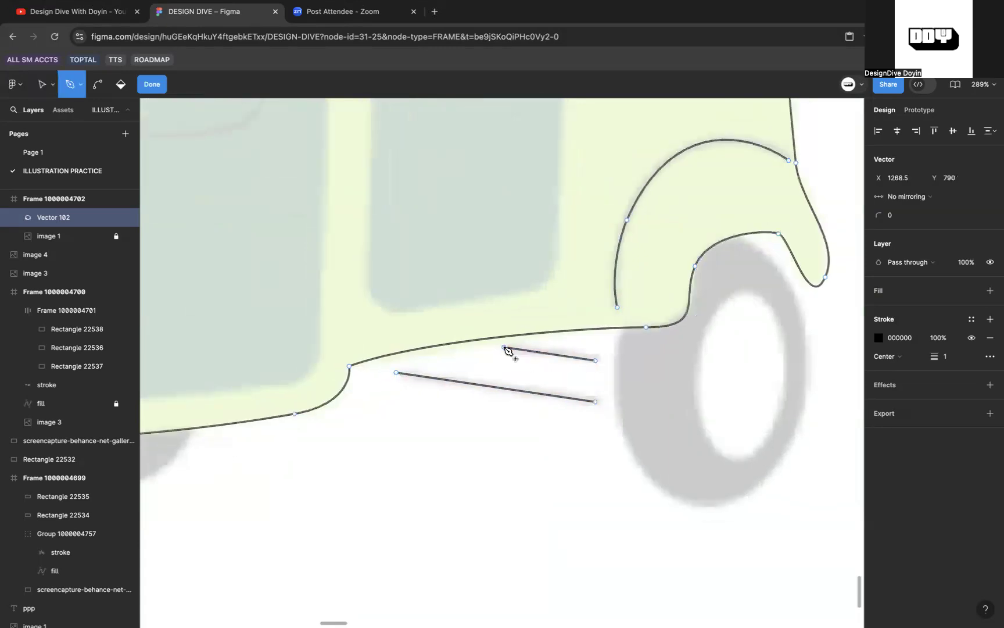
{"action": "key", "text": "Escape"}
Step: Trace the curved crease line beneath the windshield, bending up around the windshield's lower corner beside the front door opening
{"action": "scroll", "coordinate": [448, 281], "scroll_direction": "up", "scroll_amount": 5}
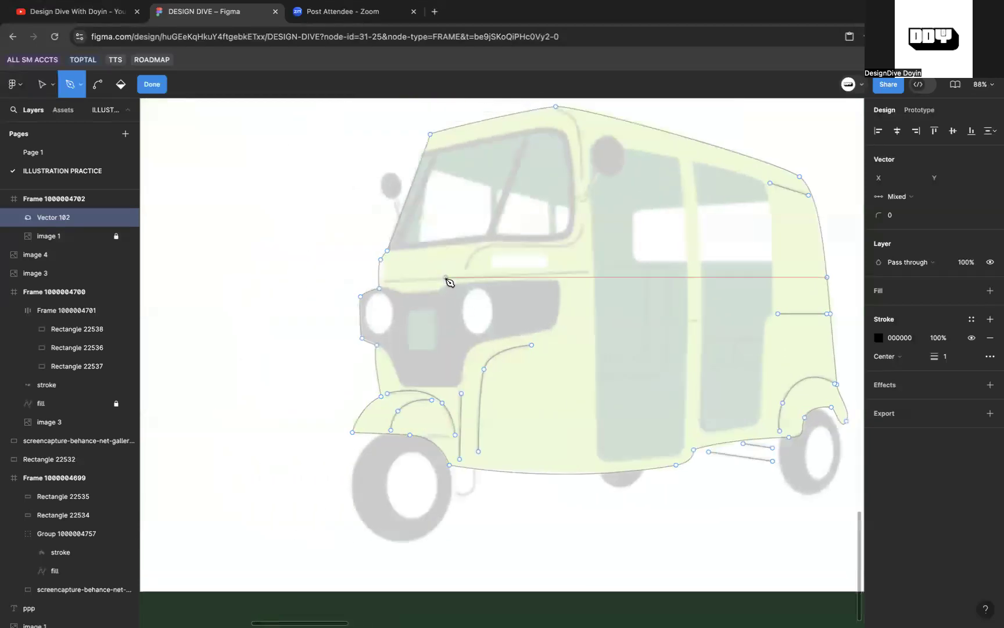
{"action": "left_click", "coordinate": [476, 261]}
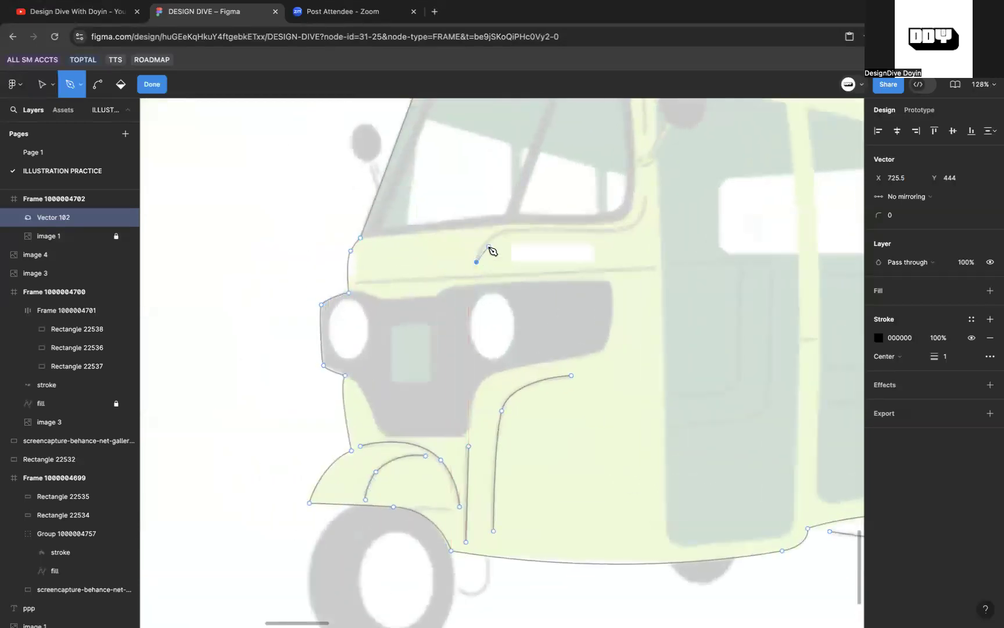
{"action": "scroll", "coordinate": [491, 253], "scroll_direction": "up", "scroll_amount": 5}
{"action": "left_click", "coordinate": [546, 215]}
{"action": "left_click_drag", "start_coordinate": [564, 217], "coordinate": [609, 218]}
{"action": "scroll", "coordinate": [611, 220], "scroll_direction": "right", "scroll_amount": 2}
{"action": "scroll", "coordinate": [610, 220], "scroll_direction": "up", "scroll_amount": 1}
{"action": "left_click_drag", "start_coordinate": [635, 258], "coordinate": [669, 182]}
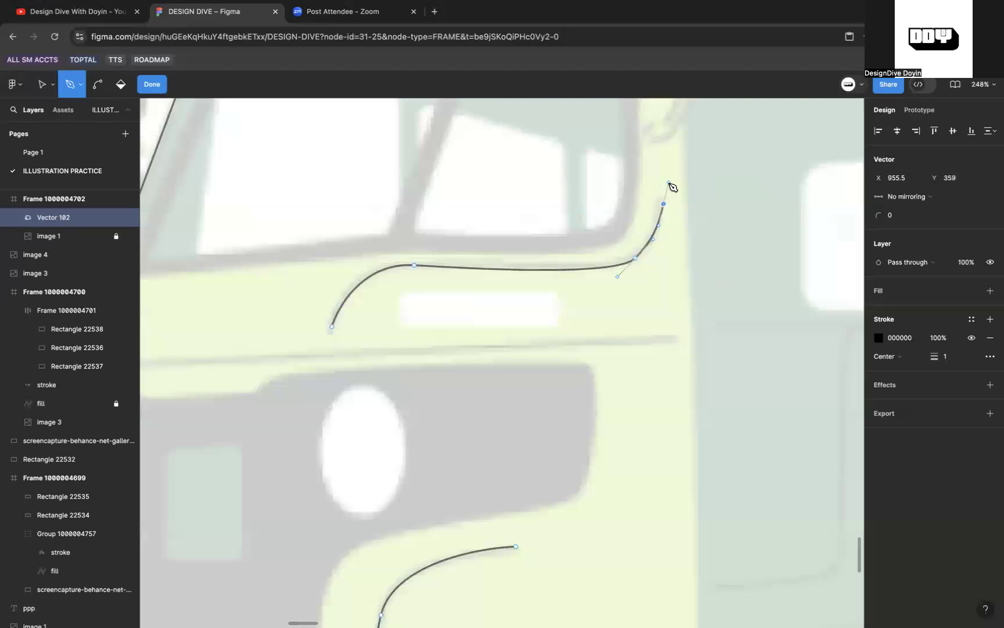
Step: Draw the long, slightly curved panel line across the front above the headlight panel, starting near the front door opening
{"action": "scroll", "coordinate": [669, 186], "scroll_direction": "down", "scroll_amount": 5}
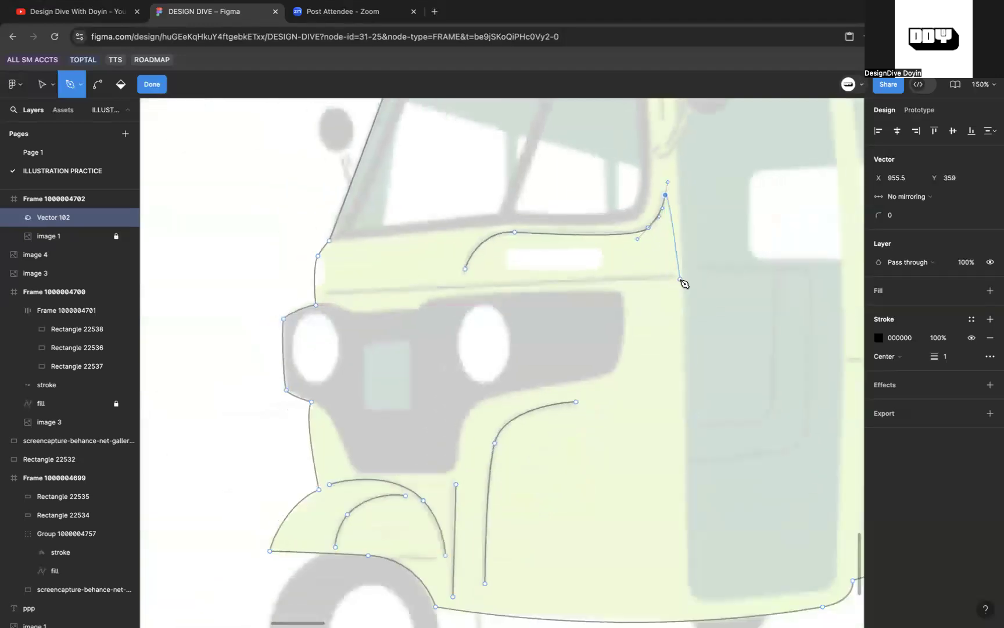
{"action": "left_click", "coordinate": [673, 277]}
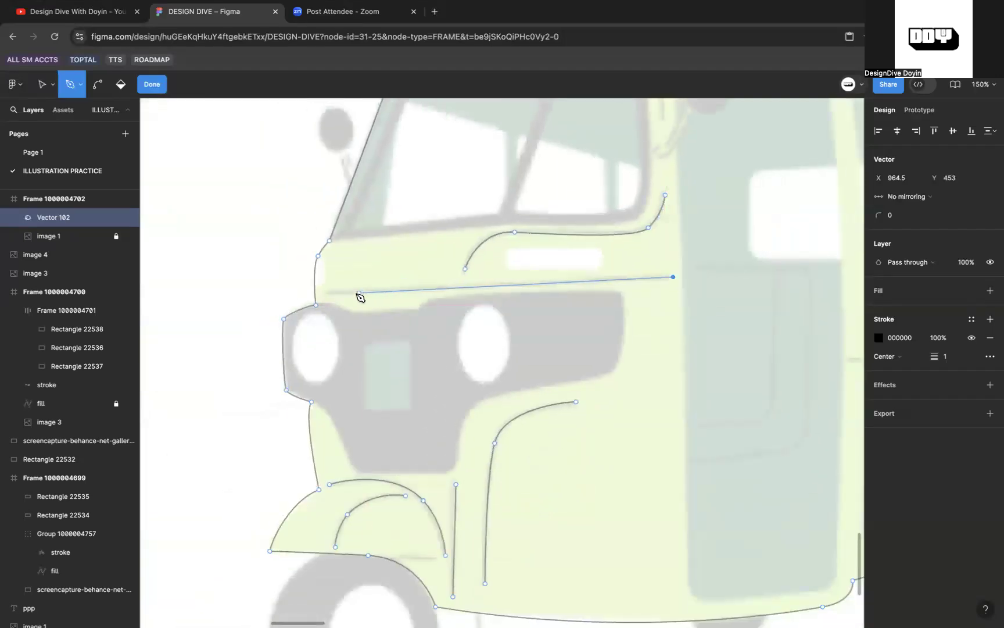
{"action": "left_click", "coordinate": [325, 293]}
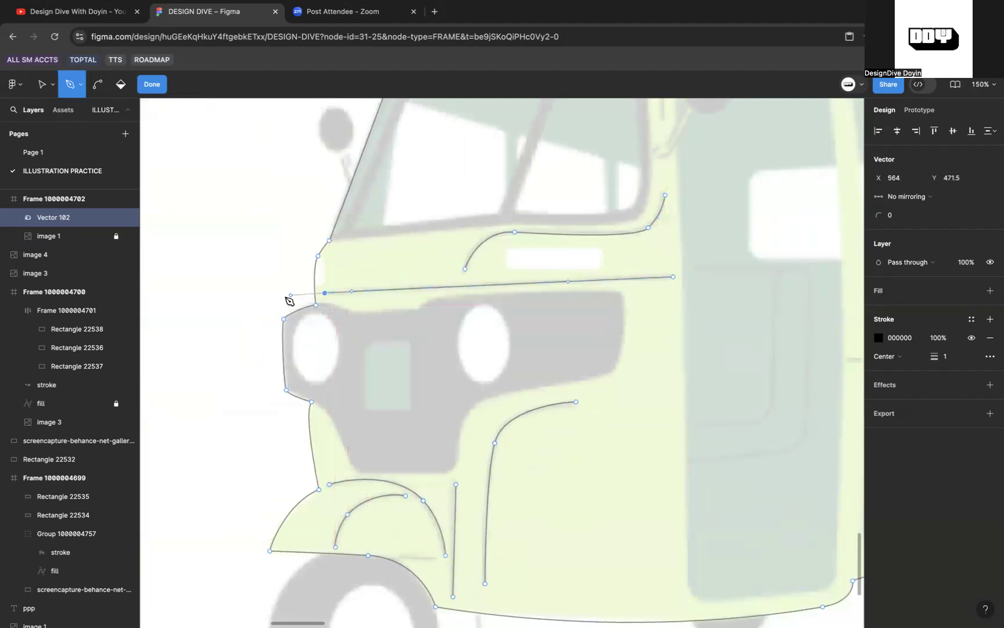
{"action": "left_click_drag", "start_coordinate": [264, 300], "coordinate": [247, 296]}
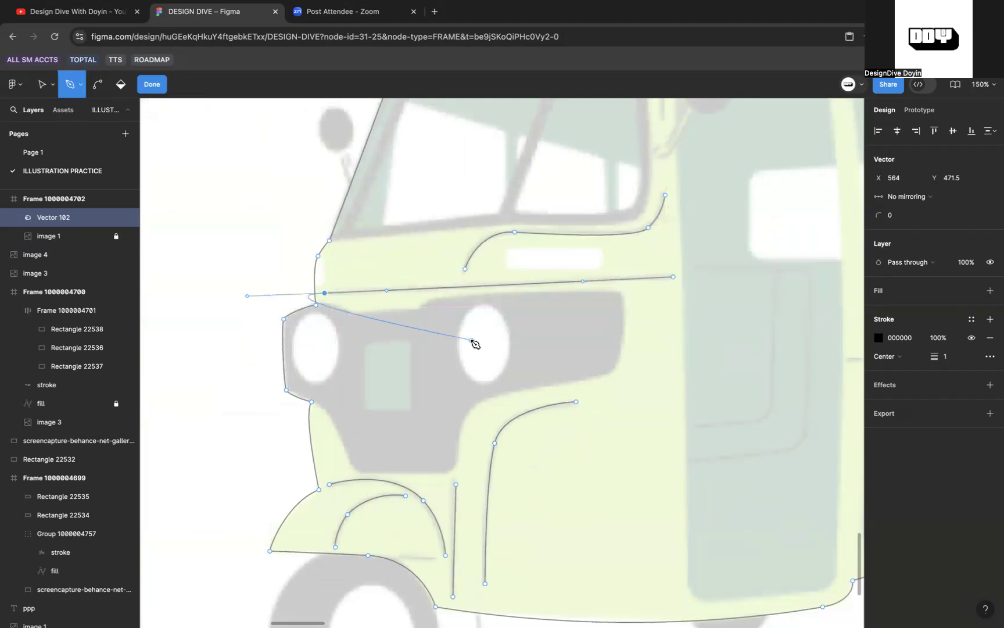
Step: Start a separate path with the straight horizontal top edge of the front seat outline inside the front door opening, about 122 px long
{"action": "scroll", "coordinate": [474, 342], "scroll_direction": "down", "scroll_amount": 5}
{"action": "scroll", "coordinate": [563, 193], "scroll_direction": "up", "scroll_amount": 5}
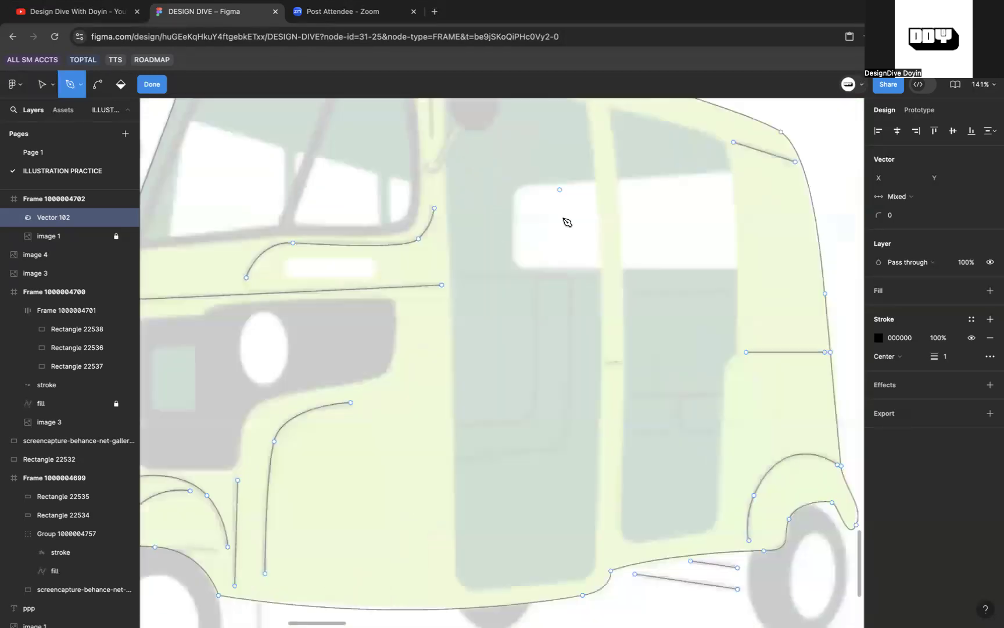
{"action": "left_click", "coordinate": [466, 277]}
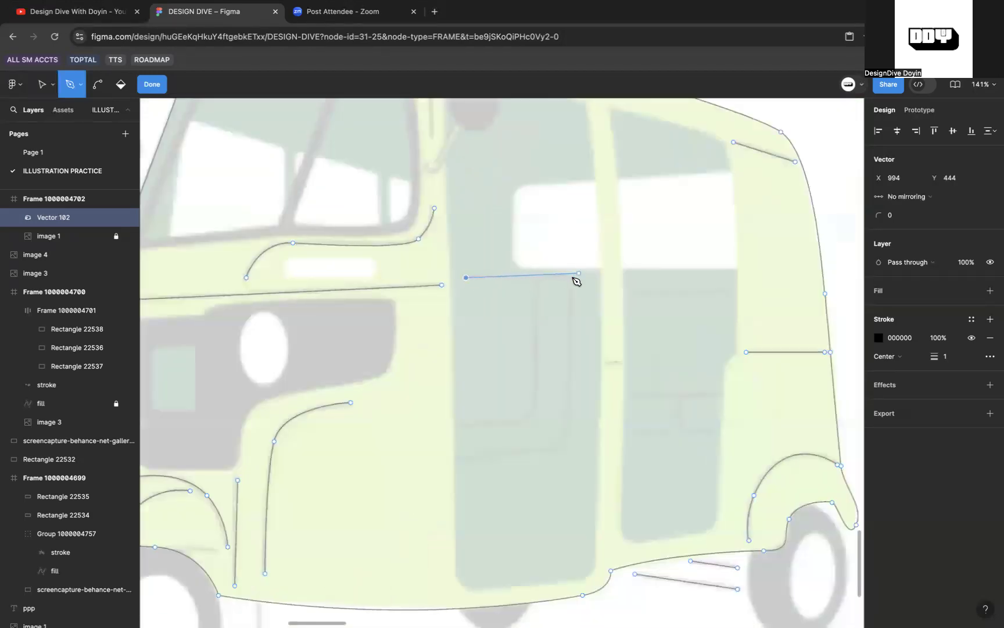
{"action": "scroll", "coordinate": [567, 281], "scroll_direction": "up", "scroll_amount": 5}
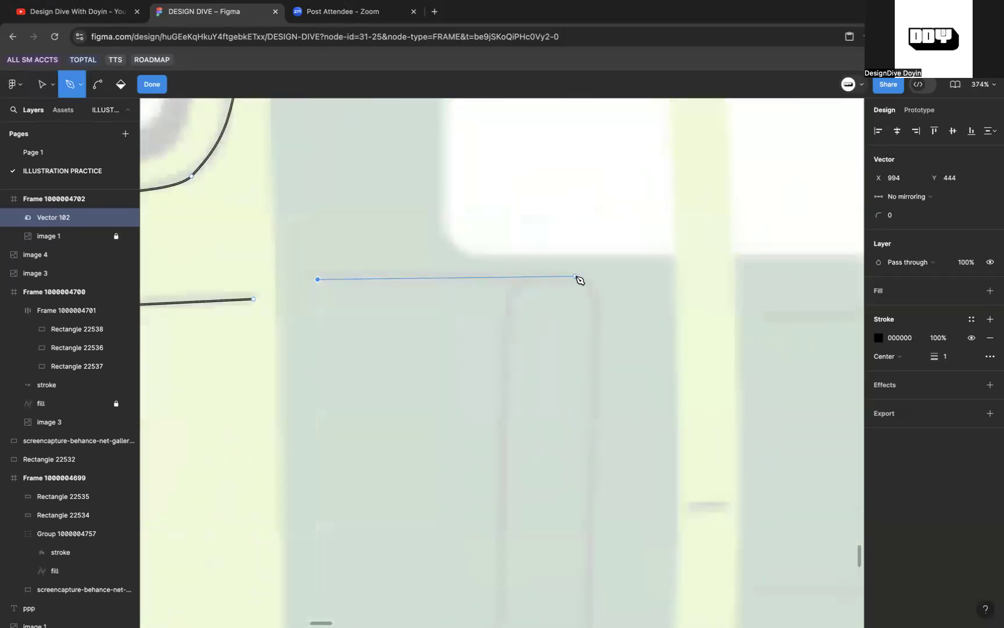
{"action": "left_click", "coordinate": [561, 273]}
{"action": "key", "text": "super"}
{"action": "key", "text": "super+z"}
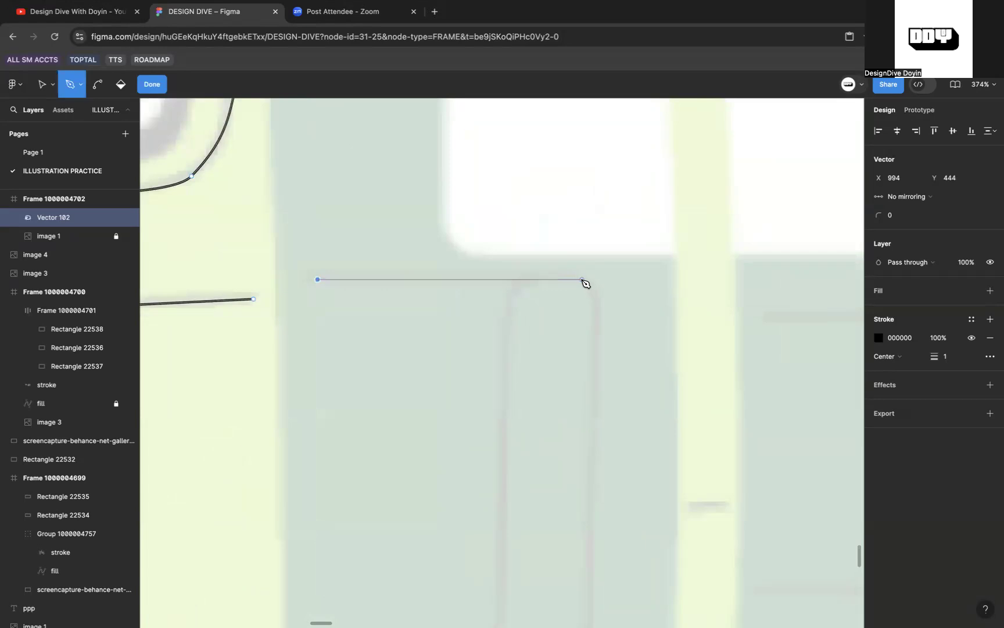
{"action": "left_click", "coordinate": [582, 280]}
{"action": "scroll", "coordinate": [582, 280], "scroll_direction": "down", "scroll_amount": 5}
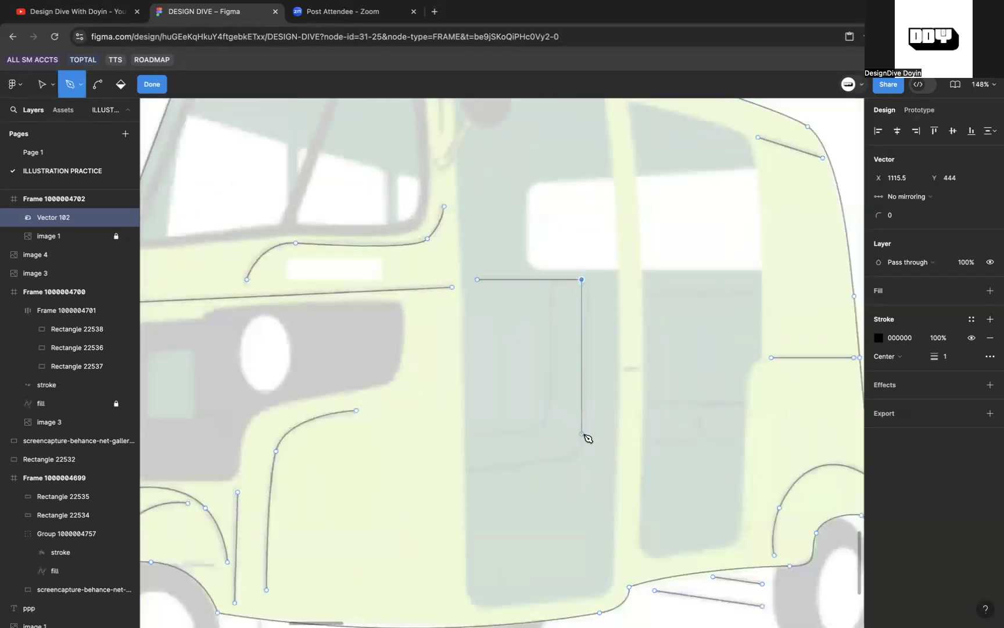
Step: Continue the seat outline down its rear side, around the lower corner and forward to the door opening's front edge, then refine the bottom curve
{"action": "left_click_drag", "start_coordinate": [585, 463], "coordinate": [574, 490]}
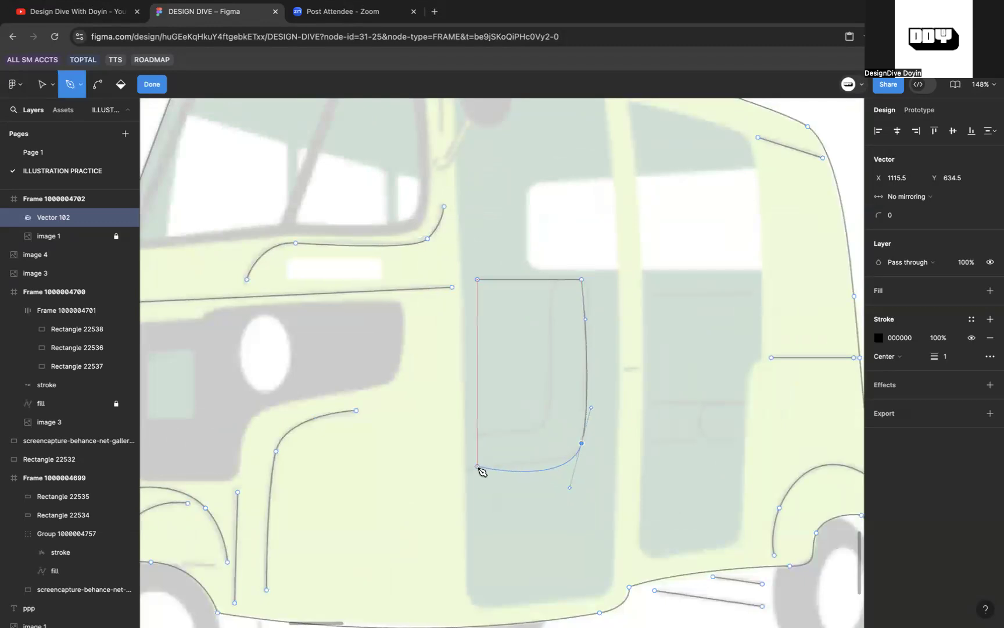
{"action": "mouse_move", "coordinate": [466, 470]}
{"action": "left_mouse_down"}
{"action": "mouse_move", "coordinate": [567, 472]}
{"action": "mouse_move", "coordinate": [543, 471]}
{"action": "mouse_move", "coordinate": [578, 455]}
{"action": "mouse_move", "coordinate": [577, 475]}
{"action": "mouse_move", "coordinate": [550, 505]}
{"action": "mouse_move", "coordinate": [565, 507]}
{"action": "mouse_move", "coordinate": [567, 495]}
{"action": "mouse_move", "coordinate": [544, 494]}
{"action": "left_mouse_up"}
{"action": "scroll", "coordinate": [578, 454], "scroll_direction": "up", "scroll_amount": 5}
{"action": "left_click_drag", "start_coordinate": [361, 528], "coordinate": [360, 507]}
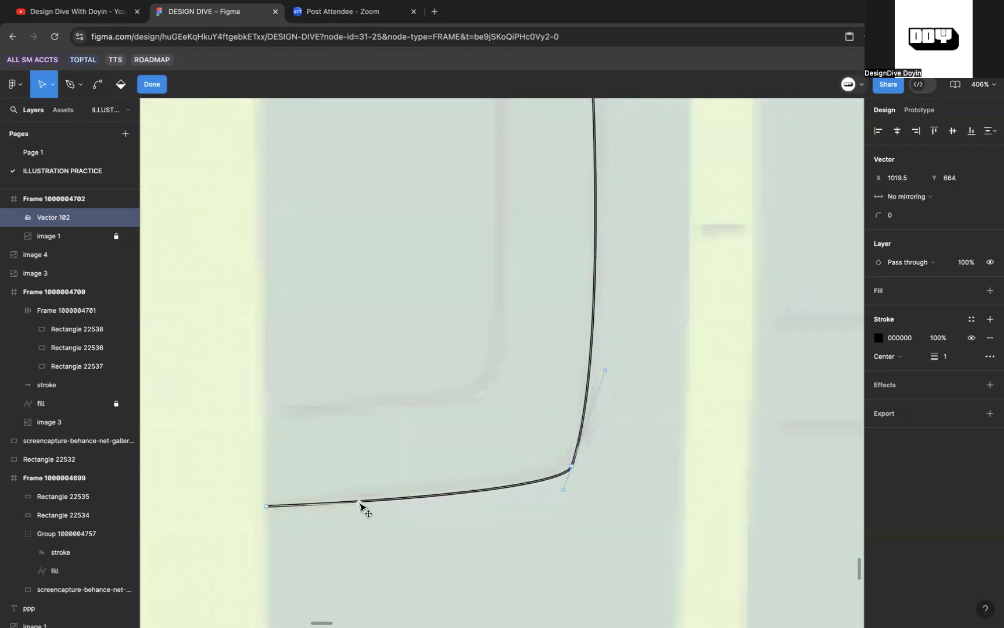
Step: Smooth the seat outline's upper rear corner with the Bend tool and reposition it at X 1122.5, Y 447 with short handles
{"action": "scroll", "coordinate": [360, 506], "scroll_direction": "up", "scroll_amount": 10}
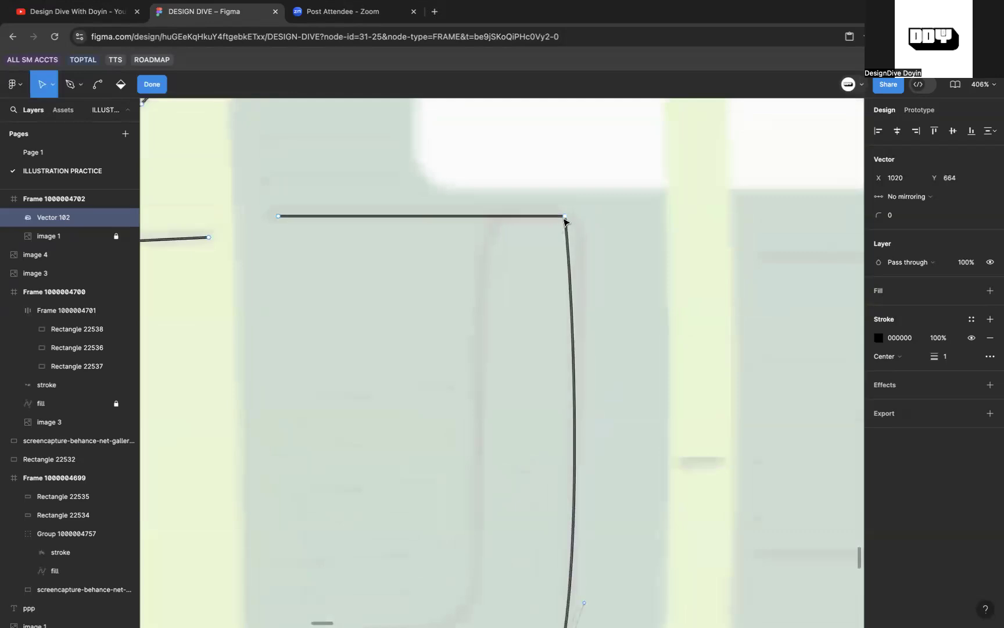
{"action": "left_click_drag", "start_coordinate": [565, 219], "coordinate": [572, 223]}
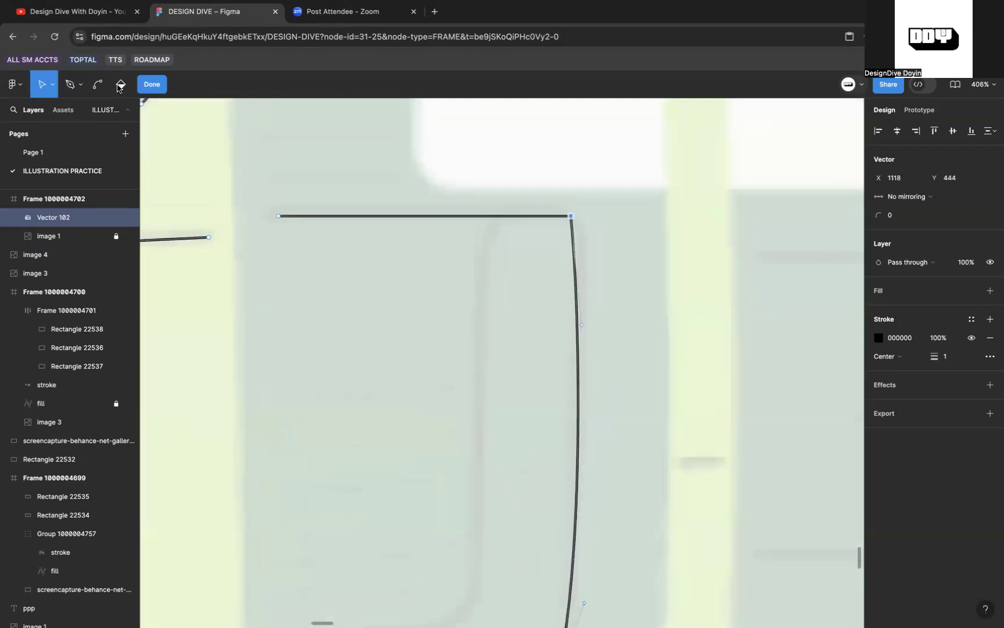
{"action": "left_click", "coordinate": [100, 86]}
{"action": "left_click", "coordinate": [571, 217]}
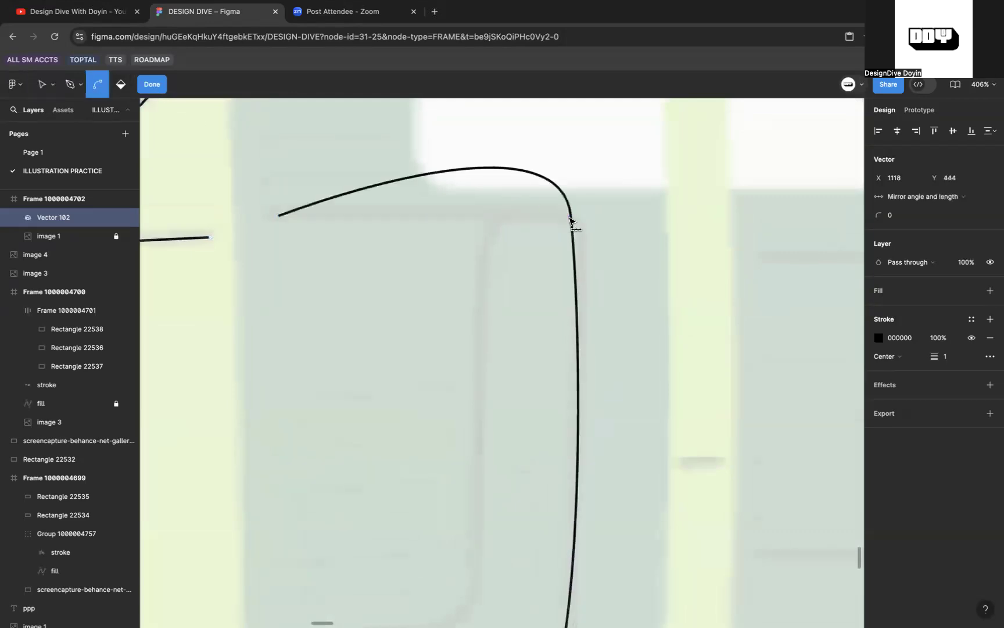
{"action": "key", "text": "v"}
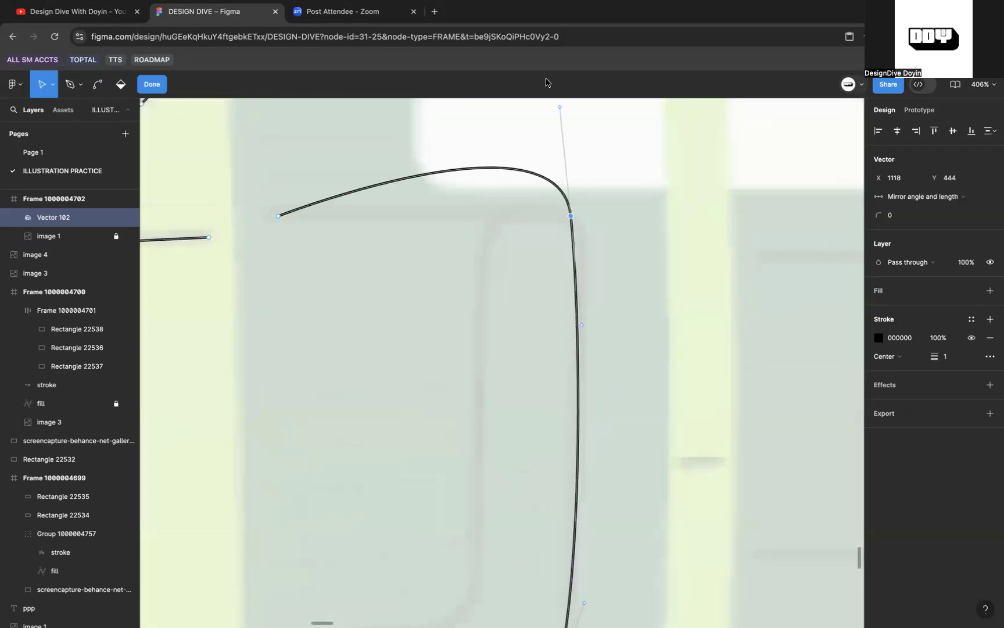
{"action": "left_click_drag", "start_coordinate": [561, 112], "coordinate": [583, 224]}
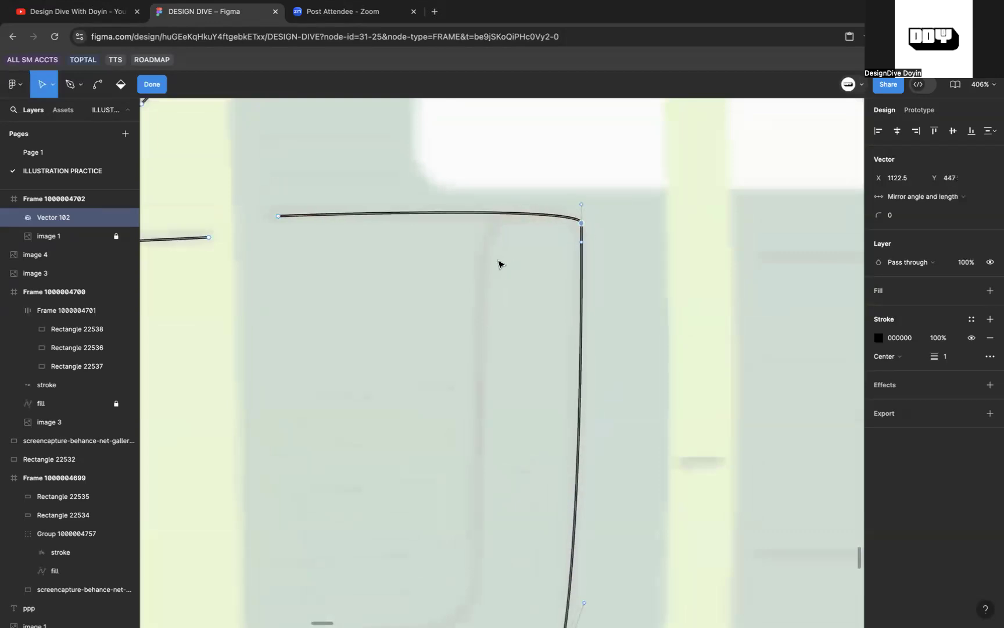
Step: Trace the seat's inner line from its top edge, curving down and around the lower corner to an open end near the door's front edge
{"action": "scroll", "coordinate": [499, 264], "scroll_direction": "down", "scroll_amount": 5}
{"action": "key", "text": "p"}
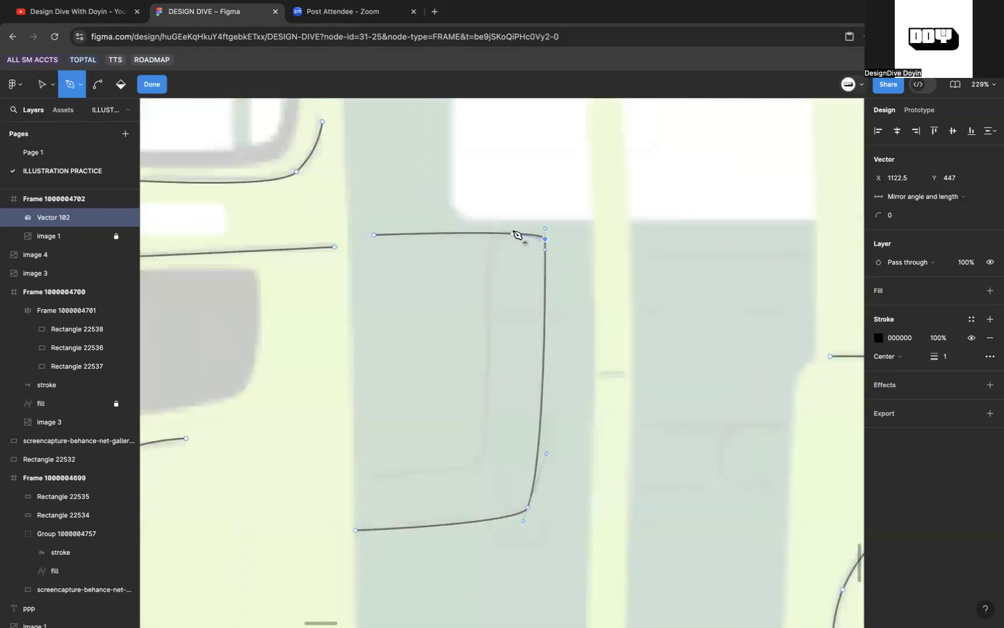
{"action": "scroll", "coordinate": [516, 234], "scroll_direction": "up", "scroll_amount": 5}
{"action": "left_click", "coordinate": [497, 236]}
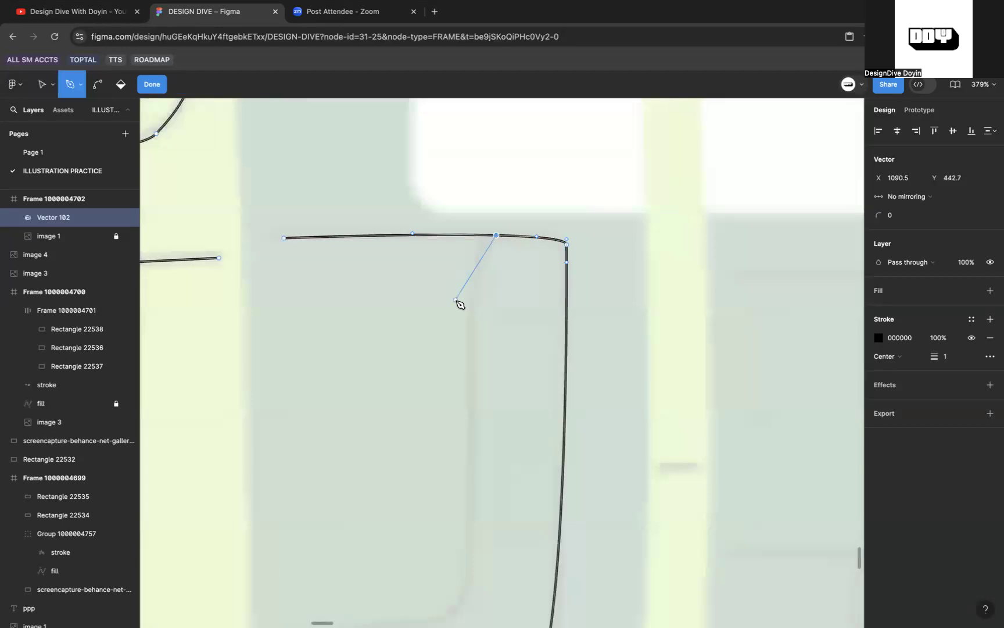
{"action": "mouse_move", "coordinate": [472, 309]}
{"action": "left_mouse_down"}
{"action": "mouse_move", "coordinate": [475, 375]}
{"action": "mouse_move", "coordinate": [514, 376]}
{"action": "mouse_move", "coordinate": [487, 396]}
{"action": "left_mouse_up"}
{"action": "scroll", "coordinate": [475, 380], "scroll_direction": "down", "scroll_amount": 6}
{"action": "scroll", "coordinate": [476, 380], "scroll_direction": "left", "scroll_amount": 2}
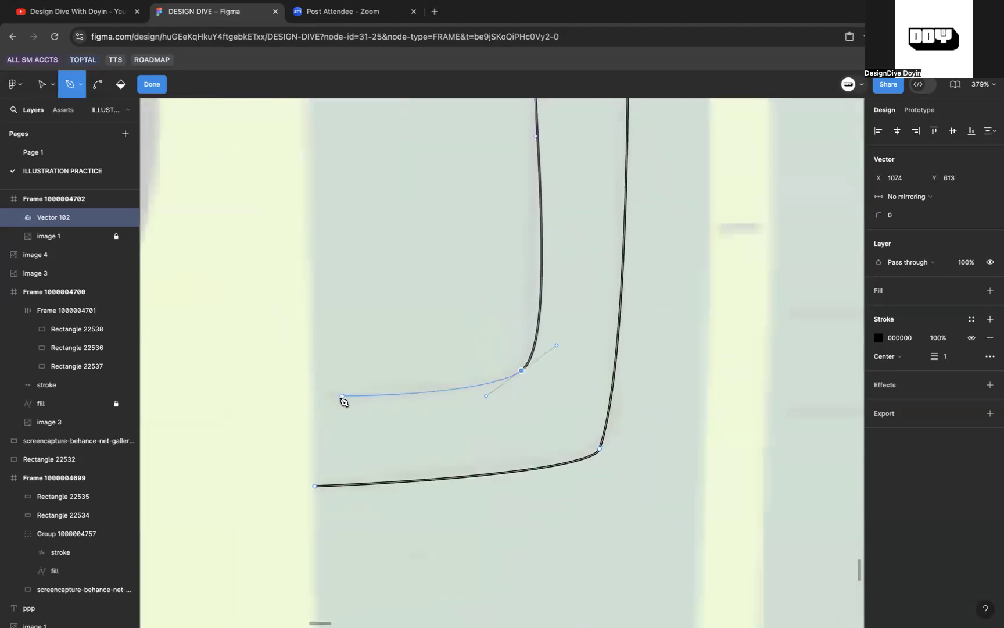
{"action": "left_click", "coordinate": [338, 396]}
{"action": "scroll", "coordinate": [340, 398], "scroll_direction": "down", "scroll_amount": 5}
{"action": "scroll", "coordinate": [340, 396], "scroll_direction": "up", "scroll_amount": 1}
{"action": "scroll", "coordinate": [339, 396], "scroll_direction": "right", "scroll_amount": 1}
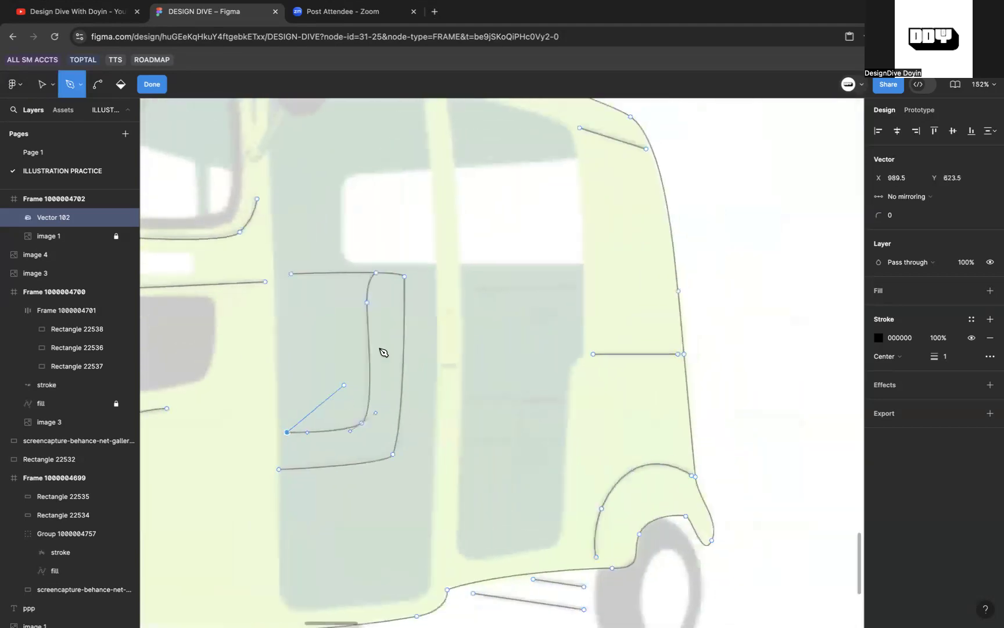
{"action": "key", "text": "Escape"}
Step: Refine the curve at the inner seat line's lower corner by adjusting that point's handles with mirrored angle and length
{"action": "scroll", "coordinate": [429, 302], "scroll_direction": "up", "scroll_amount": 2}
{"action": "key", "text": "v"}
{"action": "left_click", "coordinate": [337, 470]}
{"action": "left_click_drag", "start_coordinate": [356, 457], "coordinate": [329, 483]}
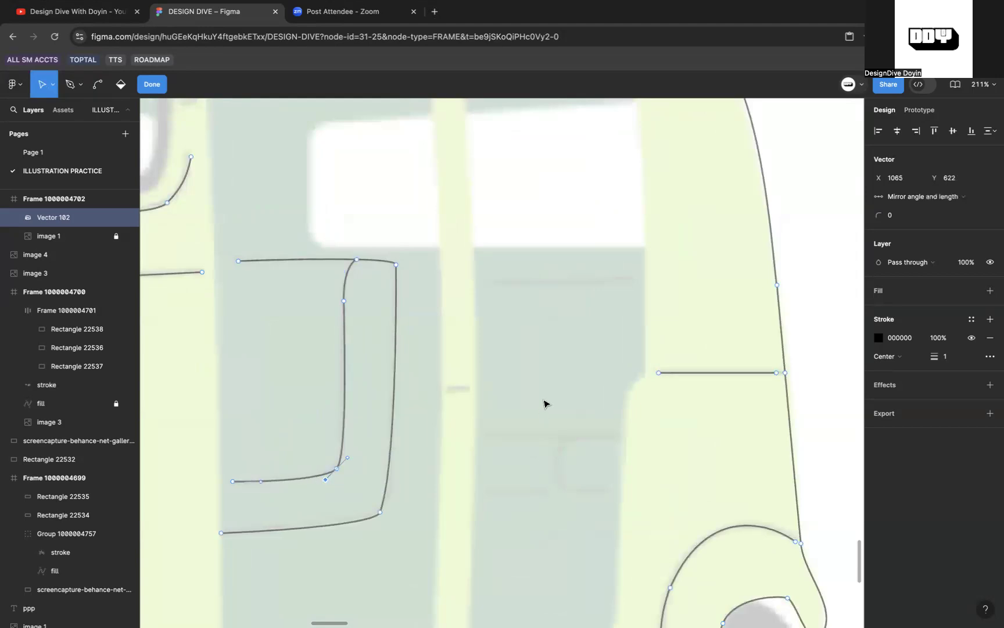
Step: Draw a straight horizontal line across the rear door opening just below the window as an open path
{"action": "key", "text": "p"}
{"action": "left_click", "coordinate": [633, 279]}
{"action": "left_click", "coordinate": [494, 279]}
{"action": "left_click", "coordinate": [488, 279]}
{"action": "key", "text": "Escape"}
Step: Draw the rear seat's 104 px horizontal line at Y 589 and a shorter horizontal line beneath its front end as separate paths
{"action": "left_click", "coordinate": [616, 439]}
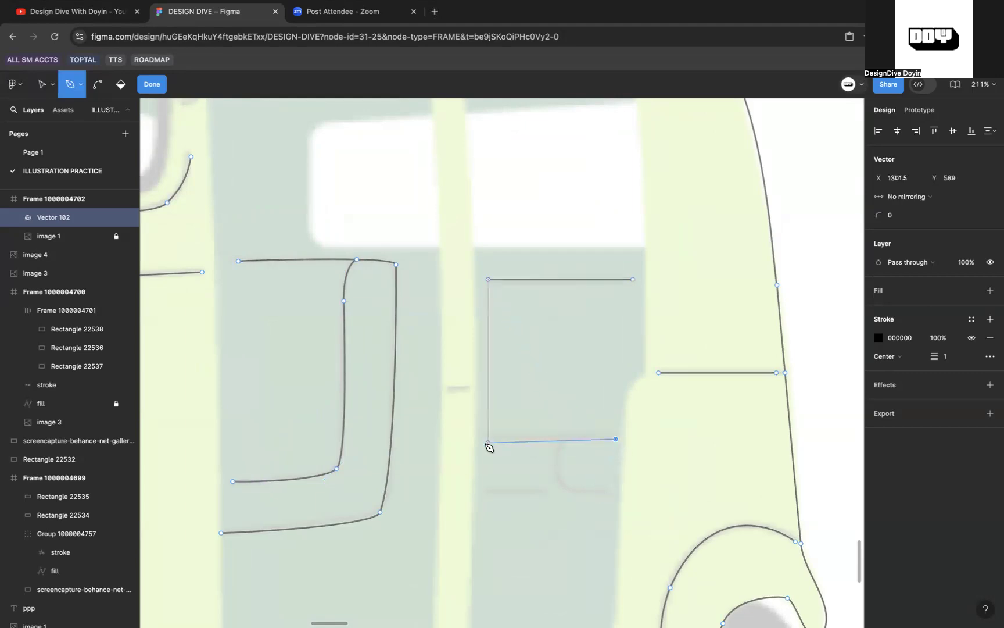
{"action": "left_click", "coordinate": [488, 439]}
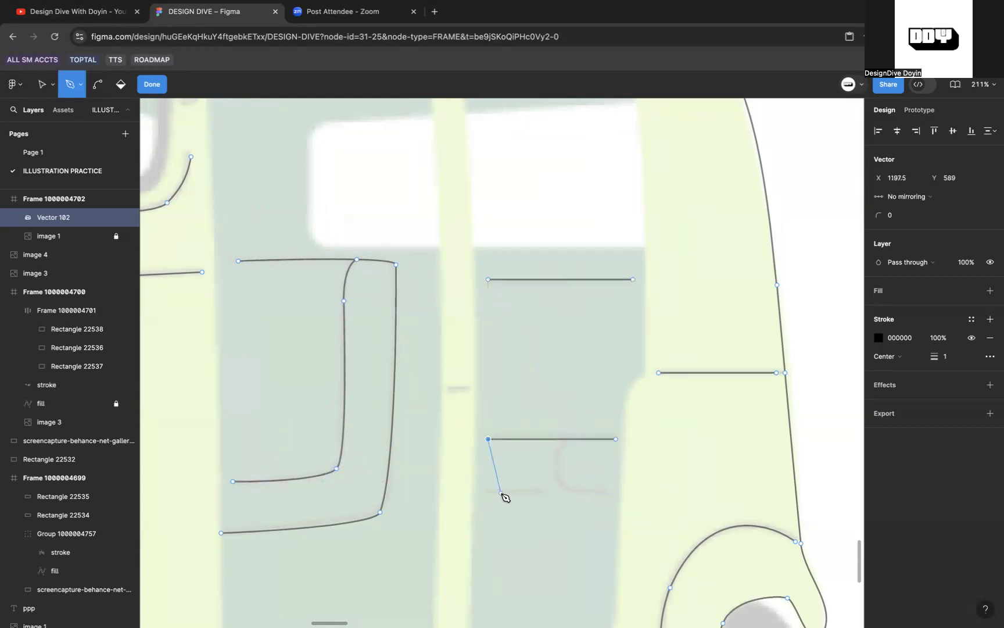
{"action": "key", "text": "Escape"}
{"action": "left_click", "coordinate": [488, 493]}
{"action": "left_click", "coordinate": [540, 494]}
{"action": "key", "text": "Escape"}
Step: Trace the C-shaped curve of the rear seat, from level with the short lower line up to the long seat line
{"action": "left_click", "coordinate": [604, 494]}
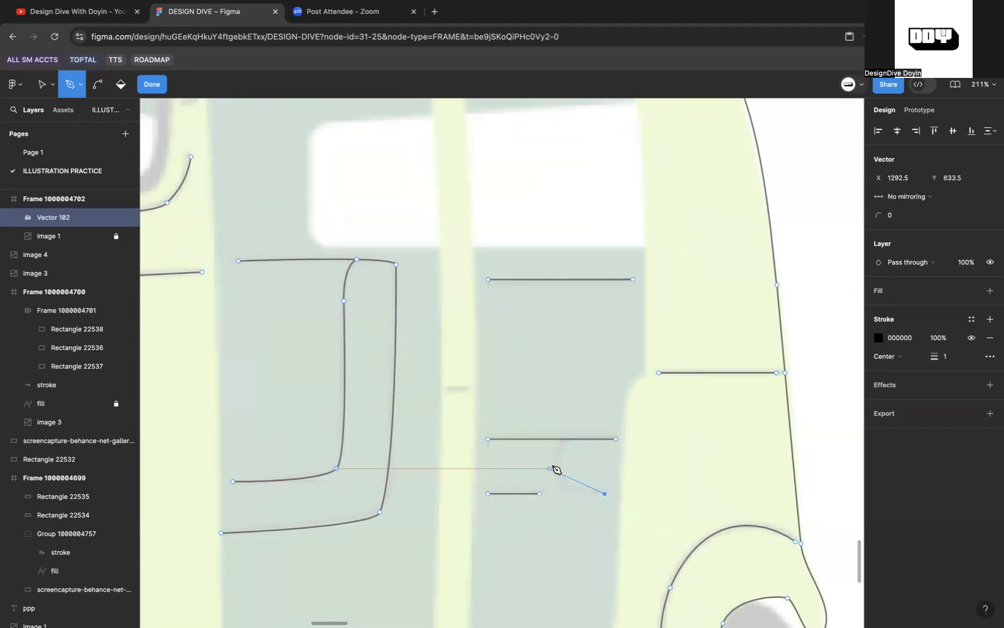
{"action": "left_click_drag", "start_coordinate": [555, 464], "coordinate": [554, 430]}
{"action": "scroll", "coordinate": [586, 437], "scroll_direction": "up", "scroll_amount": 5}
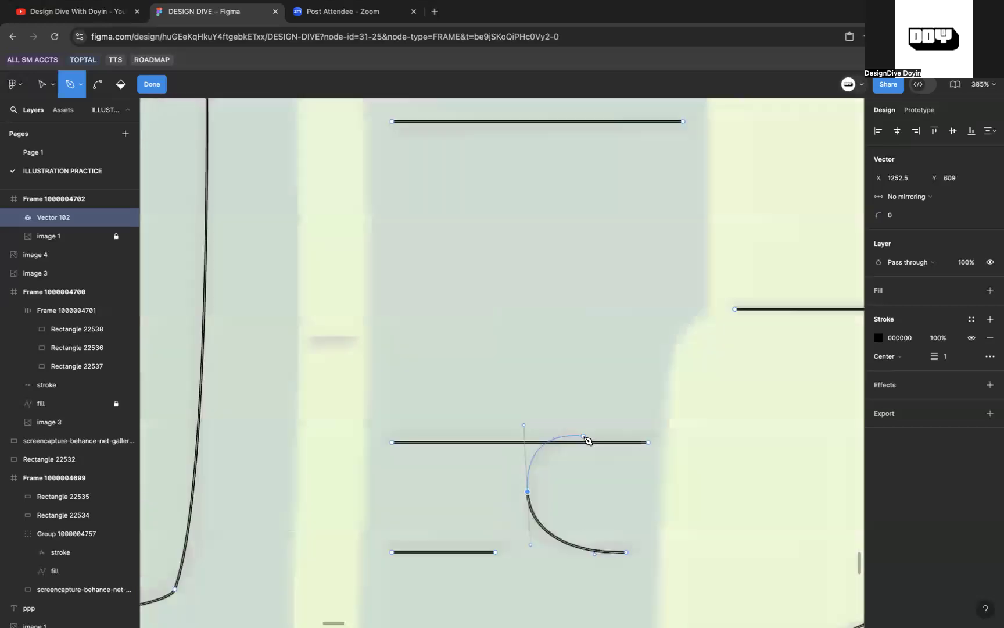
{"action": "left_click", "coordinate": [590, 436]}
{"action": "scroll", "coordinate": [591, 436], "scroll_direction": "up", "scroll_amount": 2}
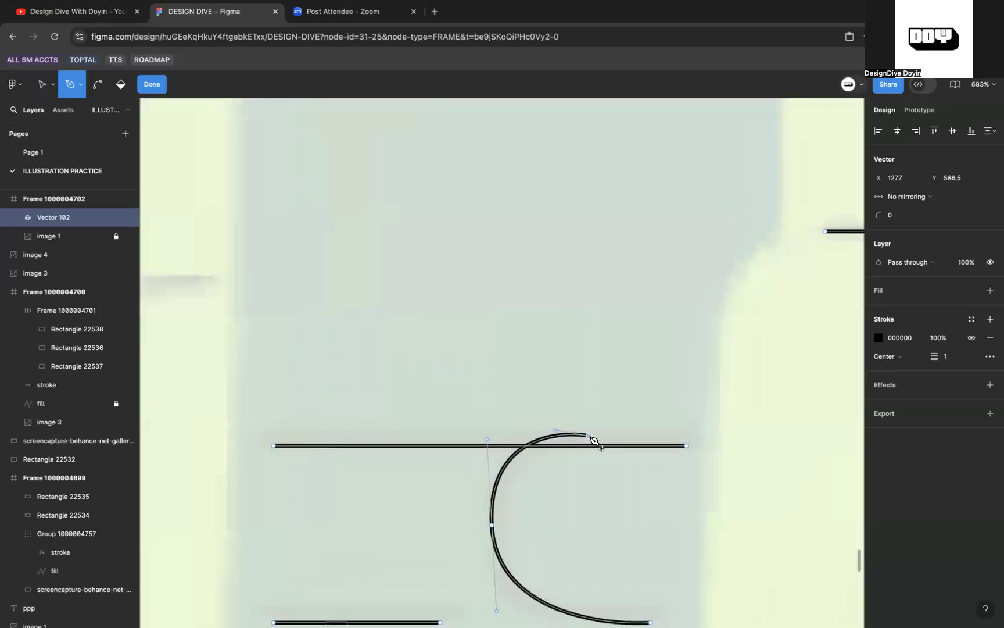
{"action": "key", "text": "Escape"}
Step: Select both end points of the long rear seat line and nudge it up to Y 587
{"action": "left_click_drag", "start_coordinate": [673, 421], "coordinate": [702, 480]}
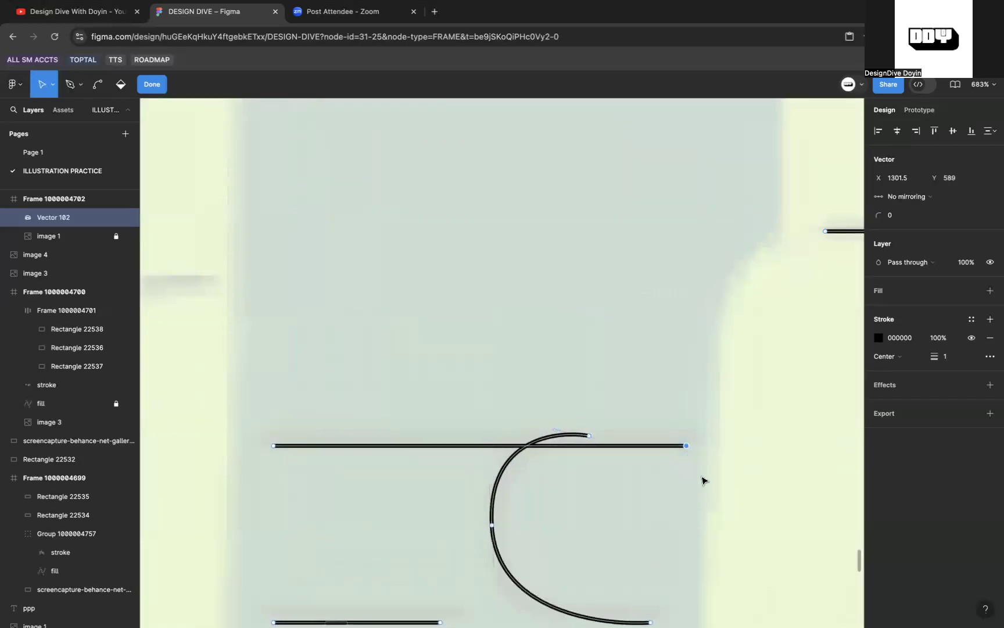
{"action": "left_click_drag", "start_coordinate": [271, 434], "coordinate": [309, 488]}
{"action": "key", "text": "Up"}
{"action": "key", "text": "Up"}
{"action": "key", "text": "Up"}
{"action": "key", "text": "Down"}
{"action": "key", "text": "Down"}
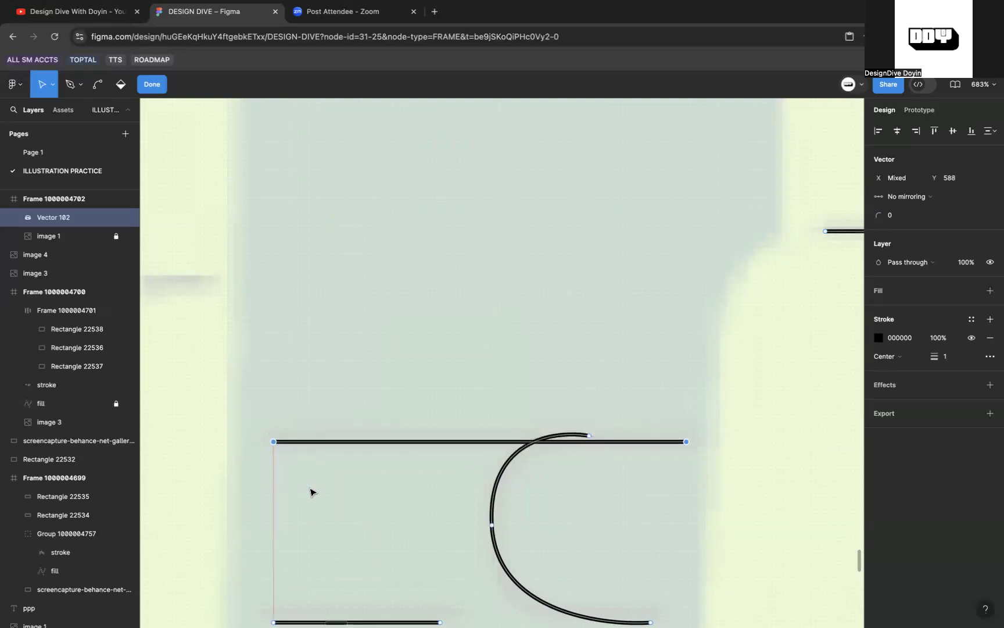
{"action": "key", "text": "Up"}
Step: Move the C-shaped curve's upper end point onto the long seat line at X 1277.5, Y 587
{"action": "scroll", "coordinate": [559, 528], "scroll_direction": "up", "scroll_amount": 5}
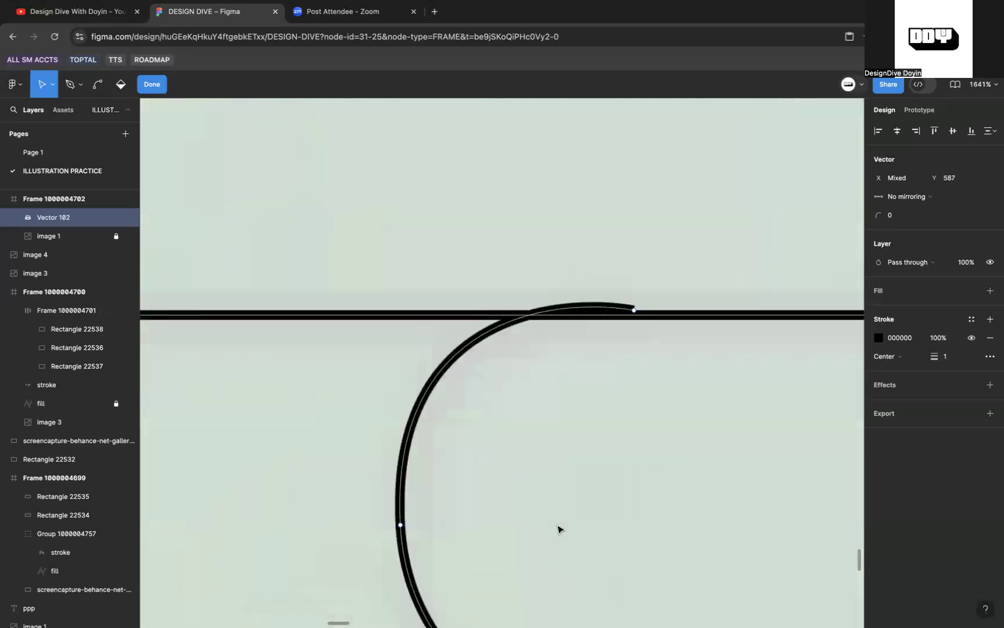
{"action": "left_click", "coordinate": [634, 310]}
{"action": "left_click_drag", "start_coordinate": [638, 314], "coordinate": [639, 315]}
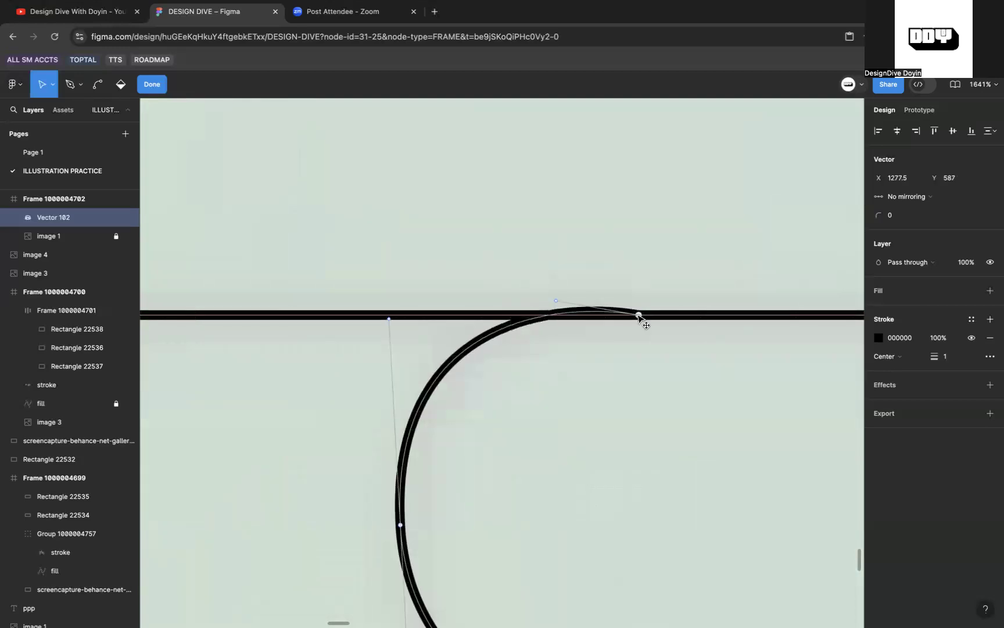
{"action": "scroll", "coordinate": [639, 317], "scroll_direction": "down", "scroll_amount": 10}
{"action": "left_click", "coordinate": [650, 285]}
{"action": "scroll", "coordinate": [650, 285], "scroll_direction": "down", "scroll_amount": 5}
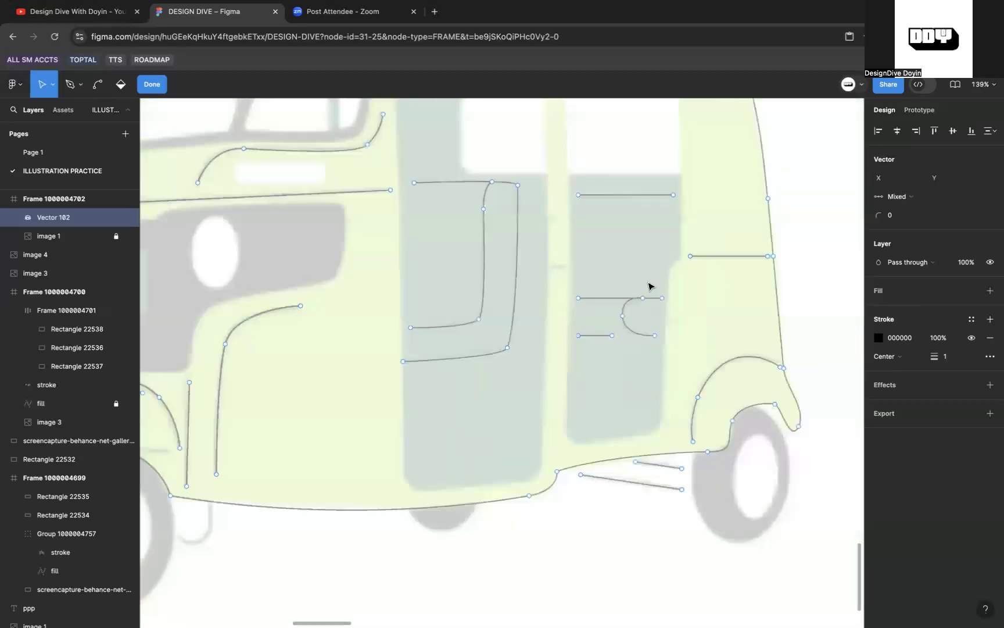
Step: Draw the short horizontal detail line on the pillar between the front and rear door openings as an open path
{"action": "scroll", "coordinate": [620, 281], "scroll_direction": "up", "scroll_amount": 5}
{"action": "key", "text": "p"}
{"action": "left_click", "coordinate": [578, 270]}
{"action": "scroll", "coordinate": [559, 273], "scroll_direction": "down", "scroll_amount": 4}
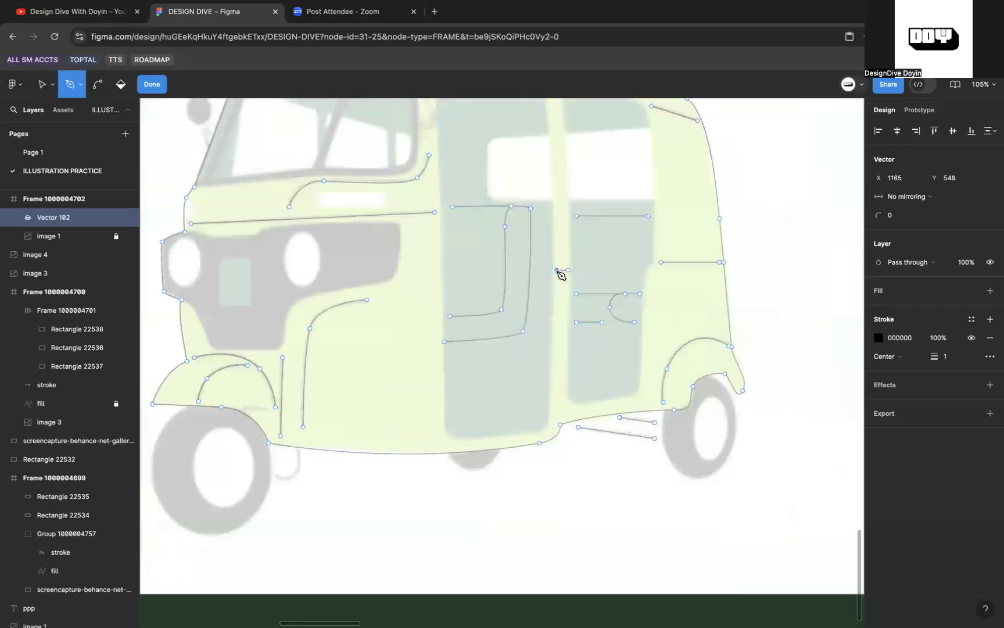
{"action": "key", "text": "Escape"}
Step: Draw the first straight line of the front side mirror's stem from the windshield's outer edge up towards the mirror
{"action": "scroll", "coordinate": [601, 273], "scroll_direction": "down", "scroll_amount": 2}
{"action": "scroll", "coordinate": [601, 273], "scroll_direction": "right", "scroll_amount": 2}
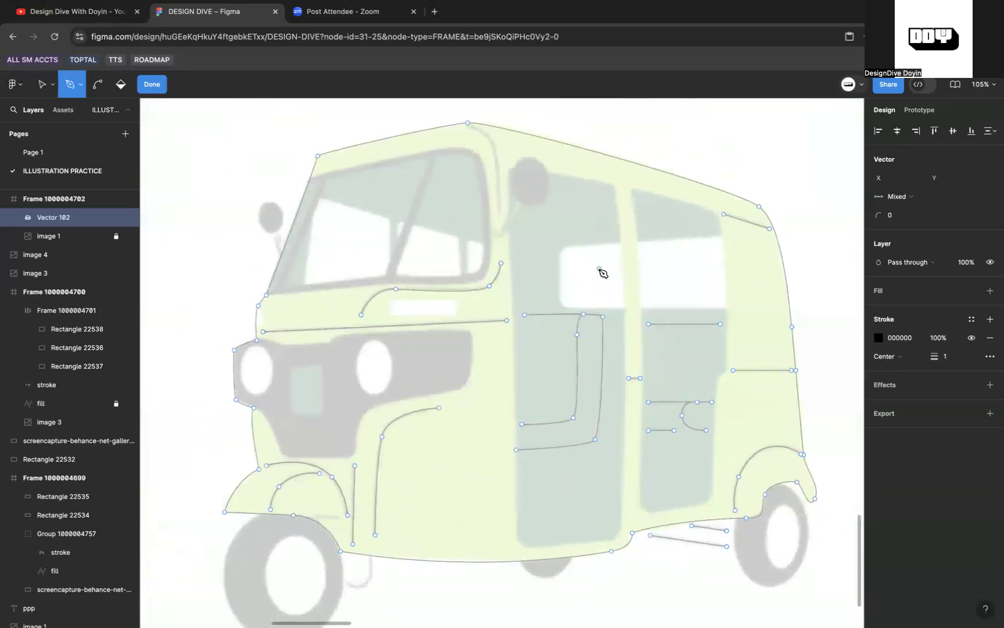
{"action": "scroll", "coordinate": [458, 332], "scroll_direction": "up", "scroll_amount": 4}
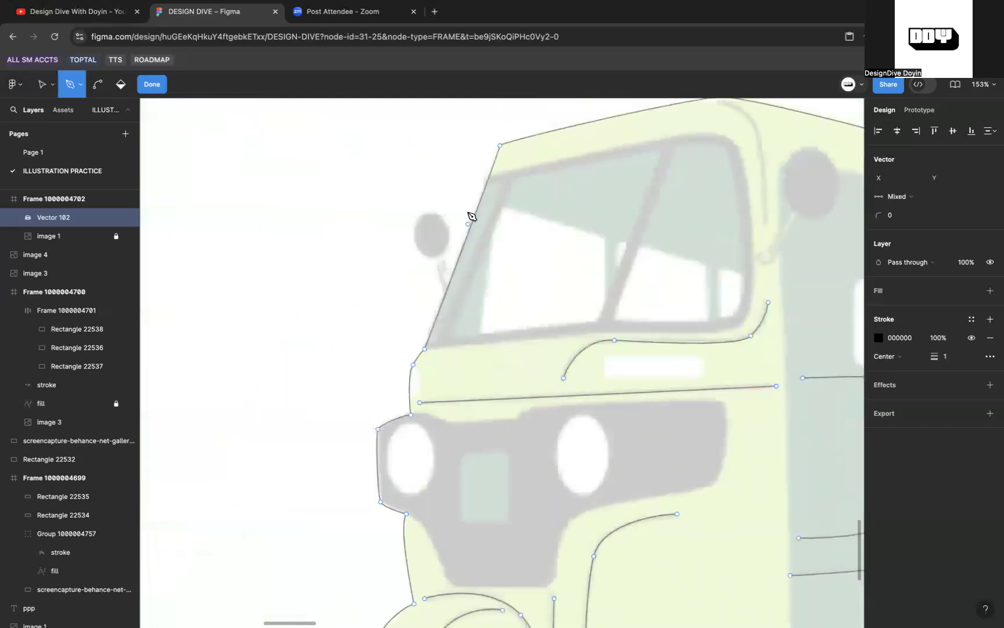
{"action": "scroll", "coordinate": [441, 288], "scroll_direction": "up", "scroll_amount": 4}
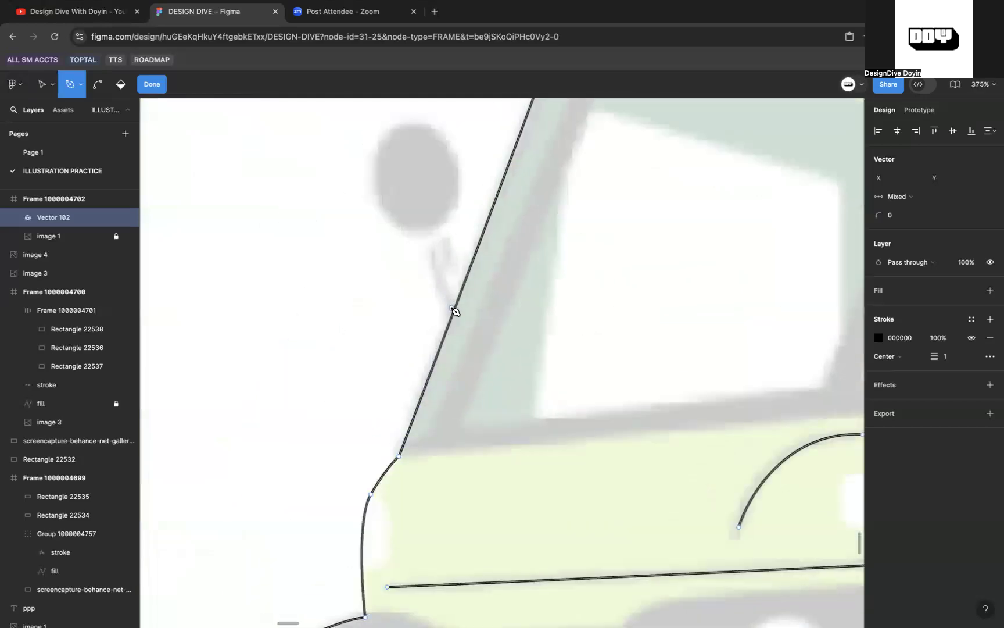
{"action": "left_click", "coordinate": [453, 314]}
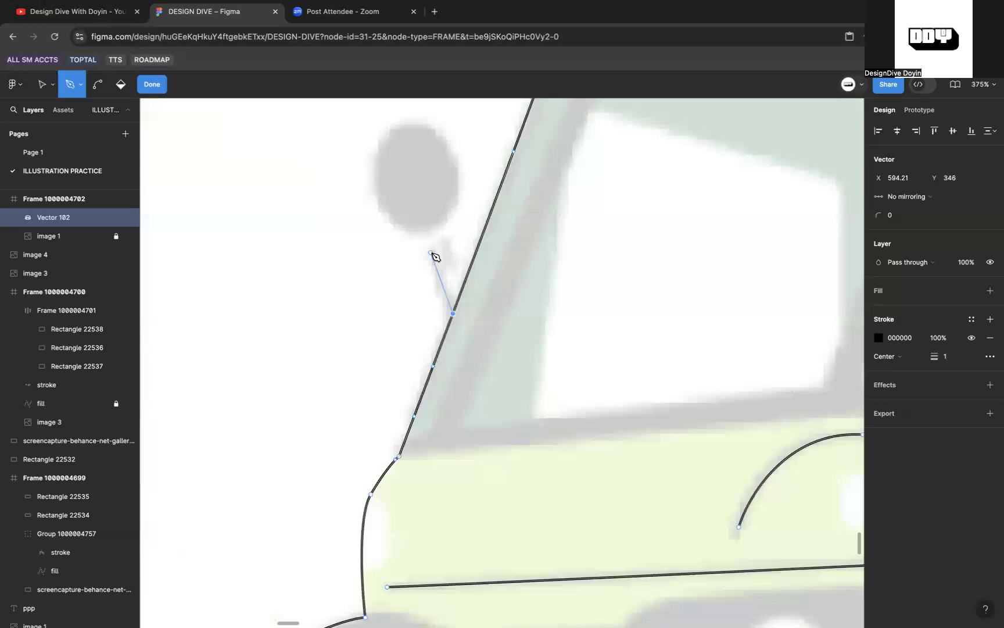
{"action": "left_click", "coordinate": [431, 253]}
Step: Draw the mirror stem's second short slanted line and curve its lower end back to the first stem line
{"action": "scroll", "coordinate": [431, 253], "scroll_direction": "up", "scroll_amount": 2}
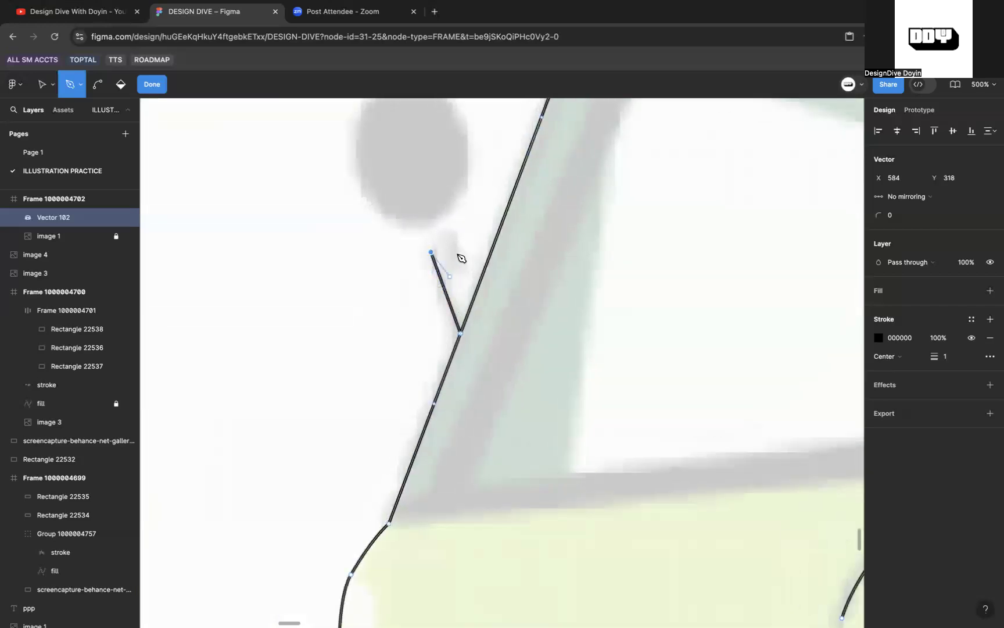
{"action": "left_click", "coordinate": [455, 238]}
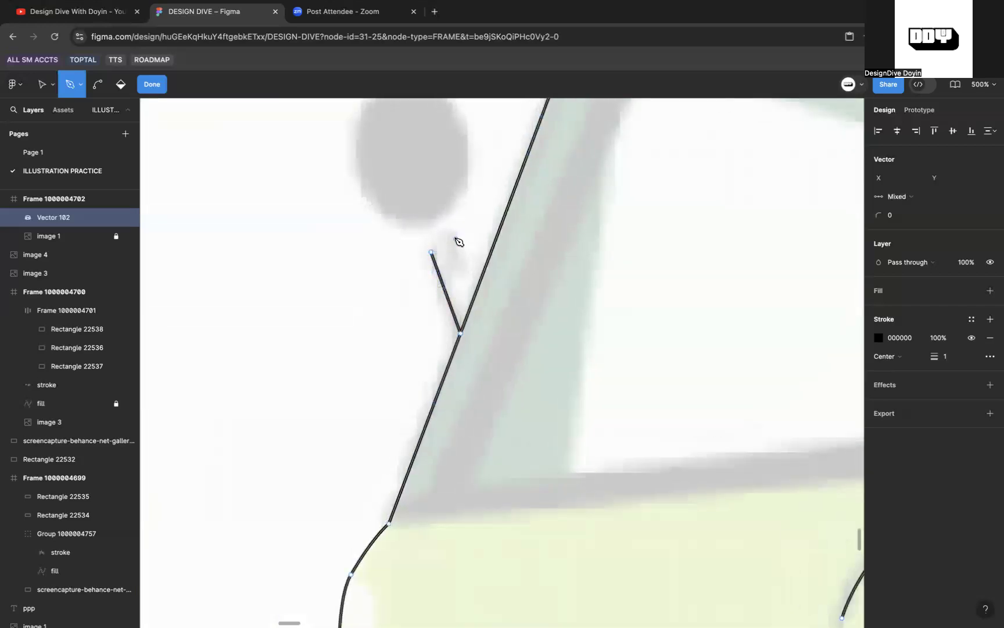
{"action": "left_click", "coordinate": [471, 271]}
{"action": "left_click_drag", "start_coordinate": [445, 278], "coordinate": [441, 294]}
{"action": "scroll", "coordinate": [441, 297], "scroll_direction": "up", "scroll_amount": 3}
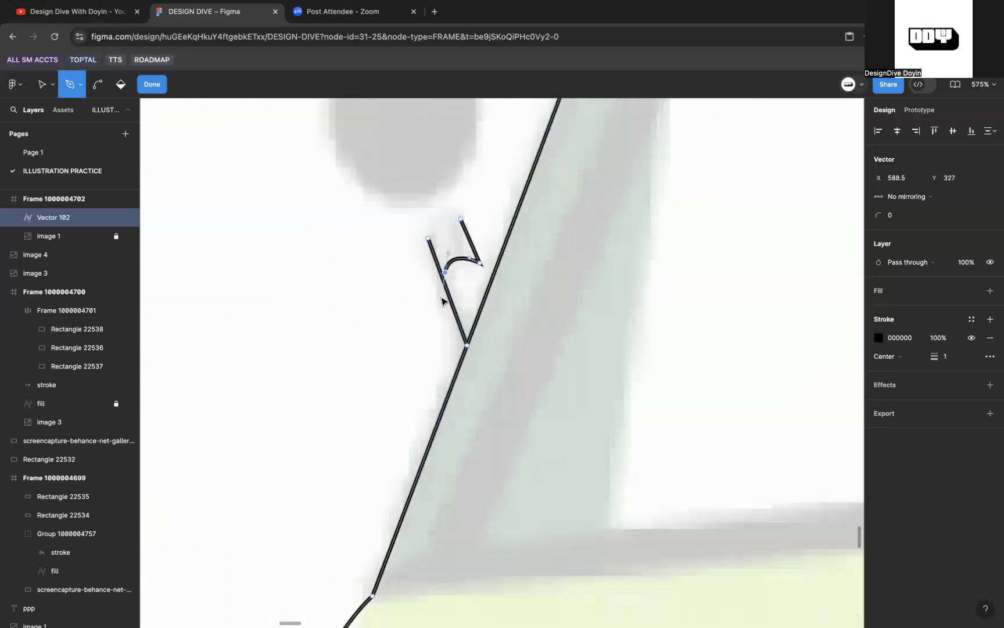
Step: Move the mirror stem curve's lower end point onto the first stem line at X 587.83, Y 328.5, and finish editing the vector
{"action": "scroll", "coordinate": [441, 301], "scroll_direction": "up", "scroll_amount": 3}
{"action": "key", "text": "v"}
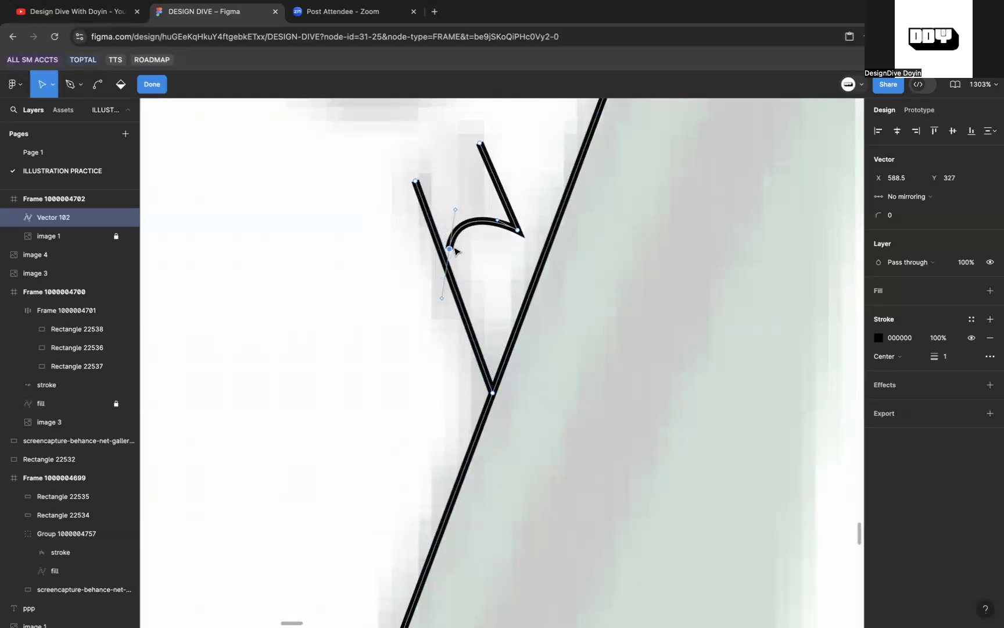
{"action": "left_click_drag", "start_coordinate": [448, 254], "coordinate": [448, 263]}
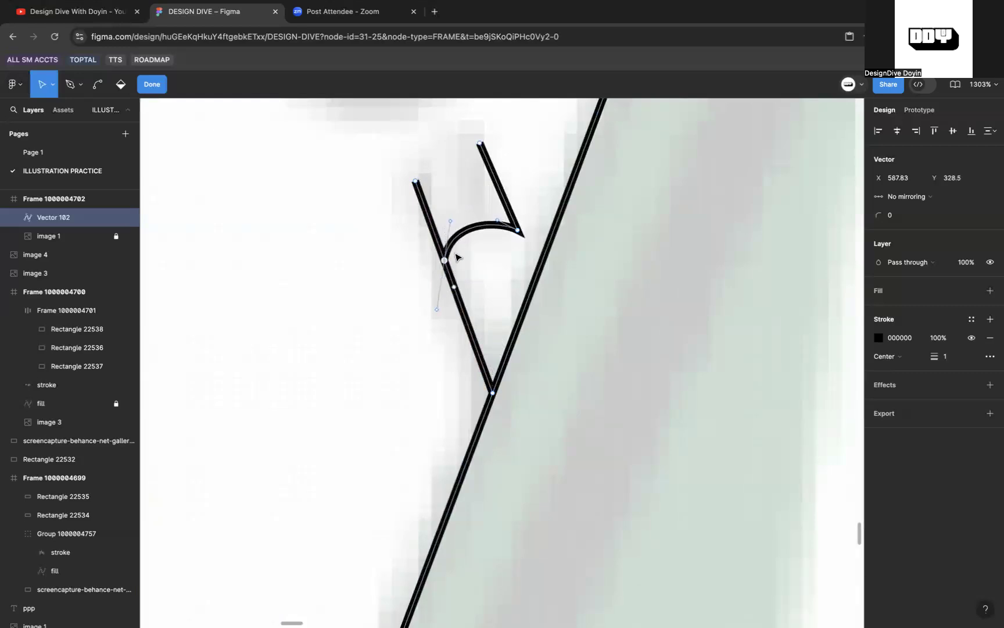
{"action": "scroll", "coordinate": [523, 244], "scroll_direction": "down", "scroll_amount": 5}
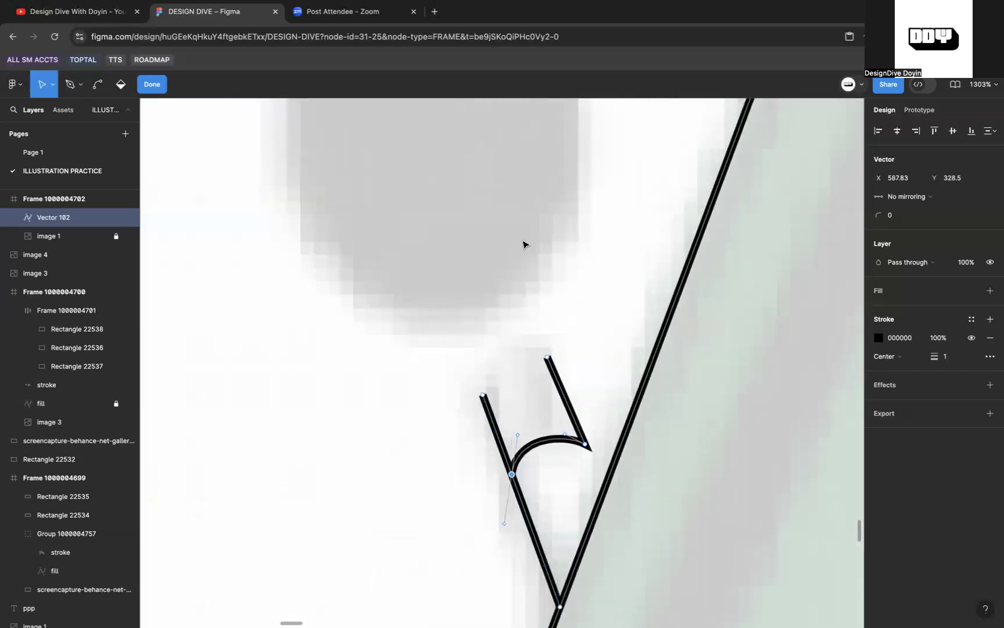
{"action": "key", "text": "super+a"}
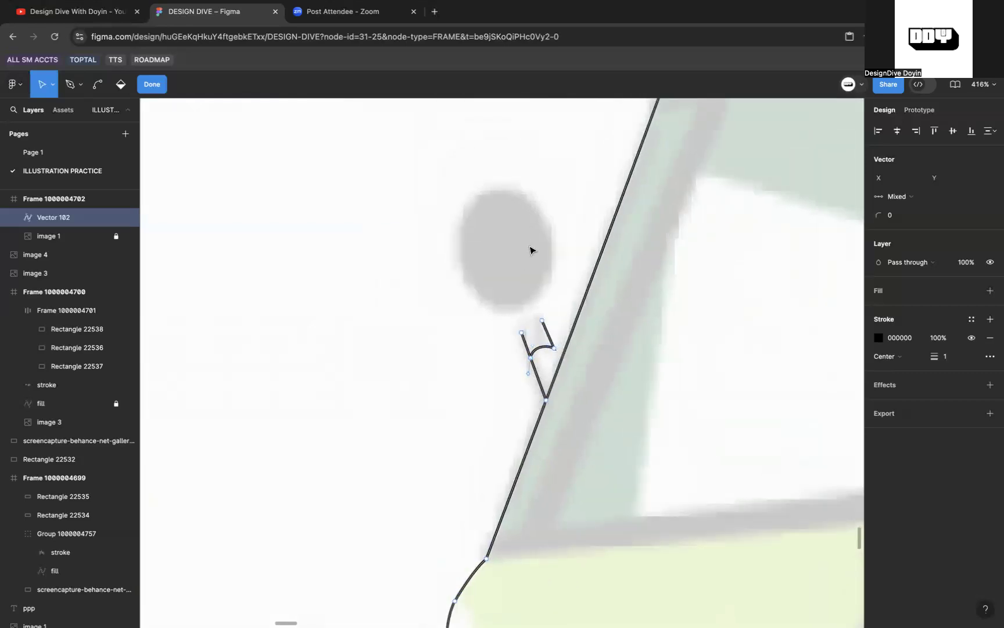
{"action": "key", "text": "Escape"}
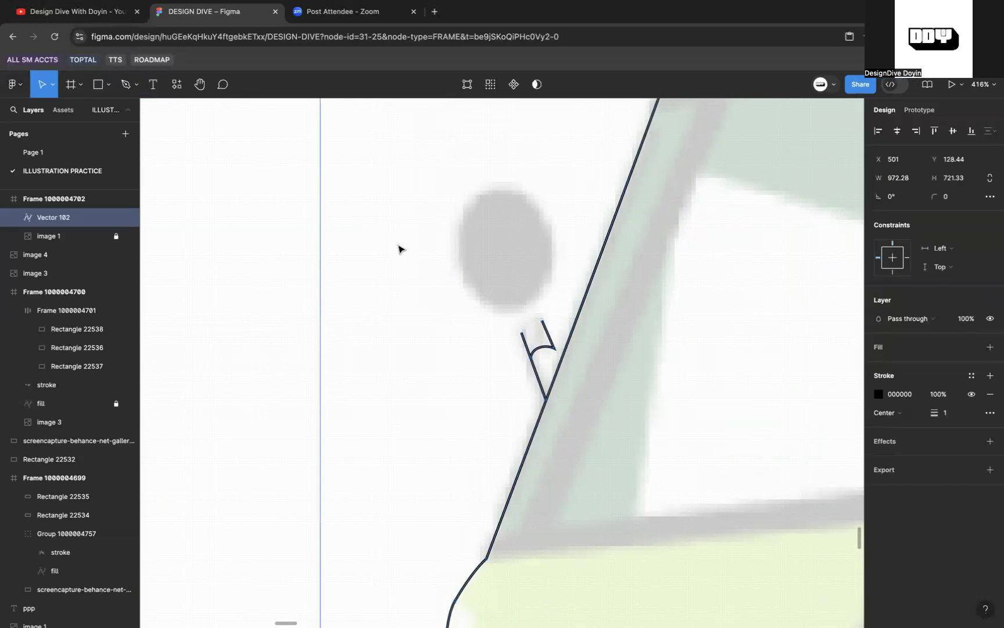
Step: Draw an ellipse over the front side mirror and resize it to 40 × 53 to match the reference shape
{"action": "key", "text": "o"}
{"action": "mouse_move", "coordinate": [437, 271]}
{"action": "left_mouse_down"}
{"action": "mouse_move", "coordinate": [510, 344]}
{"action": "mouse_move", "coordinate": [490, 318]}
{"action": "mouse_move", "coordinate": [511, 247]}
{"action": "mouse_move", "coordinate": [504, 235]}
{"action": "mouse_move", "coordinate": [516, 316]}
{"action": "left_mouse_up"}
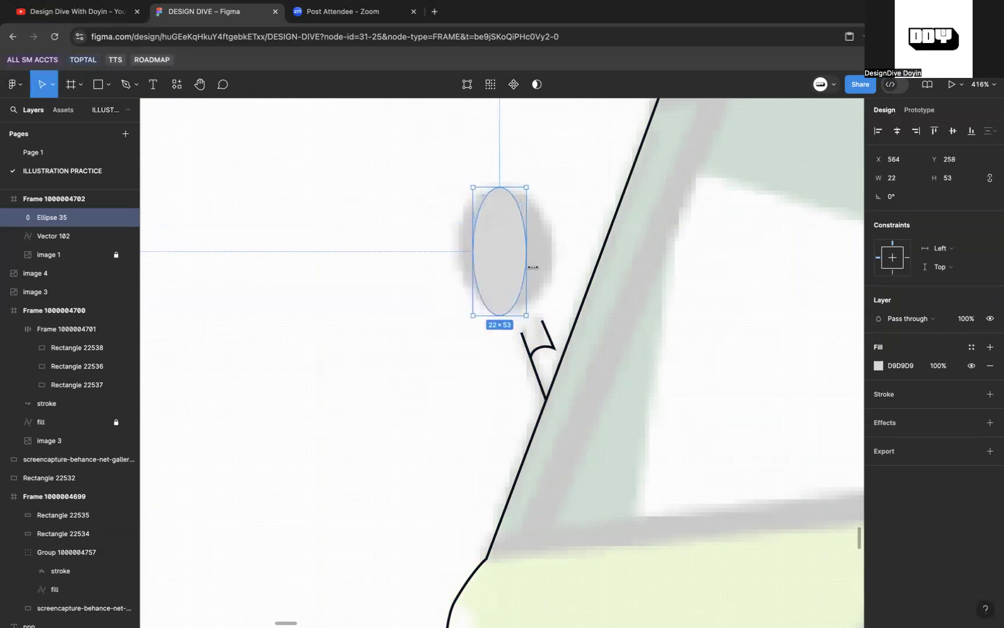
{"action": "left_click_drag", "start_coordinate": [533, 267], "coordinate": [556, 267]}
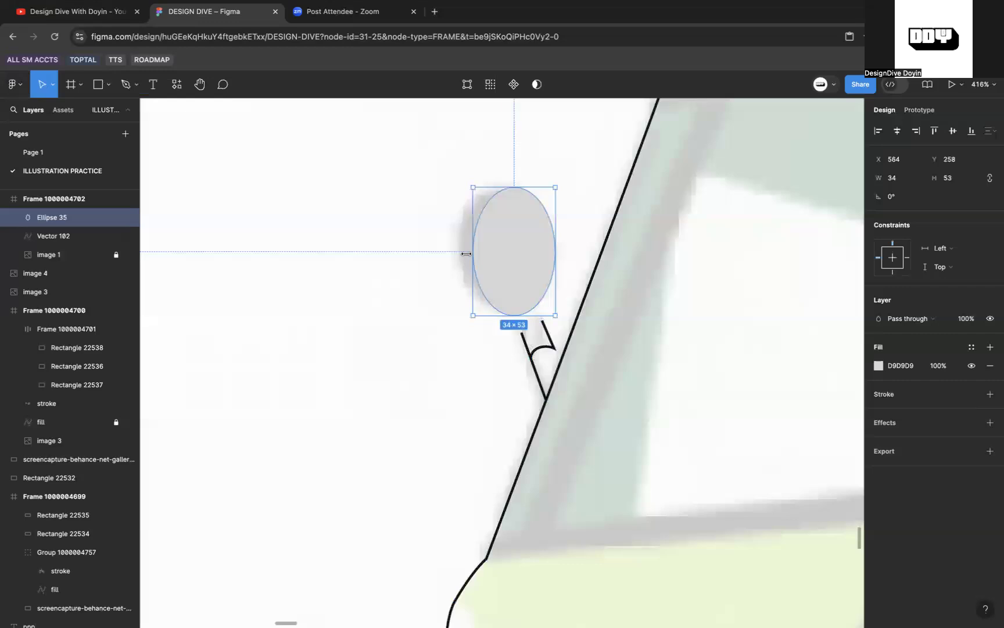
{"action": "left_click_drag", "start_coordinate": [466, 253], "coordinate": [459, 253]}
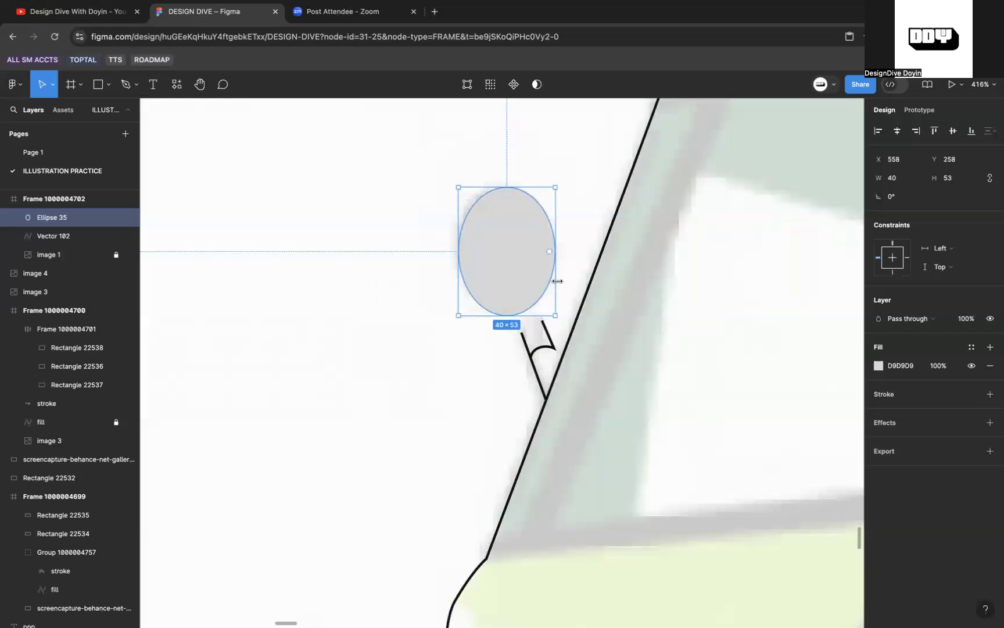
Step: Cut the mirror ellipse and paste it into the rickshaw line vector as part of the same path network
{"action": "key", "text": "Delete"}
{"action": "left_click", "coordinate": [587, 299]}
{"action": "double_click", "coordinate": [587, 302]}
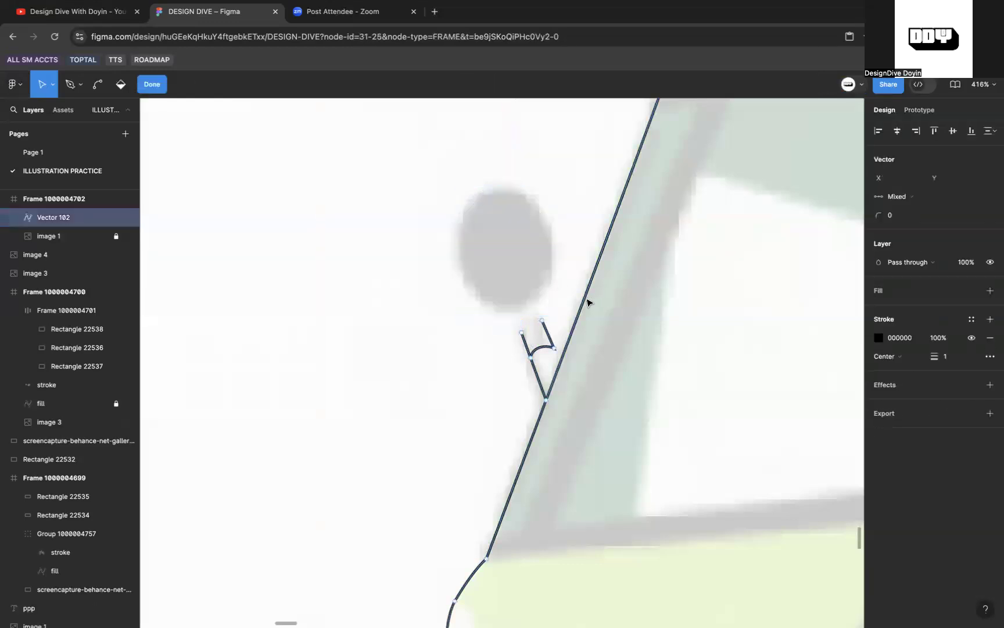
{"action": "key", "text": "ctrl+v"}
Step: Draw the curved detail line from just below the roof's peak down the pillar behind the windshield as an open path
{"action": "scroll", "coordinate": [519, 256], "scroll_direction": "down", "scroll_amount": 10}
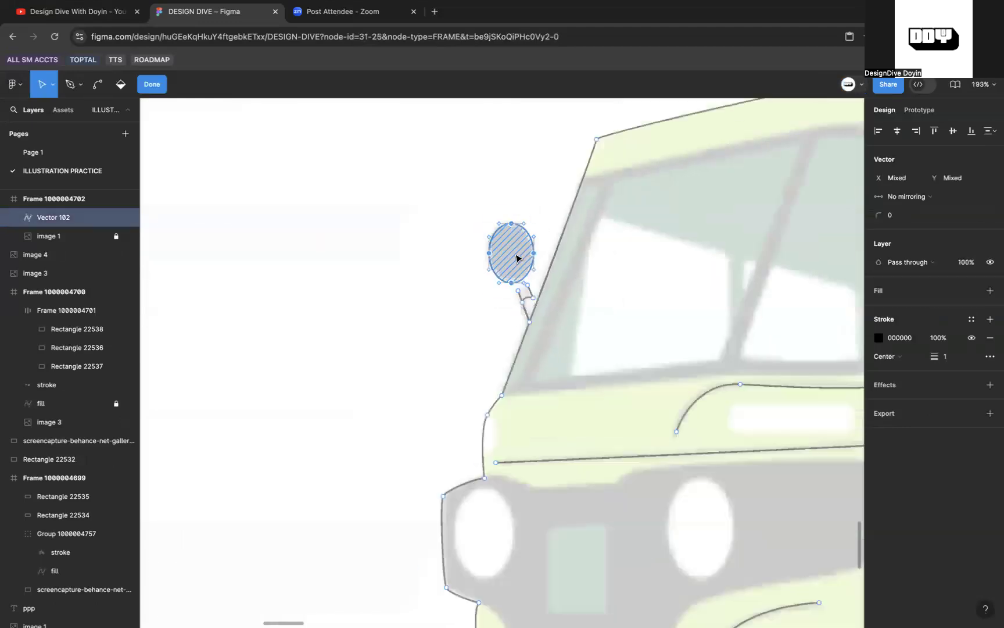
{"action": "scroll", "coordinate": [573, 233], "scroll_direction": "up", "scroll_amount": 3}
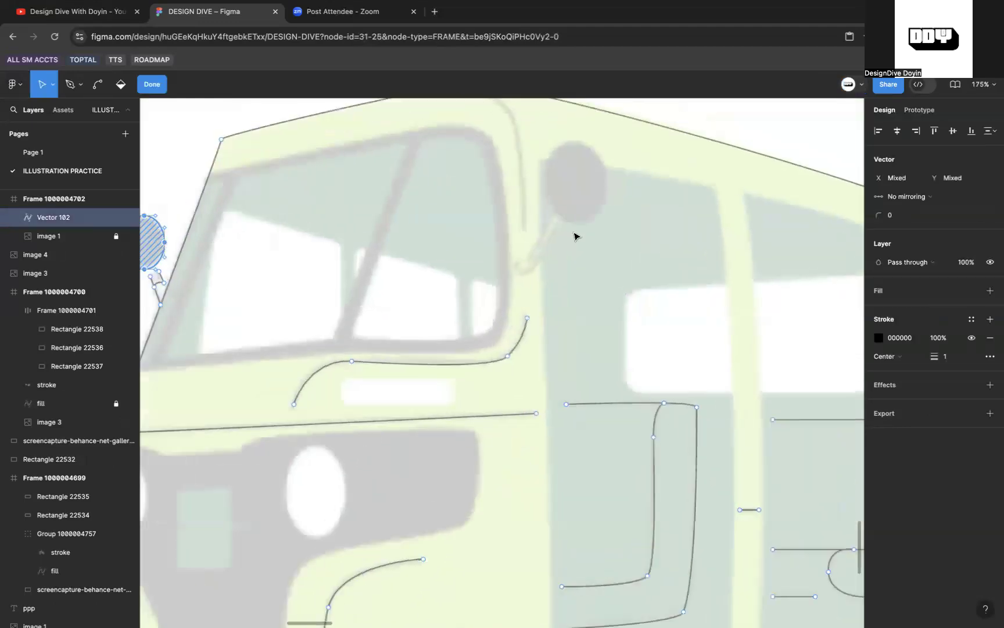
{"action": "key", "text": "p"}
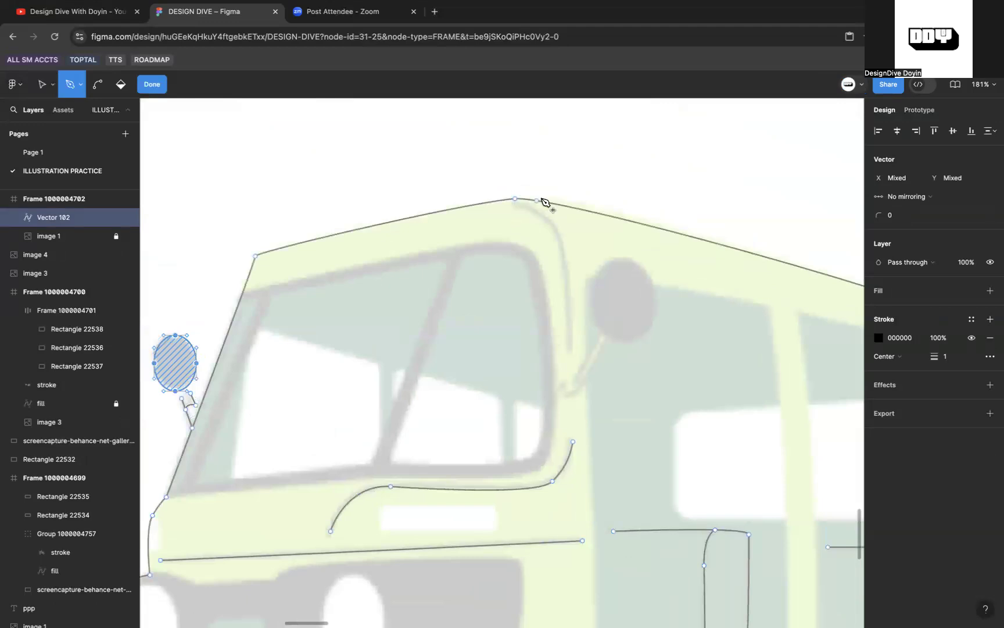
{"action": "scroll", "coordinate": [530, 212], "scroll_direction": "up", "scroll_amount": 5}
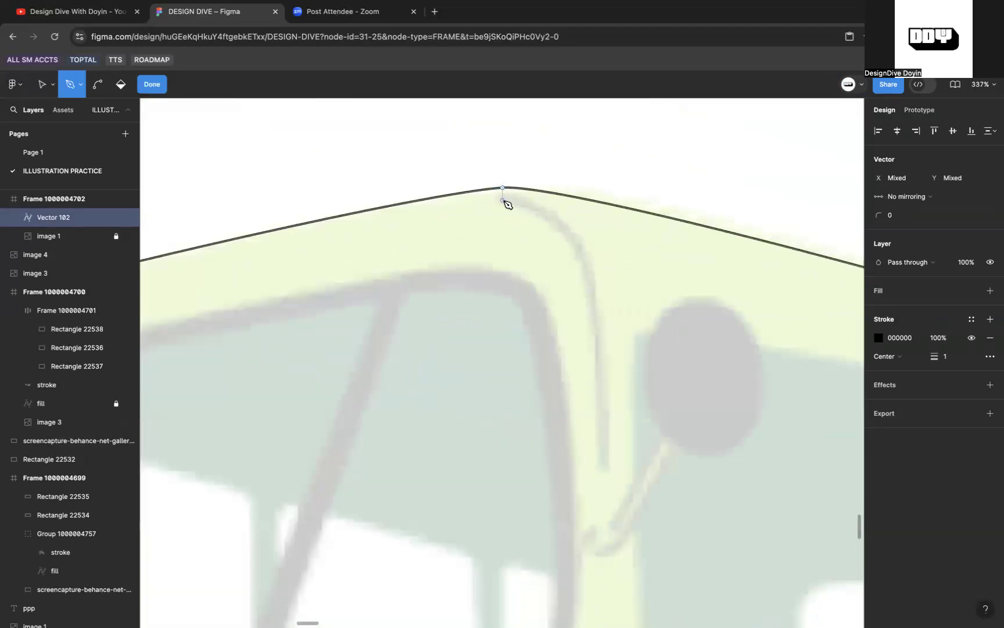
{"action": "left_click_drag", "start_coordinate": [594, 300], "coordinate": [610, 407]}
{"action": "left_click", "coordinate": [609, 466]}
{"action": "scroll", "coordinate": [610, 469], "scroll_direction": "down", "scroll_amount": 8}
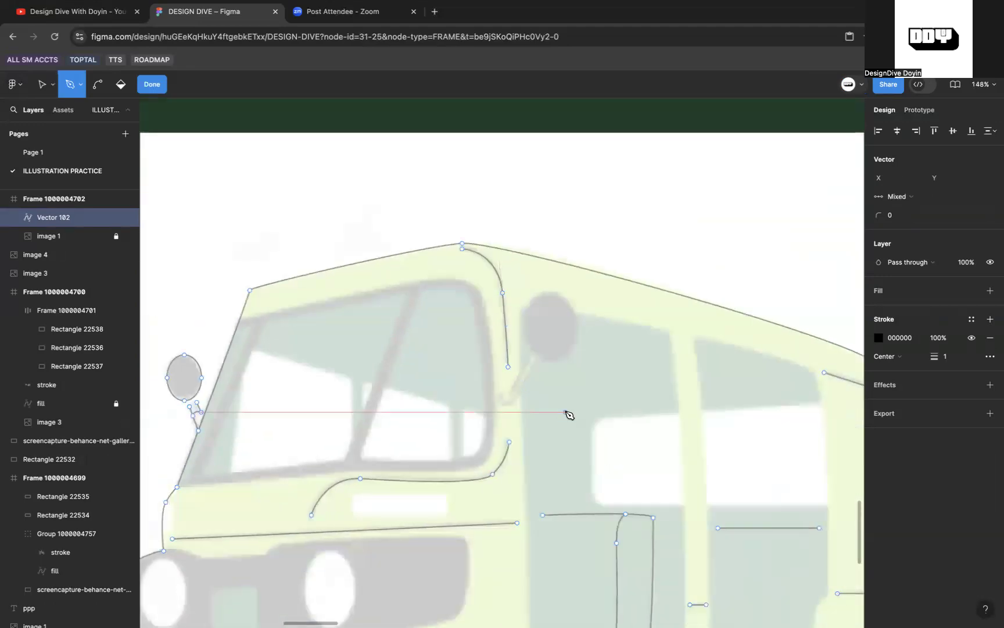
Step: Trace the narrow glass strip along the windshield's front edge, with its short upper and lower ends joined to the body outline
{"action": "scroll", "coordinate": [569, 414], "scroll_direction": "down", "scroll_amount": 5}
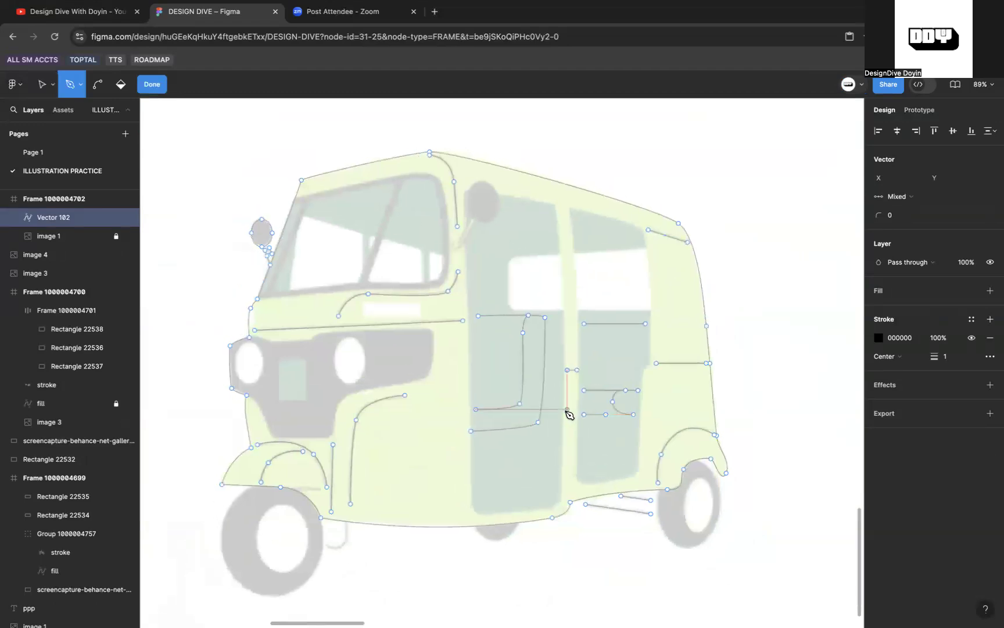
{"action": "scroll", "coordinate": [569, 414], "scroll_direction": "up", "scroll_amount": 10}
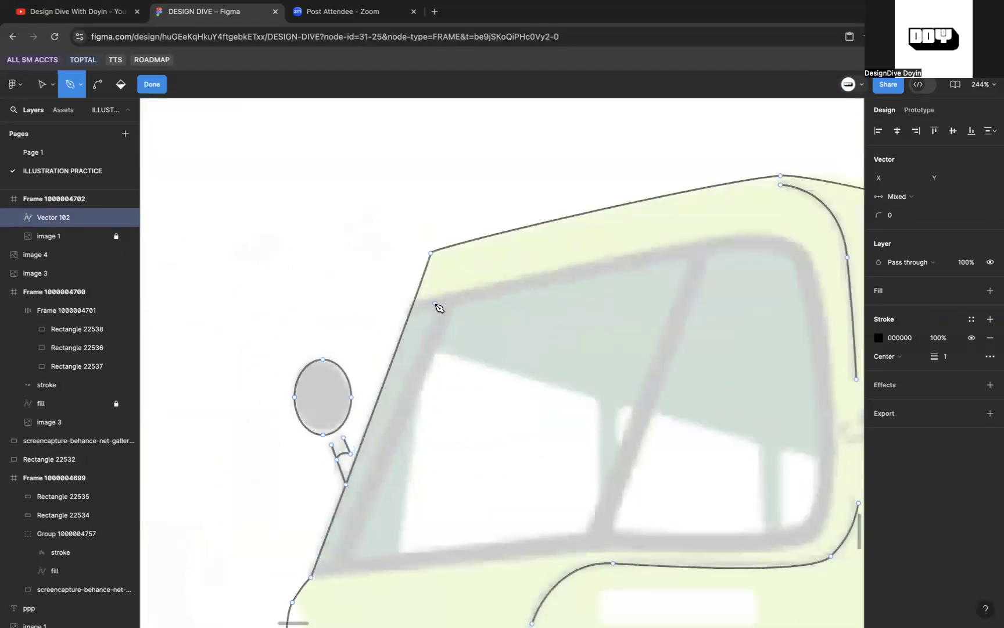
{"action": "scroll", "coordinate": [416, 316], "scroll_direction": "up", "scroll_amount": 5}
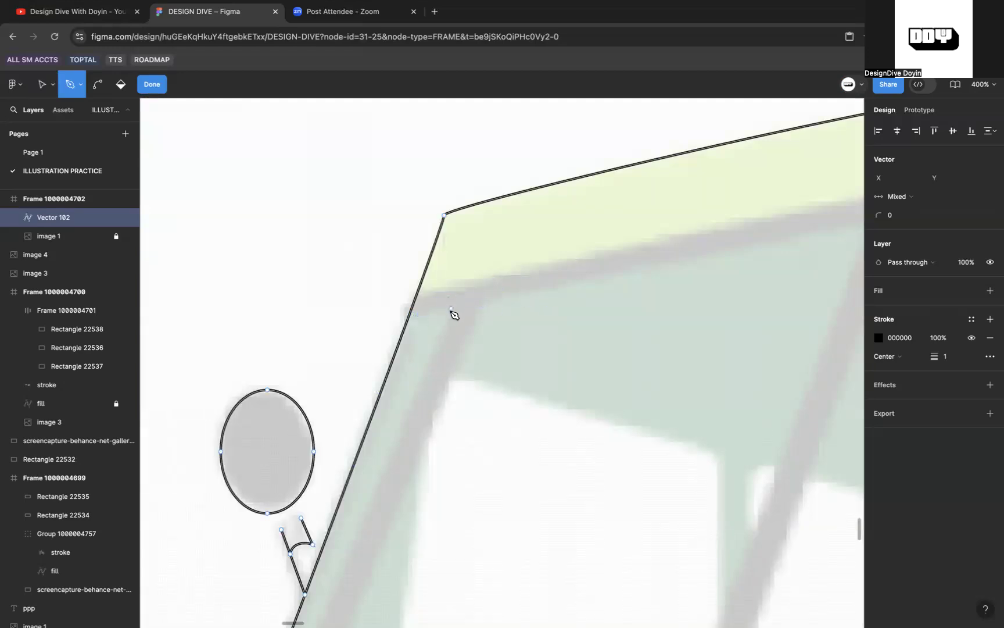
{"action": "scroll", "coordinate": [437, 316], "scroll_direction": "down", "scroll_amount": 2}
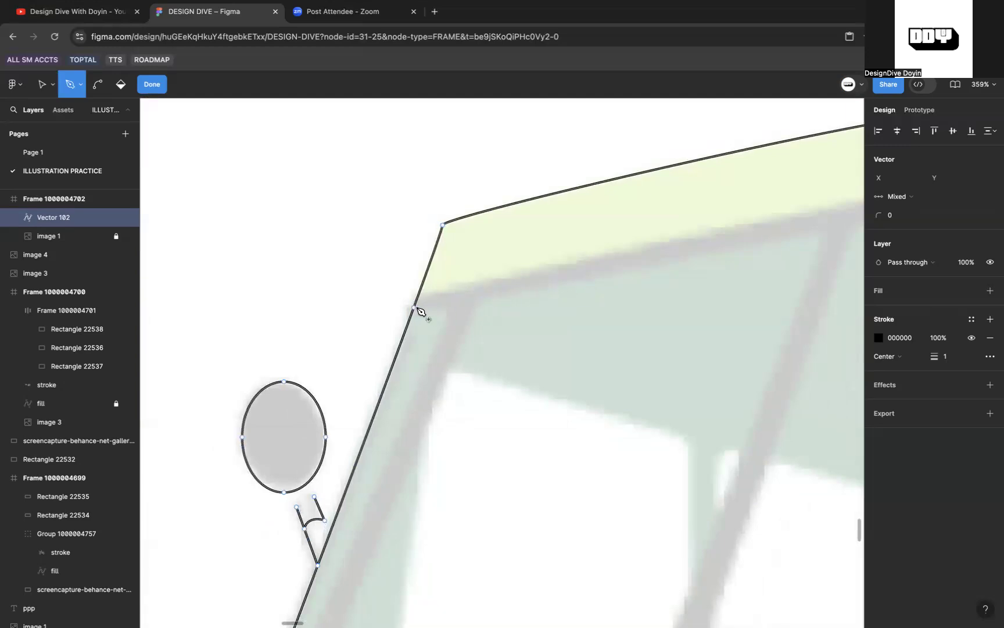
{"action": "left_click_drag", "start_coordinate": [413, 312], "coordinate": [449, 314]}
{"action": "left_click", "coordinate": [447, 307]}
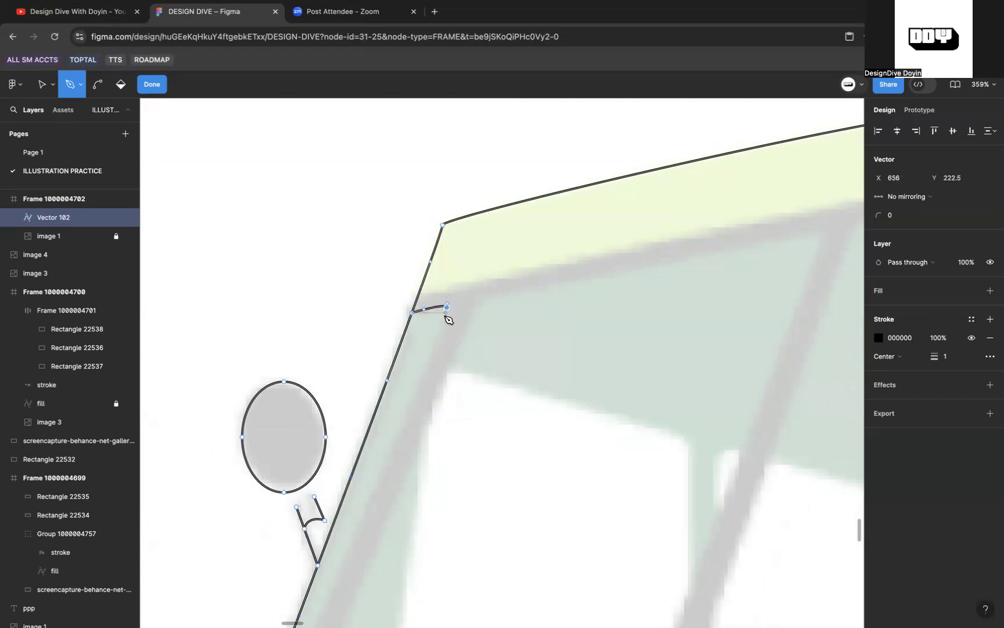
{"action": "scroll", "coordinate": [448, 319], "scroll_direction": "down", "scroll_amount": 10}
{"action": "left_click", "coordinate": [489, 309]}
{"action": "left_click", "coordinate": [466, 313]}
{"action": "left_click", "coordinate": [463, 321], "text": "super"}
Step: Trace the windshield frame's outer outline from its lower front corner around the rounded rear corners and back to the body outline
{"action": "left_click", "coordinate": [459, 333], "text": "super"}
{"action": "scroll", "coordinate": [461, 334], "scroll_direction": "down", "scroll_amount": 5}
{"action": "scroll", "coordinate": [461, 336], "scroll_direction": "right", "scroll_amount": 4}
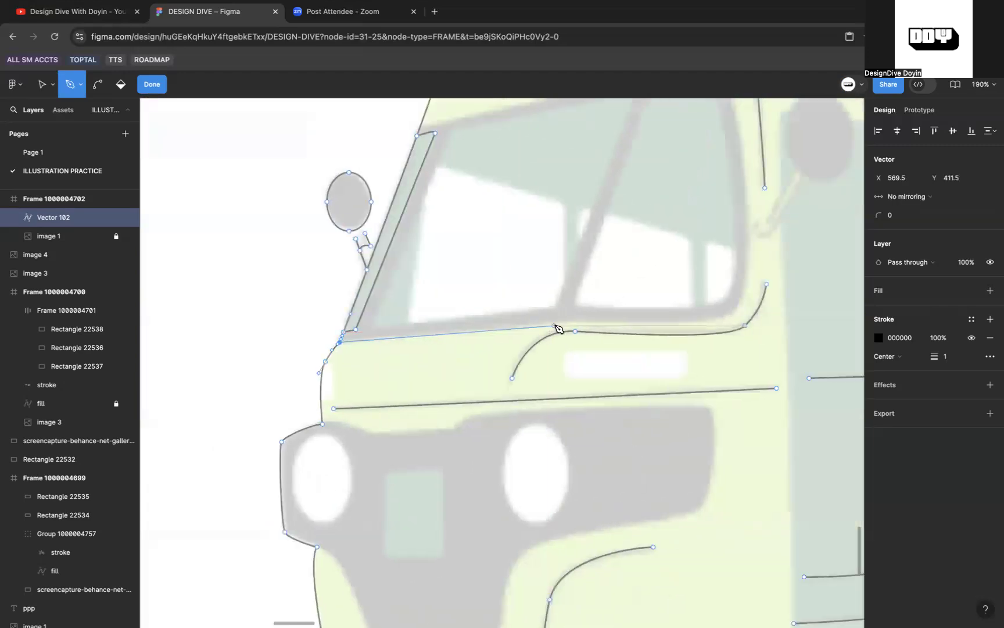
{"action": "left_click", "coordinate": [563, 322]}
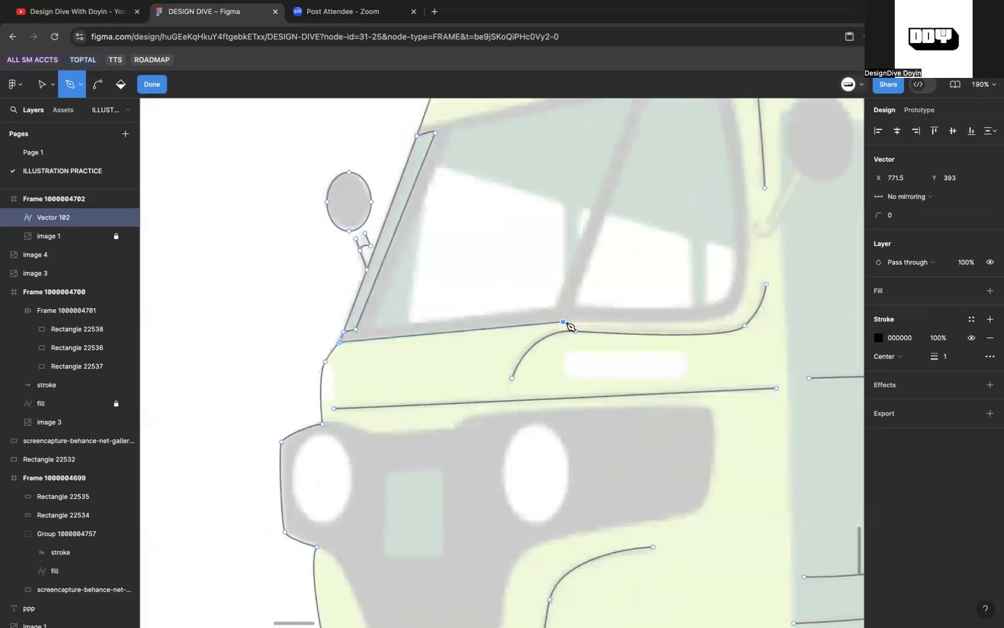
{"action": "left_click", "coordinate": [735, 311]}
{"action": "left_click_drag", "start_coordinate": [743, 301], "coordinate": [759, 286]}
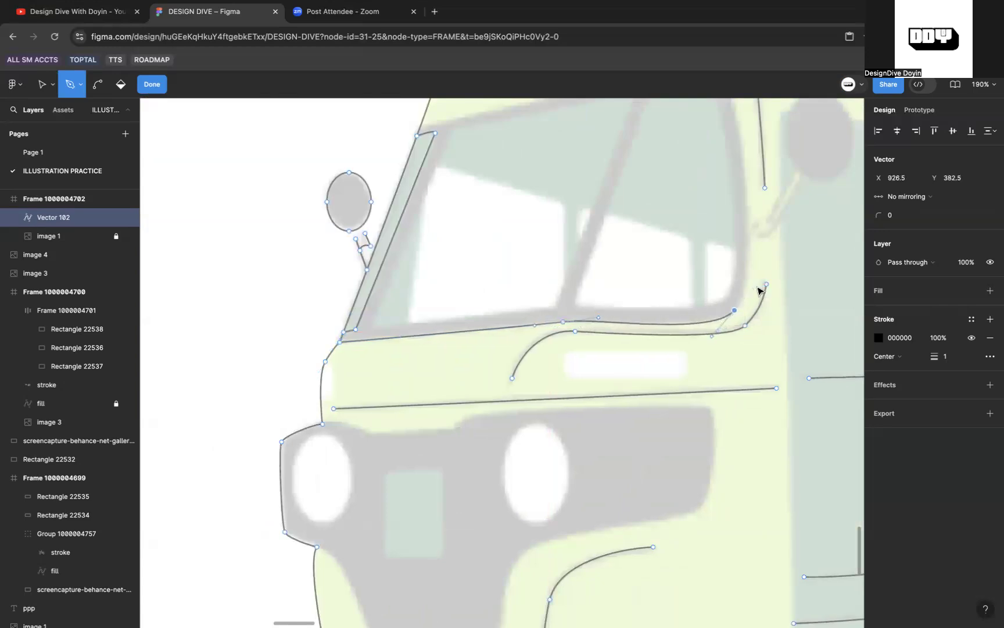
{"action": "scroll", "coordinate": [759, 291], "scroll_direction": "up", "scroll_amount": 3}
{"action": "left_click_drag", "start_coordinate": [714, 186], "coordinate": [693, 168]}
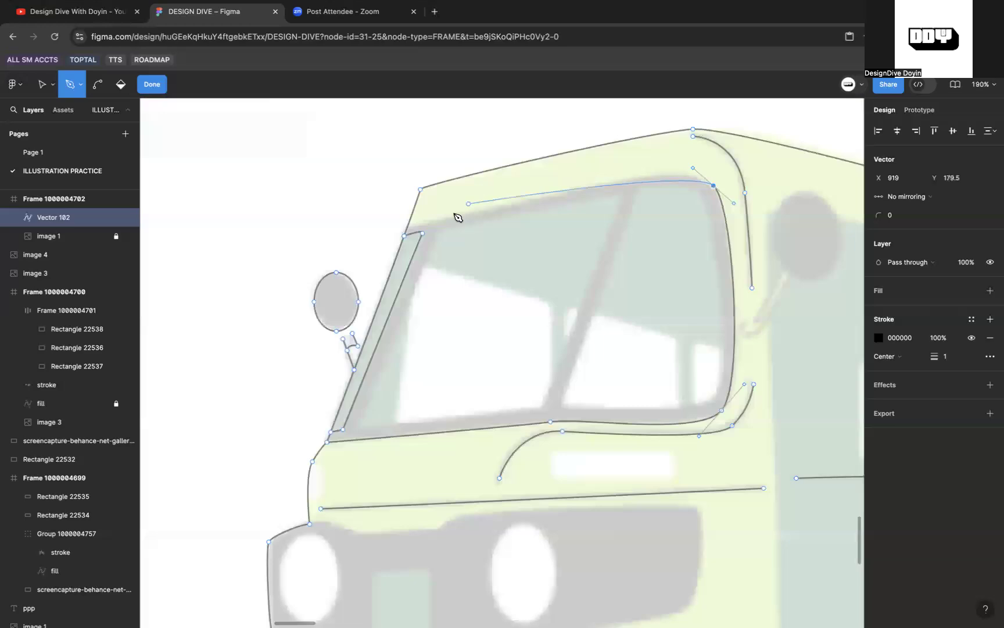
{"action": "scroll", "coordinate": [417, 228], "scroll_direction": "up", "scroll_amount": 5}
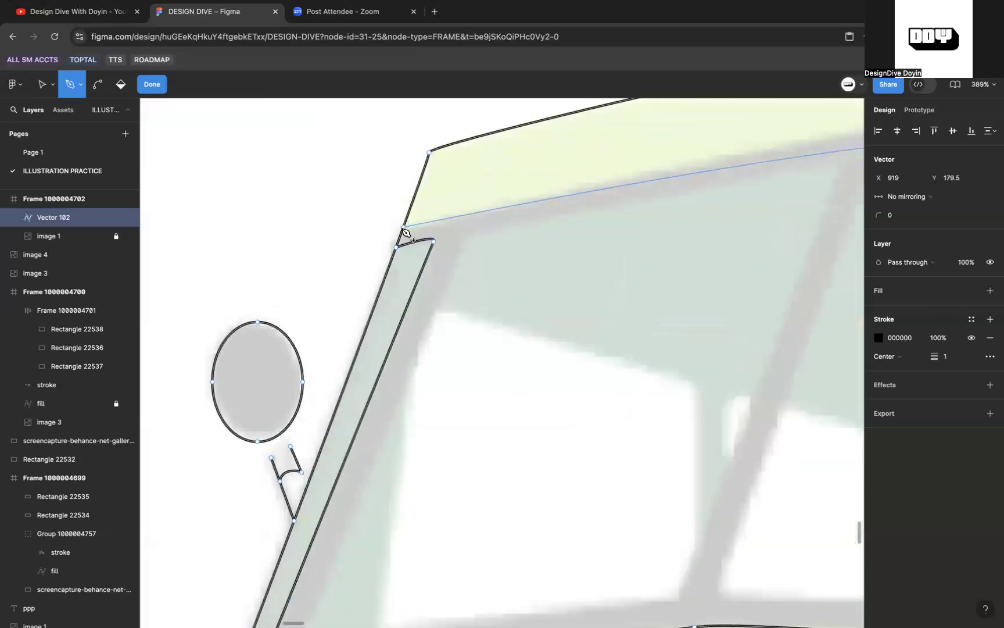
{"action": "left_click", "coordinate": [403, 229]}
Step: Reshape the windshield frame's upper rear corner by shifting its point and angle-mirrored handles, with the lower handle at X 935, Y 200
{"action": "scroll", "coordinate": [404, 229], "scroll_direction": "right", "scroll_amount": 6}
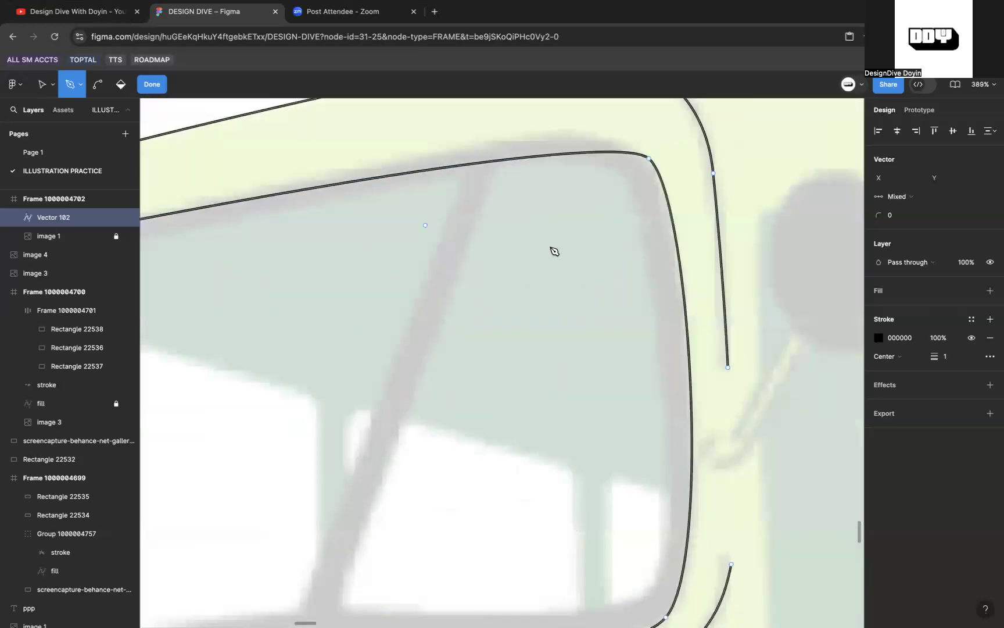
{"action": "key", "text": "Escape"}
{"action": "left_click_drag", "start_coordinate": [650, 160], "coordinate": [597, 99]}
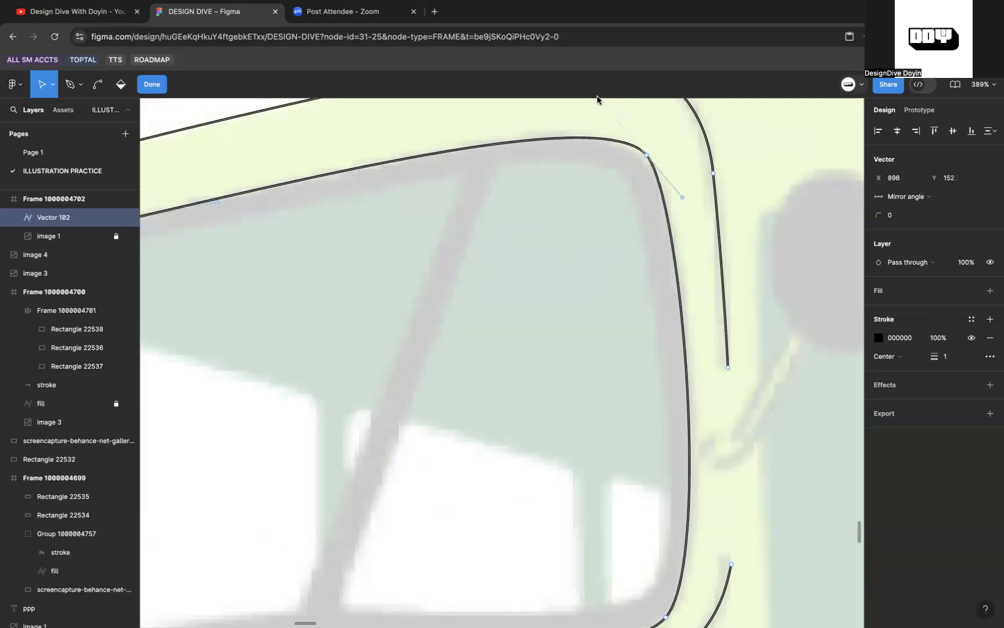
{"action": "left_click_drag", "start_coordinate": [684, 201], "coordinate": [686, 209]}
{"action": "scroll", "coordinate": [686, 210], "scroll_direction": "down", "scroll_amount": 5}
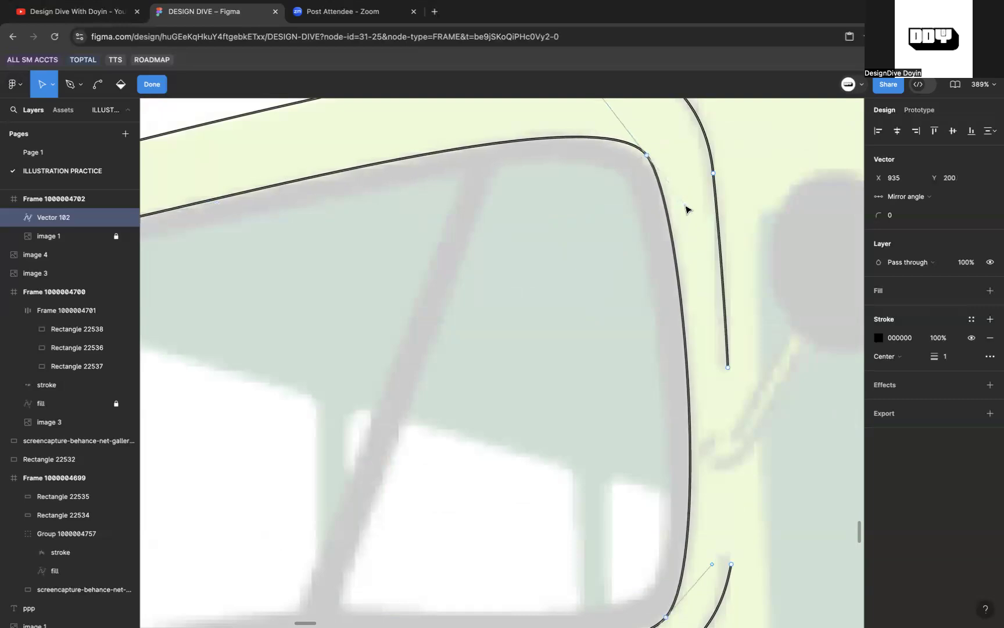
{"action": "scroll", "coordinate": [570, 347], "scroll_direction": "up", "scroll_amount": 2}
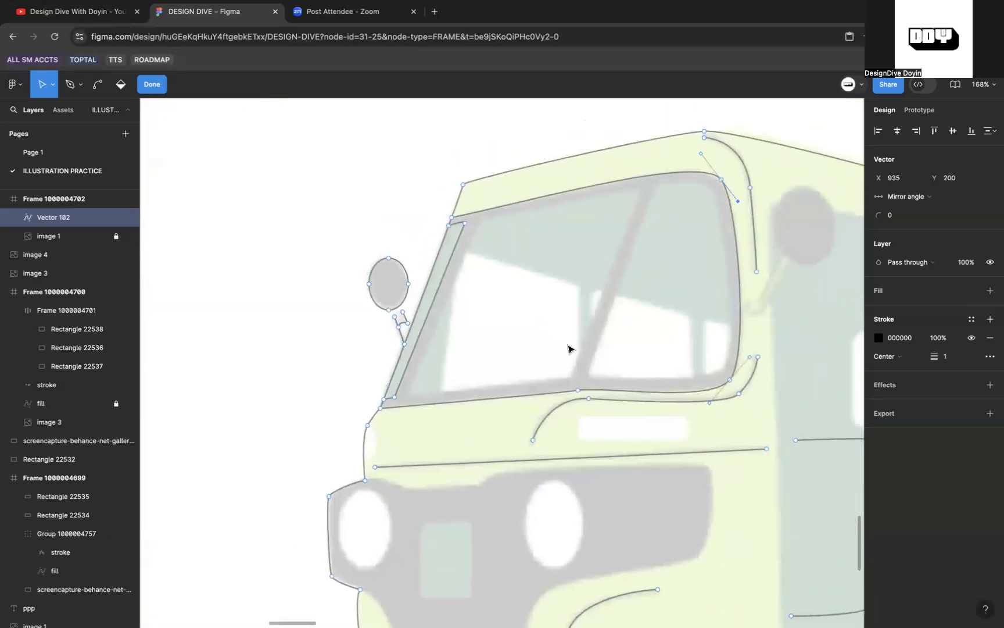
Step: Trace the front windshield pane as a closed four-point shape inside the frame, starting at X 671, Y 220
{"action": "scroll", "coordinate": [641, 251], "scroll_direction": "up", "scroll_amount": 3}
{"action": "key", "text": "p"}
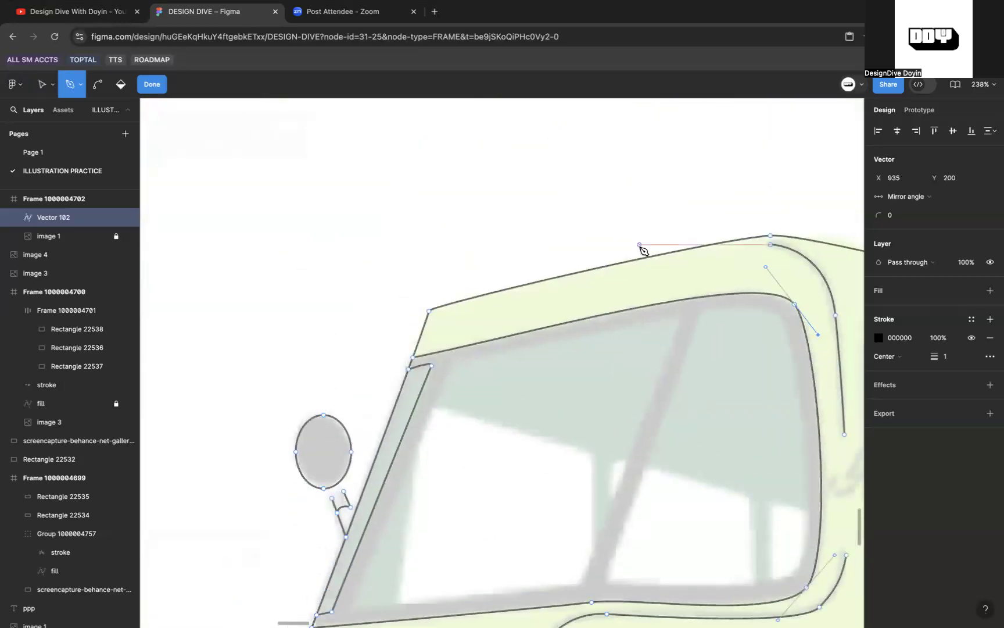
{"action": "left_click", "coordinate": [457, 365]}
{"action": "scroll", "coordinate": [425, 418], "scroll_direction": "down", "scroll_amount": 3}
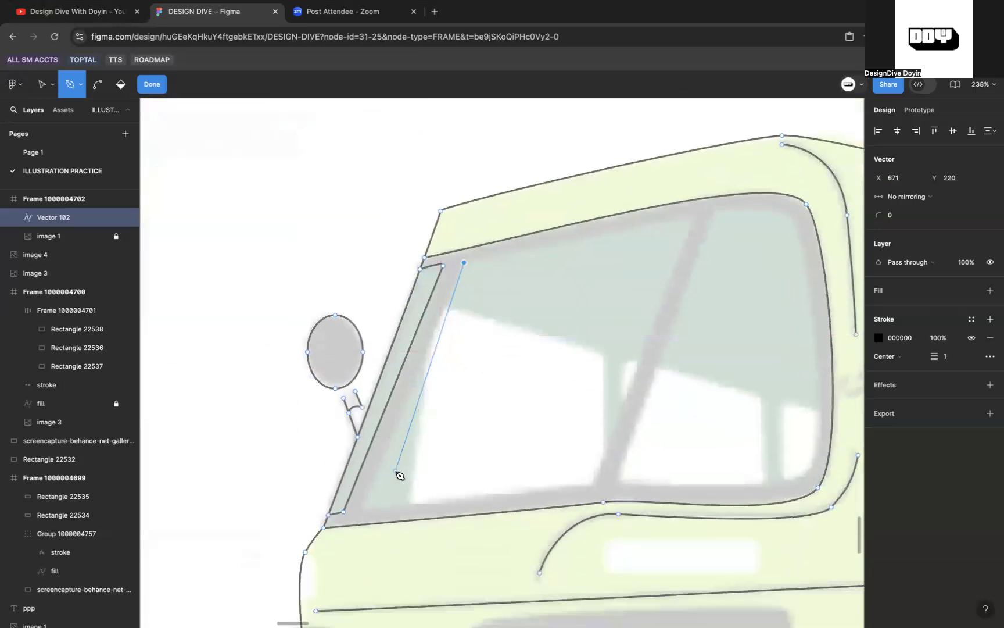
{"action": "left_click", "coordinate": [362, 507]}
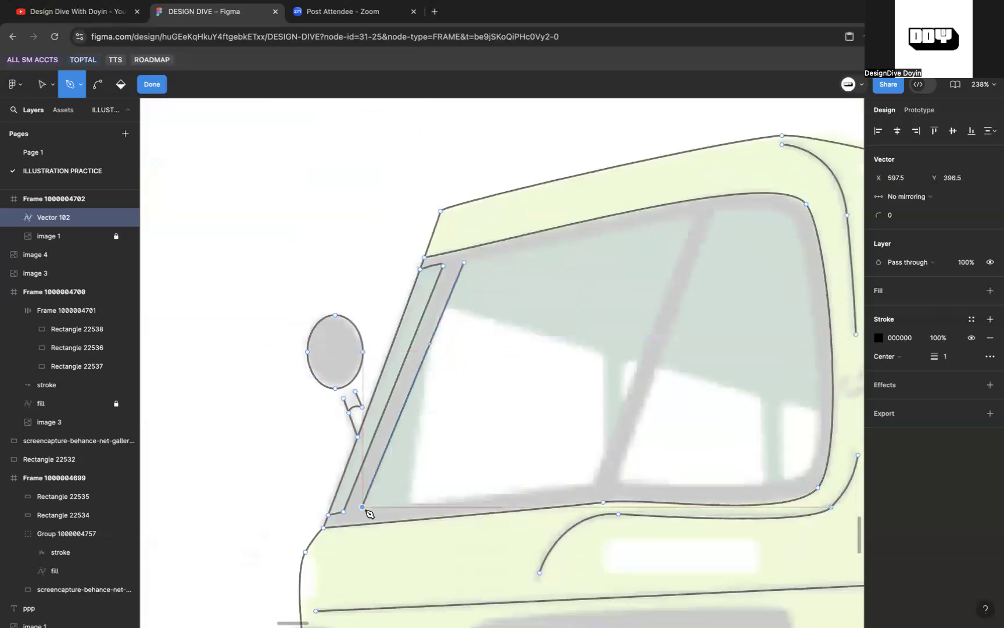
{"action": "left_click", "coordinate": [594, 487]}
{"action": "left_click", "coordinate": [694, 219]}
{"action": "left_click", "coordinate": [465, 262]}
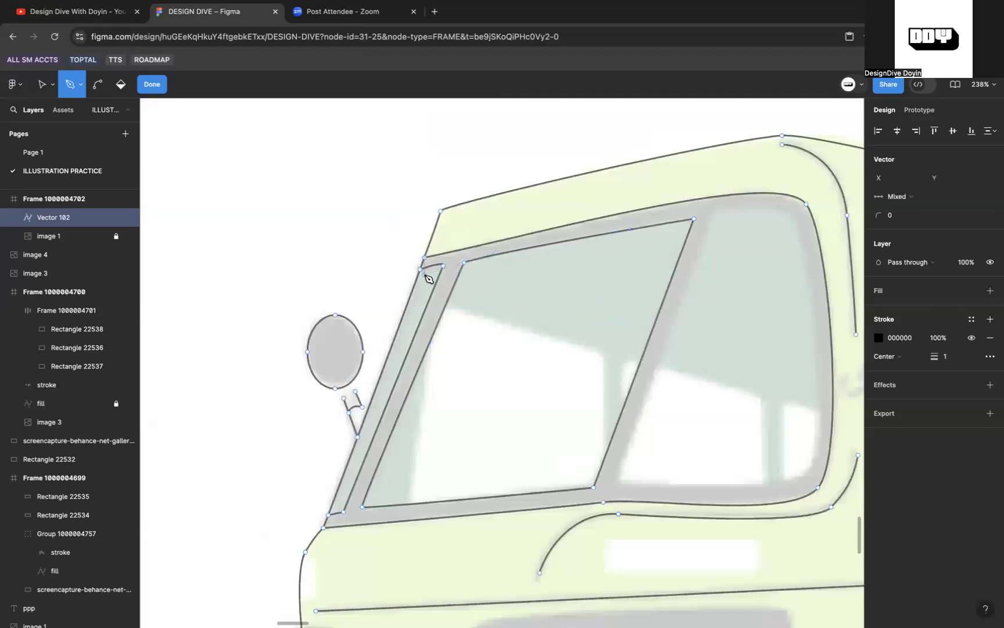
Step: Trace the rear windshield pane behind the slanted divider as a closed shape with curved upper and lower rear corners
{"action": "left_click", "coordinate": [716, 211]}
{"action": "left_click", "coordinate": [619, 483]}
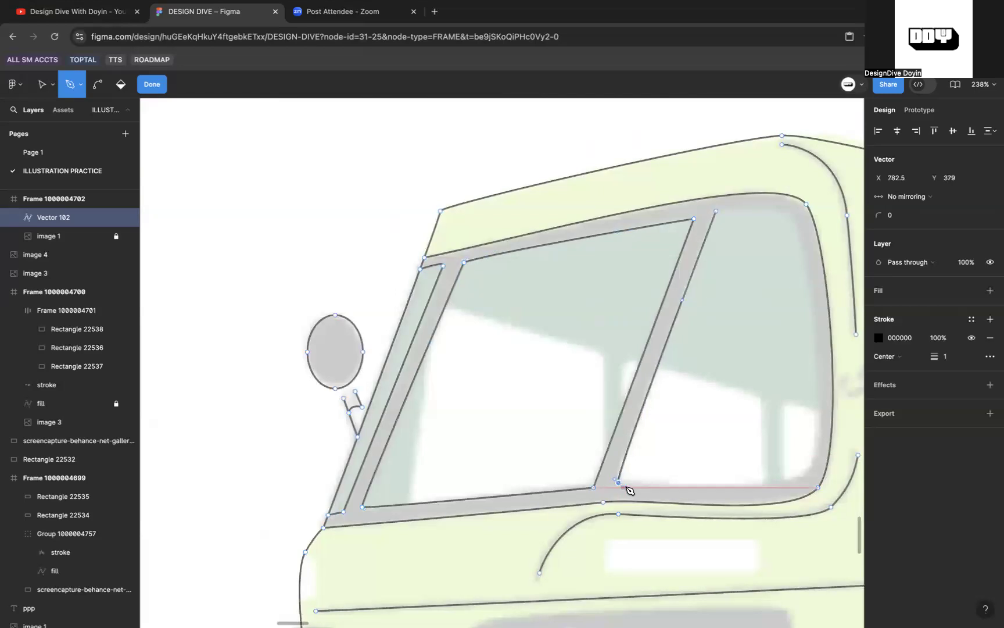
{"action": "scroll", "coordinate": [627, 487], "scroll_direction": "right", "scroll_amount": 5}
{"action": "left_click_drag", "start_coordinate": [649, 472], "coordinate": [672, 452]}
{"action": "left_click_drag", "start_coordinate": [640, 216], "coordinate": [615, 210]}
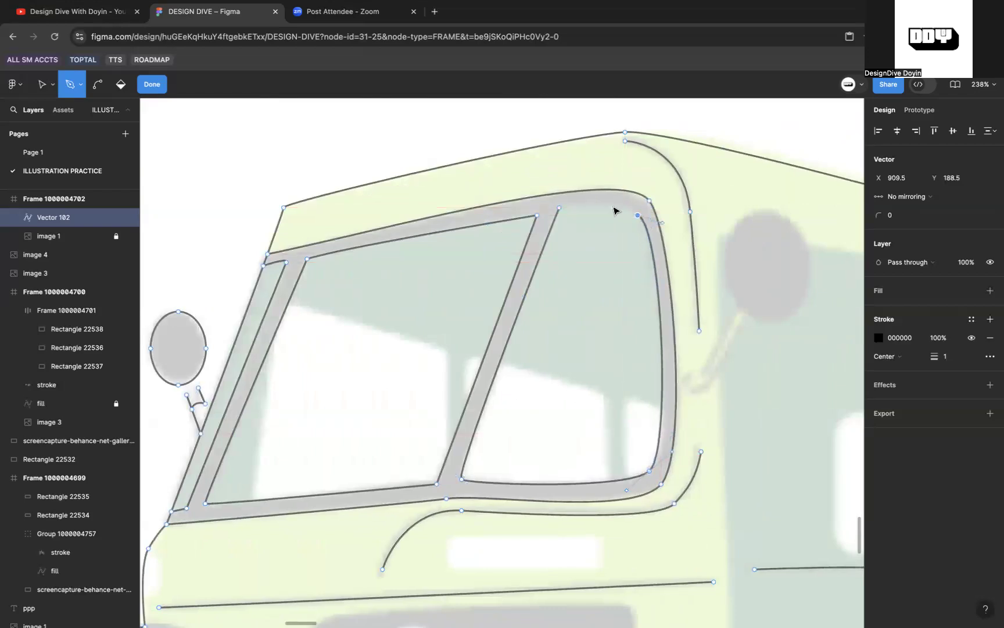
{"action": "scroll", "coordinate": [614, 210], "scroll_direction": "up", "scroll_amount": 5}
{"action": "left_click_drag", "start_coordinate": [535, 208], "coordinate": [493, 217]}
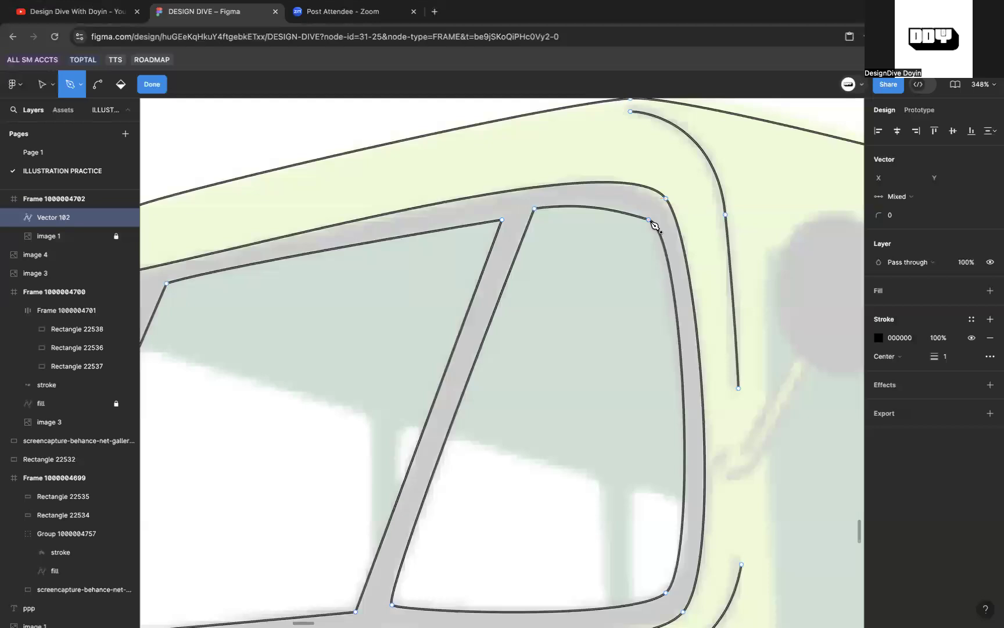
Step: Trace the white opening seen through the front windshield pane, with a sloped upper edge, slanted front edge and rear edge down to the divider
{"action": "scroll", "coordinate": [655, 227], "scroll_direction": "down", "scroll_amount": 5}
{"action": "scroll", "coordinate": [591, 351], "scroll_direction": "up", "scroll_amount": 2}
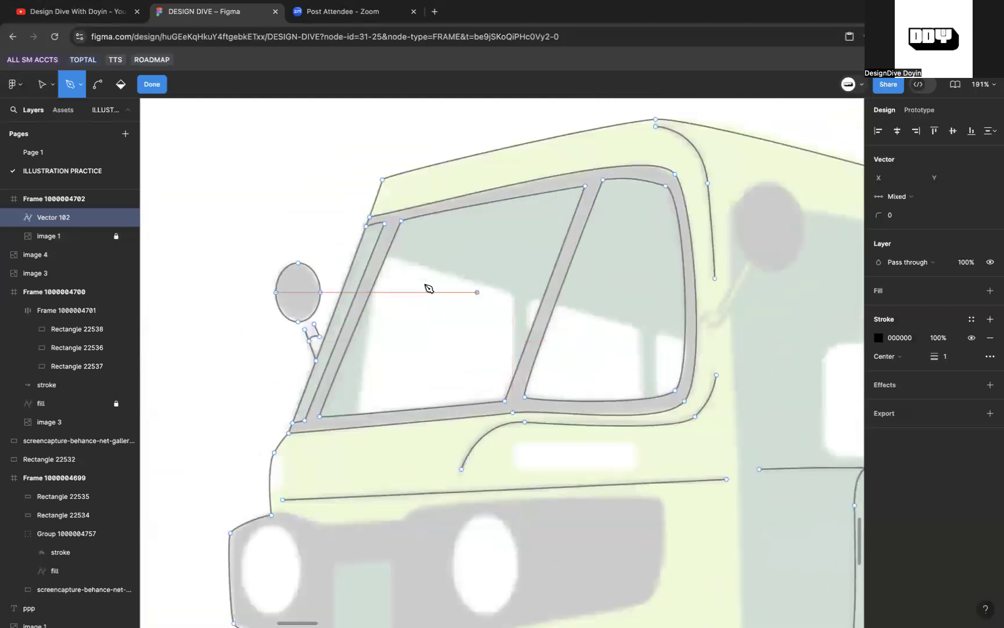
{"action": "scroll", "coordinate": [469, 279], "scroll_direction": "up", "scroll_amount": 2}
{"action": "left_click", "coordinate": [521, 295]}
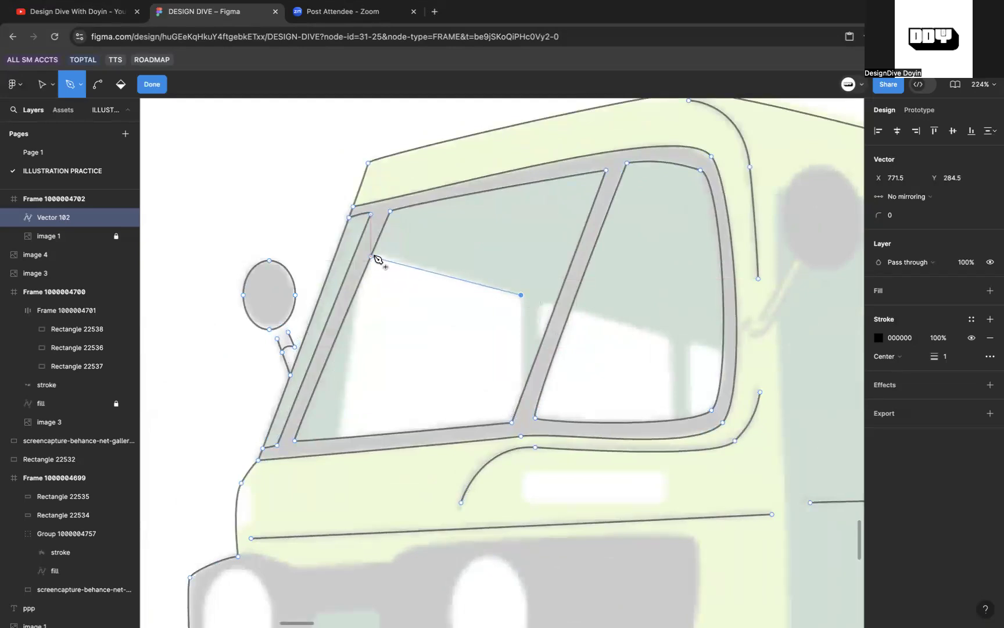
{"action": "left_click", "coordinate": [373, 254]}
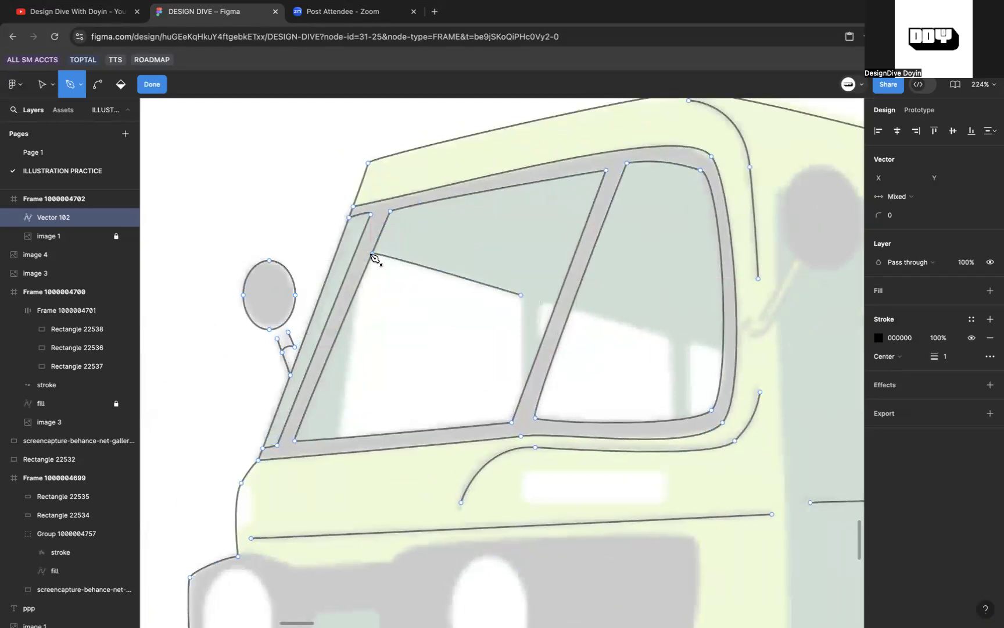
{"action": "left_click", "coordinate": [354, 295]}
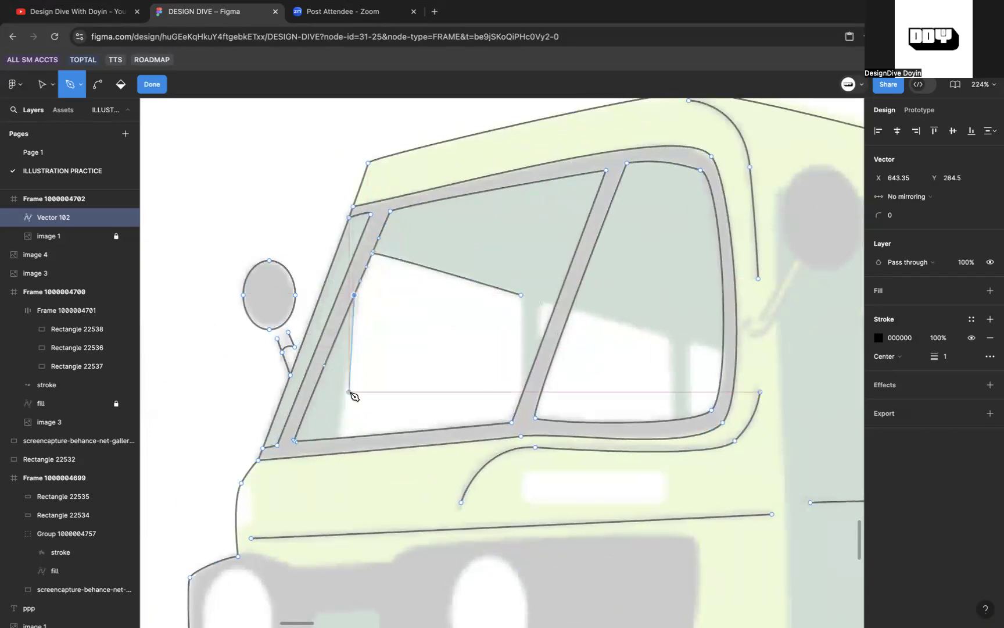
{"action": "left_click", "coordinate": [337, 438]}
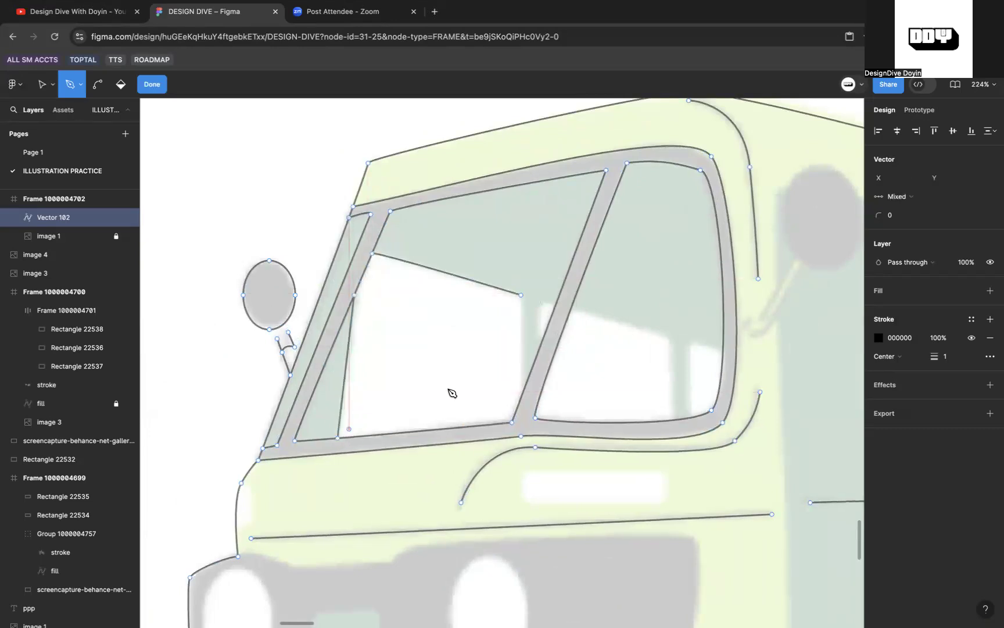
{"action": "left_click", "coordinate": [521, 295]}
{"action": "left_click", "coordinate": [523, 391]}
Step: Trace the small rounded white opening in front of the slanted windshield divider, closing it against the divider at both ends
{"action": "scroll", "coordinate": [575, 310], "scroll_direction": "up", "scroll_amount": 3}
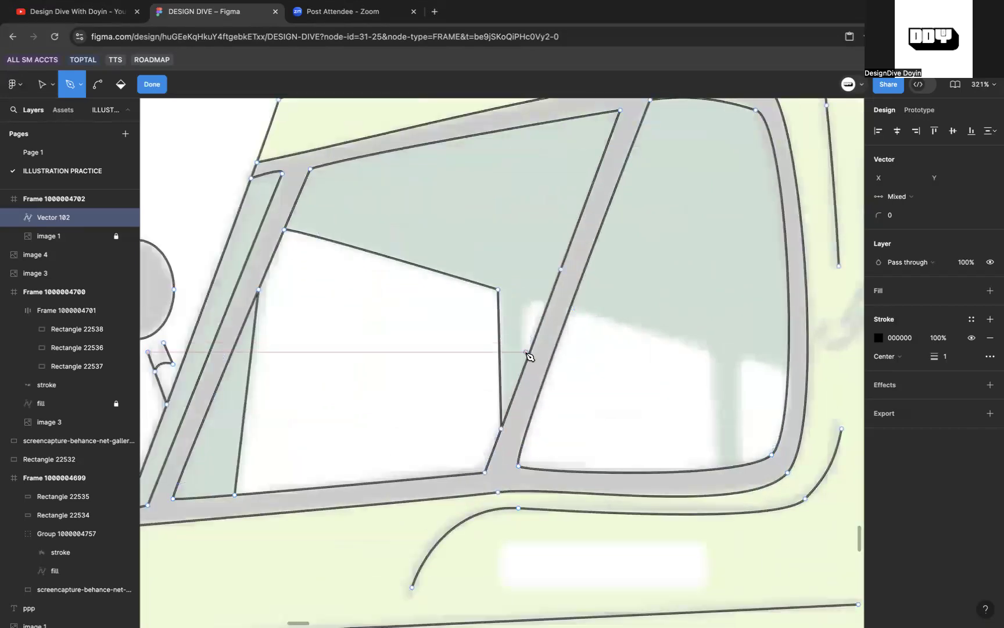
{"action": "left_click", "coordinate": [526, 364]}
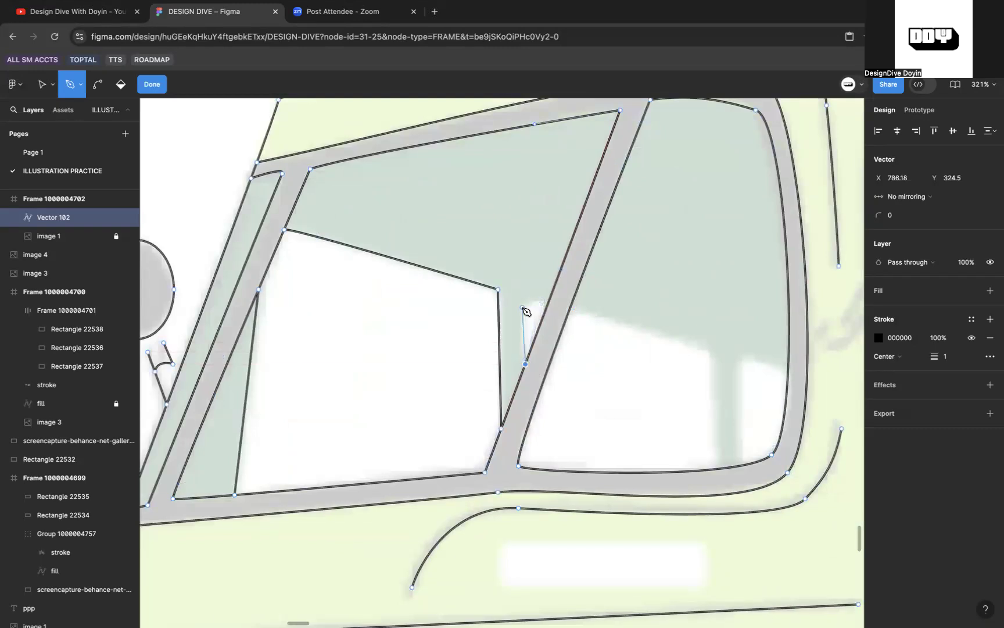
{"action": "left_click_drag", "start_coordinate": [525, 305], "coordinate": [536, 303]}
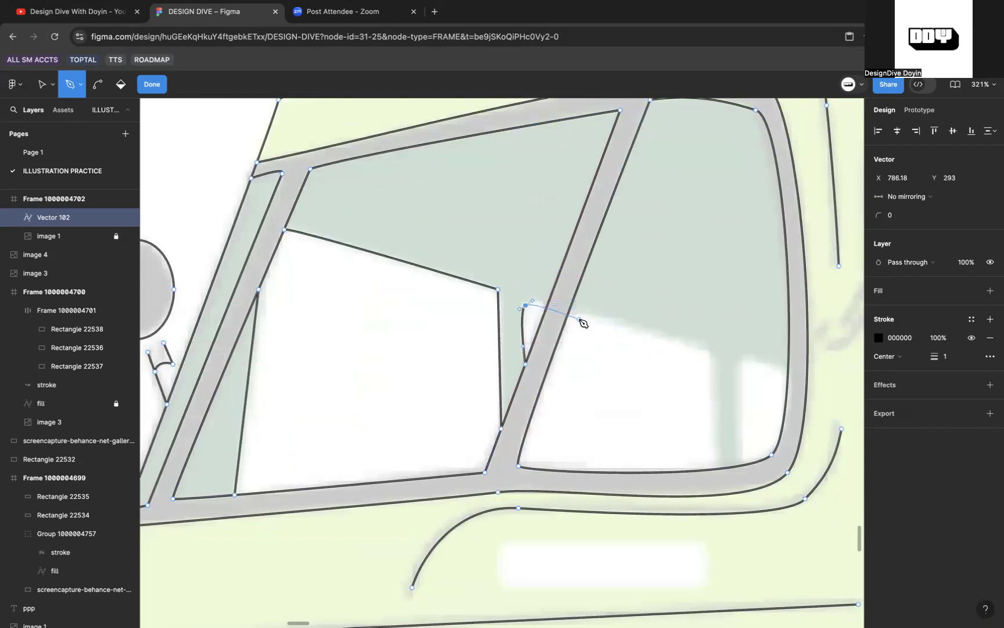
{"action": "scroll", "coordinate": [583, 323], "scroll_direction": "up", "scroll_amount": 3}
{"action": "left_click", "coordinate": [536, 296]}
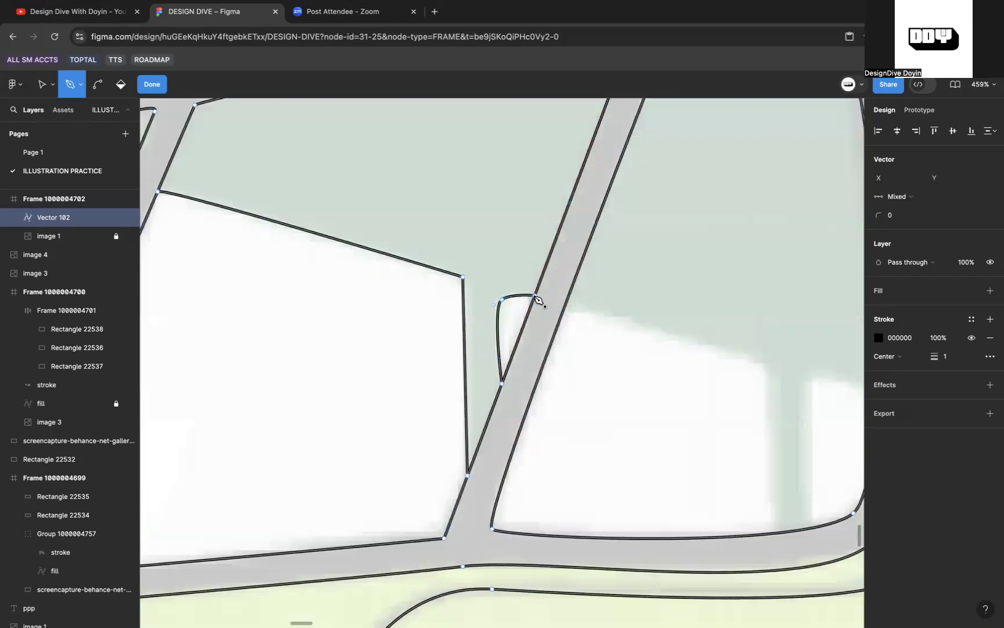
Step: Trace the white opening just behind the slanted divider, with a sloped upper edge, curved rear corner and rear edge down to the frame
{"action": "scroll", "coordinate": [478, 306], "scroll_direction": "down", "scroll_amount": 3}
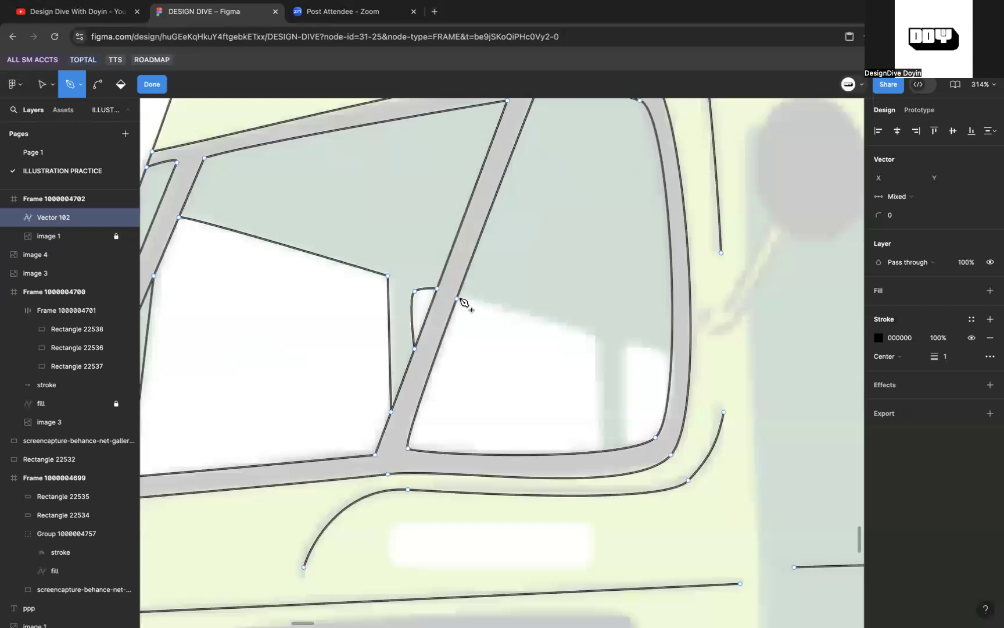
{"action": "left_click_drag", "start_coordinate": [595, 336], "coordinate": [610, 346]}
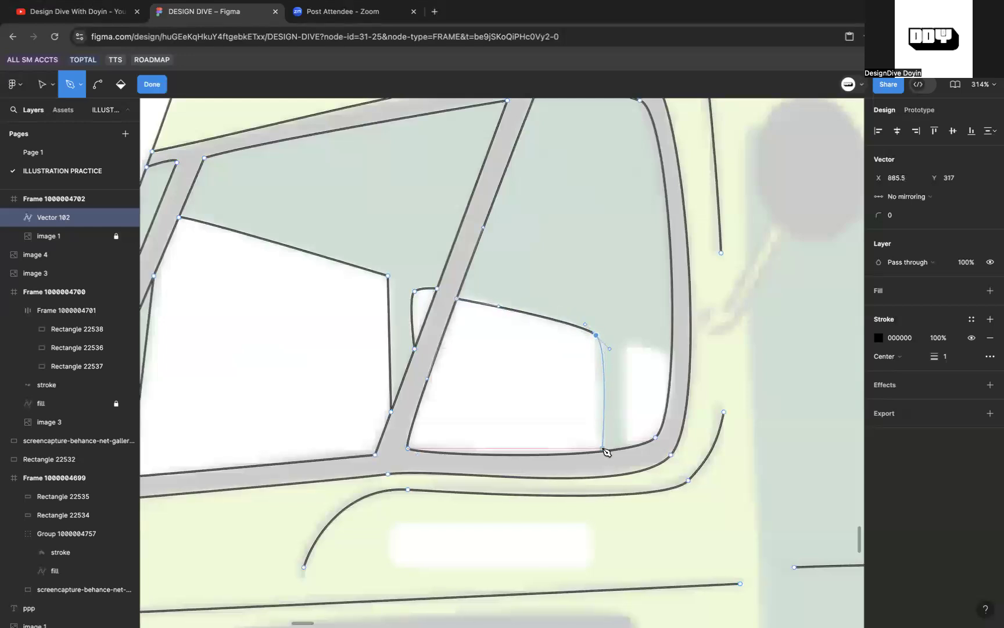
{"action": "left_click", "coordinate": [602, 451]}
Step: Trace the narrow white opening at the rear windshield pane's back edge, with a curved upper front corner and a straight front edge
{"action": "left_click", "coordinate": [672, 356]}
{"action": "left_click", "coordinate": [629, 341]}
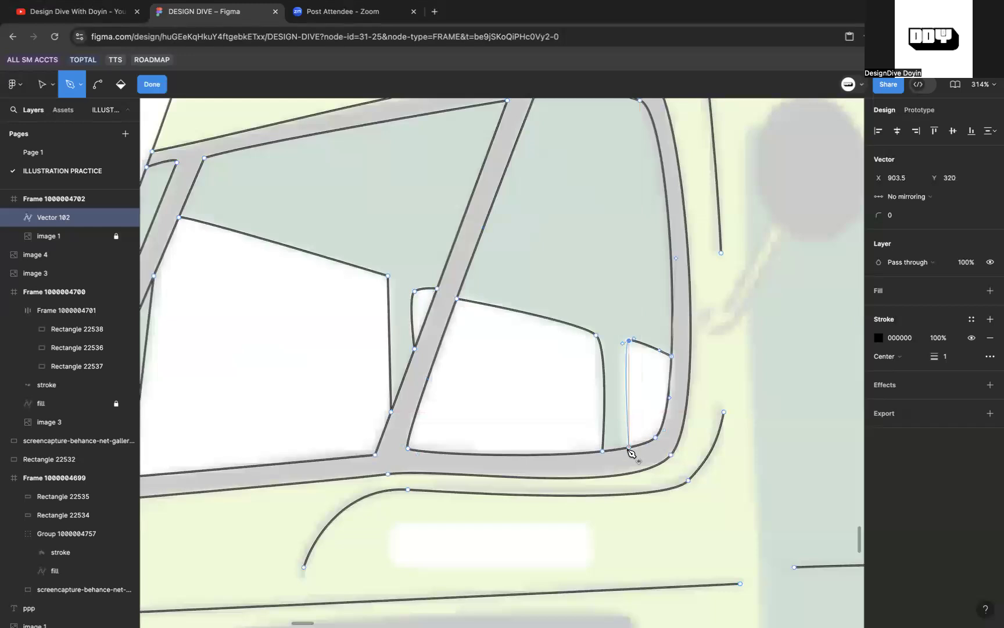
{"action": "left_click", "coordinate": [624, 448]}
Step: Trace the upper edge of the side's white see-through opening from X 1321, Y 314 to a curved front corner at X 1064.5, Y 331.5
{"action": "scroll", "coordinate": [624, 448], "scroll_direction": "down", "scroll_amount": 5}
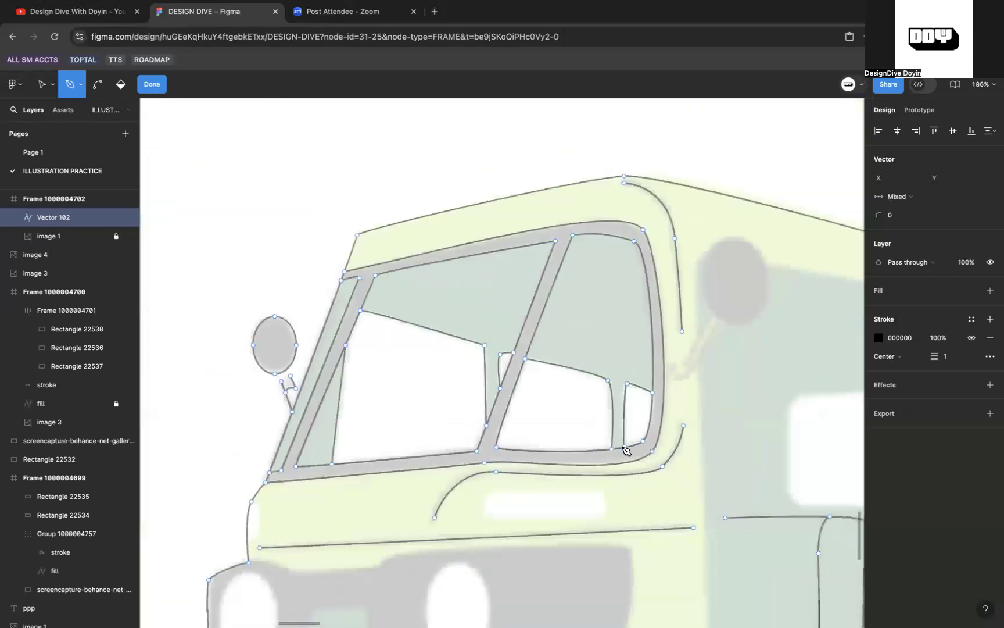
{"action": "scroll", "coordinate": [624, 447], "scroll_direction": "right", "scroll_amount": 2}
{"action": "scroll", "coordinate": [623, 447], "scroll_direction": "down", "scroll_amount": 4}
{"action": "scroll", "coordinate": [619, 419], "scroll_direction": "right", "scroll_amount": 3}
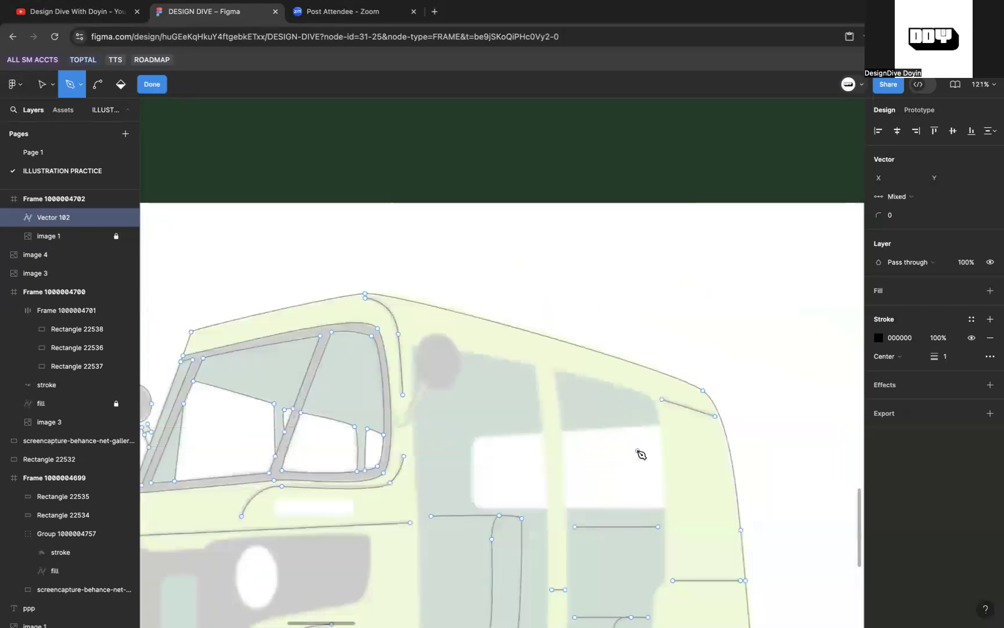
{"action": "scroll", "coordinate": [639, 455], "scroll_direction": "up", "scroll_amount": 3}
{"action": "left_click", "coordinate": [661, 425]}
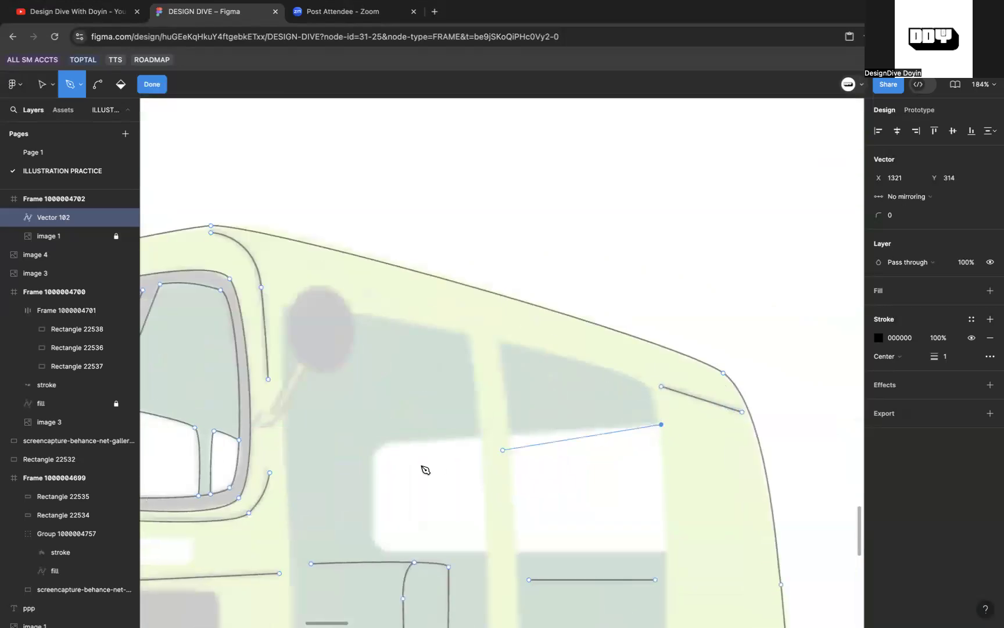
{"action": "left_click_drag", "start_coordinate": [387, 444], "coordinate": [379, 454]}
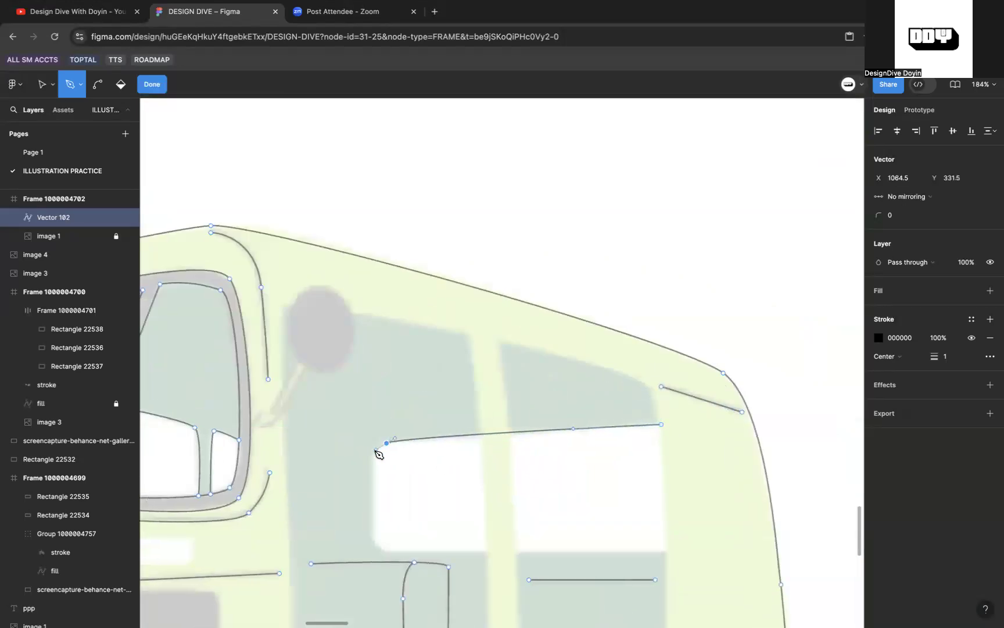
Step: Extend the side opening's outline down its curved front edge to X 1061, Y 433.5, and straight back to X 1326, Y 433.5
{"action": "left_click", "coordinate": [382, 552]}
{"action": "left_click_drag", "start_coordinate": [386, 556], "coordinate": [407, 593]}
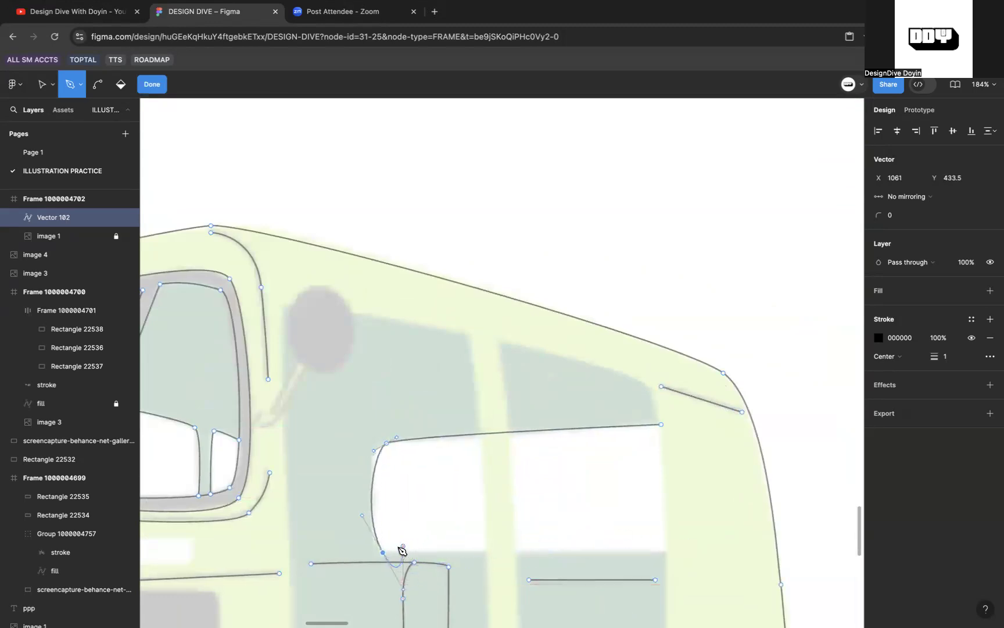
{"action": "scroll", "coordinate": [404, 509], "scroll_direction": "up", "scroll_amount": 3}
{"action": "scroll", "coordinate": [433, 403], "scroll_direction": "down", "scroll_amount": 5}
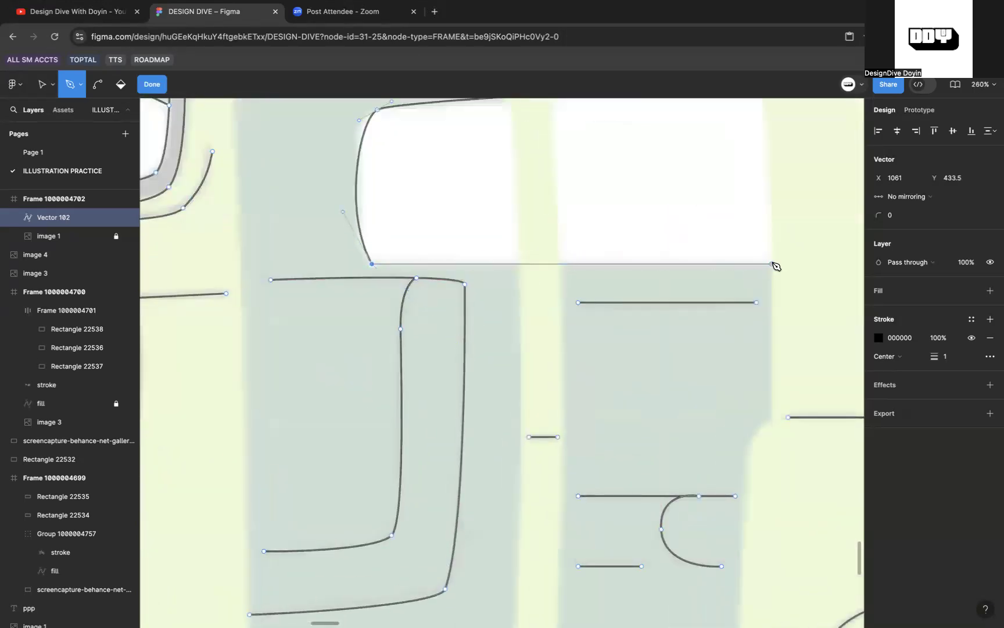
{"action": "left_click", "coordinate": [772, 264]}
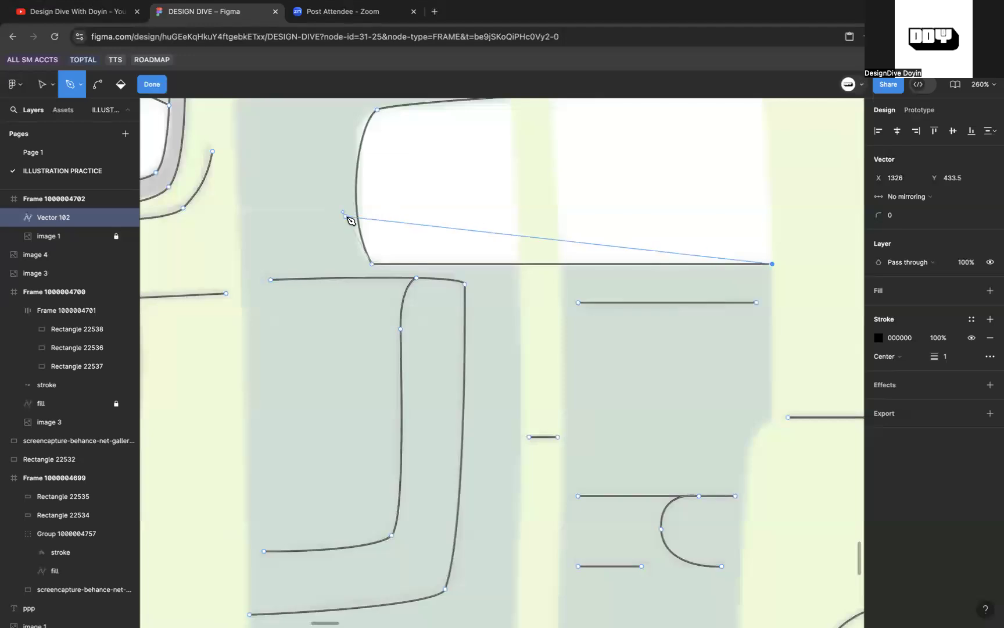
Step: Round the side opening's upper front corner with horizontal, angle-mirrored handles and shift its point slightly forward
{"action": "left_click_drag", "start_coordinate": [343, 211], "coordinate": [342, 200]}
{"action": "left_click_drag", "start_coordinate": [363, 124], "coordinate": [359, 116]}
{"action": "scroll", "coordinate": [359, 117], "scroll_direction": "up", "scroll_amount": 4}
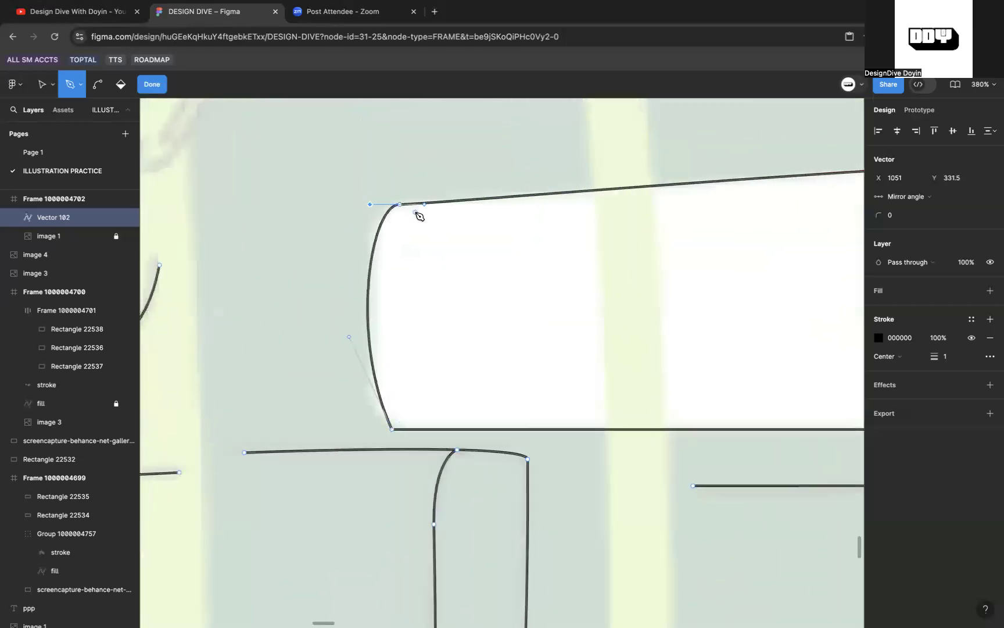
{"action": "key", "text": "v"}
{"action": "left_click_drag", "start_coordinate": [401, 209], "coordinate": [394, 205]}
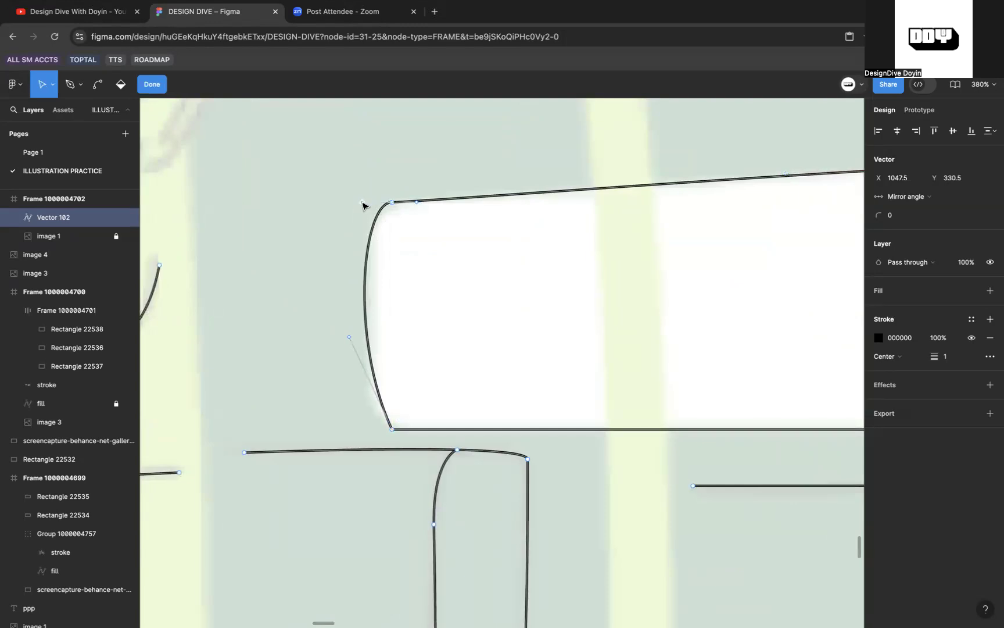
Step: Refine the side opening's front edge by shifting its lower corner point and setting handles at X 1049.5, Y 403.5 and X 1043.5, Y 330.5
{"action": "left_click_drag", "start_coordinate": [349, 338], "coordinate": [364, 339]}
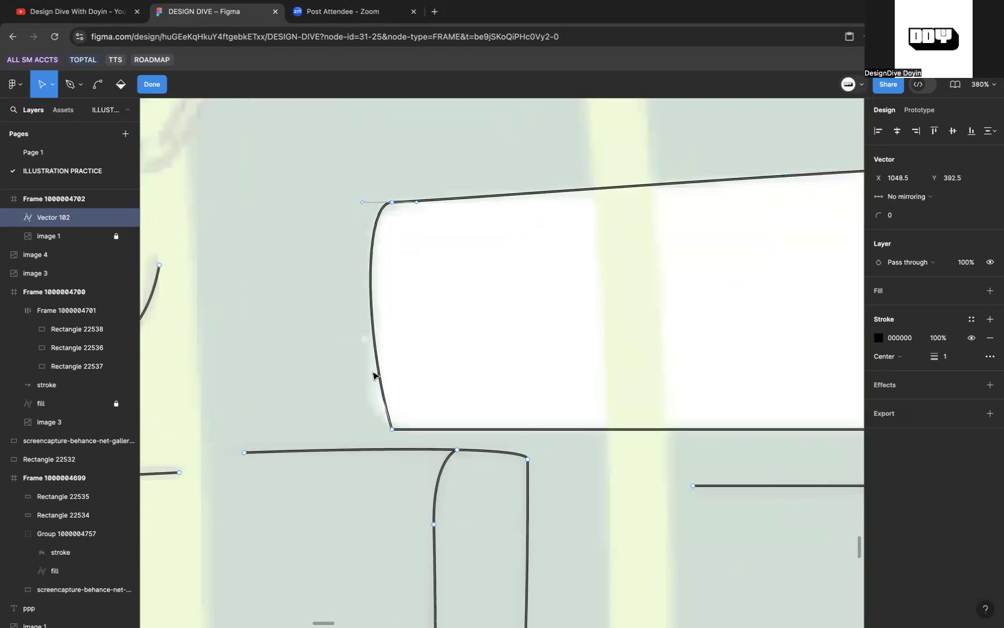
{"action": "left_click_drag", "start_coordinate": [389, 431], "coordinate": [384, 430]}
{"action": "left_click_drag", "start_coordinate": [356, 345], "coordinate": [368, 367]}
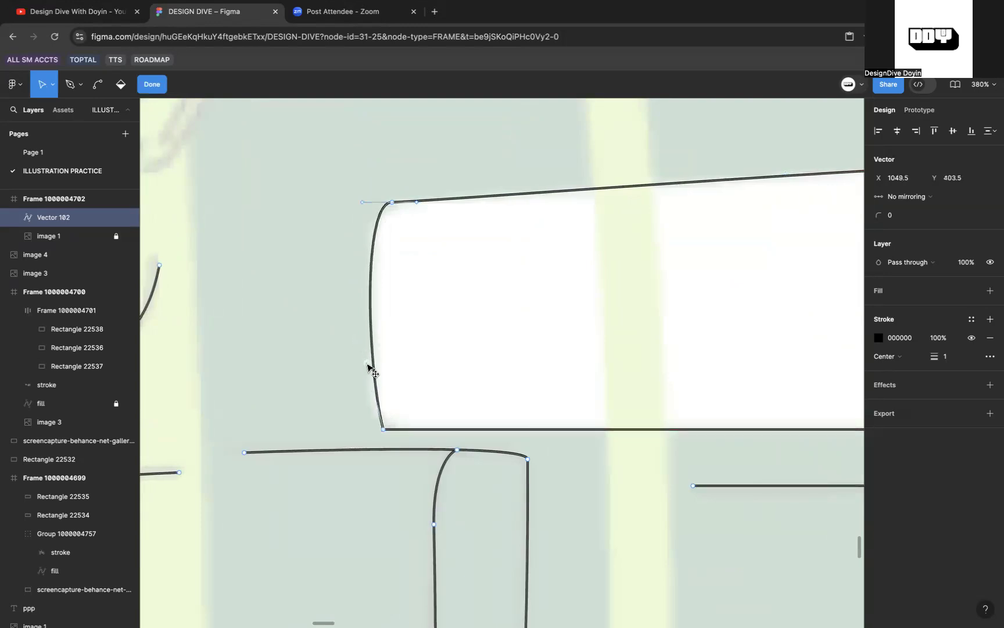
{"action": "left_click_drag", "start_coordinate": [365, 205], "coordinate": [357, 207]}
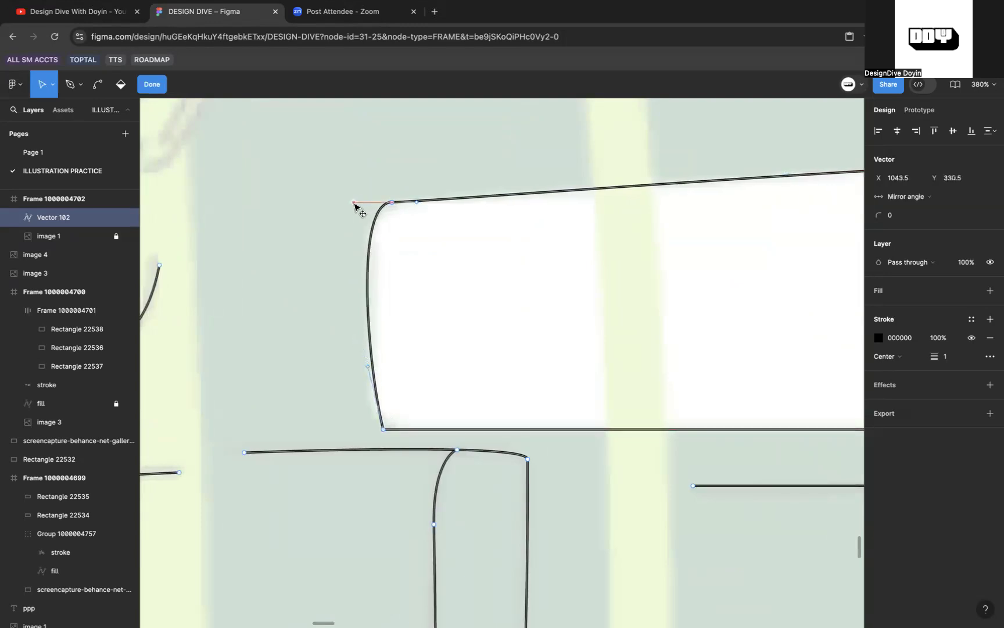
Step: Trace the rear side window from X 1171, Y 238 around a curved corner at X 1314.5, Y 291.5 to X 1327, Y 434
{"action": "scroll", "coordinate": [356, 208], "scroll_direction": "down", "scroll_amount": 5}
{"action": "scroll", "coordinate": [572, 294], "scroll_direction": "right", "scroll_amount": 2}
{"action": "scroll", "coordinate": [572, 294], "scroll_direction": "up", "scroll_amount": 1}
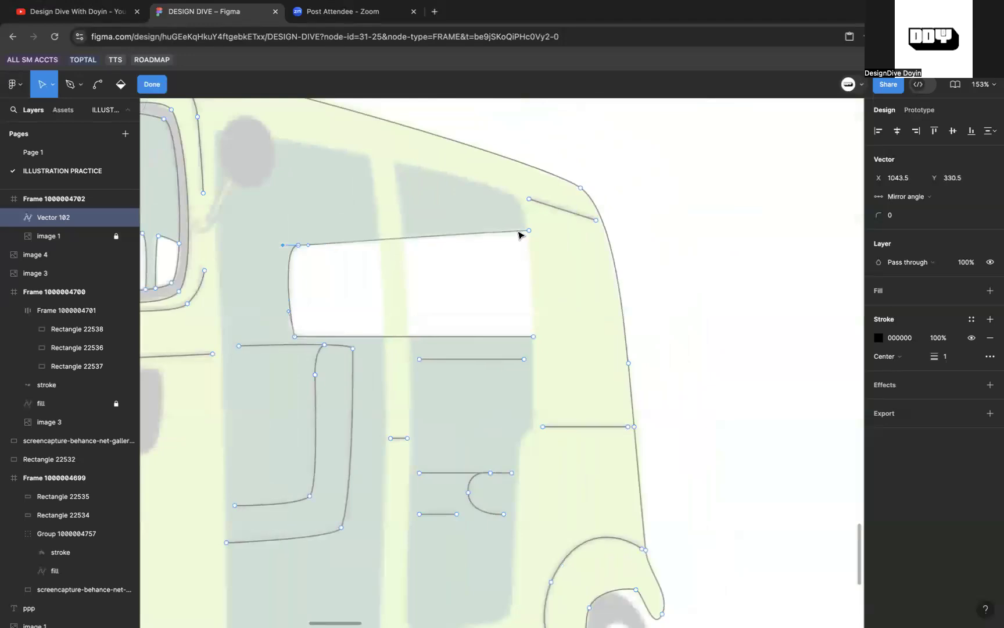
{"action": "scroll", "coordinate": [519, 234], "scroll_direction": "left", "scroll_amount": 3}
{"action": "scroll", "coordinate": [519, 234], "scroll_direction": "up", "scroll_amount": 2}
{"action": "key", "text": "p"}
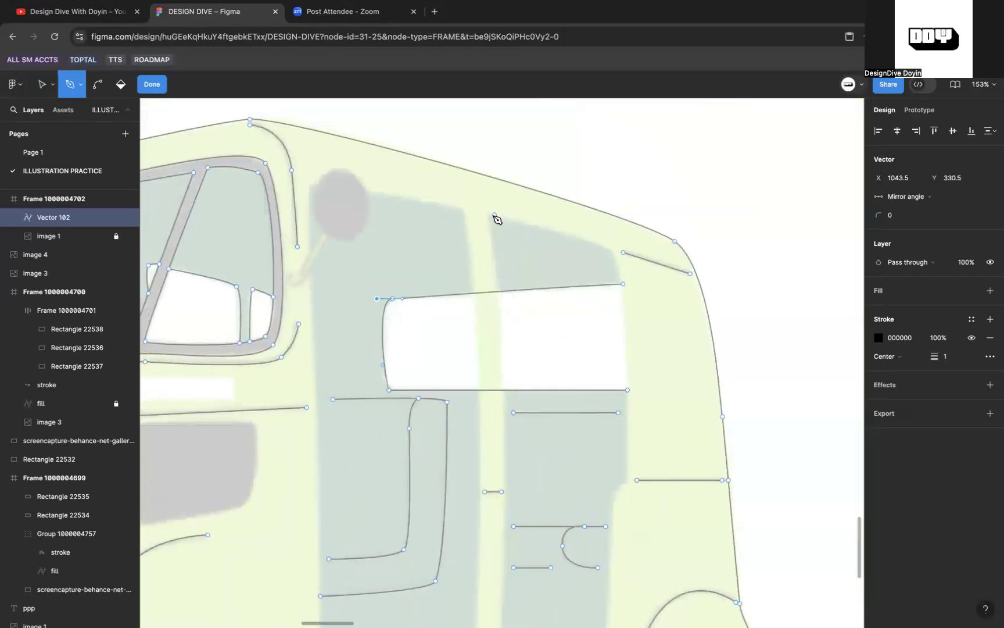
{"action": "left_click", "coordinate": [491, 216]}
{"action": "scroll", "coordinate": [616, 262], "scroll_direction": "up", "scroll_amount": 5, "text": "ctrl"}
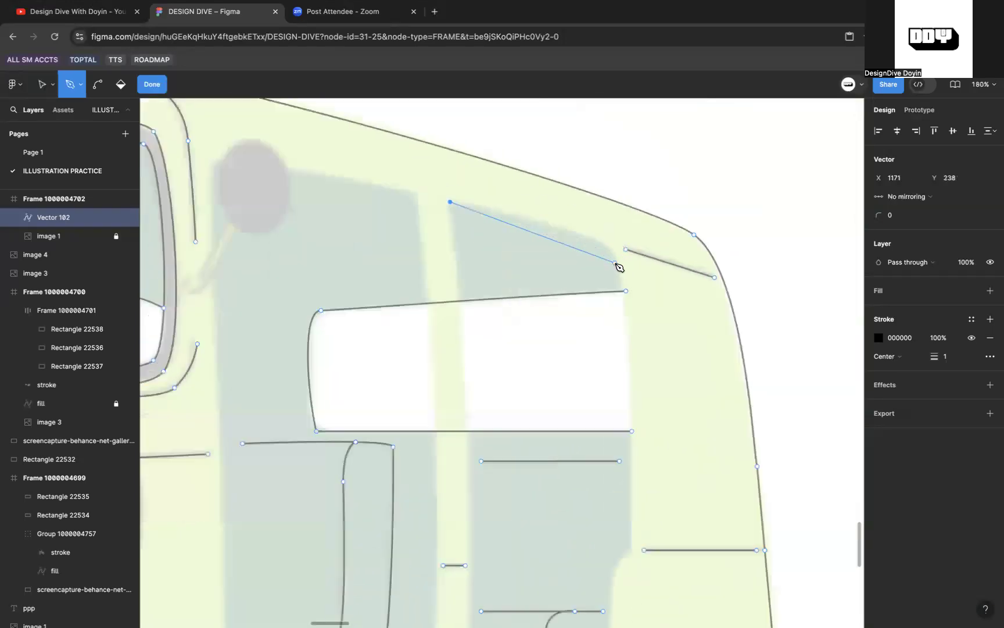
{"action": "left_click_drag", "start_coordinate": [621, 266], "coordinate": [638, 341]}
{"action": "scroll", "coordinate": [627, 331], "scroll_direction": "down", "scroll_amount": 3}
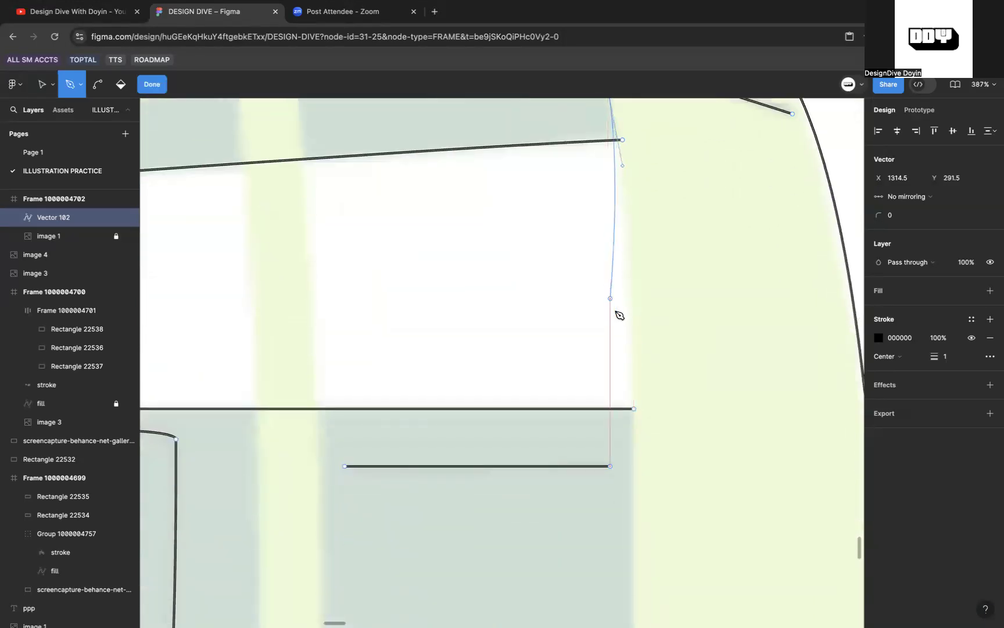
{"action": "left_click", "coordinate": [635, 410]}
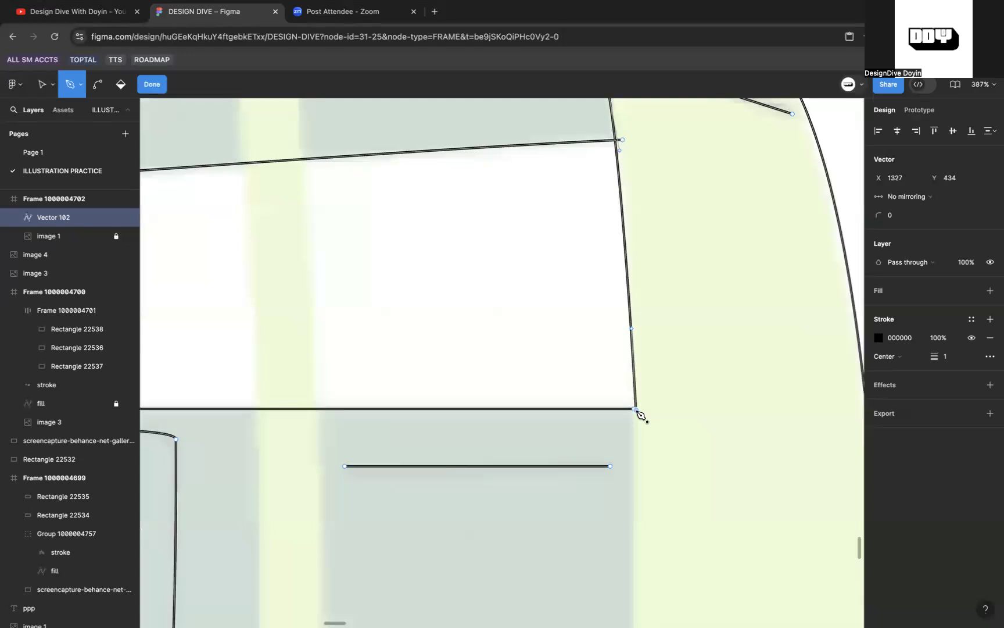
Step: Move the rear end point of the side opening's upper edge onto the window's curved rear edge, at X 1317.69, Y 314
{"action": "scroll", "coordinate": [639, 415], "scroll_direction": "up", "scroll_amount": 5}
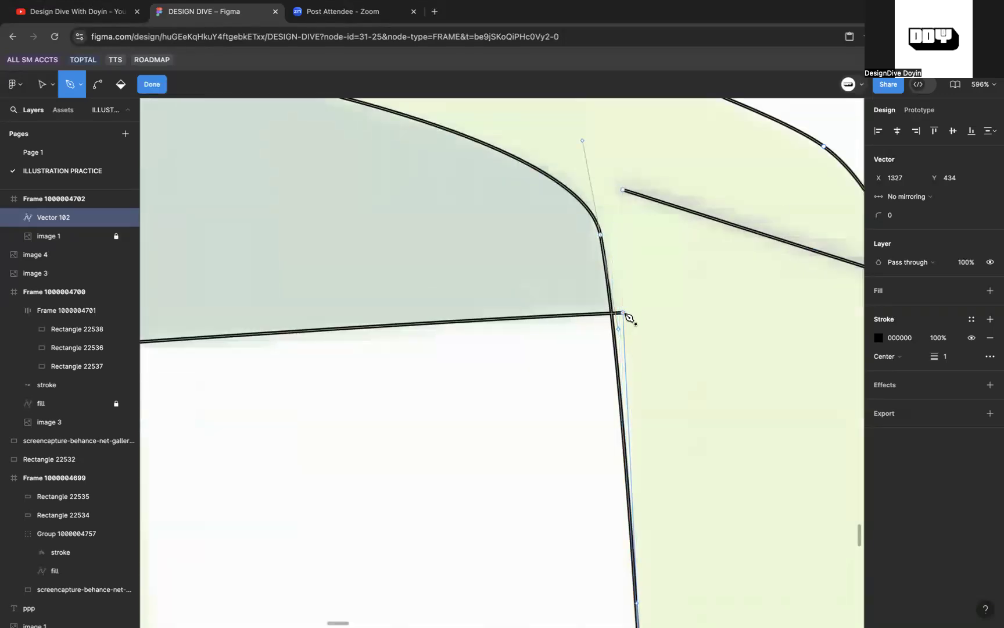
{"action": "key", "text": "Escape"}
{"action": "left_click_drag", "start_coordinate": [622, 313], "coordinate": [617, 316]}
{"action": "scroll", "coordinate": [616, 316], "scroll_direction": "up", "scroll_amount": 10}
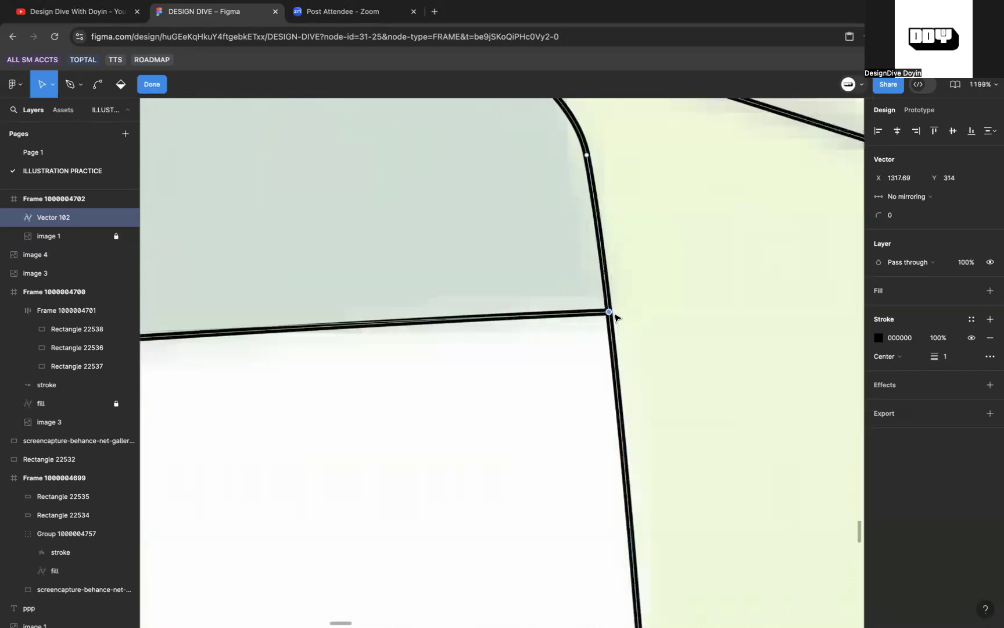
Step: Fine-tune that end point to X 1317.66, Y 313.77 in outline view, restore the normal view and switch to the Paint bucket tool
{"action": "key", "text": "super"}
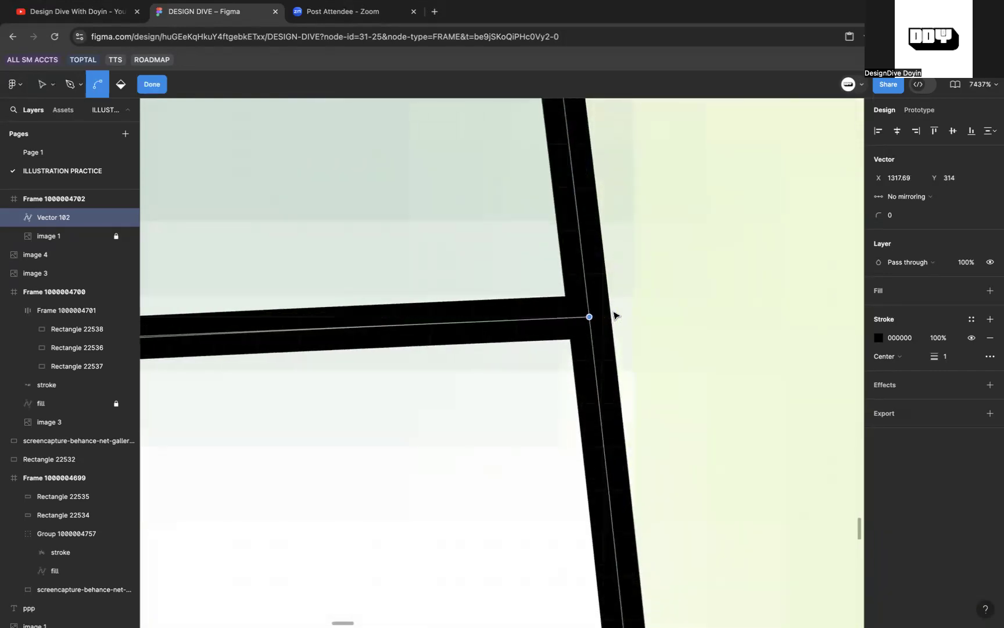
{"action": "key", "text": "super+y"}
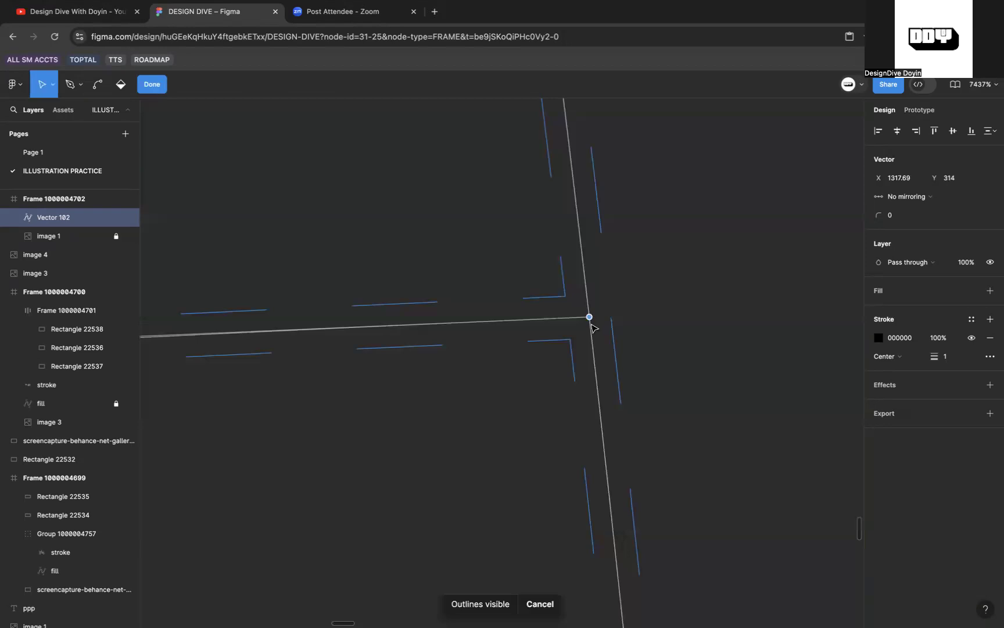
{"action": "mouse_move", "coordinate": [591, 319]}
{"action": "left_mouse_down"}
{"action": "mouse_move", "coordinate": [630, 323]}
{"action": "mouse_move", "coordinate": [476, 335]}
{"action": "mouse_move", "coordinate": [592, 317]}
{"action": "left_mouse_up"}
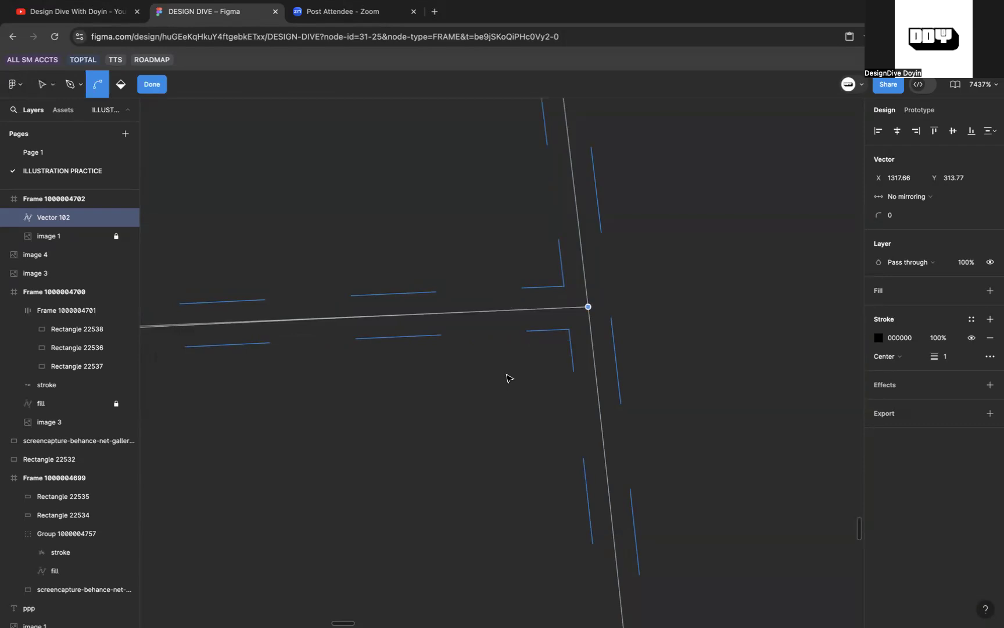
{"action": "key", "text": "super+y"}
{"action": "key", "text": "b"}
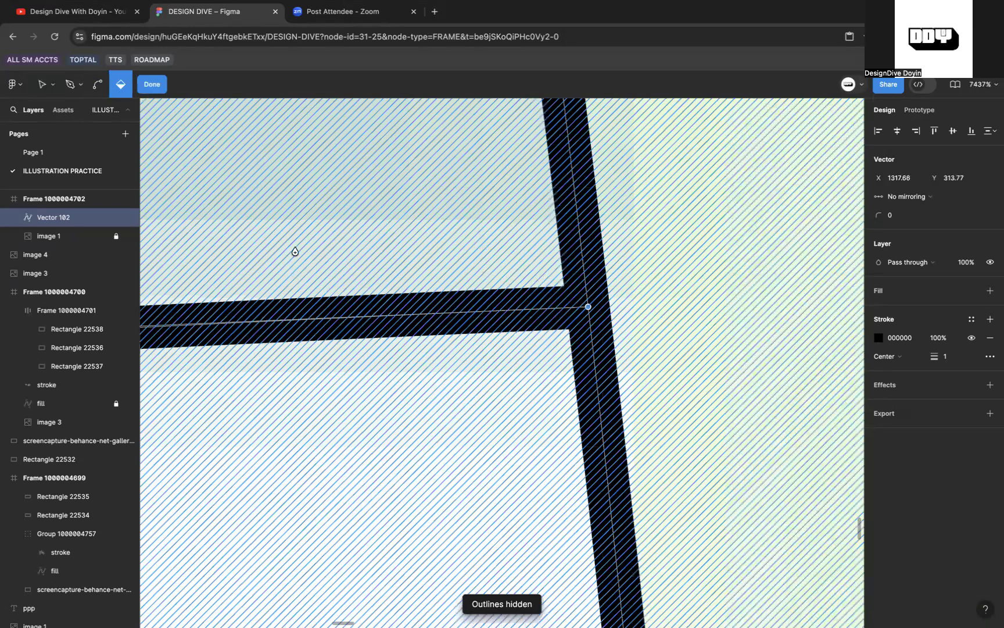
Step: Trace the rear passenger opening's front edge with the Pen tool from its top corner at X 1171, Y 238 to X 1184, Y 750
{"action": "key", "text": "shift+2"}
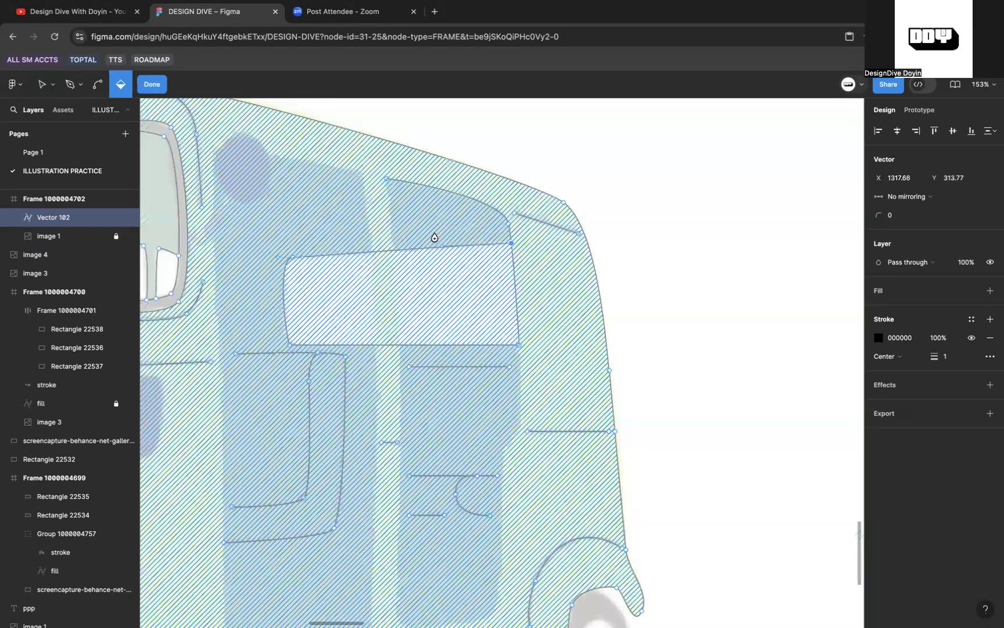
{"action": "scroll", "coordinate": [435, 237], "scroll_direction": "up", "scroll_amount": 2}
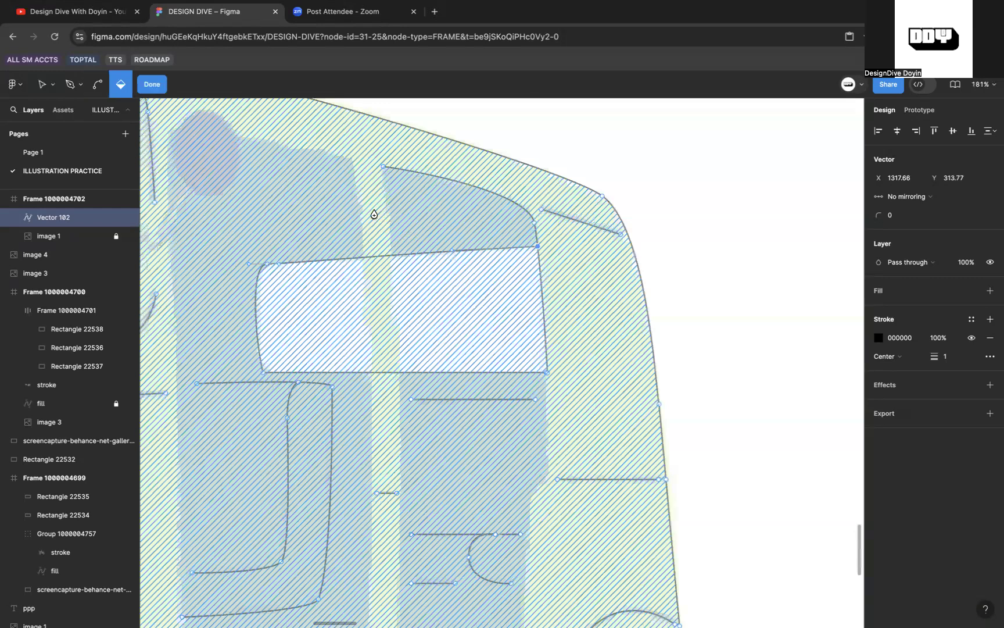
{"action": "key", "text": "p"}
{"action": "scroll", "coordinate": [389, 172], "scroll_direction": "up", "scroll_amount": 3}
{"action": "left_click", "coordinate": [379, 164]}
{"action": "scroll", "coordinate": [381, 165], "scroll_direction": "down", "scroll_amount": 4}
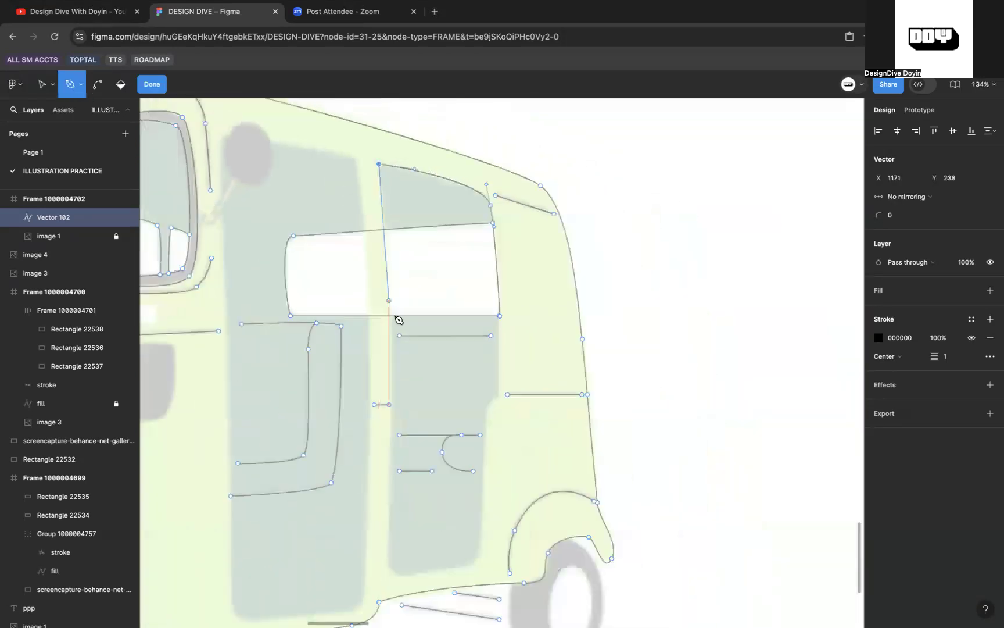
{"action": "left_click", "coordinate": [390, 562]}
{"action": "left_click_drag", "start_coordinate": [386, 581], "coordinate": [379, 588]}
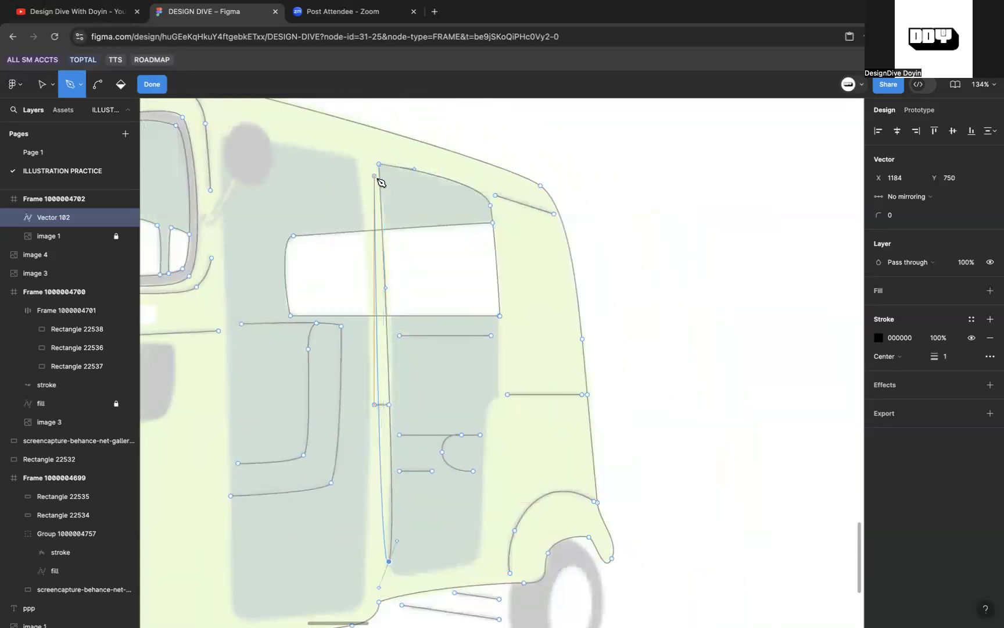
{"action": "key", "text": "Escape"}
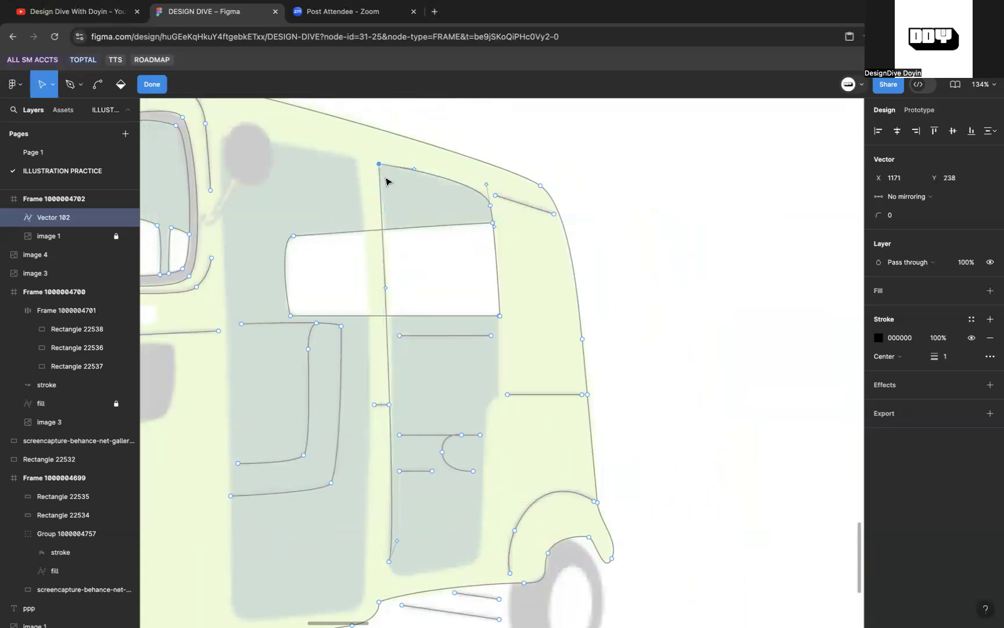
Step: Refine that front edge's curve by setting its handles at X 1193, Y 394.5 and X 1184, Y 725.5
{"action": "scroll", "coordinate": [386, 181], "scroll_direction": "up", "scroll_amount": 3}
{"action": "left_click_drag", "start_coordinate": [424, 166], "coordinate": [393, 140]}
{"action": "scroll", "coordinate": [383, 164], "scroll_direction": "down", "scroll_amount": 5}
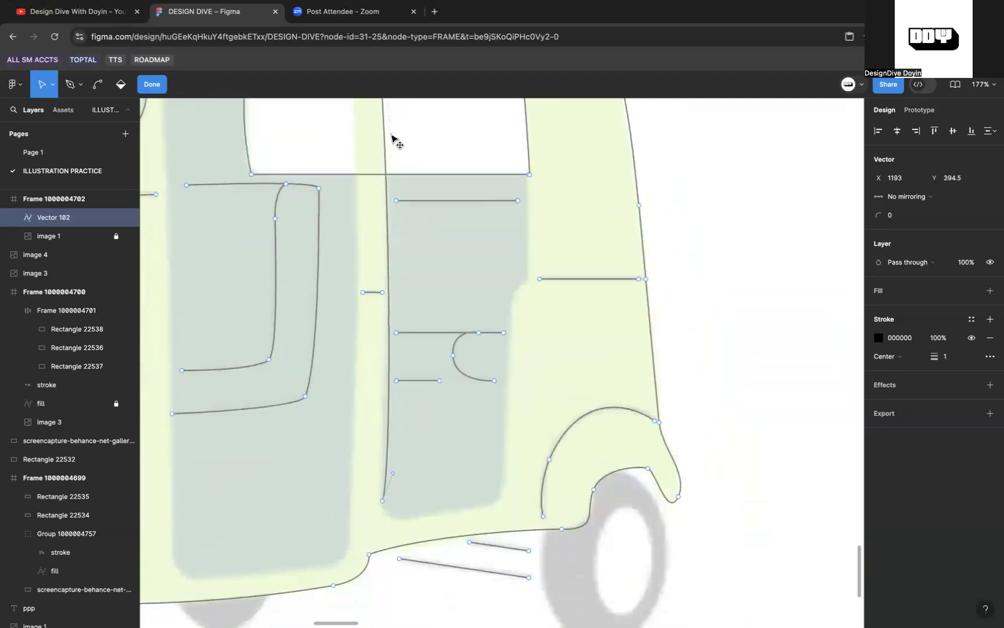
{"action": "left_click_drag", "start_coordinate": [391, 472], "coordinate": [383, 476]}
{"action": "scroll", "coordinate": [385, 476], "scroll_direction": "down", "scroll_amount": 2}
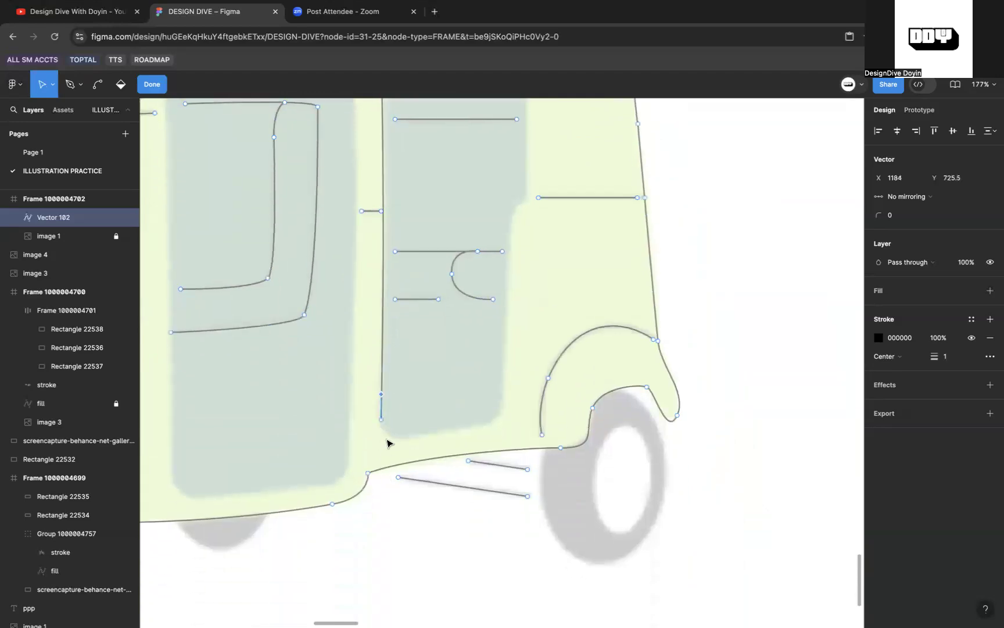
Step: Extend the path around the rear opening's bottom through X 1239.5, Y 761.5 to the lower rear corner at X 1297.5, Y 746
{"action": "key", "text": "p"}
{"action": "left_click", "coordinate": [381, 419]}
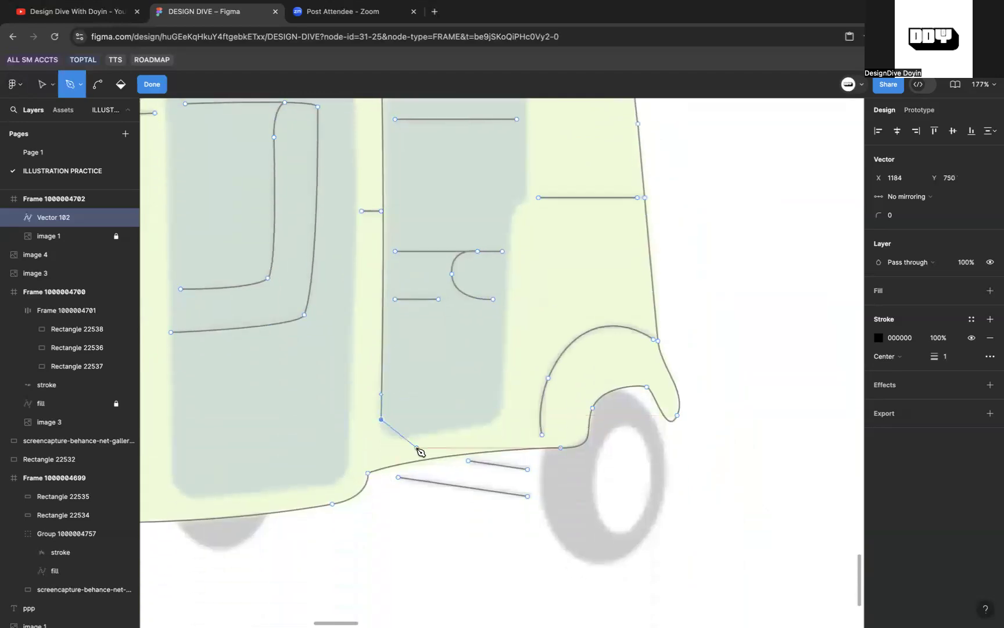
{"action": "scroll", "coordinate": [421, 451], "scroll_direction": "up", "scroll_amount": 5}
{"action": "left_click_drag", "start_coordinate": [438, 431], "coordinate": [535, 402]}
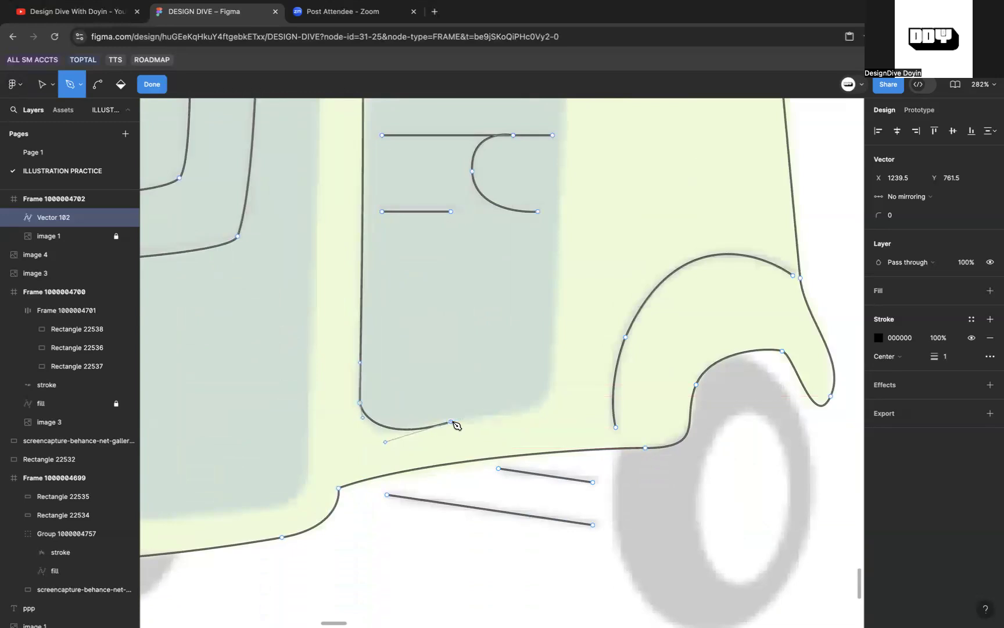
{"action": "left_click_drag", "start_coordinate": [545, 396], "coordinate": [554, 375]}
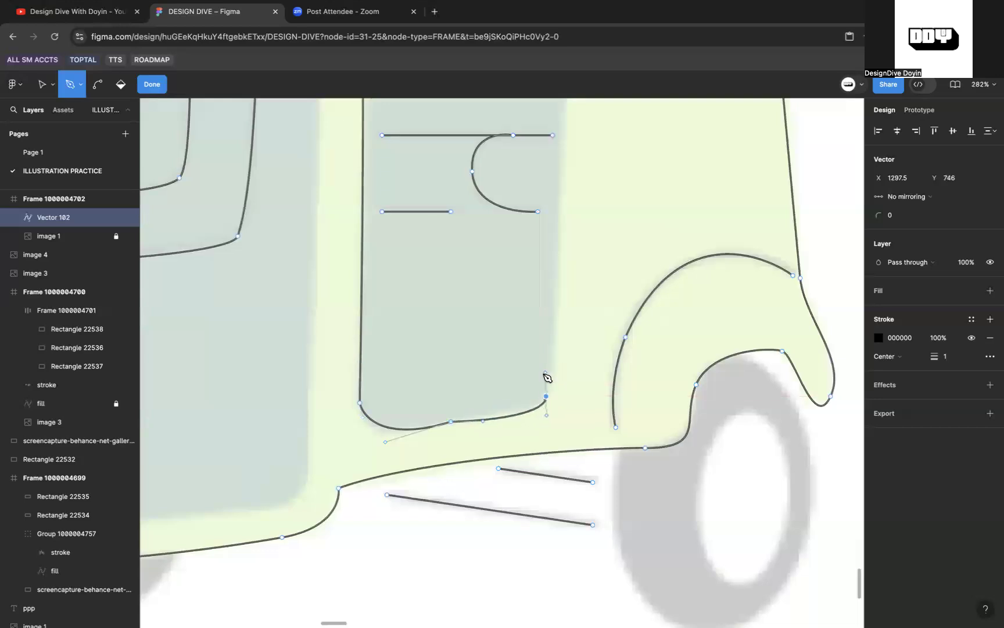
Step: Adjust the bottom edge's curvature by setting handles at X 1264, Y 756.5 and X 1186, Y 761.5
{"action": "scroll", "coordinate": [498, 405], "scroll_direction": "up", "scroll_amount": 3}
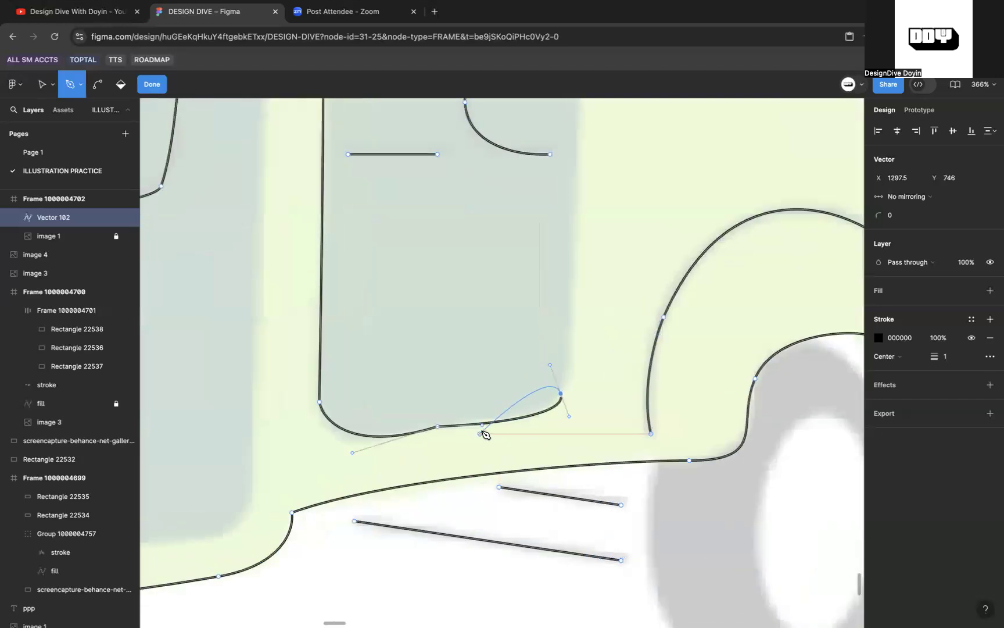
{"action": "left_click_drag", "start_coordinate": [483, 425], "coordinate": [491, 416]}
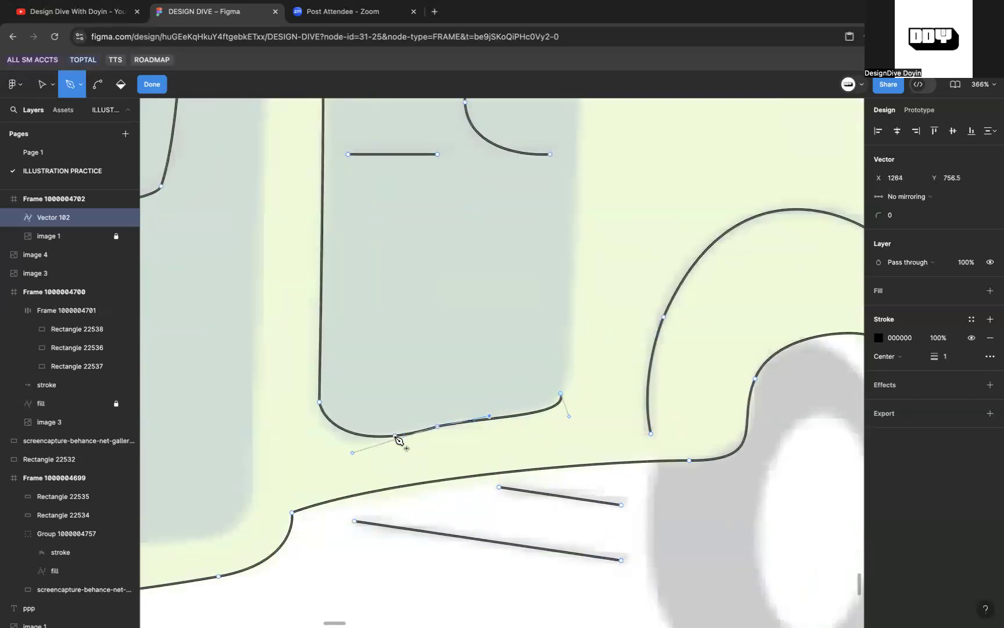
{"action": "left_click_drag", "start_coordinate": [351, 459], "coordinate": [325, 431]}
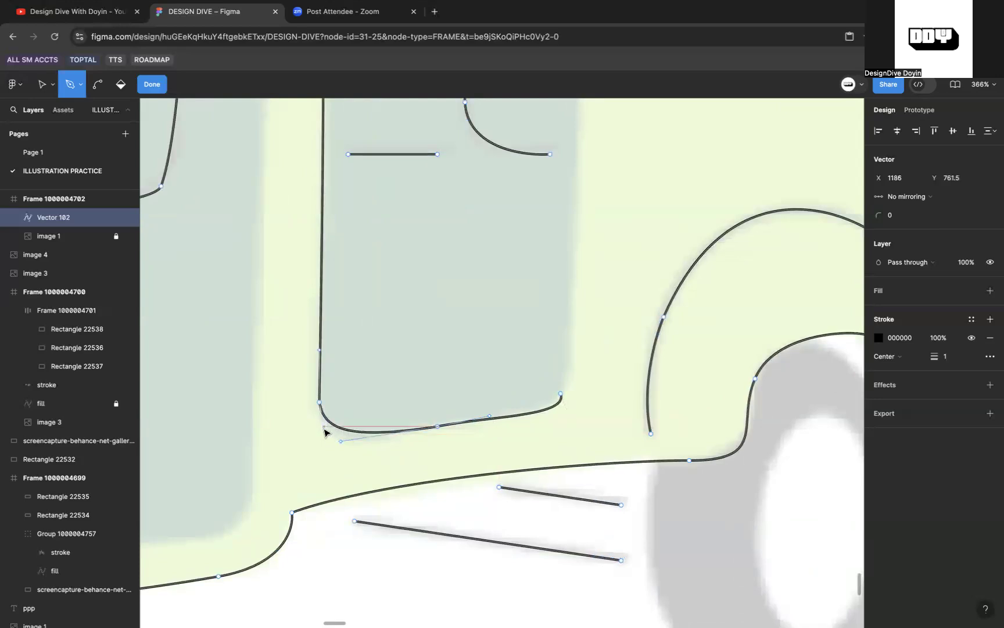
Step: Move the bottom edge's rear end point to X 1300.5, Y 738 and smooth its middle point with mirrored-angle handles, one at X 1194, Y 768.5
{"action": "scroll", "coordinate": [325, 432], "scroll_direction": "up", "scroll_amount": 3}
{"action": "scroll", "coordinate": [493, 460], "scroll_direction": "right", "scroll_amount": 5}
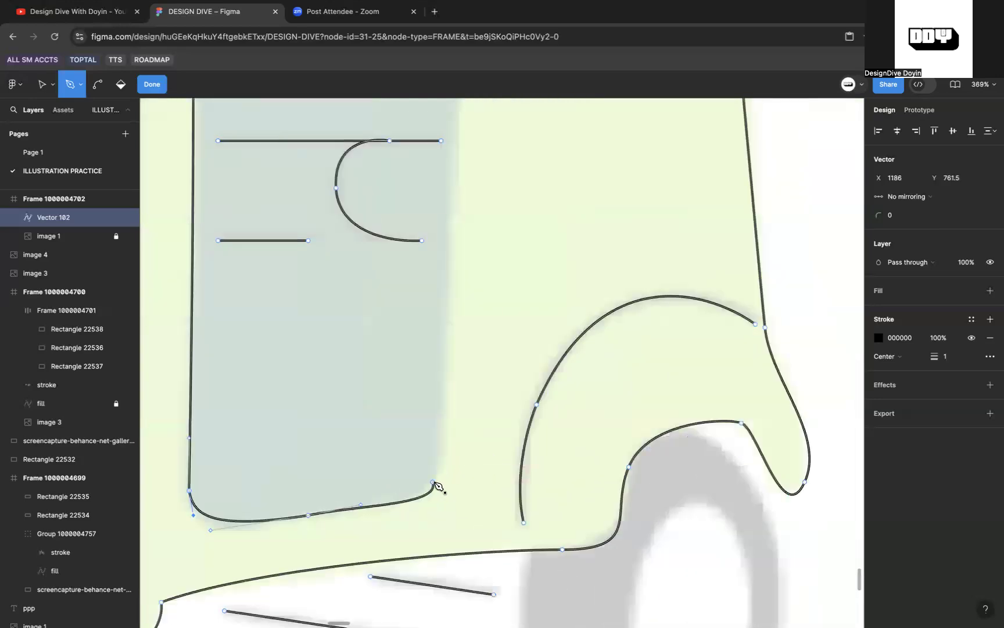
{"action": "key", "text": "v"}
{"action": "left_click_drag", "start_coordinate": [433, 482], "coordinate": [439, 474]}
{"action": "left_click_drag", "start_coordinate": [359, 508], "coordinate": [440, 468]}
{"action": "left_click", "coordinate": [212, 530]}
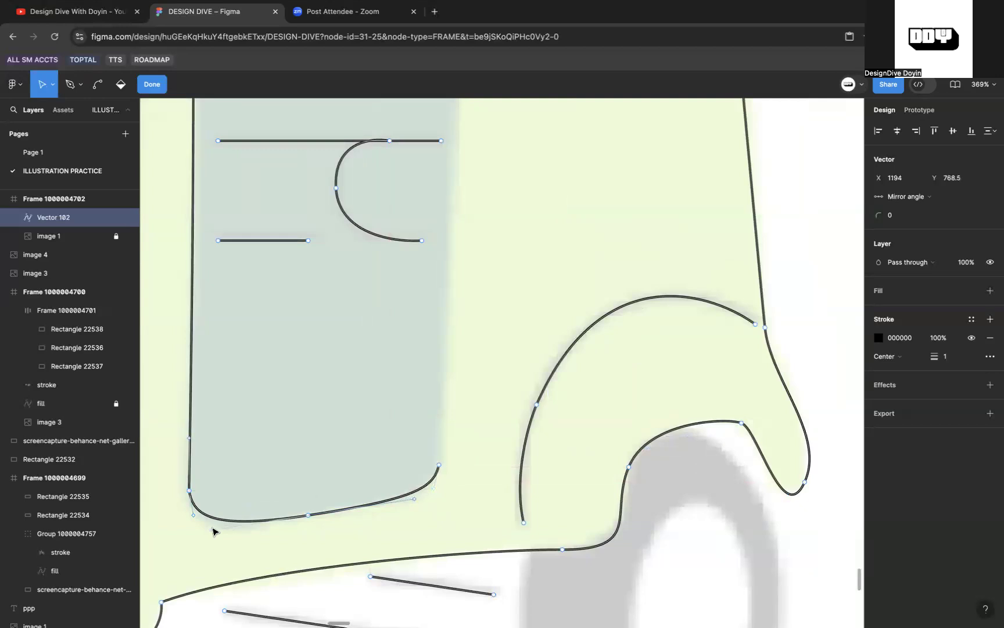
{"action": "scroll", "coordinate": [213, 531], "scroll_direction": "down", "scroll_amount": 3}
{"action": "scroll", "coordinate": [256, 521], "scroll_direction": "up", "scroll_amount": 5}
{"action": "scroll", "coordinate": [406, 465], "scroll_direction": "down", "scroll_amount": 5}
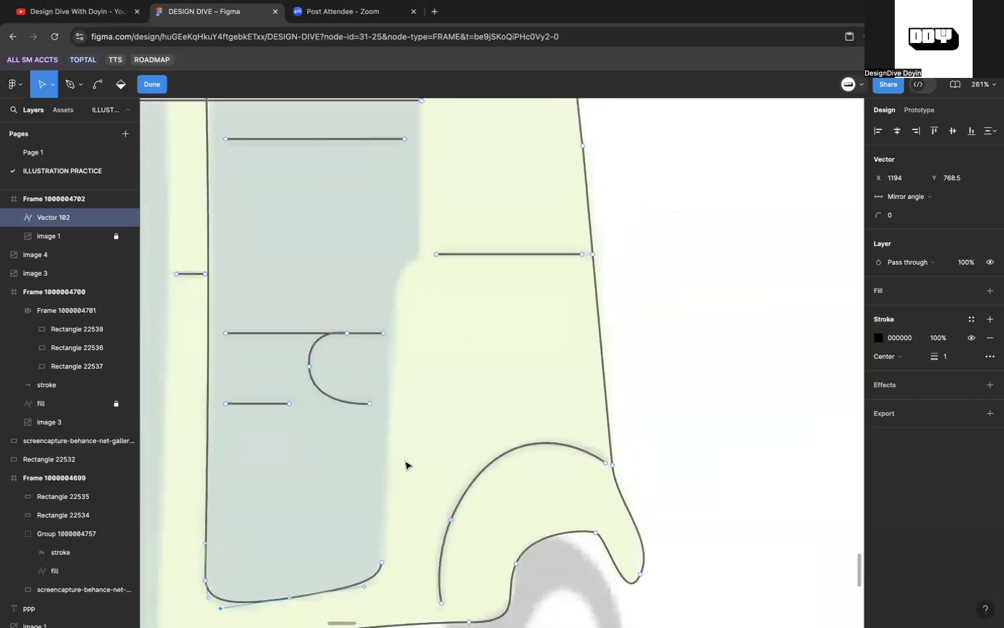
Step: Trace the rear opening's back edge upward through a curved bend at X 1319, Y 540 to the window's lower rear corner
{"action": "key", "text": "p"}
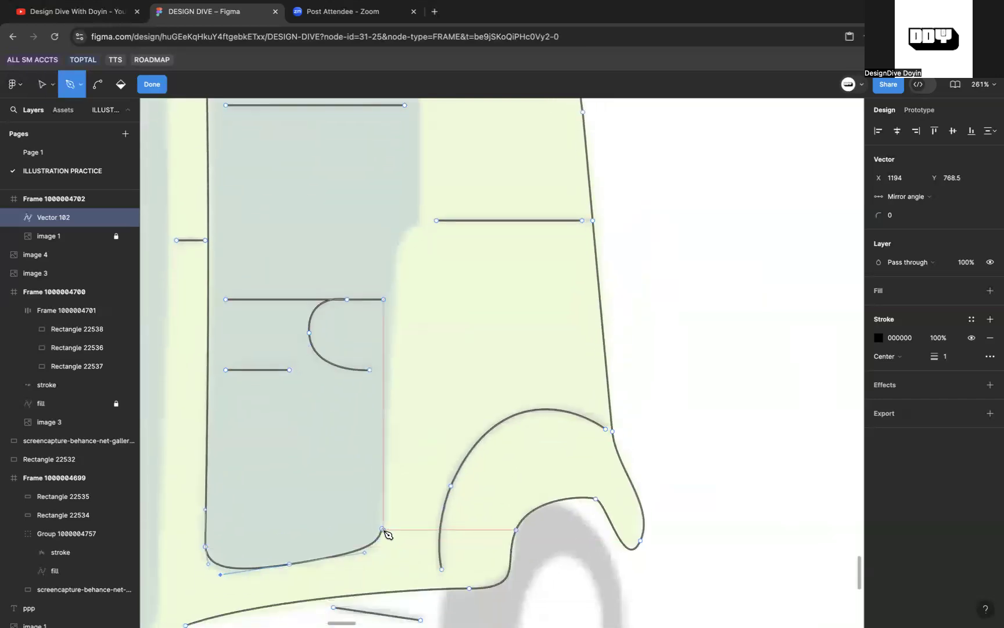
{"action": "left_click", "coordinate": [382, 529]}
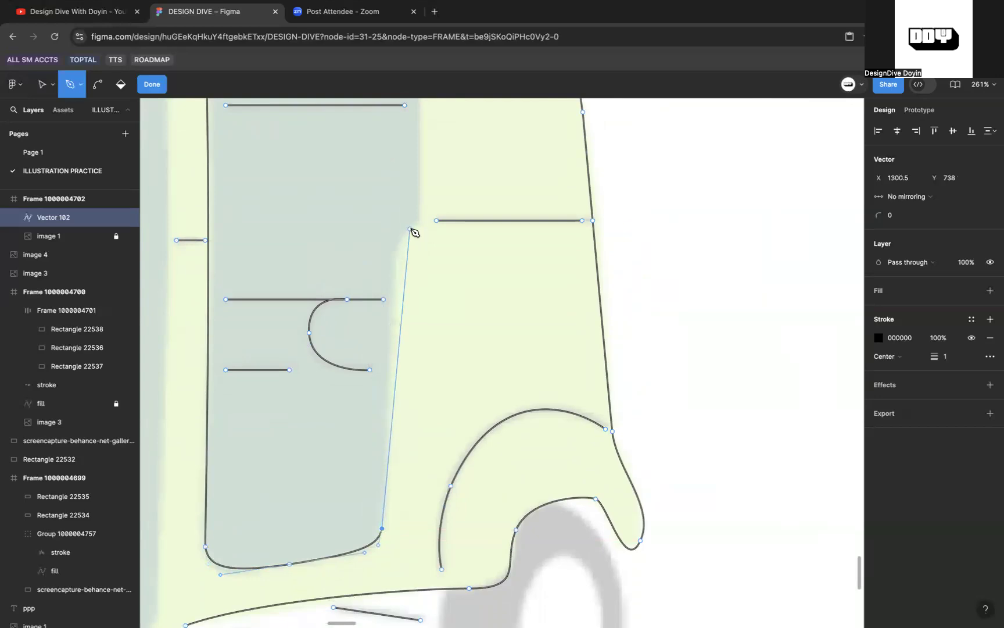
{"action": "left_click_drag", "start_coordinate": [410, 228], "coordinate": [437, 207]}
{"action": "scroll", "coordinate": [433, 215], "scroll_direction": "up", "scroll_amount": 6}
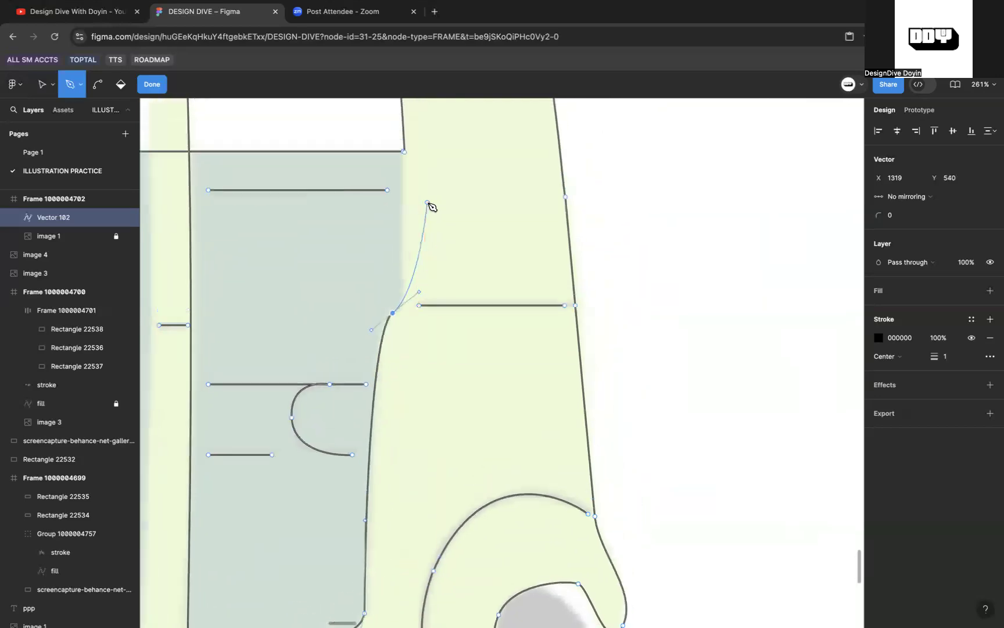
{"action": "left_click", "coordinate": [382, 231]}
{"action": "key", "text": "Escape"}
Step: Refine the back edge's bend by moving its point to X 1320.5, Y 538 and setting handles at X 1301.5, Y 550 and X 1327, Y 534
{"action": "left_click", "coordinate": [370, 393]}
{"action": "left_click_drag", "start_coordinate": [393, 380], "coordinate": [343, 411]}
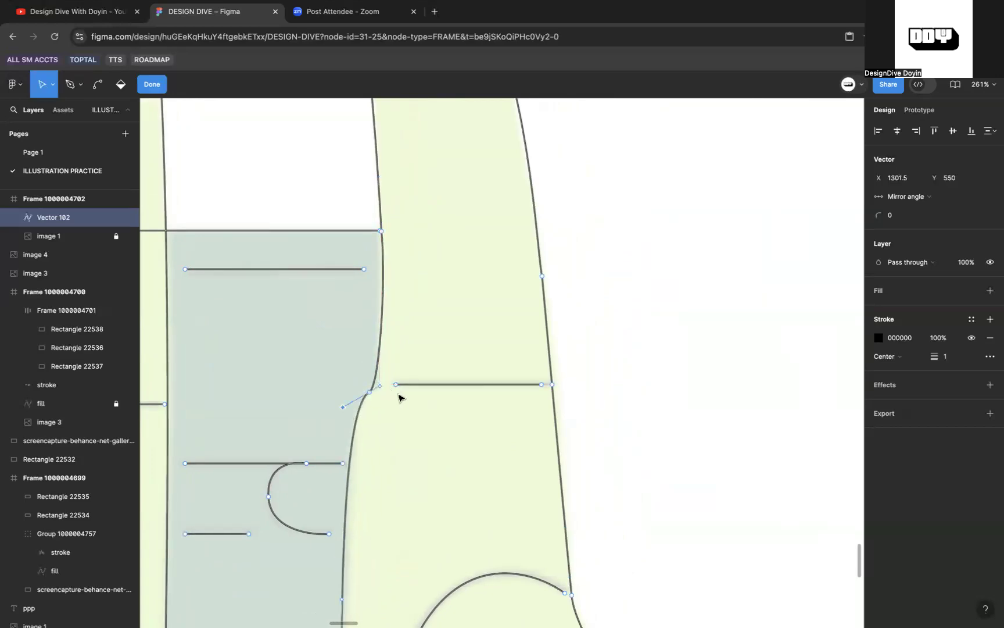
{"action": "scroll", "coordinate": [372, 385], "scroll_direction": "up", "scroll_amount": 10}
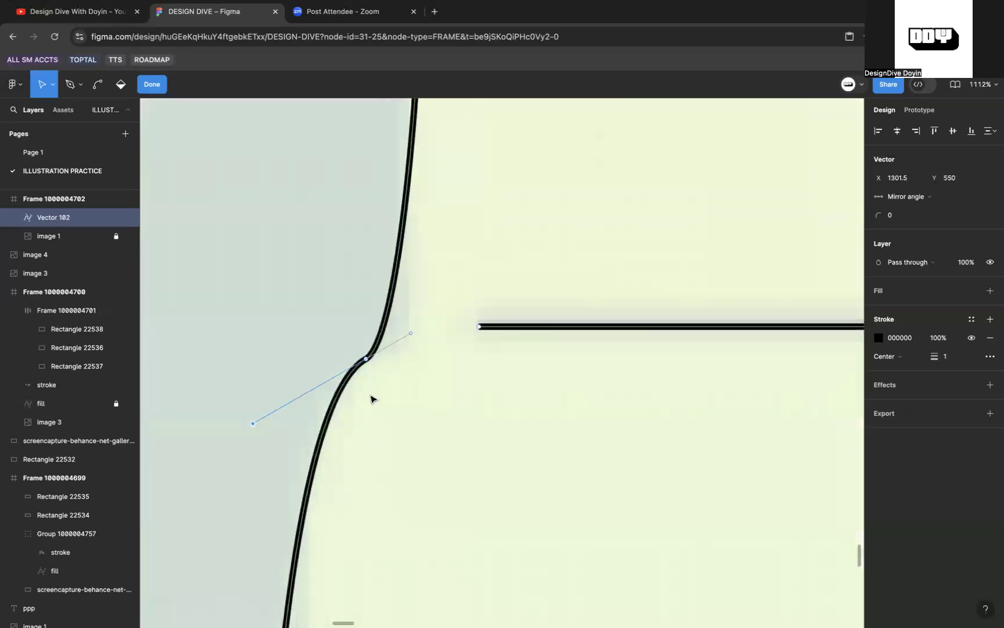
{"action": "left_click_drag", "start_coordinate": [372, 357], "coordinate": [376, 346]}
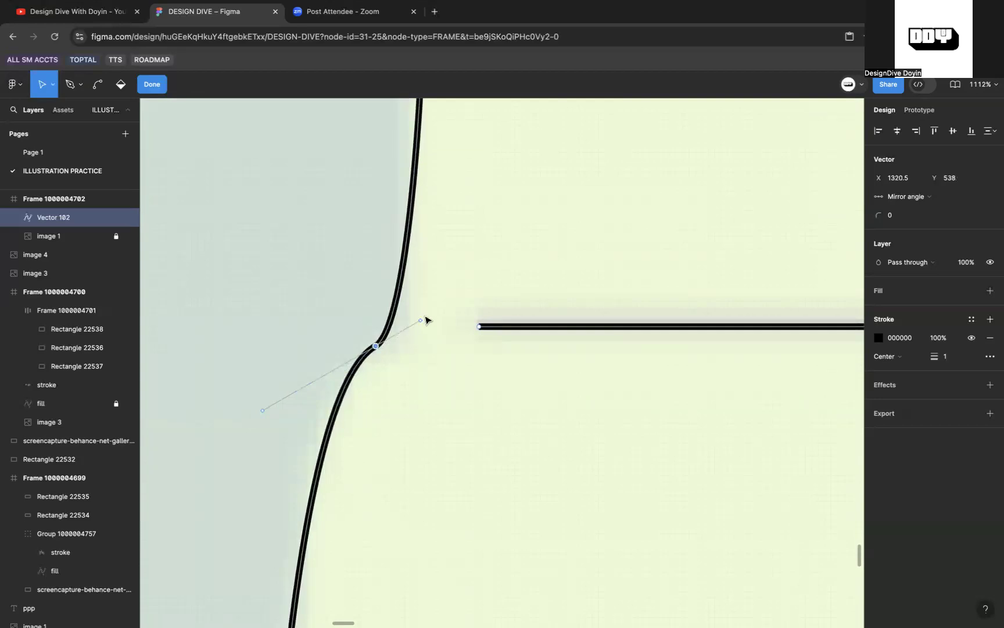
{"action": "mouse_move", "coordinate": [420, 321]}
{"action": "left_mouse_down"}
{"action": "mouse_move", "coordinate": [431, 310]}
{"action": "mouse_move", "coordinate": [417, 320]}
{"action": "left_mouse_up"}
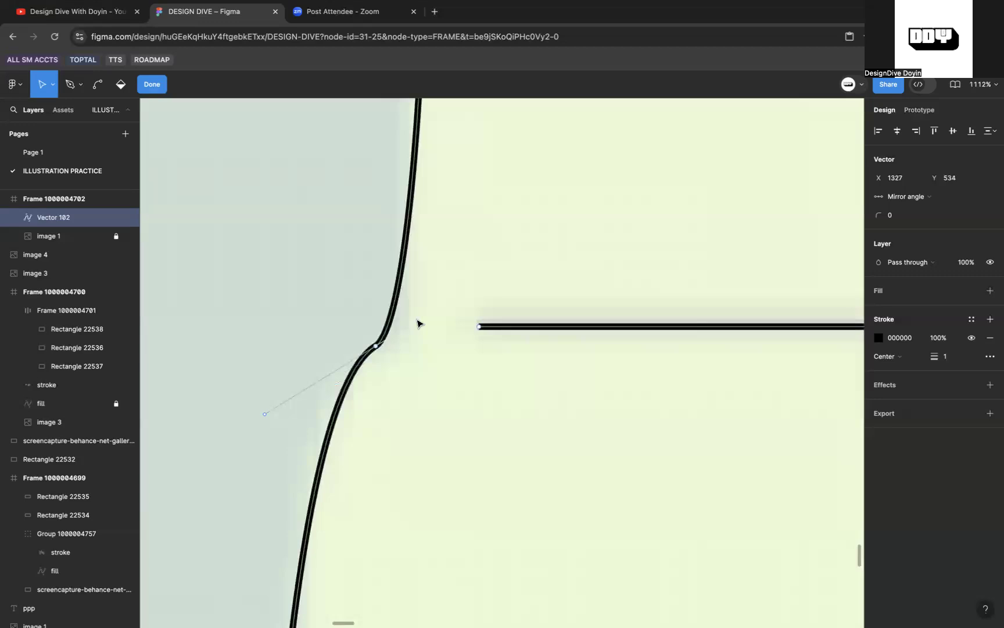
{"action": "scroll", "coordinate": [419, 322], "scroll_direction": "down", "scroll_amount": 10}
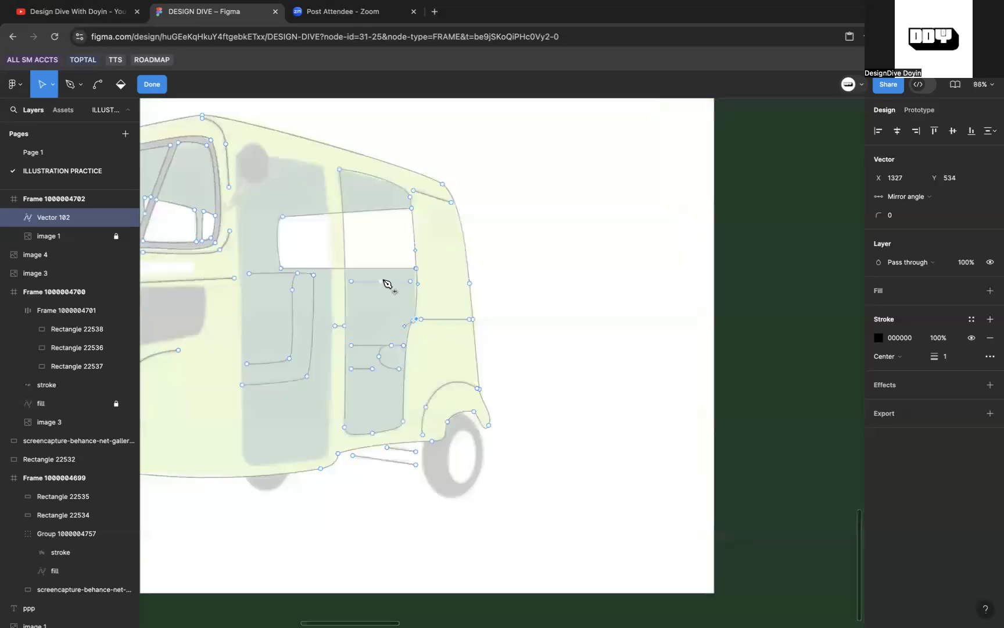
Step: Trace the front door opening's upper edge to a curved front corner at X 970, Y 204.5 and remove that corner's outgoing handle
{"action": "scroll", "coordinate": [369, 343], "scroll_direction": "left", "scroll_amount": 3}
{"action": "scroll", "coordinate": [378, 260], "scroll_direction": "up", "scroll_amount": 5}
{"action": "scroll", "coordinate": [457, 259], "scroll_direction": "up", "scroll_amount": 2}
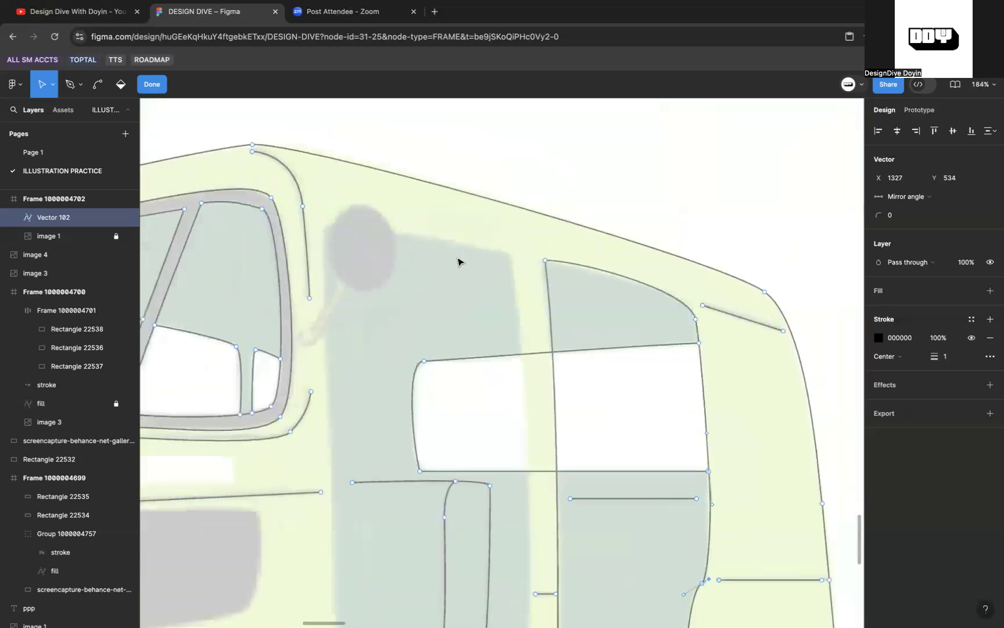
{"action": "key", "text": "p"}
{"action": "left_click", "coordinate": [508, 257]}
{"action": "left_click_drag", "start_coordinate": [327, 227], "coordinate": [302, 244]}
{"action": "scroll", "coordinate": [299, 243], "scroll_direction": "down", "scroll_amount": 5}
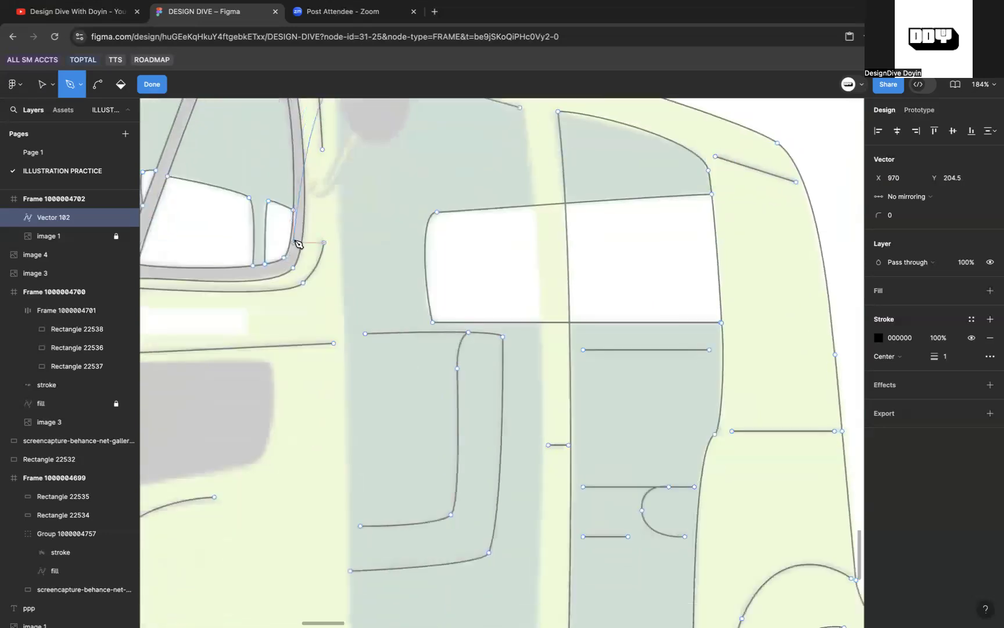
{"action": "scroll", "coordinate": [347, 377], "scroll_direction": "down", "scroll_amount": 3}
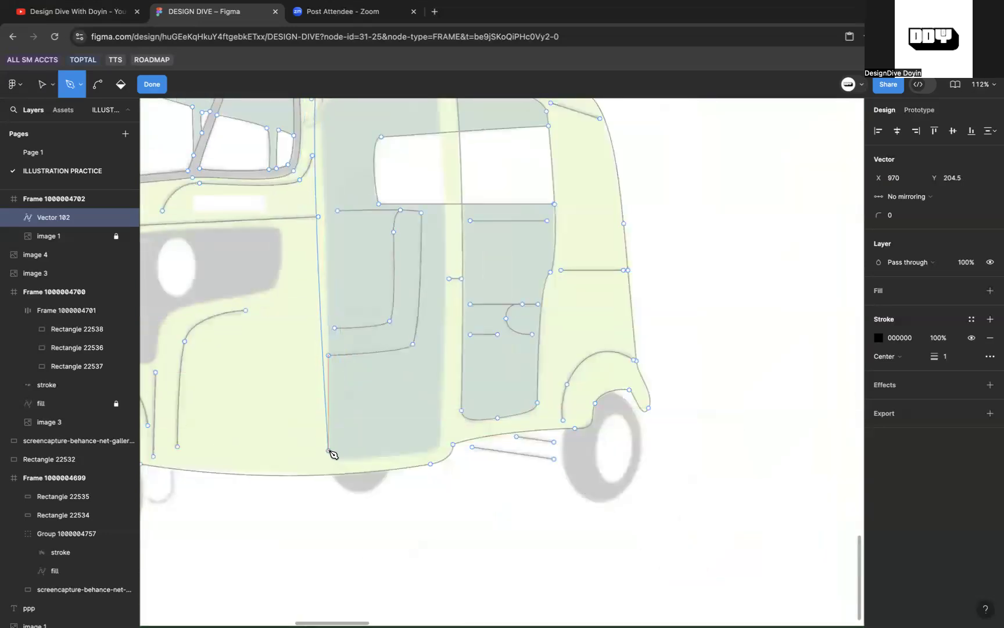
{"action": "scroll", "coordinate": [332, 456], "scroll_direction": "up", "scroll_amount": 3}
{"action": "scroll", "coordinate": [334, 487], "scroll_direction": "up", "scroll_amount": 5}
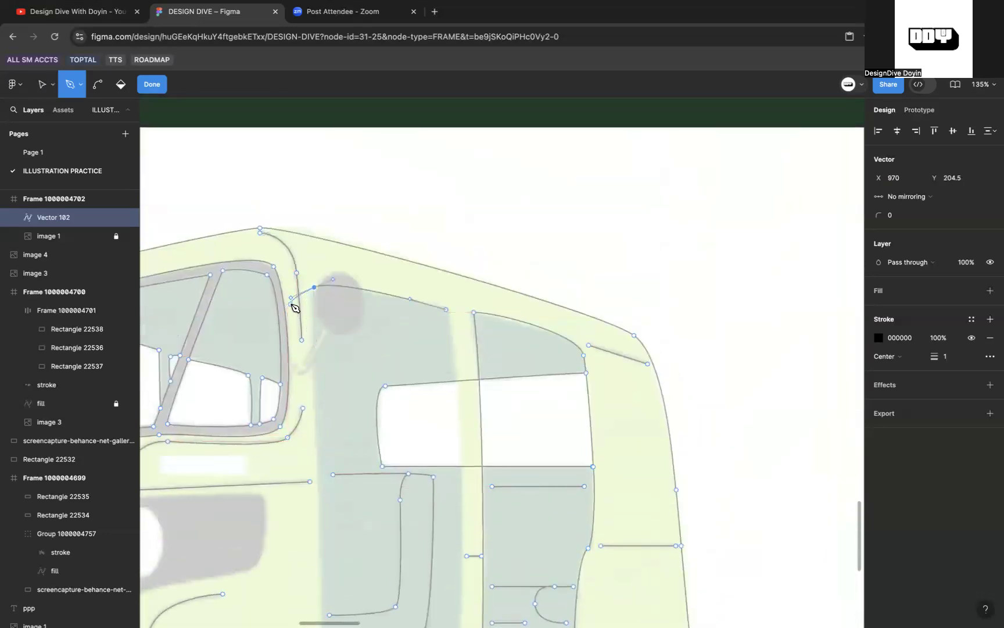
{"action": "left_click", "coordinate": [291, 300], "text": "super"}
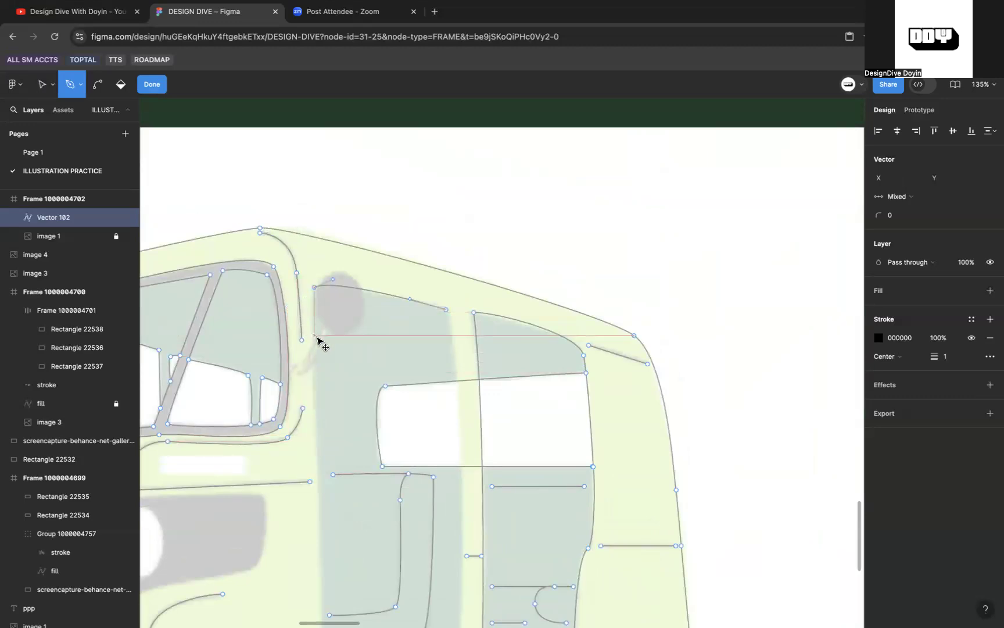
Step: Trace the front door opening's front edge down to X 980, Y 806 and curve onto the bottom edge at X 1035.5, Y 824.5
{"action": "scroll", "coordinate": [317, 552], "scroll_direction": "down", "scroll_amount": 5}
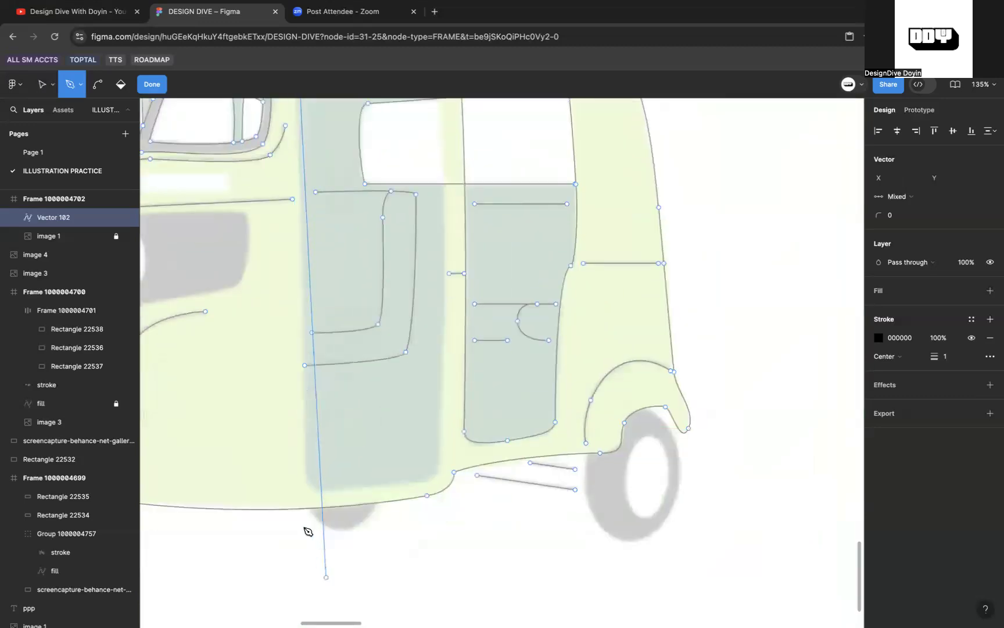
{"action": "left_click", "coordinate": [305, 475]}
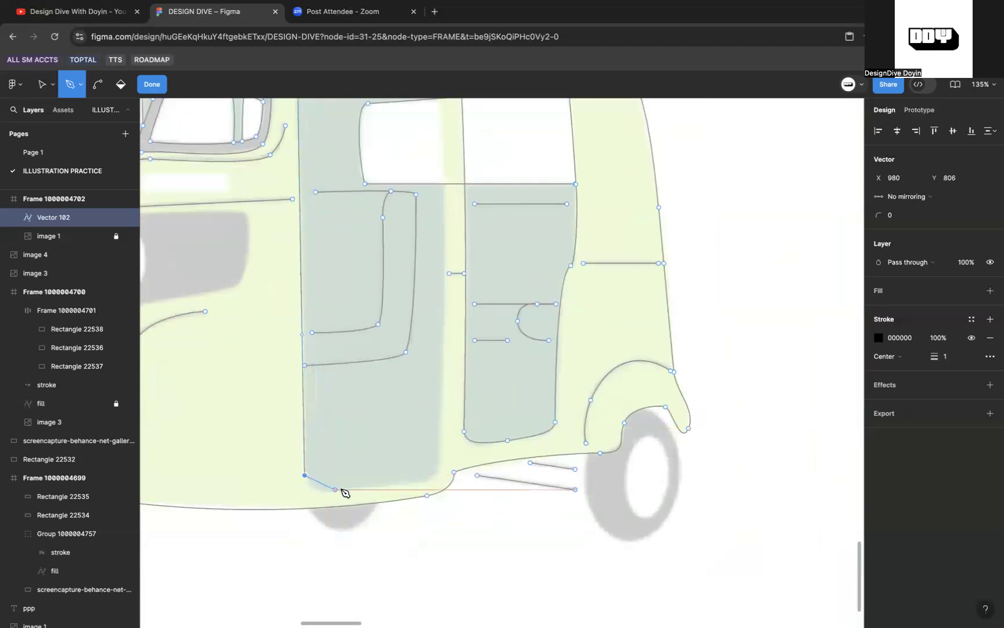
{"action": "left_click_drag", "start_coordinate": [347, 489], "coordinate": [387, 488]}
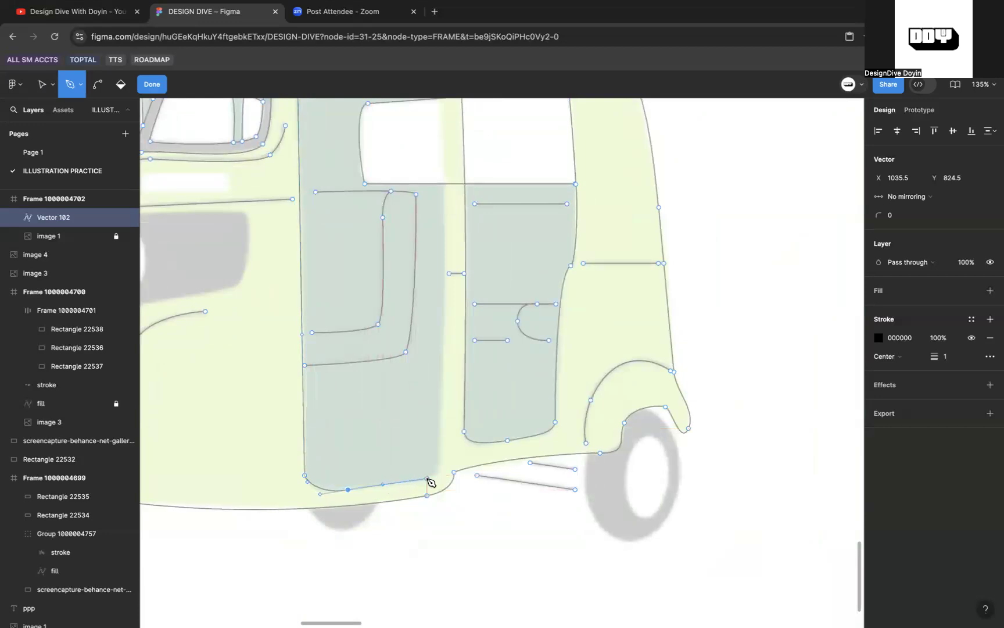
Step: Trace the front door opening's curved lower rear corner to X 1152, Y 796 and its rear edge up to X 1159, Y 434
{"action": "scroll", "coordinate": [430, 482], "scroll_direction": "up", "scroll_amount": 5}
{"action": "left_click", "coordinate": [423, 482]}
{"action": "left_click_drag", "start_coordinate": [458, 450], "coordinate": [460, 428]}
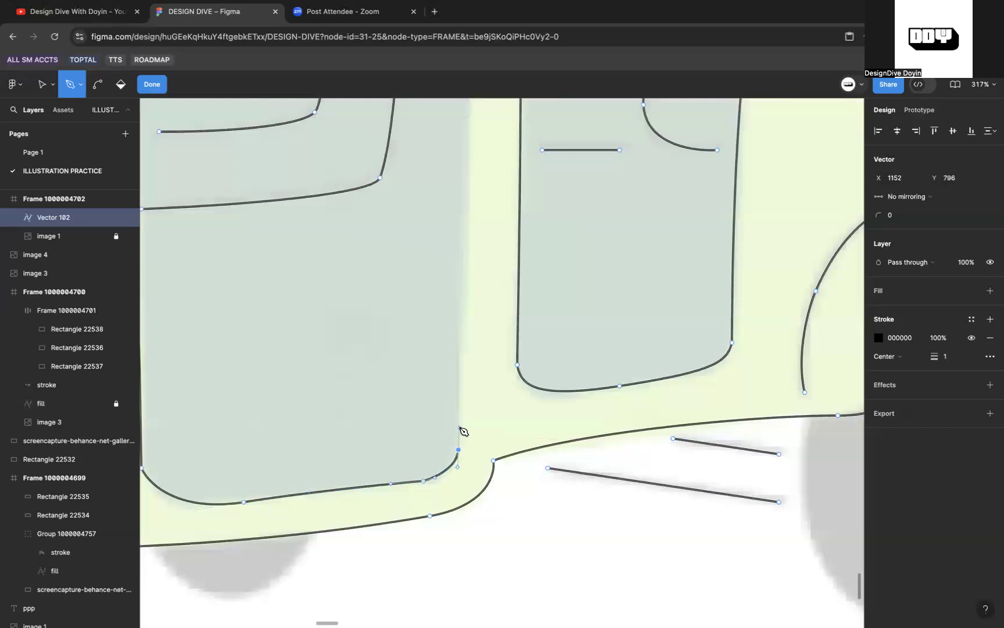
{"action": "scroll", "coordinate": [463, 426], "scroll_direction": "down", "scroll_amount": 4}
{"action": "scroll", "coordinate": [462, 425], "scroll_direction": "up", "scroll_amount": 5}
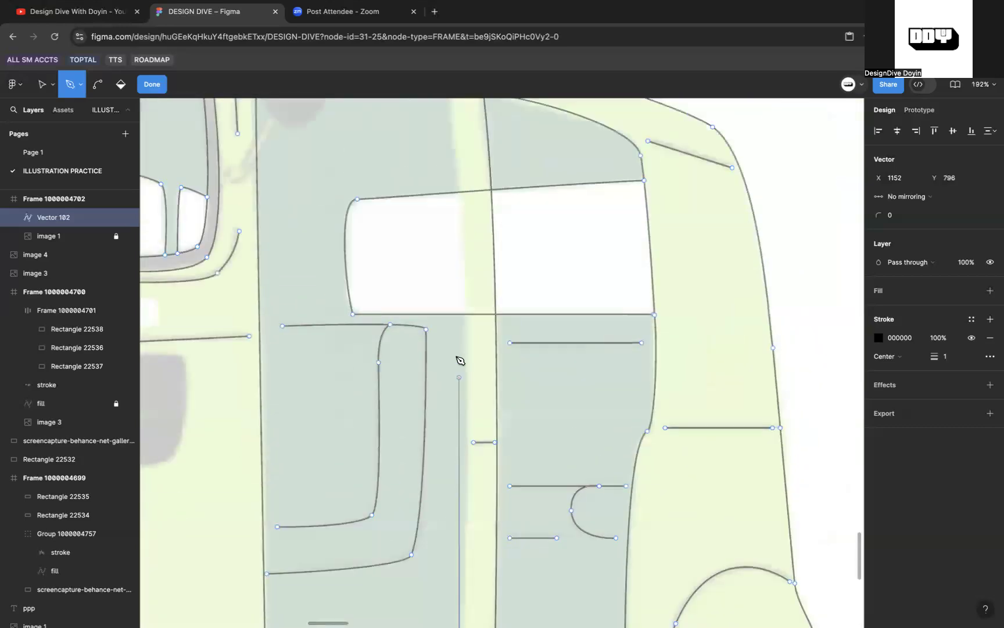
{"action": "scroll", "coordinate": [467, 367], "scroll_direction": "down", "scroll_amount": 3}
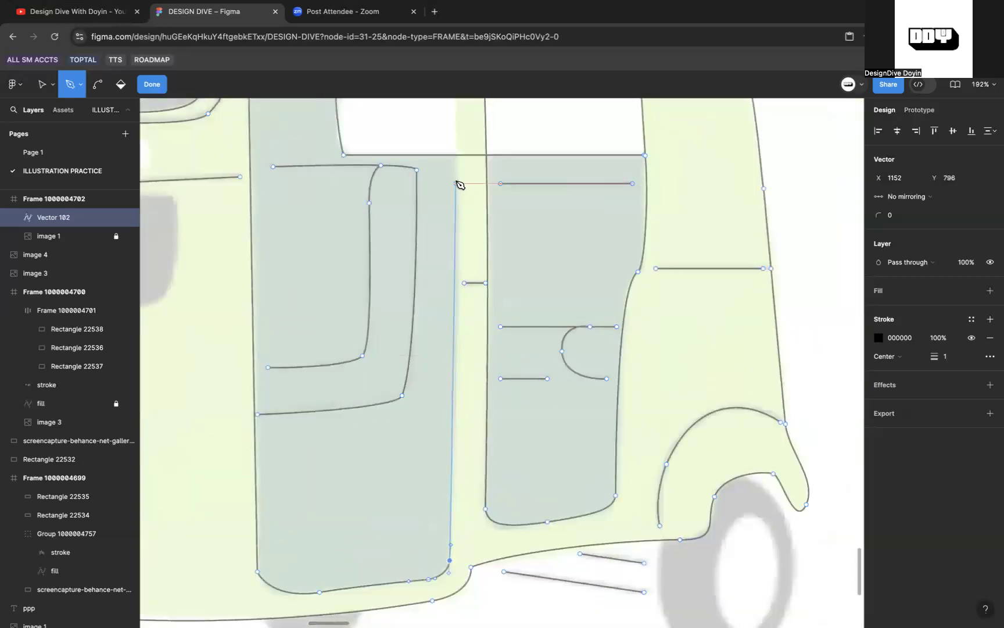
{"action": "left_click", "coordinate": [459, 160]}
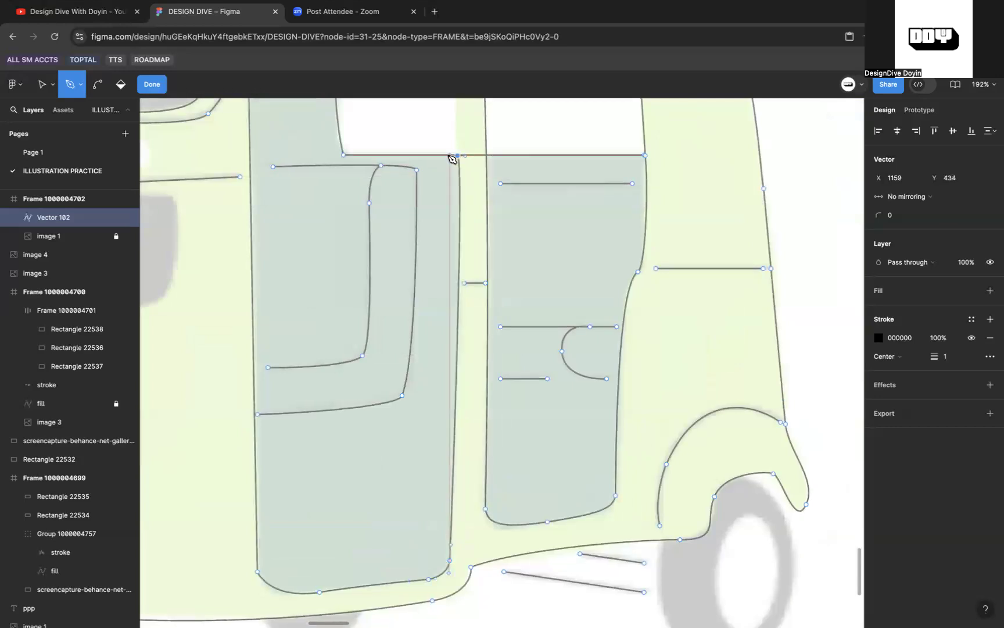
Step: Continue the front door opening's rear edge in a slight curve to its upper rear corner, closing the outline
{"action": "scroll", "coordinate": [456, 153], "scroll_direction": "up", "scroll_amount": 5}
{"action": "scroll", "coordinate": [457, 152], "scroll_direction": "left", "scroll_amount": 2}
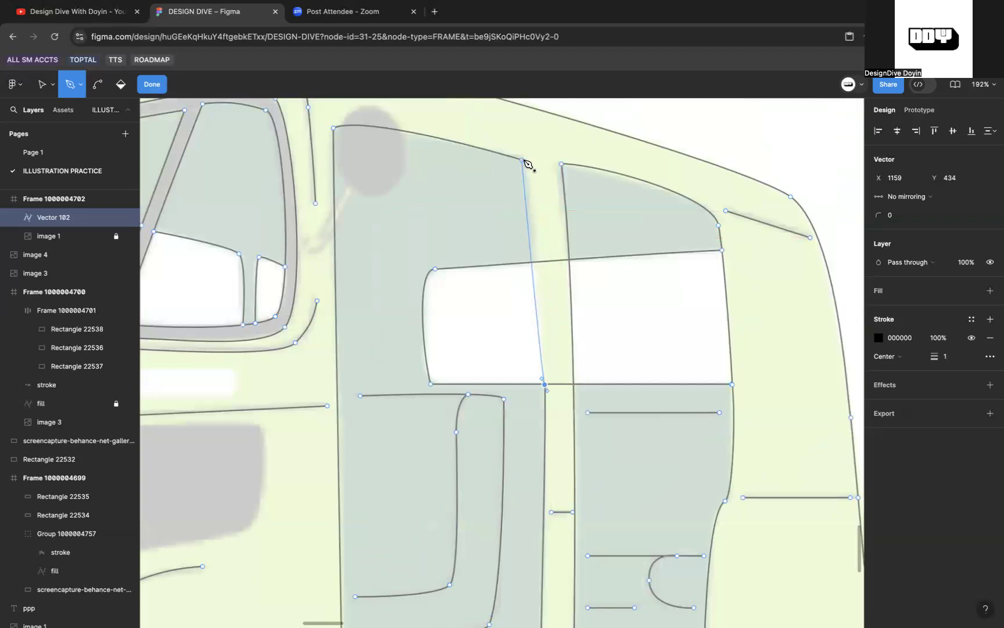
{"action": "left_click_drag", "start_coordinate": [523, 160], "coordinate": [511, 162]}
{"action": "scroll", "coordinate": [557, 385], "scroll_direction": "up", "scroll_amount": 3}
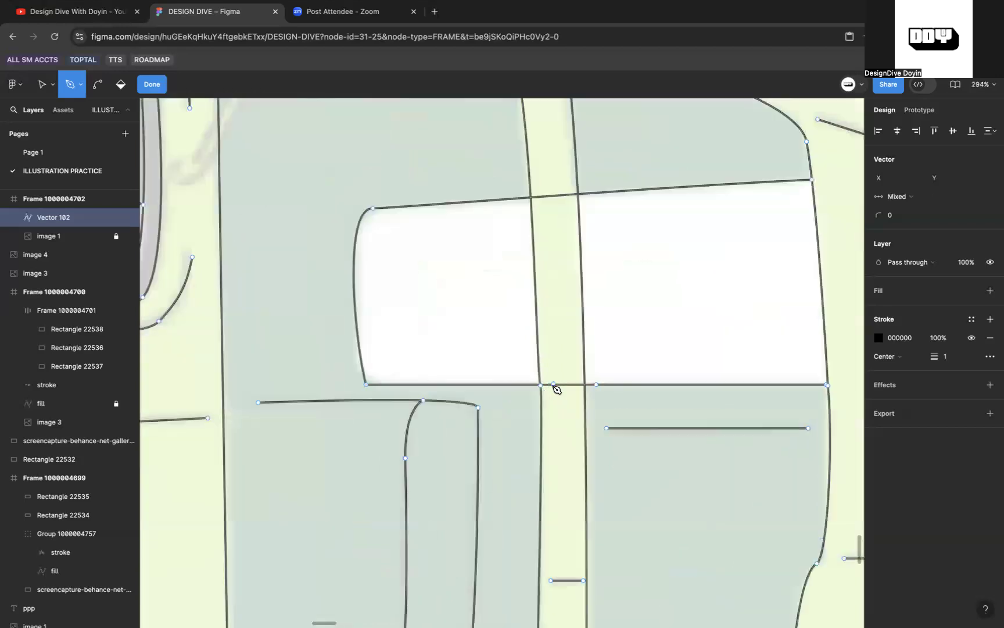
{"action": "scroll", "coordinate": [539, 231], "scroll_direction": "down", "scroll_amount": 3}
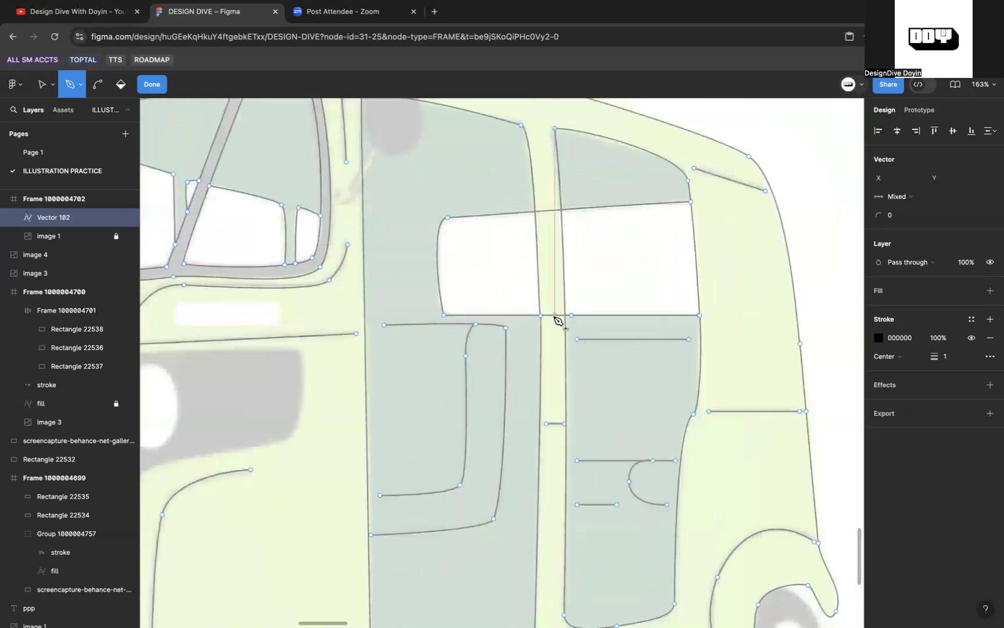
Step: Start outlining the white slot below the windscreen with a curved front end from X 771.5, Y 421 to X 773.28, Y 444
{"action": "scroll", "coordinate": [490, 323], "scroll_direction": "left", "scroll_amount": 5}
{"action": "scroll", "coordinate": [490, 323], "scroll_direction": "up", "scroll_amount": 5}
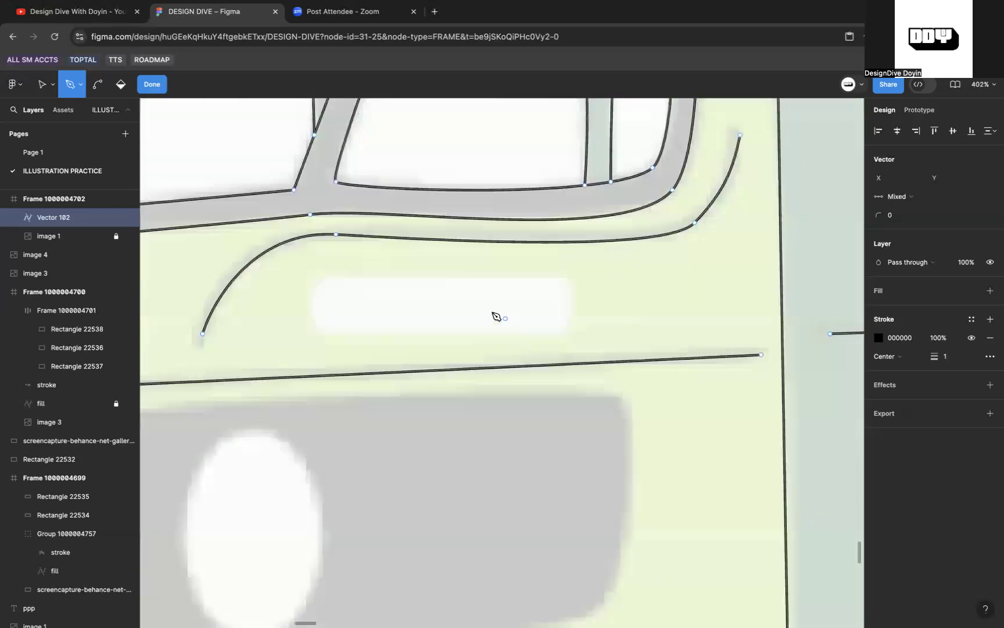
{"action": "left_click", "coordinate": [310, 280]}
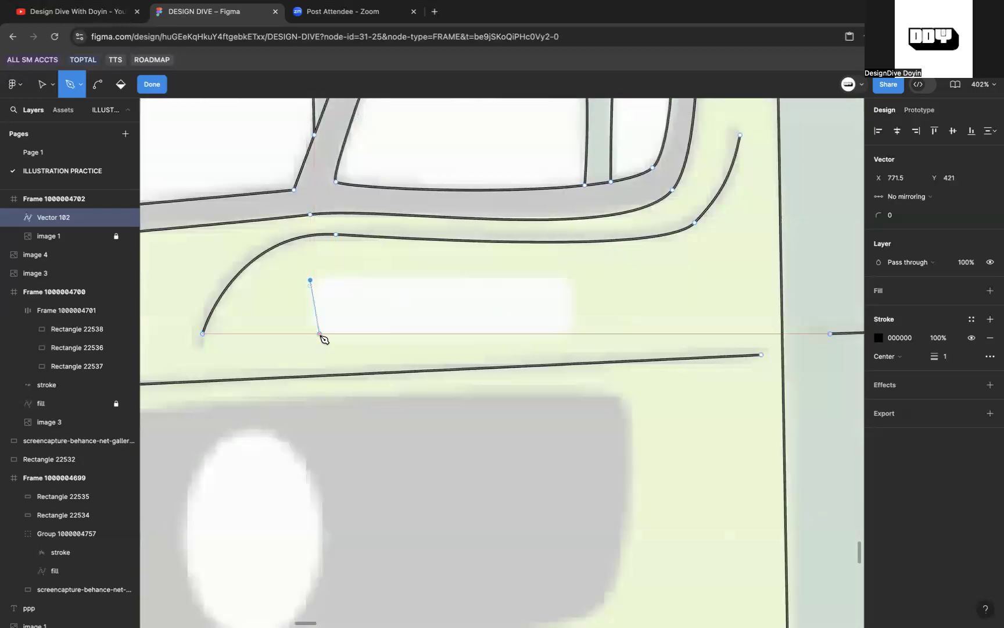
{"action": "left_click_drag", "start_coordinate": [314, 333], "coordinate": [332, 339]}
{"action": "scroll", "coordinate": [332, 339], "scroll_direction": "up", "scroll_amount": 2}
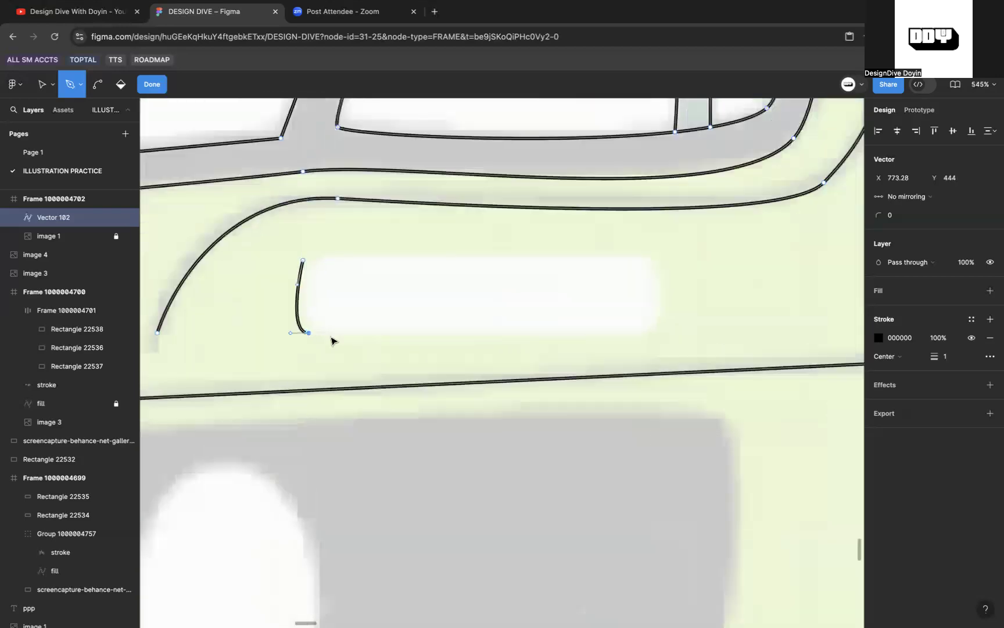
{"action": "scroll", "coordinate": [474, 311], "scroll_direction": "up", "scroll_amount": 1}
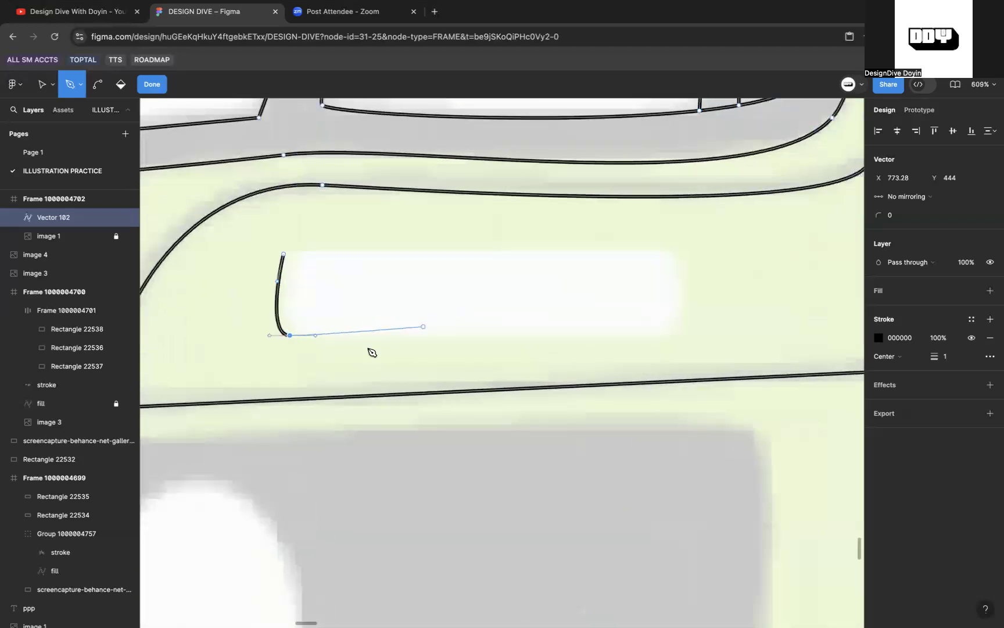
{"action": "left_click_drag", "start_coordinate": [328, 336], "coordinate": [367, 336]}
{"action": "left_click", "coordinate": [413, 335]}
{"action": "left_click", "coordinate": [512, 339]}
{"action": "left_click", "coordinate": [559, 339]}
{"action": "left_click", "coordinate": [618, 339]}
{"action": "left_click", "coordinate": [662, 338]}
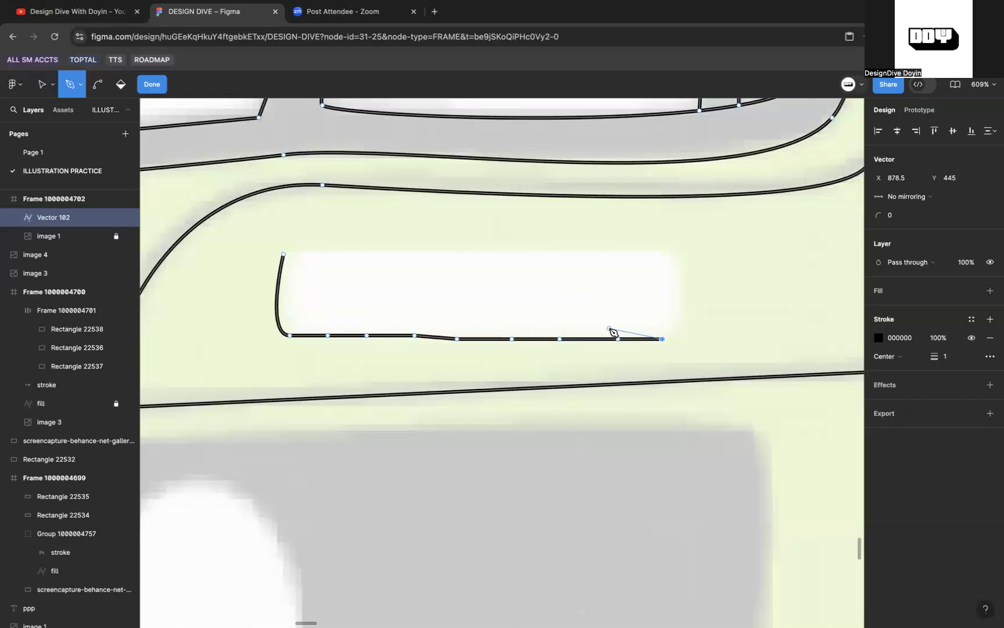
{"action": "key", "text": "super"}
{"action": "key", "text": "super+z"}
{"action": "key", "text": "super+z"}
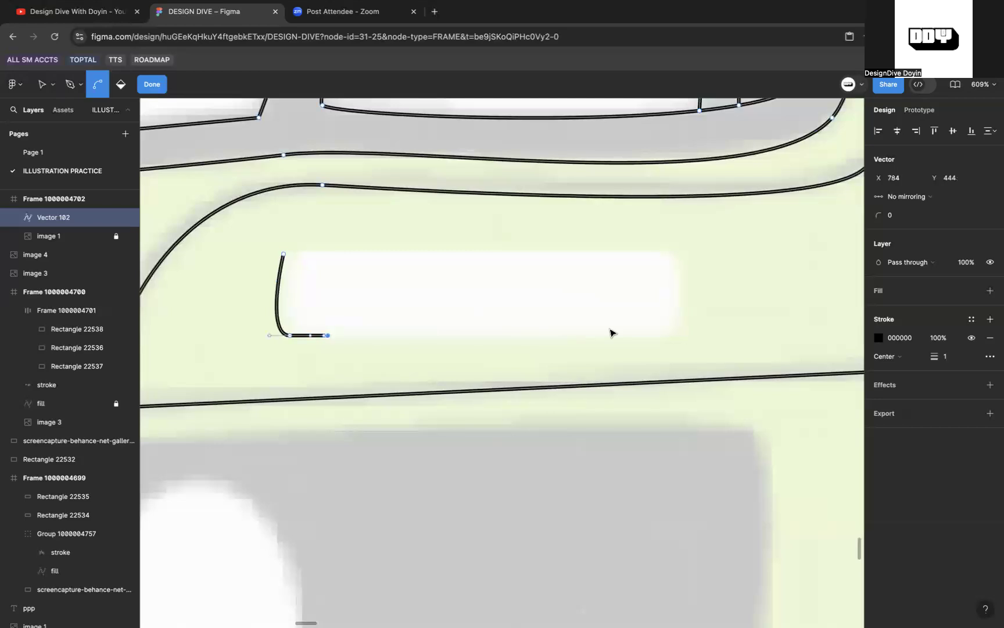
Step: Trace the white slot's lower edge and curved rear end to X 882, Y 420, and close the outline along its upper edge
{"action": "left_click_drag", "start_coordinate": [675, 333], "coordinate": [691, 310]}
{"action": "mouse_move", "coordinate": [674, 250]}
{"action": "left_mouse_down"}
{"action": "mouse_move", "coordinate": [663, 253]}
{"action": "mouse_move", "coordinate": [664, 244]}
{"action": "left_mouse_up"}
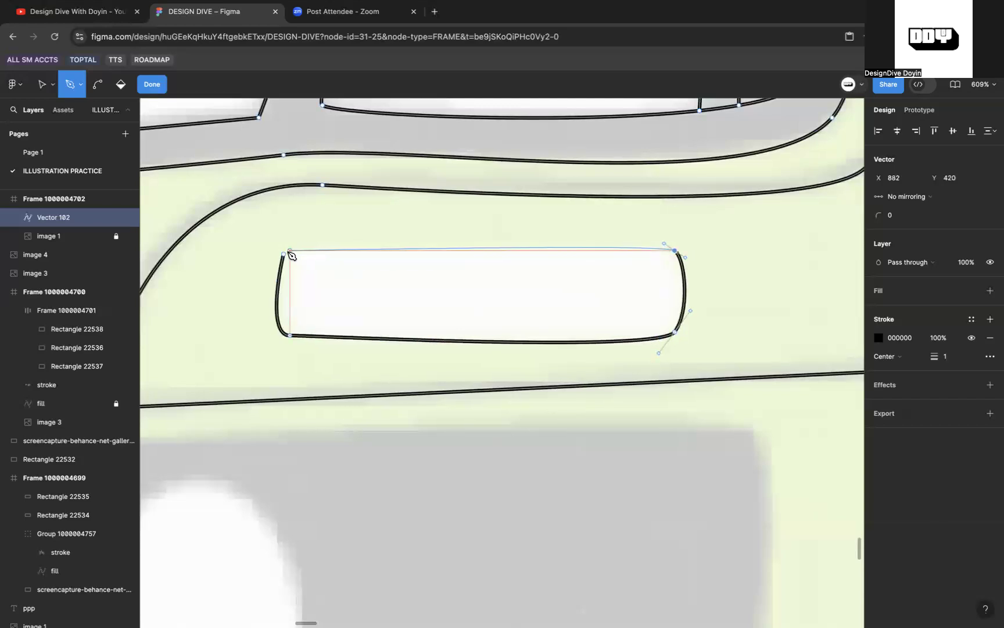
{"action": "left_click_drag", "start_coordinate": [285, 255], "coordinate": [250, 274]}
{"action": "scroll", "coordinate": [291, 336], "scroll_direction": "down", "scroll_amount": 5}
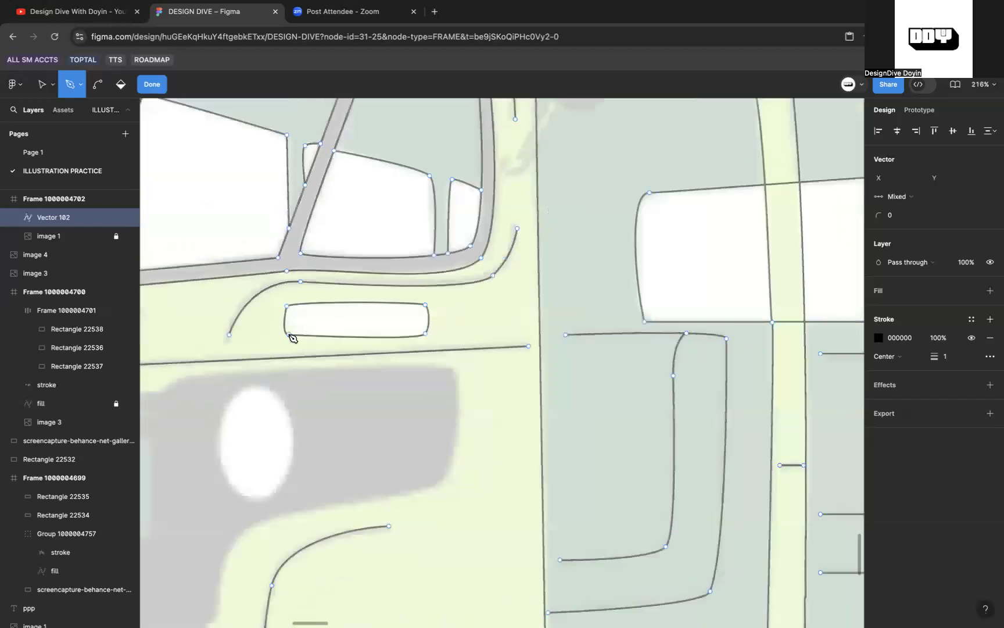
Step: Outline the small white lamp on the body's front edge with a curve through X 566, Y 448.5 joined to the body outline
{"action": "scroll", "coordinate": [292, 337], "scroll_direction": "up", "scroll_amount": 5}
{"action": "scroll", "coordinate": [291, 336], "scroll_direction": "left", "scroll_amount": 7}
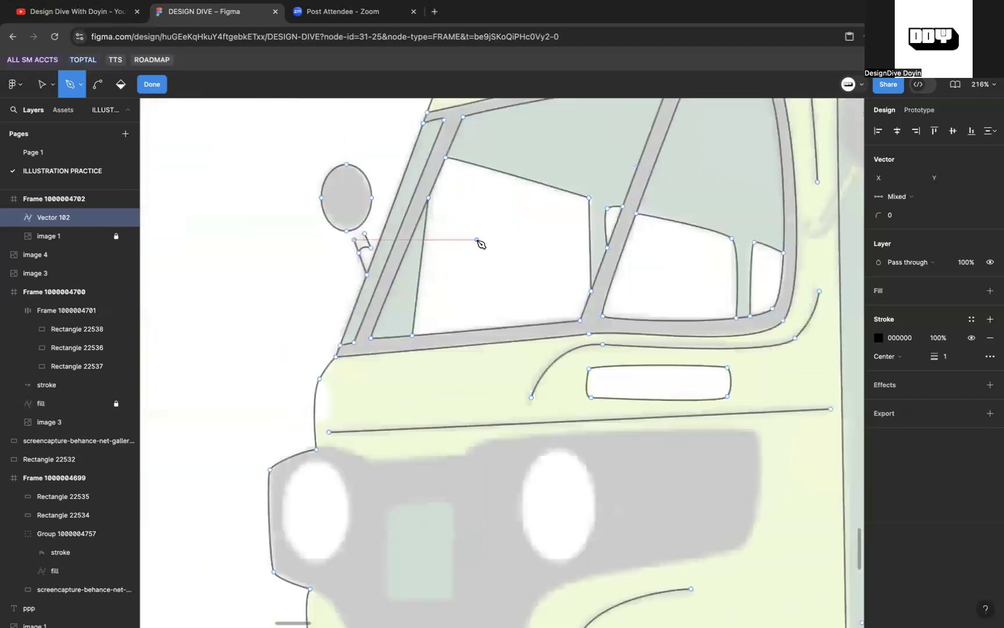
{"action": "scroll", "coordinate": [478, 242], "scroll_direction": "down", "scroll_amount": 5}
{"action": "scroll", "coordinate": [399, 345], "scroll_direction": "up", "scroll_amount": 5}
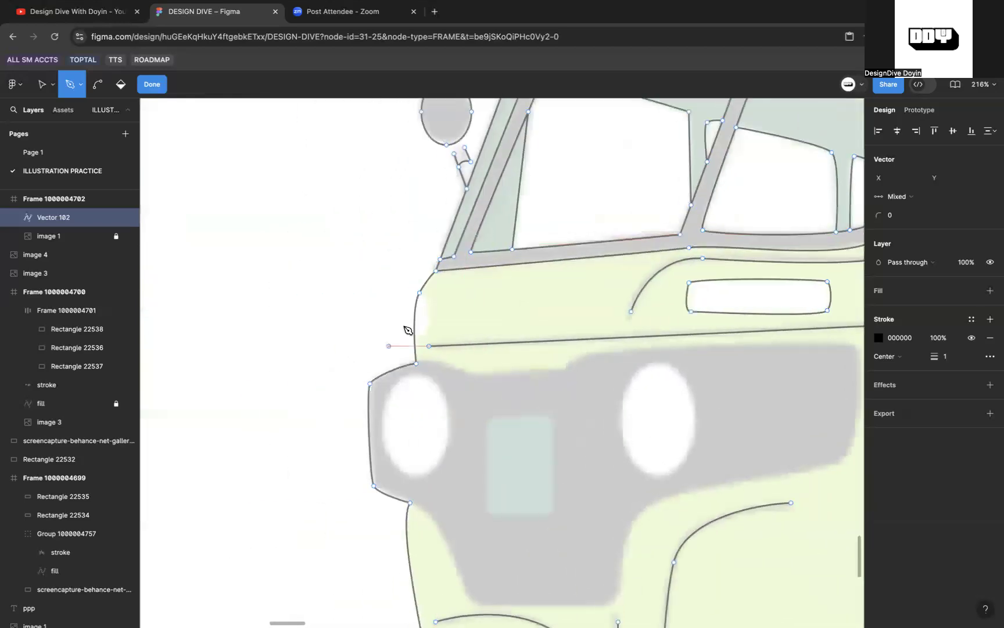
{"action": "left_click_drag", "start_coordinate": [417, 349], "coordinate": [448, 279]}
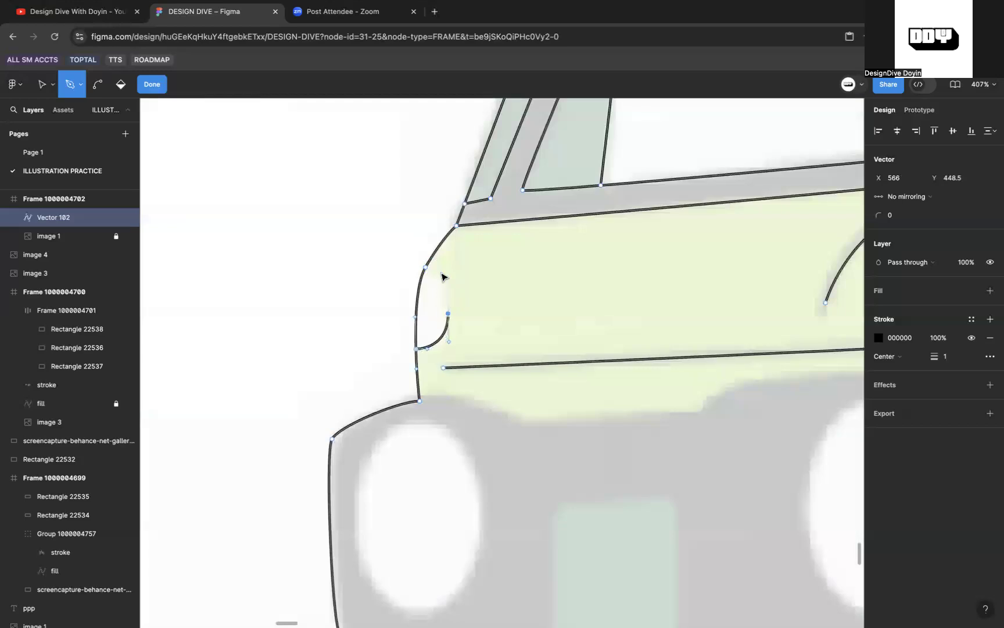
{"action": "left_click", "coordinate": [426, 265]}
Step: Trace the grey front panel's upper edge from the body outline through a curved dip at X 597.5, Y 495.5 to the rise
{"action": "scroll", "coordinate": [427, 267], "scroll_direction": "down", "scroll_amount": 5}
{"action": "scroll", "coordinate": [429, 334], "scroll_direction": "up", "scroll_amount": 5}
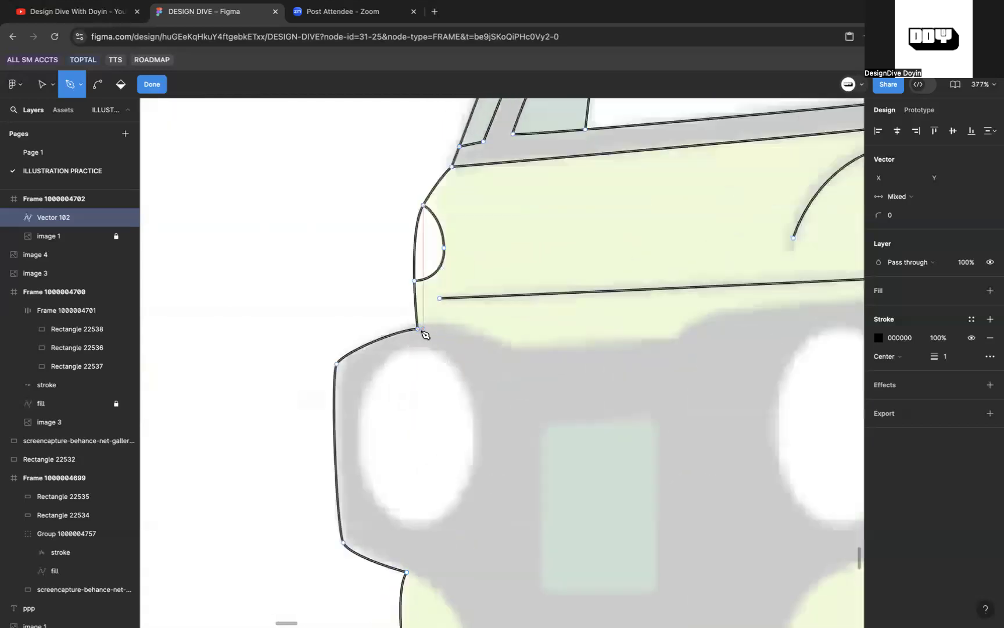
{"action": "left_click", "coordinate": [418, 330]}
{"action": "left_click_drag", "start_coordinate": [513, 352], "coordinate": [546, 380]}
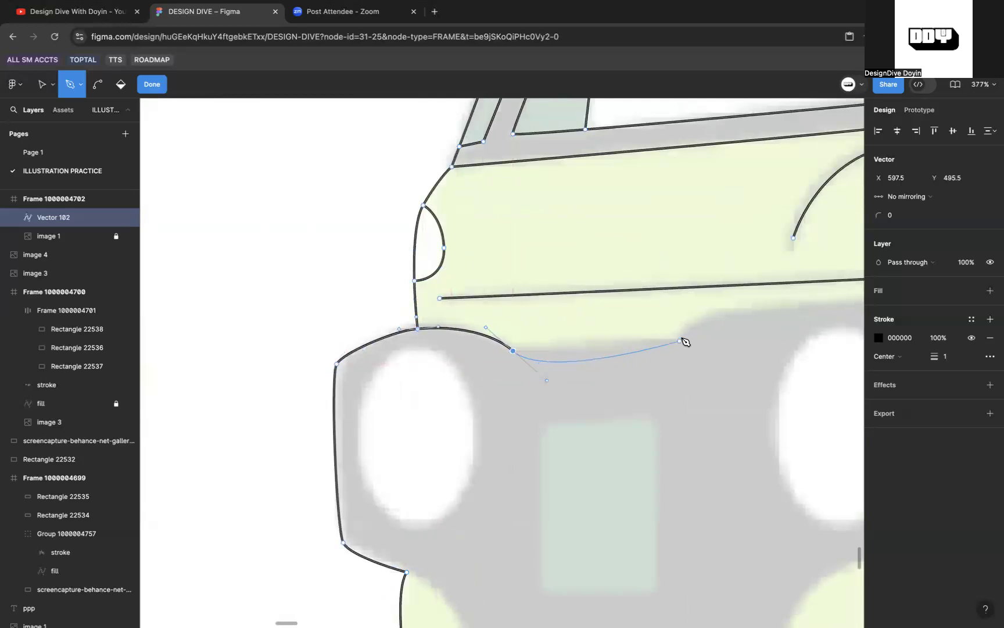
{"action": "left_click_drag", "start_coordinate": [677, 339], "coordinate": [706, 329]}
Step: Extend the grey panel's upper edge through X 696, Y 477 to X 901, Y 470, and set the first point's outgoing handle at X 702.5, Y 476
{"action": "scroll", "coordinate": [707, 329], "scroll_direction": "right", "scroll_amount": 5}
{"action": "mouse_move", "coordinate": [486, 317]}
{"action": "left_mouse_down"}
{"action": "mouse_move", "coordinate": [510, 322]}
{"action": "mouse_move", "coordinate": [502, 318]}
{"action": "left_mouse_up"}
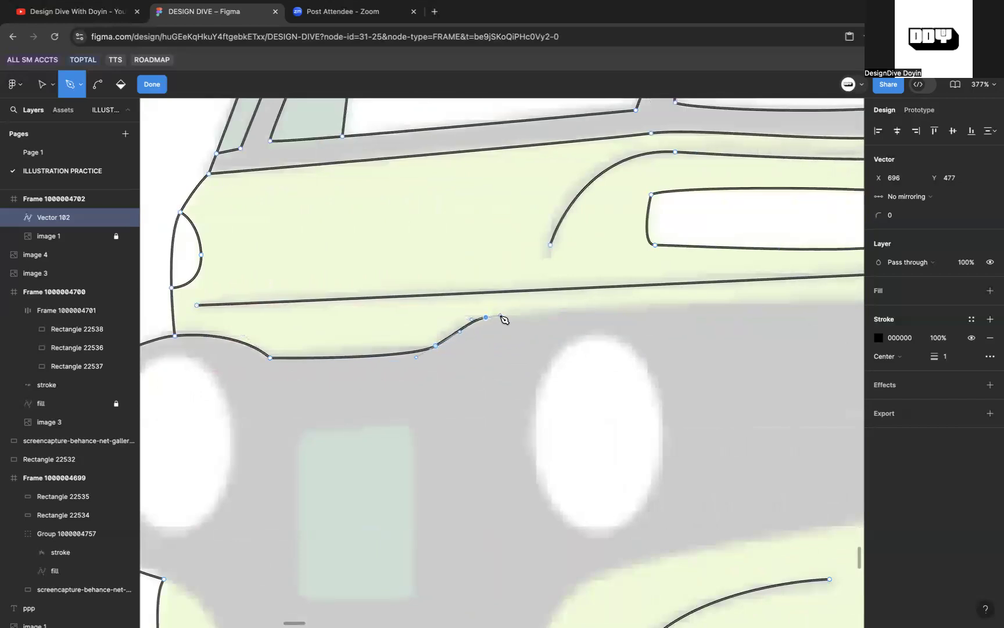
{"action": "scroll", "coordinate": [501, 319], "scroll_direction": "right", "scroll_amount": 4}
{"action": "left_click_drag", "start_coordinate": [732, 290], "coordinate": [780, 295]}
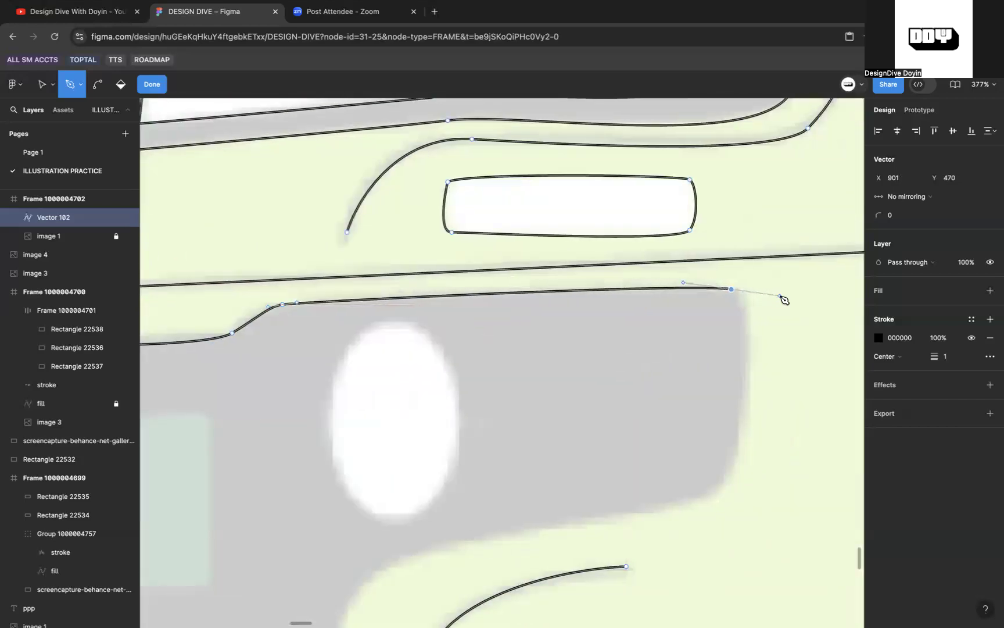
{"action": "left_click", "coordinate": [299, 301]}
{"action": "left_click_drag", "start_coordinate": [301, 298], "coordinate": [300, 304]}
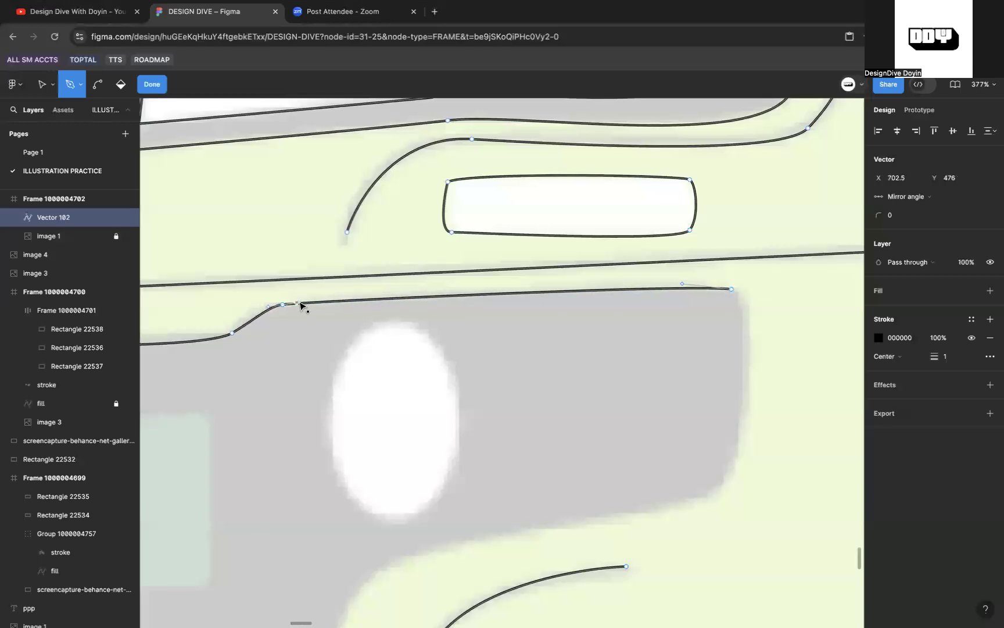
Step: Trace the grey panel's curved rear side down to X 889, Y 566 and set its upper handle at X 914.5, Y 471.5
{"action": "left_click", "coordinate": [733, 290]}
{"action": "scroll", "coordinate": [737, 295], "scroll_direction": "down", "scroll_amount": 3}
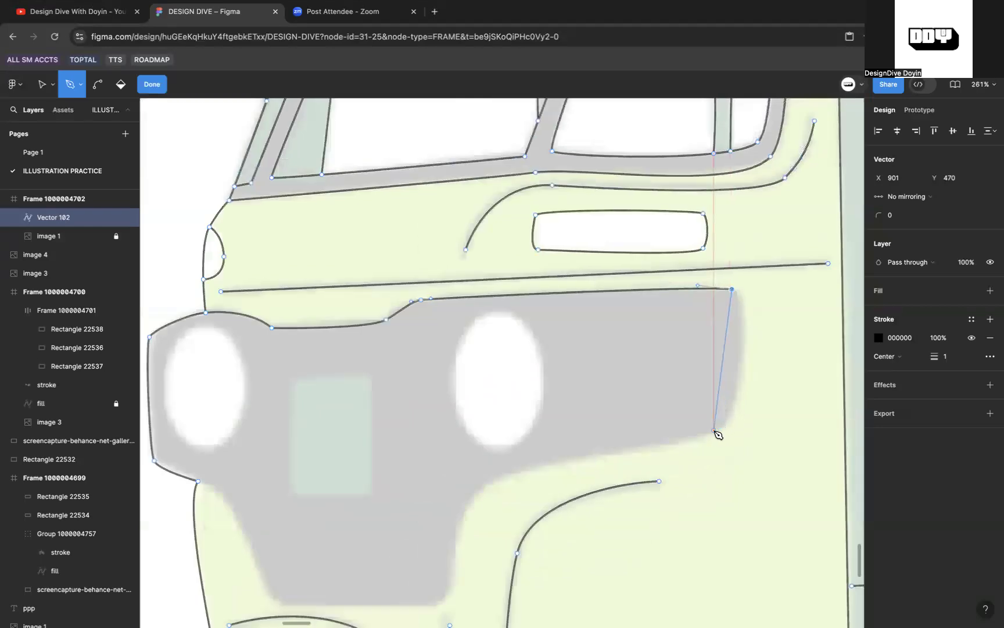
{"action": "left_click_drag", "start_coordinate": [714, 435], "coordinate": [660, 466]}
{"action": "left_click", "coordinate": [743, 305]}
{"action": "mouse_move", "coordinate": [745, 308]}
{"action": "left_mouse_down"}
{"action": "mouse_move", "coordinate": [751, 296]}
{"action": "mouse_move", "coordinate": [751, 305]}
{"action": "left_mouse_up"}
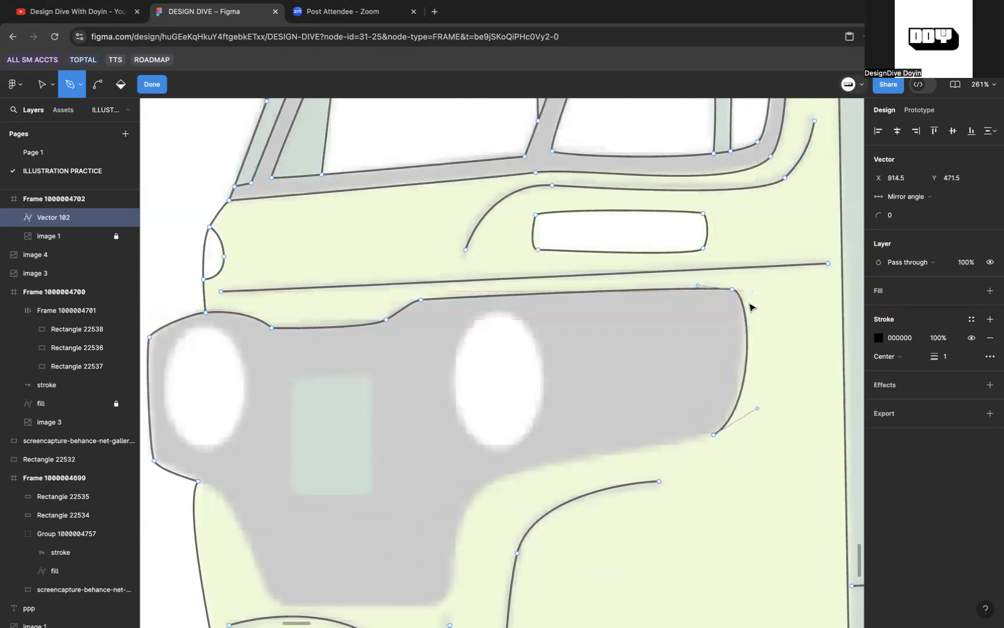
Step: Trace the grey panel's lower edge forward to a bend at X 722.5, Y 619.5 and refine its handles, placing the rear one at X 838, Y 579
{"action": "scroll", "coordinate": [718, 440], "scroll_direction": "down", "scroll_amount": 6}
{"action": "scroll", "coordinate": [675, 418], "scroll_direction": "left", "scroll_amount": 2}
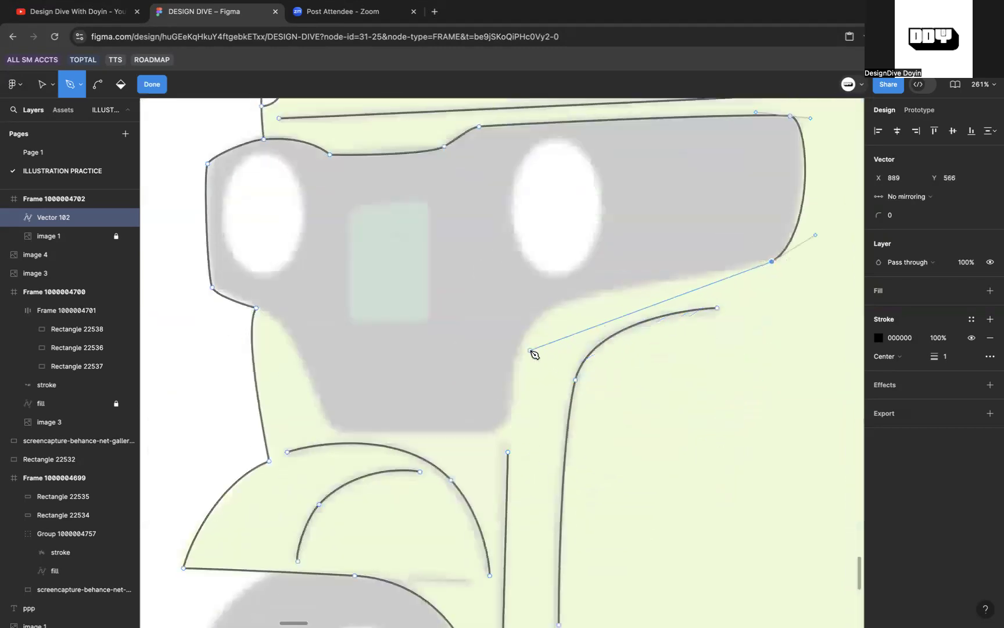
{"action": "left_click_drag", "start_coordinate": [520, 343], "coordinate": [504, 410]}
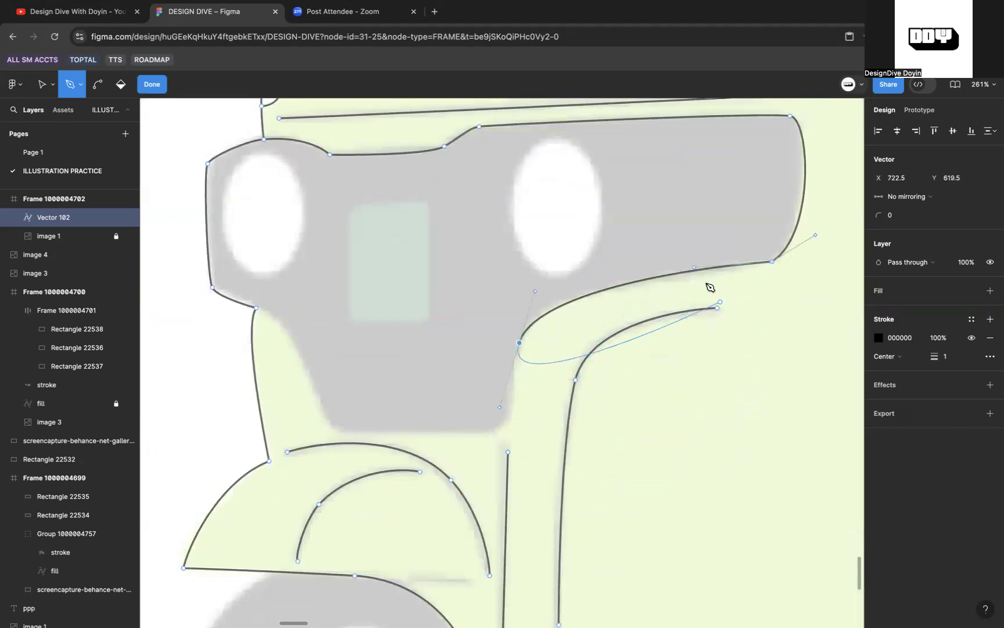
{"action": "left_click_drag", "start_coordinate": [696, 275], "coordinate": [695, 285]}
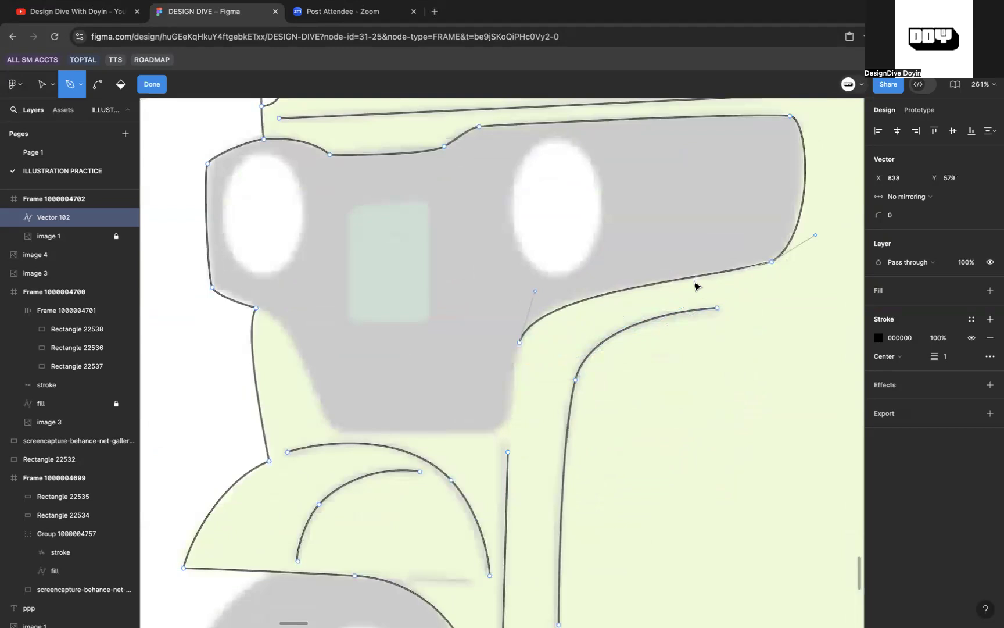
{"action": "left_click_drag", "start_coordinate": [534, 294], "coordinate": [535, 278]}
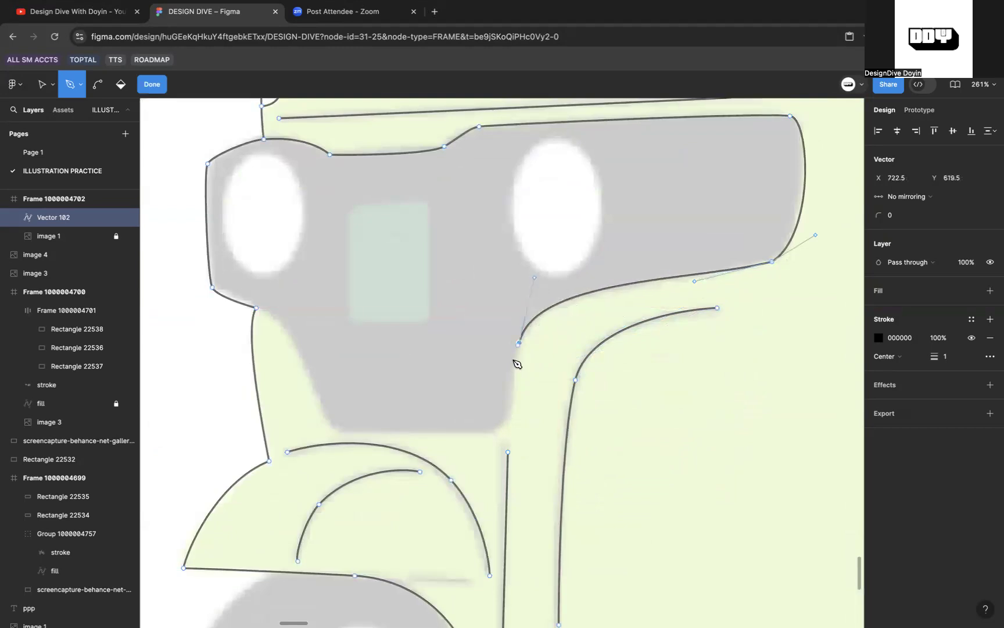
Step: Curve the grey panel's edge down to X 691, Y 679 with a handle at X 720, Y 665.5, and move the bend point to X 720, Y 624
{"action": "left_click_drag", "start_coordinate": [472, 433], "coordinate": [435, 430]}
{"action": "left_click", "coordinate": [517, 356]}
{"action": "left_click_drag", "start_coordinate": [513, 385], "coordinate": [516, 416]}
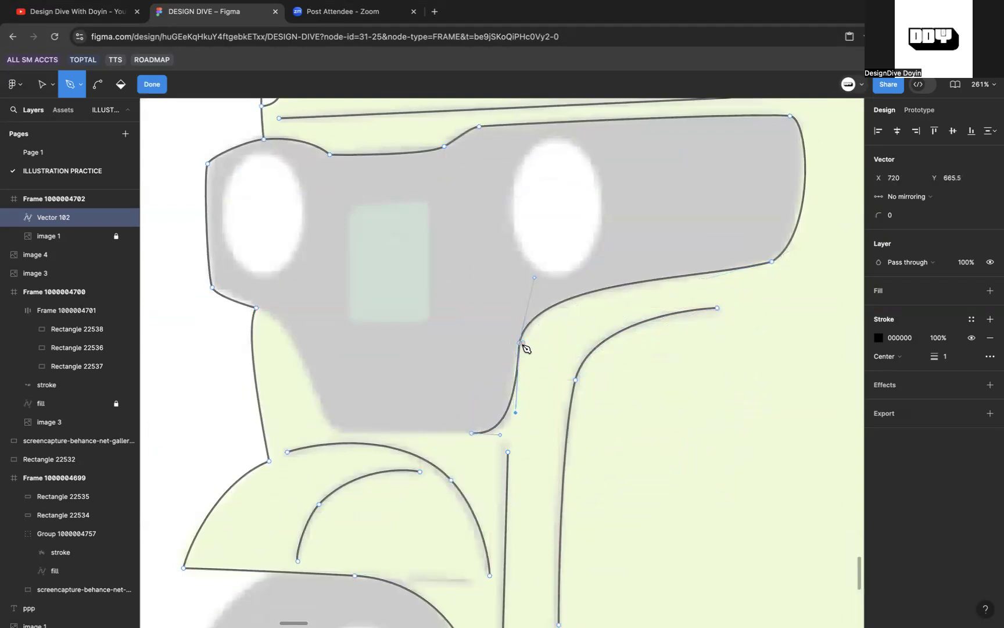
{"action": "key", "text": "v"}
{"action": "left_click_drag", "start_coordinate": [521, 347], "coordinate": [516, 352]}
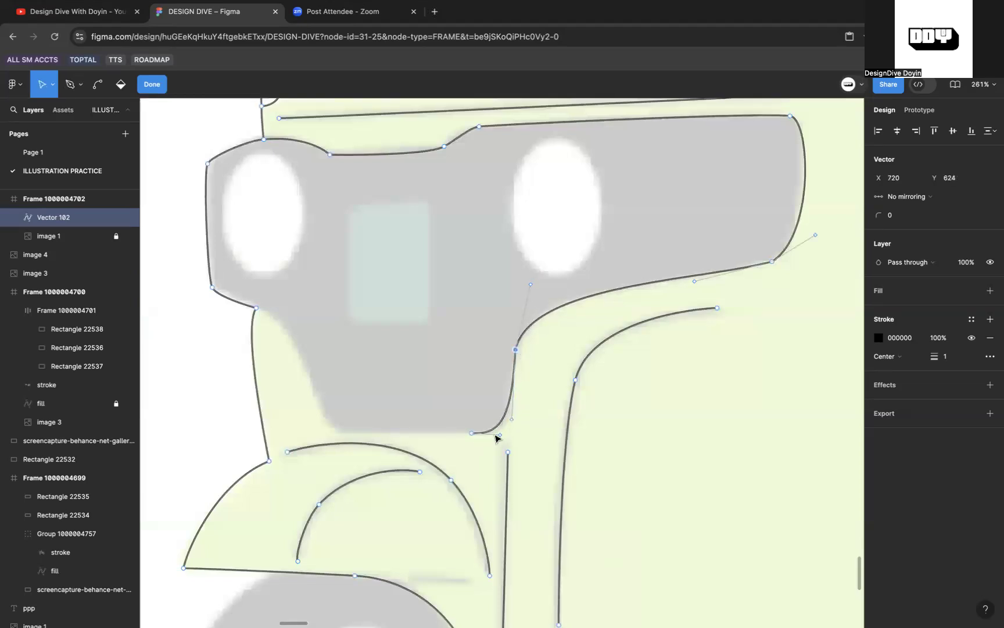
Step: Continue the grey panel's outline along its bottom edge and up the front side through X 569.5, Y 608, joining it at the front corner point
{"action": "key", "text": "p"}
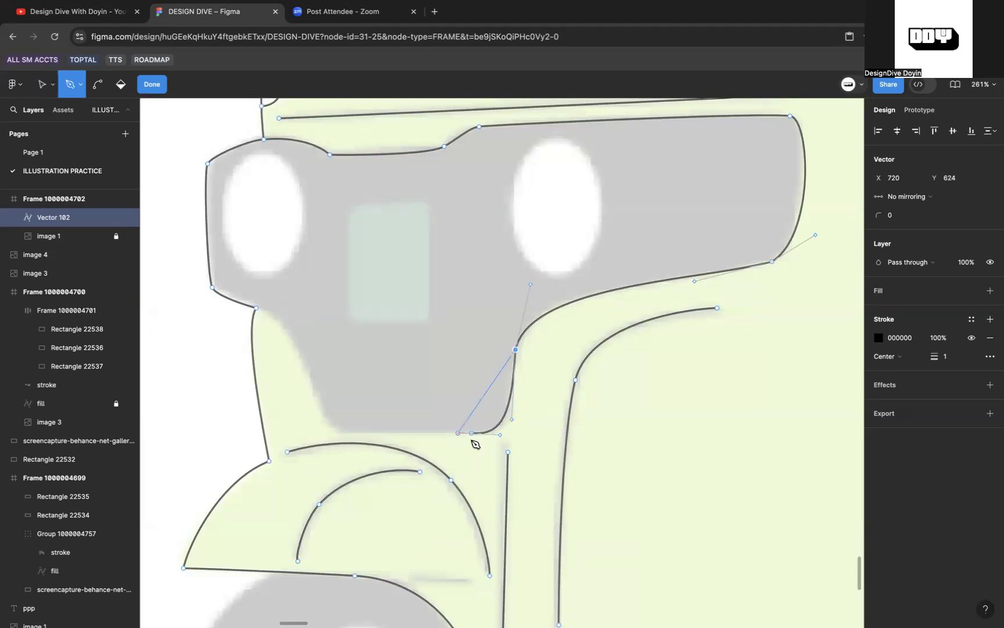
{"action": "key", "text": "Escape"}
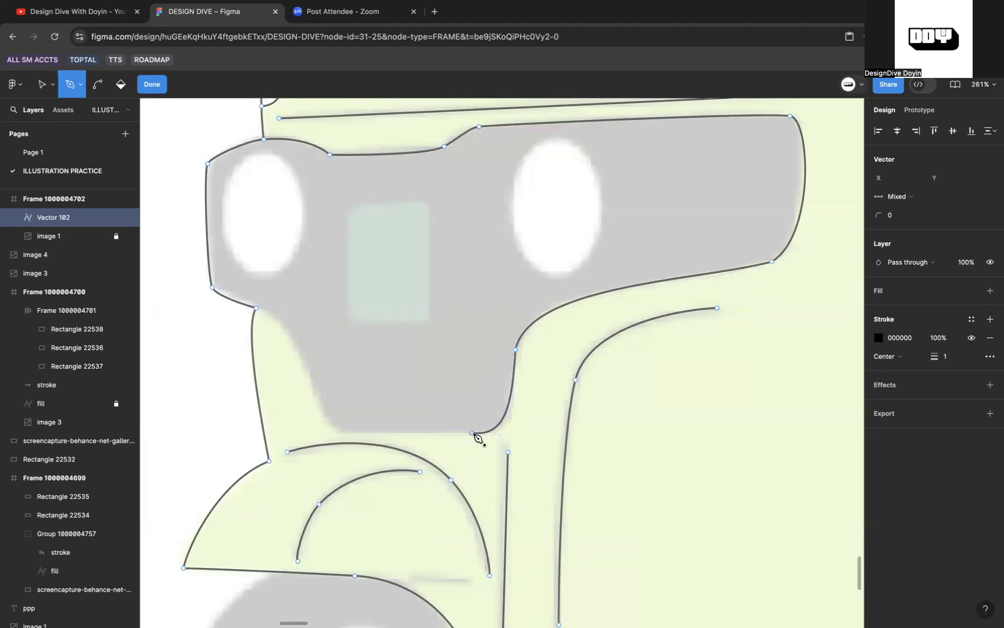
{"action": "left_click", "coordinate": [340, 433]}
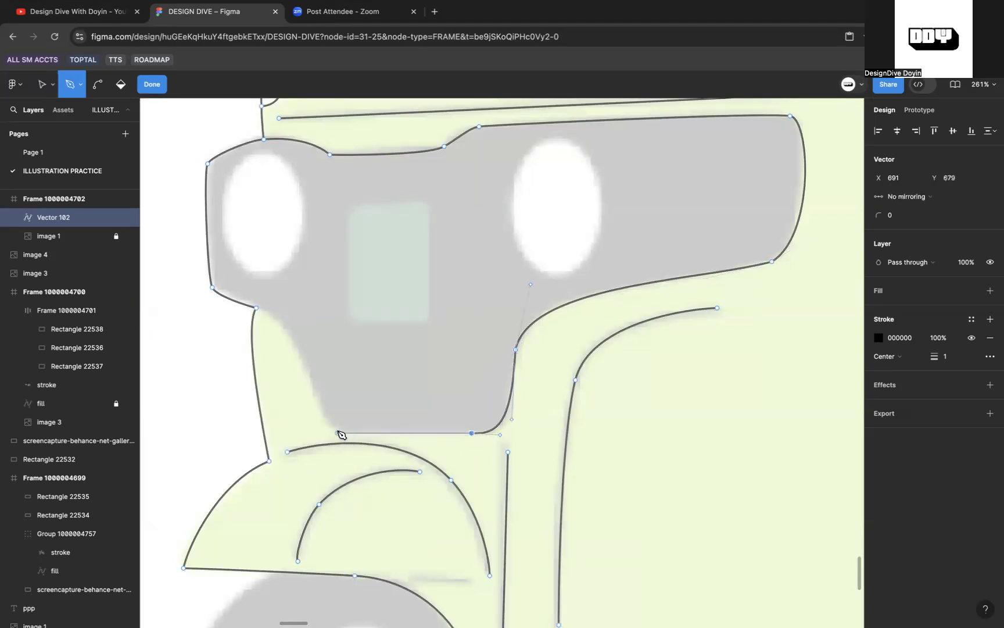
{"action": "left_click", "coordinate": [287, 325]}
{"action": "left_click_drag", "start_coordinate": [286, 329], "coordinate": [258, 312]}
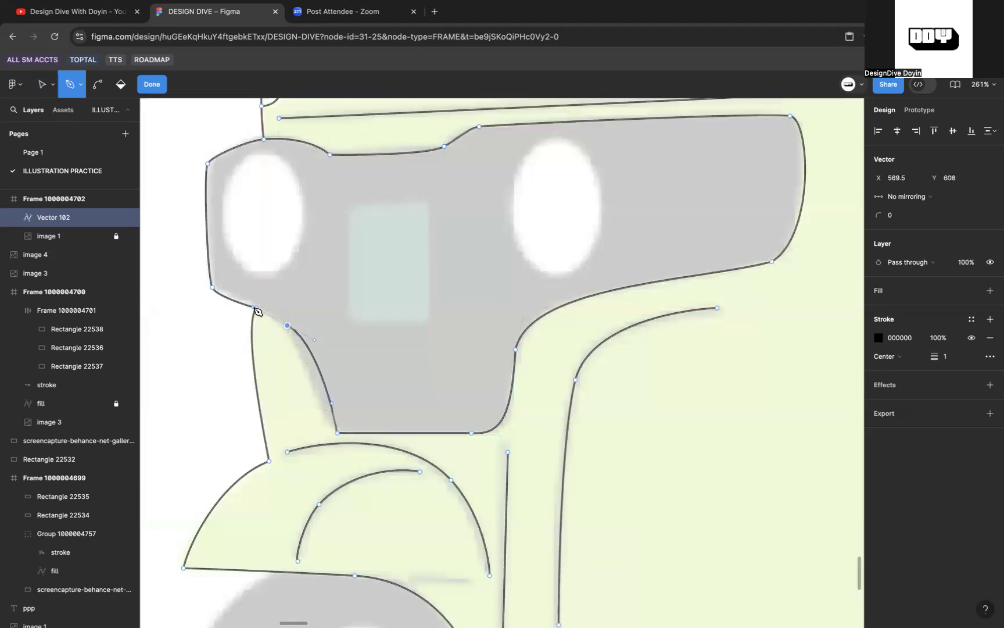
{"action": "scroll", "coordinate": [335, 416], "scroll_direction": "up", "scroll_amount": 5}
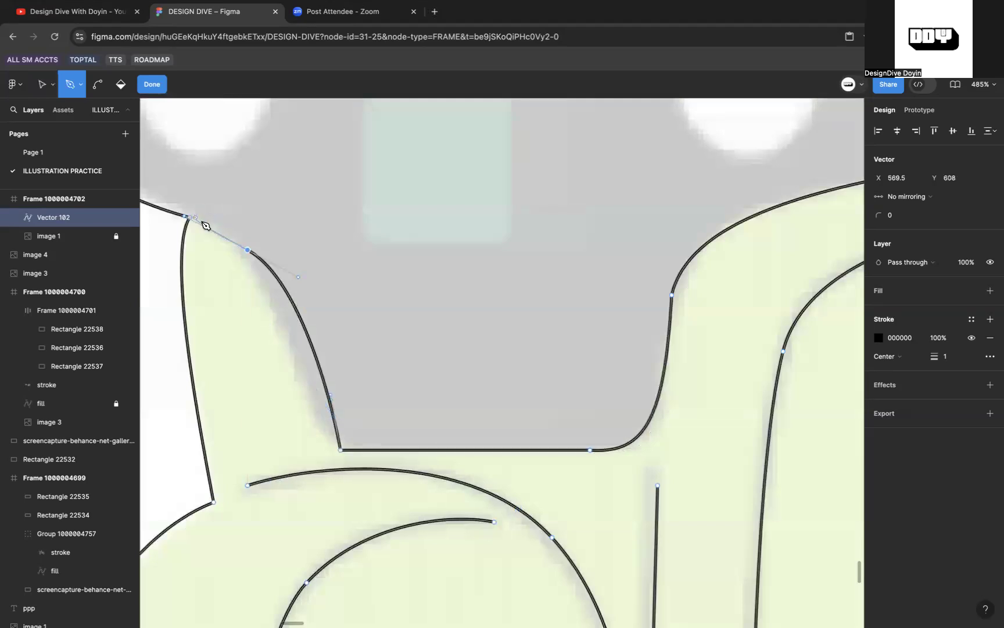
{"action": "left_click_drag", "start_coordinate": [190, 217], "coordinate": [180, 223]}
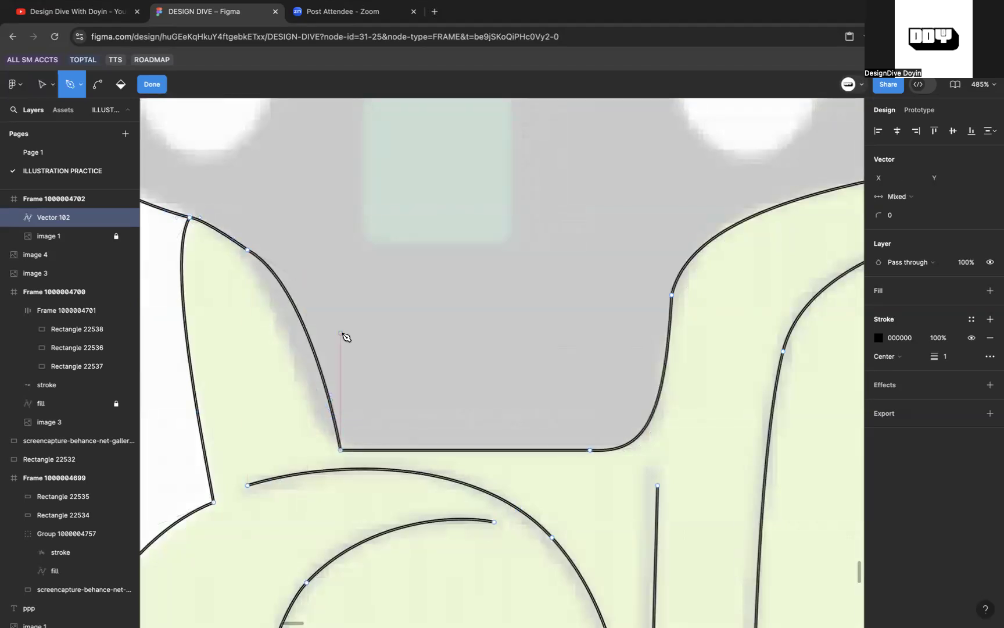
Step: Shift the grey panel's bottom front corner slightly up and forward, and place the front bend's lower handle at X 581, Y 632.5
{"action": "key", "text": "v"}
{"action": "left_click", "coordinate": [341, 452]}
{"action": "left_click_drag", "start_coordinate": [341, 453], "coordinate": [333, 444]}
{"action": "left_click_drag", "start_coordinate": [299, 278], "coordinate": [280, 320]}
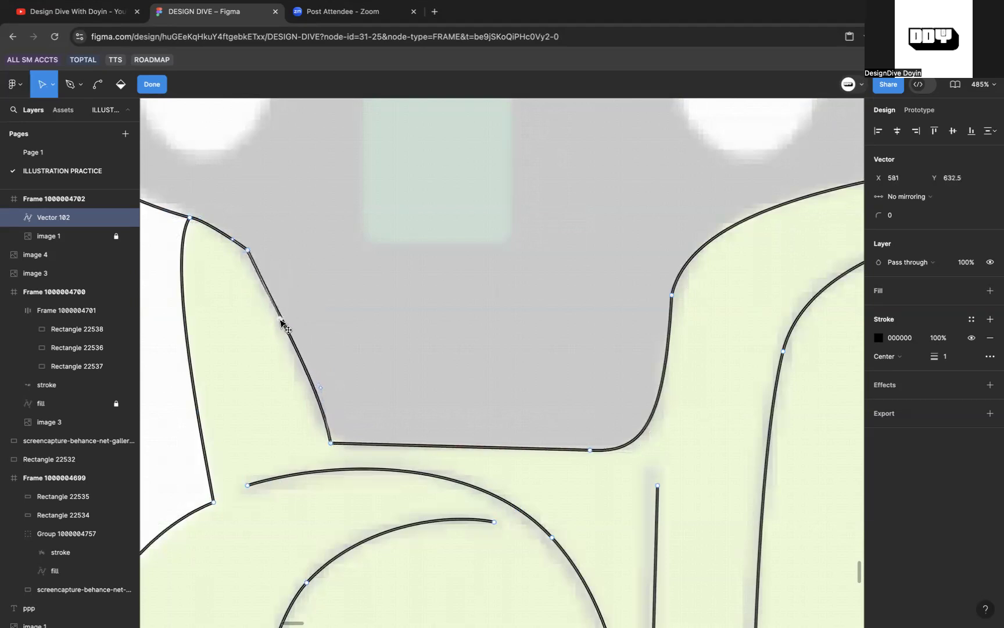
Step: Smooth the grey panel's front bend by moving the point to X 569.5, Y 611.5 and its upper handle to X 561.5, Y 600
{"action": "scroll", "coordinate": [258, 251], "scroll_direction": "up", "scroll_amount": 2}
{"action": "left_click_drag", "start_coordinate": [228, 238], "coordinate": [218, 214]}
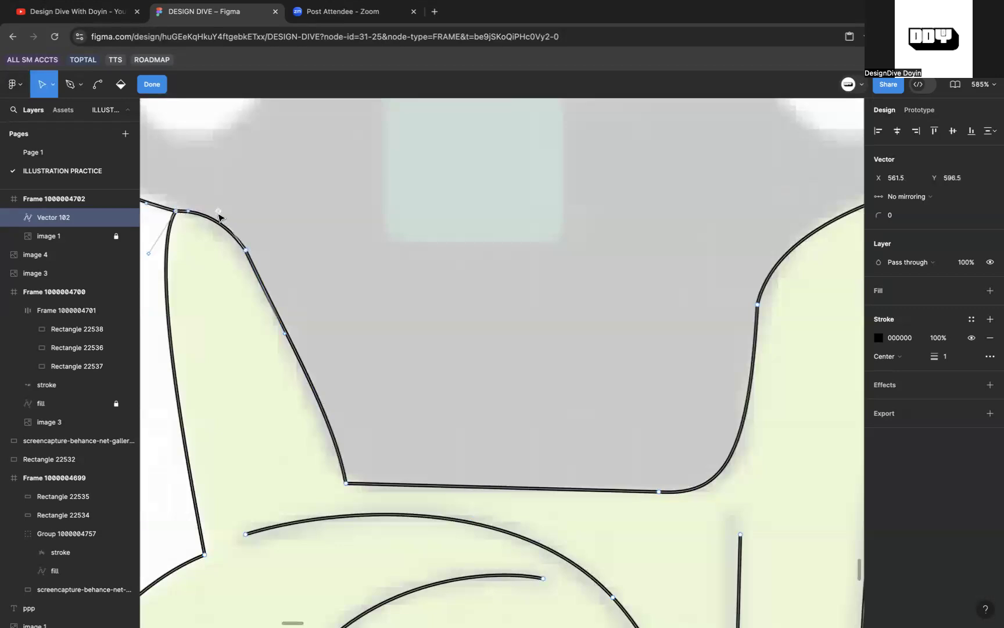
{"action": "left_click_drag", "start_coordinate": [282, 333], "coordinate": [246, 265]}
{"action": "left_click", "coordinate": [245, 250]}
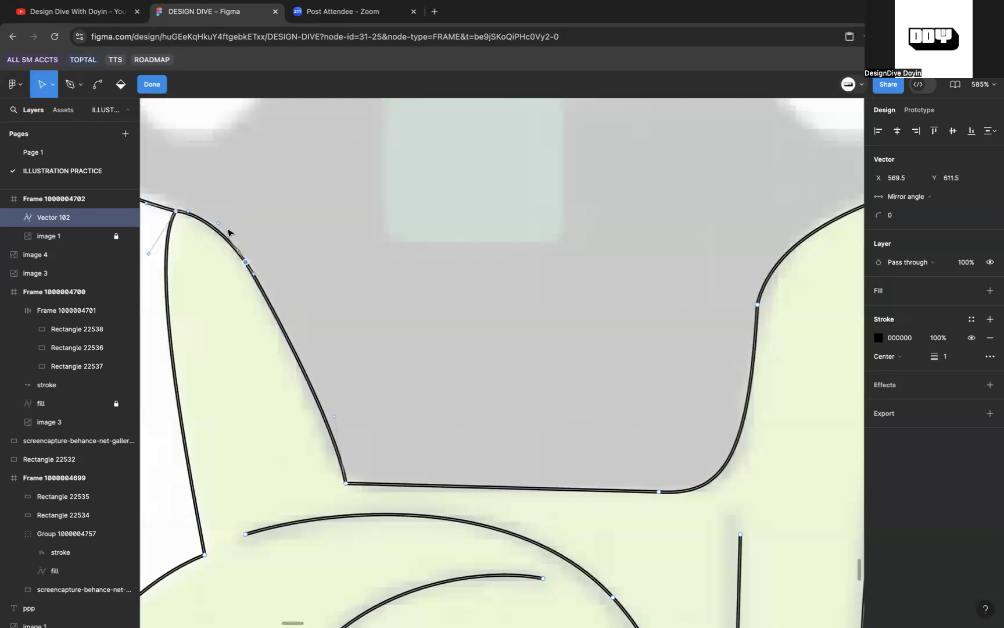
{"action": "left_click", "coordinate": [218, 223]}
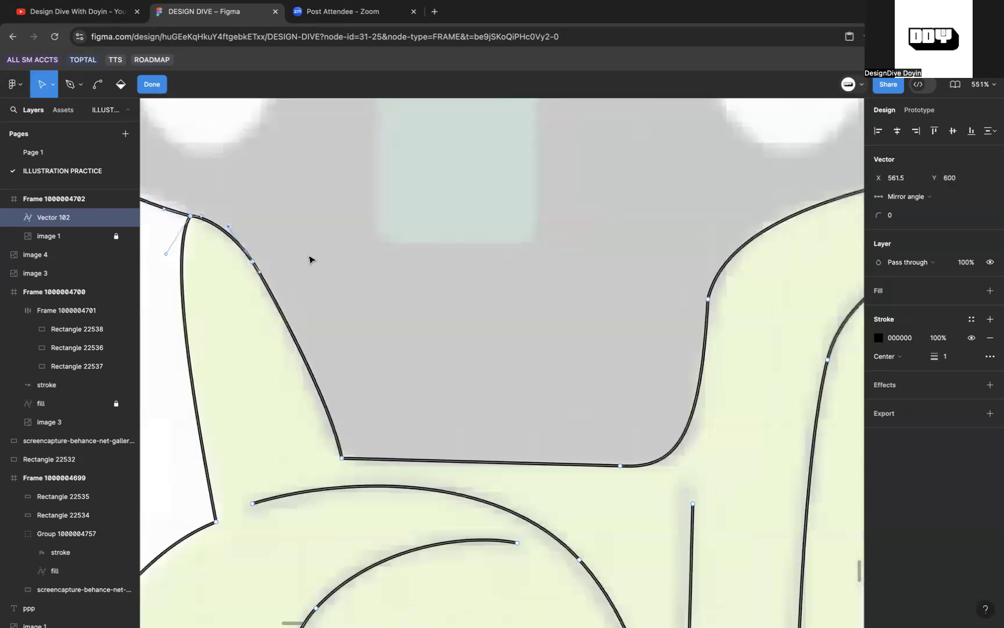
Step: Draw a 49 × 77 rectangle over the pale green plate between the two headlights
{"action": "scroll", "coordinate": [310, 258], "scroll_direction": "down", "scroll_amount": 10}
{"action": "scroll", "coordinate": [397, 303], "scroll_direction": "up", "scroll_amount": 2}
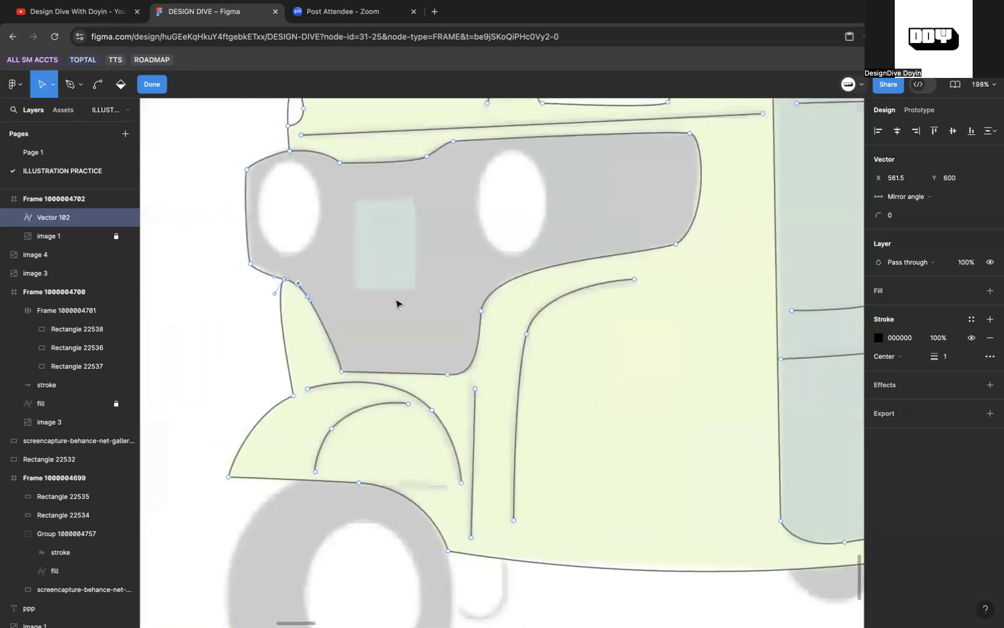
{"action": "key", "text": "p"}
{"action": "scroll", "coordinate": [367, 215], "scroll_direction": "up", "scroll_amount": 3}
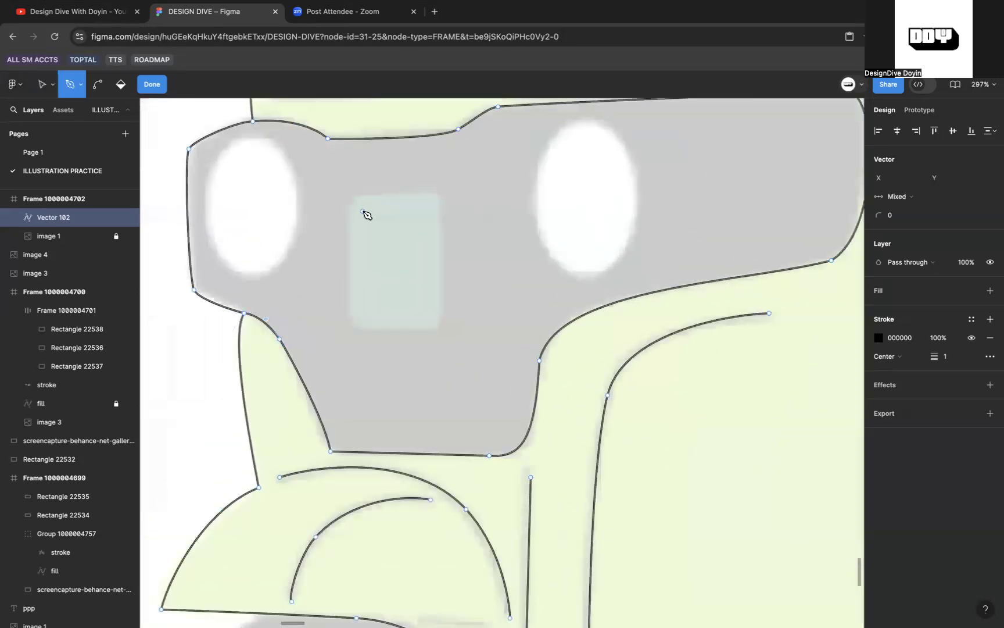
{"action": "key", "text": "Escape"}
{"action": "key", "text": "r"}
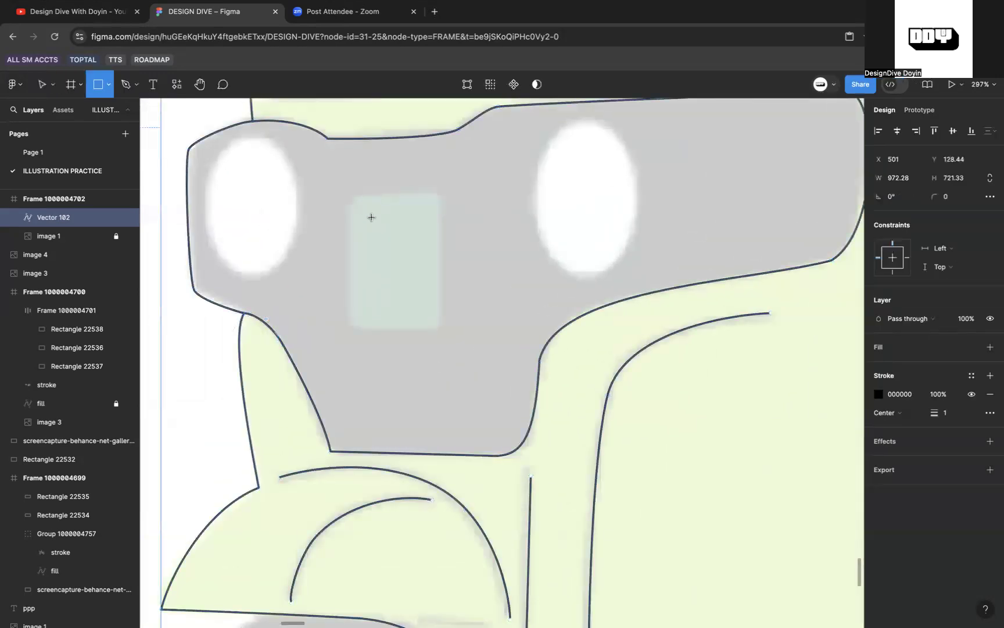
{"action": "left_click_drag", "start_coordinate": [354, 200], "coordinate": [438, 330]}
Step: Round the plate rectangle's corners to radius 4 and resize it to 54 × 79 at X 610, Y 528
{"action": "left_click", "coordinate": [953, 200]}
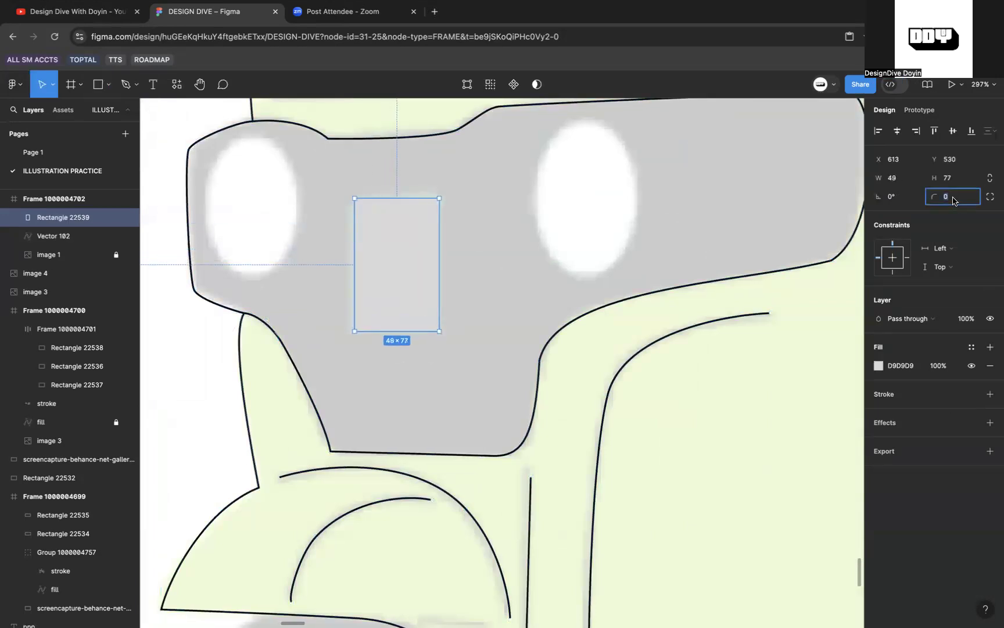
{"action": "type", "text": "4"}
{"action": "key", "text": "Return"}
{"action": "left_click_drag", "start_coordinate": [378, 196], "coordinate": [377, 193]}
{"action": "left_click_drag", "start_coordinate": [353, 234], "coordinate": [349, 234]}
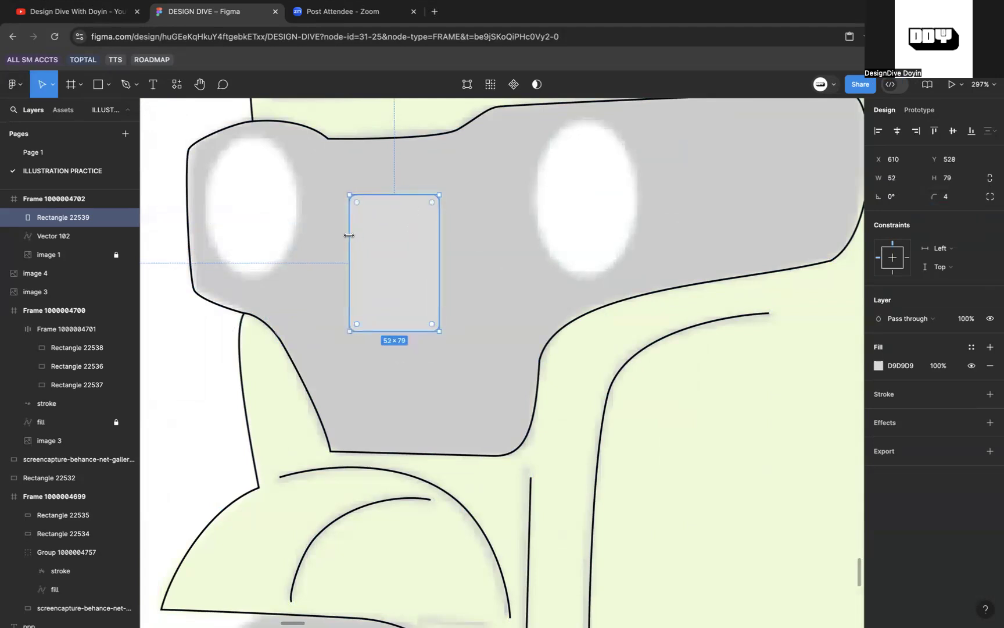
{"action": "left_click_drag", "start_coordinate": [438, 242], "coordinate": [442, 242]}
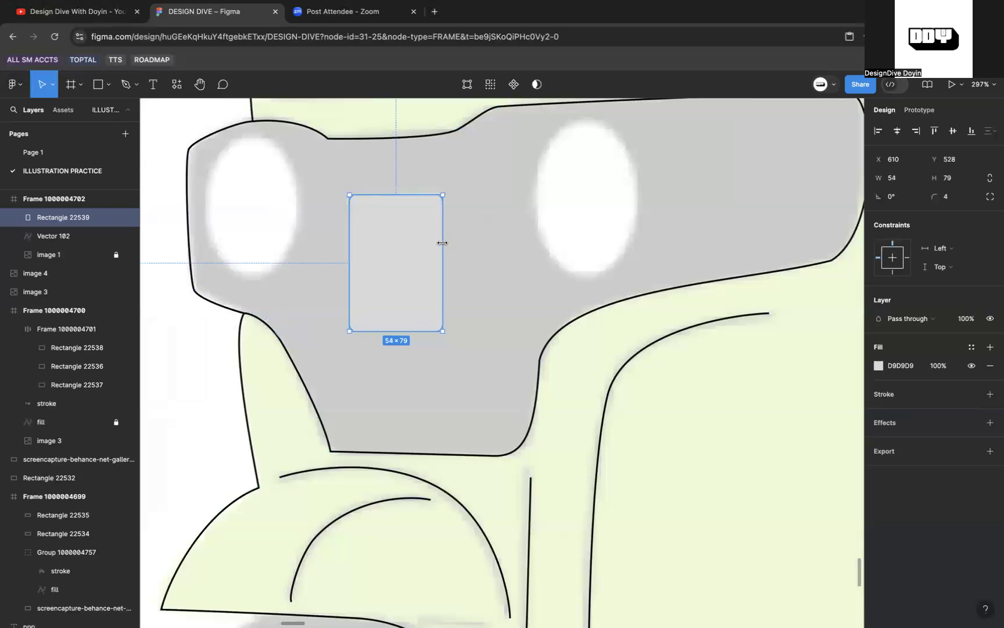
Step: Draw an ellipse over the rear headlight and resize it to 66 × 90 at X 715, Y 485
{"action": "key", "text": "o"}
{"action": "left_click_drag", "start_coordinate": [565, 128], "coordinate": [608, 276]}
{"action": "left_click_drag", "start_coordinate": [608, 188], "coordinate": [638, 189]}
{"action": "left_click_drag", "start_coordinate": [561, 178], "coordinate": [535, 176]}
{"action": "left_click_drag", "start_coordinate": [584, 124], "coordinate": [585, 118]}
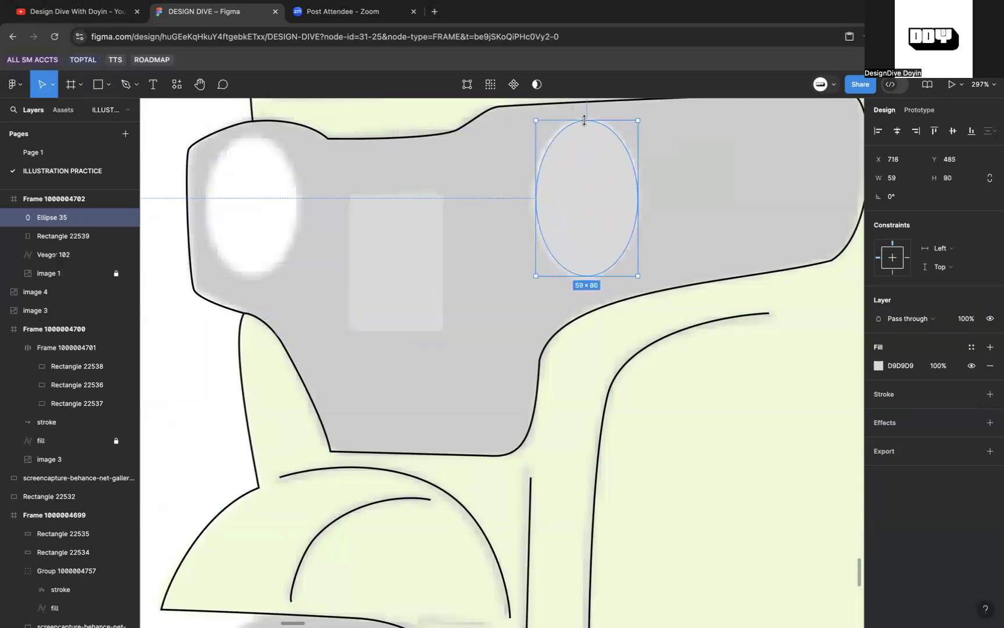
{"action": "left_click_drag", "start_coordinate": [536, 202], "coordinate": [528, 201]}
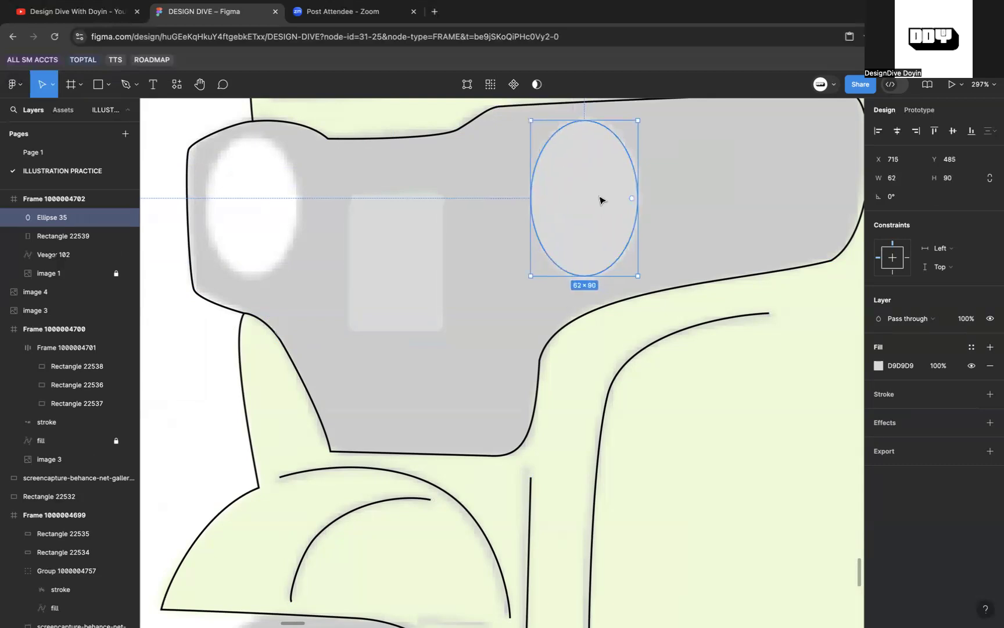
{"action": "left_click_drag", "start_coordinate": [638, 202], "coordinate": [645, 204]}
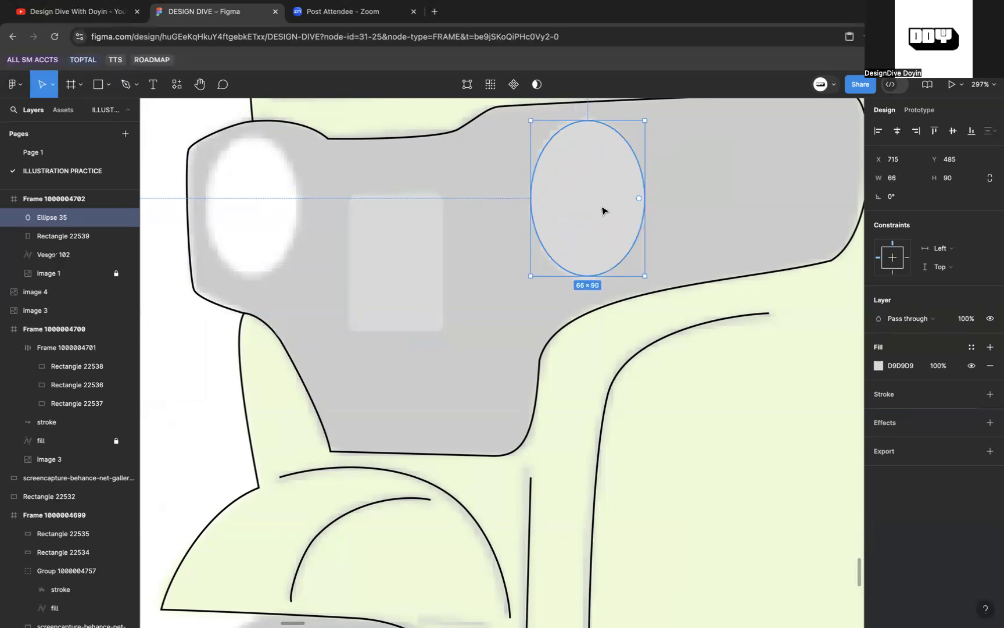
Step: Copy the ellipse onto the front headlight, then give the rear one a black stroke, a hidden fill and a width of 62
{"action": "left_click_drag", "start_coordinate": [602, 210], "coordinate": [272, 220]}
{"action": "left_click", "coordinate": [639, 213]}
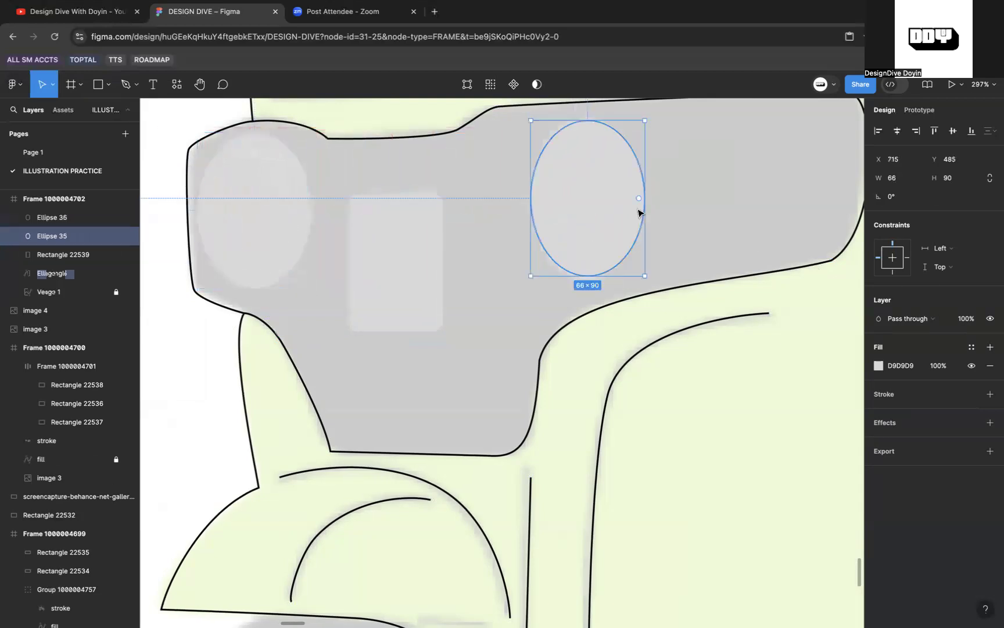
{"action": "left_click", "coordinate": [990, 394]}
{"action": "left_click", "coordinate": [972, 366]}
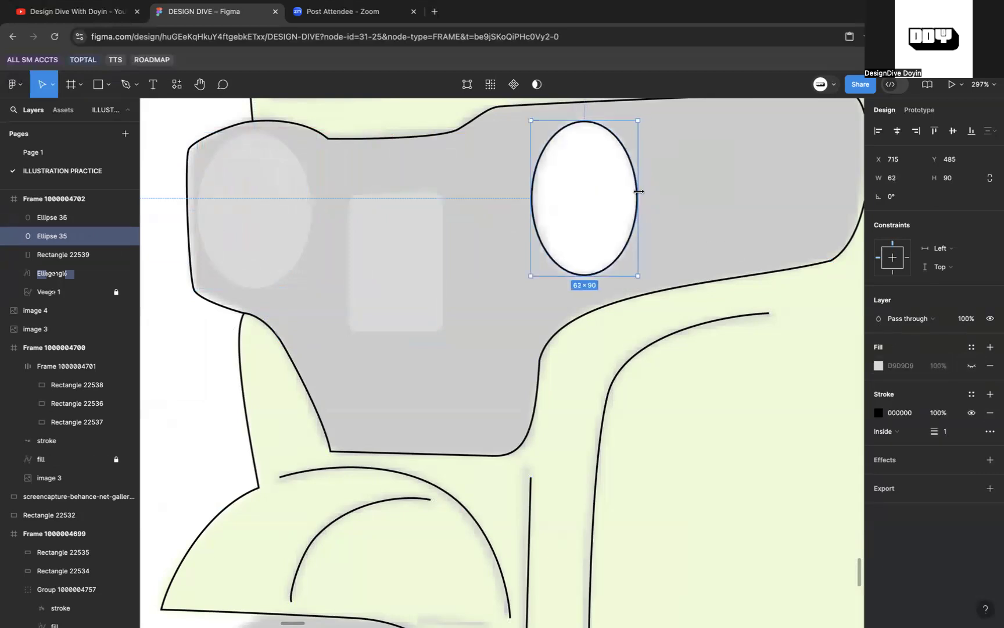
Step: Give the front headlight ellipse a black stroke, hide its fill, and scale it down to 57 × 81 at X 524, Y 494
{"action": "scroll", "coordinate": [640, 192], "scroll_direction": "left", "scroll_amount": 5}
{"action": "left_click", "coordinate": [401, 200]}
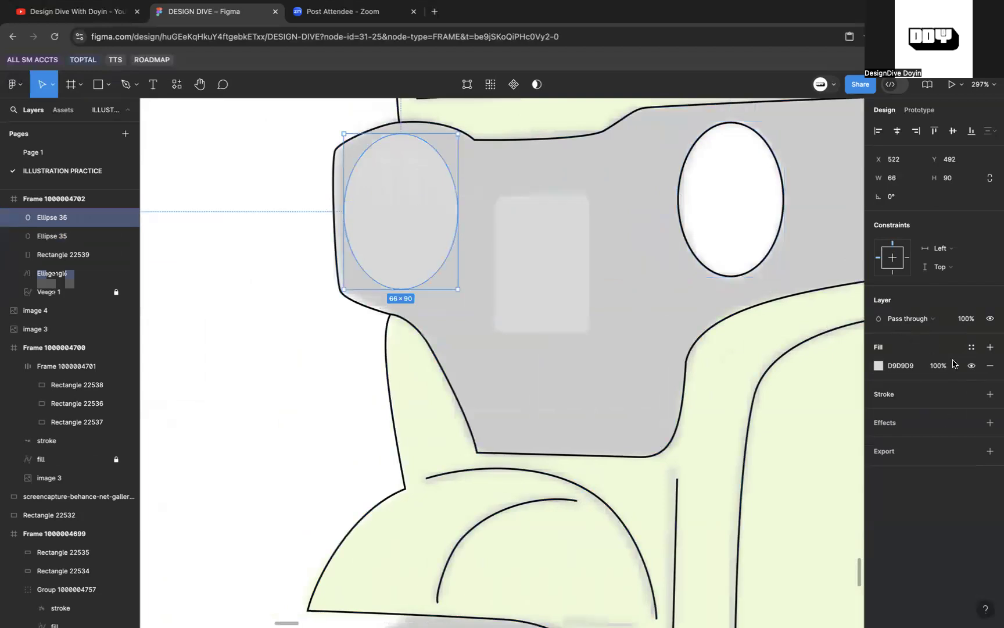
{"action": "left_click", "coordinate": [990, 394]}
{"action": "left_click", "coordinate": [972, 365]}
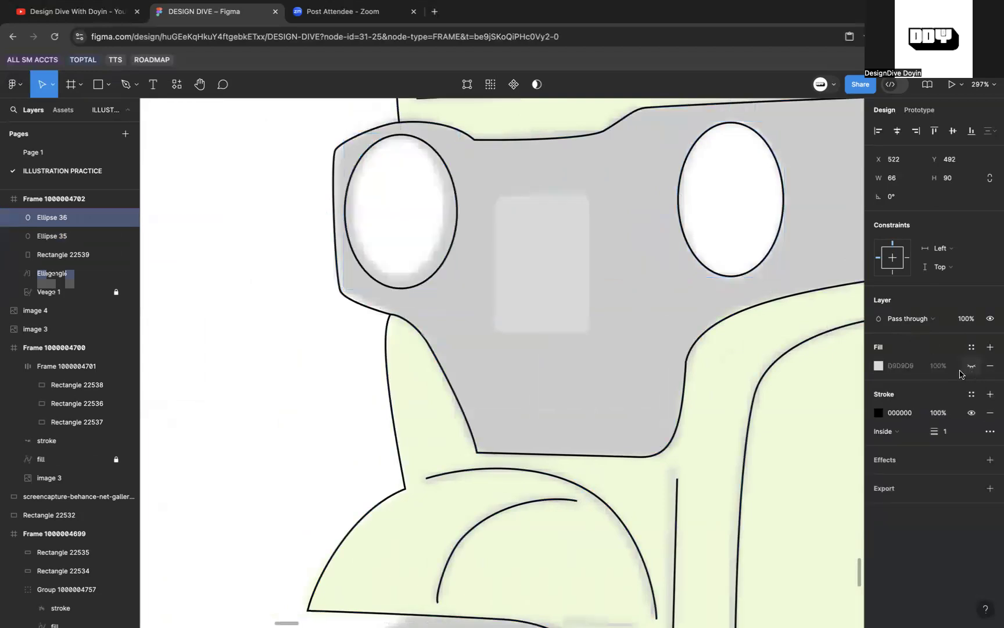
{"action": "key", "text": "k"}
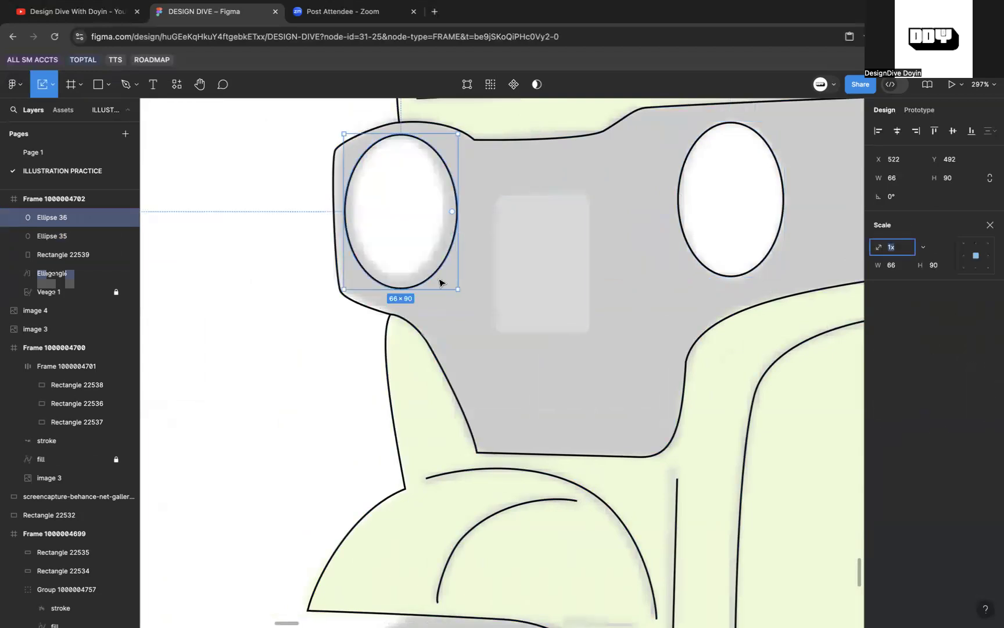
{"action": "left_click_drag", "start_coordinate": [419, 288], "coordinate": [444, 222]}
{"action": "key", "text": "v"}
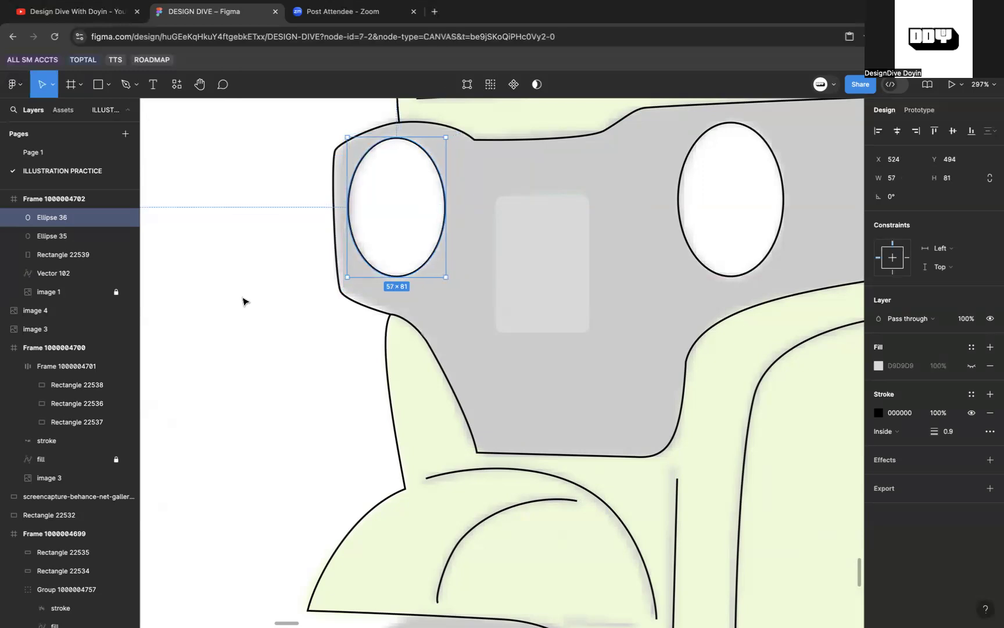
Step: Add a black stroke to the plate rectangle between the headlights and hide its fill
{"action": "left_click", "coordinate": [243, 298]}
{"action": "left_click", "coordinate": [525, 275]}
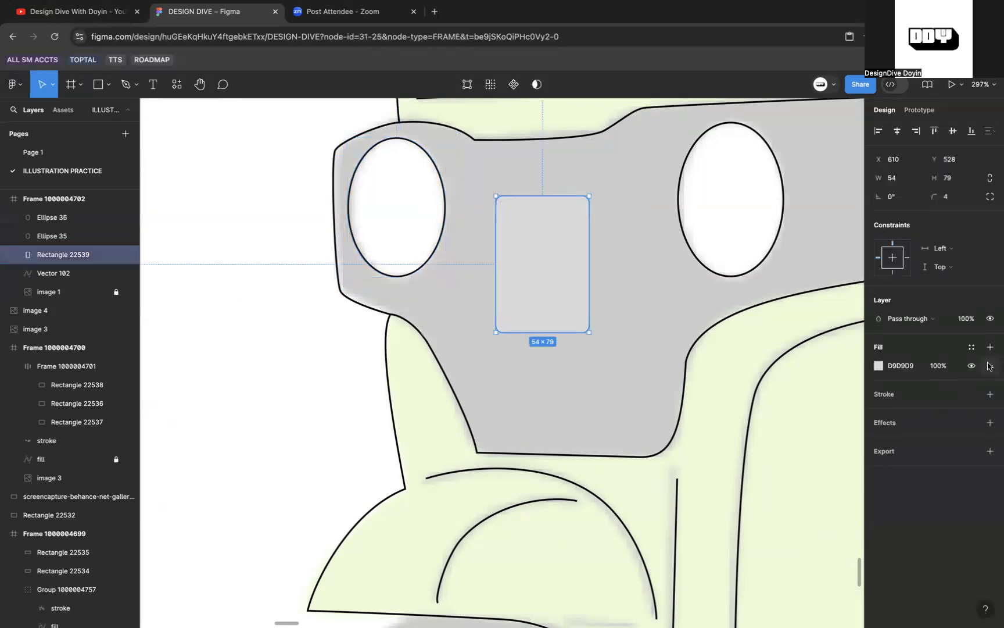
{"action": "left_click", "coordinate": [990, 394]}
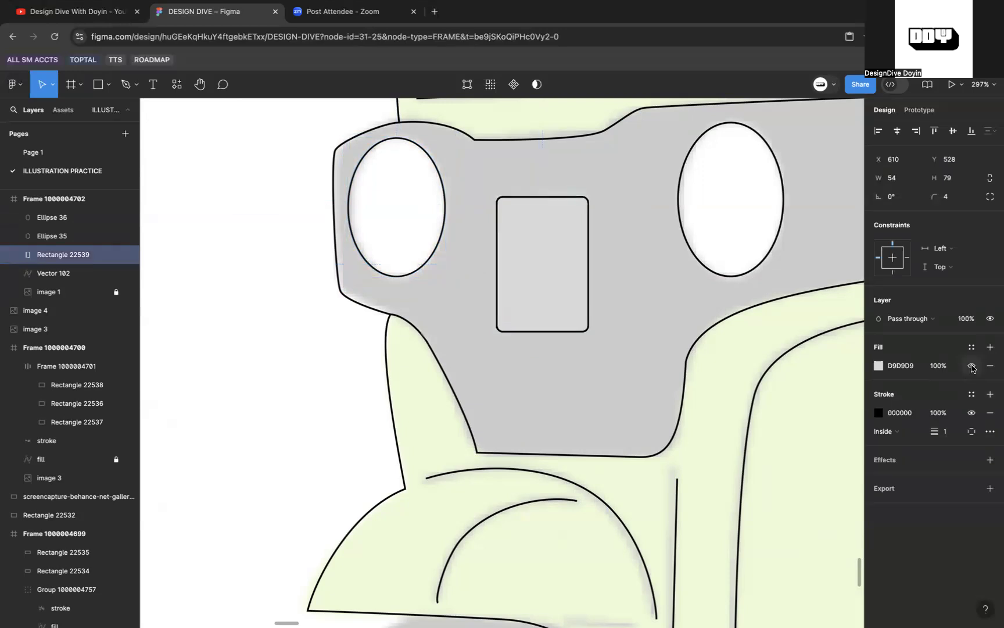
{"action": "left_click", "coordinate": [971, 365]}
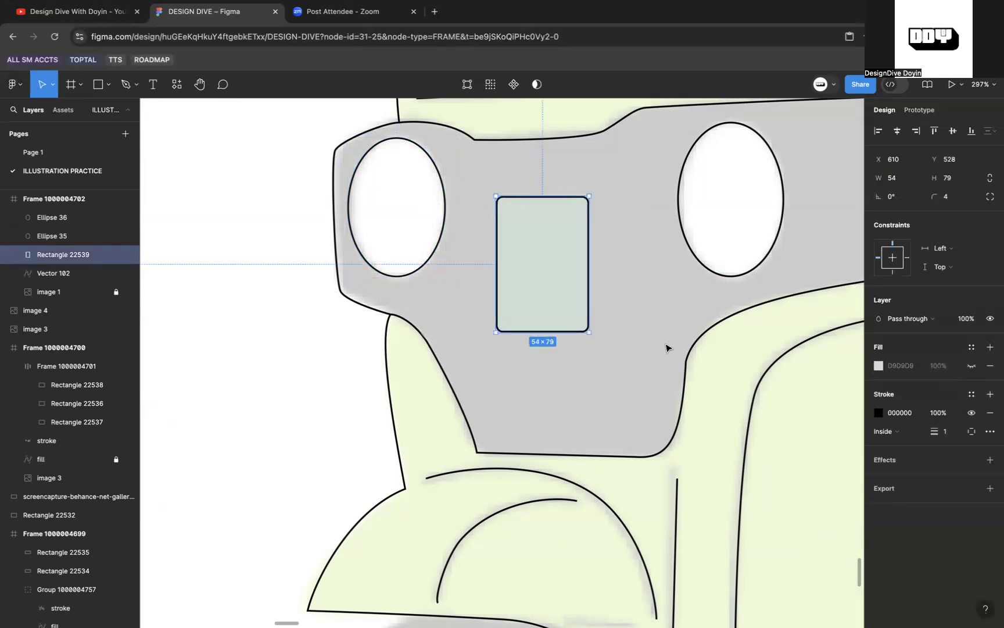
Step: Group both headlight ellipses with the plate rectangle, cut the group, and paste it inside the main rickshaw outline vector
{"action": "left_click", "coordinate": [718, 277], "text": "shift"}
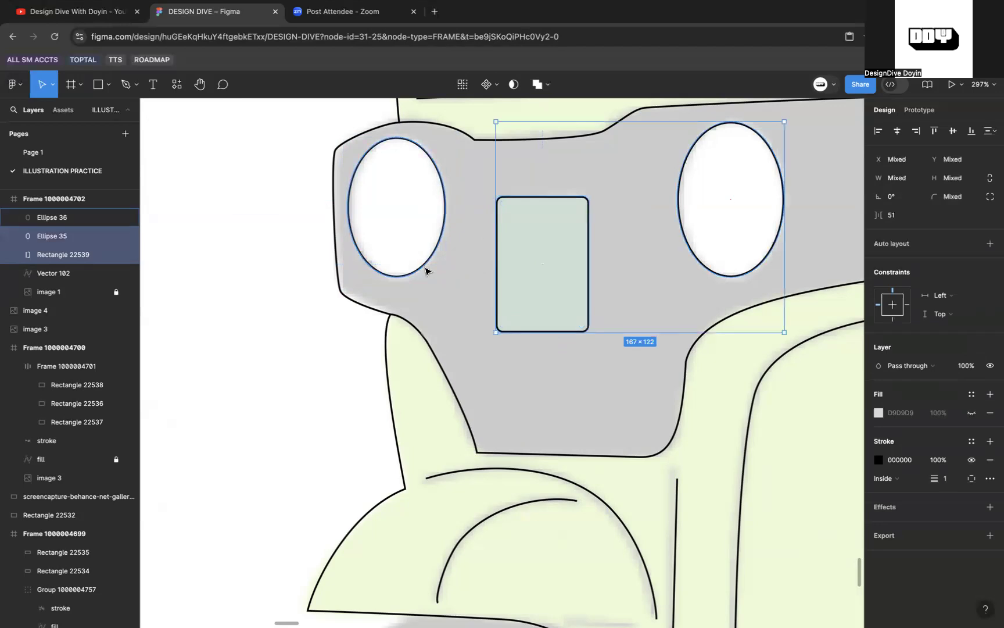
{"action": "left_click", "coordinate": [416, 271], "text": "shift"}
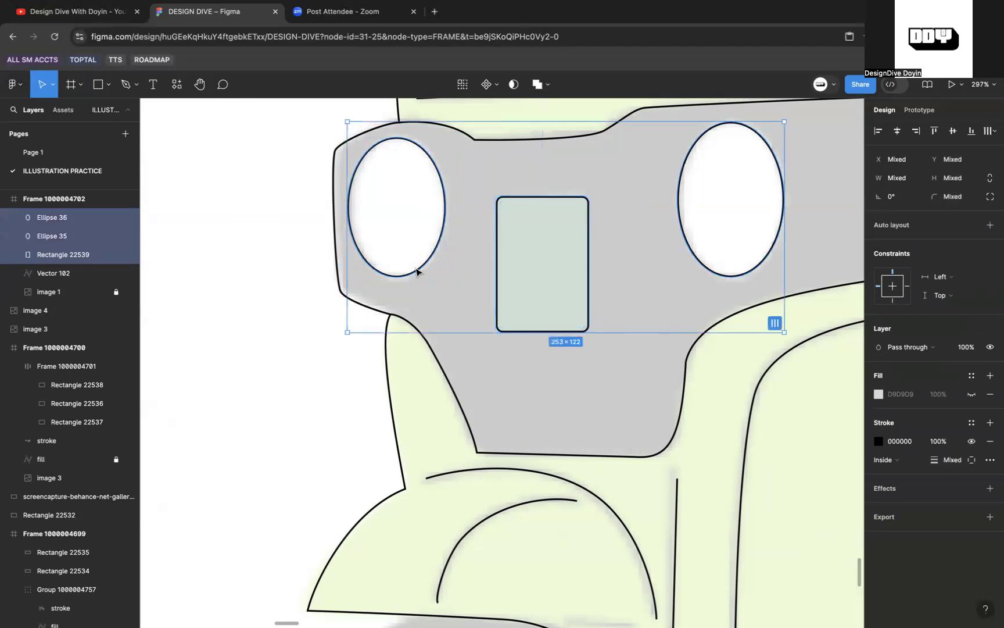
{"action": "key", "text": "ctrl+g"}
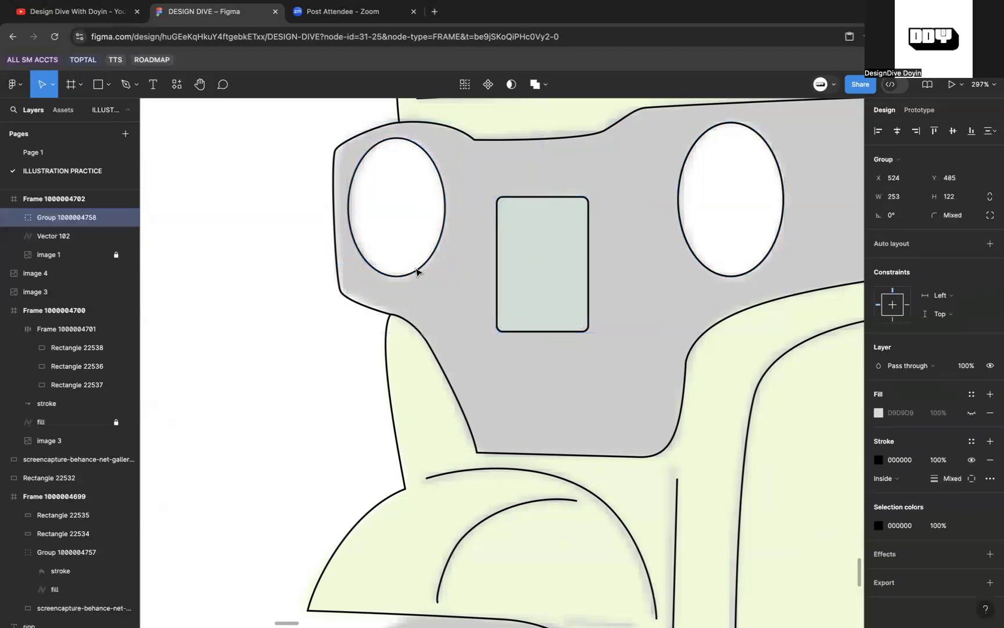
{"action": "key", "text": "Delete"}
{"action": "left_click", "coordinate": [390, 314]}
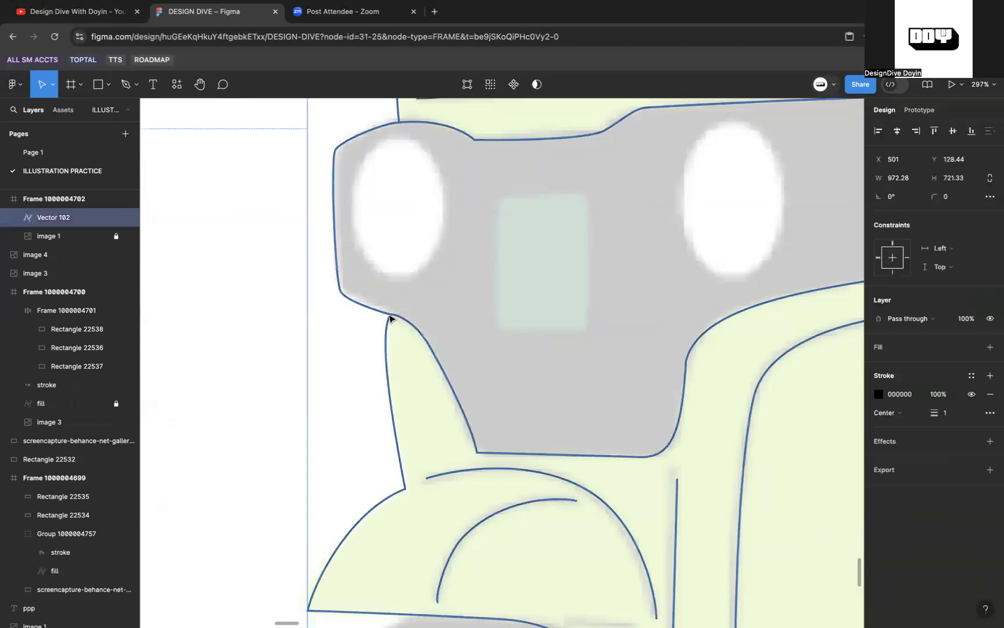
{"action": "double_click", "coordinate": [390, 318]}
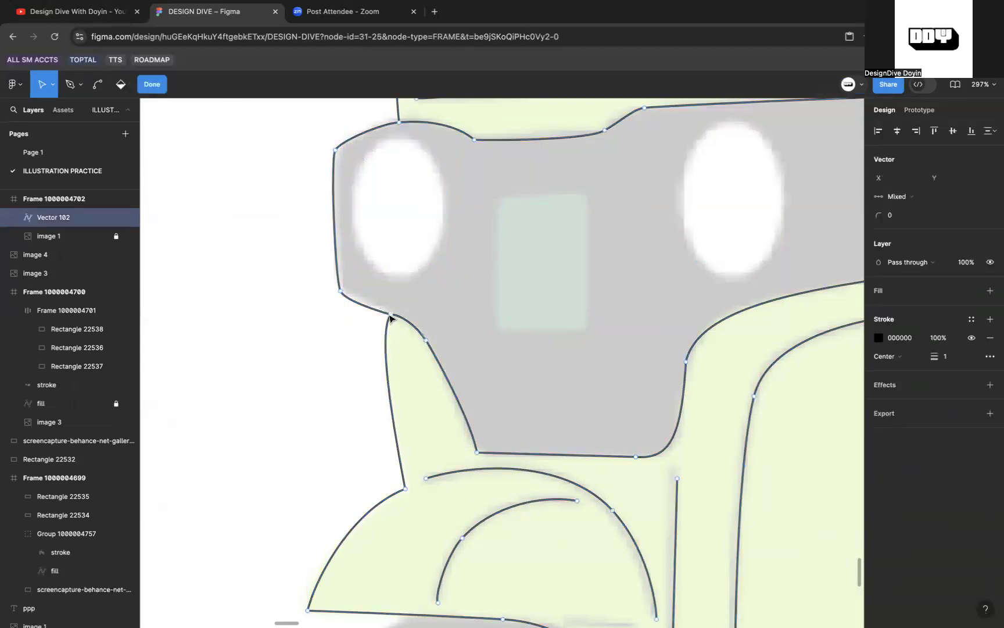
{"action": "key", "text": "ctrl+v"}
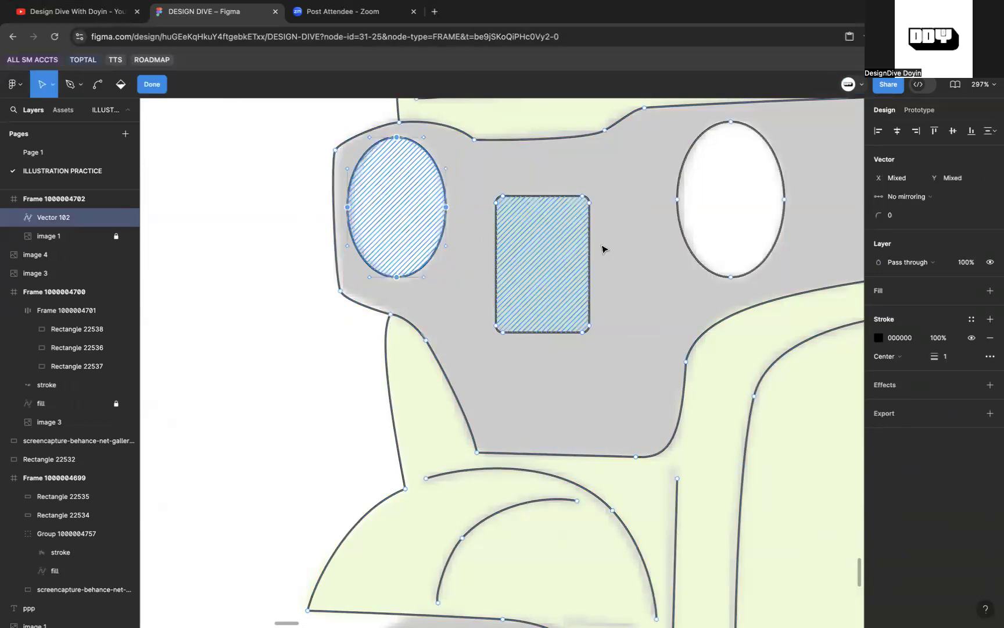
{"action": "scroll", "coordinate": [579, 198], "scroll_direction": "down", "scroll_amount": 5}
{"action": "scroll", "coordinate": [579, 199], "scroll_direction": "right", "scroll_amount": 5}
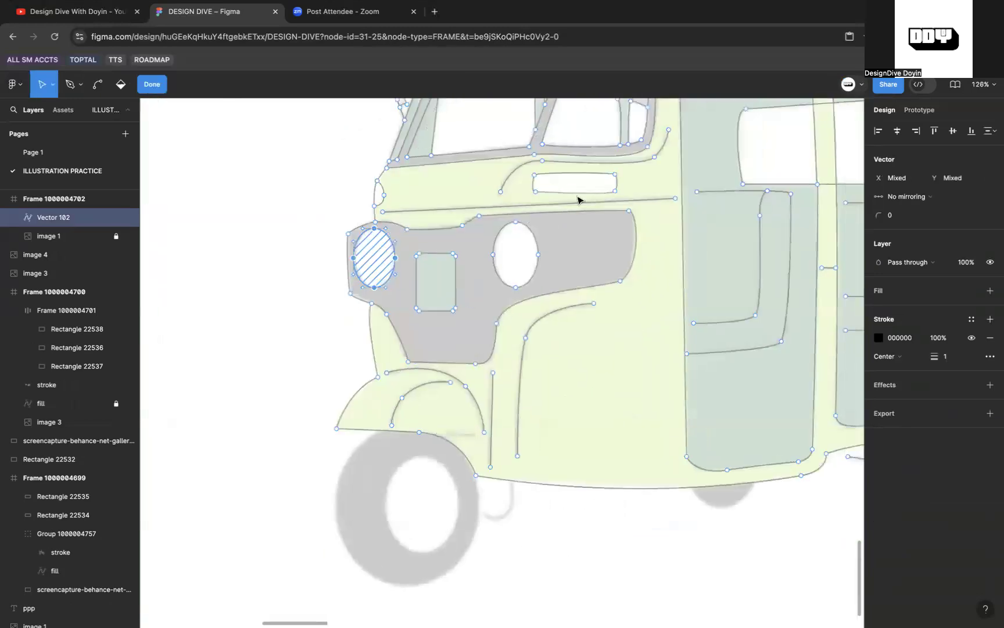
Step: Draw a short horizontal line on the front fender, just above the back part of the front wheel arch
{"action": "scroll", "coordinate": [579, 200], "scroll_direction": "up", "scroll_amount": 2}
{"action": "scroll", "coordinate": [578, 199], "scroll_direction": "up", "scroll_amount": 1}
{"action": "scroll", "coordinate": [619, 346], "scroll_direction": "down", "scroll_amount": 3}
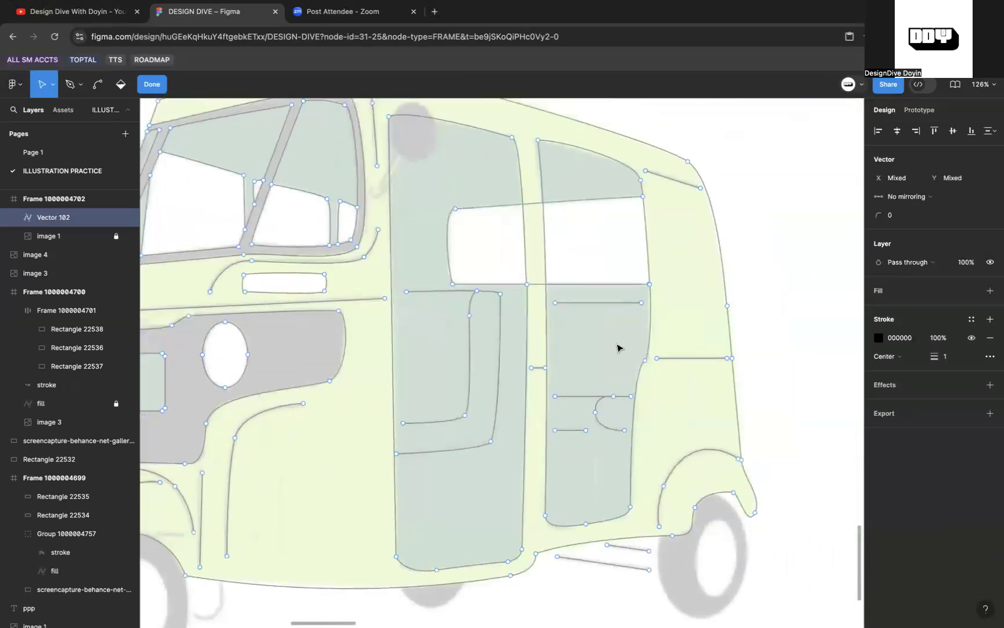
{"action": "scroll", "coordinate": [619, 345], "scroll_direction": "left", "scroll_amount": 5}
{"action": "scroll", "coordinate": [418, 393], "scroll_direction": "up", "scroll_amount": 5}
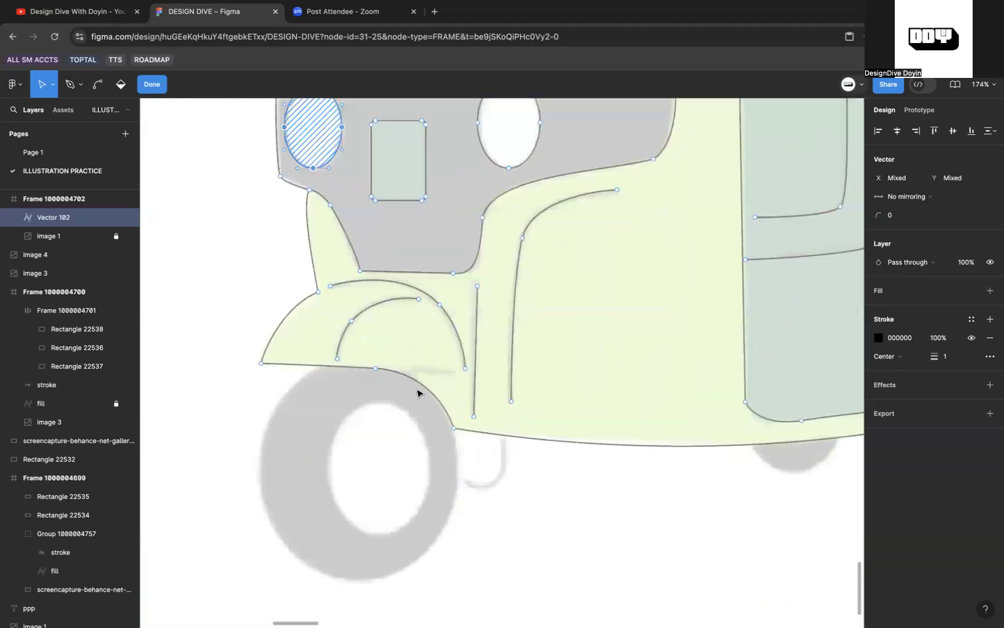
{"action": "key", "text": "p"}
{"action": "left_click", "coordinate": [477, 360]}
{"action": "left_click", "coordinate": [410, 355]}
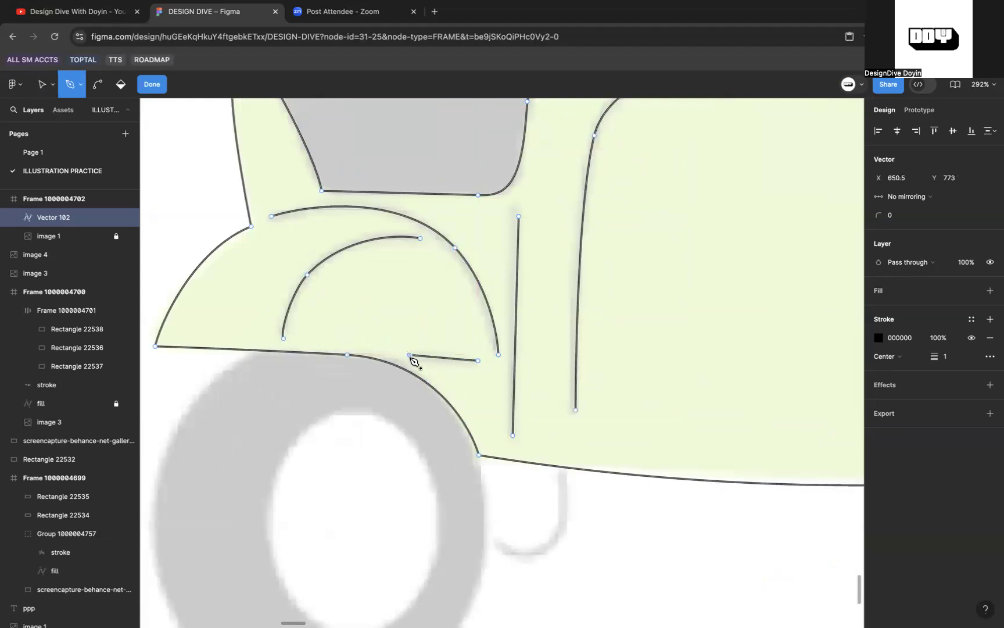
{"action": "key", "text": "super+z"}
{"action": "left_click", "coordinate": [410, 359]}
Step: Trace the small J-shaped hook hanging below the body behind the front wheel with the Pen tool, ending the path
{"action": "scroll", "coordinate": [413, 359], "scroll_direction": "down", "scroll_amount": 5}
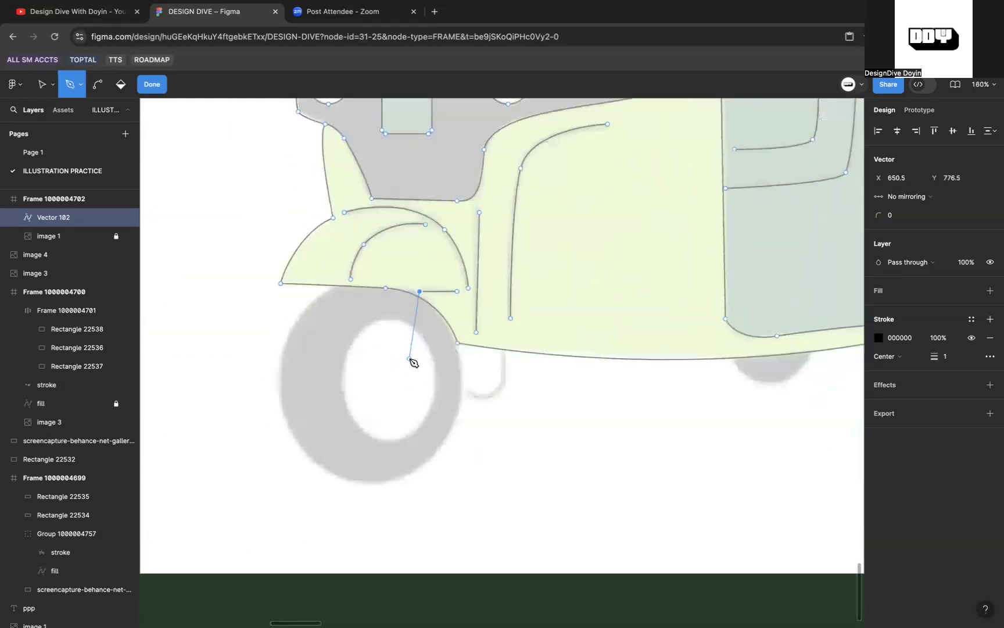
{"action": "left_click", "coordinate": [505, 320]}
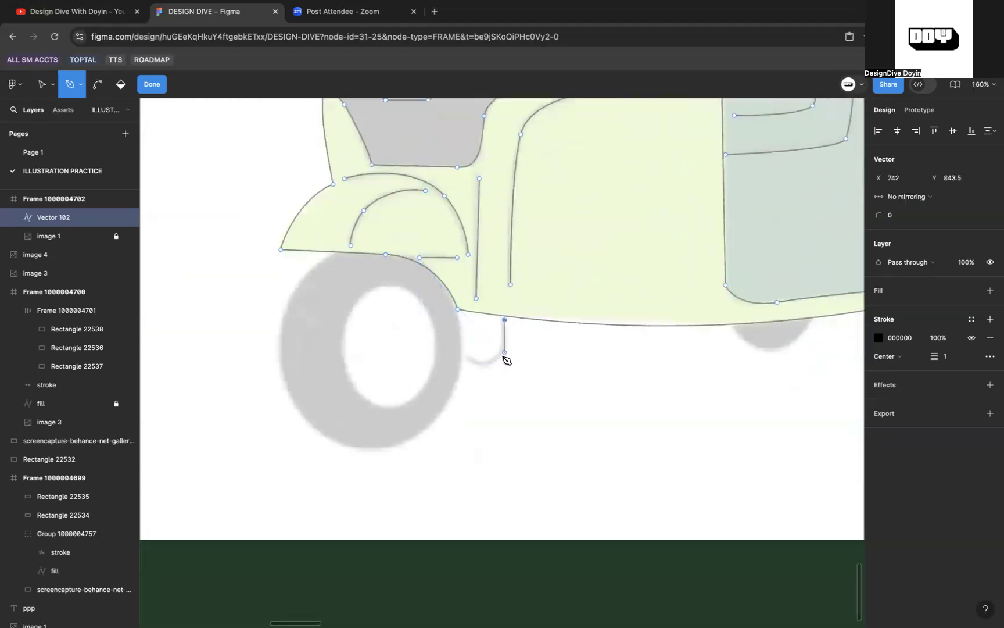
{"action": "left_click", "coordinate": [493, 364]}
{"action": "left_click_drag", "start_coordinate": [486, 368], "coordinate": [473, 366]}
{"action": "left_click", "coordinate": [468, 358]}
{"action": "scroll", "coordinate": [468, 365], "scroll_direction": "down", "scroll_amount": 4}
{"action": "scroll", "coordinate": [470, 366], "scroll_direction": "right", "scroll_amount": 6}
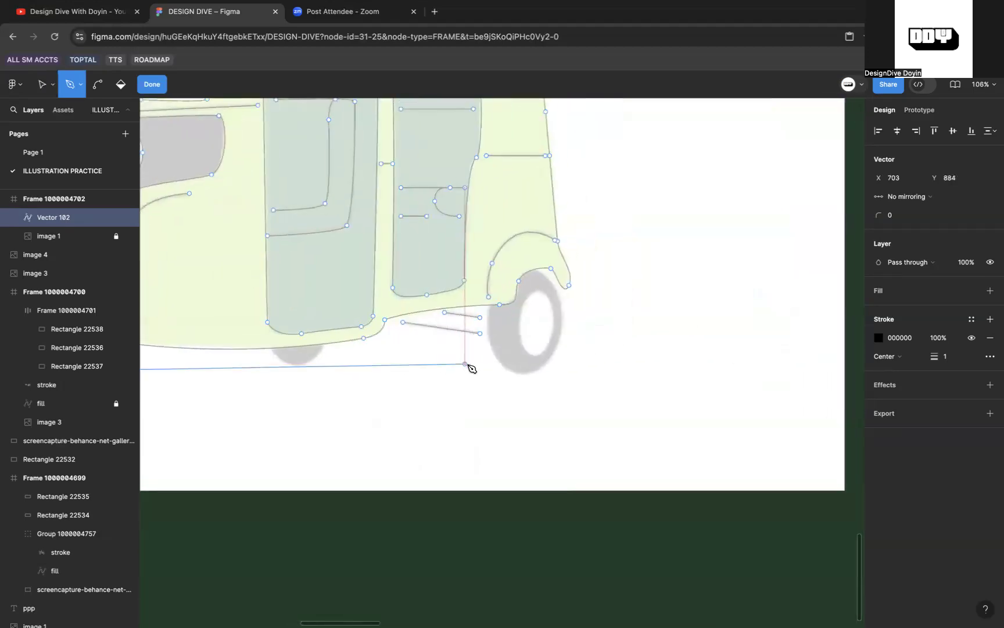
{"action": "scroll", "coordinate": [471, 366], "scroll_direction": "down", "scroll_amount": 4}
{"action": "scroll", "coordinate": [470, 365], "scroll_direction": "up", "scroll_amount": 4}
{"action": "scroll", "coordinate": [468, 364], "scroll_direction": "left", "scroll_amount": 2}
{"action": "key", "text": "Escape"}
Step: Trace the curved bottom of the partly hidden middle wheel as an arc joined to the body's lower edge
{"action": "scroll", "coordinate": [409, 360], "scroll_direction": "up", "scroll_amount": 5}
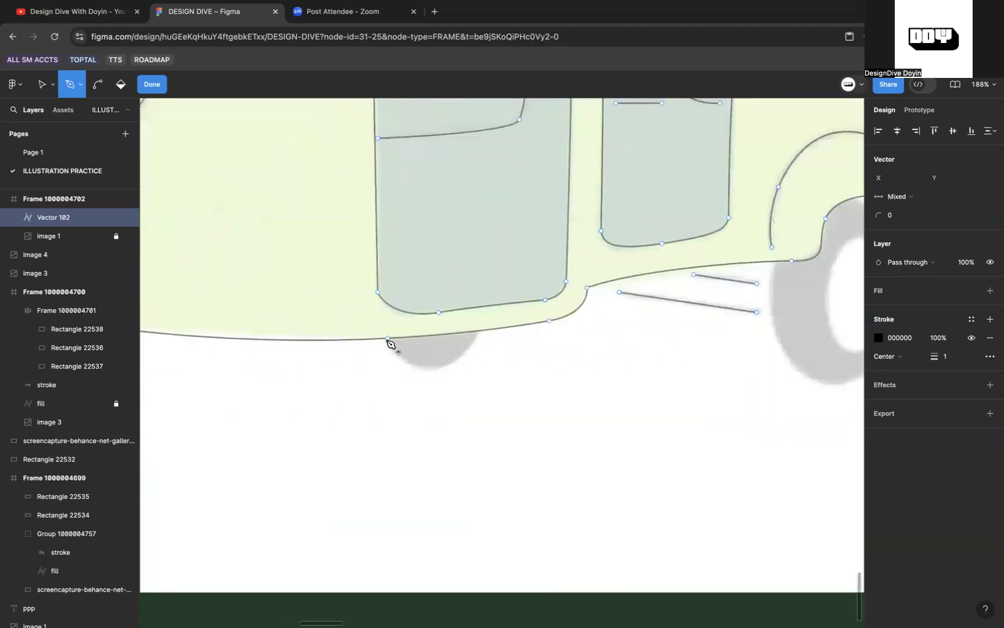
{"action": "left_click", "coordinate": [386, 340]}
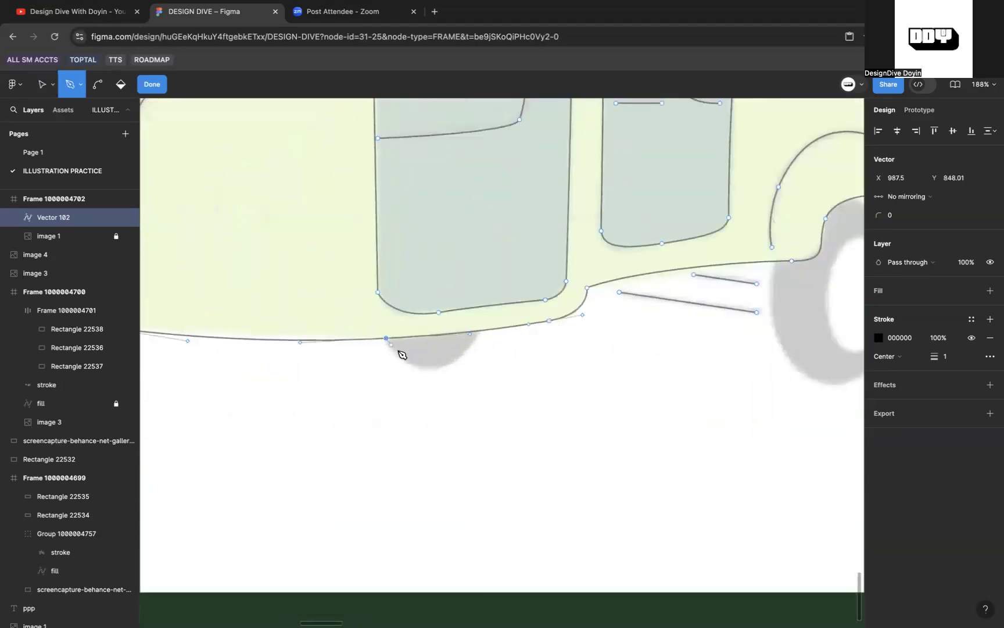
{"action": "left_click_drag", "start_coordinate": [435, 370], "coordinate": [473, 368]}
{"action": "left_click", "coordinate": [471, 333]}
{"action": "scroll", "coordinate": [480, 336], "scroll_direction": "down", "scroll_amount": 5}
{"action": "scroll", "coordinate": [480, 336], "scroll_direction": "up", "scroll_amount": 6}
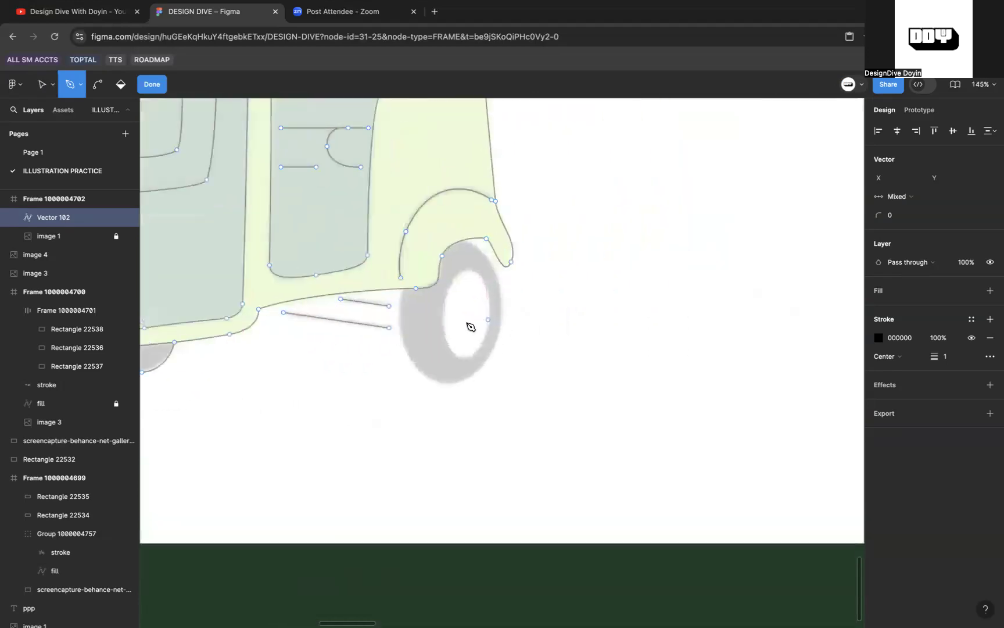
{"action": "key", "text": "Escape"}
Step: Draw a circle about 109 × 109 beside the front wheel, add a black stroke and hide its fill
{"action": "scroll", "coordinate": [599, 337], "scroll_direction": "right", "scroll_amount": 5}
{"action": "scroll", "coordinate": [598, 340], "scroll_direction": "up", "scroll_amount": 2}
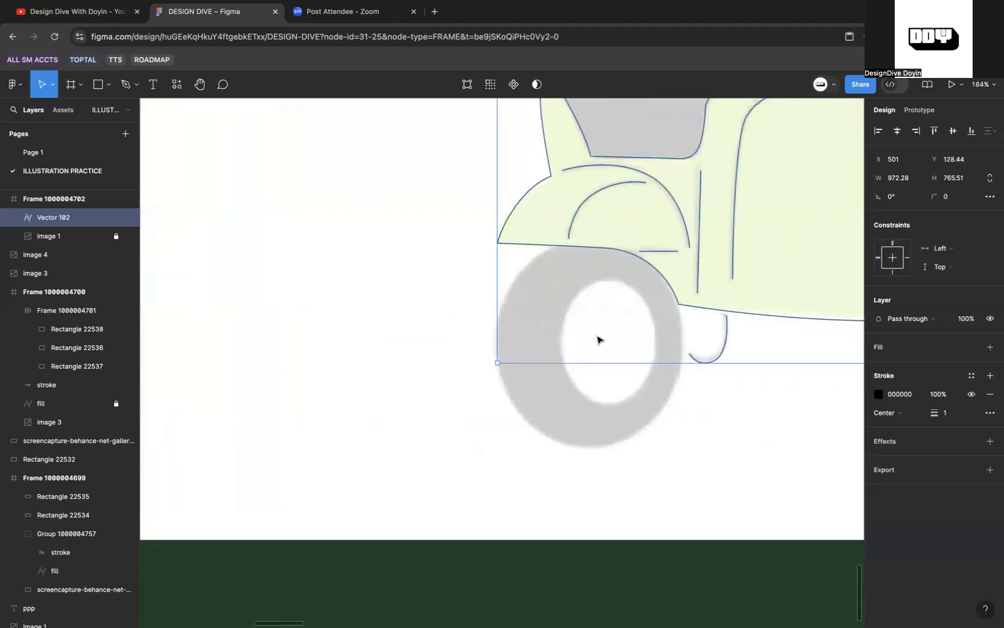
{"action": "key", "text": "o"}
{"action": "left_click_drag", "start_coordinate": [388, 342], "coordinate": [492, 446]}
{"action": "left_click", "coordinate": [992, 396]}
{"action": "left_click", "coordinate": [971, 366]}
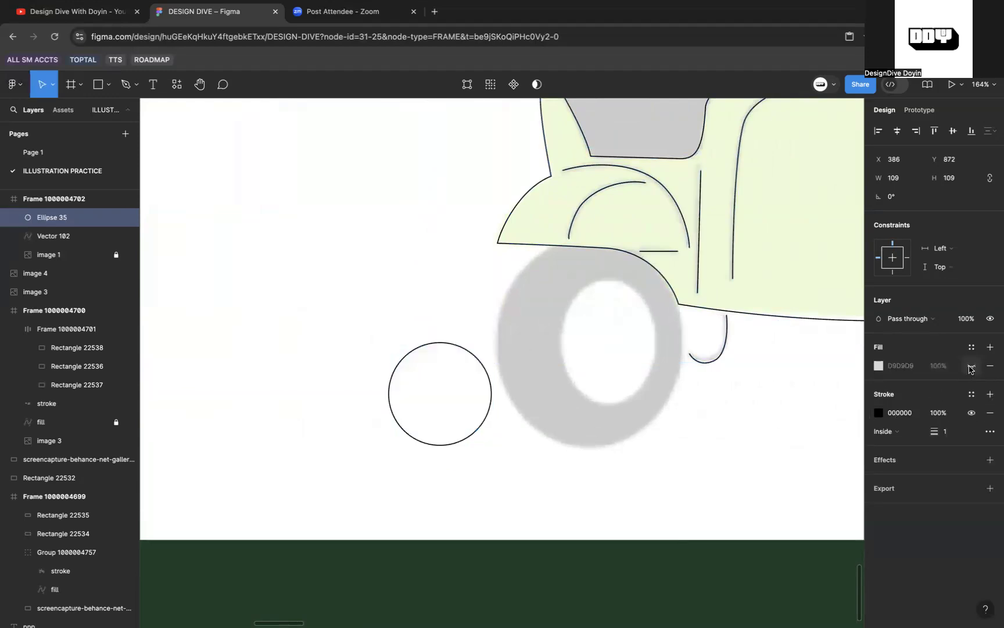
Step: Move the circle onto the front wheel's hub and resize it to 100 × 136 at X 568, Y 806
{"action": "left_click_drag", "start_coordinate": [460, 442], "coordinate": [616, 409]}
{"action": "left_click_drag", "start_coordinate": [605, 287], "coordinate": [605, 279]}
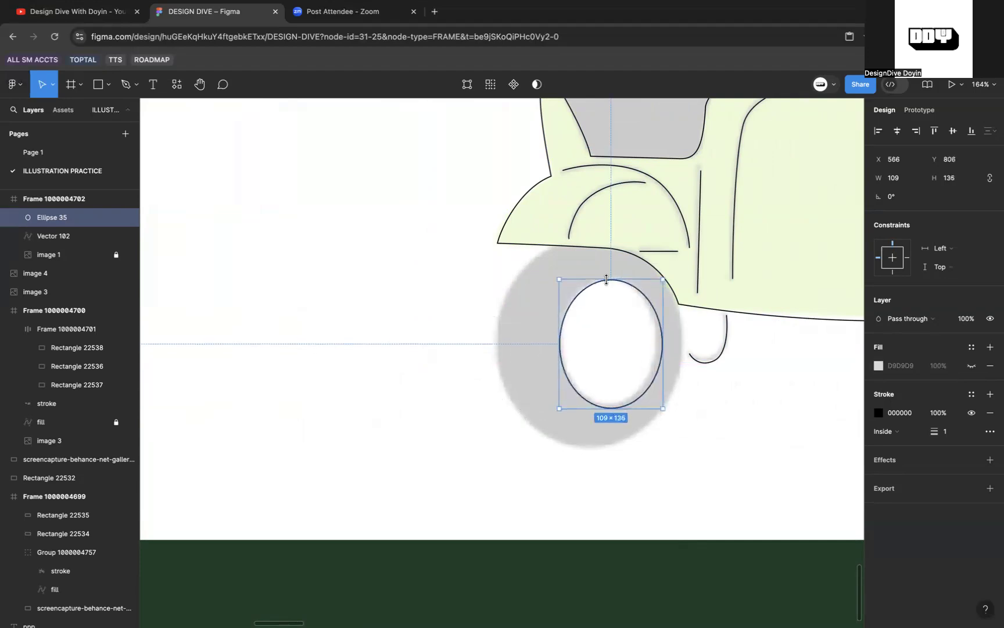
{"action": "left_click_drag", "start_coordinate": [664, 317], "coordinate": [656, 316]}
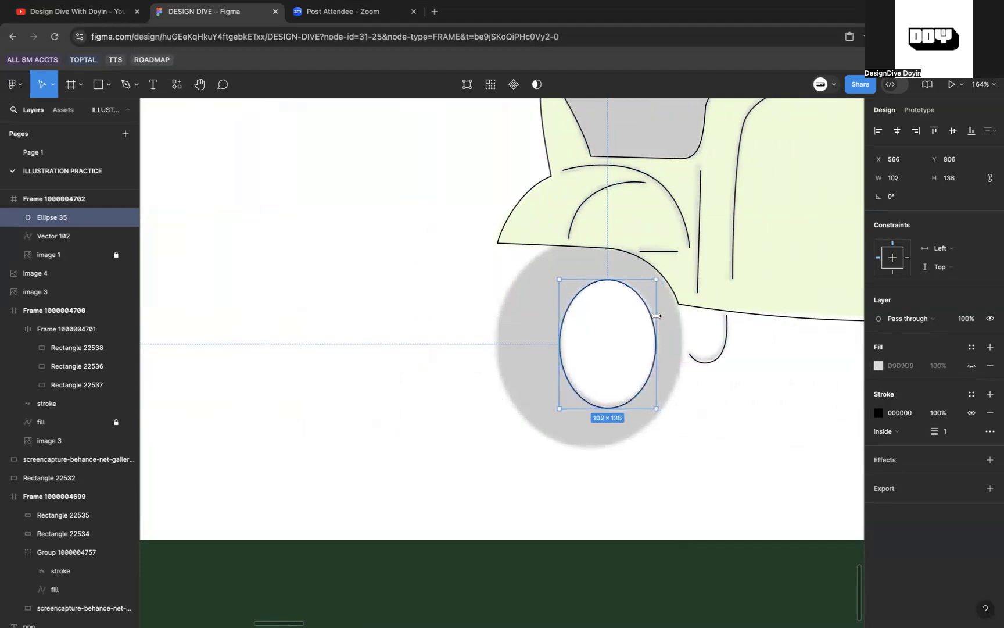
{"action": "left_click_drag", "start_coordinate": [559, 353], "coordinate": [561, 353]}
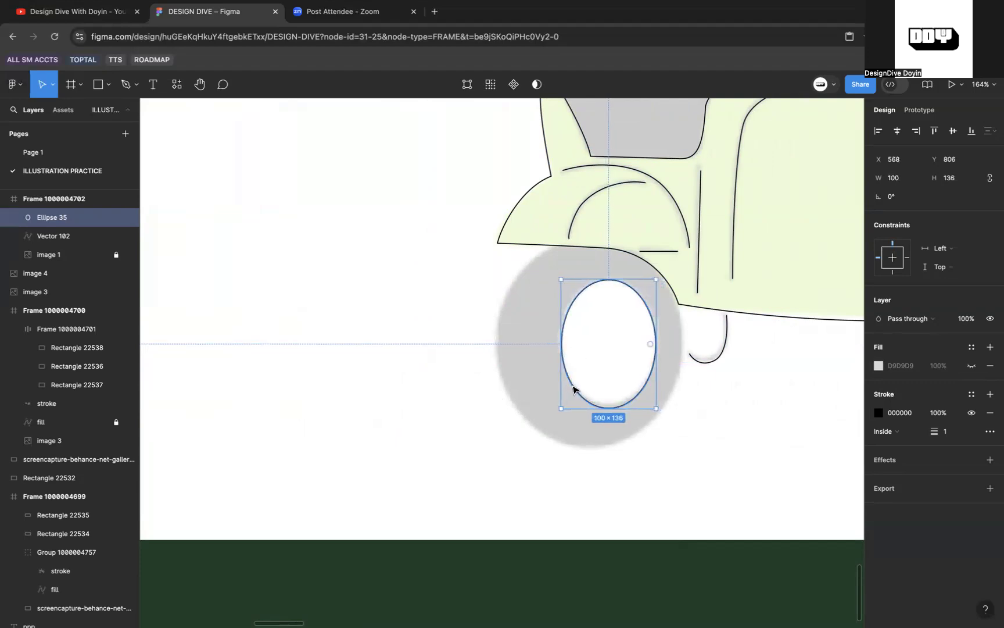
Step: Duplicate the hub ellipse and enlarge the copy to 197 × 218 at X 501, Y 765 to outline the front tyre
{"action": "key", "text": "super+d"}
{"action": "left_click_drag", "start_coordinate": [567, 408], "coordinate": [566, 447]}
{"action": "left_click_drag", "start_coordinate": [529, 362], "coordinate": [496, 364]}
{"action": "scroll", "coordinate": [638, 360], "scroll_direction": "up", "scroll_amount": 1}
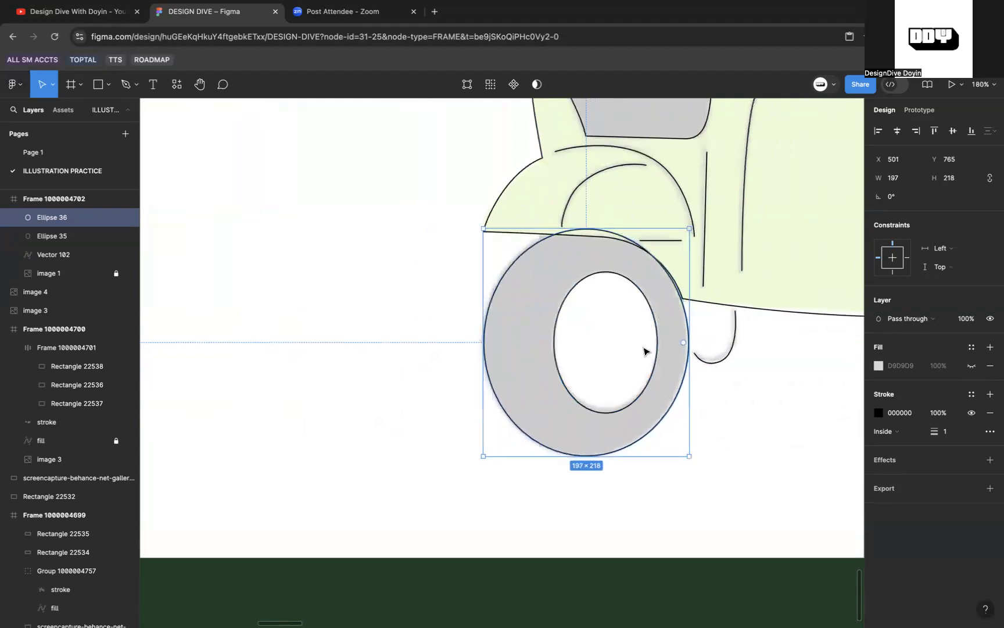
Step: Group the front wheel's two ellipses, cut the group, and paste it inside the main rickshaw outline vector
{"action": "left_click", "coordinate": [574, 291], "text": "shift"}
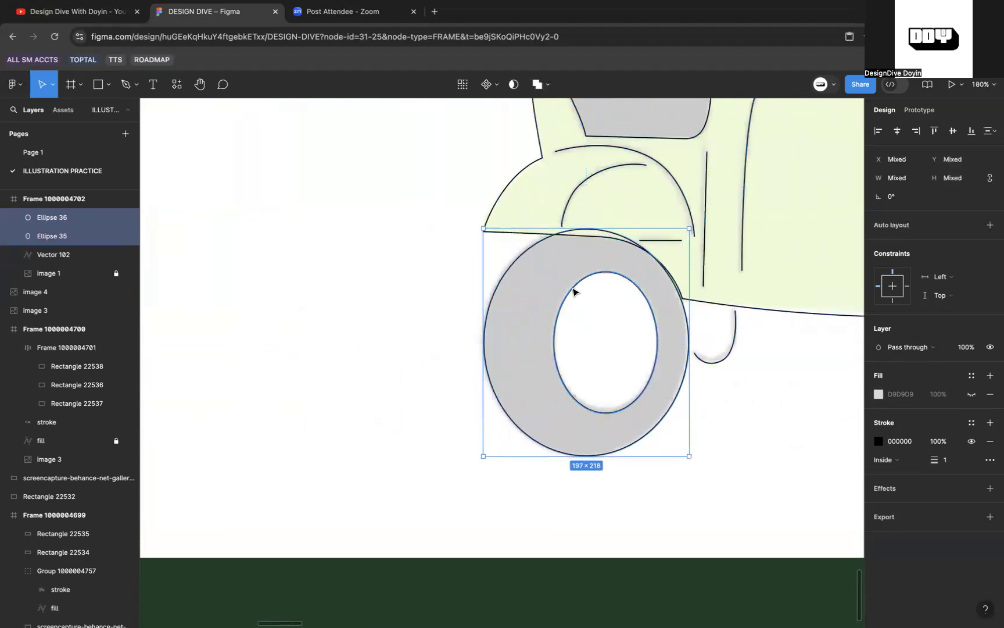
{"action": "key", "text": "super+g"}
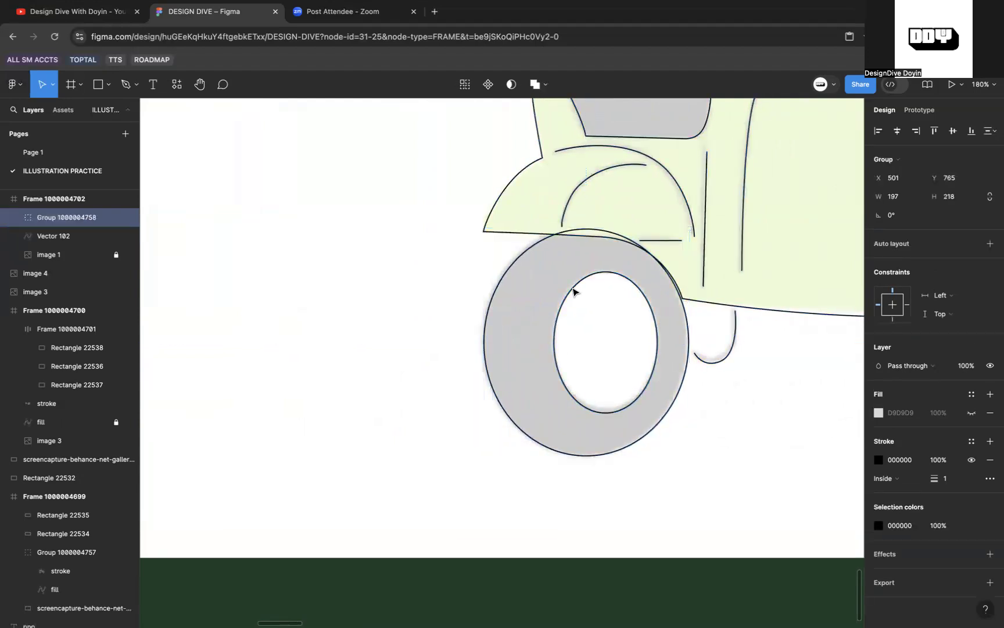
{"action": "key", "text": "Delete"}
{"action": "double_click", "coordinate": [574, 238]}
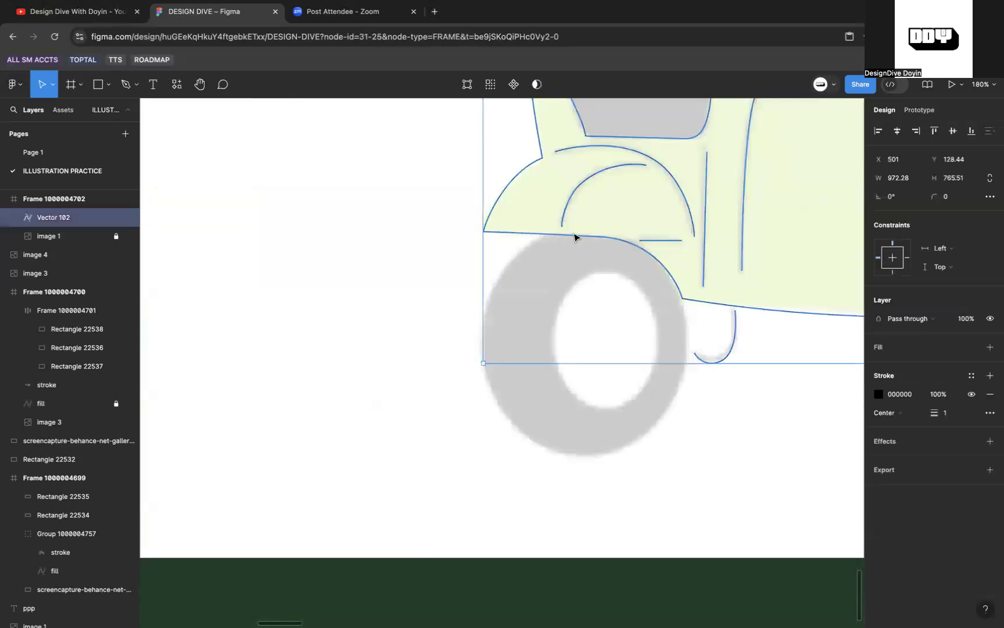
{"action": "key", "text": "super+v"}
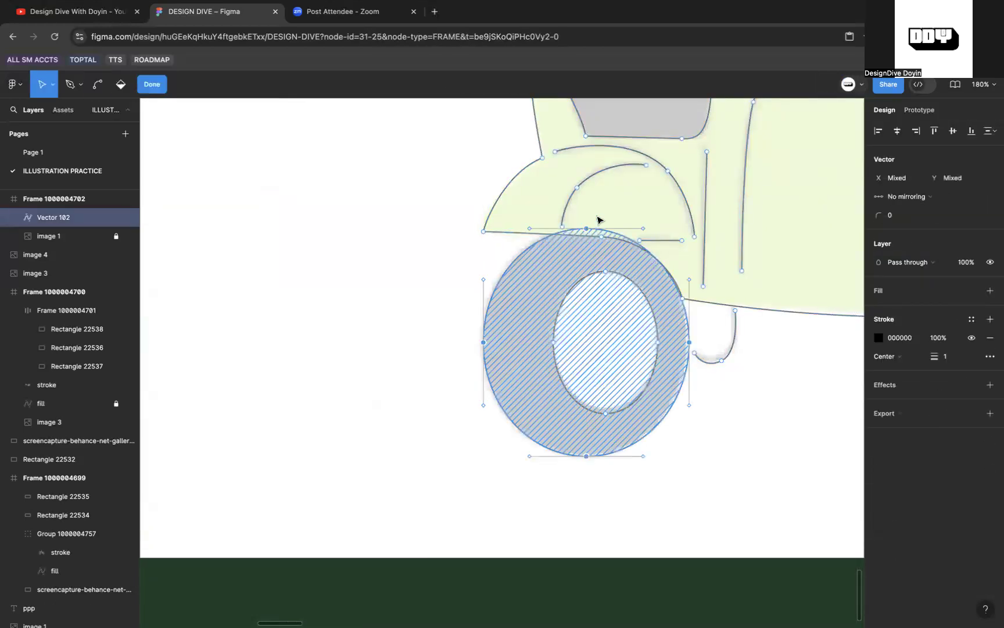
Step: Add anchor points where the front tyre outline crosses the fender's lower edge and the wheel arch
{"action": "scroll", "coordinate": [598, 220], "scroll_direction": "up", "scroll_amount": 1}
{"action": "scroll", "coordinate": [581, 247], "scroll_direction": "up", "scroll_amount": 5}
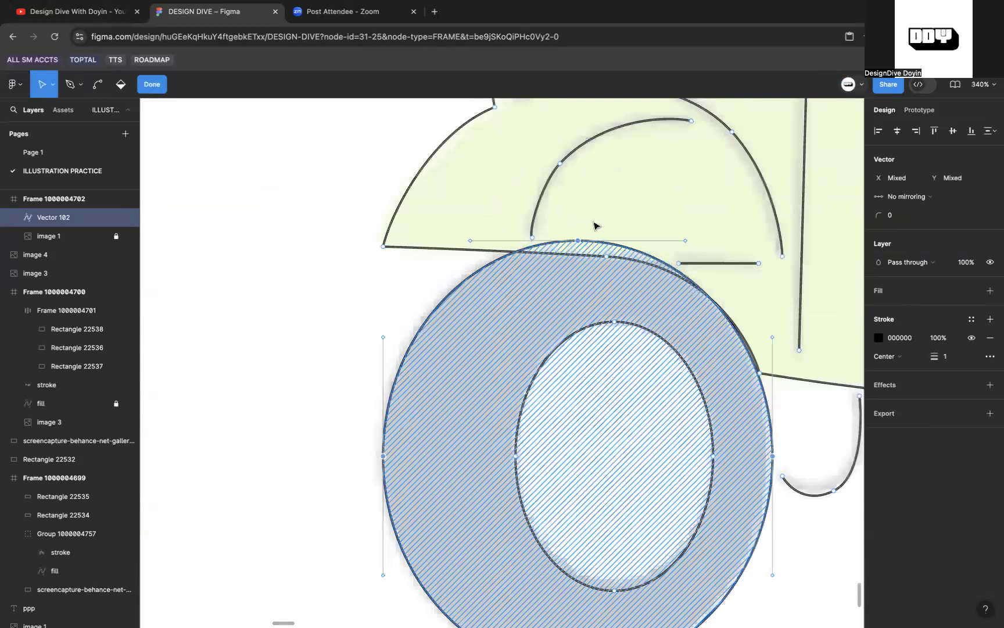
{"action": "scroll", "coordinate": [603, 235], "scroll_direction": "up", "scroll_amount": 4}
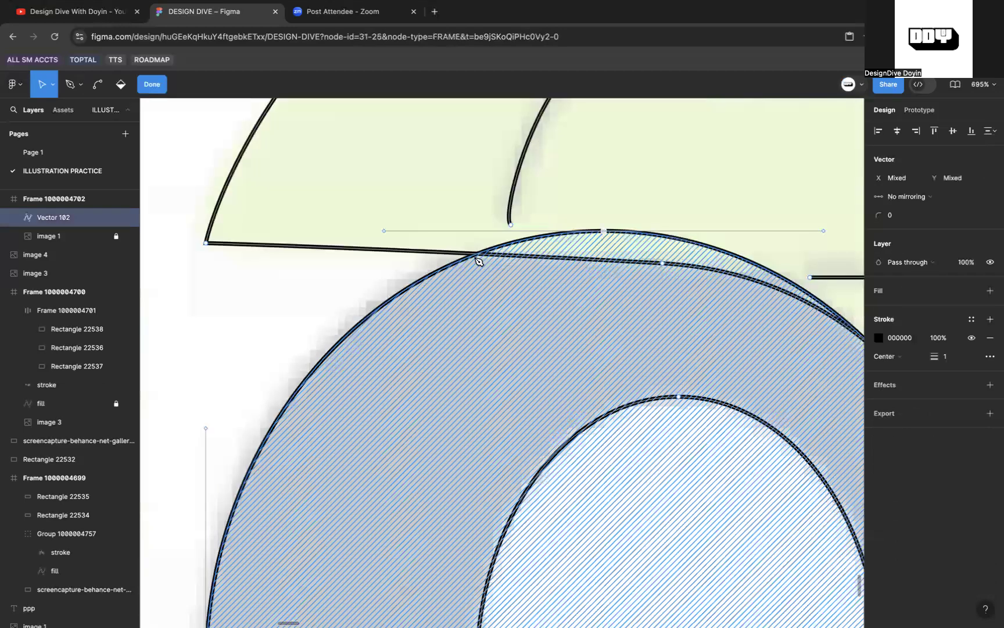
{"action": "scroll", "coordinate": [484, 250], "scroll_direction": "up", "scroll_amount": 6}
{"action": "key", "text": "p"}
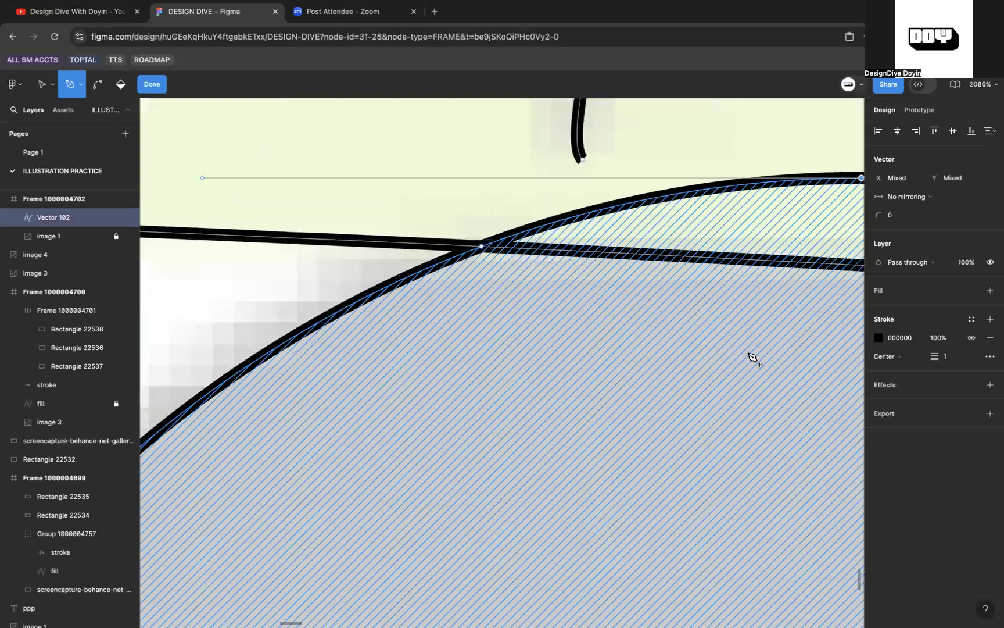
{"action": "scroll", "coordinate": [766, 365], "scroll_direction": "down", "scroll_amount": 6}
{"action": "scroll", "coordinate": [771, 376], "scroll_direction": "up", "scroll_amount": 7}
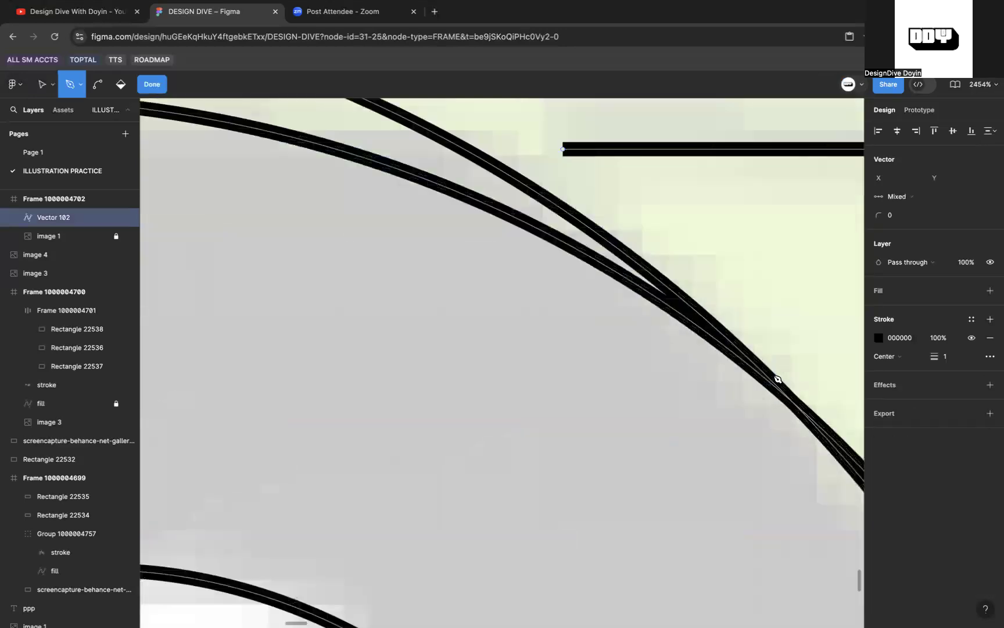
{"action": "left_click", "coordinate": [785, 395]}
Step: Remove the parts of the front tyre outline that overlap the fender and wheel arch
{"action": "scroll", "coordinate": [785, 395], "scroll_direction": "down", "scroll_amount": 3}
{"action": "left_click_drag", "start_coordinate": [785, 394], "coordinate": [284, 184]}
{"action": "key", "text": "v"}
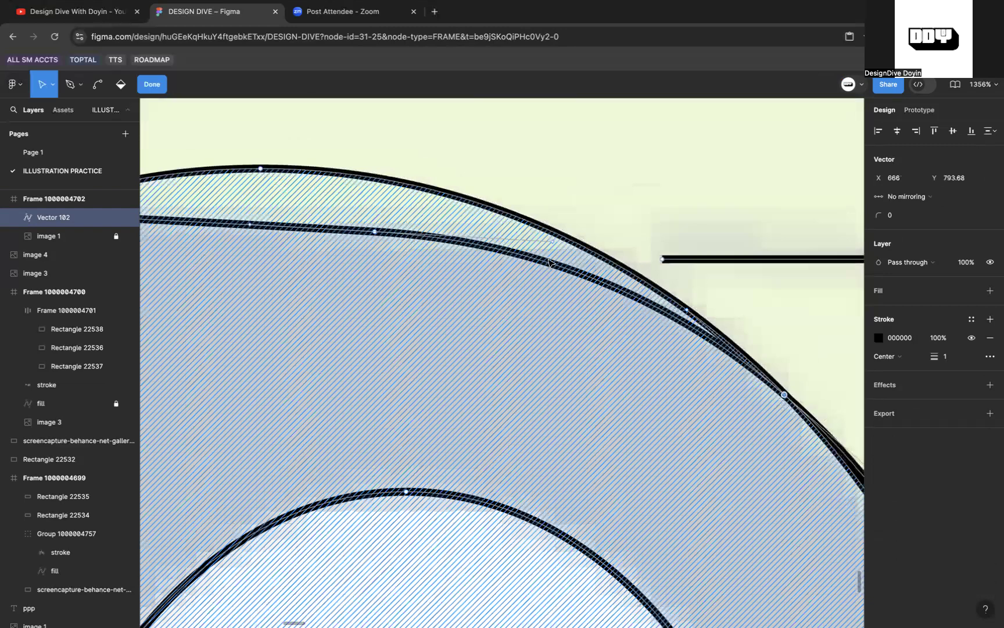
{"action": "left_click_drag", "start_coordinate": [549, 258], "coordinate": [546, 262]}
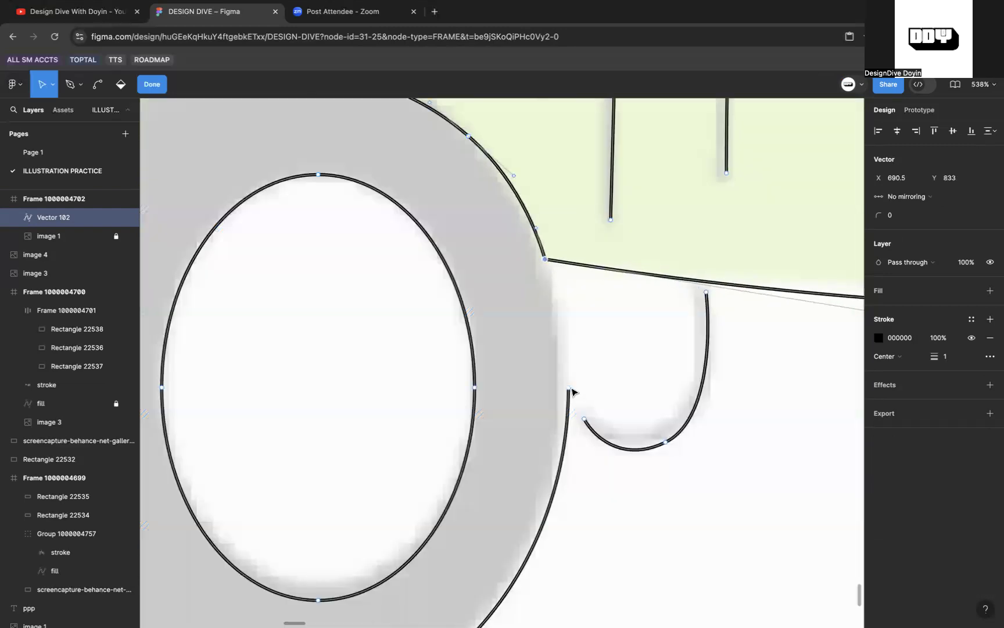
Step: Move the tyre curve's open end inward to X 695, Y 874 and connect it to the body's corner behind the wheel arch
{"action": "left_click_drag", "start_coordinate": [569, 389], "coordinate": [561, 390]}
{"action": "key", "text": "p"}
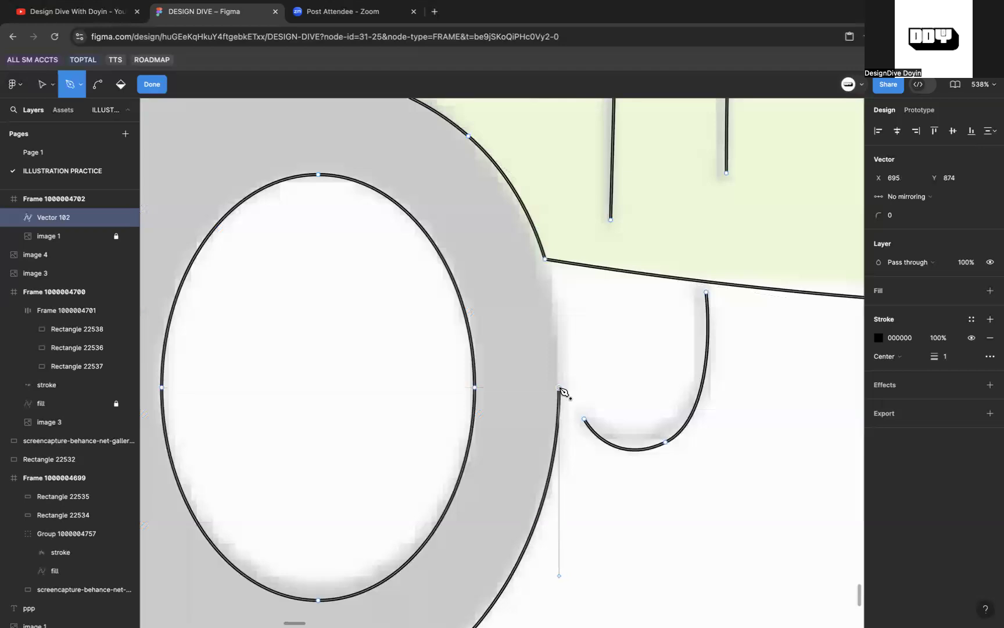
{"action": "left_click", "coordinate": [553, 389]}
{"action": "scroll", "coordinate": [609, 375], "scroll_direction": "up", "scroll_amount": 5}
{"action": "key", "text": "super+z"}
{"action": "left_click", "coordinate": [509, 404]}
{"action": "left_click_drag", "start_coordinate": [481, 149], "coordinate": [472, 125]}
{"action": "key", "text": "Escape"}
{"action": "scroll", "coordinate": [471, 126], "scroll_direction": "down", "scroll_amount": 10}
{"action": "key", "text": "Escape"}
Step: Draw a narrow ellipse about 14 × 100 inside the rear wheel's hub
{"action": "scroll", "coordinate": [468, 125], "scroll_direction": "up", "scroll_amount": 8}
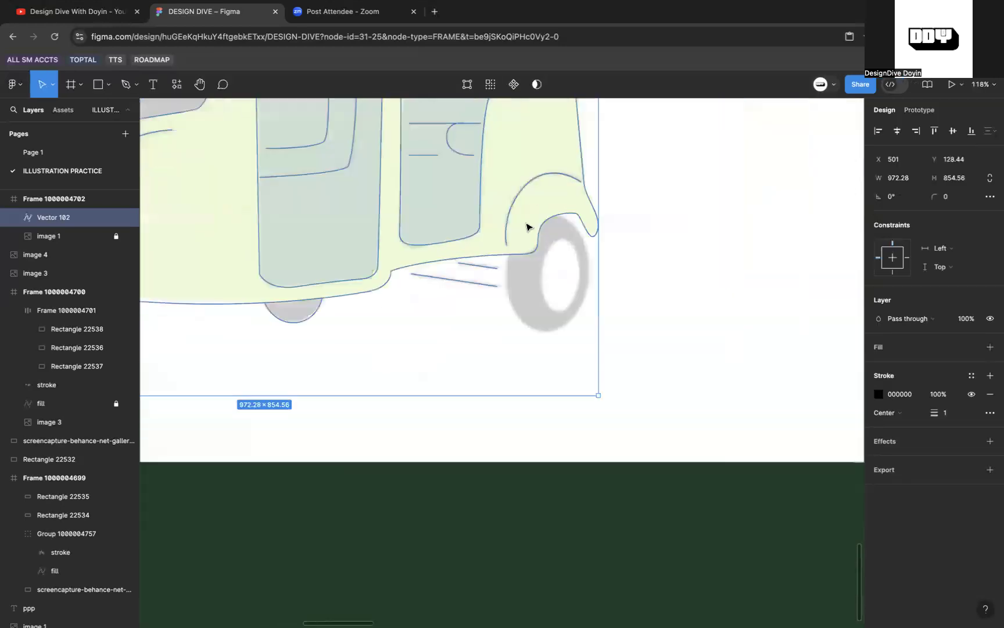
{"action": "key", "text": "o"}
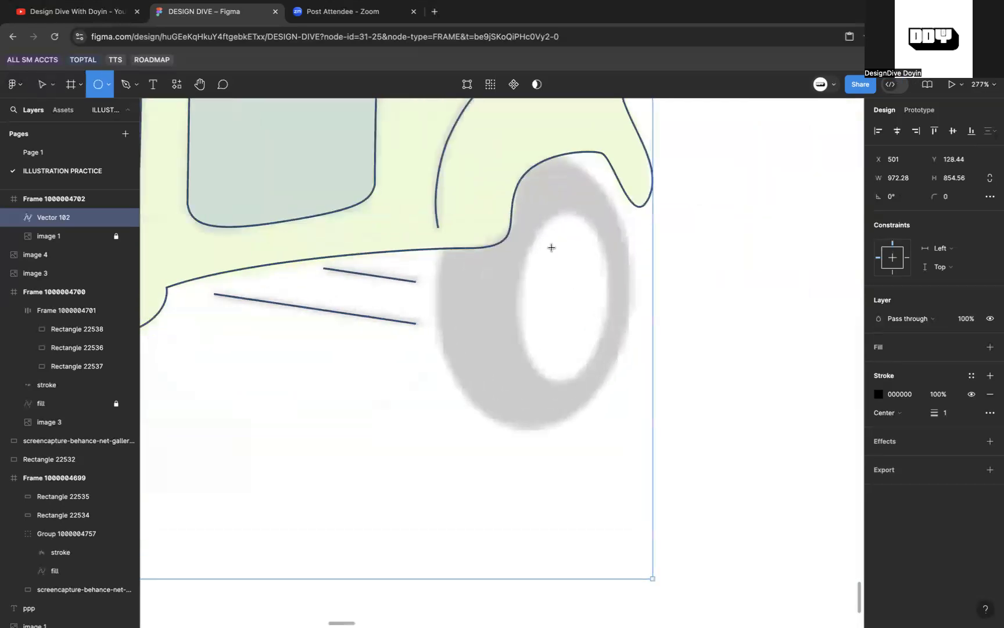
{"action": "left_click_drag", "start_coordinate": [554, 223], "coordinate": [572, 385]}
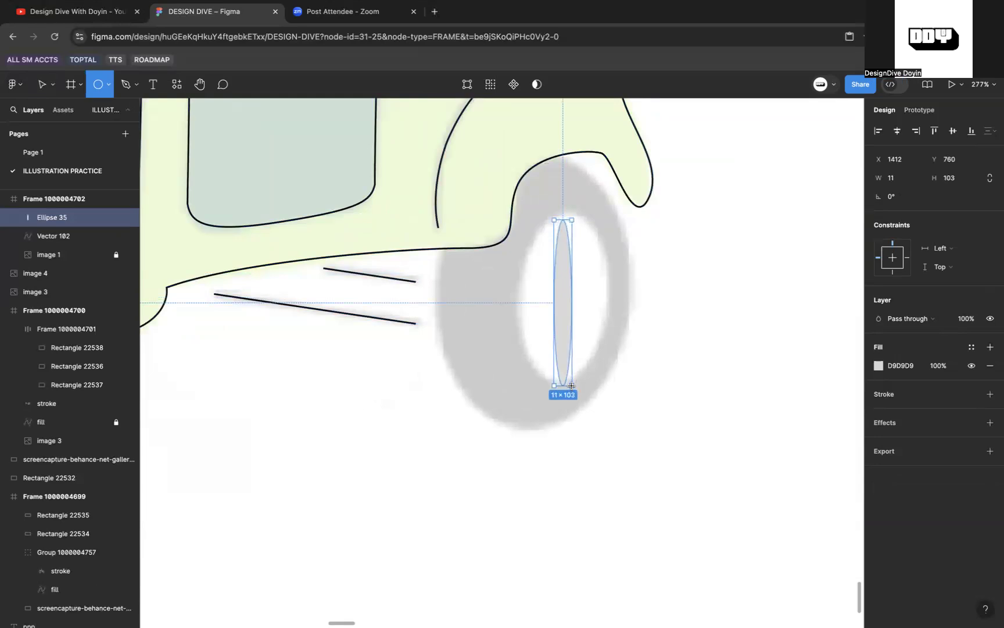
{"action": "left_click_drag", "start_coordinate": [572, 385], "coordinate": [577, 381]}
{"action": "scroll", "coordinate": [584, 296], "scroll_direction": "up", "scroll_amount": 4}
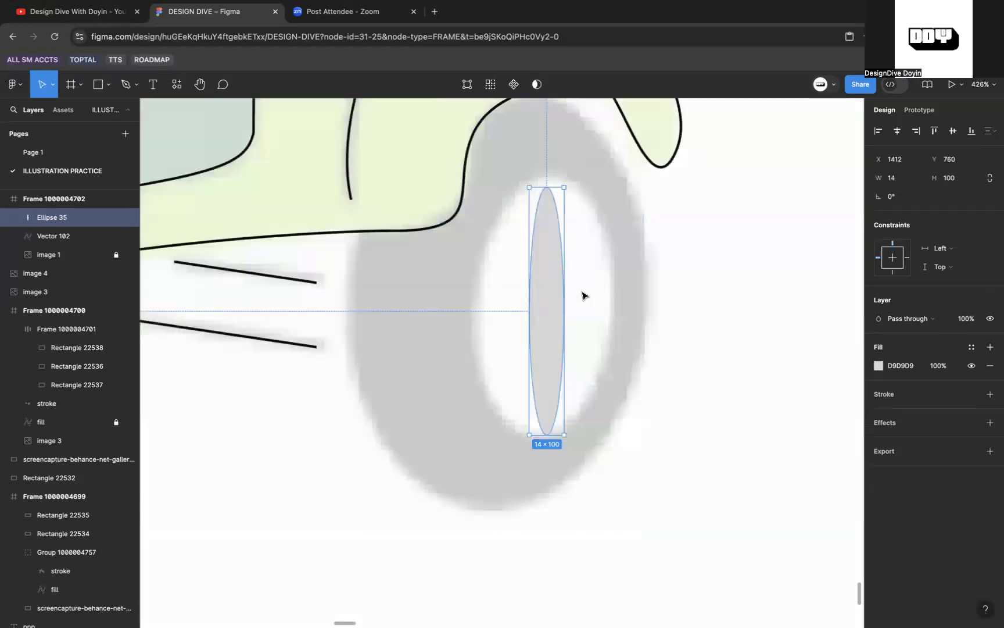
Step: Widen and heighten the rear hub ellipse to about 62 × 105 so it covers the wheel's light centre
{"action": "left_click_drag", "start_coordinate": [562, 296], "coordinate": [611, 295]}
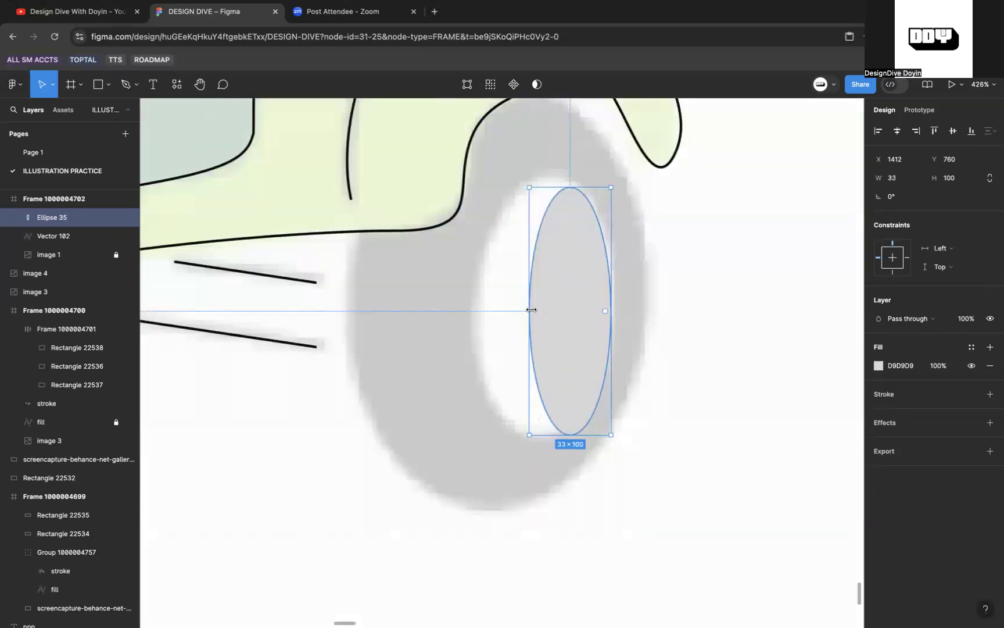
{"action": "left_click_drag", "start_coordinate": [525, 309], "coordinate": [475, 309]}
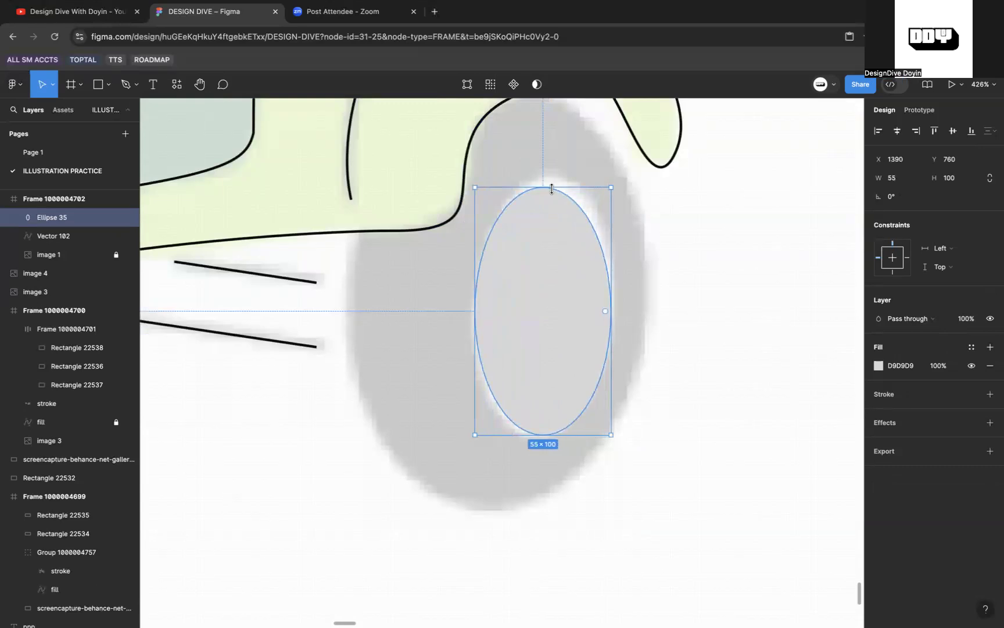
{"action": "left_click_drag", "start_coordinate": [551, 186], "coordinate": [550, 174]}
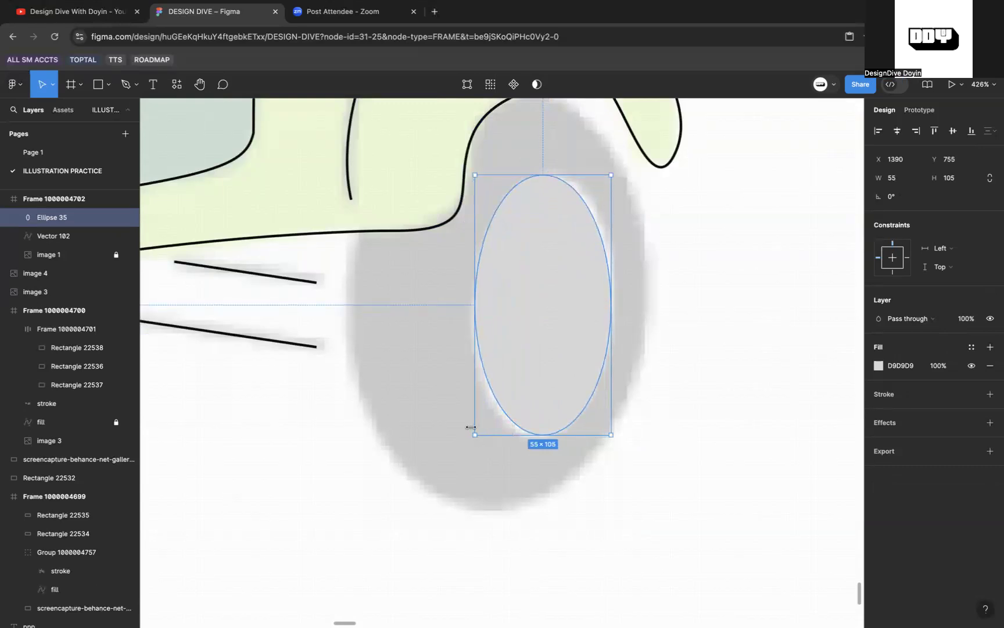
{"action": "left_click_drag", "start_coordinate": [471, 429], "coordinate": [464, 429]}
{"action": "left_click_drag", "start_coordinate": [612, 284], "coordinate": [621, 283]}
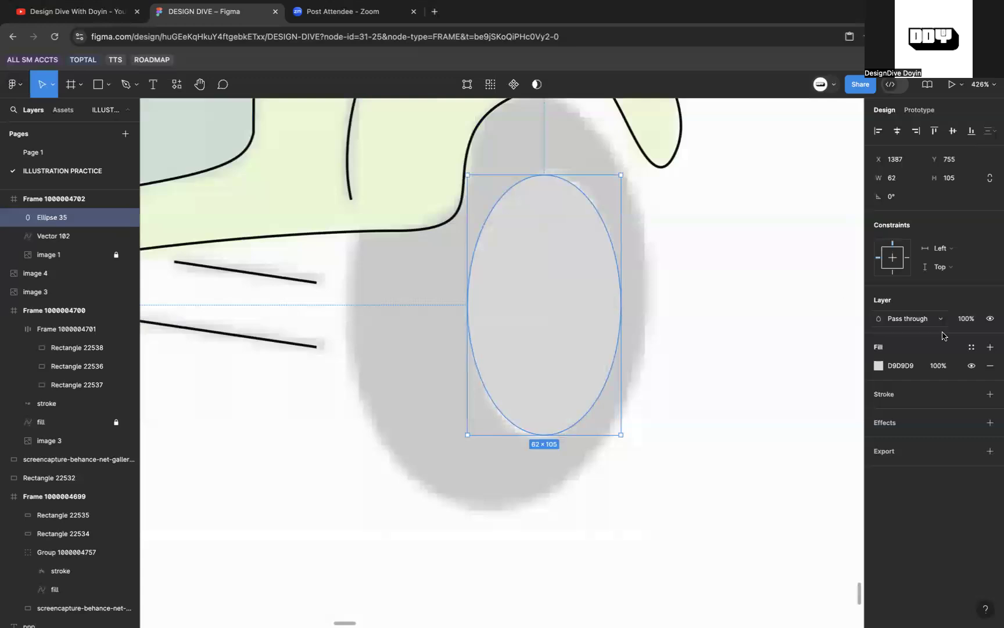
Step: Give the hub ellipse a 1-wide black inside stroke and hide its grey fill
{"action": "left_click", "coordinate": [991, 347]}
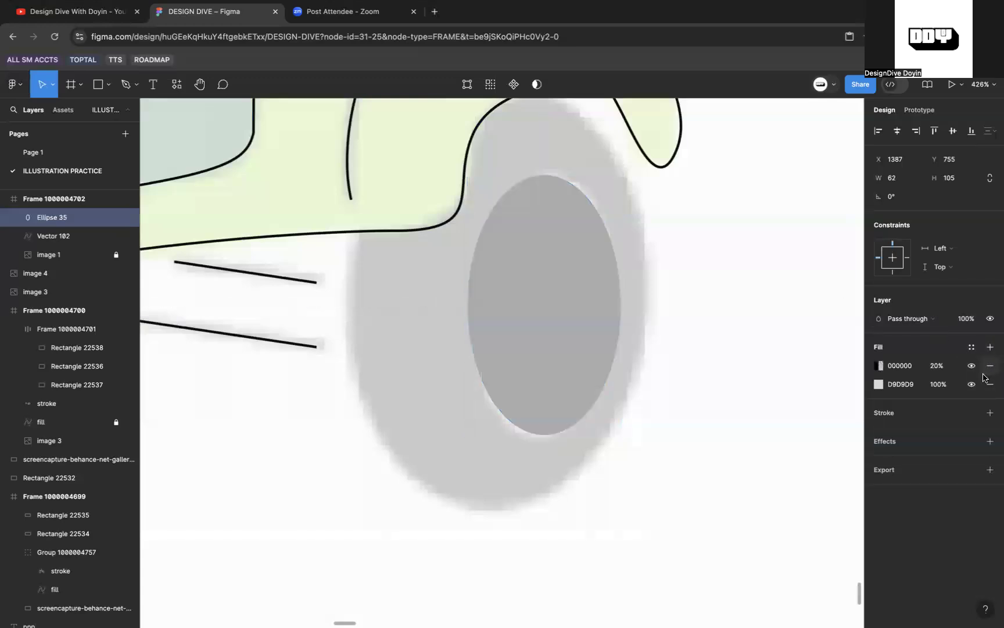
{"action": "left_click", "coordinate": [991, 366]}
{"action": "left_click", "coordinate": [991, 394]}
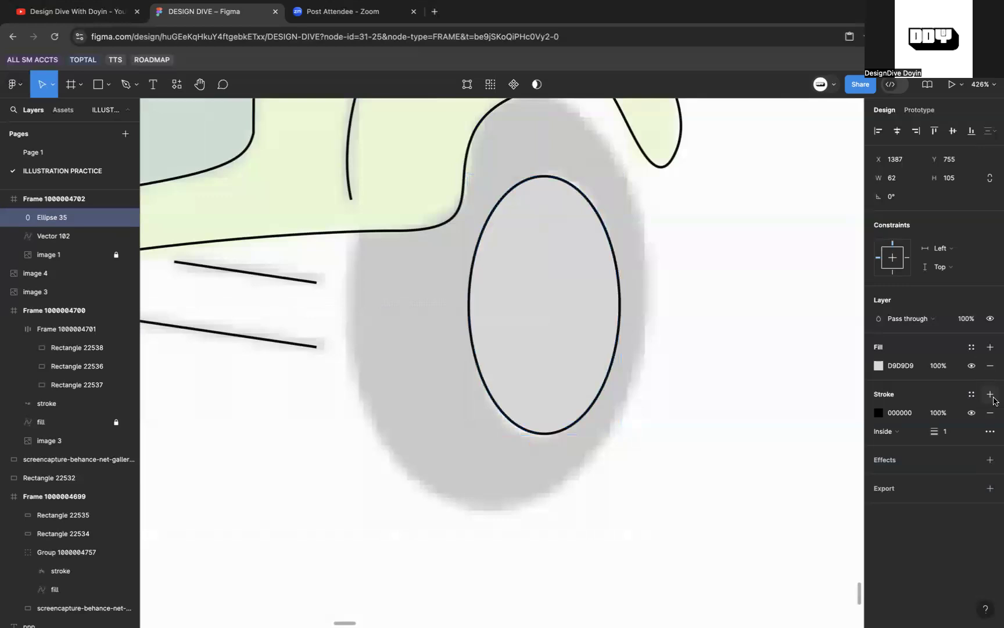
{"action": "left_click", "coordinate": [971, 366]}
Step: Narrow the hub ellipse to about 57 × 105 and shift it sideways to X 1391 to match the reference
{"action": "left_click_drag", "start_coordinate": [464, 299], "coordinate": [476, 299]}
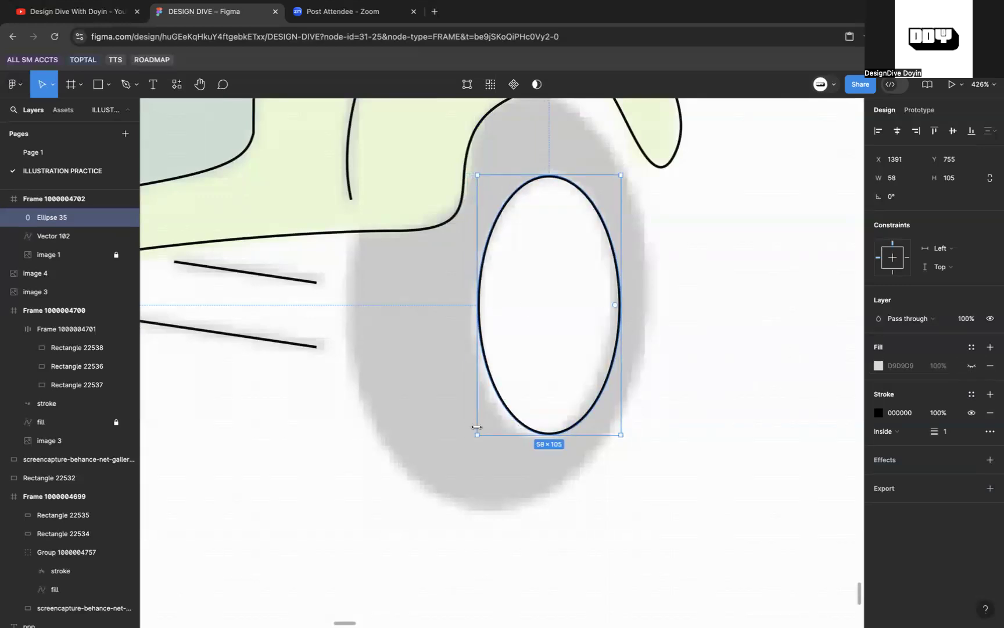
{"action": "left_click_drag", "start_coordinate": [475, 427], "coordinate": [467, 428]}
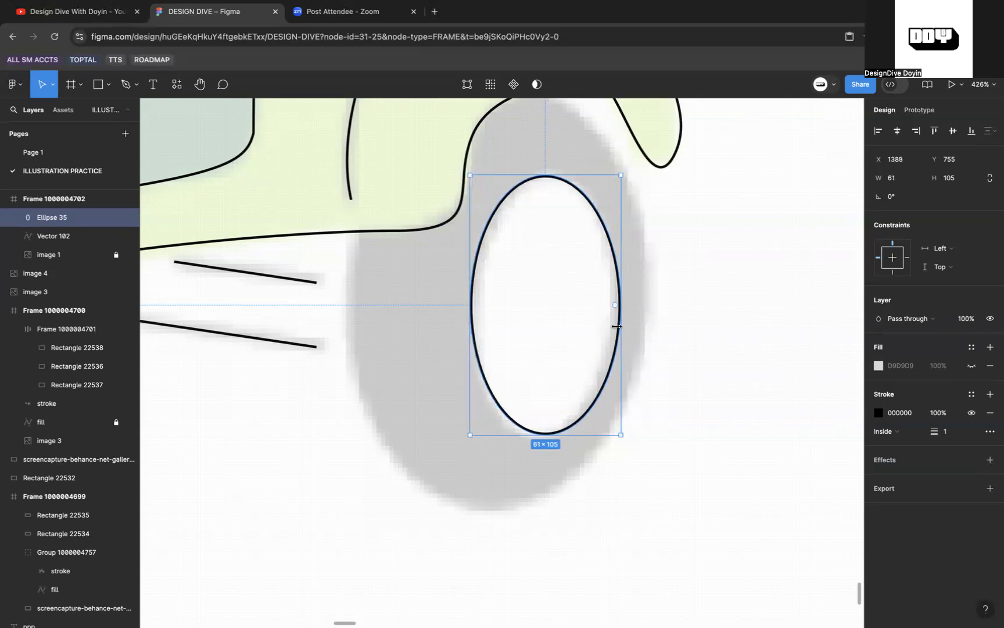
{"action": "left_click_drag", "start_coordinate": [617, 326], "coordinate": [610, 327]}
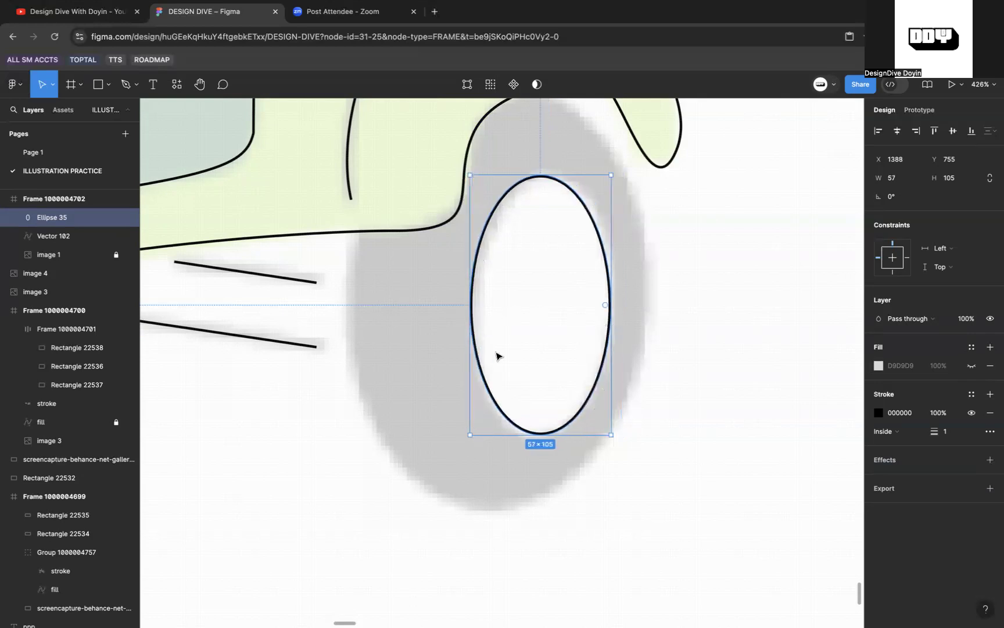
{"action": "key", "text": "Right"}
{"action": "key", "text": "Right"}
{"action": "key", "text": "Right"}
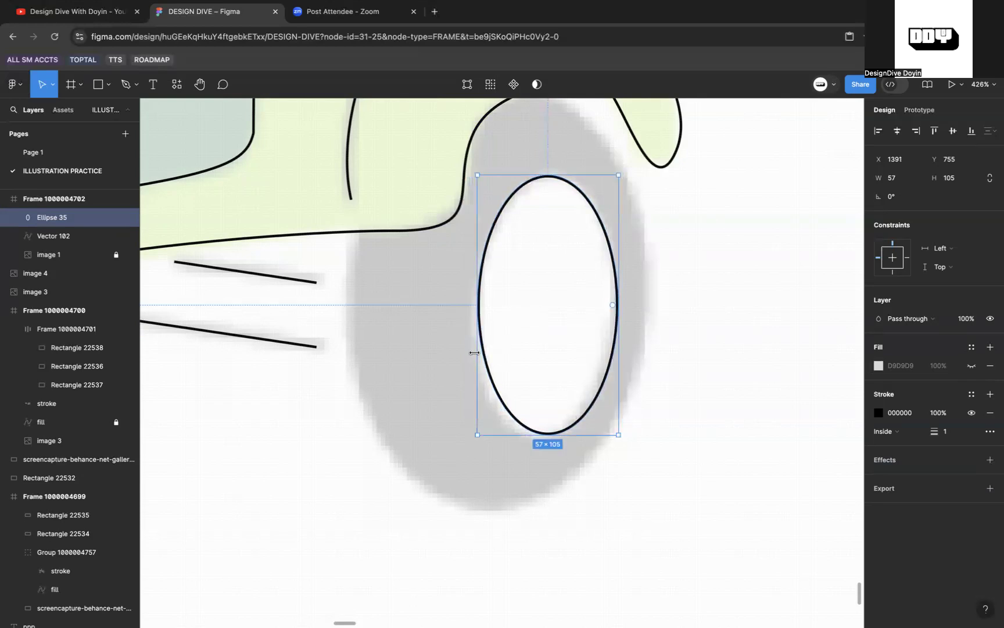
Step: Duplicate the hub ellipse and fit the copy to the rear tyre's outer edge, about 123 × 171 at X 1338, Y 719
{"action": "key", "text": "super+d"}
{"action": "left_click_drag", "start_coordinate": [477, 434], "coordinate": [440, 506]}
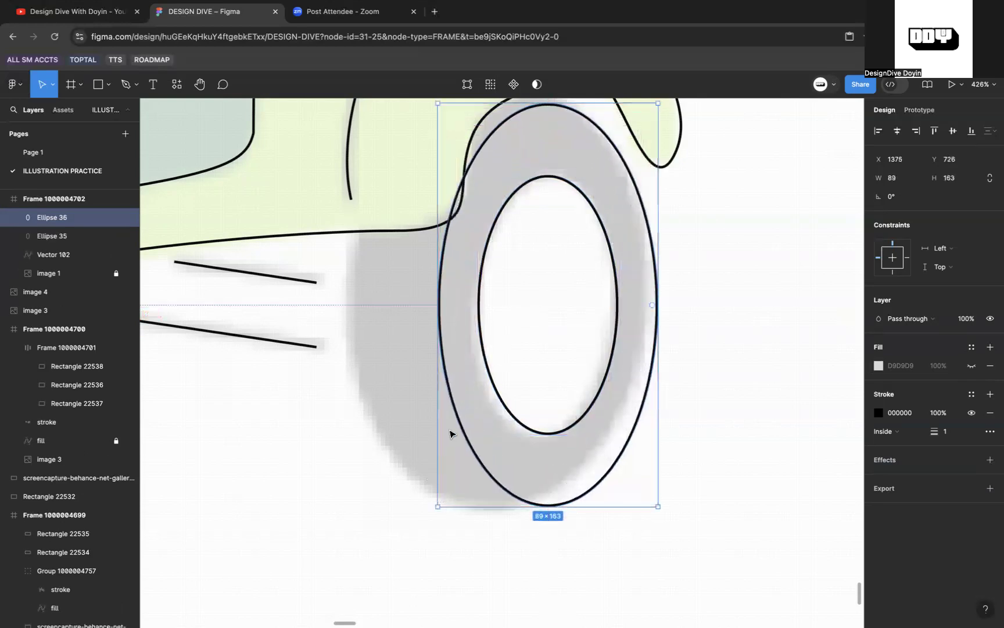
{"action": "left_click_drag", "start_coordinate": [465, 434], "coordinate": [456, 427]}
{"action": "left_click_drag", "start_coordinate": [428, 387], "coordinate": [346, 402]}
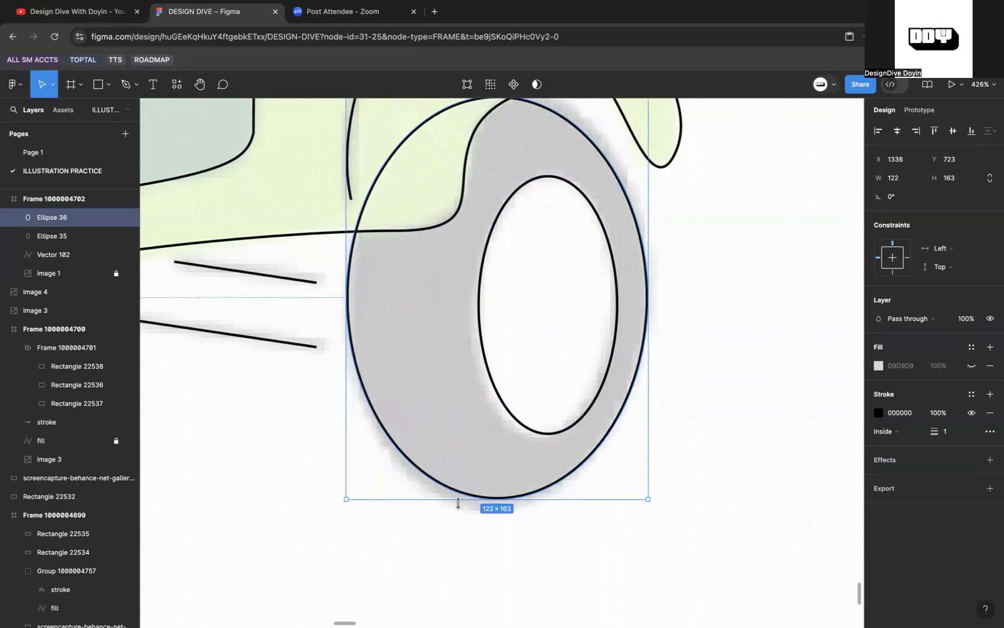
{"action": "left_click_drag", "start_coordinate": [460, 500], "coordinate": [459, 510]}
{"action": "scroll", "coordinate": [464, 516], "scroll_direction": "up", "scroll_amount": 5}
{"action": "scroll", "coordinate": [464, 515], "scroll_direction": "right", "scroll_amount": 2}
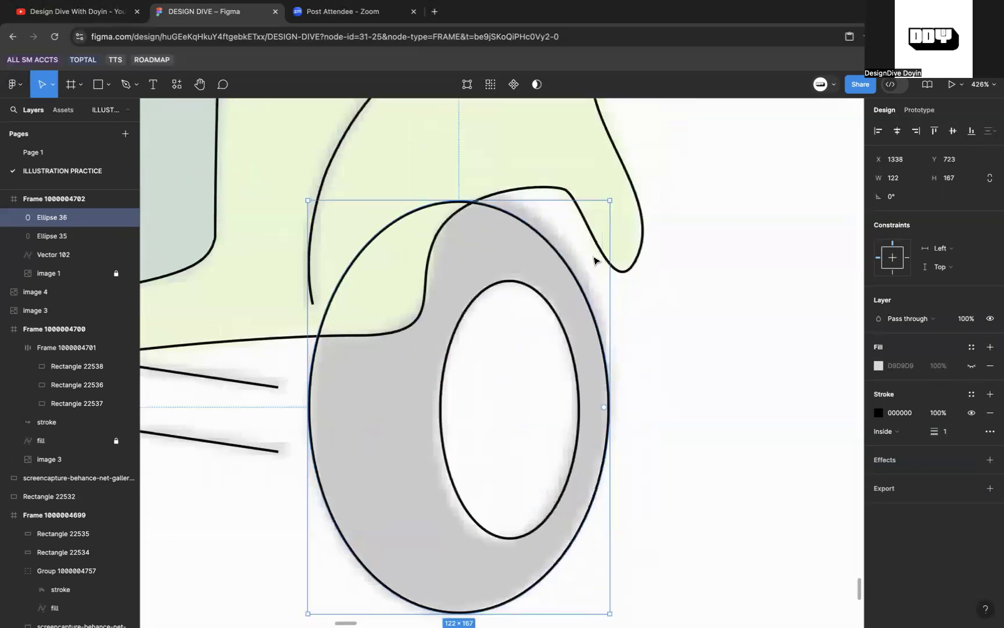
{"action": "left_click_drag", "start_coordinate": [609, 258], "coordinate": [612, 253]}
{"action": "left_click_drag", "start_coordinate": [606, 200], "coordinate": [615, 190]}
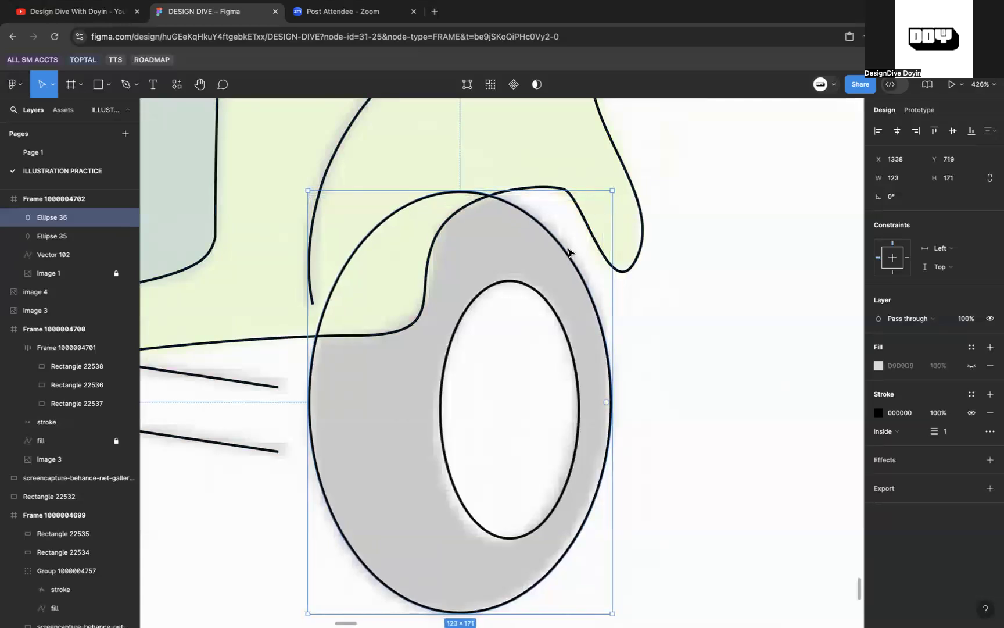
{"action": "left_click", "coordinate": [677, 381]}
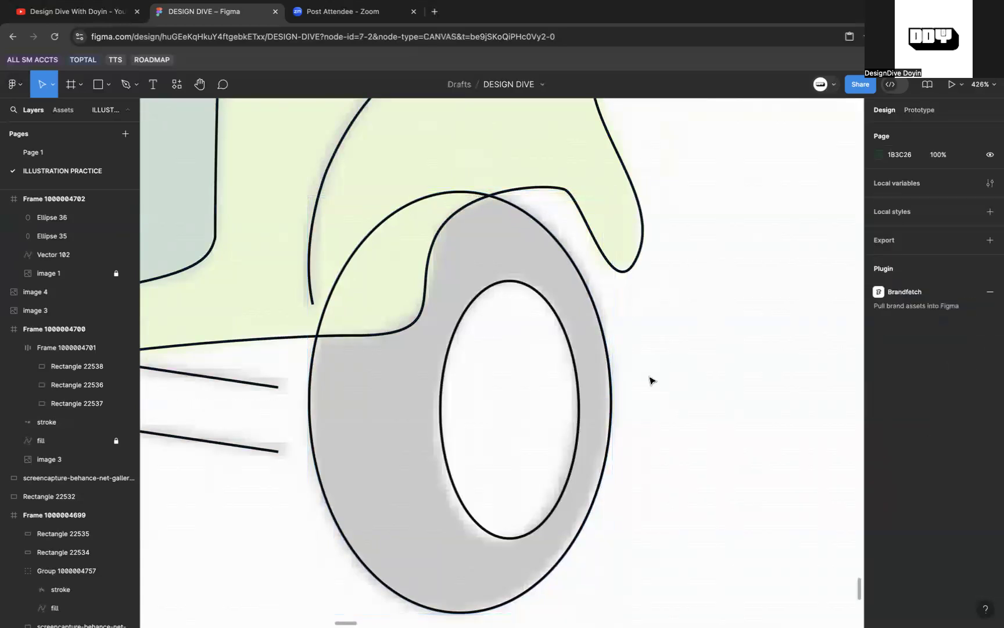
Step: Cut both rear wheel ellipses and paste them into the rickshaw's line-art vector as editable paths
{"action": "left_click", "coordinate": [443, 418]}
{"action": "left_click", "coordinate": [324, 498], "text": "shift"}
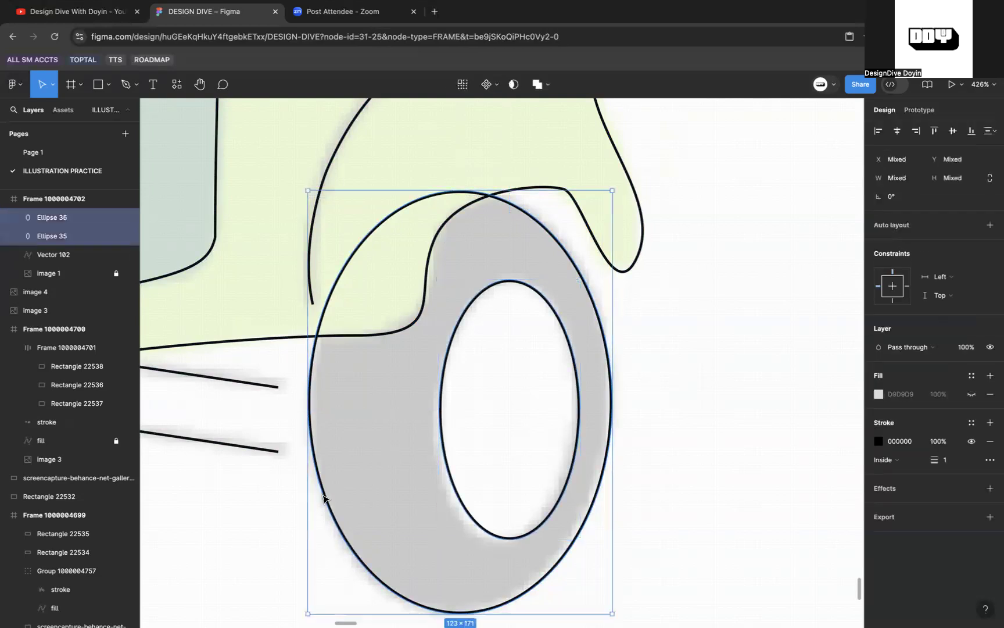
{"action": "key", "text": "ctrl+g"}
{"action": "key", "text": "Delete"}
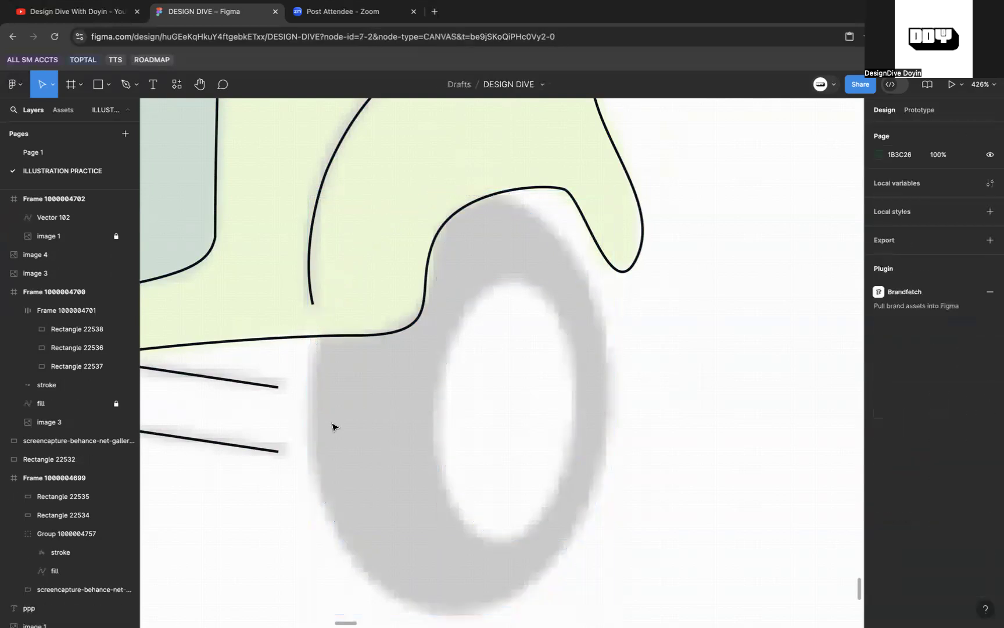
{"action": "double_click", "coordinate": [370, 336]}
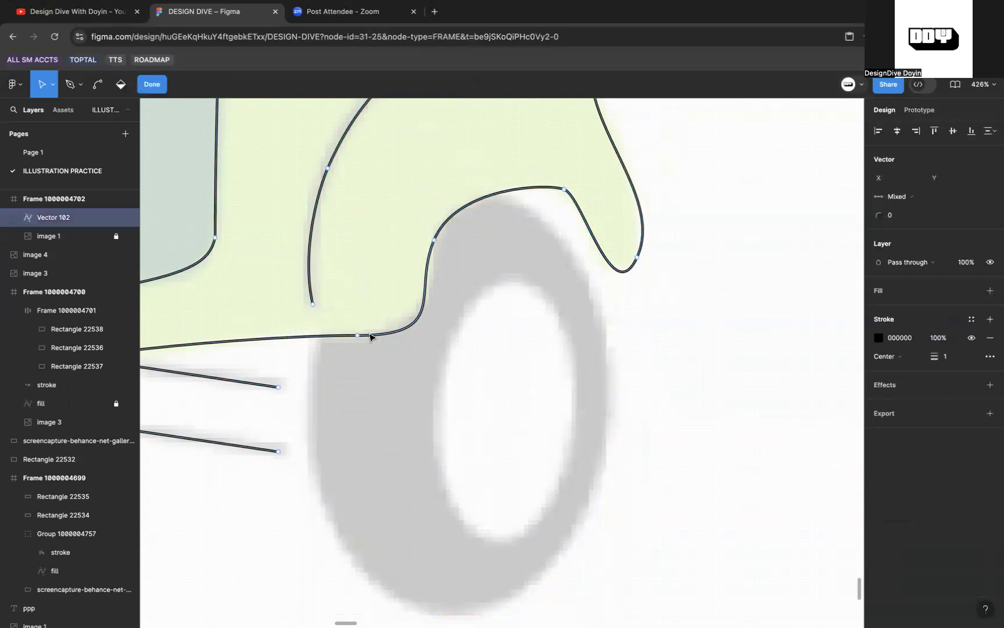
{"action": "key", "text": "ctrl+v"}
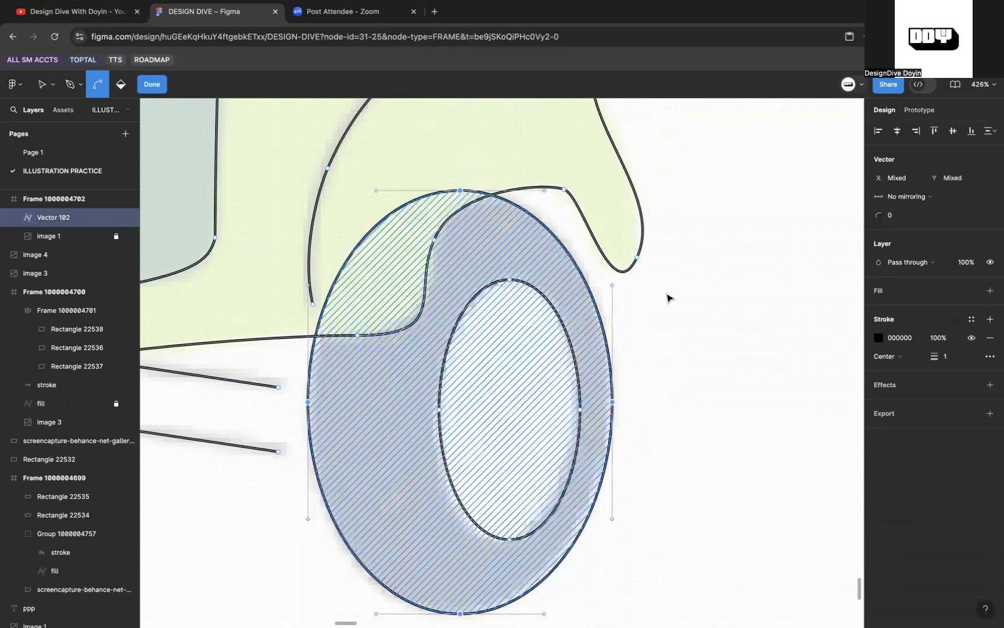
{"action": "scroll", "coordinate": [667, 298], "scroll_direction": "down", "scroll_amount": 5}
{"action": "scroll", "coordinate": [668, 293], "scroll_direction": "up", "scroll_amount": 8}
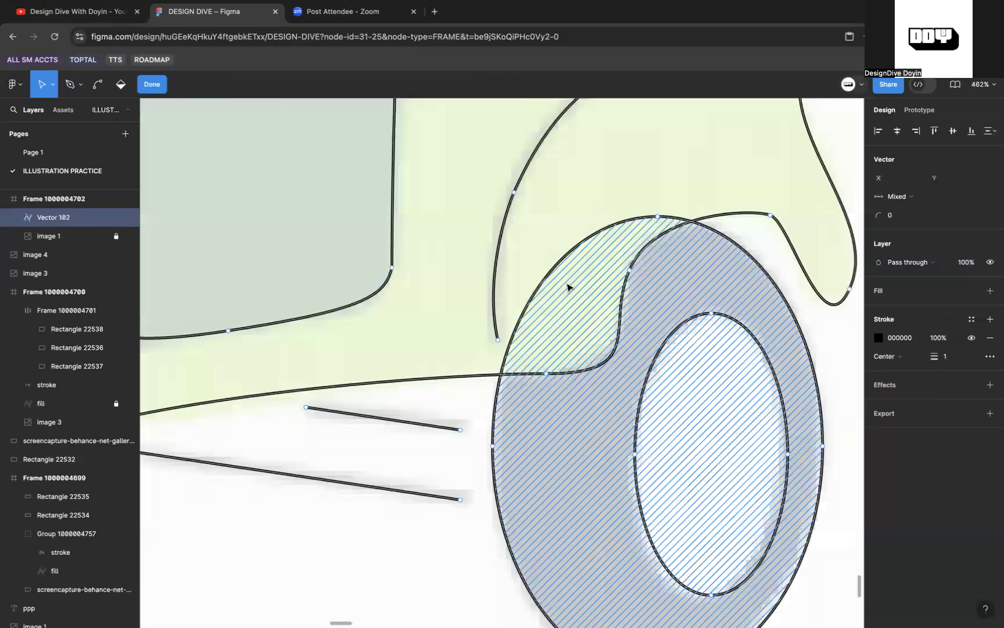
{"action": "key", "text": "p"}
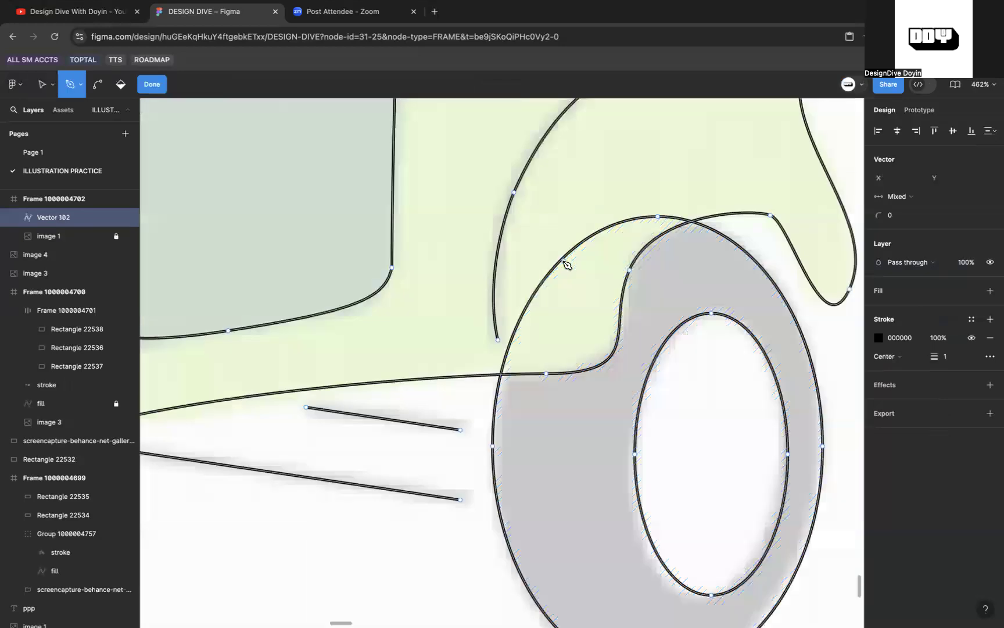
{"action": "scroll", "coordinate": [564, 264], "scroll_direction": "up", "scroll_amount": 3}
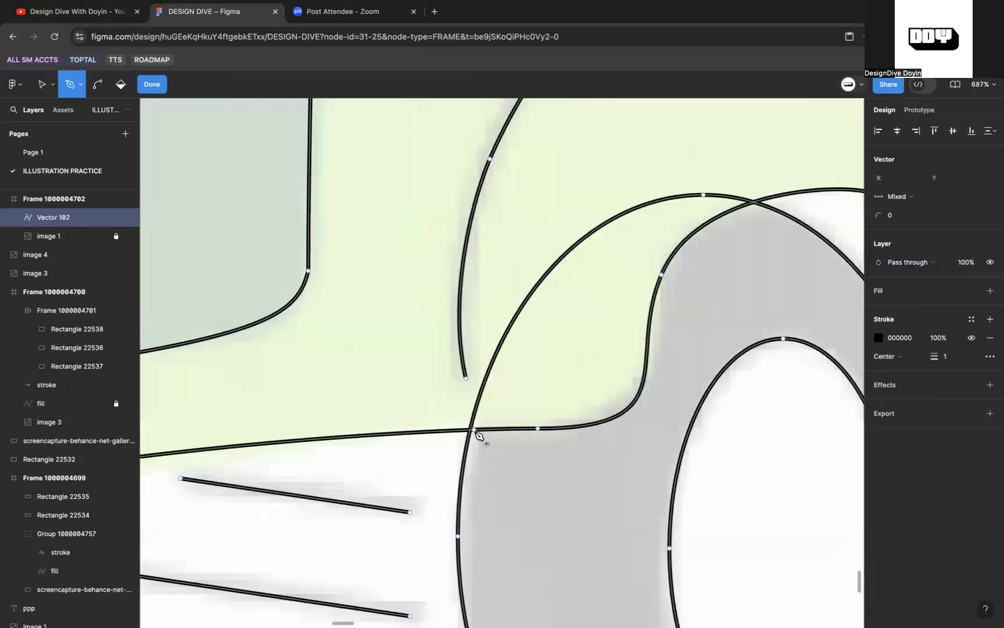
{"action": "scroll", "coordinate": [472, 432], "scroll_direction": "up", "scroll_amount": 5}
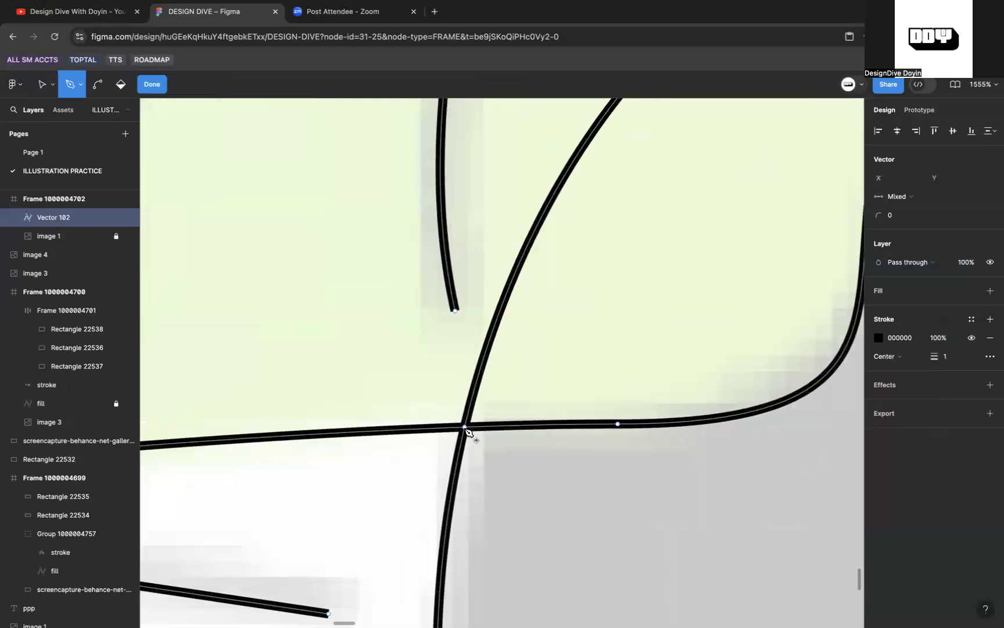
{"action": "scroll", "coordinate": [533, 377], "scroll_direction": "down", "scroll_amount": 5}
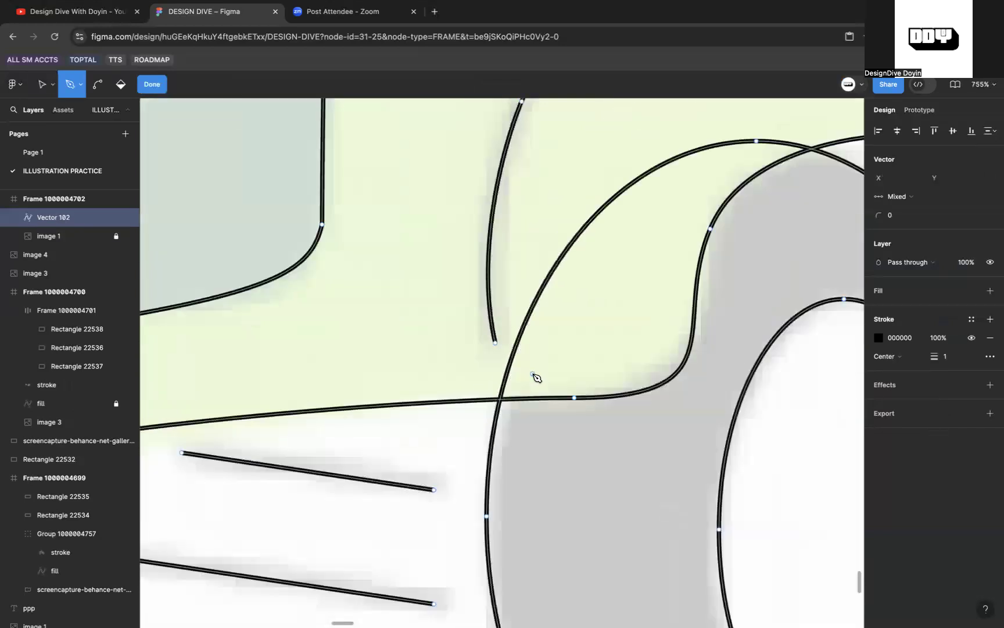
Step: Try deleting the topmost anchor point of the rear wheel's outer ellipse, and undo the deletion
{"action": "key", "text": "v"}
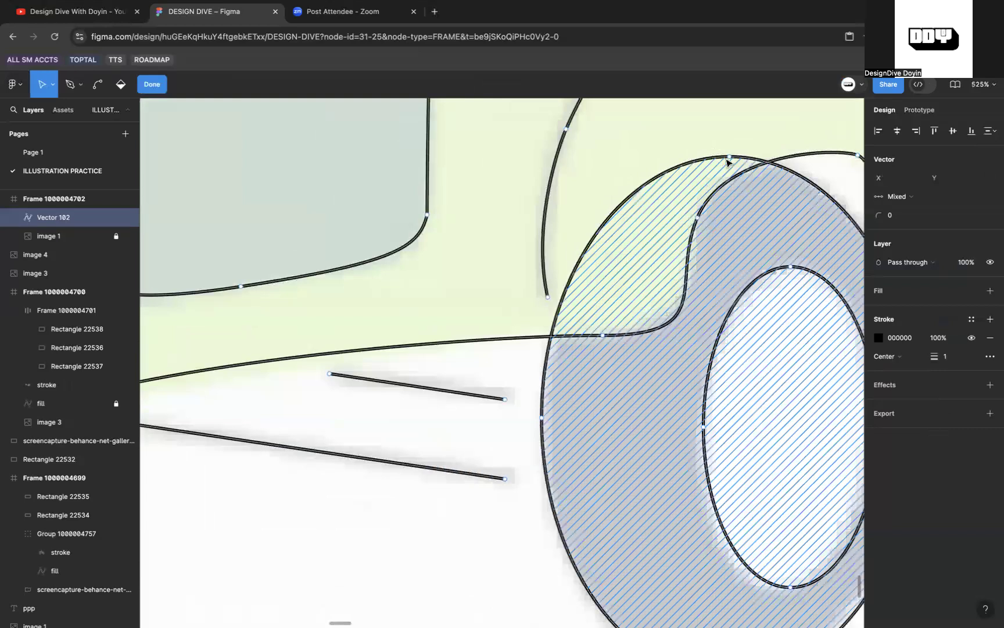
{"action": "left_click", "coordinate": [730, 157]}
{"action": "key", "text": "Delete"}
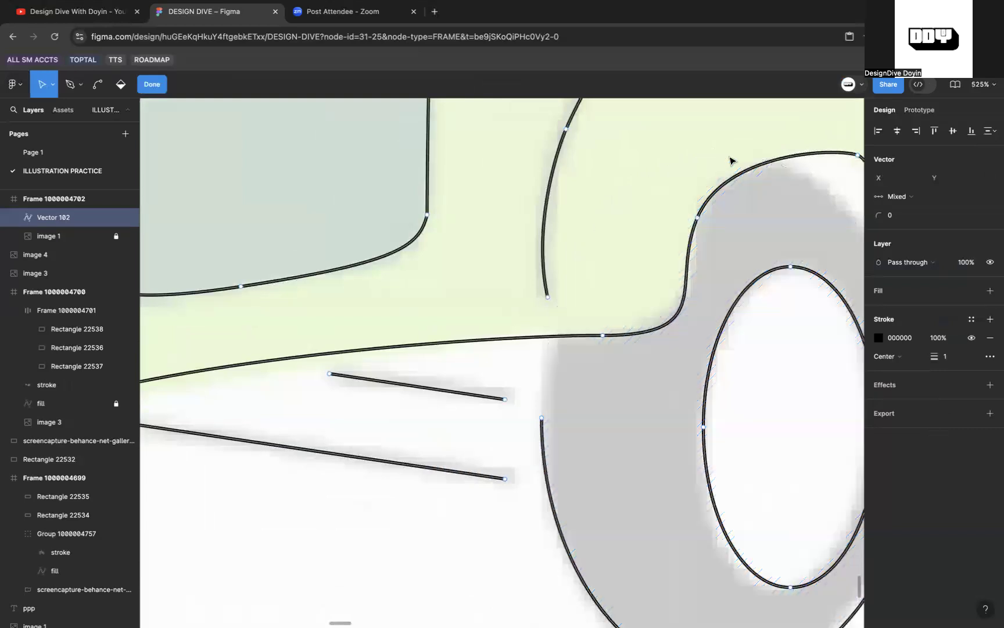
{"action": "scroll", "coordinate": [730, 160], "scroll_direction": "right", "scroll_amount": 8}
{"action": "scroll", "coordinate": [730, 159], "scroll_direction": "down", "scroll_amount": 2}
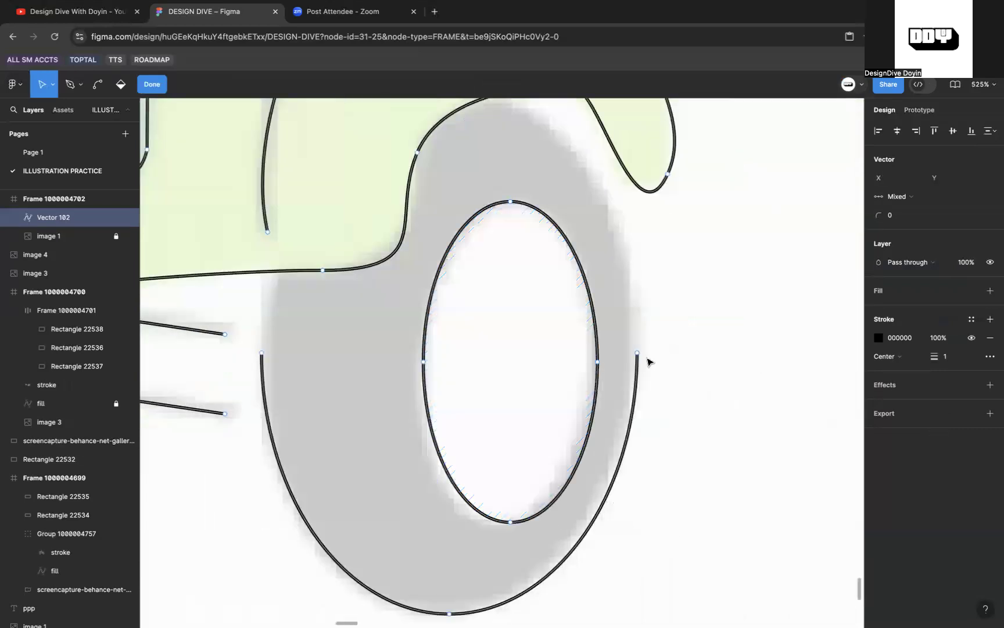
{"action": "key", "text": "super+z"}
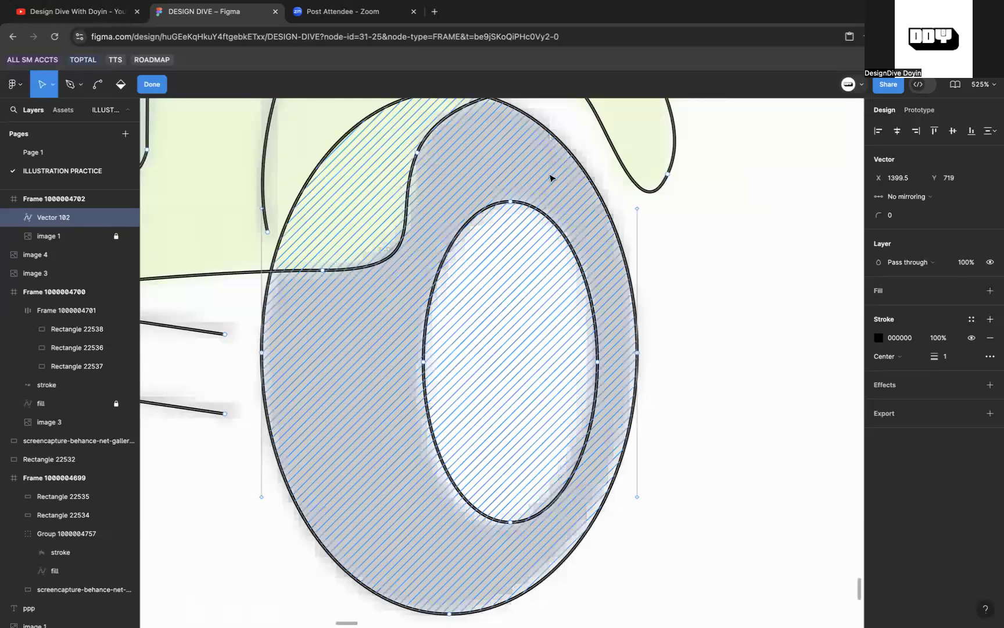
Step: Add anchor points with the Pen tool where the rear wheel's outer ellipse crosses the fender curve and the body's lower edge
{"action": "scroll", "coordinate": [554, 184], "scroll_direction": "up", "scroll_amount": 6}
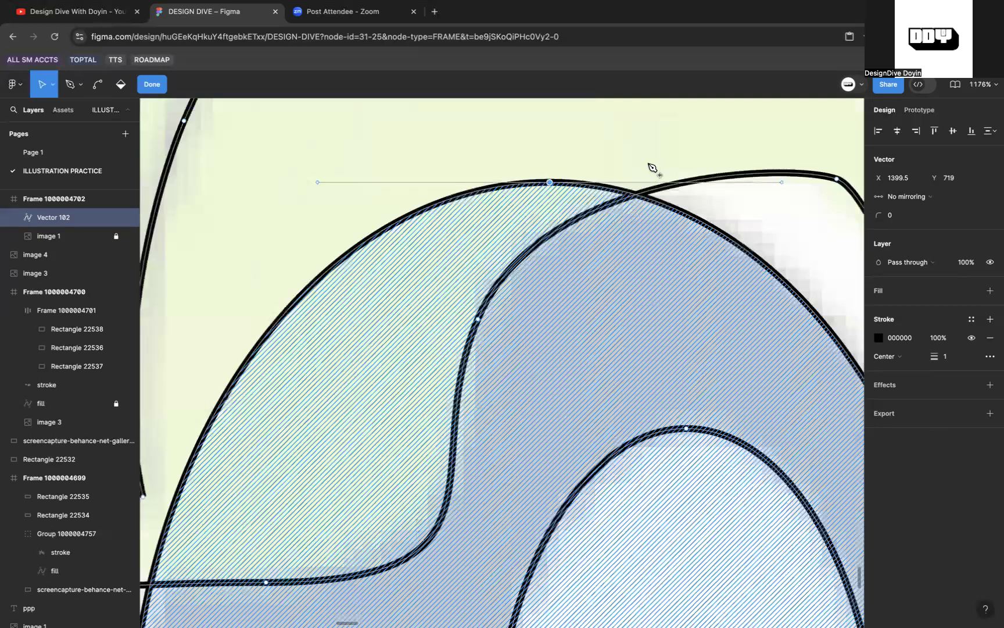
{"action": "scroll", "coordinate": [652, 163], "scroll_direction": "up", "scroll_amount": 2}
{"action": "key", "text": "p"}
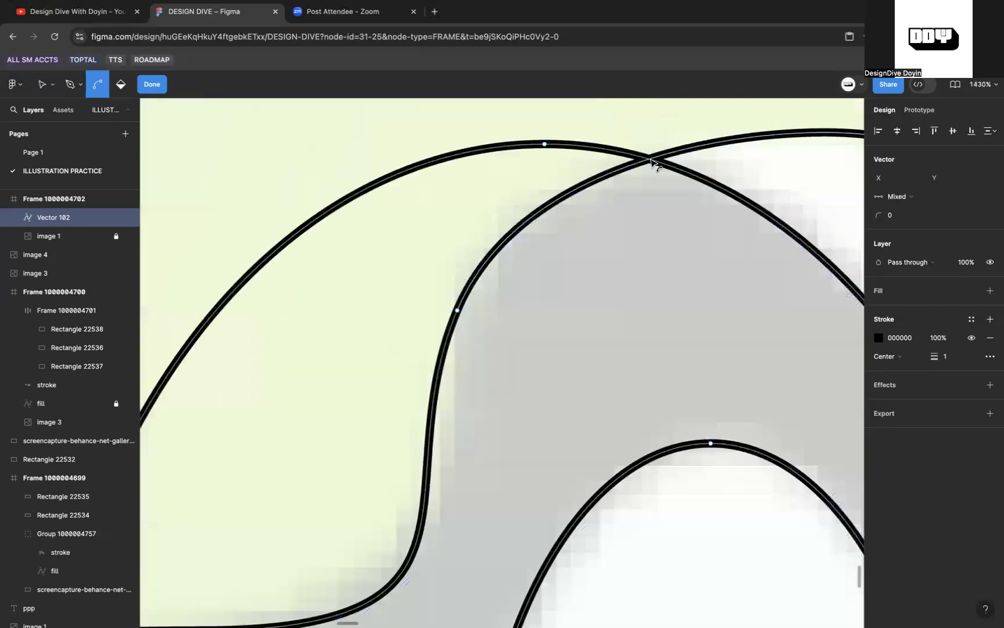
{"action": "left_click", "coordinate": [650, 159]}
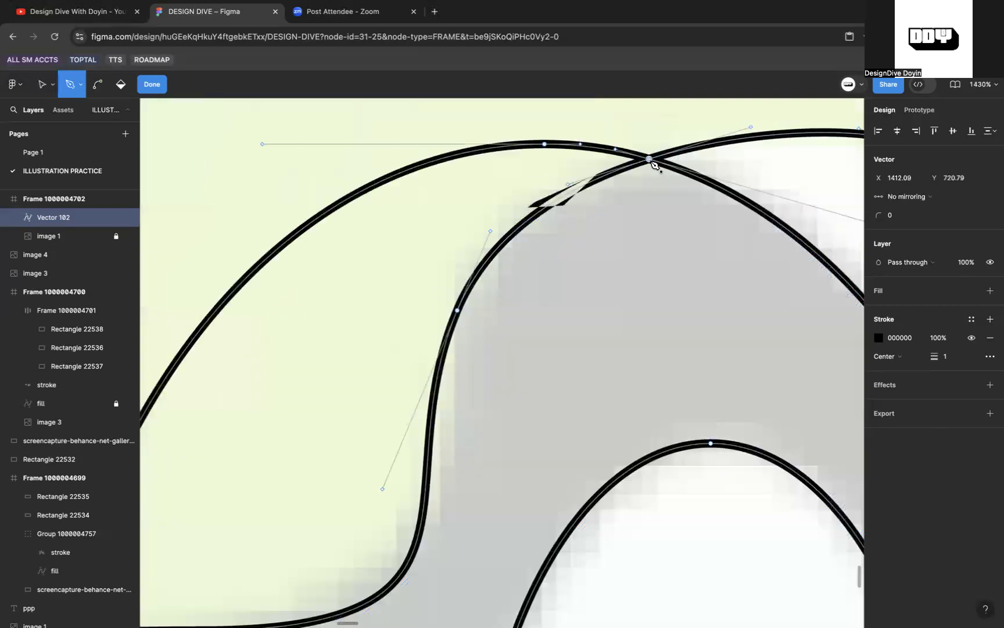
{"action": "scroll", "coordinate": [650, 159], "scroll_direction": "up", "scroll_amount": 6}
{"action": "left_click_drag", "start_coordinate": [425, 228], "coordinate": [444, 247]}
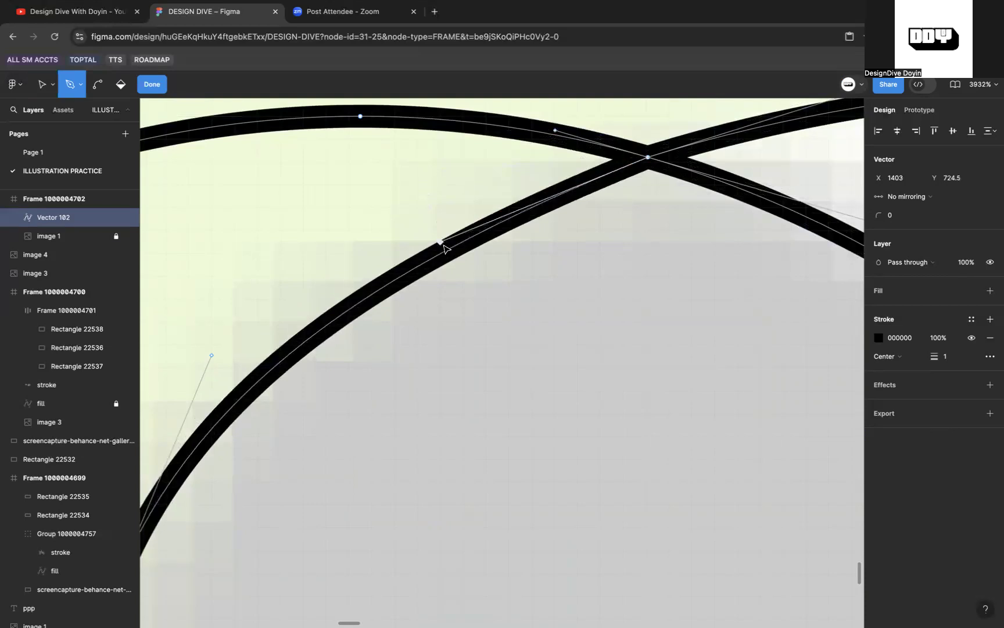
{"action": "scroll", "coordinate": [443, 248], "scroll_direction": "down", "scroll_amount": 10}
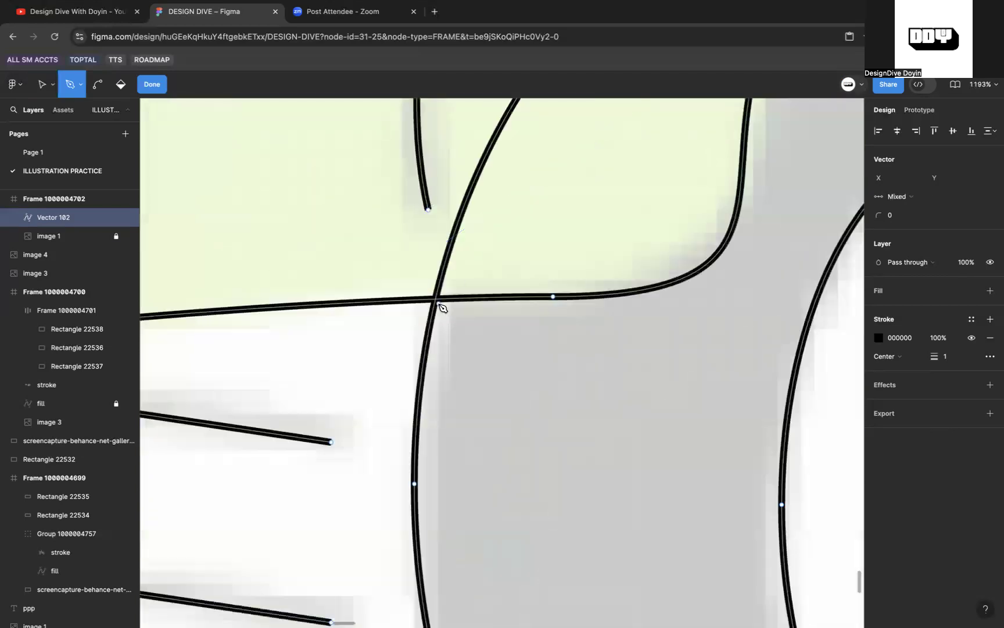
{"action": "left_click", "coordinate": [436, 299]}
Step: Remove the rear wheel's arc that overlaps the body between the two crossing points, keeping the fender edge intact
{"action": "scroll", "coordinate": [492, 284], "scroll_direction": "up", "scroll_amount": 5}
{"action": "scroll", "coordinate": [492, 283], "scroll_direction": "right", "scroll_amount": 3}
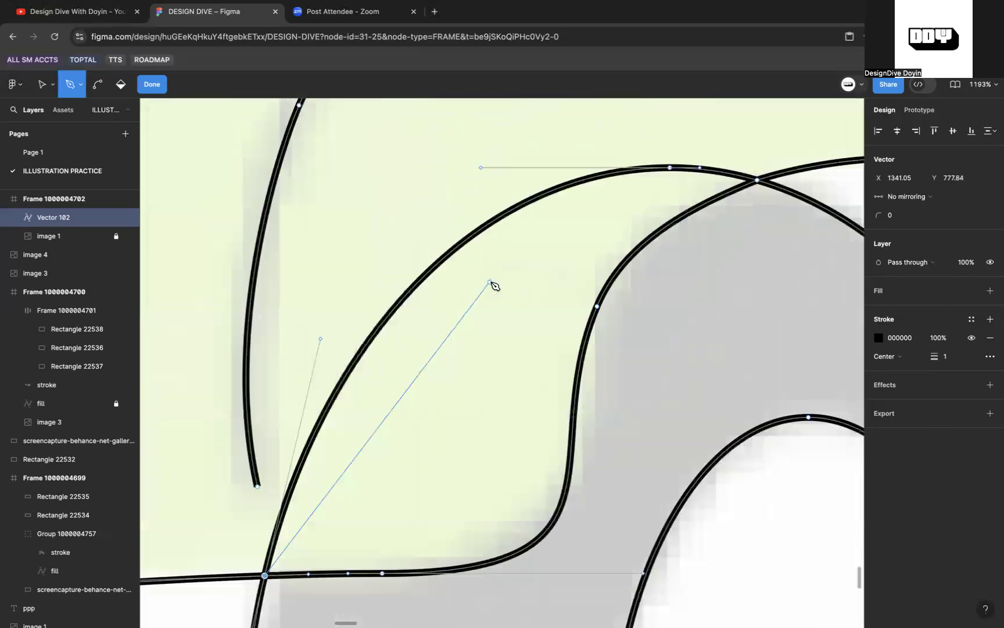
{"action": "key", "text": "b"}
{"action": "scroll", "coordinate": [493, 285], "scroll_direction": "up", "scroll_amount": 3}
{"action": "scroll", "coordinate": [492, 285], "scroll_direction": "right", "scroll_amount": 2}
{"action": "key", "text": "v"}
{"action": "scroll", "coordinate": [475, 279], "scroll_direction": "up", "scroll_amount": 1}
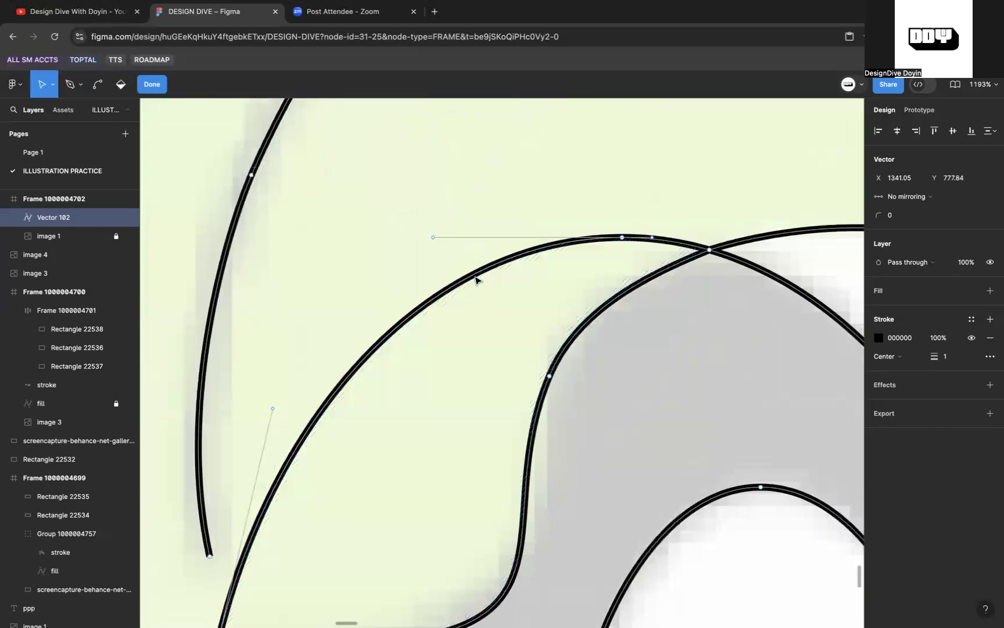
{"action": "scroll", "coordinate": [625, 241], "scroll_direction": "down", "scroll_amount": 6}
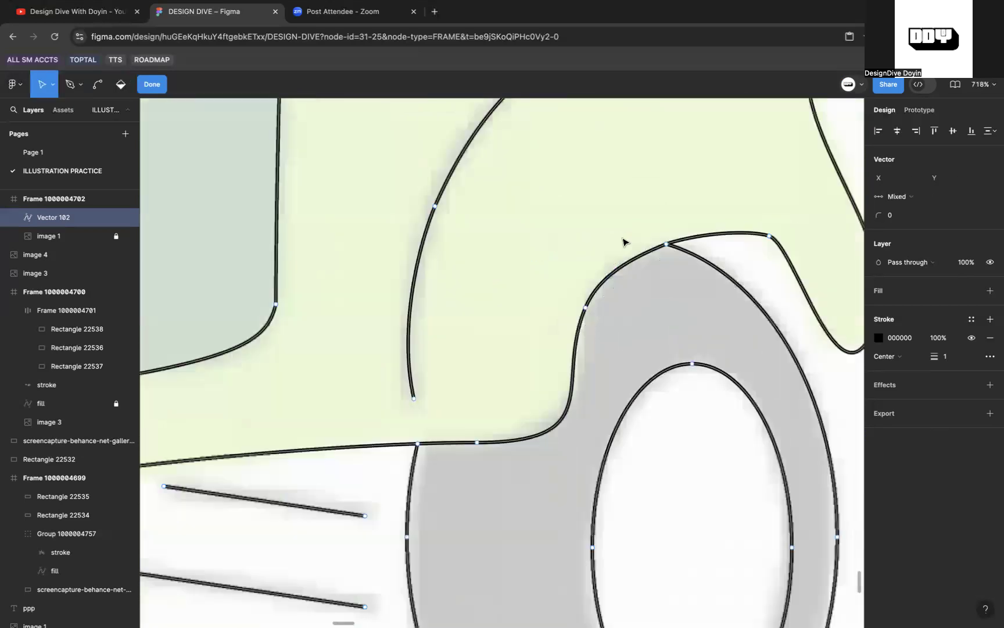
{"action": "scroll", "coordinate": [623, 240], "scroll_direction": "down", "scroll_amount": 5}
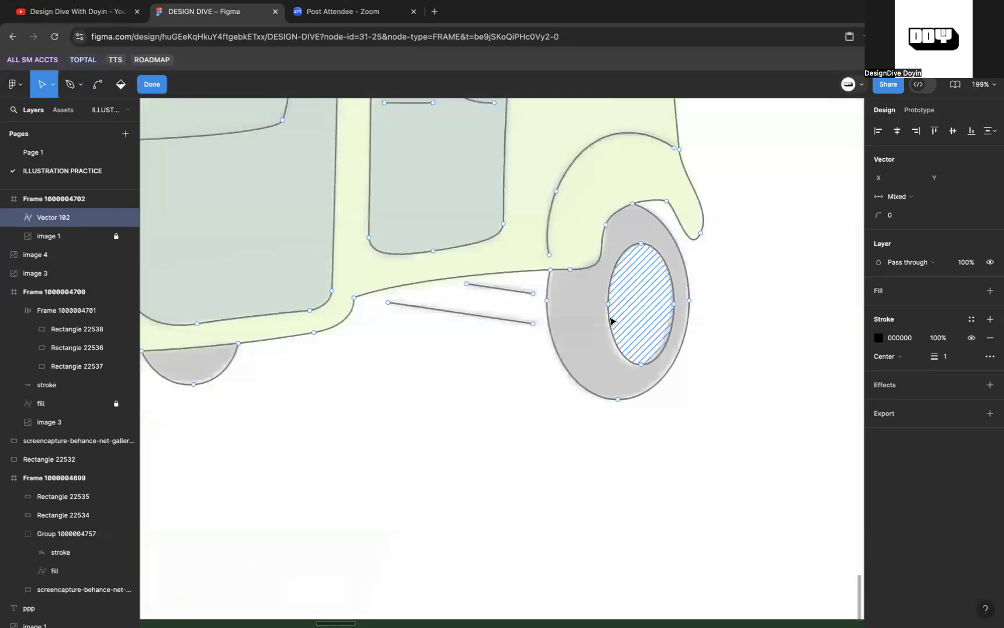
{"action": "key", "text": "b"}
{"action": "scroll", "coordinate": [682, 332], "scroll_direction": "down", "scroll_amount": 3}
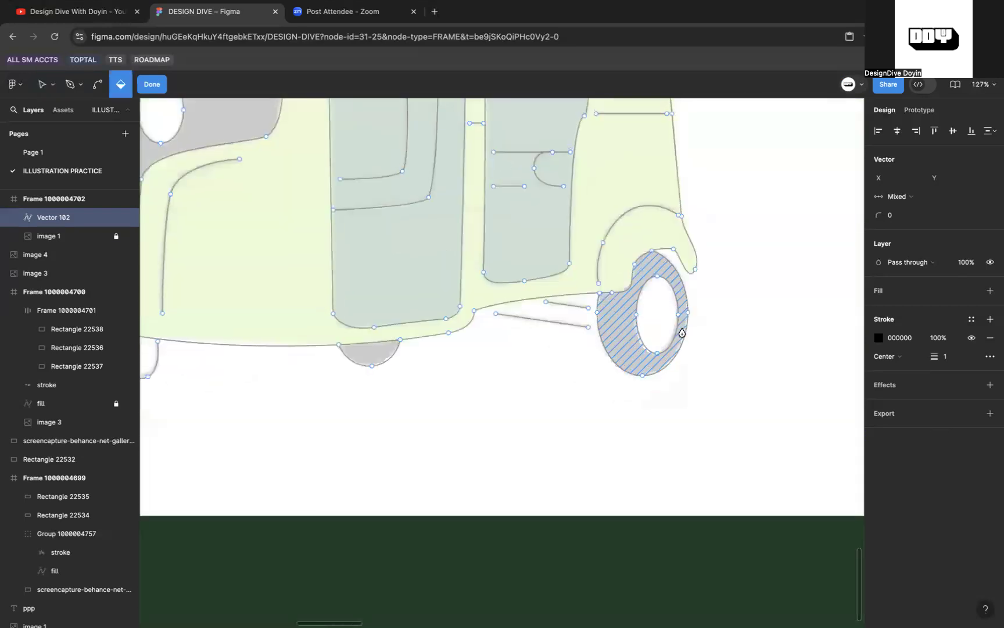
{"action": "scroll", "coordinate": [494, 309], "scroll_direction": "up", "scroll_amount": 5}
{"action": "scroll", "coordinate": [494, 309], "scroll_direction": "left", "scroll_amount": 4}
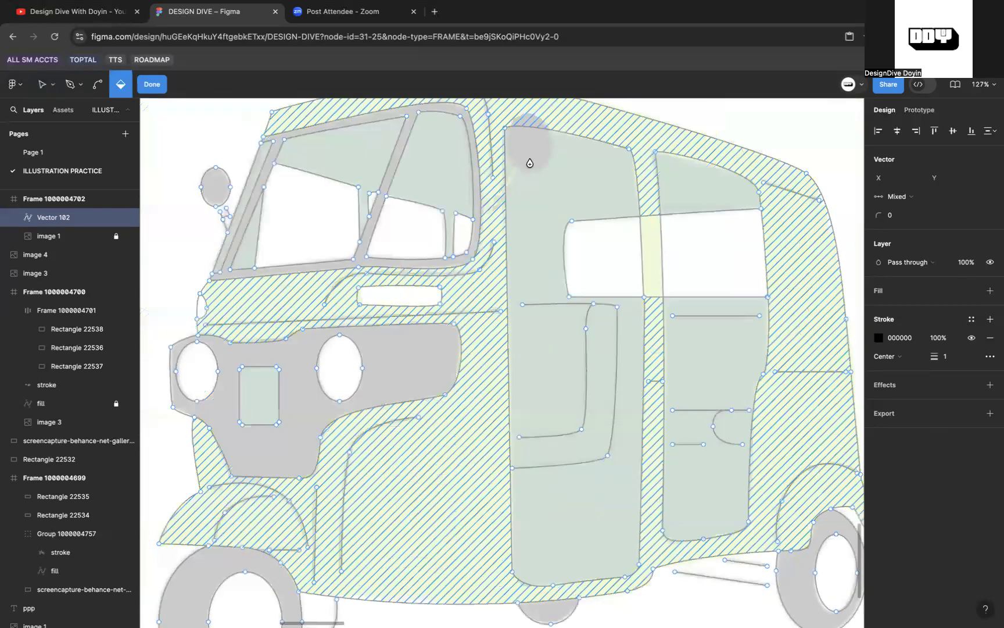
{"action": "scroll", "coordinate": [529, 163], "scroll_direction": "up", "scroll_amount": 5}
{"action": "key", "text": "Escape"}
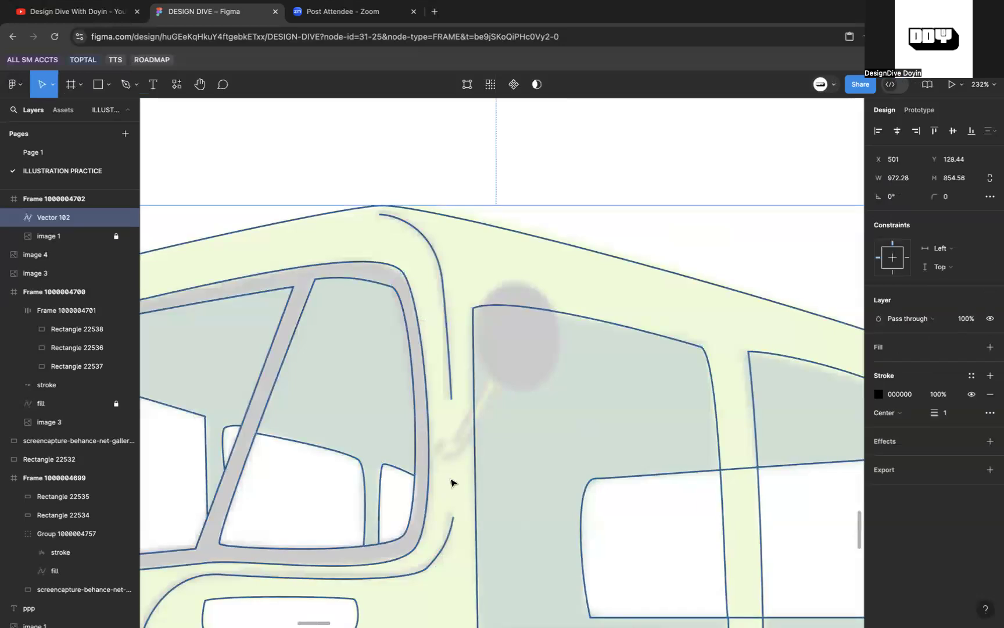
Step: Trace the upper edge of the side mirror's arm as a curved path up to the mirror and smooth its middle bend
{"action": "key", "text": "Return"}
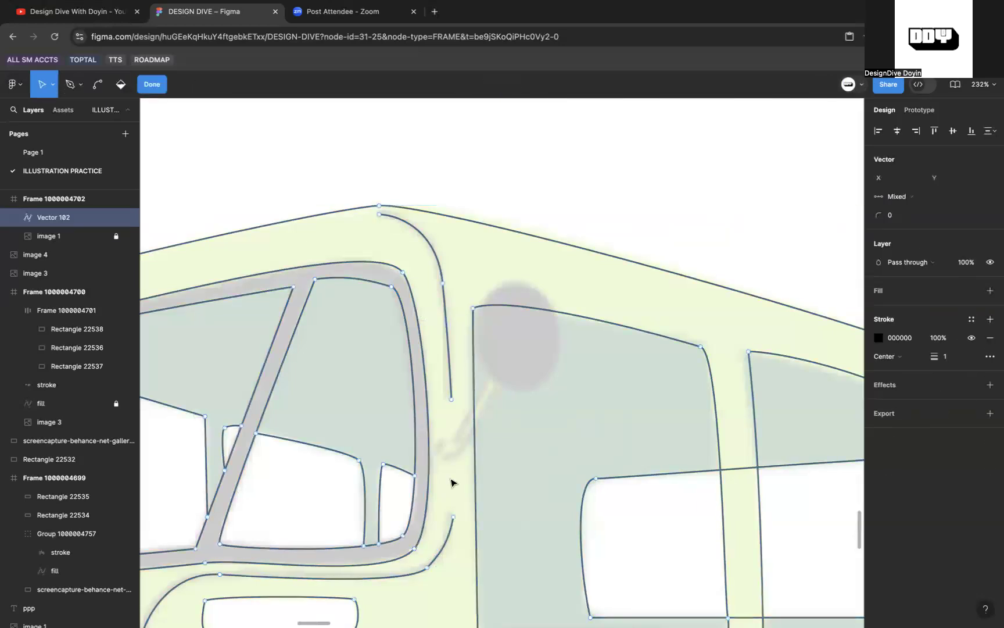
{"action": "key", "text": "p"}
{"action": "scroll", "coordinate": [439, 481], "scroll_direction": "up", "scroll_amount": 5}
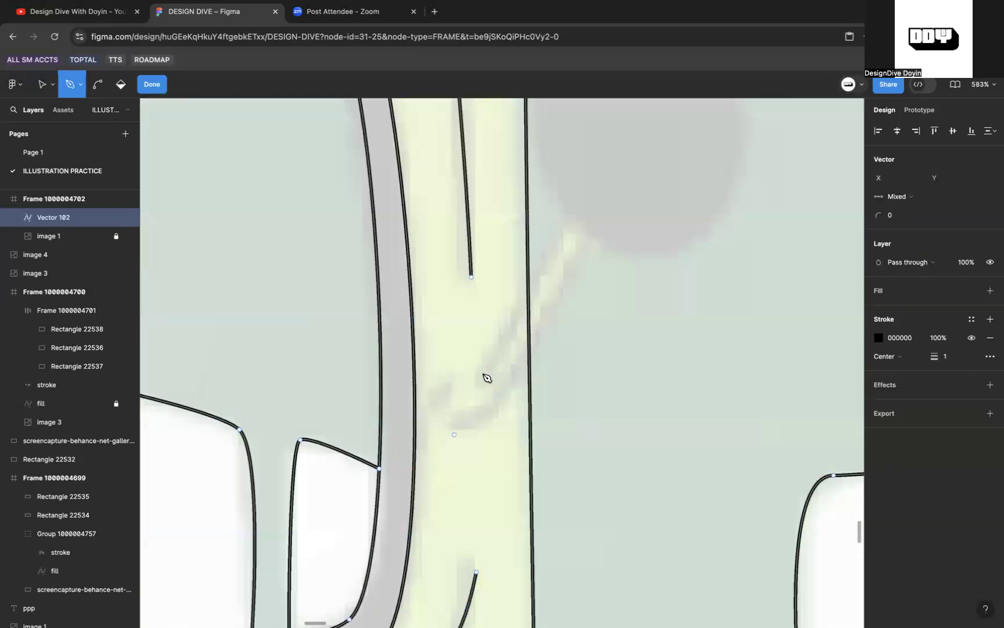
{"action": "left_click", "coordinate": [437, 401]}
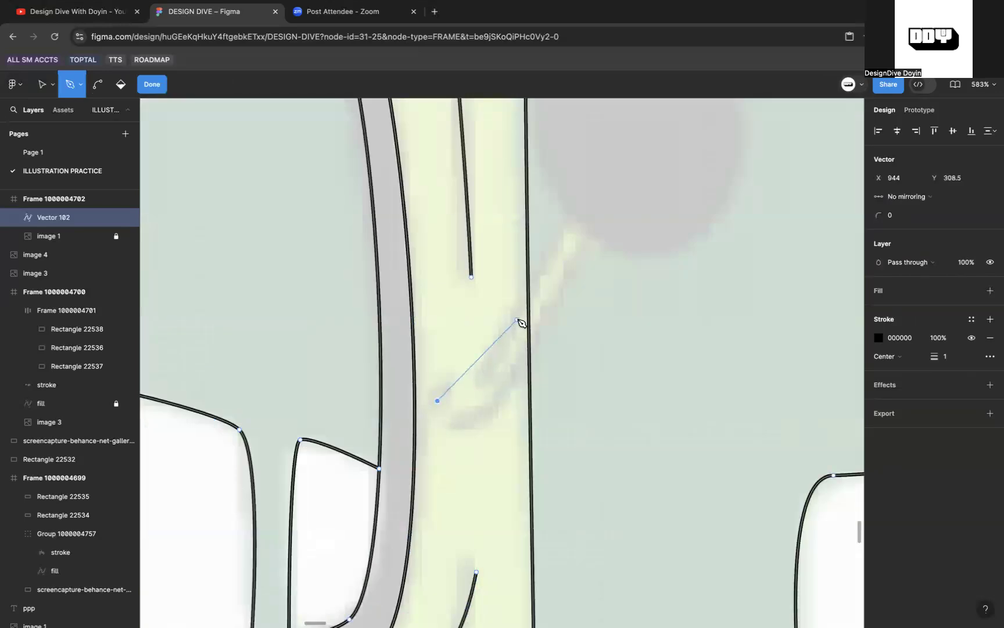
{"action": "left_click_drag", "start_coordinate": [517, 317], "coordinate": [530, 277]}
{"action": "left_click_drag", "start_coordinate": [569, 219], "coordinate": [566, 209]}
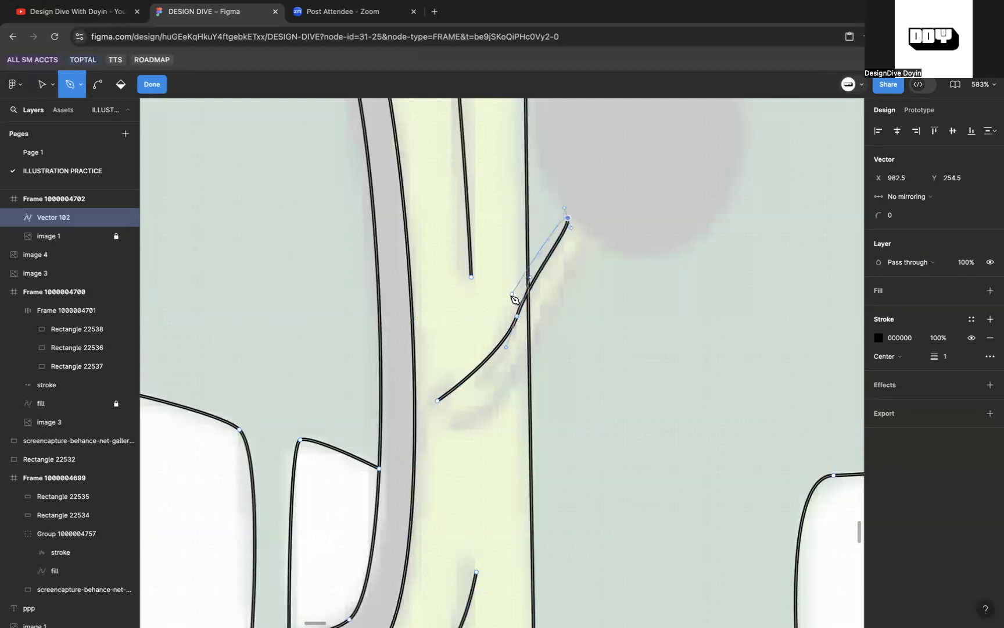
{"action": "left_click_drag", "start_coordinate": [518, 313], "coordinate": [524, 316]}
{"action": "key", "text": "ctrl+z"}
{"action": "scroll", "coordinate": [512, 336], "scroll_direction": "up", "scroll_amount": 5}
{"action": "left_click_drag", "start_coordinate": [505, 360], "coordinate": [478, 369]}
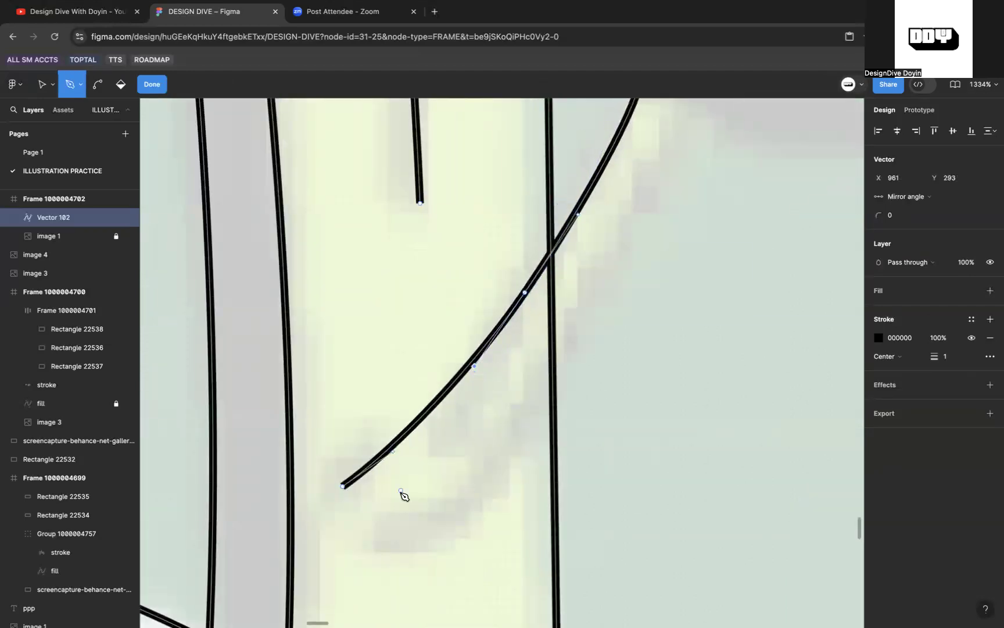
Step: Trace the lower edge of the mirror arm as a second curved path and adjust its bend near the mirror
{"action": "scroll", "coordinate": [401, 496], "scroll_direction": "down", "scroll_amount": 5}
{"action": "left_click_drag", "start_coordinate": [388, 500], "coordinate": [388, 511]}
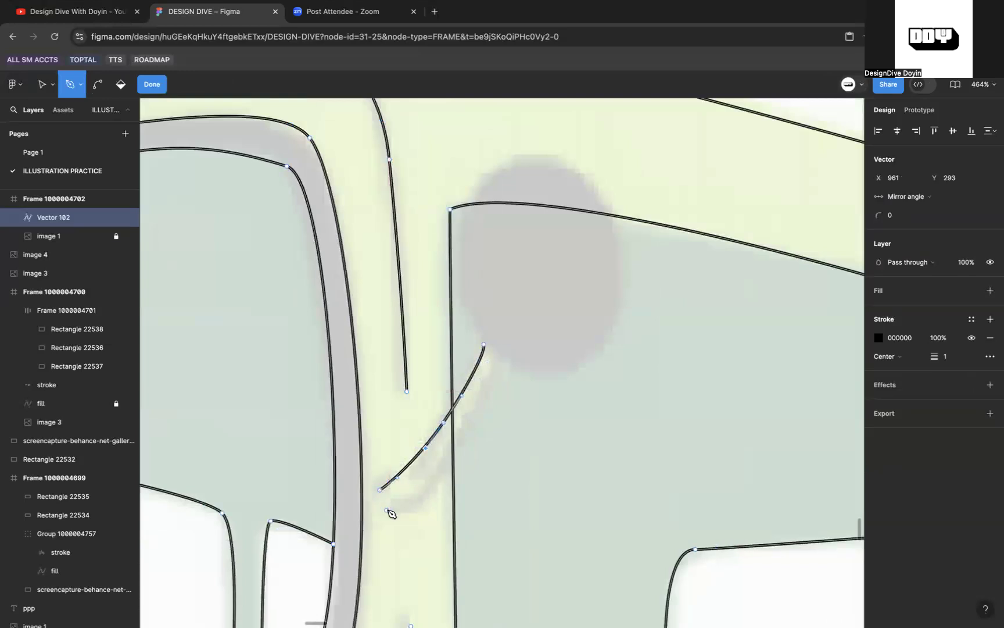
{"action": "left_click_drag", "start_coordinate": [471, 415], "coordinate": [520, 316]}
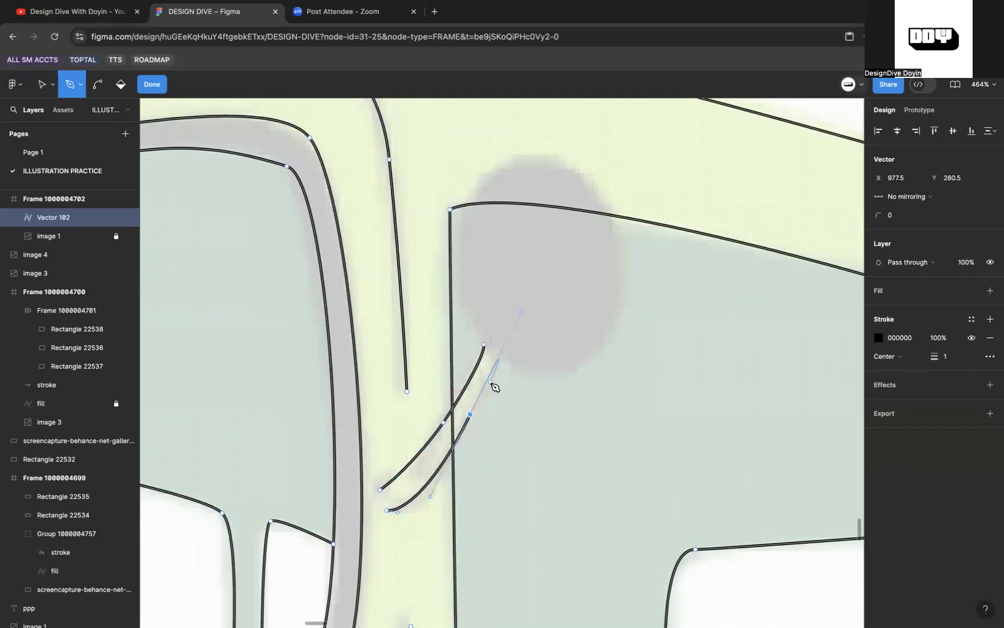
{"action": "scroll", "coordinate": [494, 385], "scroll_direction": "up", "scroll_amount": 5}
{"action": "left_click_drag", "start_coordinate": [514, 320], "coordinate": [511, 287]}
{"action": "left_click_drag", "start_coordinate": [468, 421], "coordinate": [465, 412]}
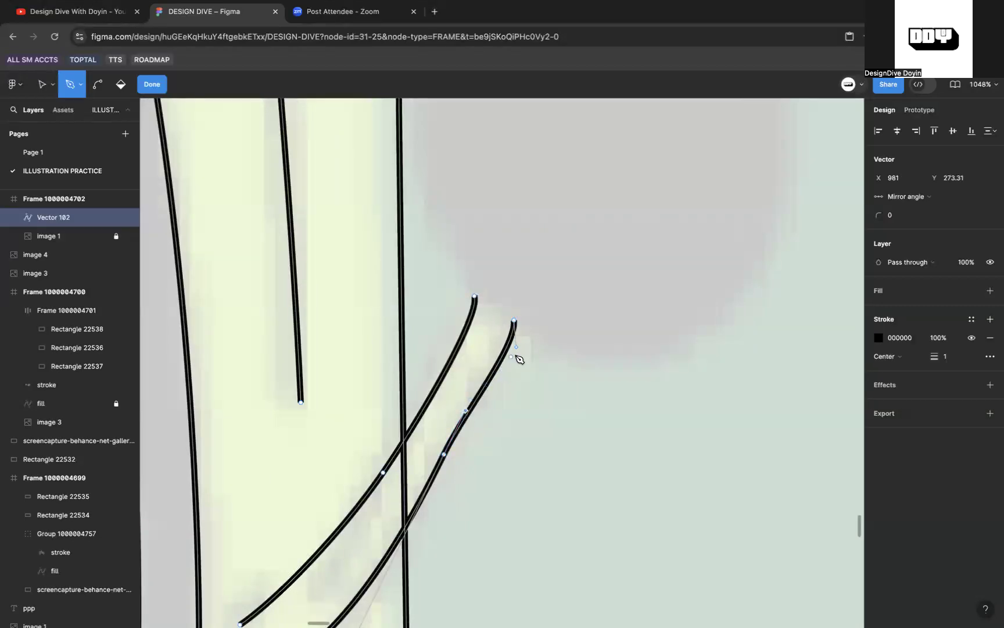
{"action": "left_click_drag", "start_coordinate": [516, 347], "coordinate": [504, 355]}
{"action": "scroll", "coordinate": [504, 356], "scroll_direction": "down", "scroll_amount": 10}
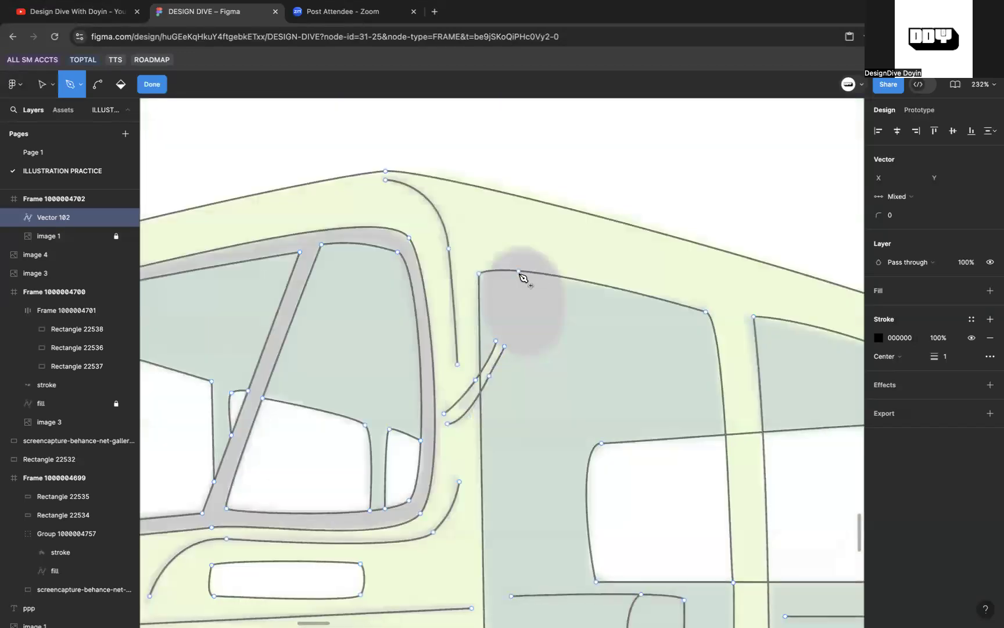
Step: Leave vector editing and draw a circle of about 71 × 71 over the grey side mirror
{"action": "key", "text": "Escape"}
{"action": "key", "text": "o"}
{"action": "left_click_drag", "start_coordinate": [503, 256], "coordinate": [599, 352]}
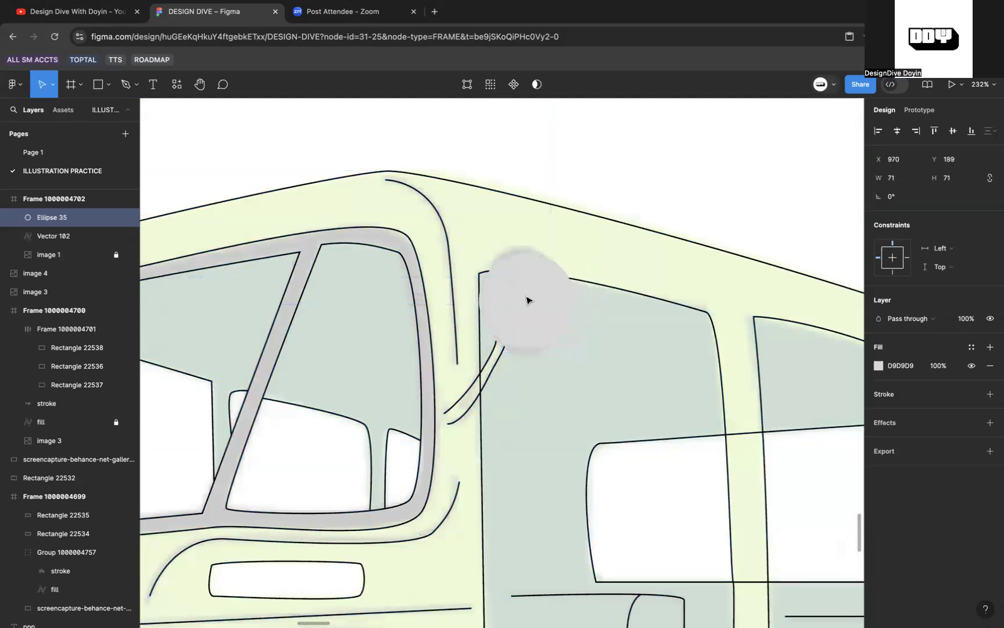
Step: Give the mirror circle a visible black inside stroke of weight 1 and hide its D9D9D9 fill
{"action": "left_click", "coordinate": [990, 394]}
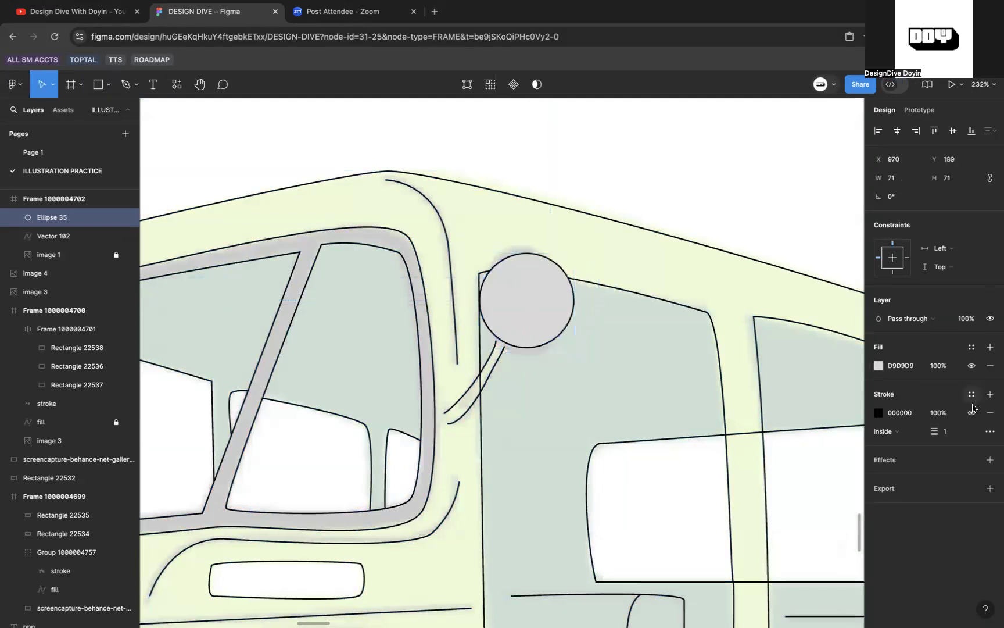
{"action": "left_click", "coordinate": [972, 413]}
{"action": "left_click", "coordinate": [972, 413]}
{"action": "left_click", "coordinate": [972, 366]}
Step: Resize the mirror ellipse to about 60 × 81 so it matches the grey side mirror in the reference
{"action": "scroll", "coordinate": [580, 306], "scroll_direction": "up", "scroll_amount": 2}
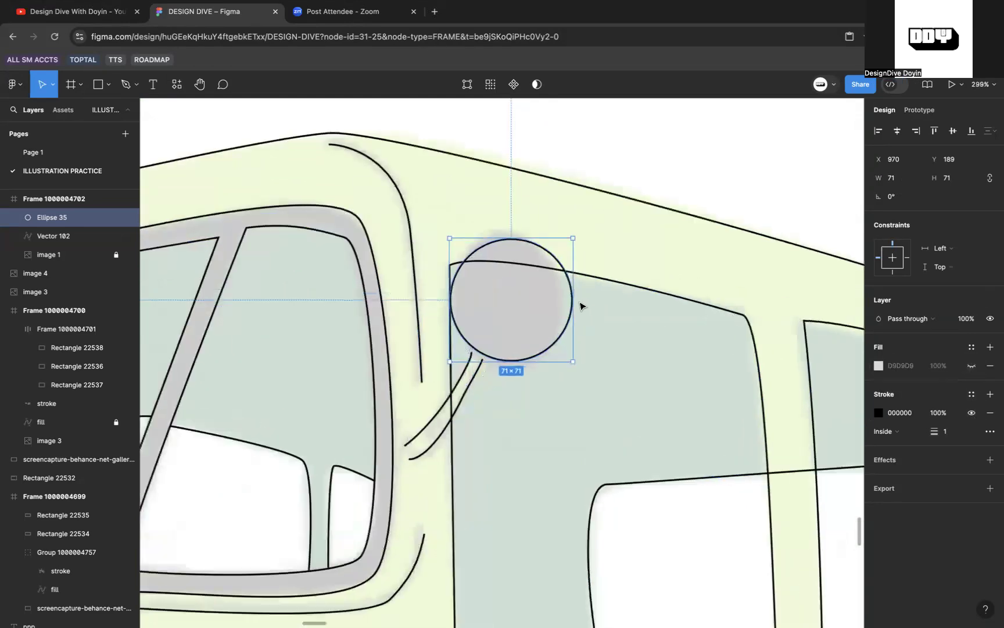
{"action": "left_click_drag", "start_coordinate": [574, 302], "coordinate": [561, 301]}
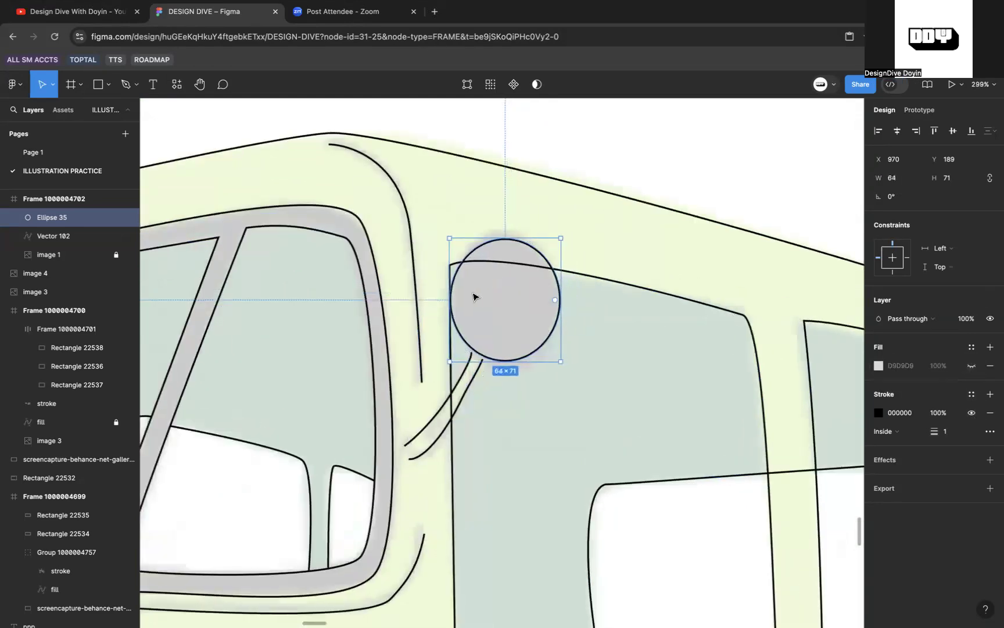
{"action": "left_click_drag", "start_coordinate": [449, 294], "coordinate": [457, 294]}
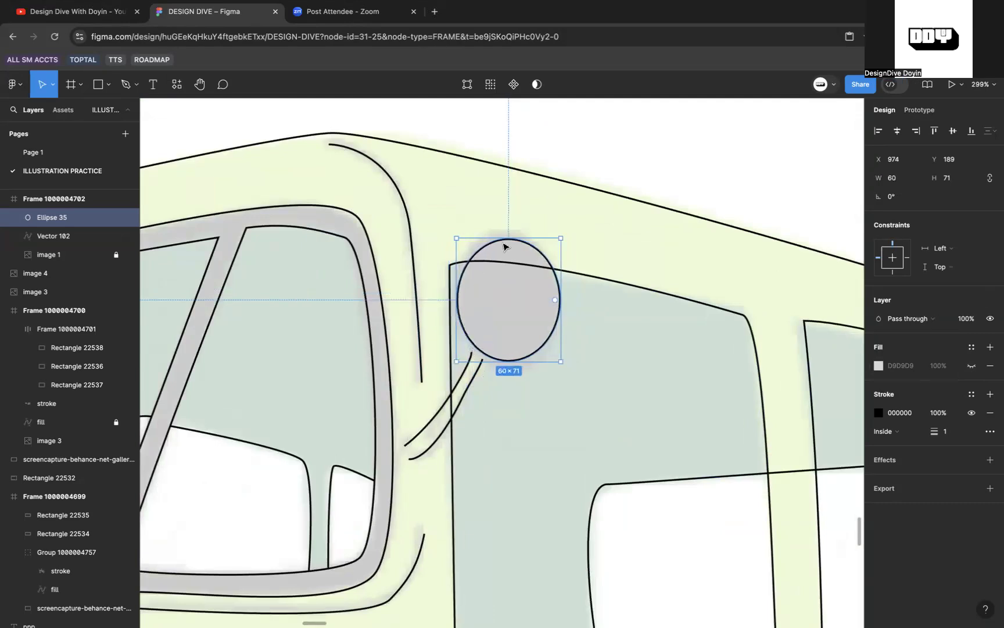
{"action": "scroll", "coordinate": [503, 247], "scroll_direction": "up", "scroll_amount": 2}
{"action": "left_click_drag", "start_coordinate": [499, 237], "coordinate": [499, 228]}
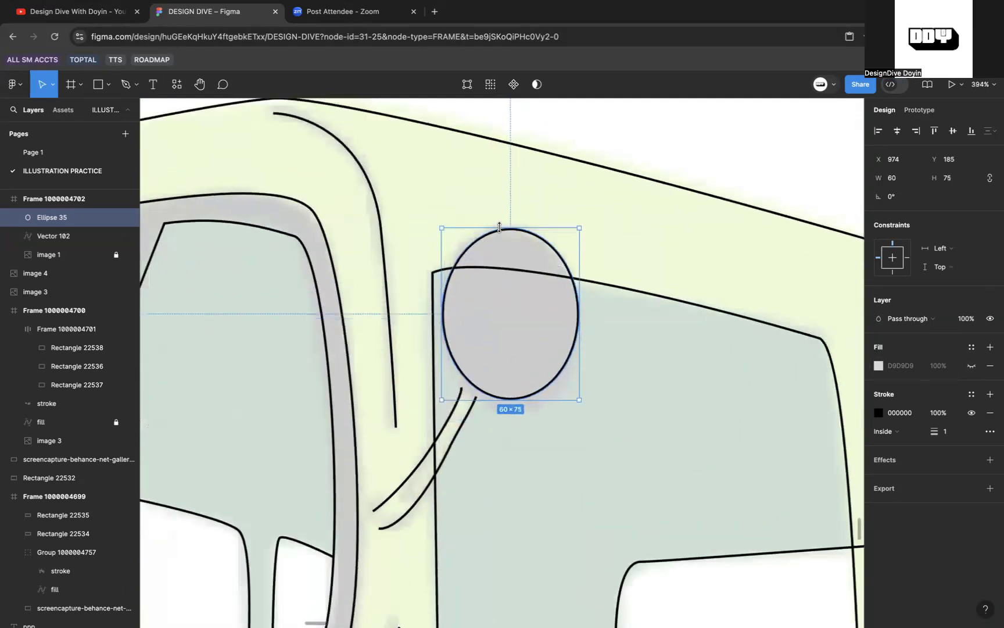
{"action": "left_click_drag", "start_coordinate": [495, 399], "coordinate": [495, 414]}
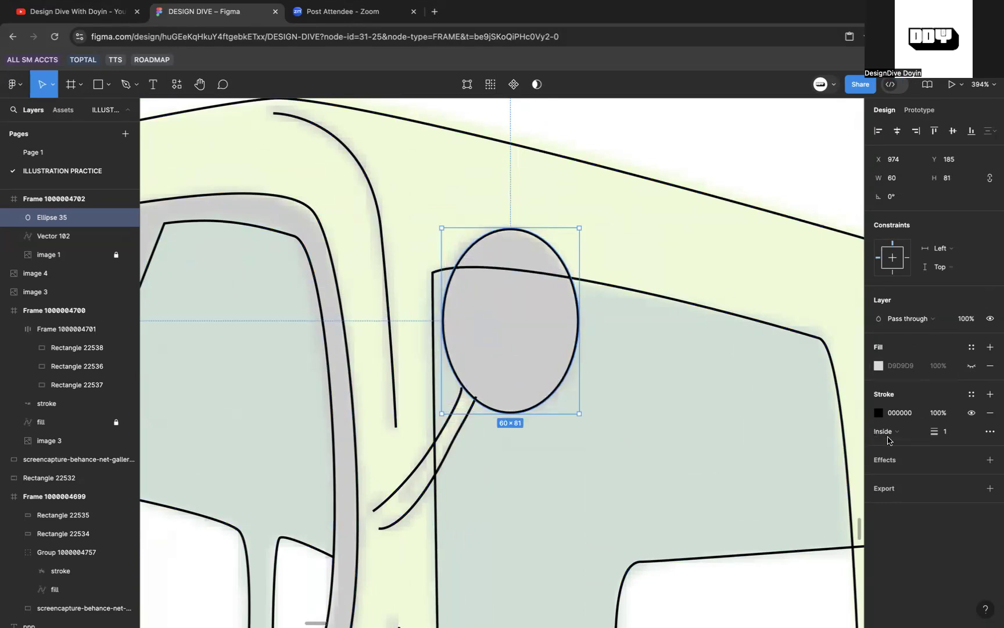
Step: Set the mirror ellipse's stroke weight to 6, then cut it and paste it into the auto-rickshaw vector in vector editing
{"action": "left_click", "coordinate": [945, 431]}
{"action": "type", "text": "6"}
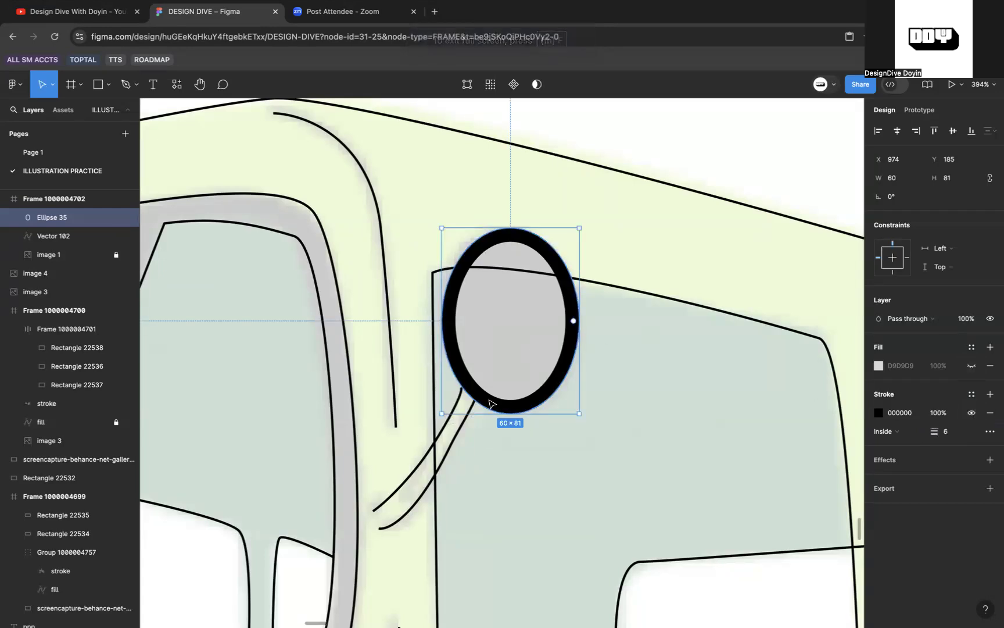
{"action": "key", "text": "Delete"}
{"action": "left_click", "coordinate": [471, 408]}
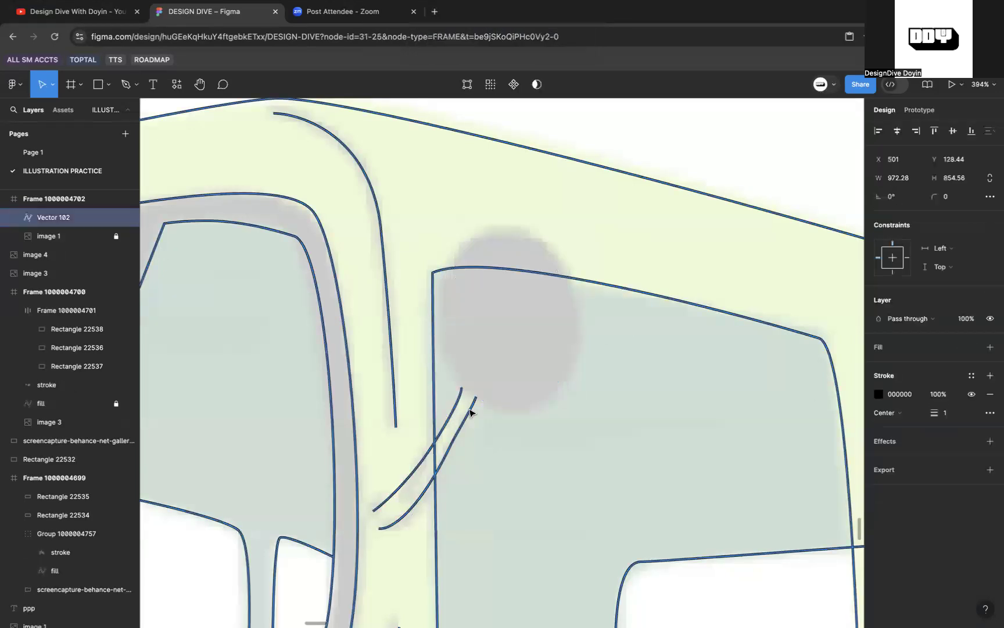
{"action": "double_click", "coordinate": [471, 410]}
{"action": "key", "text": "super+v"}
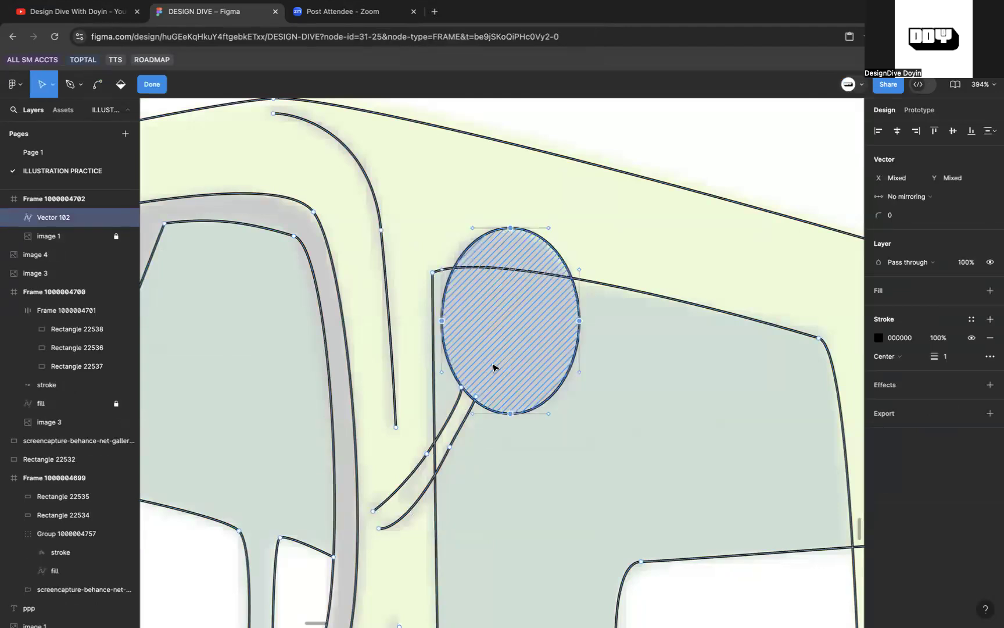
Step: Move the upper ends of both mirror arm curves exactly onto the mirror ellipse's outline
{"action": "scroll", "coordinate": [493, 367], "scroll_direction": "up", "scroll_amount": 5}
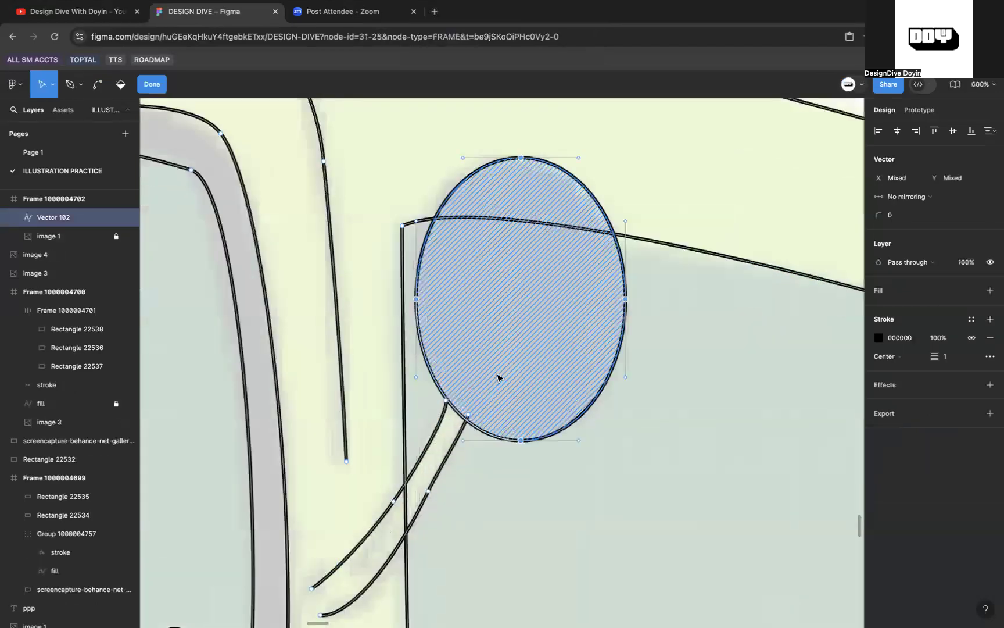
{"action": "scroll", "coordinate": [498, 378], "scroll_direction": "up", "scroll_amount": 10}
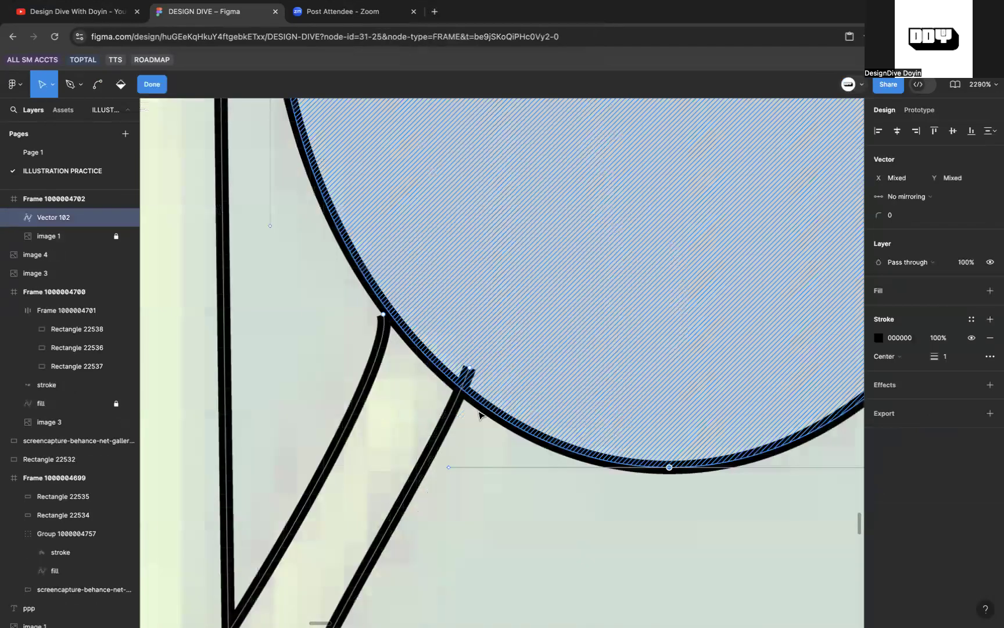
{"action": "left_click", "coordinate": [389, 314]}
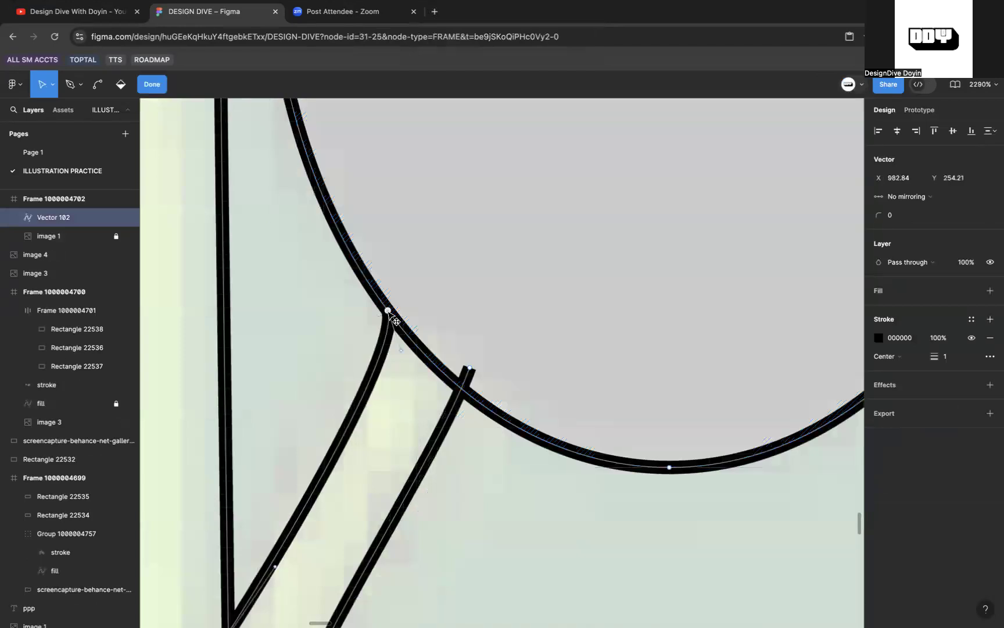
{"action": "left_click", "coordinate": [470, 368]}
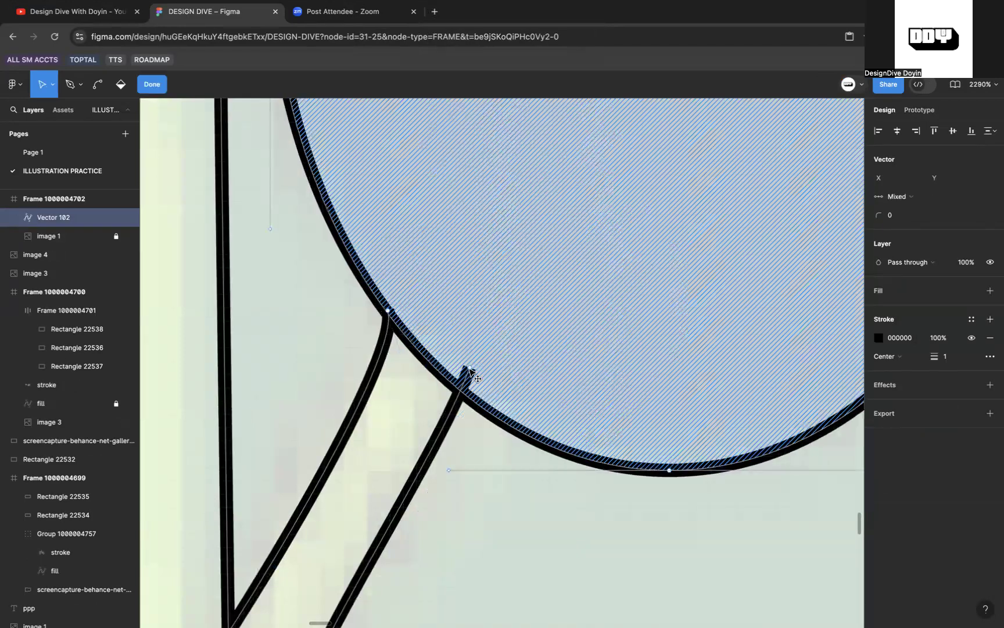
{"action": "left_click", "coordinate": [450, 421]}
{"action": "left_click_drag", "start_coordinate": [469, 368], "coordinate": [465, 388]}
{"action": "scroll", "coordinate": [464, 389], "scroll_direction": "down", "scroll_amount": 5}
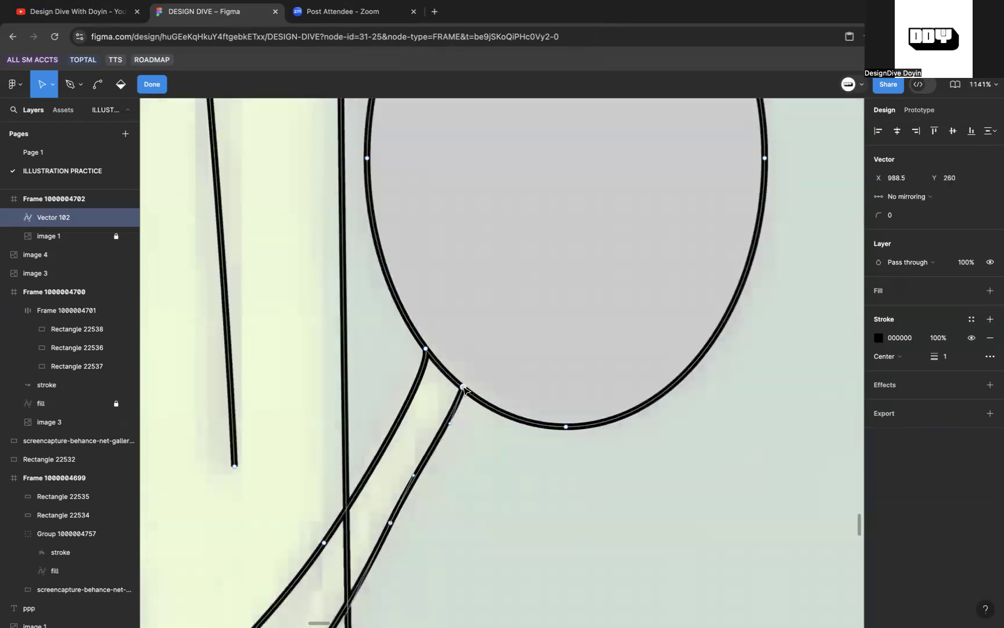
{"action": "scroll", "coordinate": [465, 389], "scroll_direction": "down", "scroll_amount": 2}
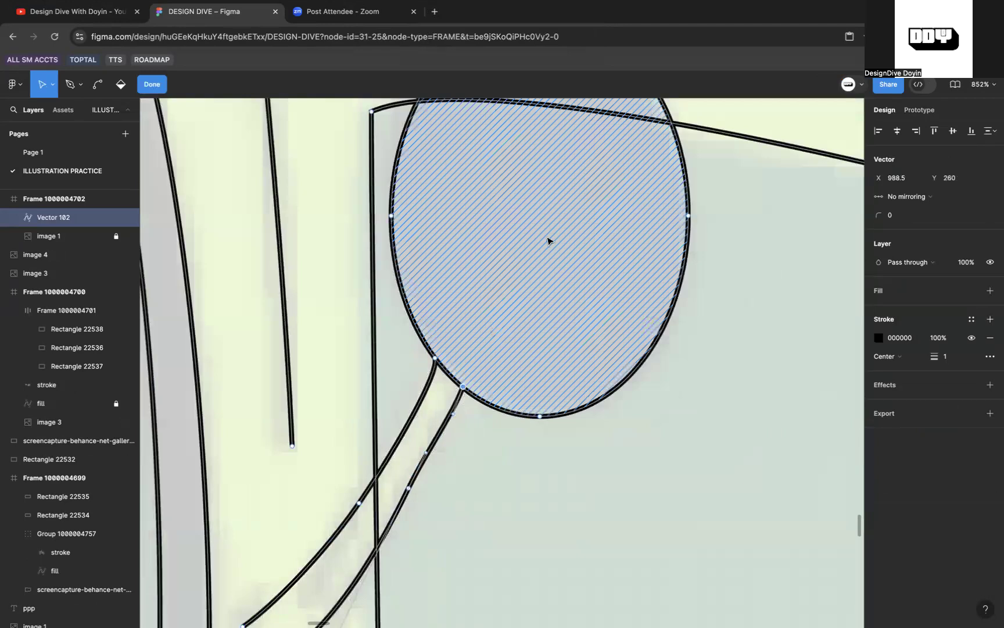
Step: Add an anchor point on the door opening's top edge where it runs inside the mirror ellipse
{"action": "scroll", "coordinate": [560, 237], "scroll_direction": "up", "scroll_amount": 3}
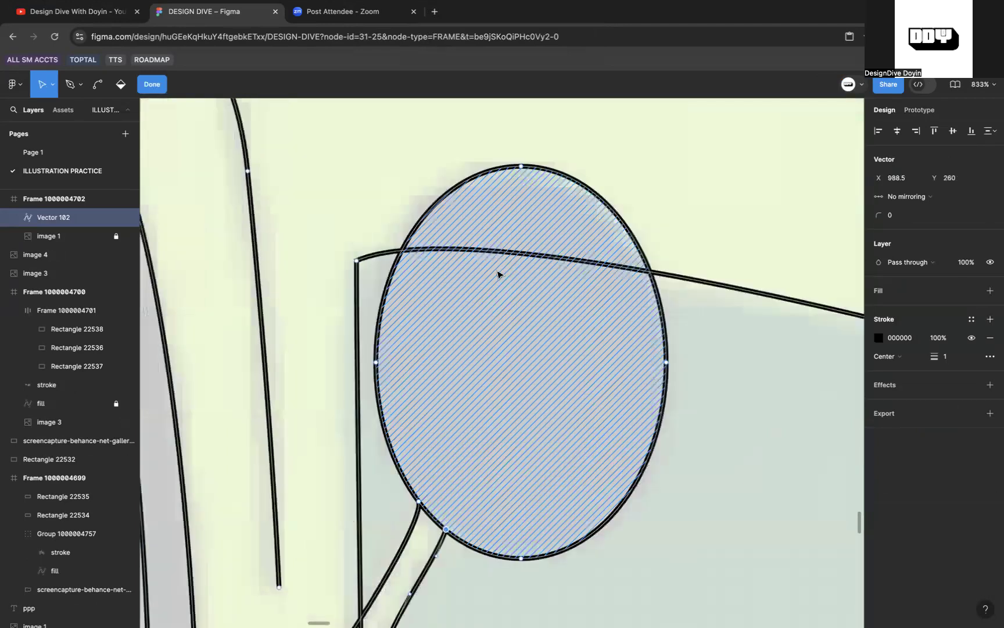
{"action": "scroll", "coordinate": [525, 278], "scroll_direction": "down", "scroll_amount": 5}
{"action": "scroll", "coordinate": [507, 287], "scroll_direction": "up", "scroll_amount": 3}
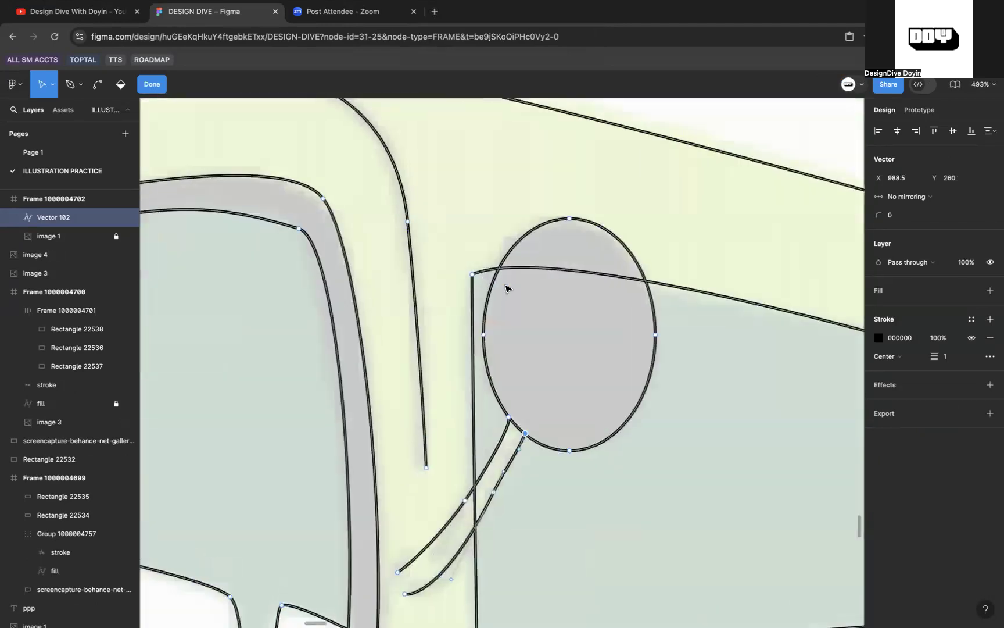
{"action": "scroll", "coordinate": [509, 291], "scroll_direction": "up", "scroll_amount": 2}
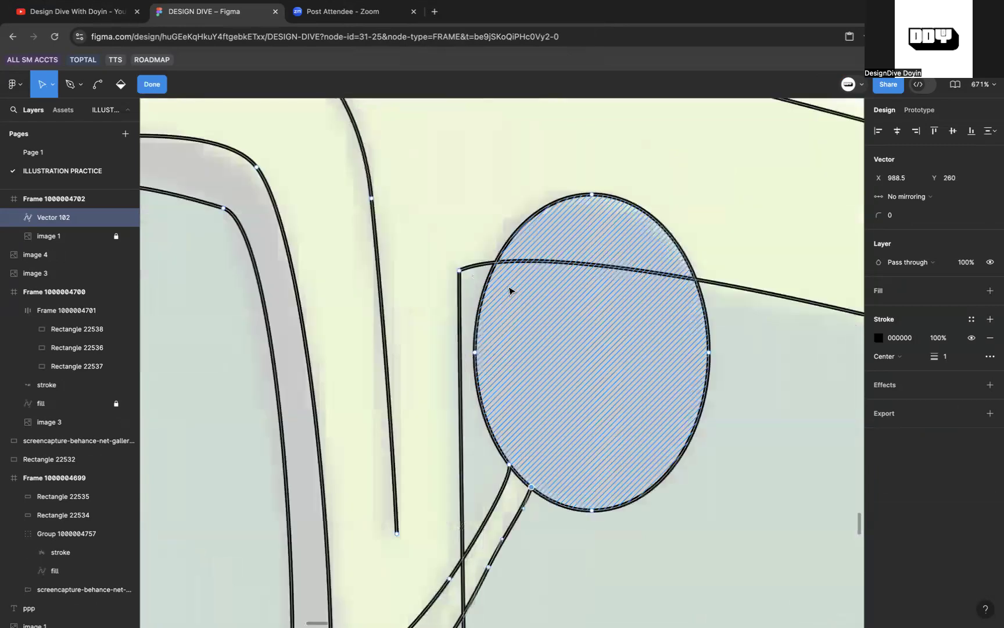
{"action": "key", "text": "p"}
{"action": "key", "text": "Escape"}
{"action": "left_click", "coordinate": [606, 267]}
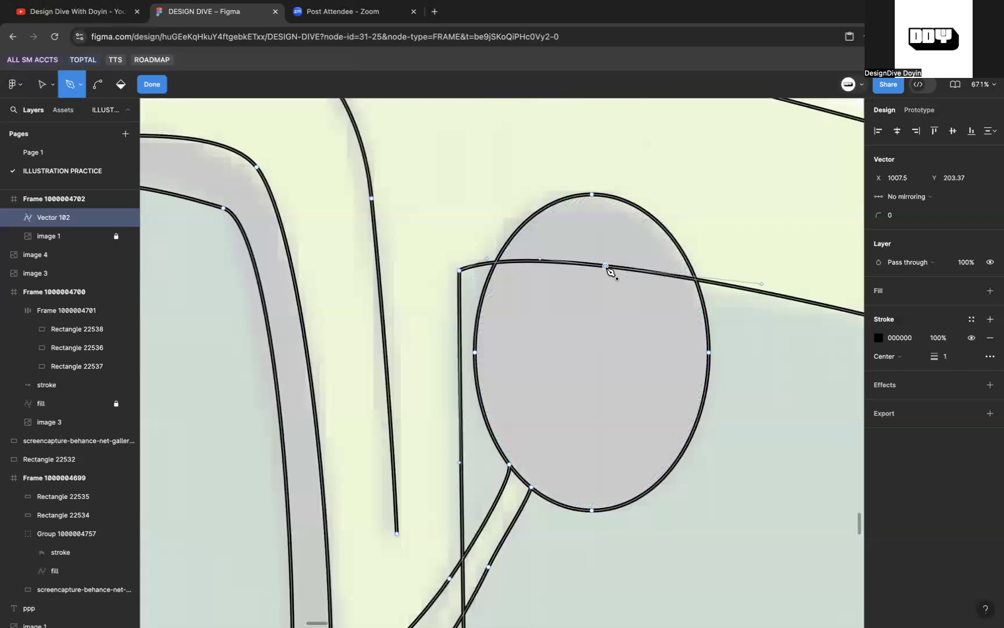
{"action": "key", "text": "v"}
{"action": "key", "text": "Delete"}
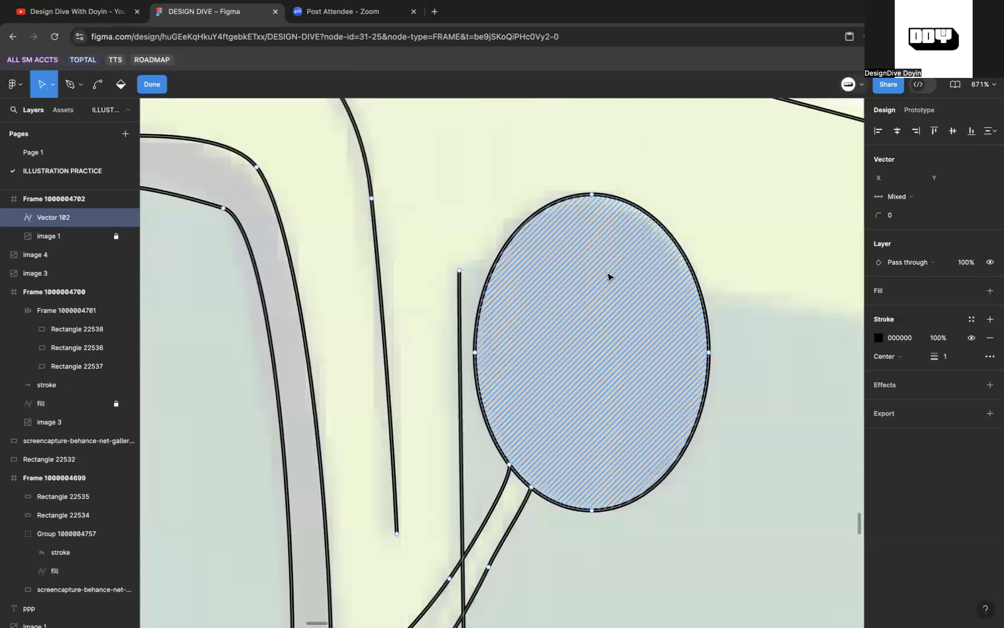
{"action": "key", "text": "ctrl+z"}
Step: Add anchor points where the door opening's top edge crosses both sides of the mirror, and delete the line portion inside the mirror
{"action": "scroll", "coordinate": [676, 286], "scroll_direction": "up", "scroll_amount": 1}
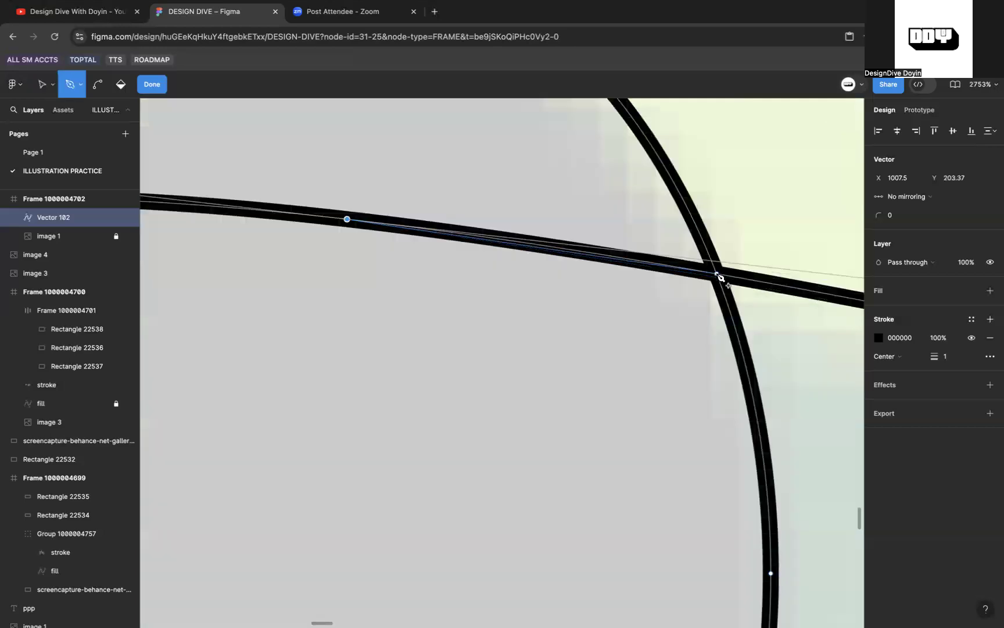
{"action": "left_click", "coordinate": [718, 275]}
{"action": "key", "text": "super+z"}
{"action": "left_click", "coordinate": [719, 274]}
{"action": "left_click", "coordinate": [719, 275]}
{"action": "scroll", "coordinate": [720, 276], "scroll_direction": "down", "scroll_amount": 5}
{"action": "scroll", "coordinate": [721, 276], "scroll_direction": "left", "scroll_amount": 3}
{"action": "key", "text": "Escape"}
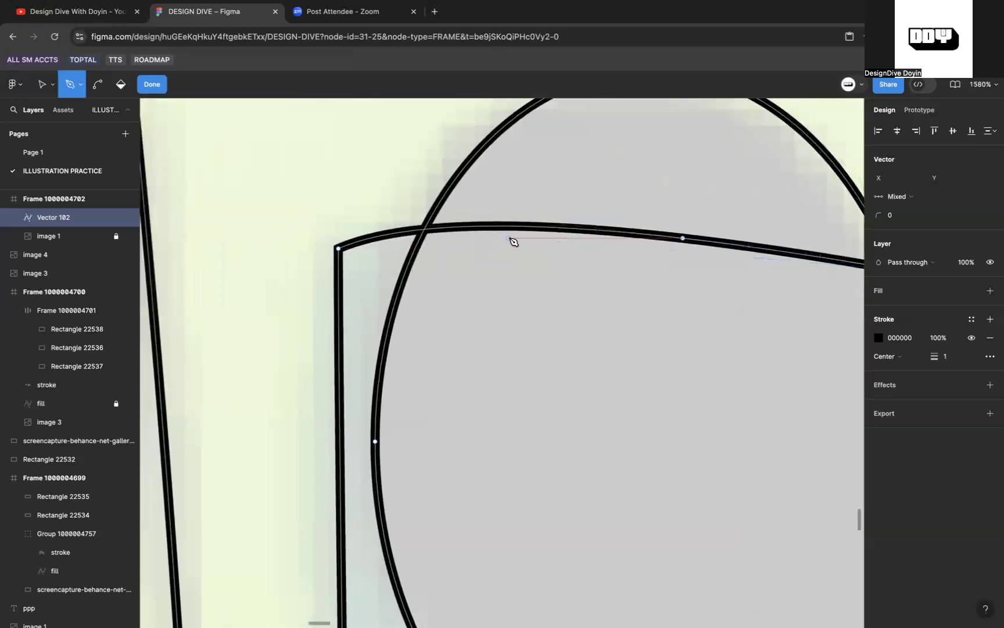
{"action": "left_click", "coordinate": [425, 230]}
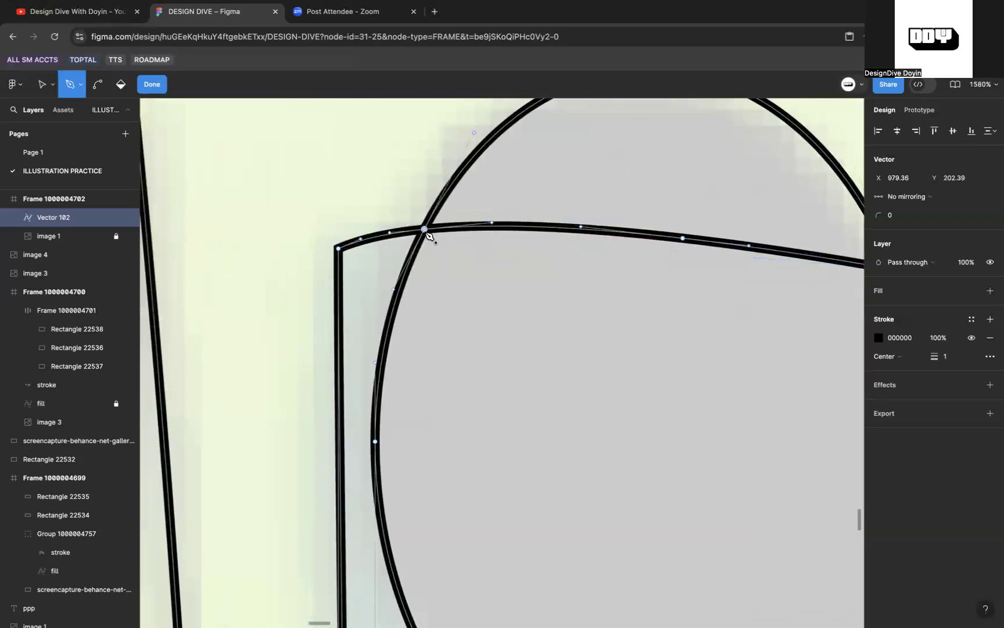
{"action": "key", "text": "v"}
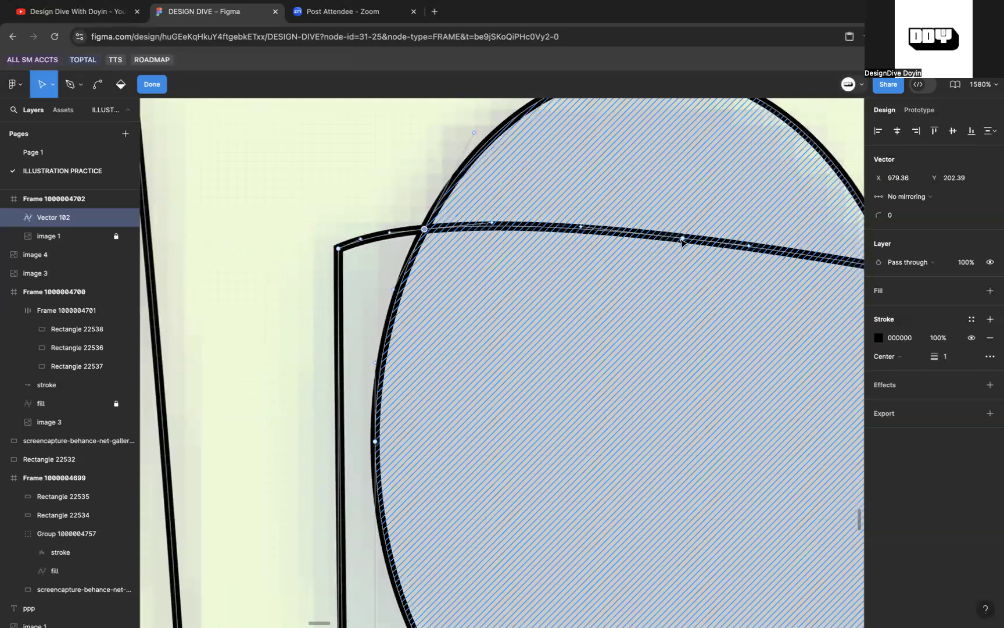
Step: Review the traced outline across the whole auto-rickshaw and compare it with the faded reference in the neighbouring frame
{"action": "scroll", "coordinate": [664, 295], "scroll_direction": "down", "scroll_amount": 10}
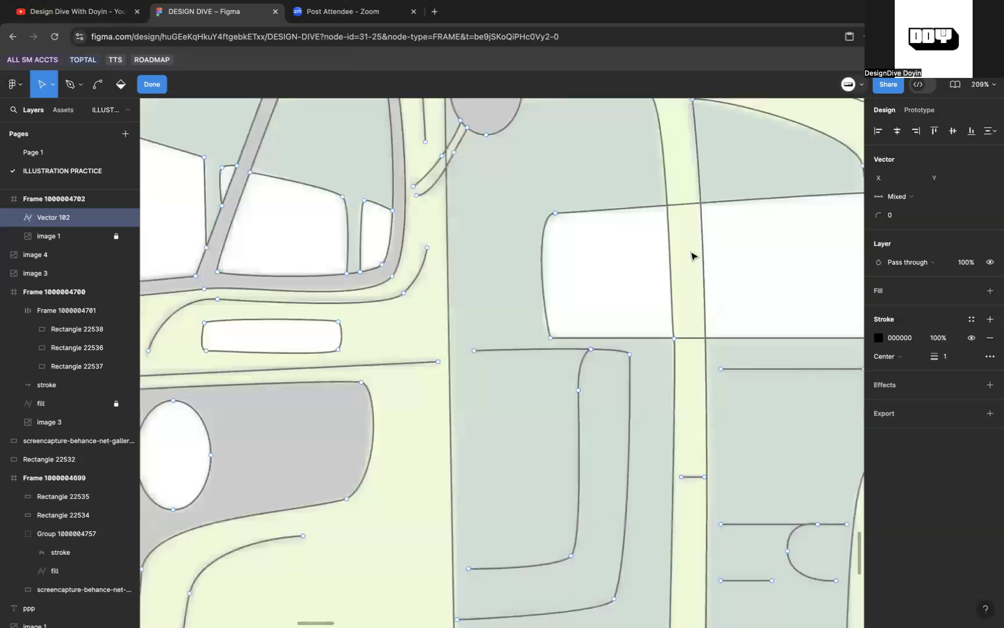
{"action": "scroll", "coordinate": [692, 262], "scroll_direction": "up", "scroll_amount": 4}
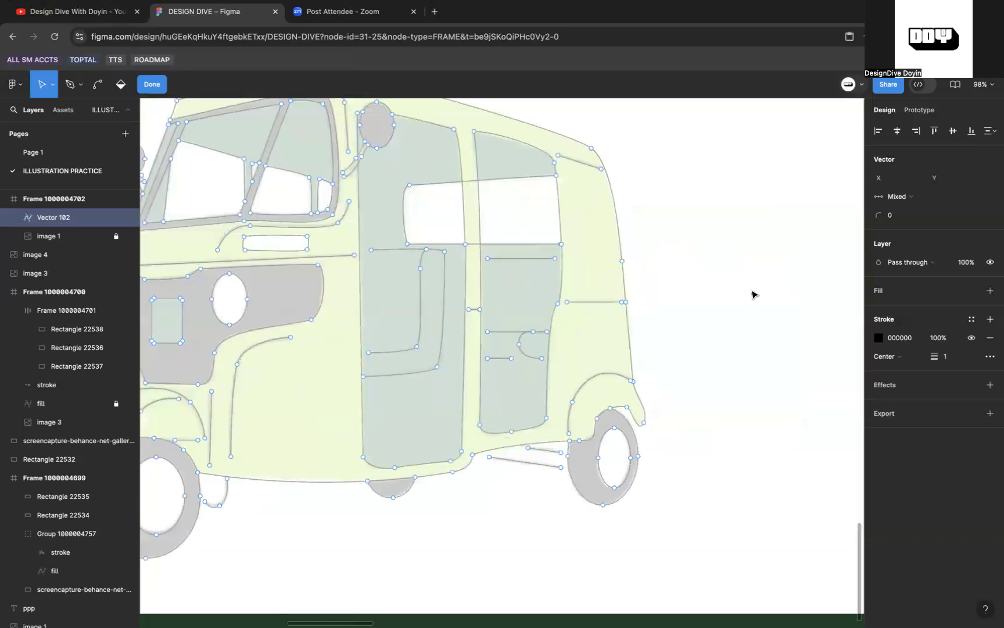
{"action": "scroll", "coordinate": [753, 291], "scroll_direction": "down", "scroll_amount": 10}
{"action": "scroll", "coordinate": [754, 292], "scroll_direction": "left", "scroll_amount": 3}
{"action": "scroll", "coordinate": [482, 269], "scroll_direction": "up", "scroll_amount": 10}
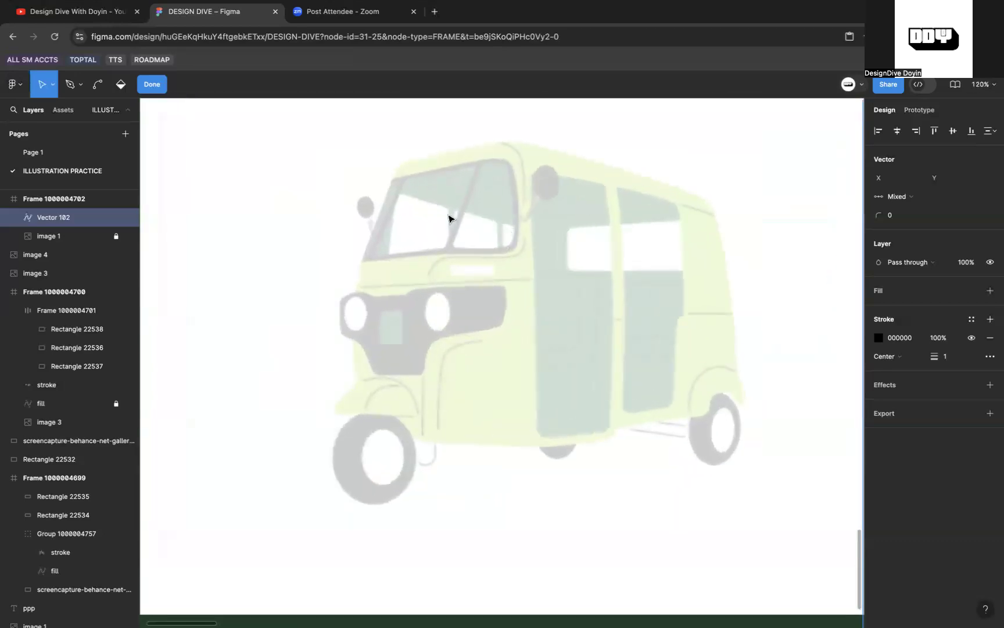
{"action": "scroll", "coordinate": [458, 358], "scroll_direction": "down", "scroll_amount": 2}
{"action": "scroll", "coordinate": [458, 358], "scroll_direction": "down", "scroll_amount": 2}
{"action": "scroll", "coordinate": [460, 355], "scroll_direction": "right", "scroll_amount": 5}
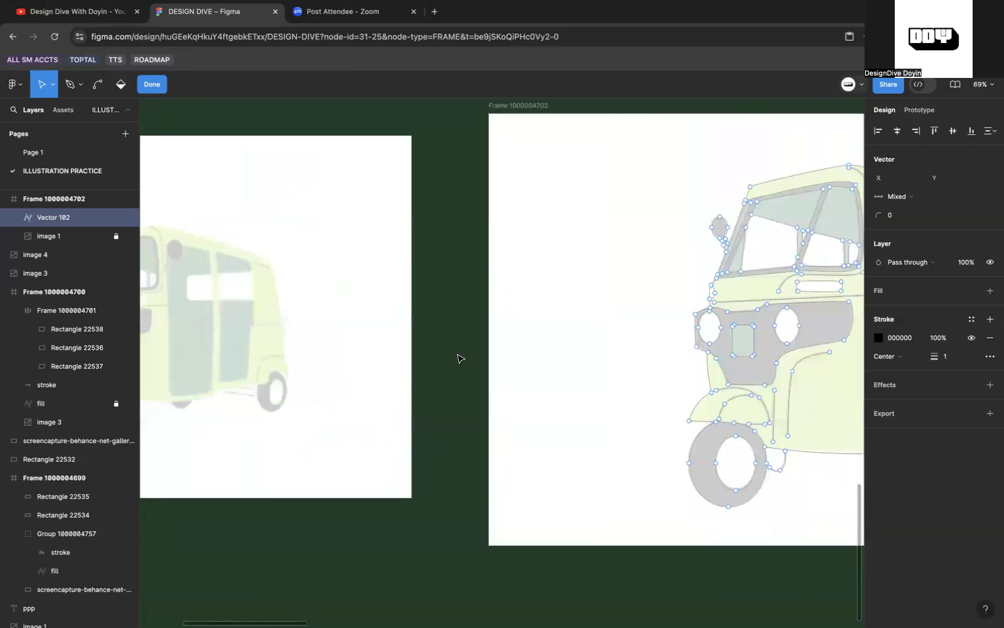
{"action": "scroll", "coordinate": [466, 354], "scroll_direction": "right", "scroll_amount": 5}
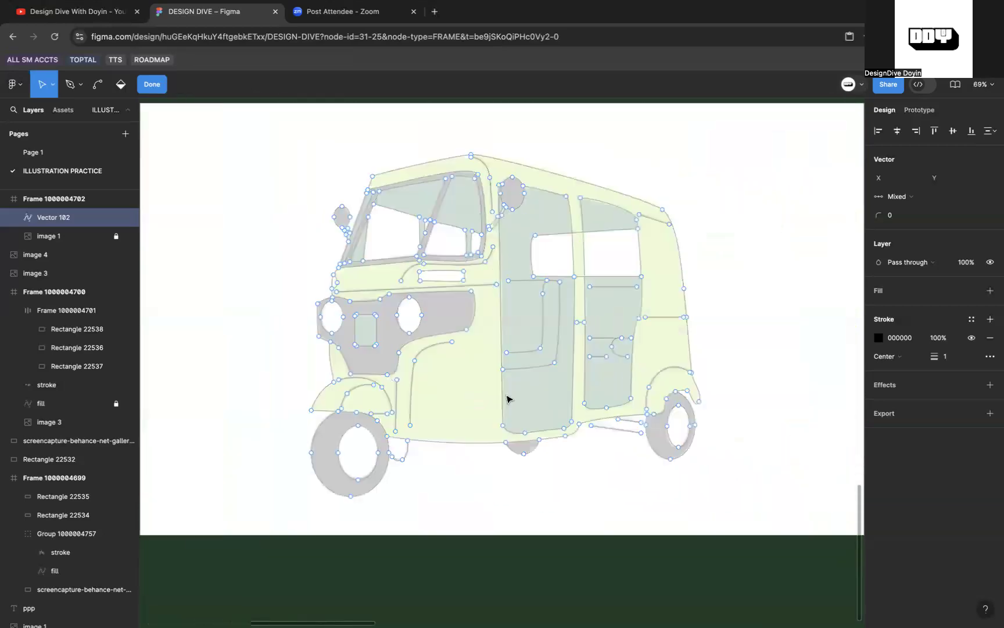
Step: Leave vector editing, duplicate the auto-rickshaw outline, and name the lower vector layer "stroke" and the upper one "fill"
{"action": "key", "text": "Escape"}
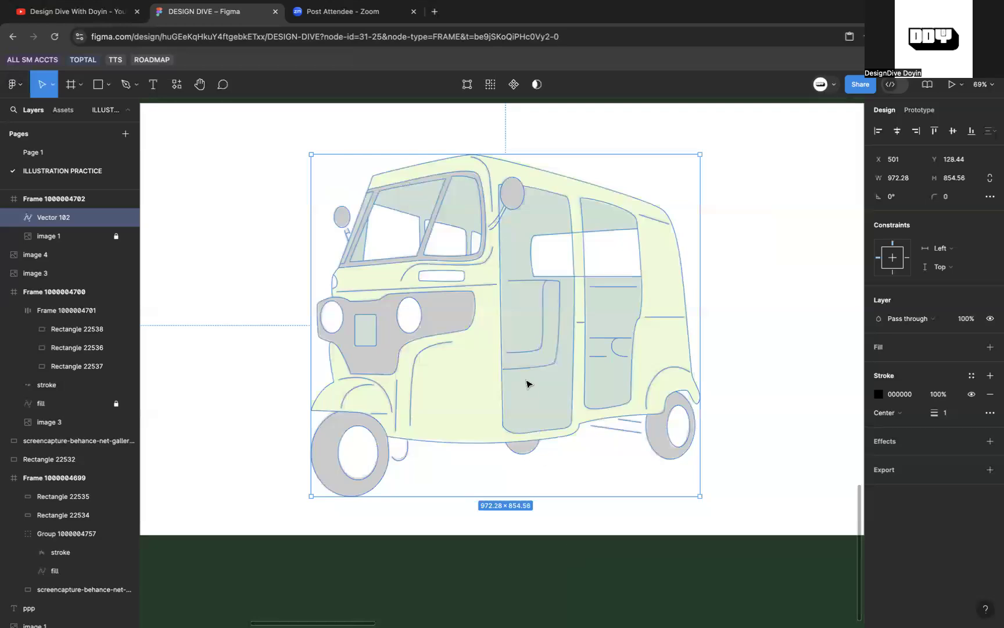
{"action": "key", "text": "ctrl+d"}
{"action": "left_click", "coordinate": [58, 236]}
{"action": "double_click", "coordinate": [59, 235]}
{"action": "type", "text": "s"}
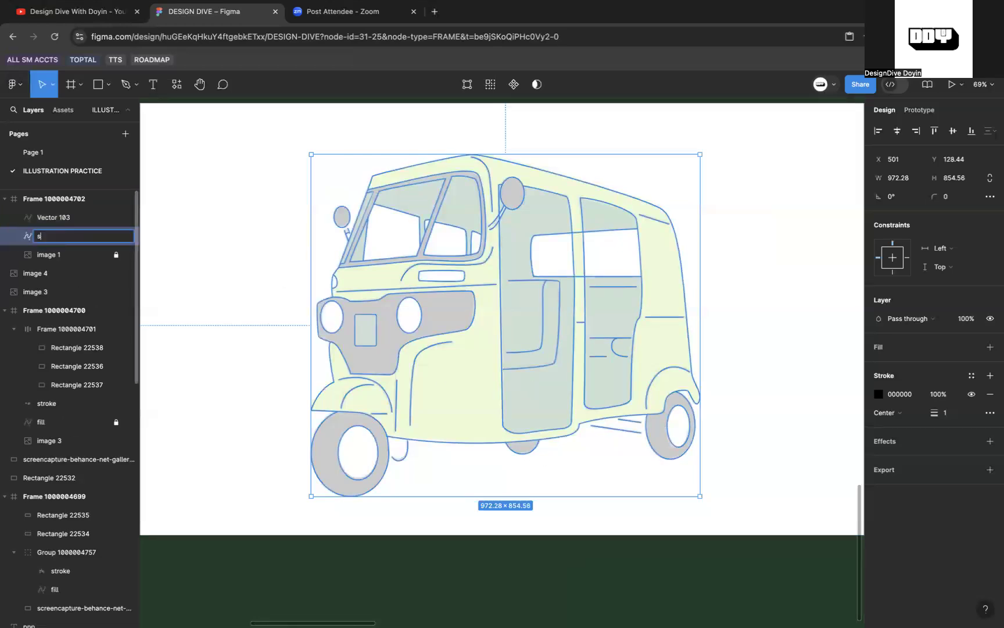
{"action": "type", "text": "troke"}
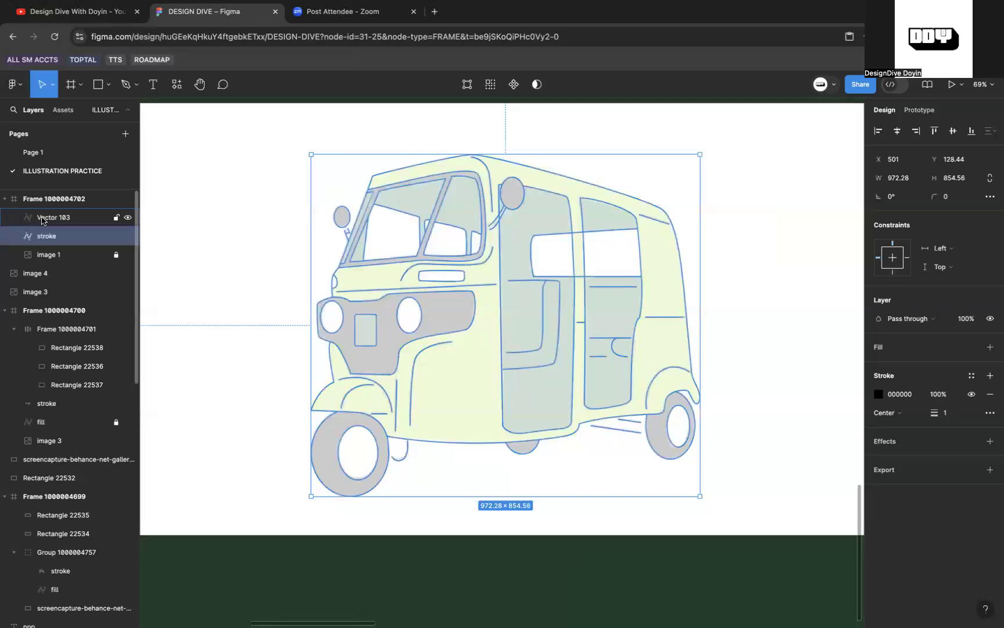
{"action": "double_click", "coordinate": [42, 219]}
{"action": "type", "text": "fill"}
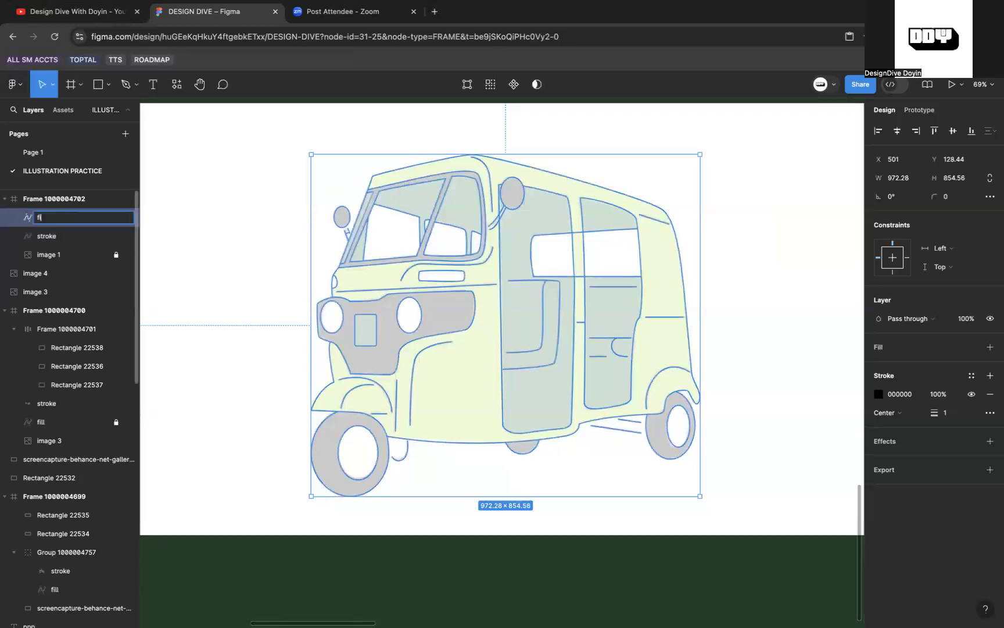
{"action": "key", "text": "Return"}
{"action": "scroll", "coordinate": [172, 322], "scroll_direction": "left", "scroll_amount": 10}
{"action": "scroll", "coordinate": [172, 322], "scroll_direction": "up", "scroll_amount": 10}
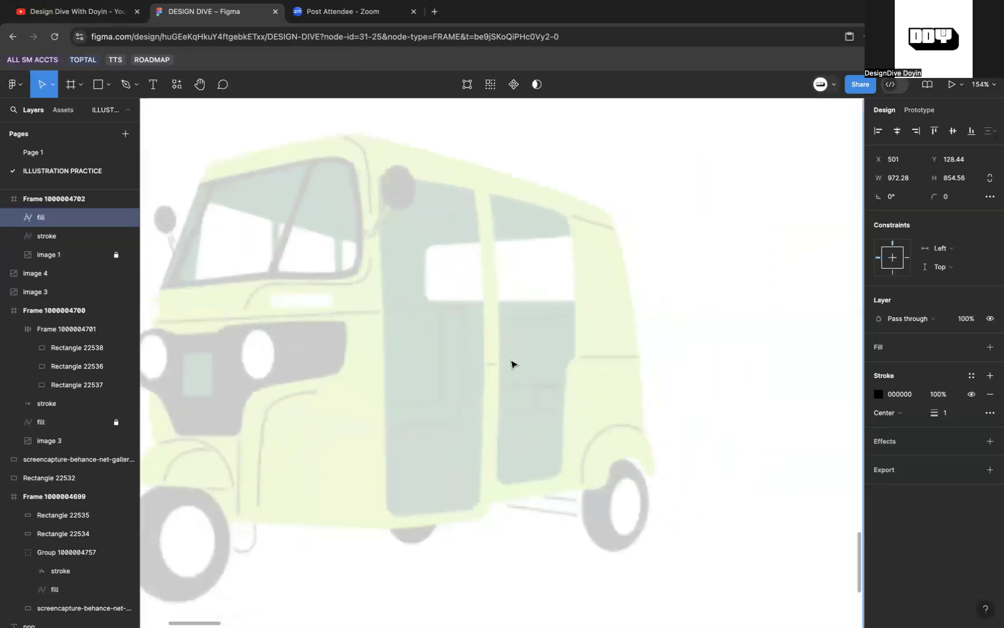
{"action": "scroll", "coordinate": [511, 363], "scroll_direction": "up", "scroll_amount": 5}
{"action": "scroll", "coordinate": [635, 440], "scroll_direction": "up", "scroll_amount": 5}
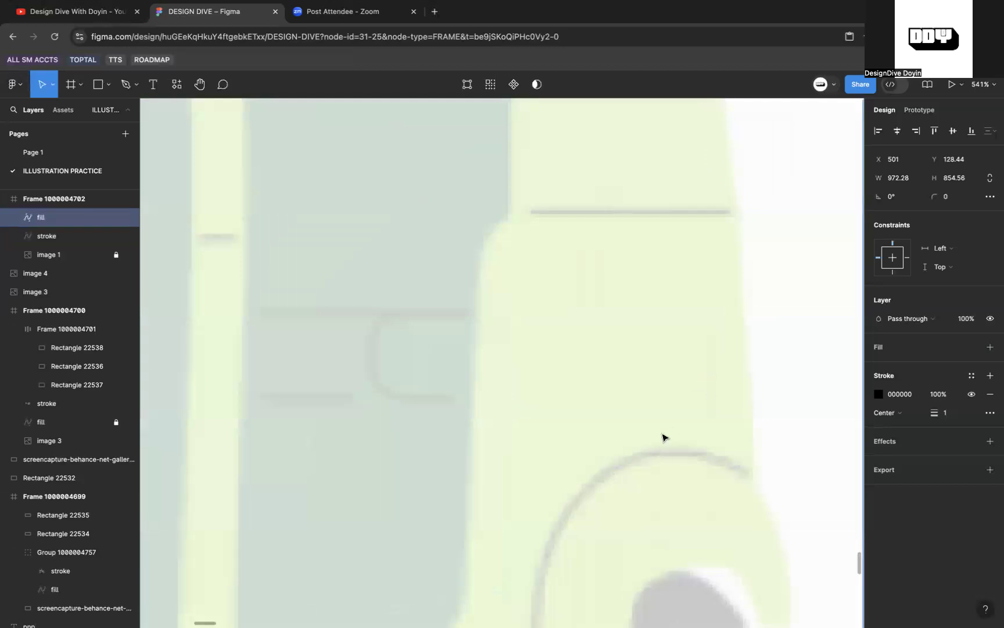
{"action": "scroll", "coordinate": [651, 459], "scroll_direction": "up", "scroll_amount": 5}
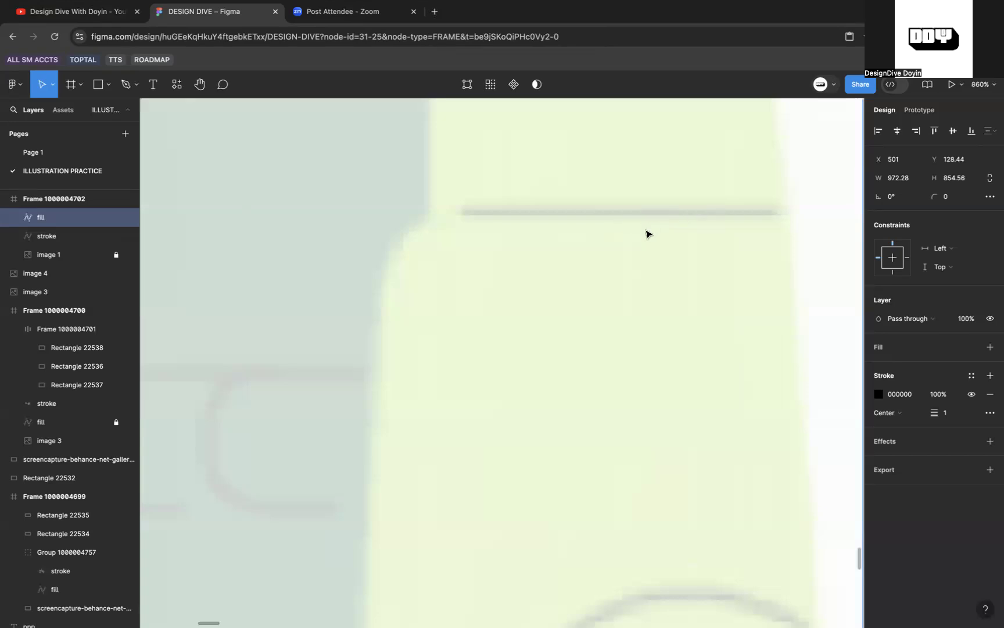
Step: Hide the separate stroke layer and turn off the black stroke's visibility on the auto-rickshaw's fill layer
{"action": "scroll", "coordinate": [647, 233], "scroll_direction": "down", "scroll_amount": 5}
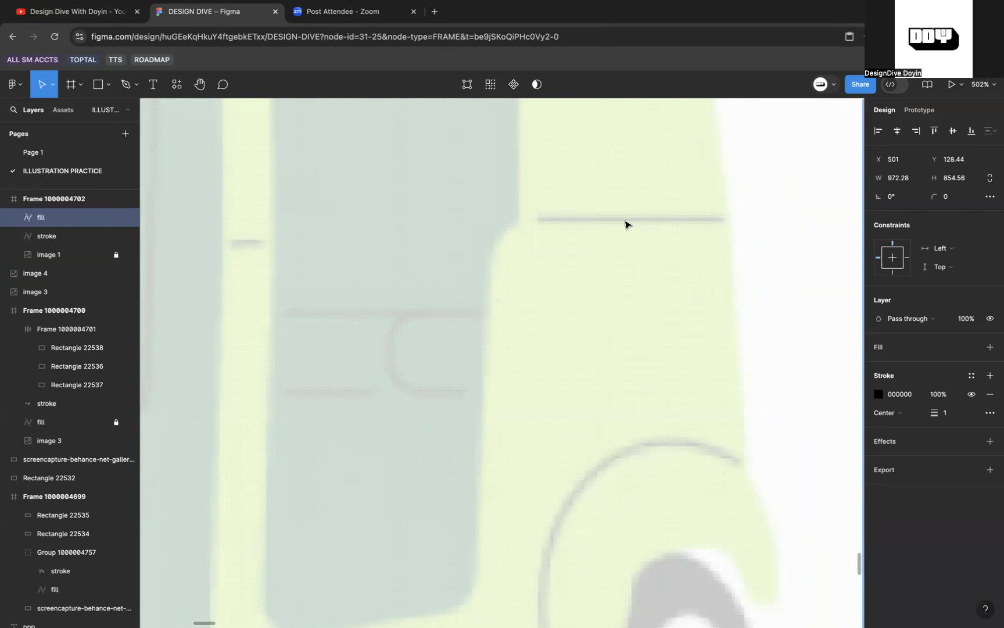
{"action": "scroll", "coordinate": [626, 224], "scroll_direction": "down", "scroll_amount": 10}
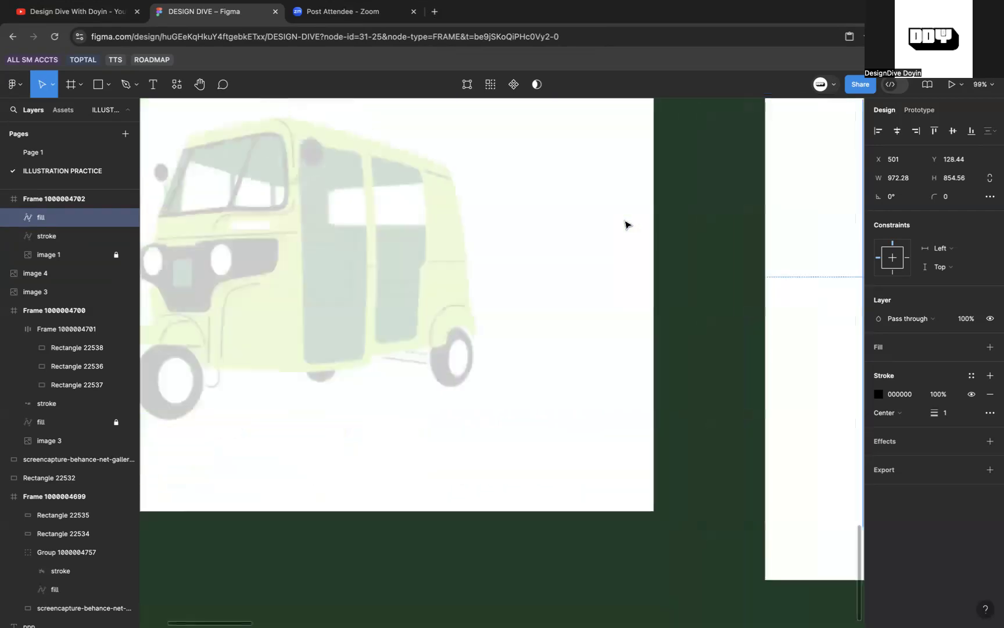
{"action": "scroll", "coordinate": [625, 224], "scroll_direction": "right", "scroll_amount": 5}
{"action": "scroll", "coordinate": [589, 312], "scroll_direction": "down", "scroll_amount": 5}
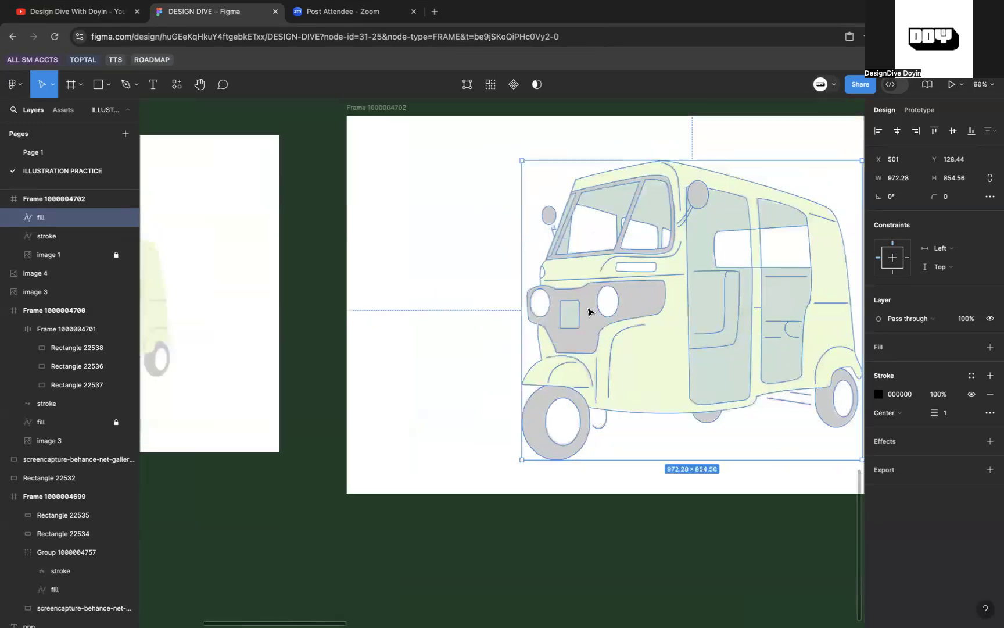
{"action": "scroll", "coordinate": [599, 302], "scroll_direction": "right", "scroll_amount": 5}
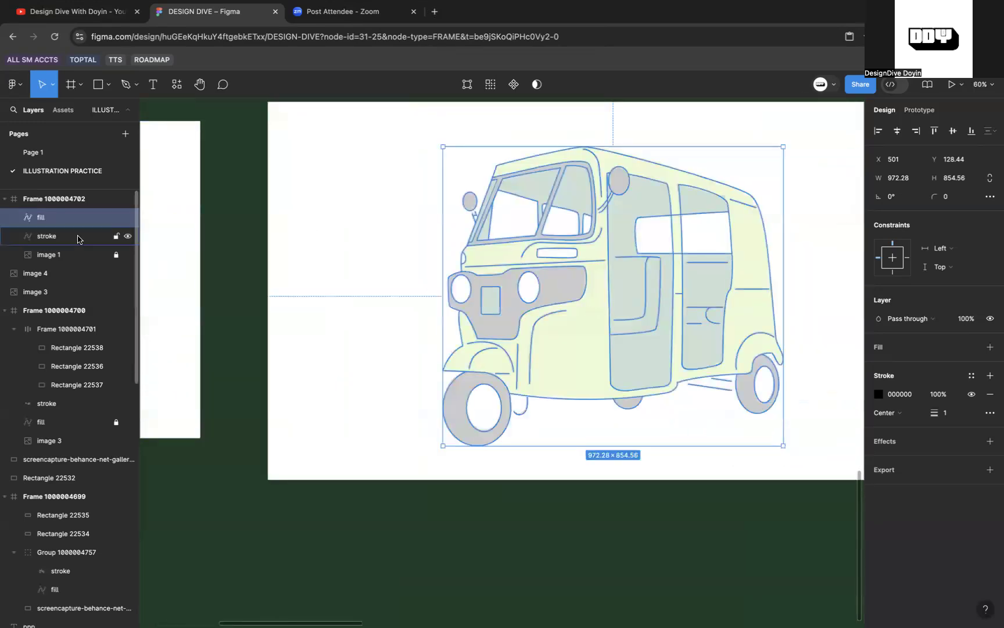
{"action": "left_click", "coordinate": [60, 237]}
{"action": "left_click", "coordinate": [62, 218]}
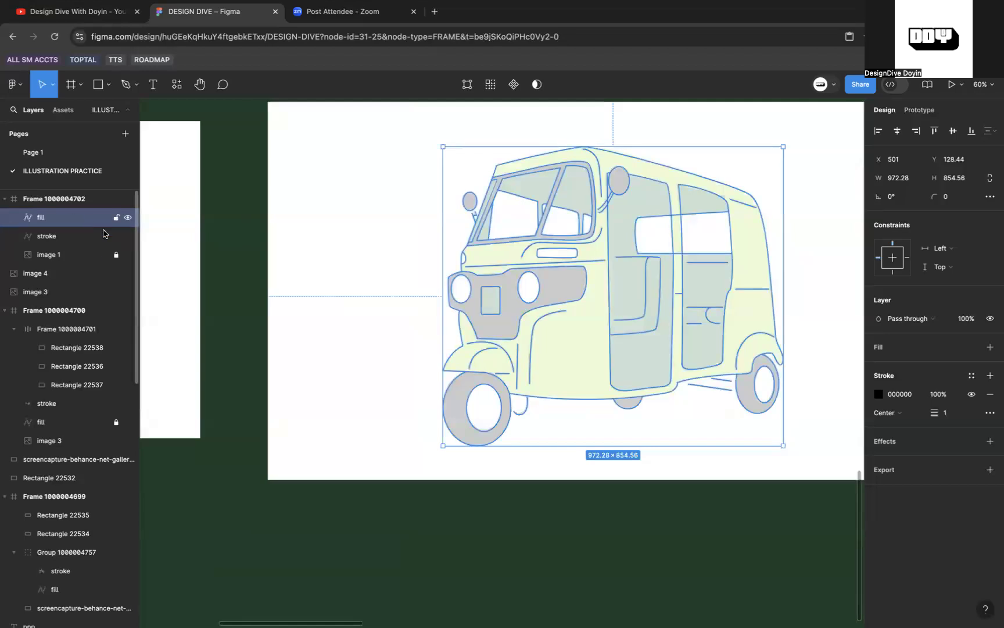
{"action": "left_click", "coordinate": [129, 237]}
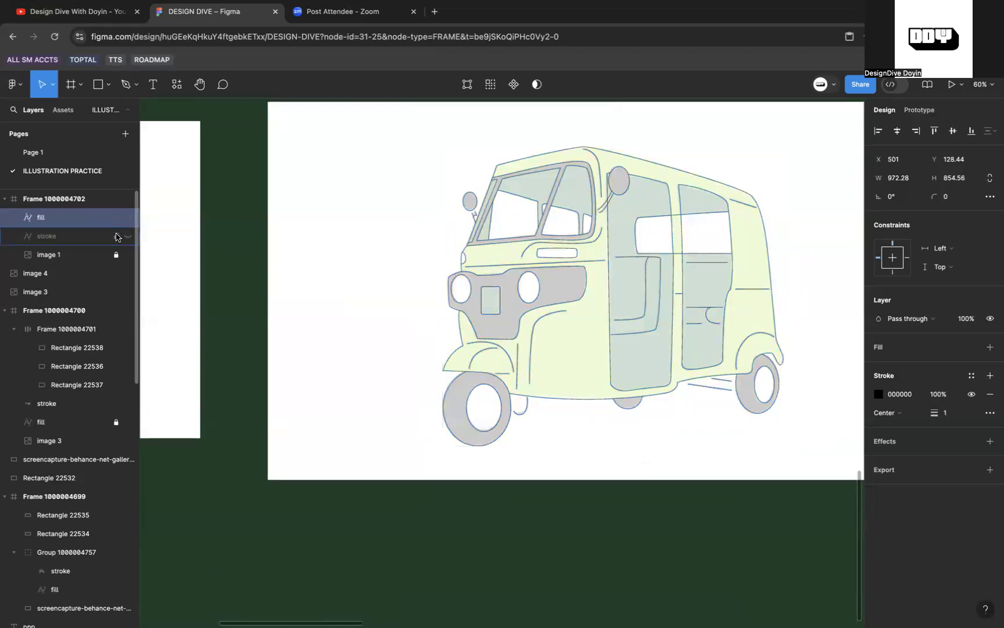
{"action": "left_click", "coordinate": [99, 220]}
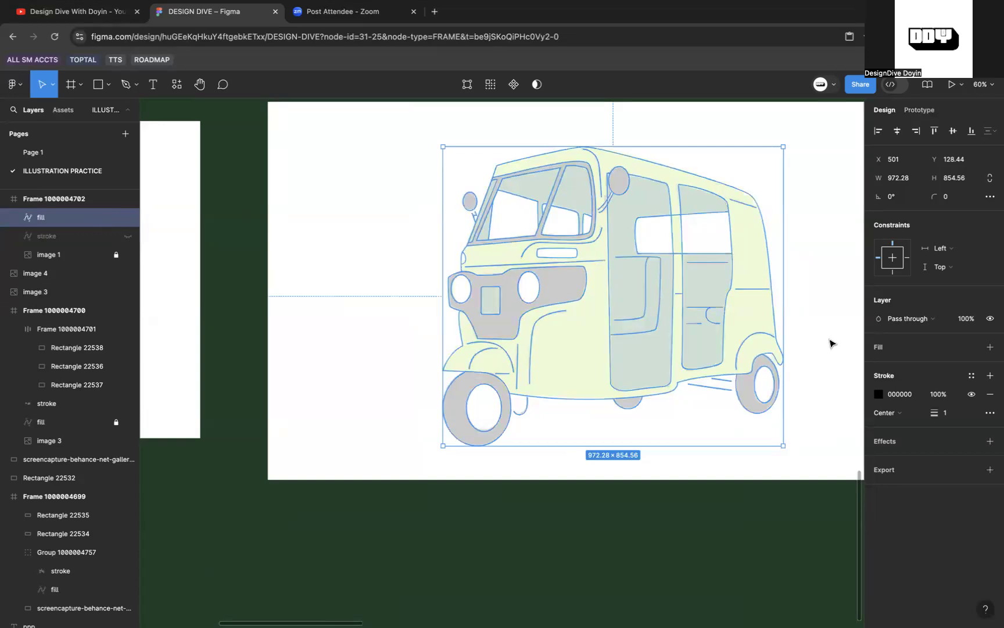
{"action": "left_click", "coordinate": [968, 394]}
Step: Fill the auto-rickshaw's body region with lime green A7E92F, sampled from the car frame's colour palette
{"action": "scroll", "coordinate": [712, 320], "scroll_direction": "up", "scroll_amount": 3}
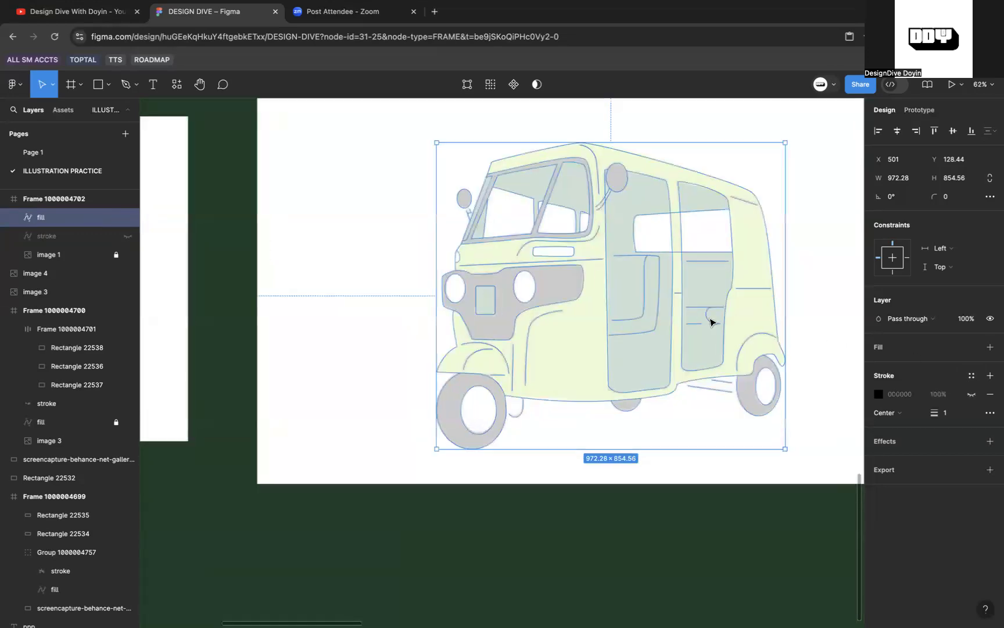
{"action": "double_click", "coordinate": [710, 322]}
{"action": "key", "text": "b"}
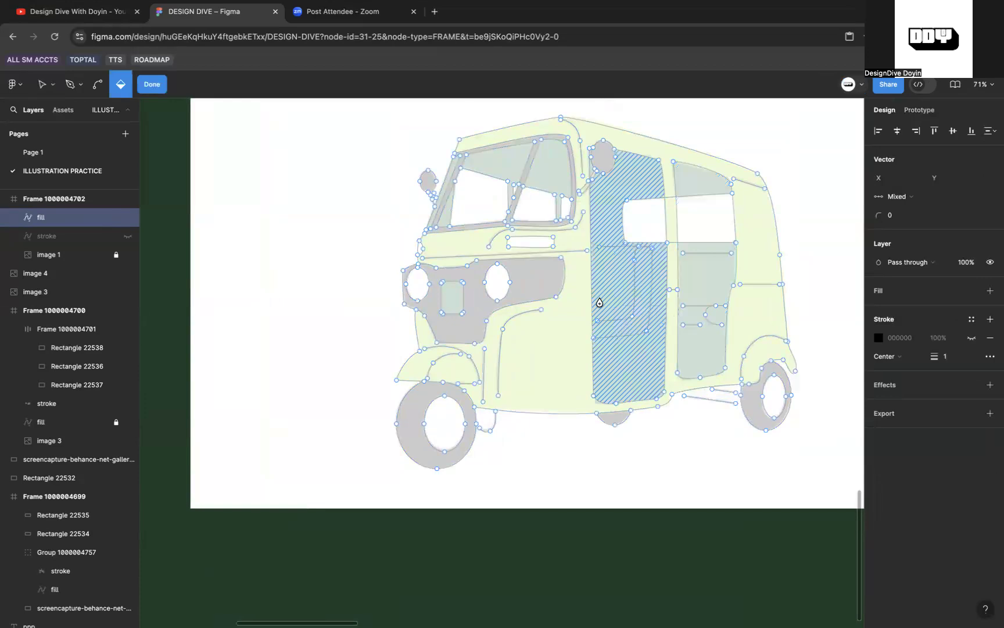
{"action": "left_click", "coordinate": [559, 340]}
{"action": "scroll", "coordinate": [559, 340], "scroll_direction": "down", "scroll_amount": 10}
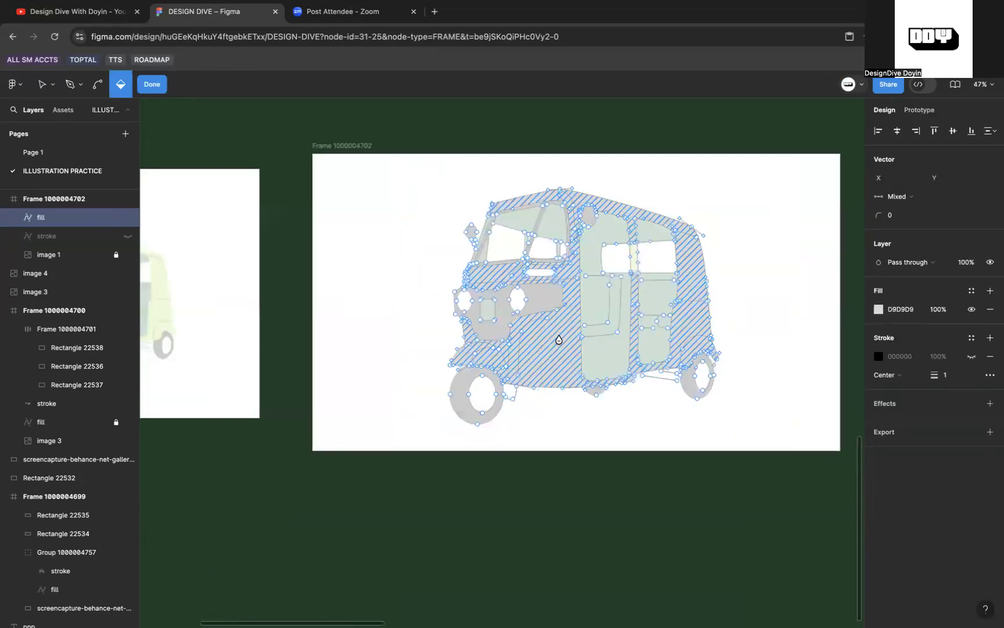
{"action": "scroll", "coordinate": [646, 312], "scroll_direction": "down", "scroll_amount": 3}
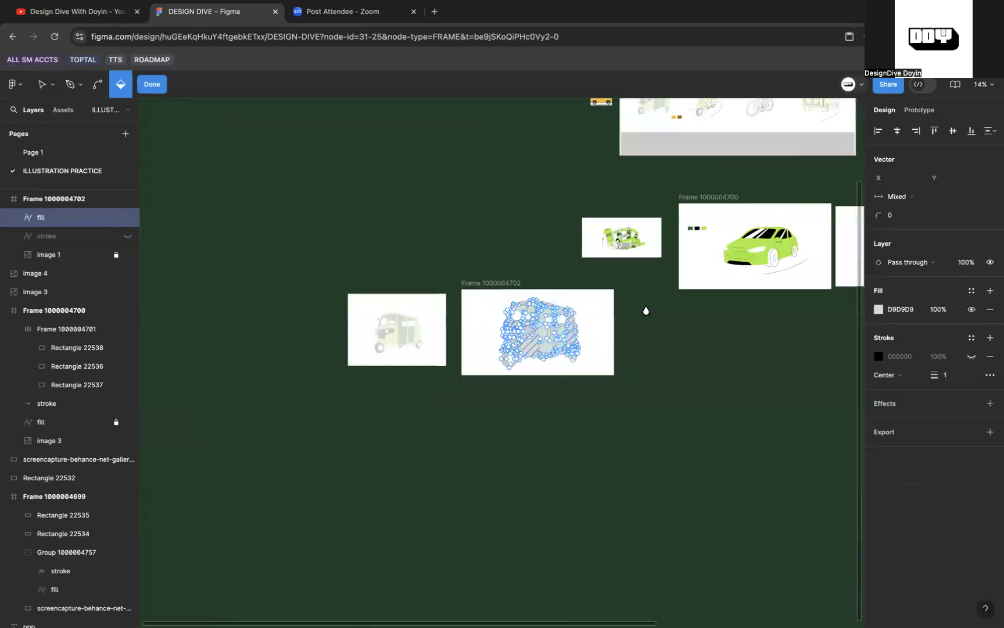
{"action": "scroll", "coordinate": [648, 303], "scroll_direction": "up", "scroll_amount": 3}
{"action": "key", "text": "i"}
{"action": "scroll", "coordinate": [750, 218], "scroll_direction": "up", "scroll_amount": 5}
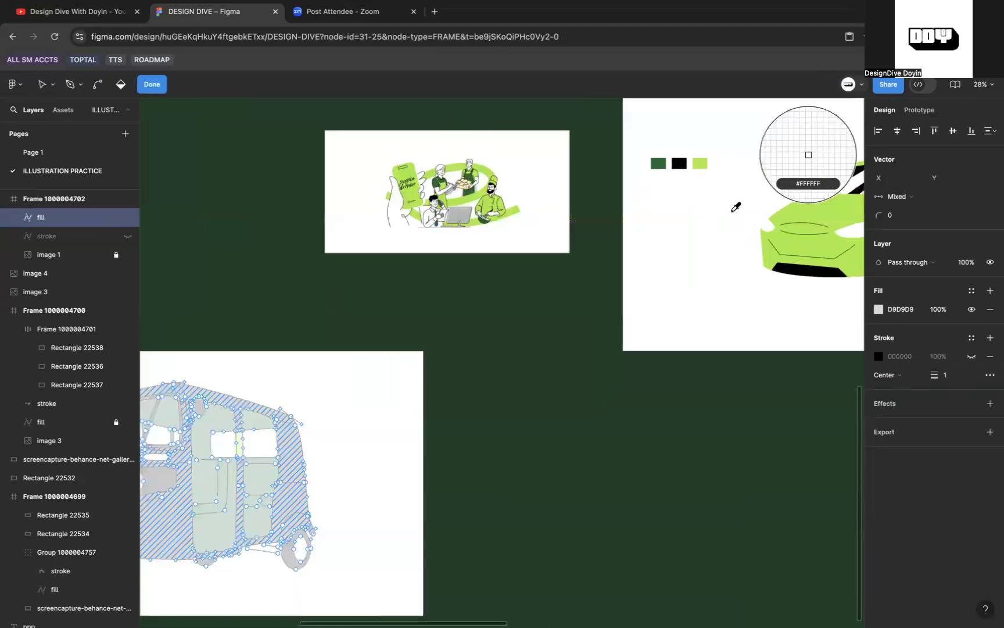
{"action": "left_click", "coordinate": [688, 150]}
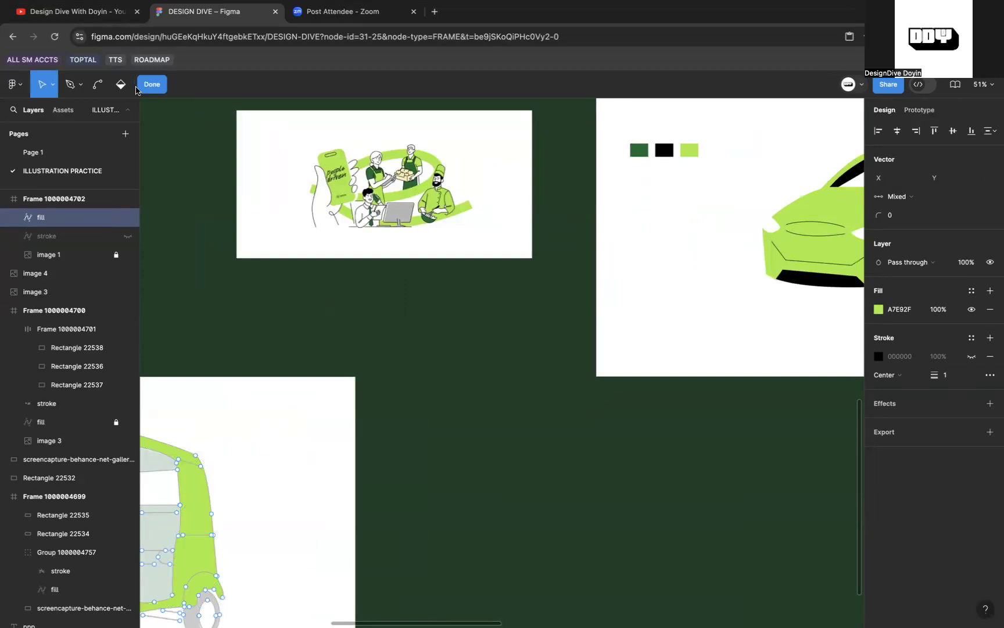
Step: Leave vector editing and place a copy of the car frame's three-colour palette beside the auto-rickshaw in its frame
{"action": "left_click", "coordinate": [150, 84]}
{"action": "left_click", "coordinate": [643, 155]}
{"action": "left_click_drag", "start_coordinate": [643, 154], "coordinate": [278, 423]}
{"action": "scroll", "coordinate": [278, 421], "scroll_direction": "left", "scroll_amount": 10}
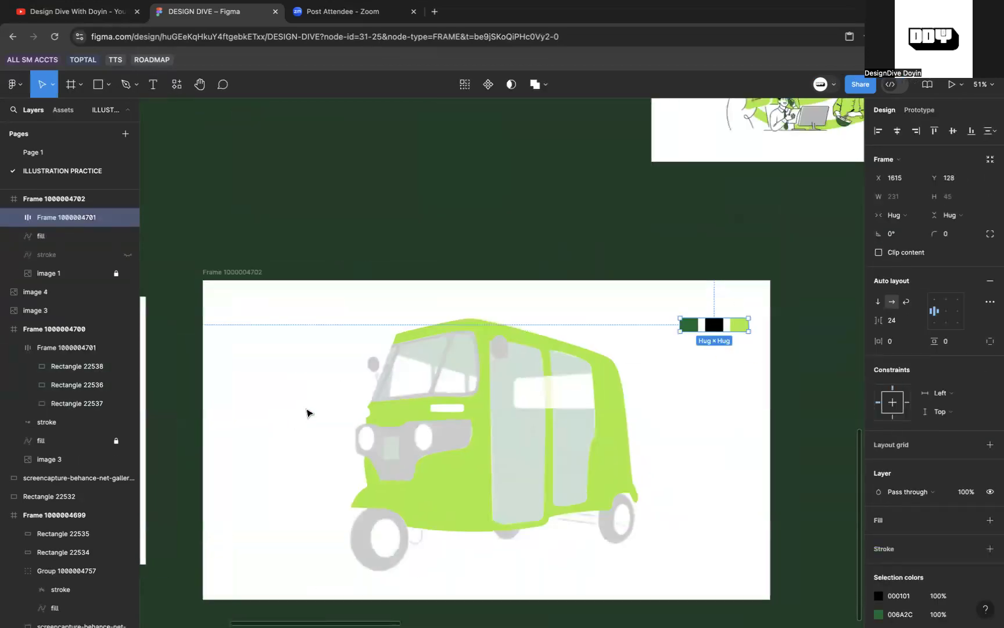
{"action": "scroll", "coordinate": [307, 412], "scroll_direction": "up", "scroll_amount": 3}
{"action": "scroll", "coordinate": [411, 460], "scroll_direction": "down", "scroll_amount": 5}
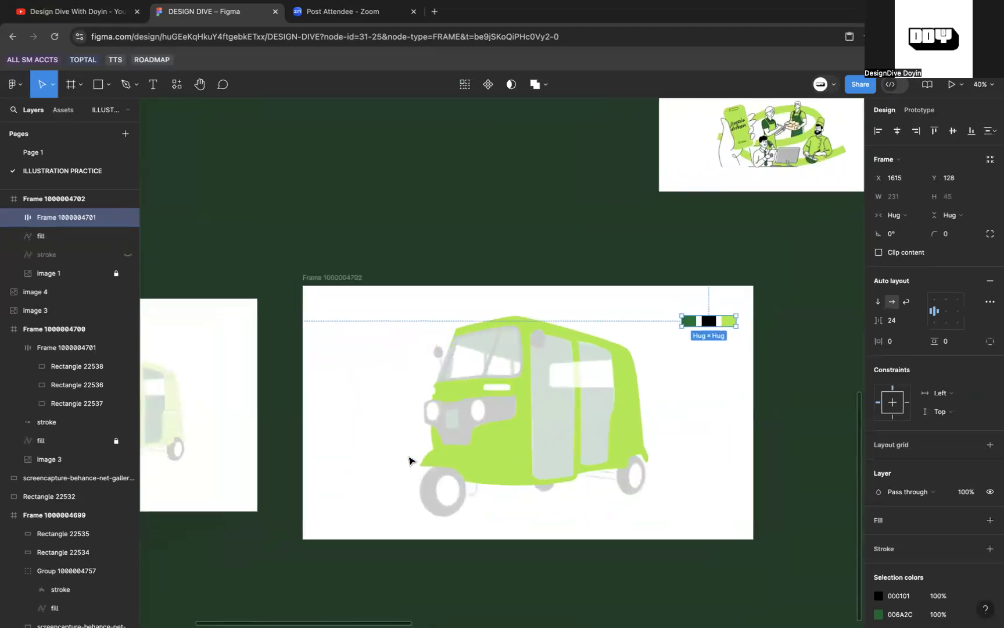
{"action": "scroll", "coordinate": [409, 419], "scroll_direction": "right", "scroll_amount": 5}
{"action": "scroll", "coordinate": [410, 417], "scroll_direction": "up", "scroll_amount": 3}
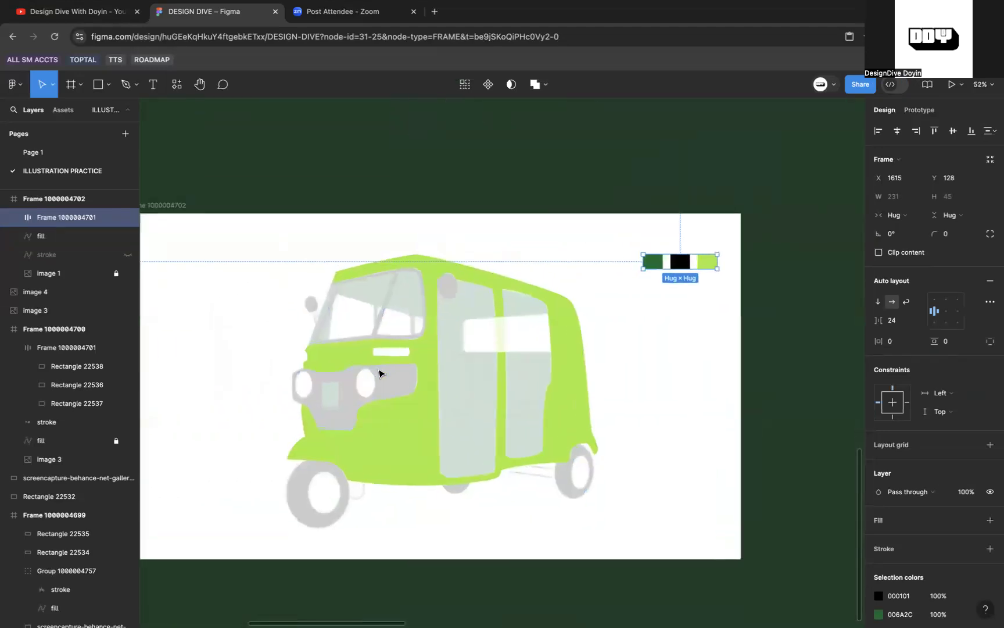
Step: Reopen the auto-rickshaw's fill layer for vector editing
{"action": "left_click", "coordinate": [403, 360]}
{"action": "double_click", "coordinate": [405, 361]}
{"action": "scroll", "coordinate": [406, 364], "scroll_direction": "up", "scroll_amount": 3}
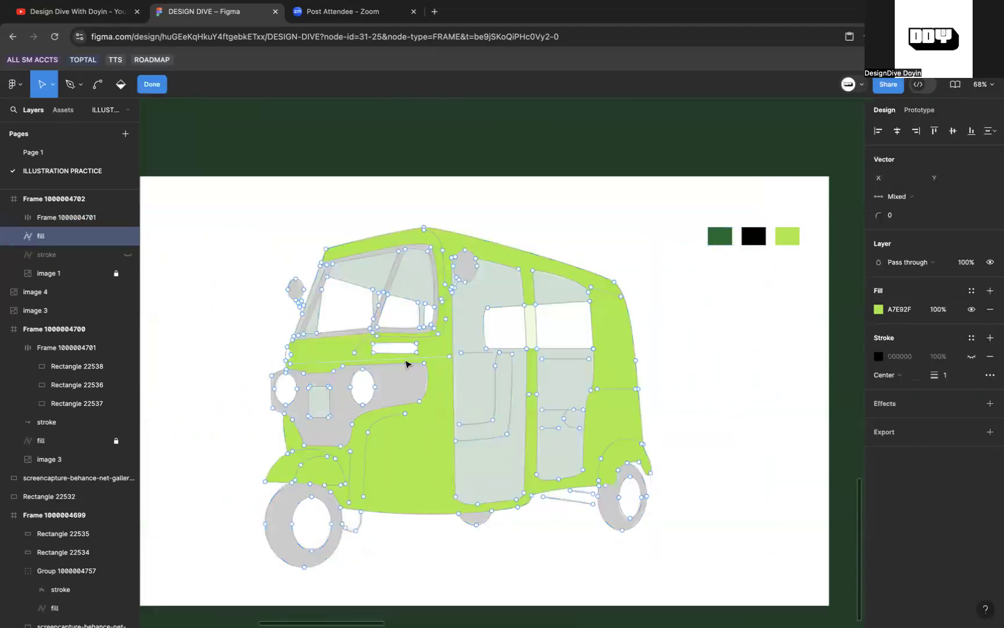
Step: Examine the finished yellow auto-rickshaw illustration for how its parts are coloured, and return to the green version
{"action": "scroll", "coordinate": [406, 364], "scroll_direction": "up", "scroll_amount": 3}
{"action": "scroll", "coordinate": [406, 363], "scroll_direction": "down", "scroll_amount": 5}
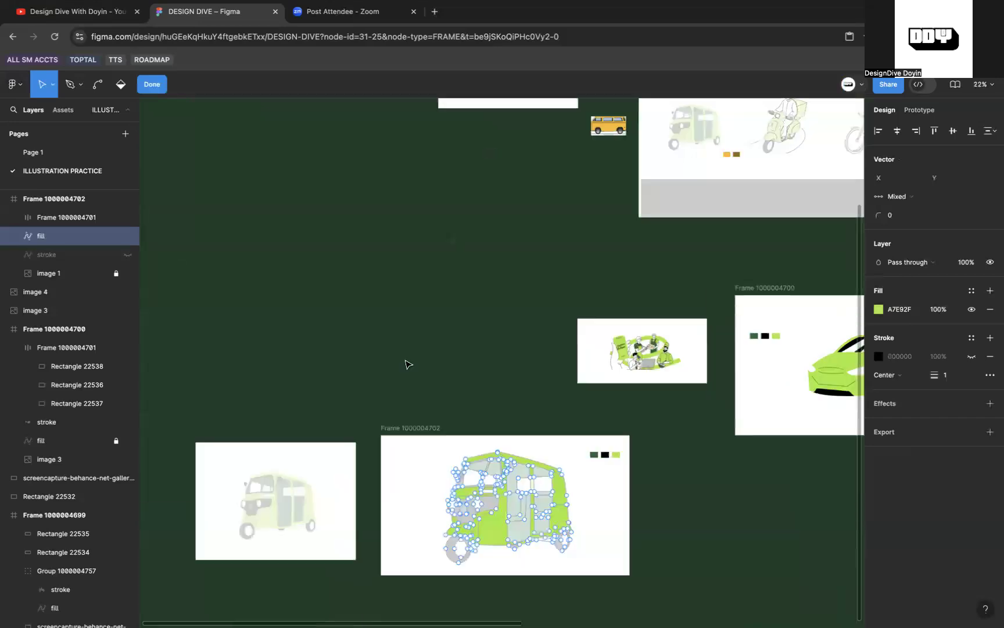
{"action": "scroll", "coordinate": [407, 363], "scroll_direction": "up", "scroll_amount": 5}
{"action": "scroll", "coordinate": [553, 218], "scroll_direction": "up", "scroll_amount": 5}
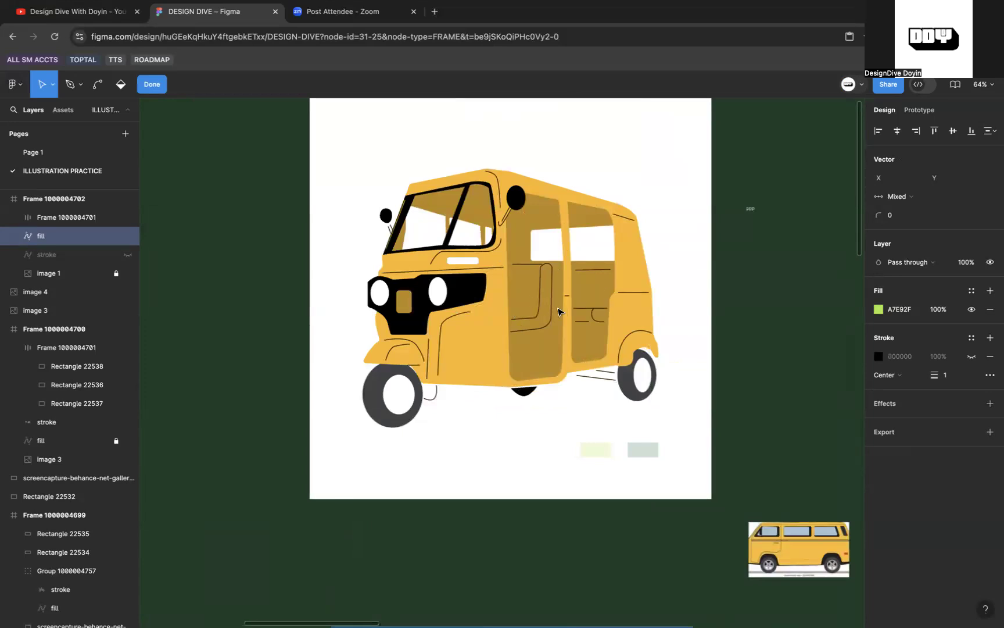
{"action": "scroll", "coordinate": [538, 363], "scroll_direction": "down", "scroll_amount": 2}
{"action": "scroll", "coordinate": [538, 363], "scroll_direction": "right", "scroll_amount": 3}
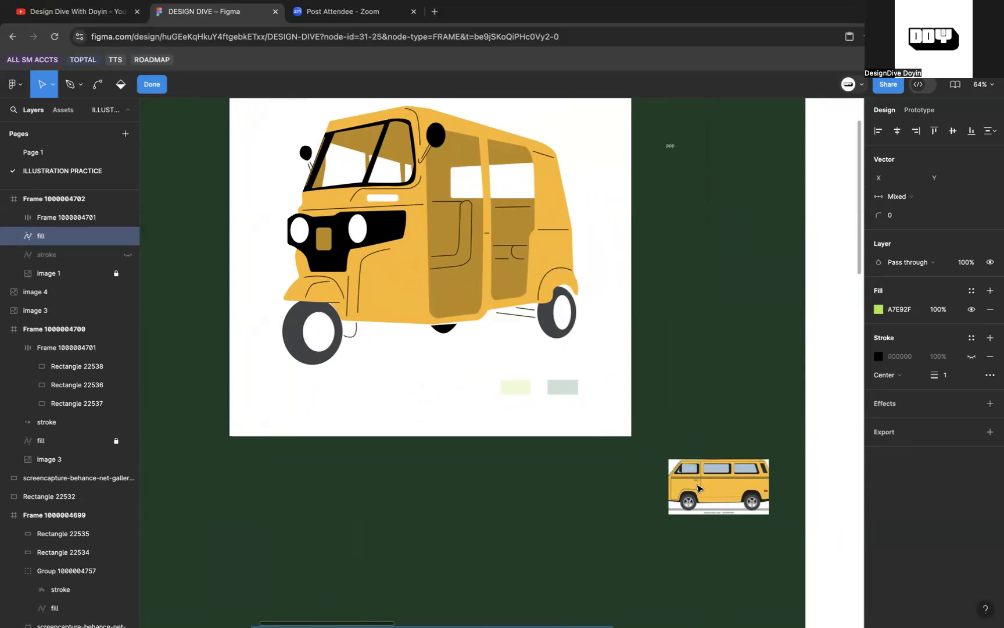
{"action": "scroll", "coordinate": [413, 195], "scroll_direction": "down", "scroll_amount": 5}
{"action": "scroll", "coordinate": [413, 196], "scroll_direction": "down", "scroll_amount": 10}
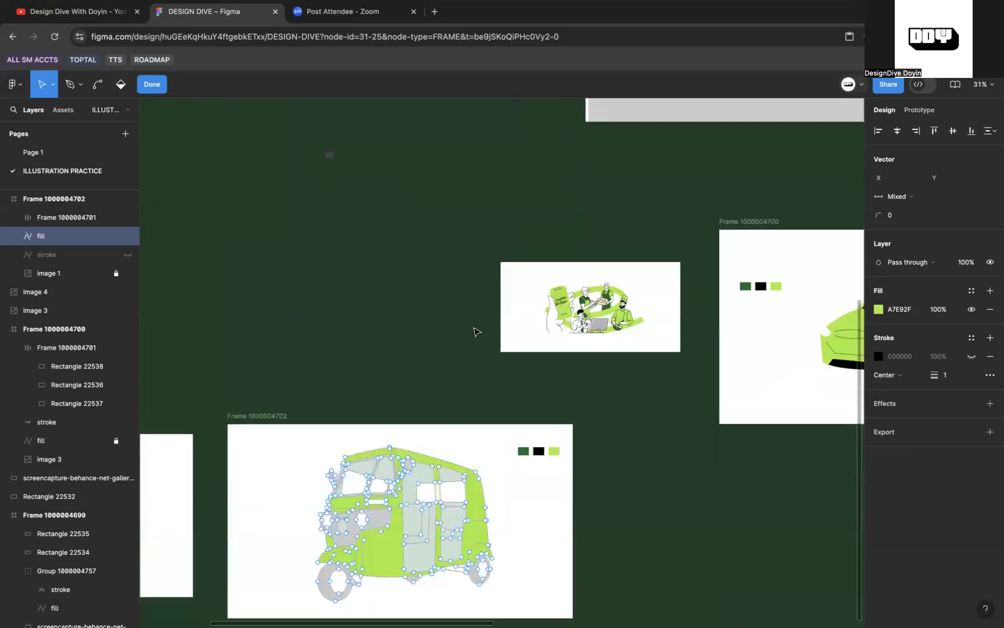
{"action": "scroll", "coordinate": [427, 318], "scroll_direction": "up", "scroll_amount": 5}
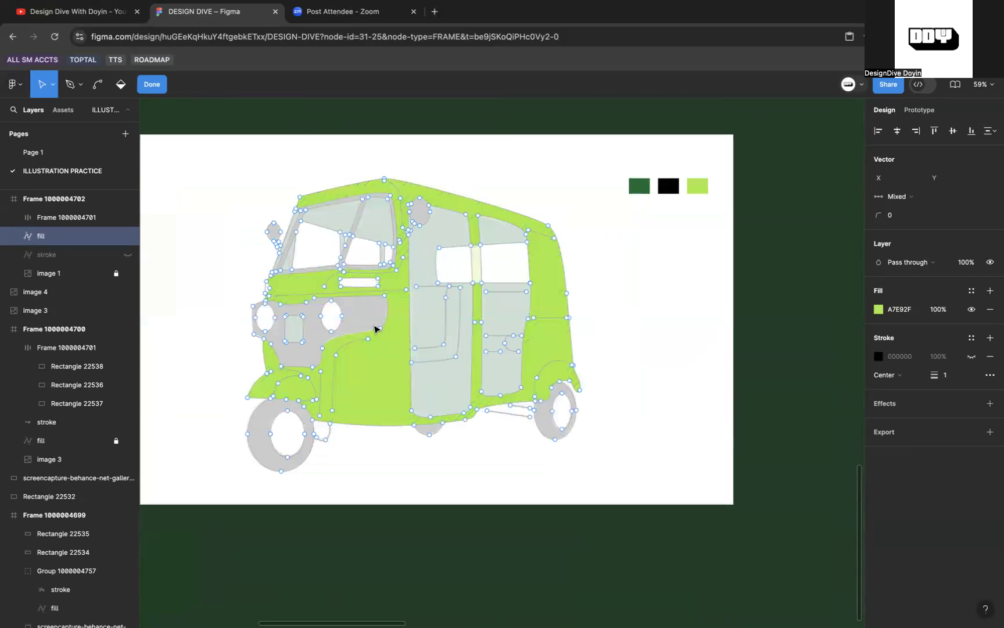
{"action": "scroll", "coordinate": [375, 329], "scroll_direction": "up", "scroll_amount": 3}
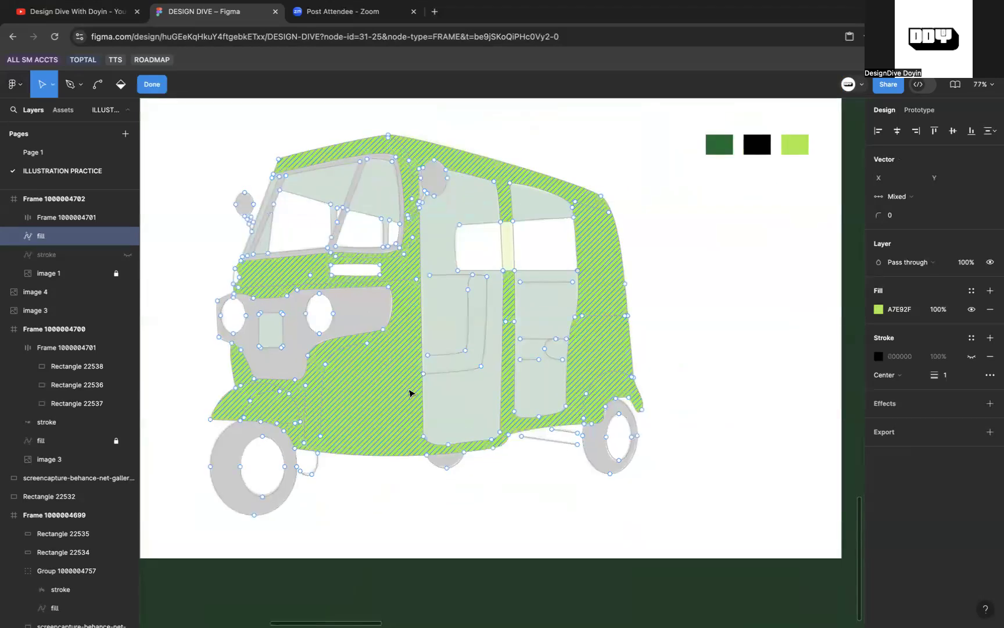
Step: Fill the front door opening with dark green 006A2C, sampled from the palette beside the auto-rickshaw
{"action": "scroll", "coordinate": [410, 393], "scroll_direction": "down", "scroll_amount": 5}
{"action": "scroll", "coordinate": [411, 393], "scroll_direction": "left", "scroll_amount": 3}
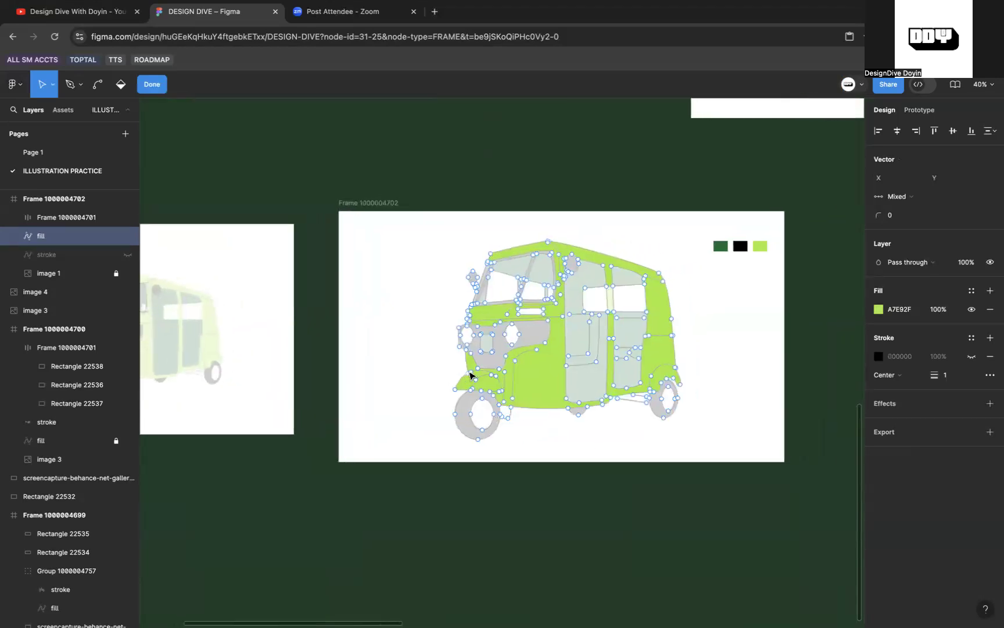
{"action": "scroll", "coordinate": [520, 354], "scroll_direction": "left", "scroll_amount": 1}
{"action": "scroll", "coordinate": [521, 354], "scroll_direction": "right", "scroll_amount": 3}
{"action": "scroll", "coordinate": [520, 360], "scroll_direction": "up", "scroll_amount": 1}
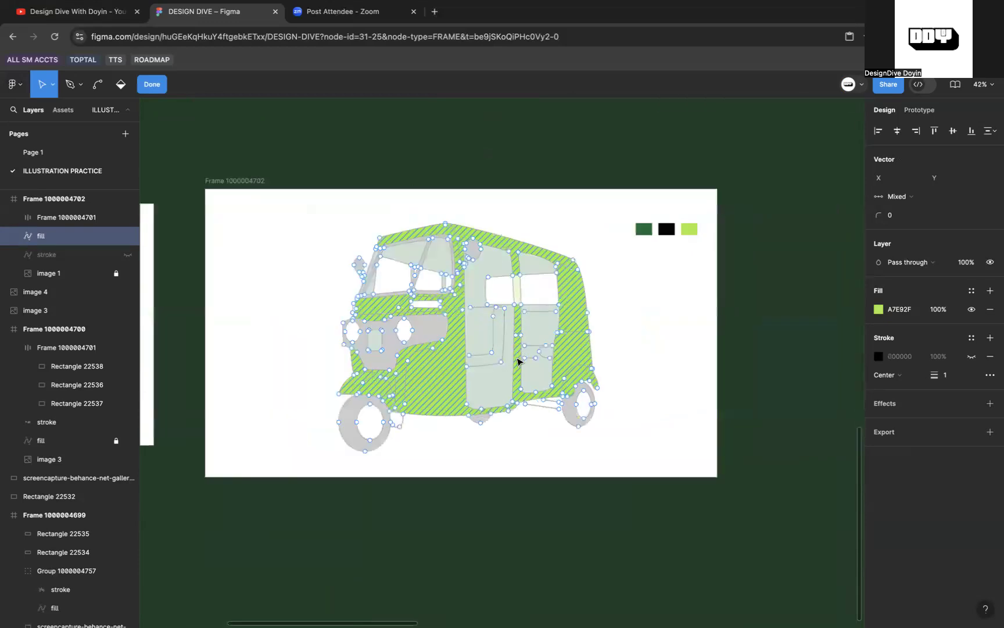
{"action": "scroll", "coordinate": [517, 362], "scroll_direction": "up", "scroll_amount": 3}
{"action": "key", "text": "b"}
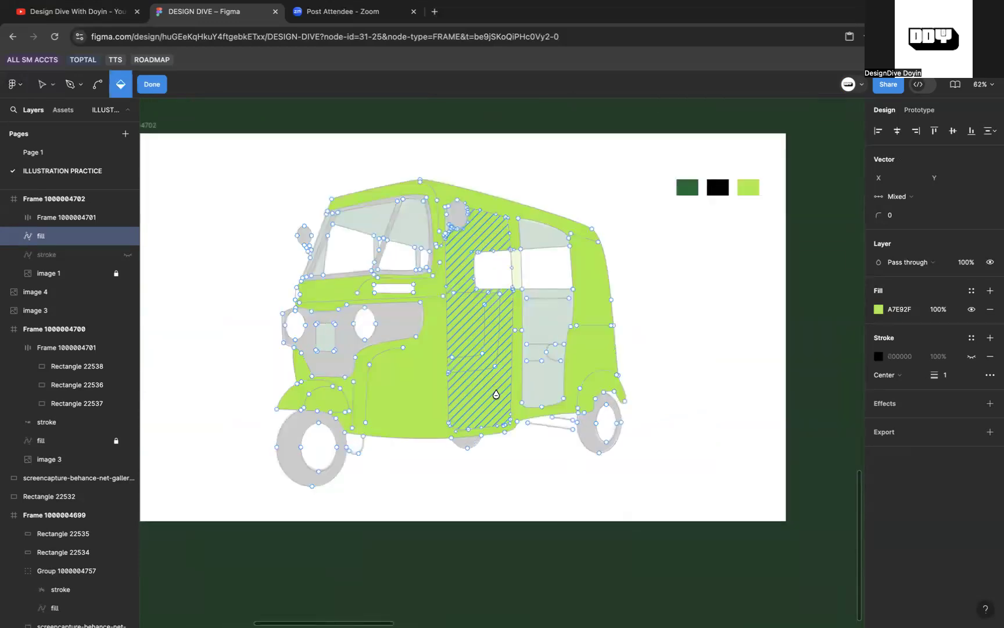
{"action": "key", "text": "i"}
{"action": "left_click", "coordinate": [690, 186]}
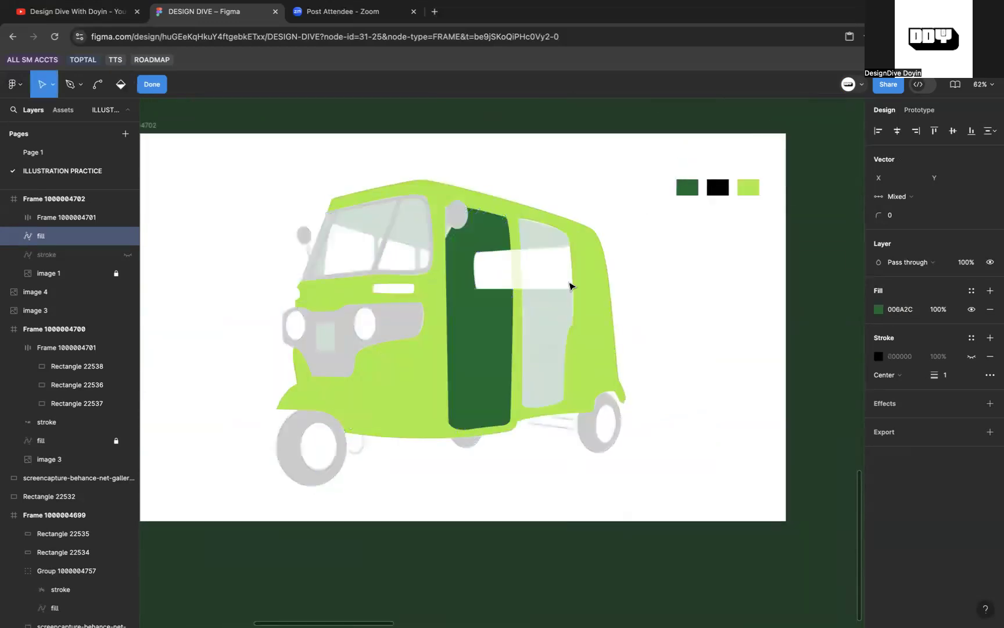
Step: Recolour the front door opening to green 04682C, sampled from the "People driven" illustration
{"action": "scroll", "coordinate": [570, 286], "scroll_direction": "left", "scroll_amount": 10}
{"action": "scroll", "coordinate": [570, 285], "scroll_direction": "down", "scroll_amount": 10}
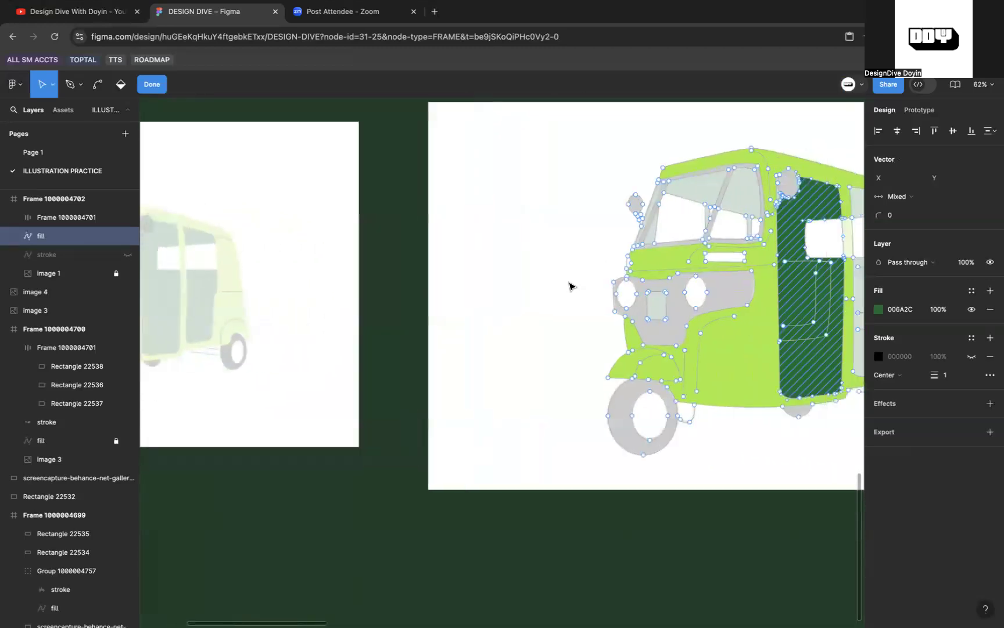
{"action": "scroll", "coordinate": [569, 286], "scroll_direction": "up", "scroll_amount": 5}
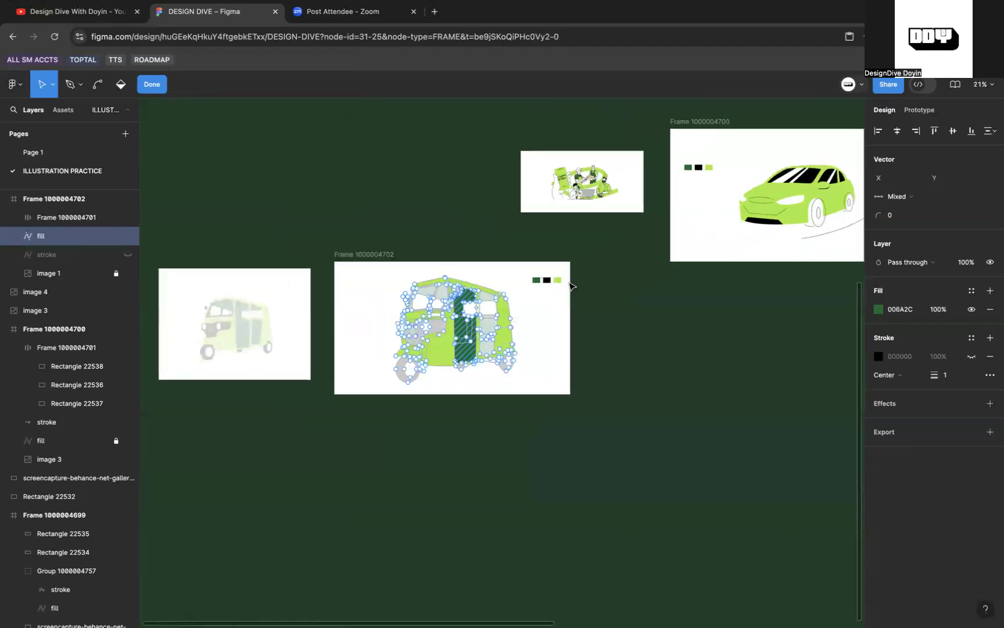
{"action": "scroll", "coordinate": [608, 197], "scroll_direction": "up", "scroll_amount": 2}
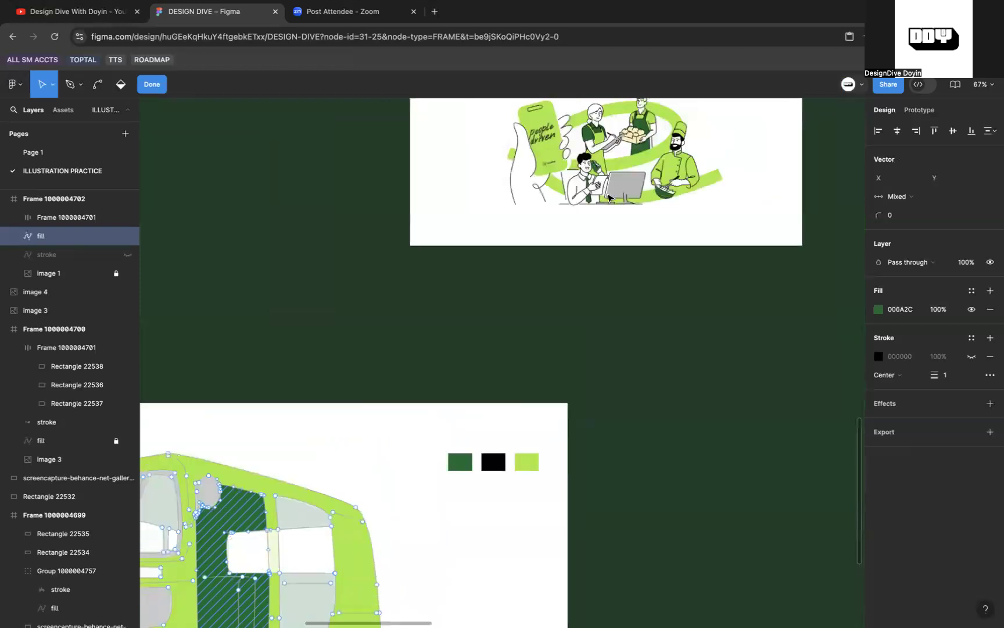
{"action": "key", "text": "i"}
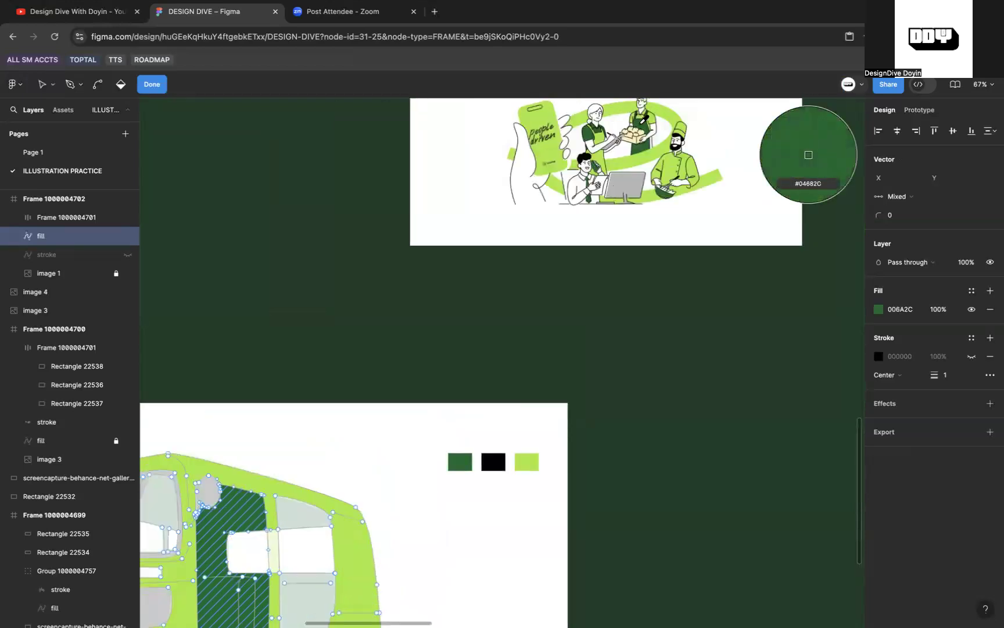
{"action": "left_click", "coordinate": [808, 154]}
{"action": "scroll", "coordinate": [465, 330], "scroll_direction": "up", "scroll_amount": 5}
Step: Fill the rear door opening and match it to the front door opening's green 04682C
{"action": "key", "text": "b"}
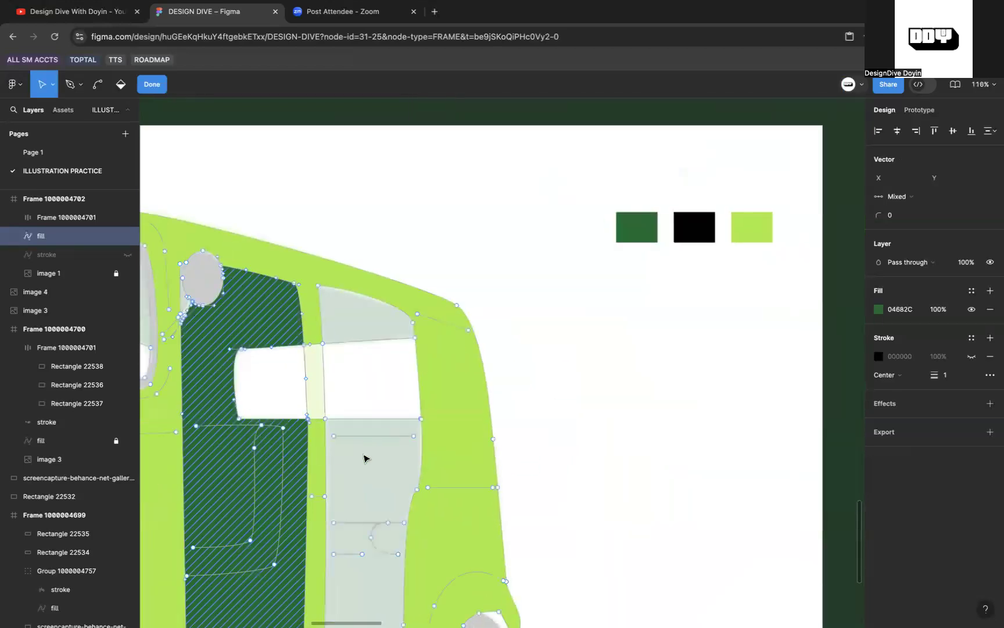
{"action": "left_click", "coordinate": [379, 518]}
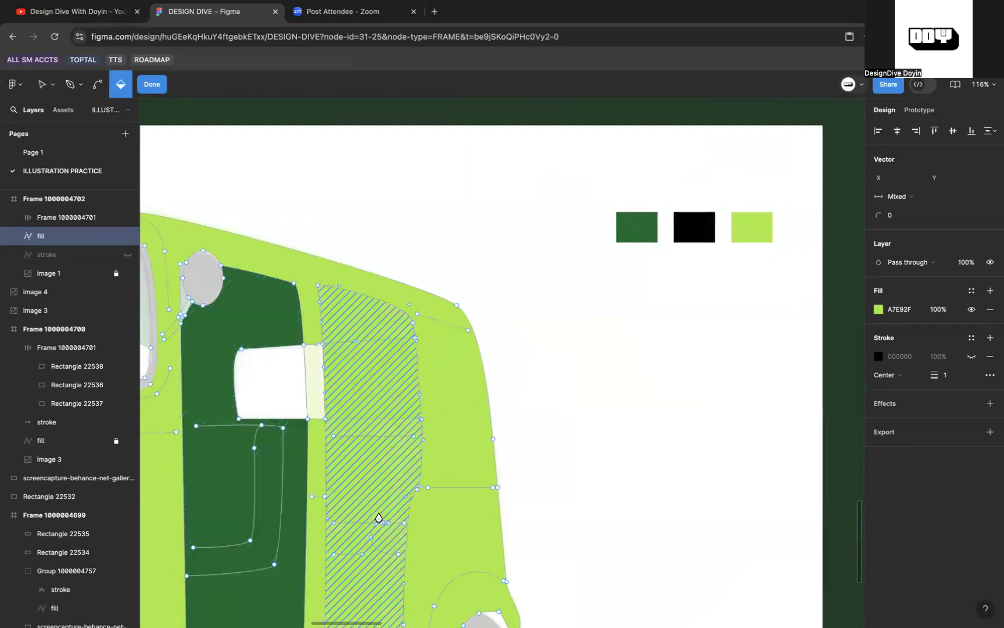
{"action": "key", "text": "i"}
{"action": "left_click", "coordinate": [292, 523]}
{"action": "scroll", "coordinate": [386, 448], "scroll_direction": "down", "scroll_amount": 5}
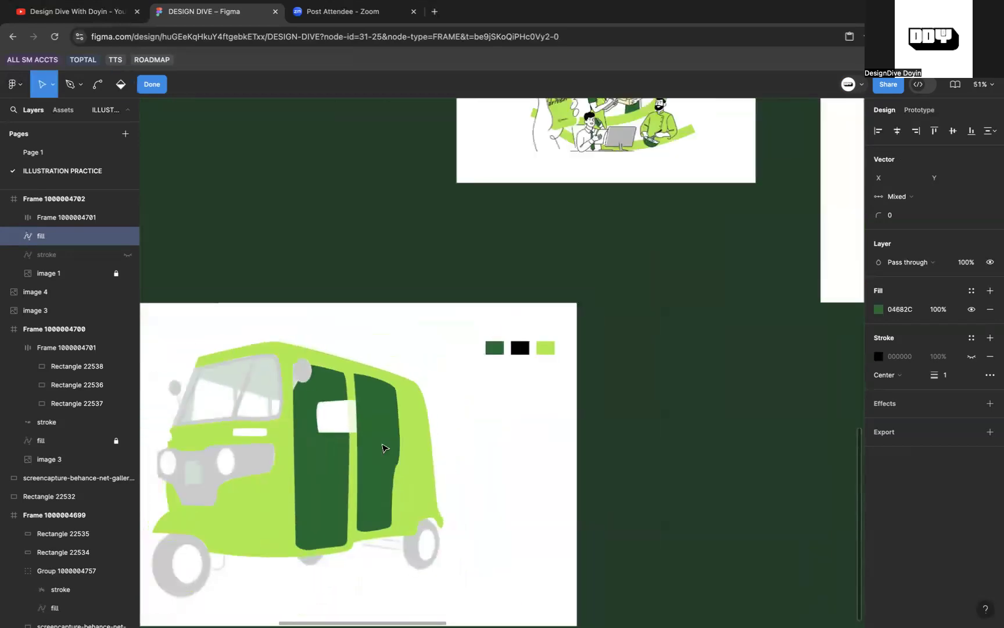
{"action": "scroll", "coordinate": [333, 452], "scroll_direction": "up", "scroll_amount": 5}
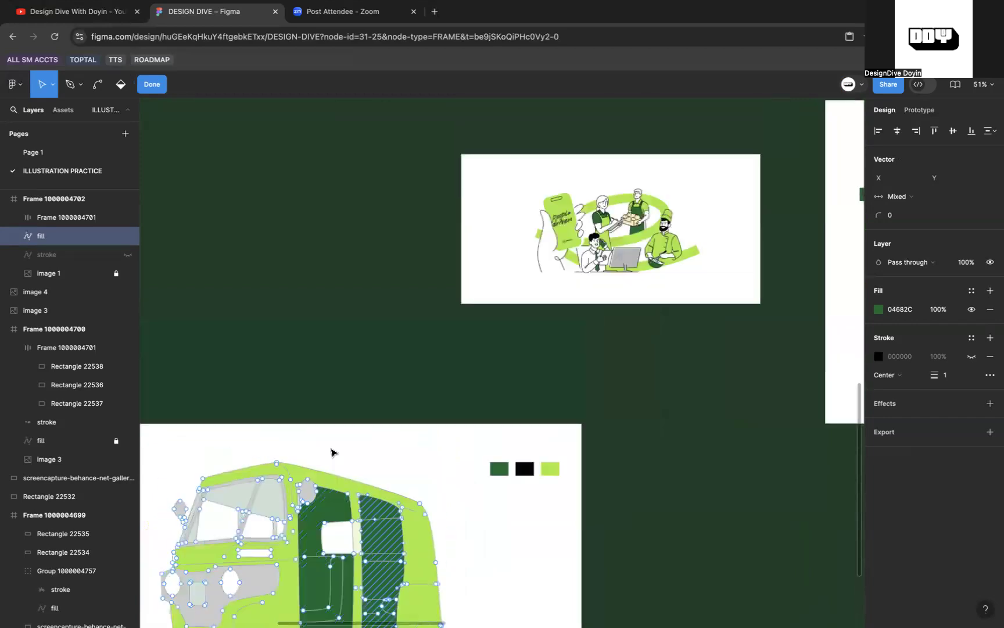
{"action": "scroll", "coordinate": [333, 453], "scroll_direction": "right", "scroll_amount": 3}
{"action": "scroll", "coordinate": [333, 453], "scroll_direction": "down", "scroll_amount": 8}
{"action": "scroll", "coordinate": [333, 453], "scroll_direction": "left", "scroll_amount": 9}
{"action": "scroll", "coordinate": [331, 452], "scroll_direction": "up", "scroll_amount": 2}
{"action": "scroll", "coordinate": [332, 452], "scroll_direction": "left", "scroll_amount": 3}
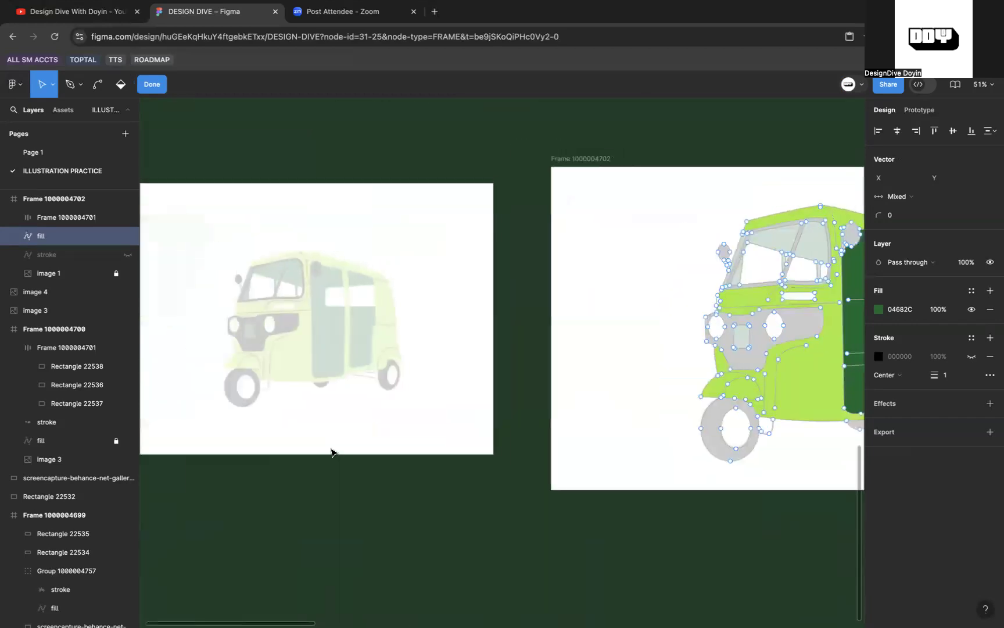
{"action": "scroll", "coordinate": [677, 330], "scroll_direction": "right", "scroll_amount": 3}
{"action": "key", "text": "b"}
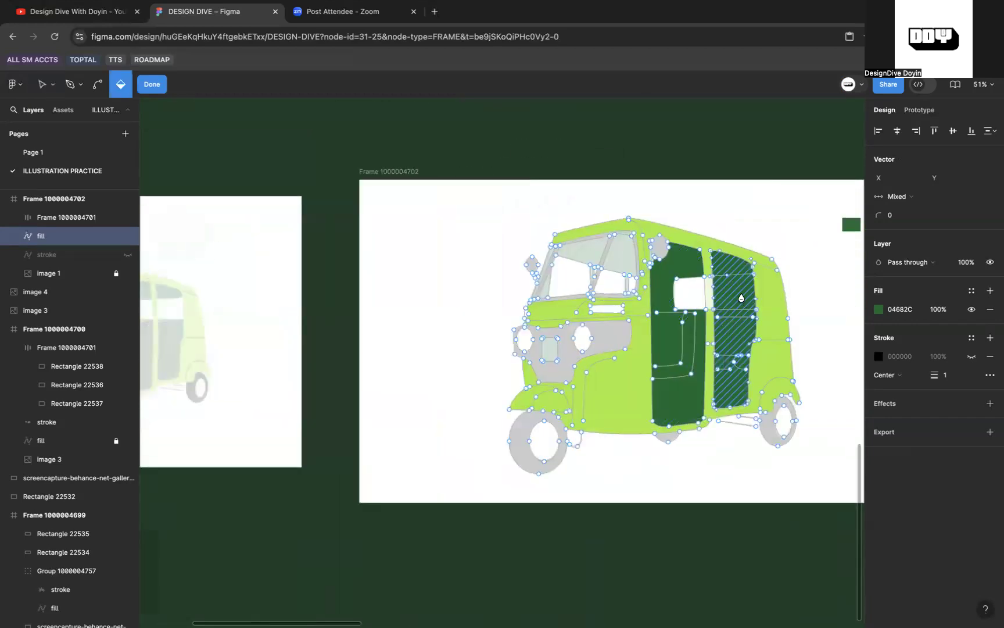
{"action": "left_click", "coordinate": [741, 298]}
{"action": "scroll", "coordinate": [741, 297], "scroll_direction": "up", "scroll_amount": 5}
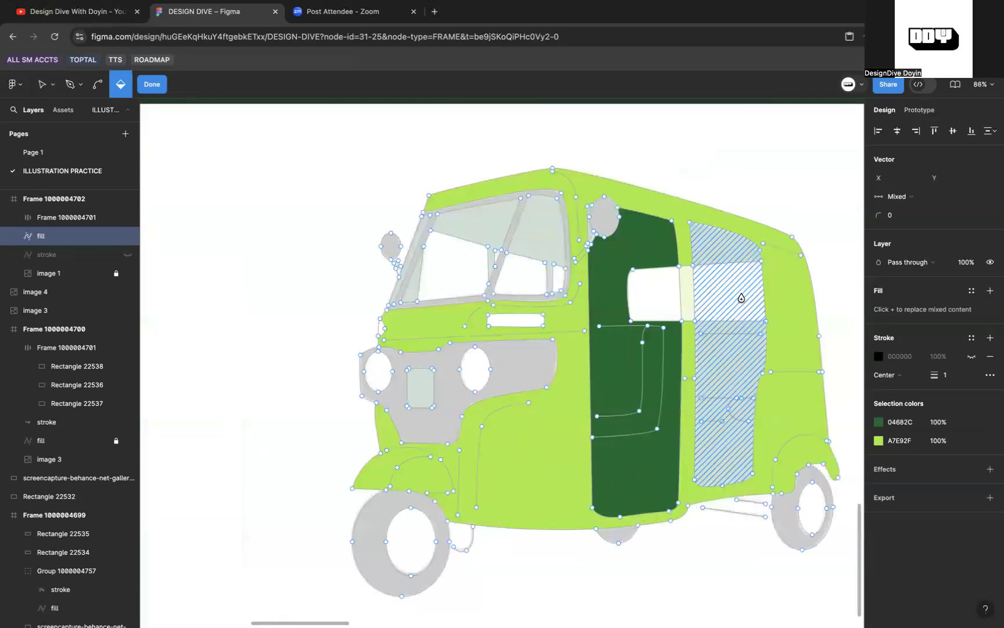
{"action": "left_click", "coordinate": [741, 298]}
{"action": "scroll", "coordinate": [741, 298], "scroll_direction": "right", "scroll_amount": 2}
{"action": "scroll", "coordinate": [741, 297], "scroll_direction": "down", "scroll_amount": 1}
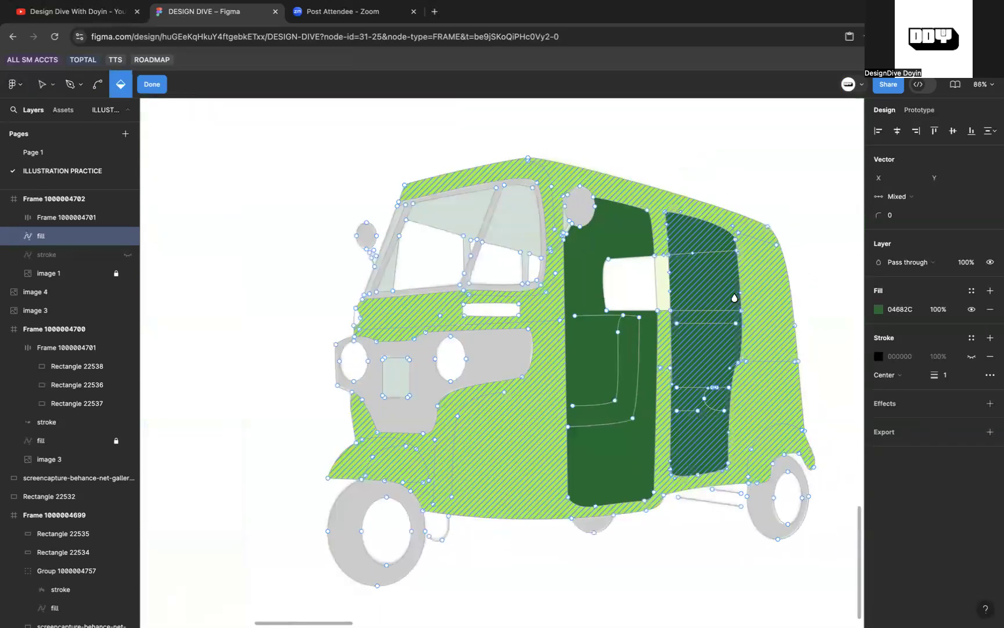
Step: Snap the loose end of the rear window's lower line onto the rear door opening's outer edge, at about X 1327, Y 433.5
{"action": "scroll", "coordinate": [625, 296], "scroll_direction": "up", "scroll_amount": 10}
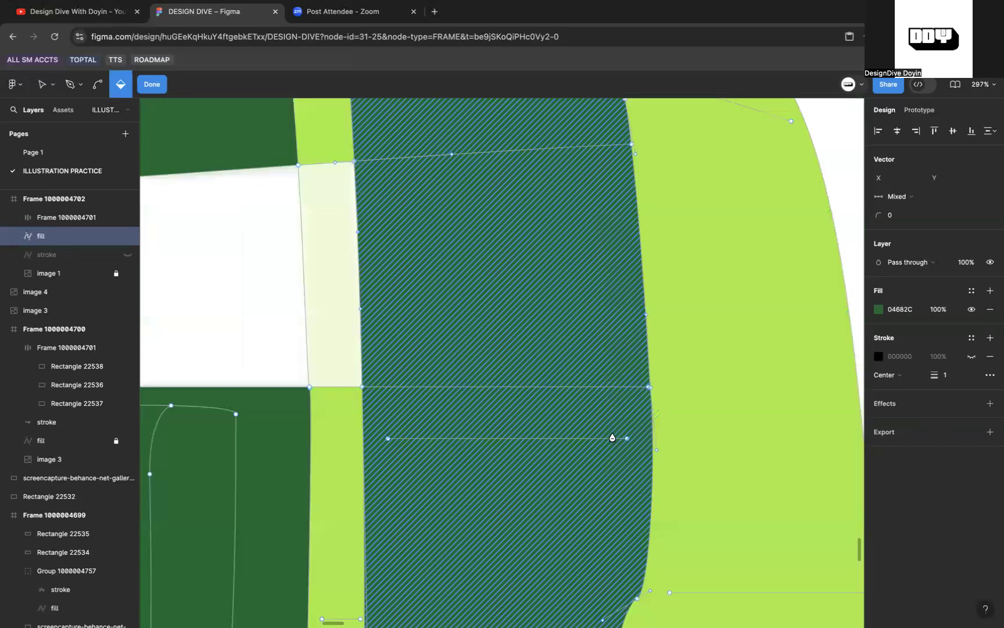
{"action": "scroll", "coordinate": [616, 437], "scroll_direction": "up", "scroll_amount": 20}
{"action": "key", "text": "super+y"}
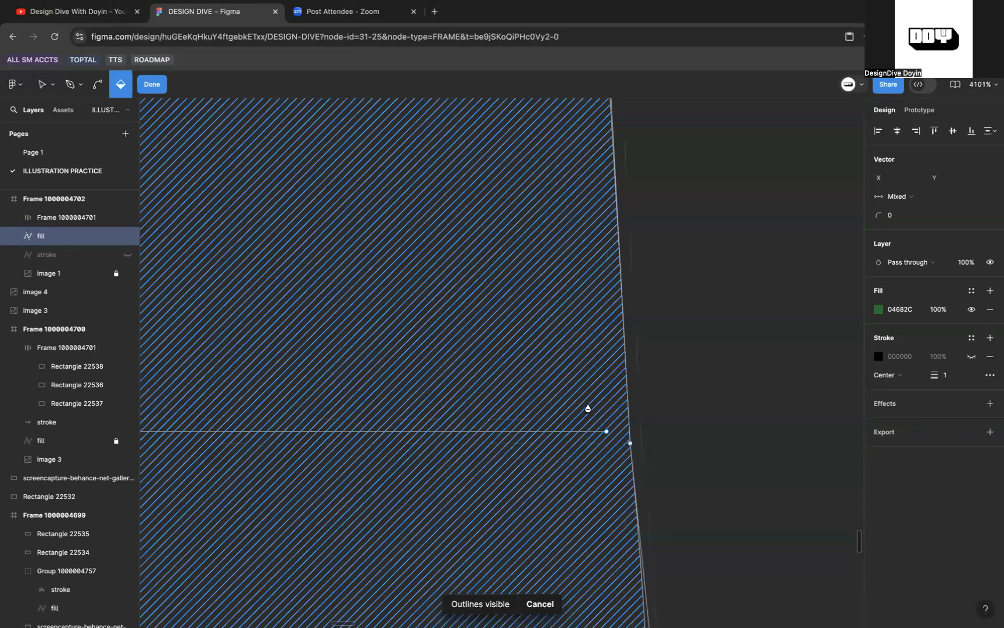
{"action": "scroll", "coordinate": [581, 408], "scroll_direction": "up", "scroll_amount": 5}
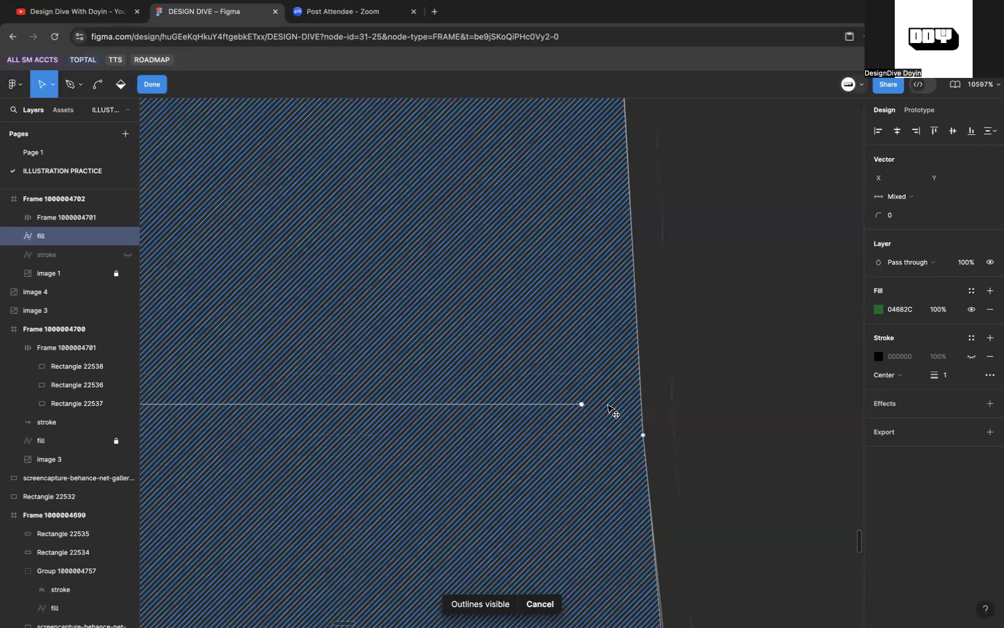
{"action": "left_click_drag", "start_coordinate": [582, 404], "coordinate": [642, 405]}
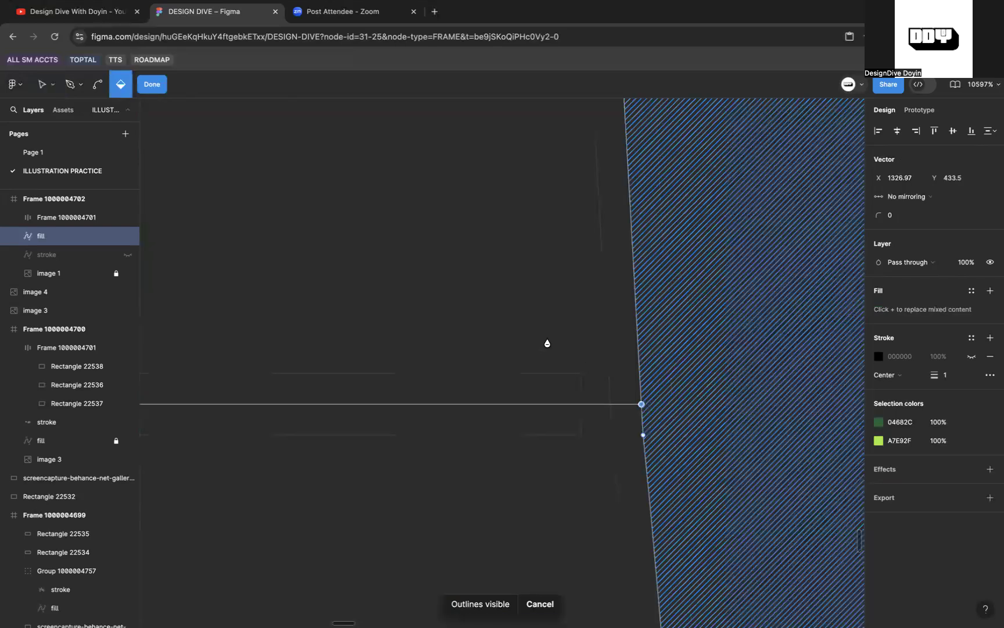
{"action": "scroll", "coordinate": [547, 343], "scroll_direction": "down", "scroll_amount": 3}
{"action": "scroll", "coordinate": [548, 343], "scroll_direction": "down", "scroll_amount": 5}
{"action": "key", "text": "super+y"}
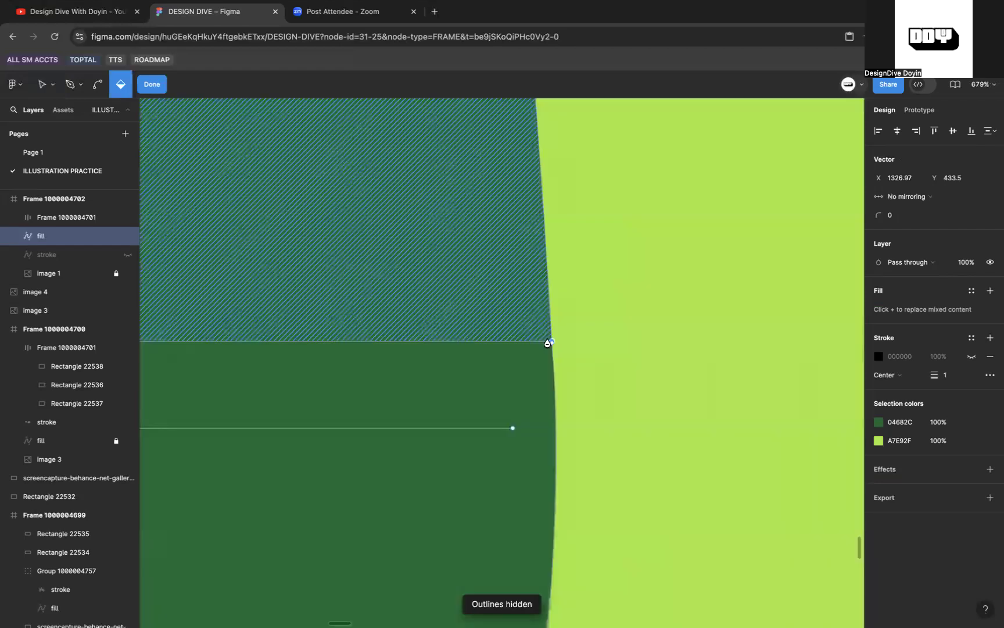
Step: Clear the green fill from the rear door opening's upper part, above the window's lower line, and inspect the upper line's end points
{"action": "scroll", "coordinate": [560, 203], "scroll_direction": "up", "scroll_amount": 3}
{"action": "left_click", "coordinate": [561, 203]}
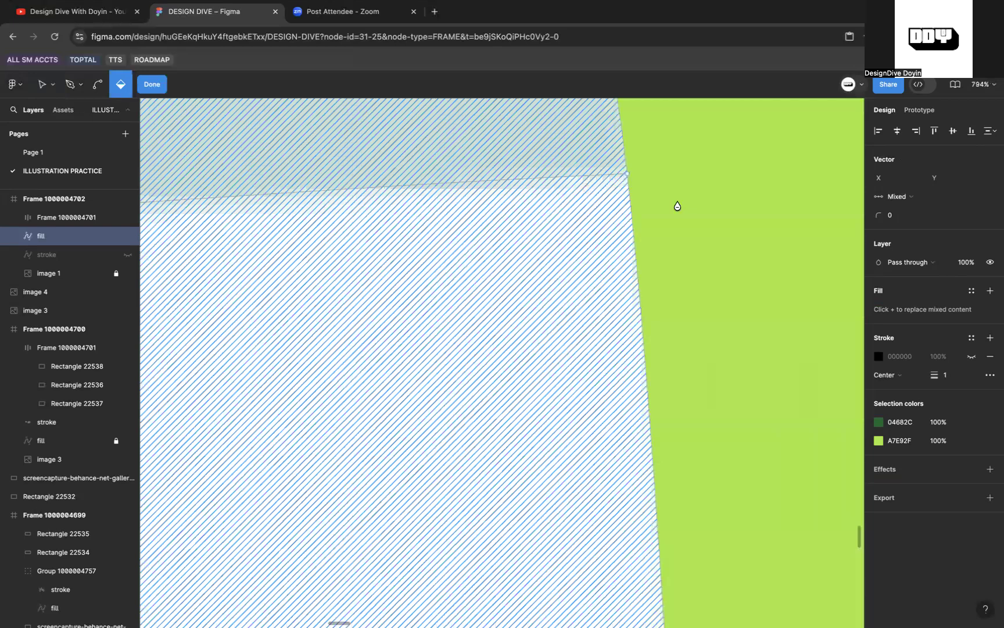
{"action": "scroll", "coordinate": [534, 178], "scroll_direction": "up", "scroll_amount": 5}
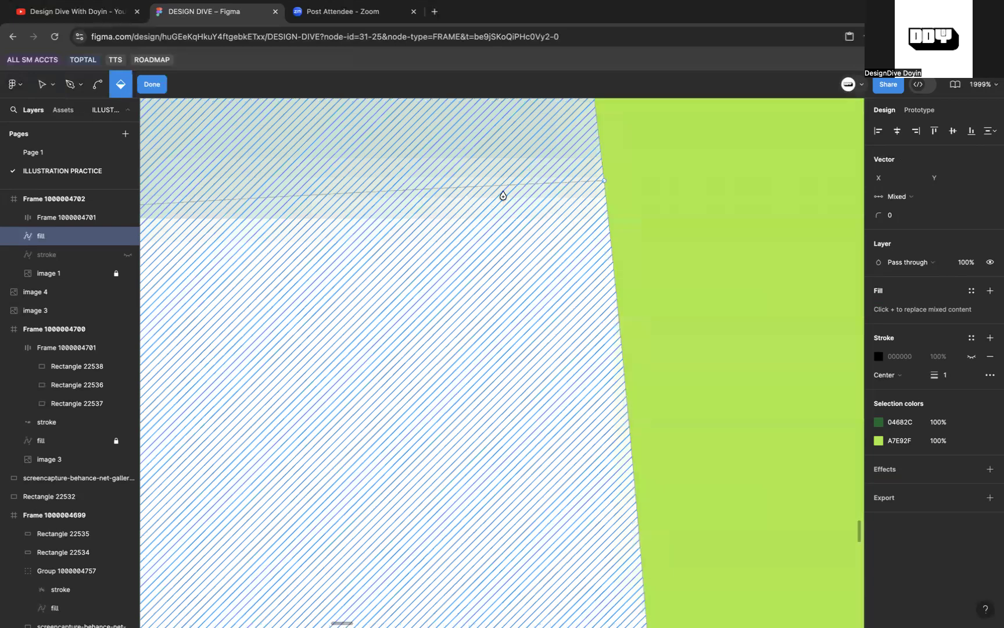
{"action": "scroll", "coordinate": [417, 228], "scroll_direction": "up", "scroll_amount": 8}
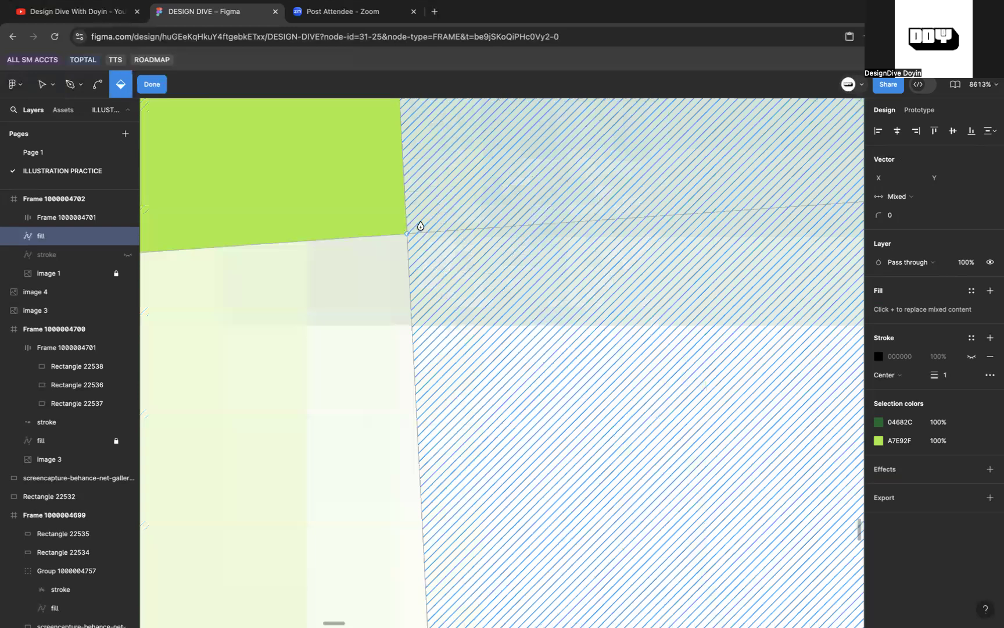
{"action": "scroll", "coordinate": [420, 225], "scroll_direction": "down", "scroll_amount": 10}
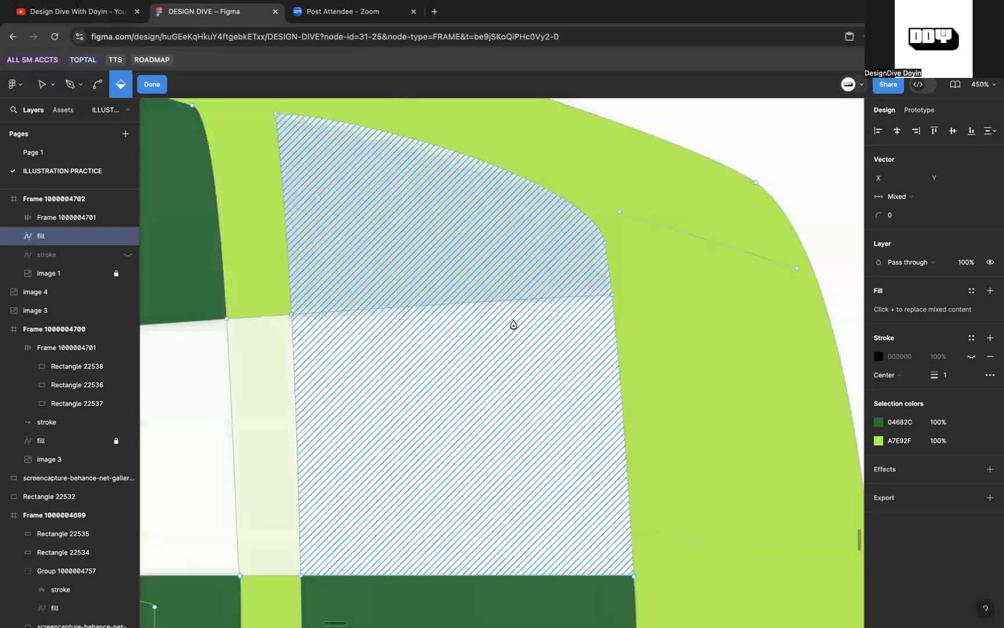
{"action": "scroll", "coordinate": [504, 314], "scroll_direction": "down", "scroll_amount": 3}
Step: Fill the pillar section between the two side windows with lime A7E92F and the front door window with white FFFFFF
{"action": "left_click", "coordinate": [320, 336]}
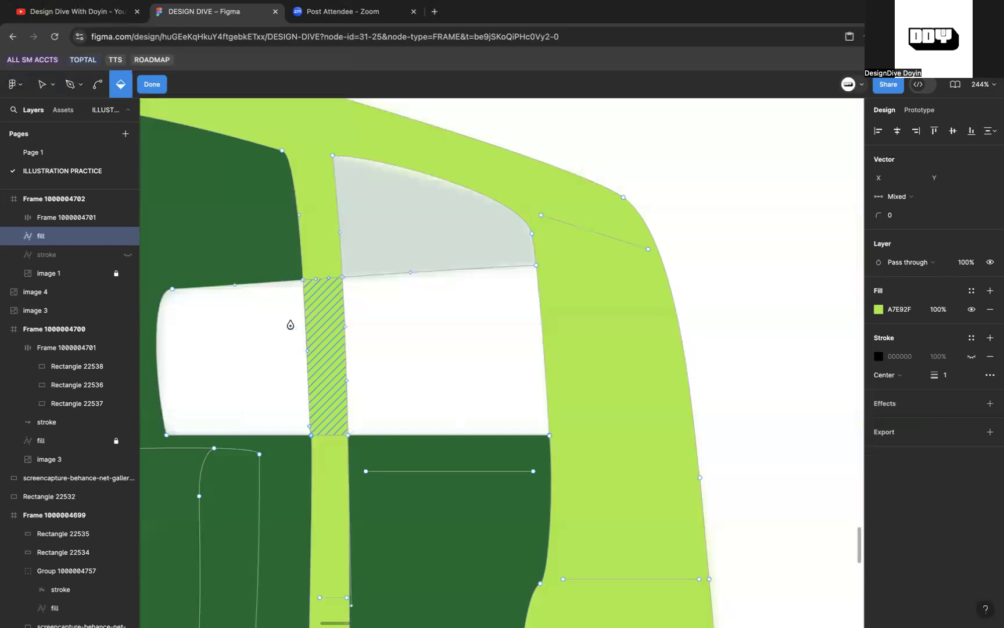
{"action": "left_click", "coordinate": [274, 338]}
{"action": "left_click", "coordinate": [918, 311]}
{"action": "type", "text": "wh"}
{"action": "type", "text": "e"}
{"action": "key", "text": "Return"}
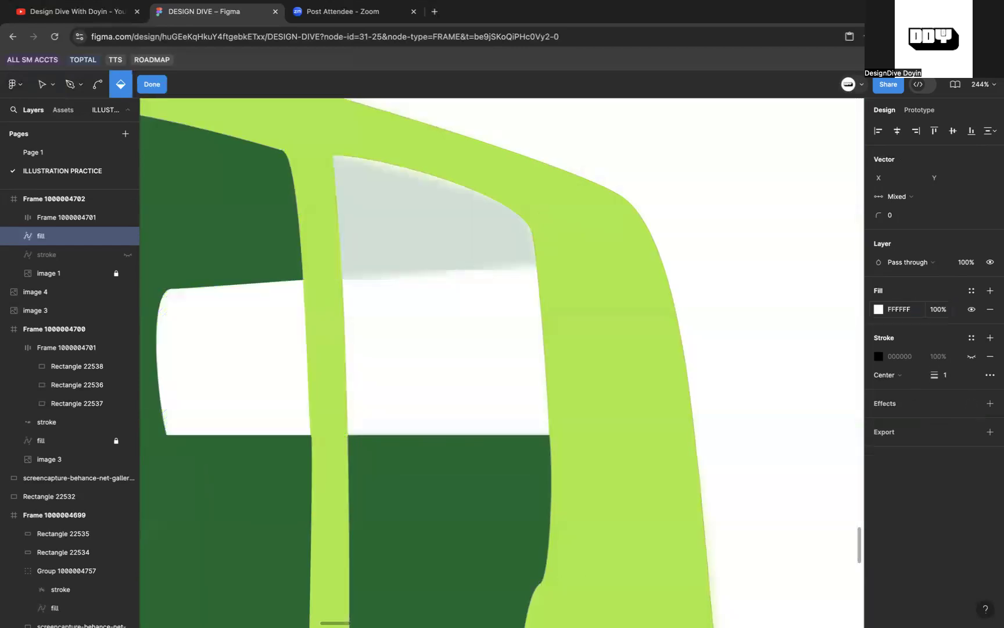
Step: Snap the loose end of the rear window's upper line onto the door opening's outer edge, at about X 1317.7, Y 313.8
{"action": "scroll", "coordinate": [506, 277], "scroll_direction": "up", "scroll_amount": 5}
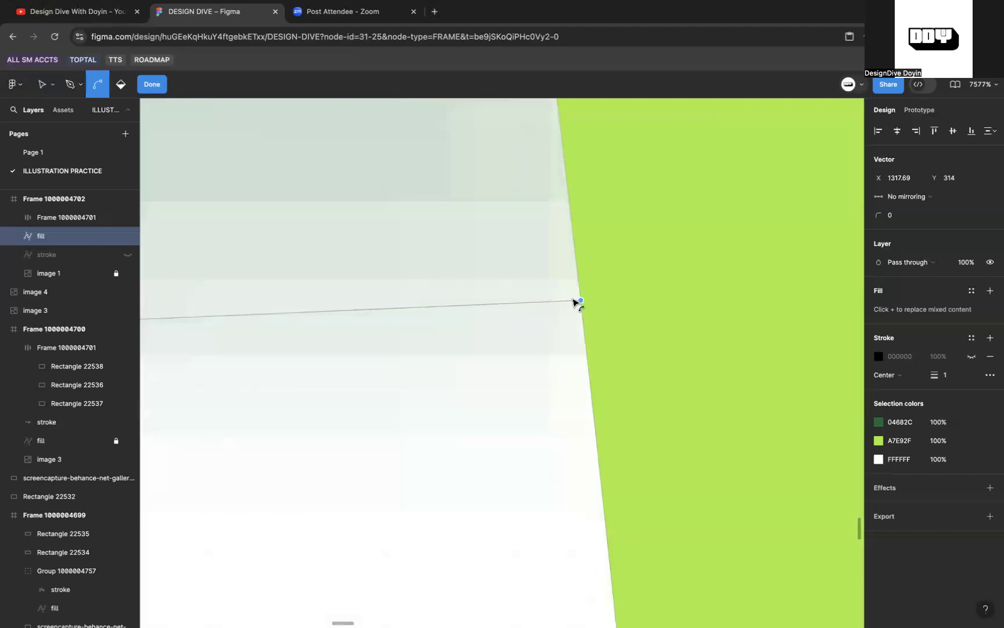
{"action": "key", "text": "super+y"}
{"action": "scroll", "coordinate": [573, 300], "scroll_direction": "up", "scroll_amount": 5}
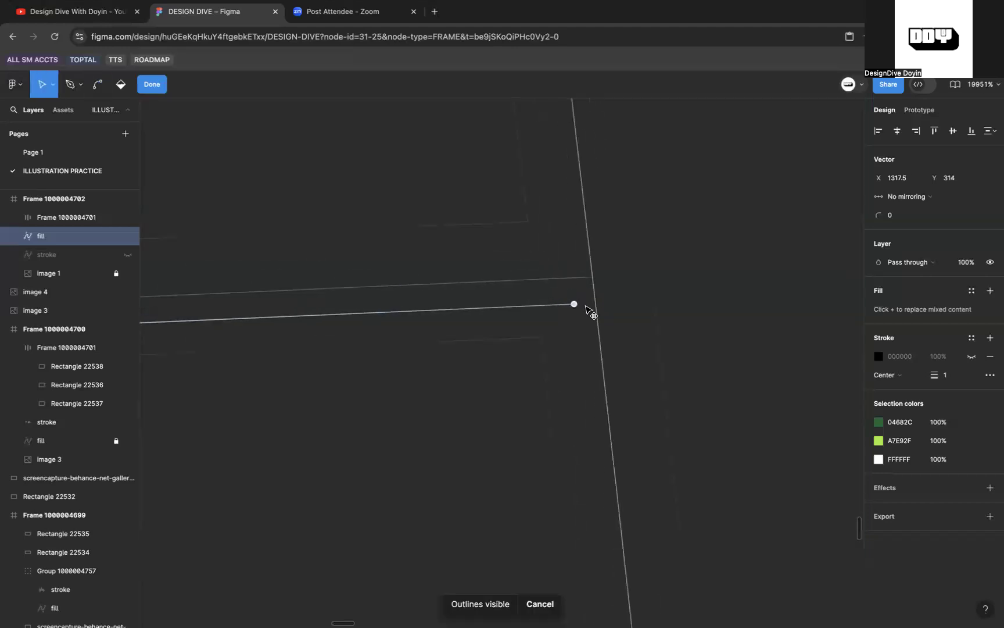
{"action": "left_click_drag", "start_coordinate": [595, 304], "coordinate": [592, 278]}
{"action": "key", "text": "super"}
{"action": "key", "text": "b"}
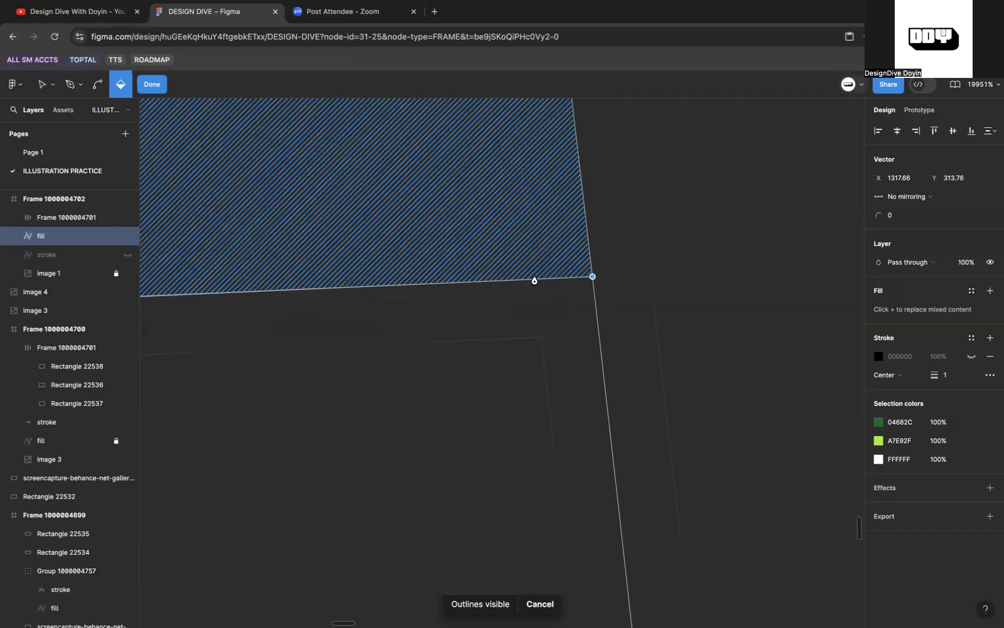
{"action": "scroll", "coordinate": [528, 384], "scroll_direction": "up", "scroll_amount": 2}
{"action": "scroll", "coordinate": [528, 385], "scroll_direction": "right", "scroll_amount": 1}
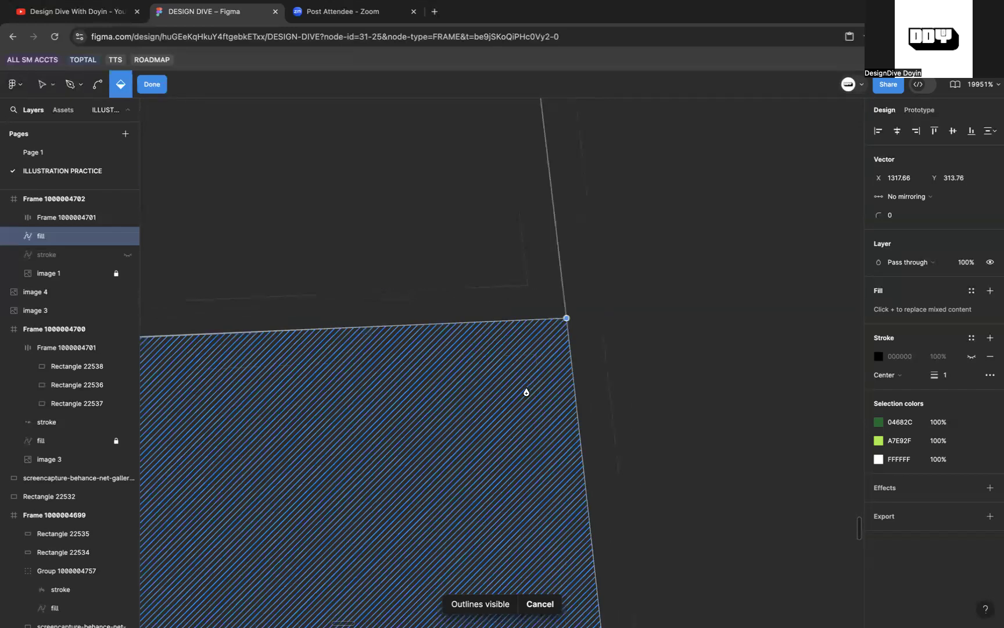
{"action": "key", "text": "super+y"}
Step: Fill the rear door's window region with white FFFFFF
{"action": "scroll", "coordinate": [517, 372], "scroll_direction": "down", "scroll_amount": 2}
{"action": "scroll", "coordinate": [515, 357], "scroll_direction": "down", "scroll_amount": 10}
{"action": "left_click", "coordinate": [470, 426]}
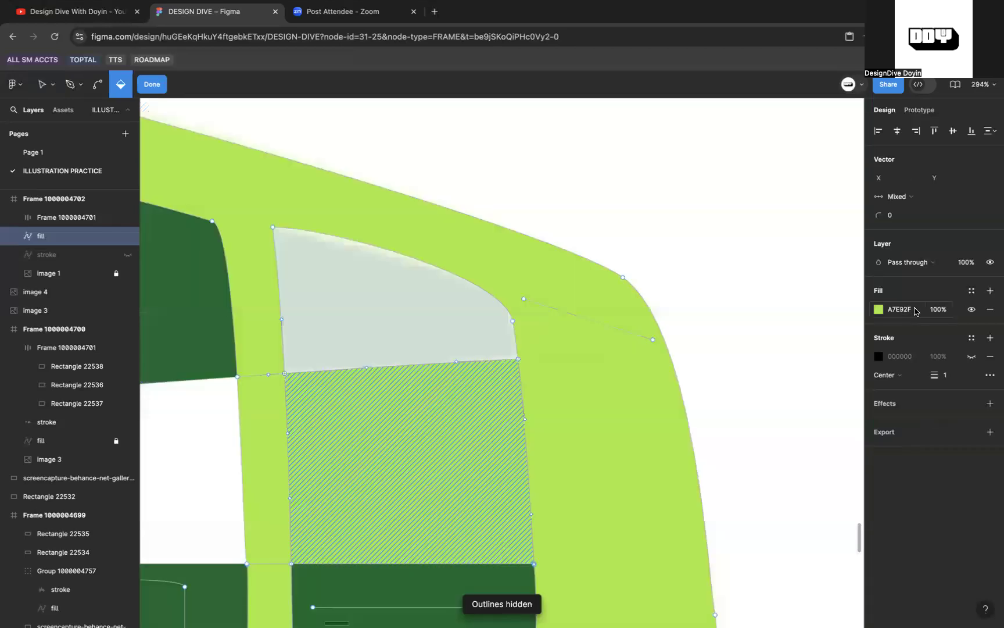
{"action": "left_click", "coordinate": [899, 309]}
{"action": "type", "text": "ffff"}
{"action": "key", "text": "Return"}
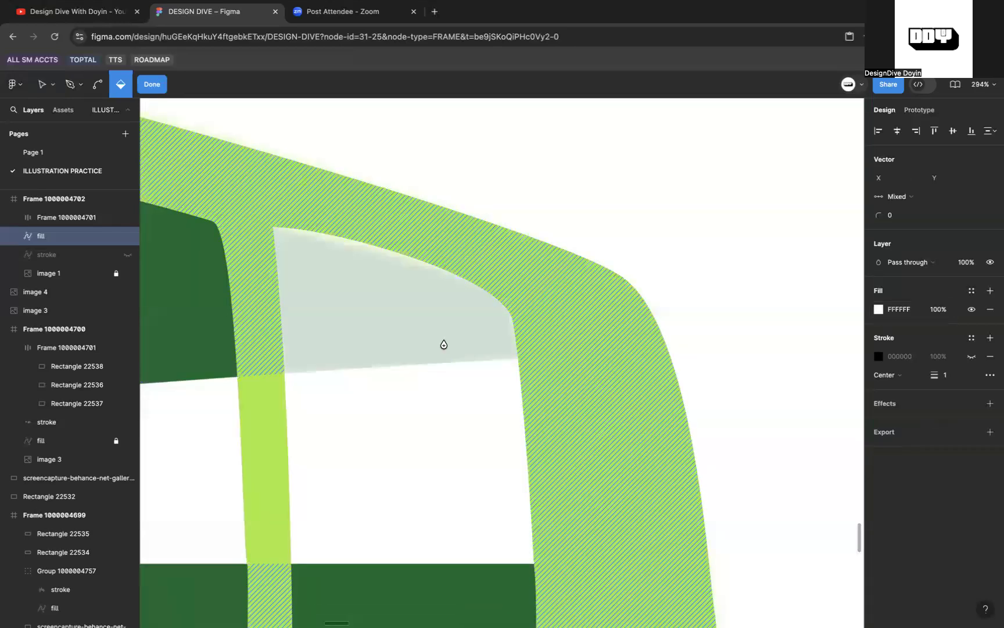
Step: Fill the panel above the rear window with green 04682C, sampled from the front door opening
{"action": "key", "text": "i"}
{"action": "left_click", "coordinate": [186, 314]}
{"action": "scroll", "coordinate": [407, 304], "scroll_direction": "down", "scroll_amount": 5}
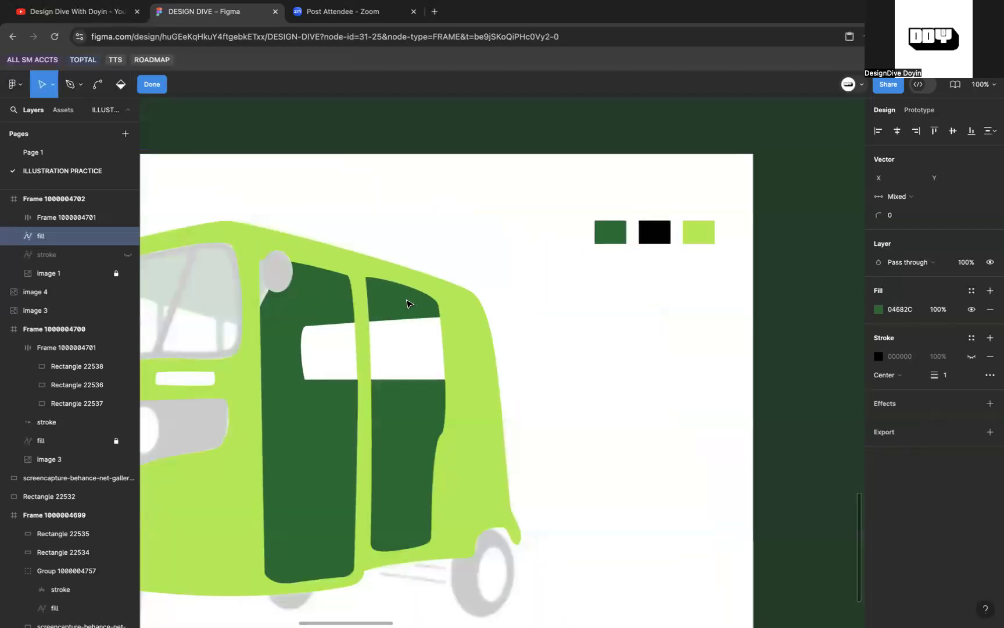
Step: Fill the front grille panel around the headlights with black
{"action": "scroll", "coordinate": [440, 373], "scroll_direction": "left", "scroll_amount": 1}
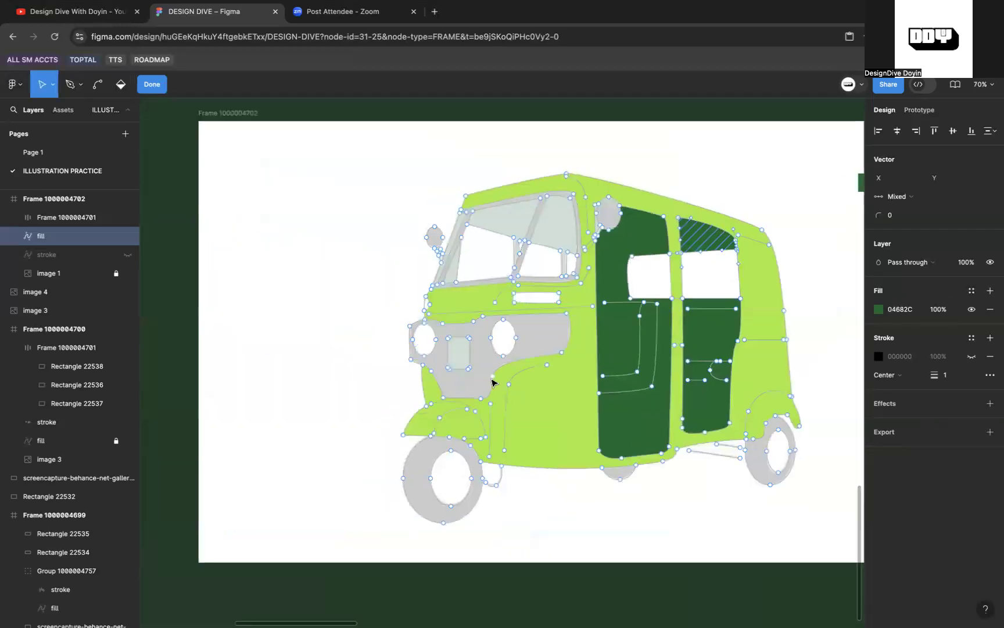
{"action": "key", "text": "b"}
{"action": "left_click", "coordinate": [478, 382]}
{"action": "left_click", "coordinate": [899, 310]}
{"action": "type", "text": "black"}
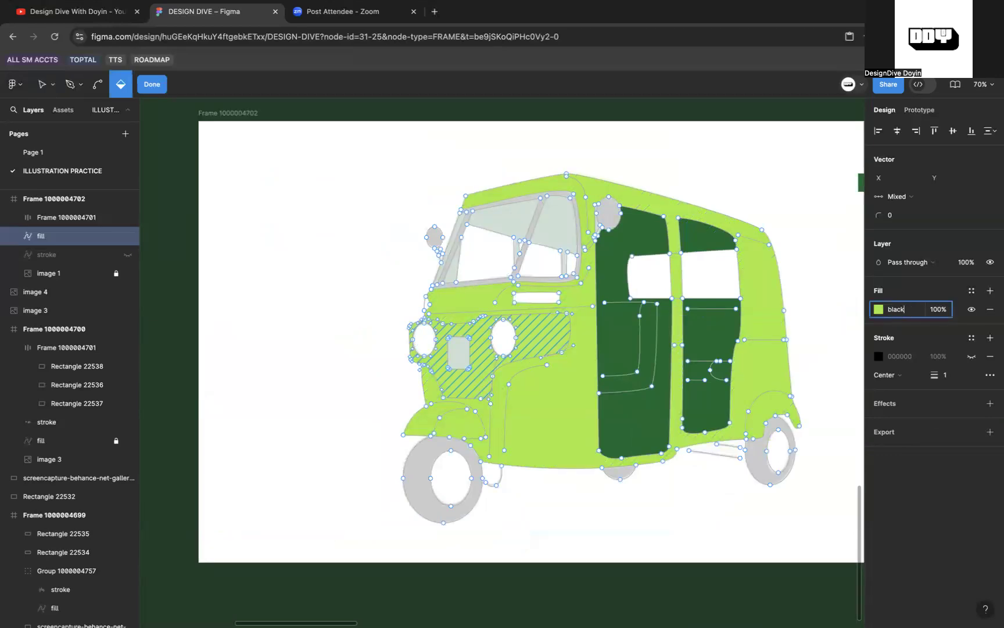
{"action": "key", "text": "Return"}
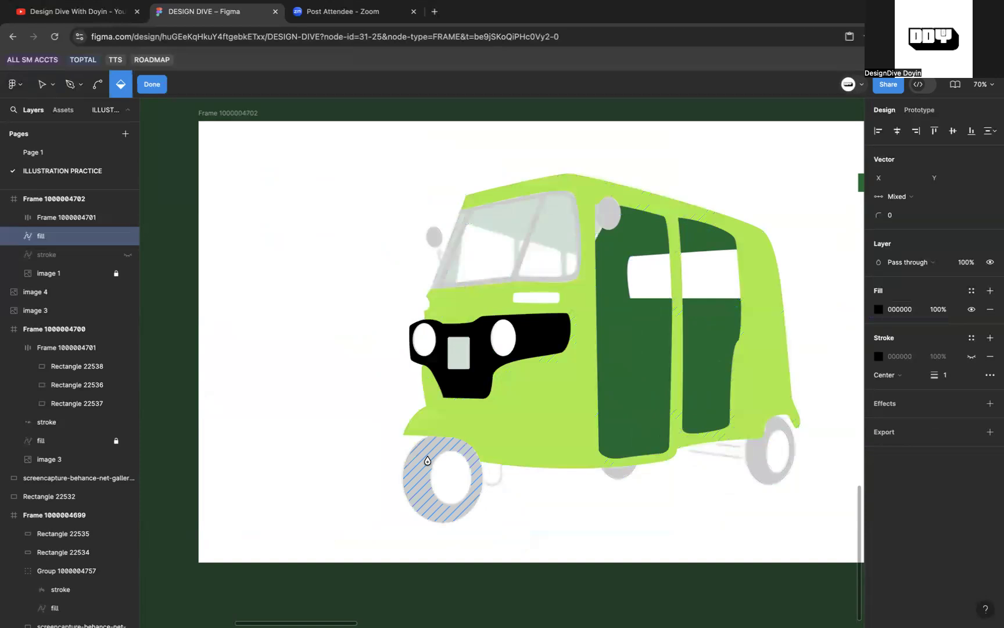
Step: Fill the front tyre and the rear tyre with black
{"action": "left_click", "coordinate": [899, 309]}
{"action": "type", "text": "black"}
{"action": "key", "text": "Return"}
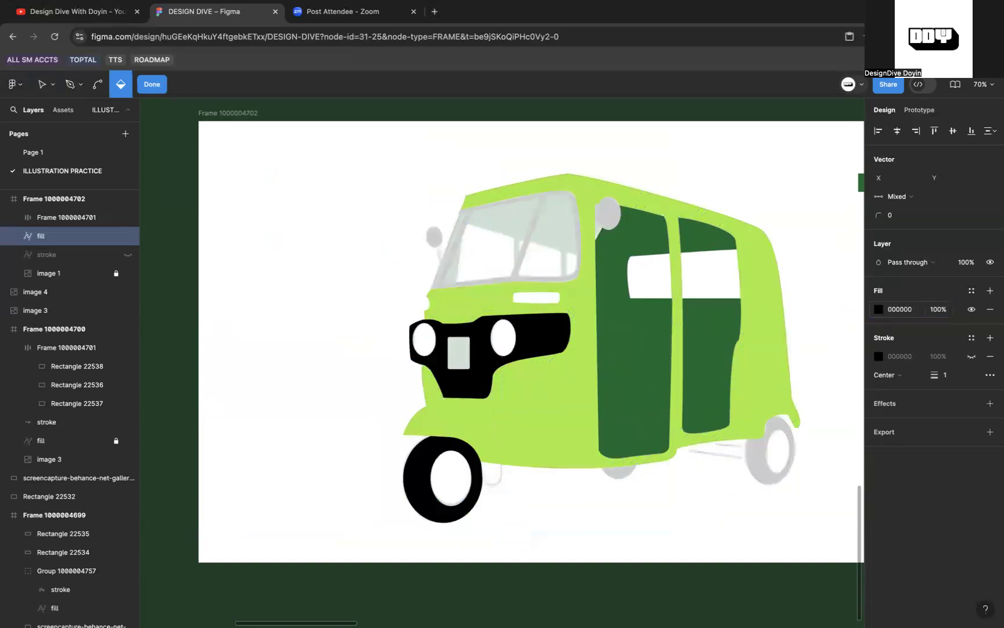
{"action": "left_click", "coordinate": [759, 459]}
{"action": "left_click", "coordinate": [898, 309]}
{"action": "type", "text": "black"}
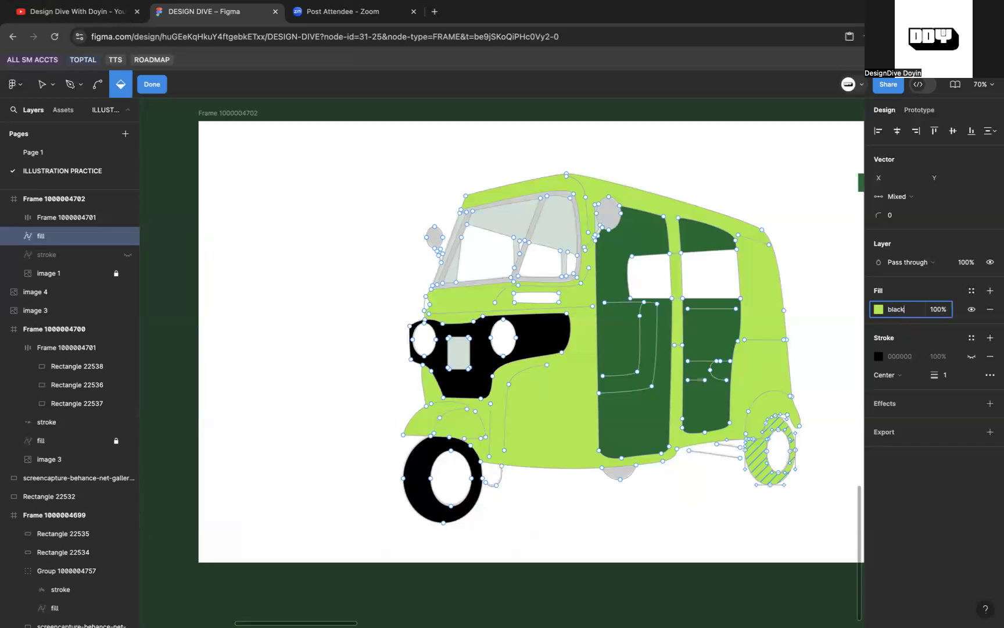
{"action": "key", "text": "Return"}
Step: Fill the partly hidden far-side wheel beneath the front door with black
{"action": "left_click", "coordinate": [620, 472]}
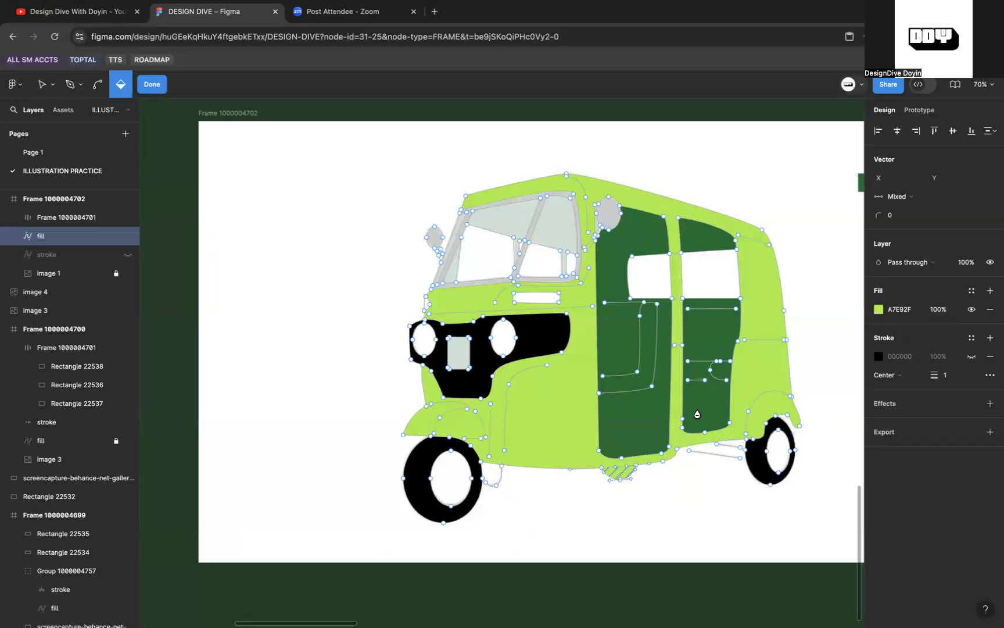
{"action": "left_click", "coordinate": [897, 308]}
{"action": "type", "text": "blac"}
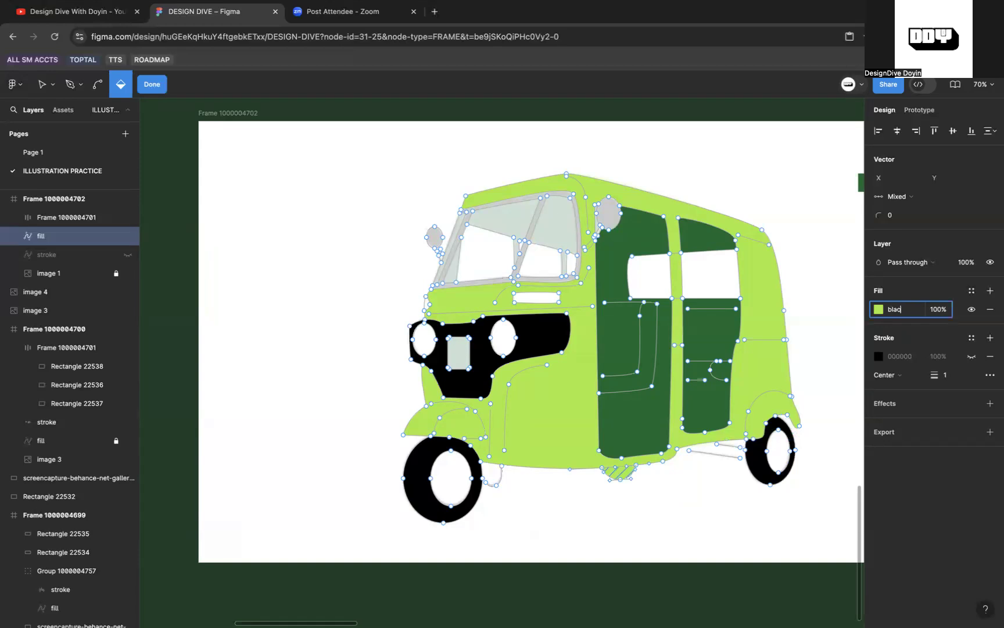
{"action": "type", "text": "k"}
{"action": "key", "text": "Return"}
Step: Fill both side mirrors with black
{"action": "left_click", "coordinate": [619, 214]}
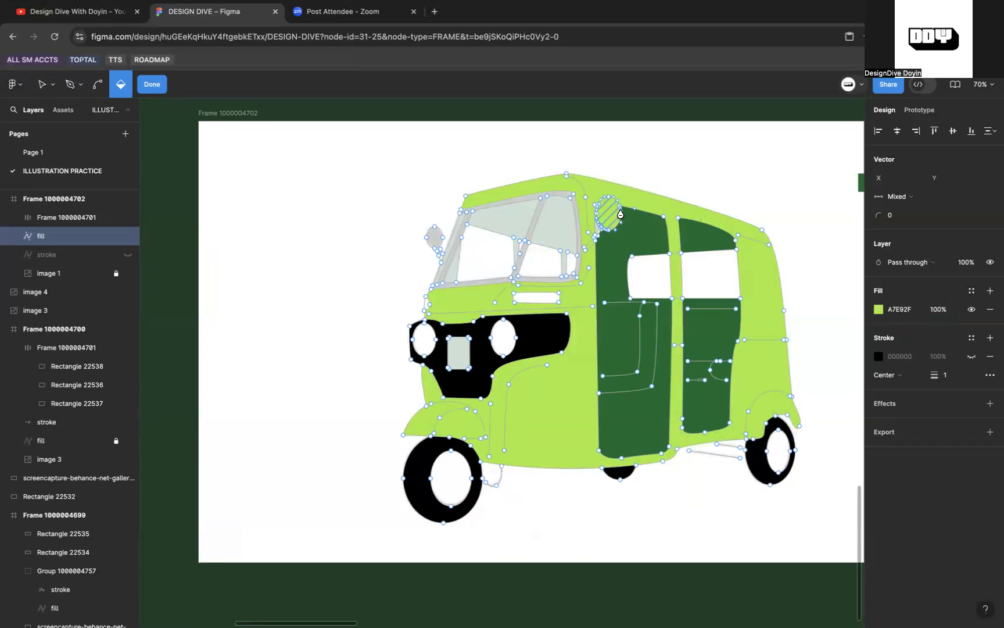
{"action": "left_click", "coordinate": [897, 308]}
{"action": "type", "text": "bl"}
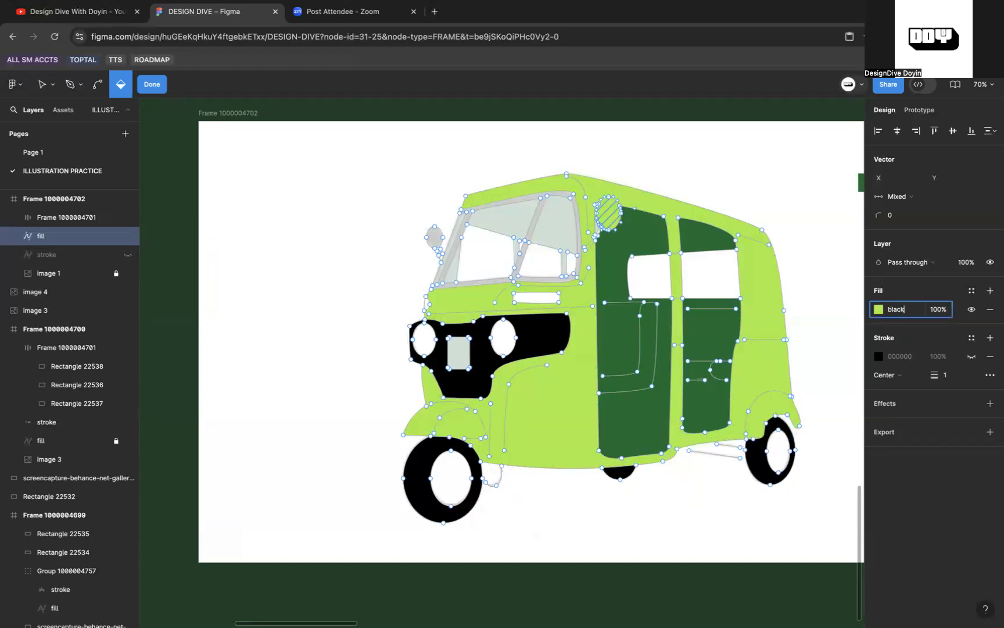
{"action": "type", "text": "ack"}
{"action": "key", "text": "Return"}
{"action": "left_click", "coordinate": [439, 241]}
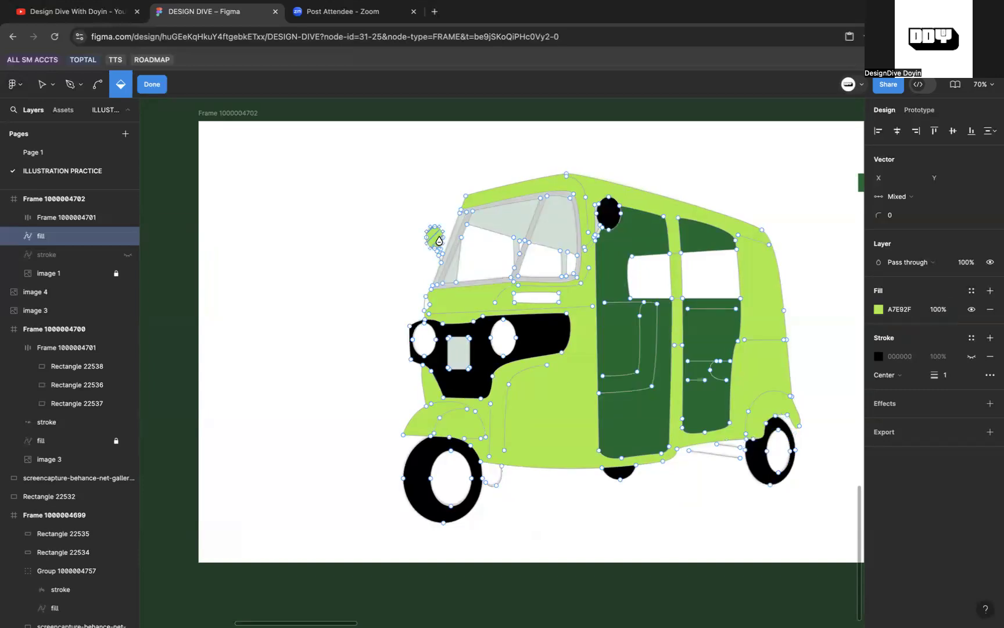
{"action": "left_click", "coordinate": [897, 309]}
{"action": "type", "text": "blac"}
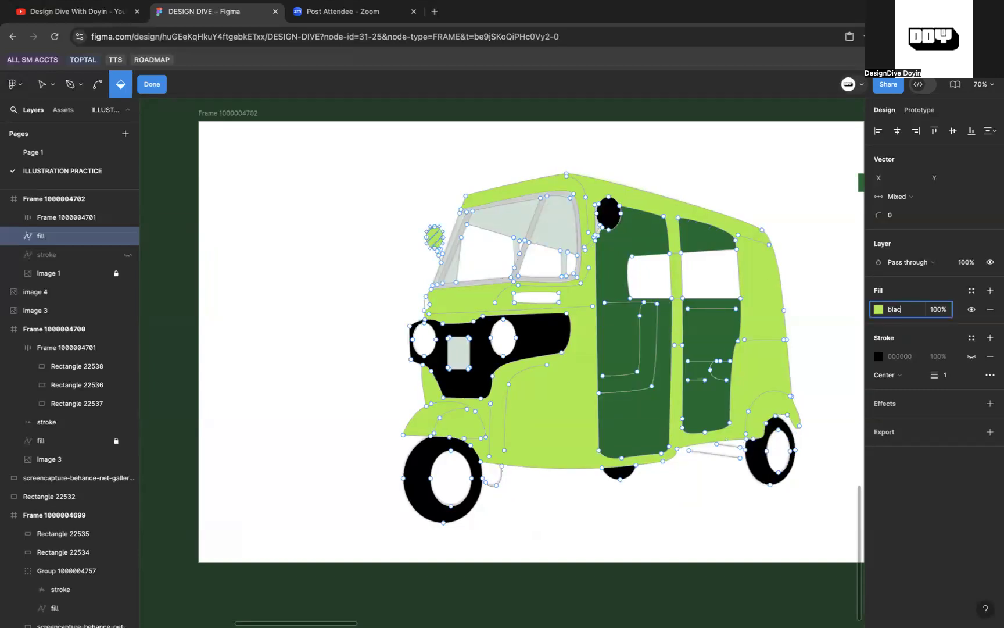
{"action": "type", "text": "k"}
{"action": "key", "text": "Return"}
Step: Fill the windscreen frame and its centre divider with black
{"action": "scroll", "coordinate": [516, 258], "scroll_direction": "up", "scroll_amount": 5}
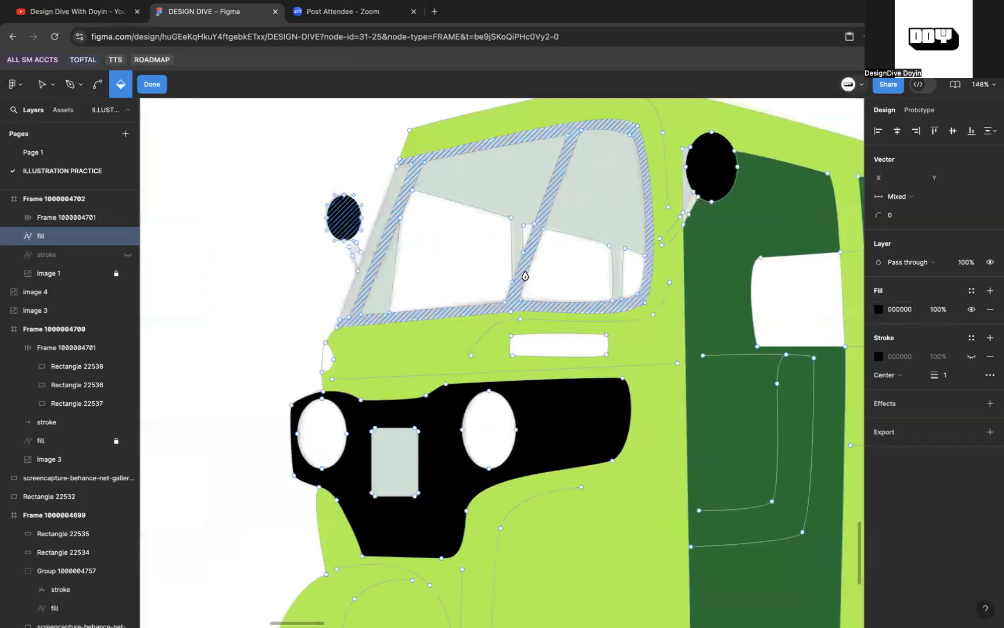
{"action": "left_click", "coordinate": [811, 345]}
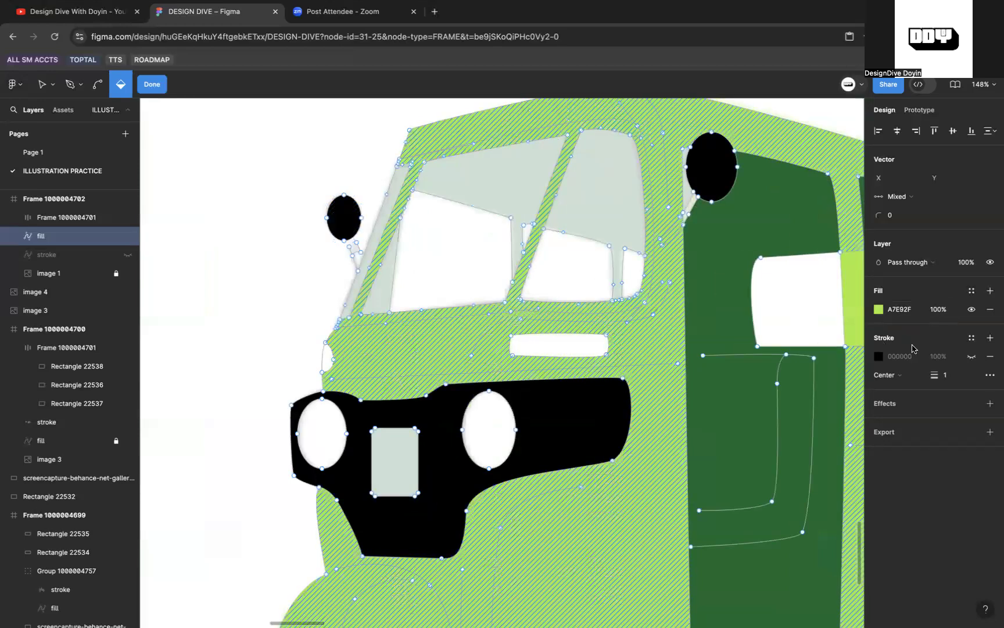
{"action": "left_click", "coordinate": [899, 310]}
{"action": "type", "text": "black"}
{"action": "key", "text": "Return"}
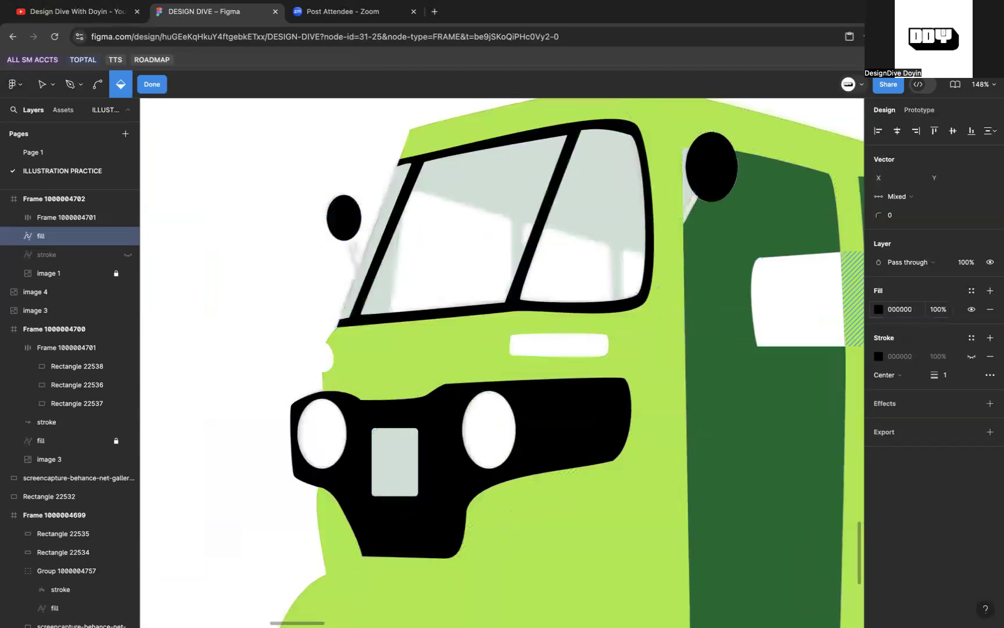
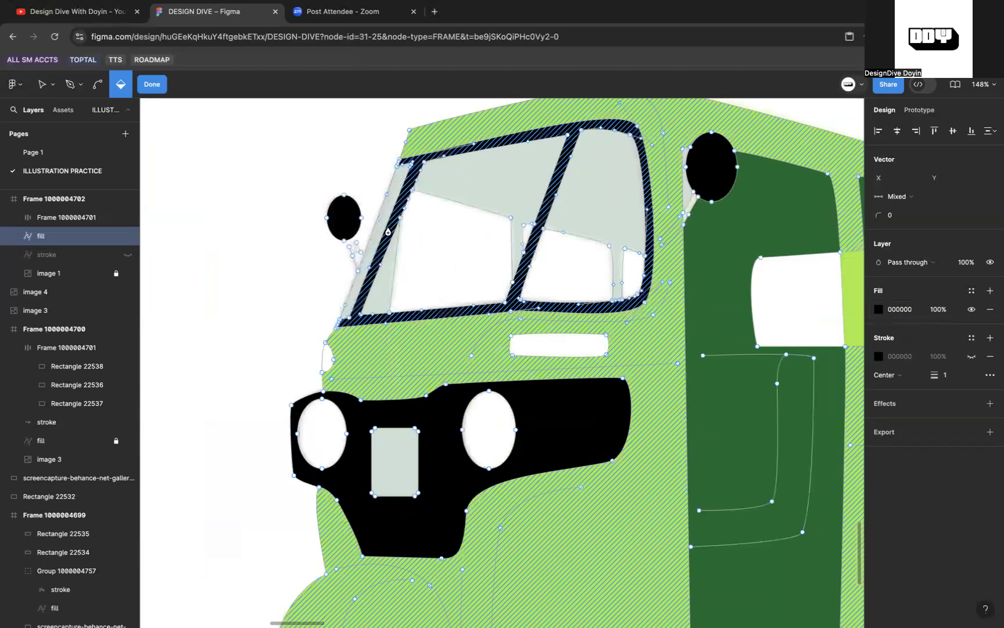
Step: Fill the interior region behind the larger windscreen pane, then darken that fill to green 004B1E
{"action": "scroll", "coordinate": [389, 231], "scroll_direction": "down", "scroll_amount": 3}
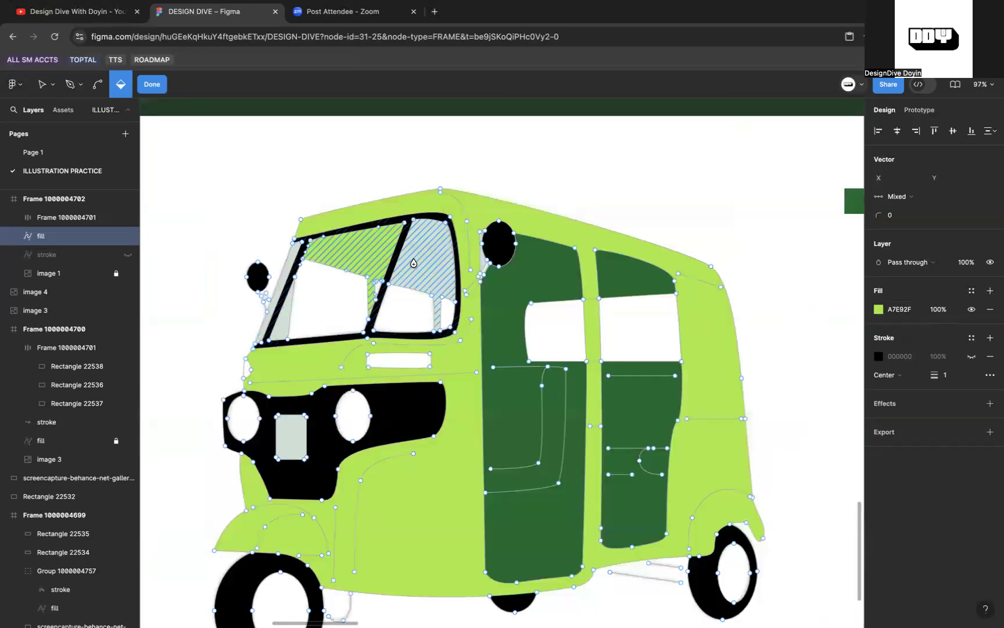
{"action": "key", "text": "i"}
{"action": "left_click", "coordinate": [525, 285]}
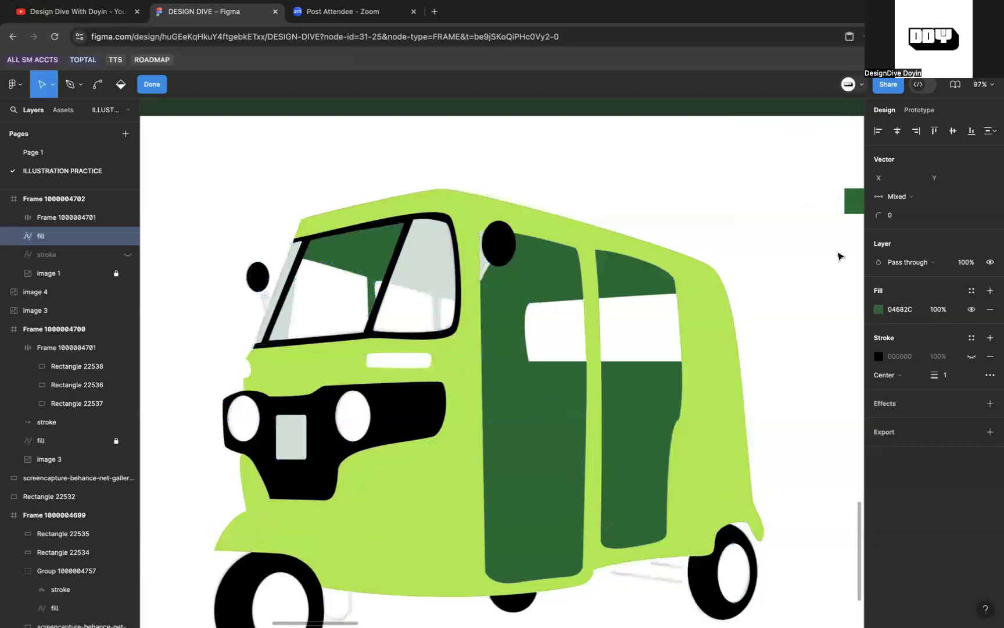
{"action": "left_click", "coordinate": [879, 309]}
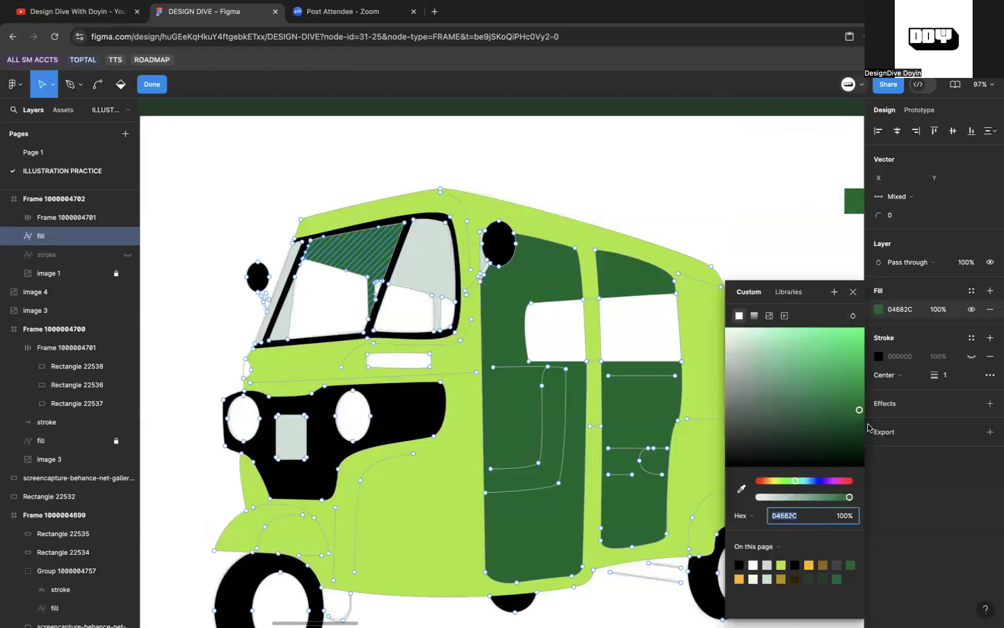
{"action": "left_click", "coordinate": [864, 429]}
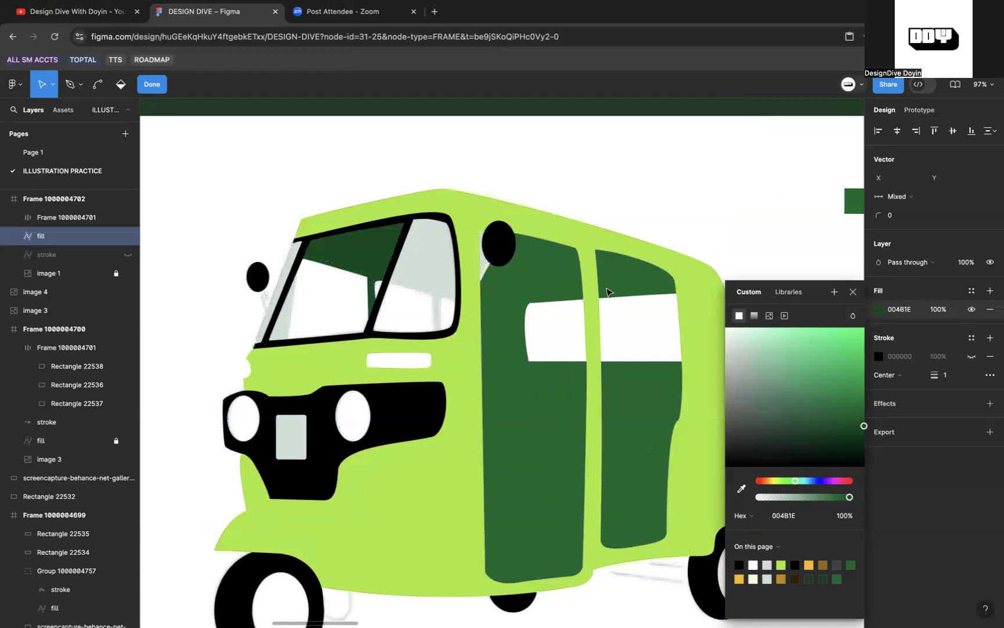
Step: Fill the interior region behind the smaller windscreen pane with the same dark green 004B1E
{"action": "scroll", "coordinate": [410, 270], "scroll_direction": "up", "scroll_amount": 5}
{"action": "key", "text": "b"}
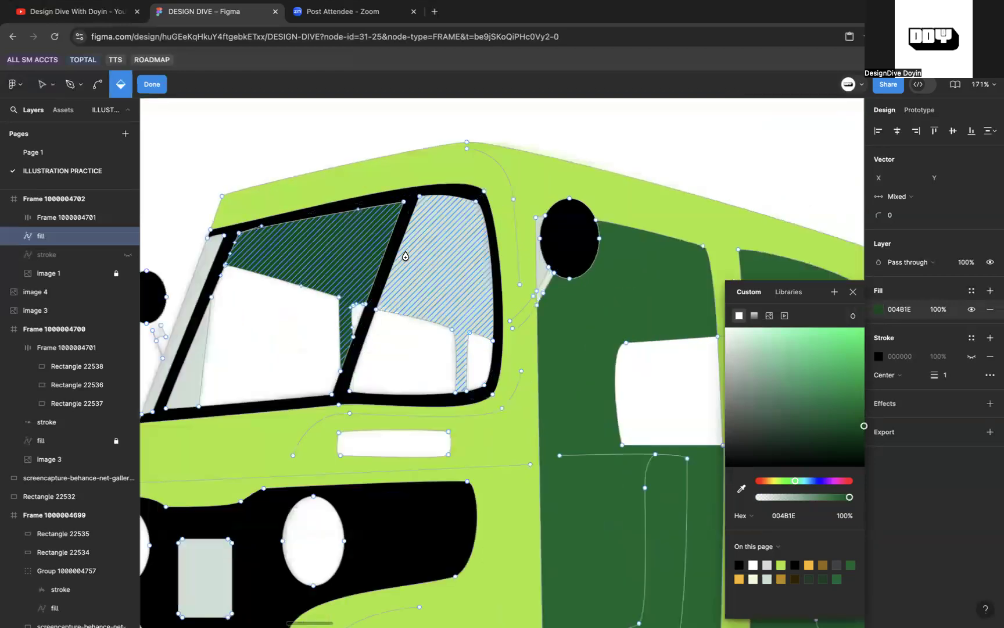
{"action": "left_click", "coordinate": [436, 263]}
{"action": "key", "text": "i"}
{"action": "left_click", "coordinate": [345, 241]}
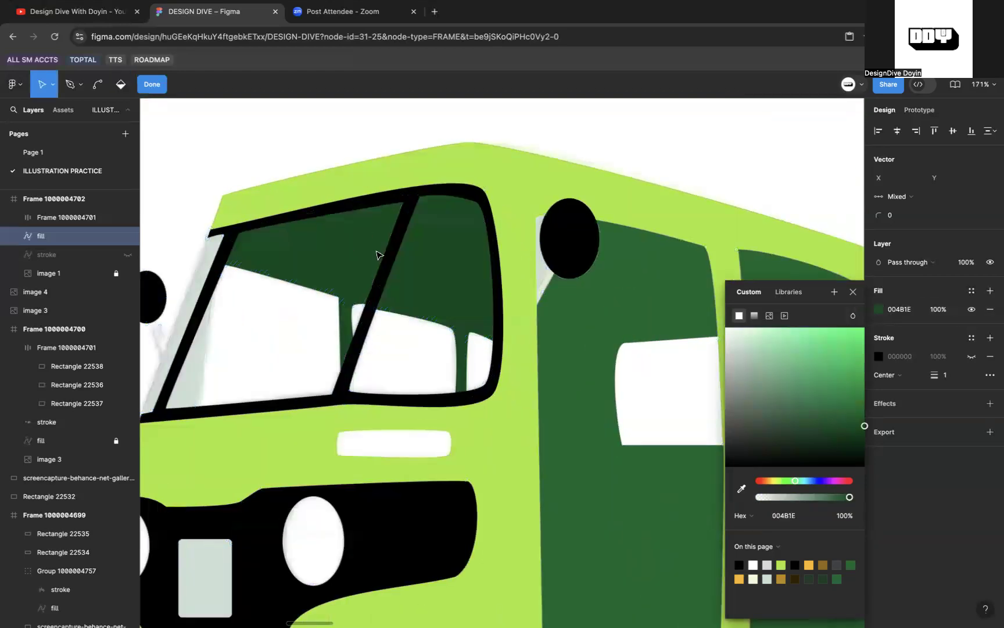
Step: Fill the narrow strip inside the windscreen's far lower corner and the slanted strip outside its frame with dark green 004B1E
{"action": "key", "text": "b"}
{"action": "scroll", "coordinate": [206, 260], "scroll_direction": "left", "scroll_amount": 2}
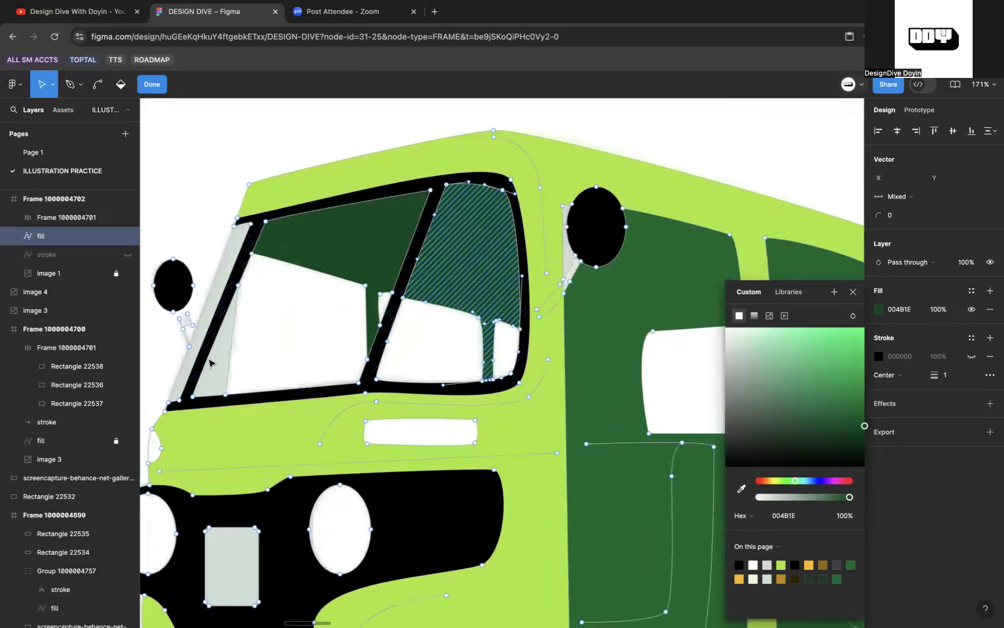
{"action": "left_click", "coordinate": [224, 381]}
{"action": "key", "text": "i"}
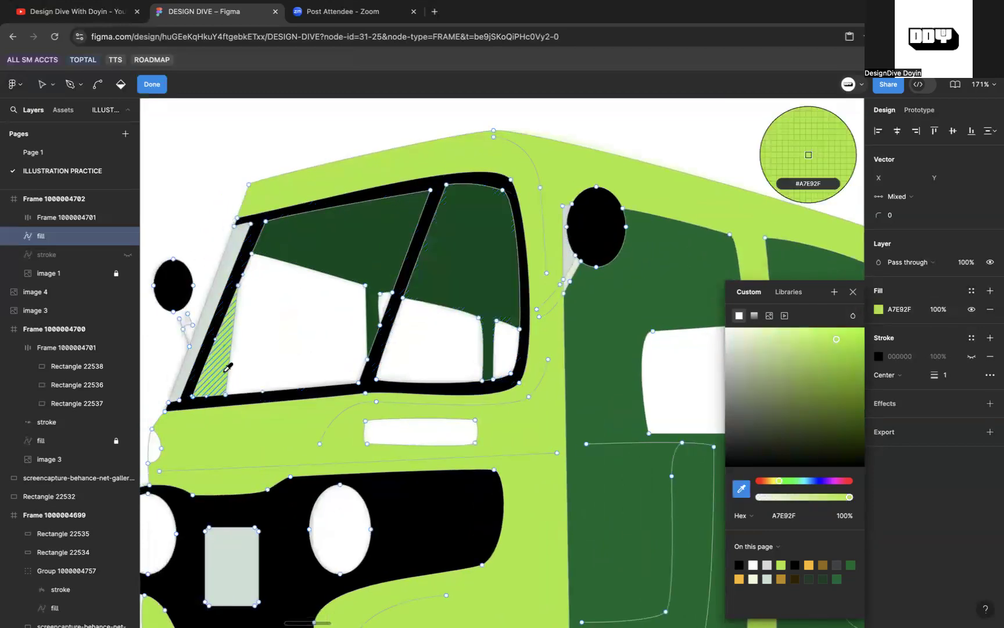
{"action": "left_click", "coordinate": [308, 247]}
{"action": "key", "text": "b"}
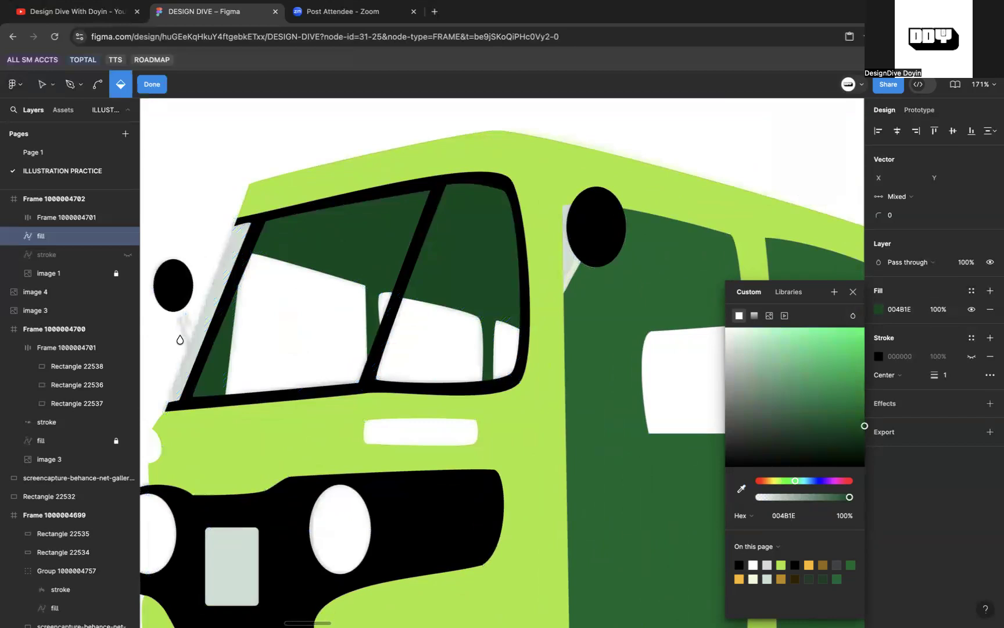
{"action": "left_click", "coordinate": [197, 343]}
{"action": "key", "text": "i"}
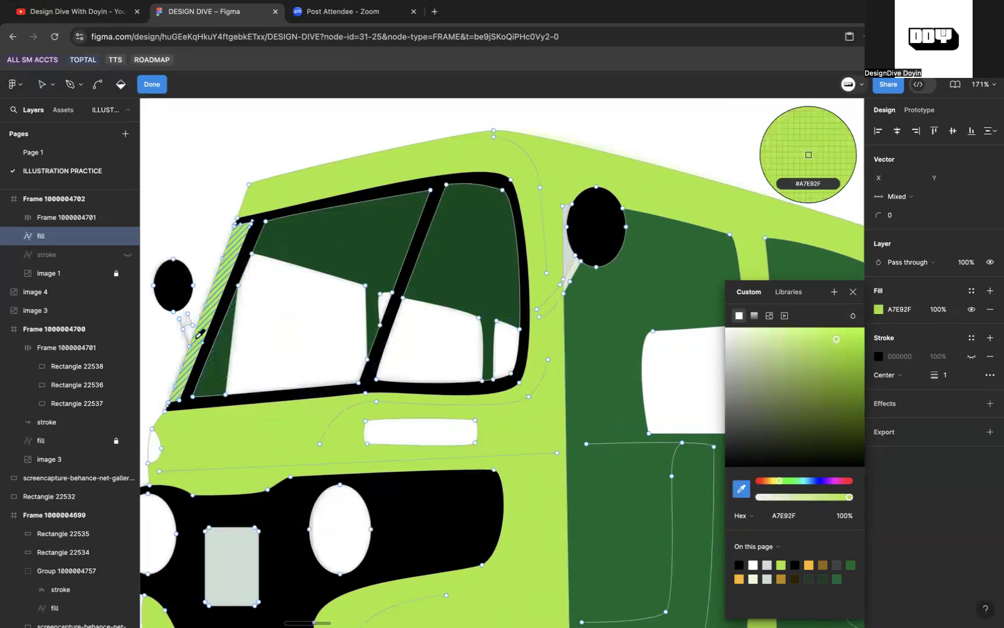
{"action": "left_click", "coordinate": [295, 248]}
Step: Fill the thin sliver between the cab body and the near-side mirror with the door green 04682C
{"action": "key", "text": "b"}
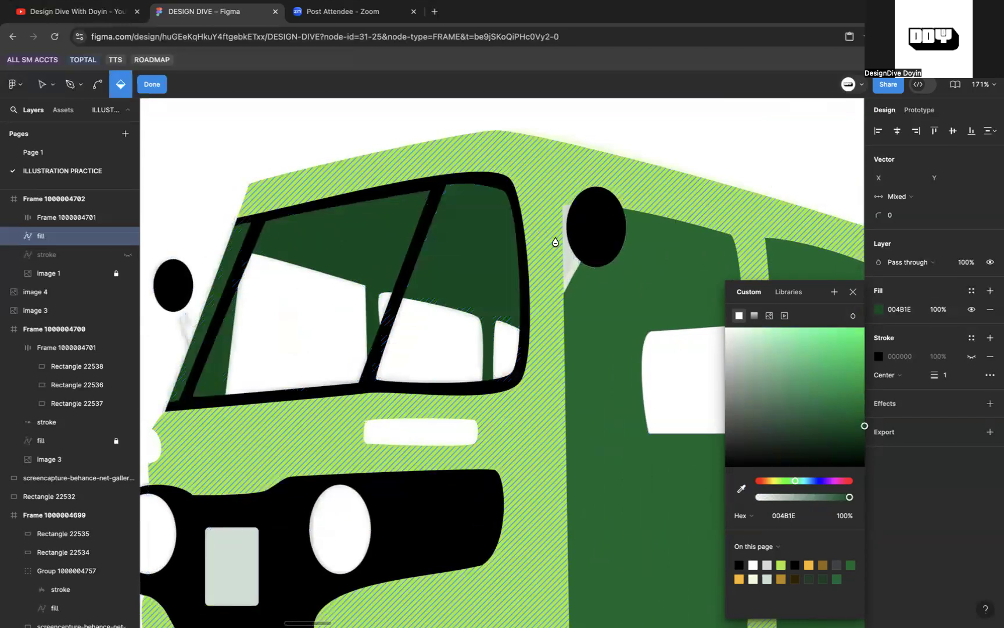
{"action": "left_click", "coordinate": [570, 259]}
{"action": "key", "text": "i"}
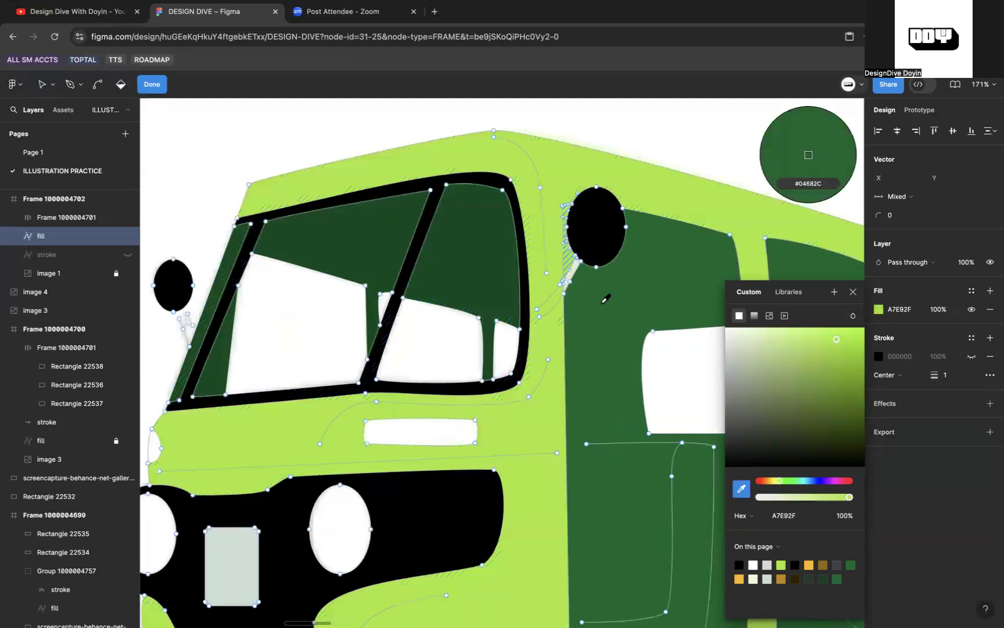
{"action": "left_click", "coordinate": [606, 298]}
Step: Fill the near-side mirror's arm with lime A7E92F
{"action": "scroll", "coordinate": [591, 276], "scroll_direction": "up", "scroll_amount": 2}
{"action": "scroll", "coordinate": [571, 277], "scroll_direction": "down", "scroll_amount": 5}
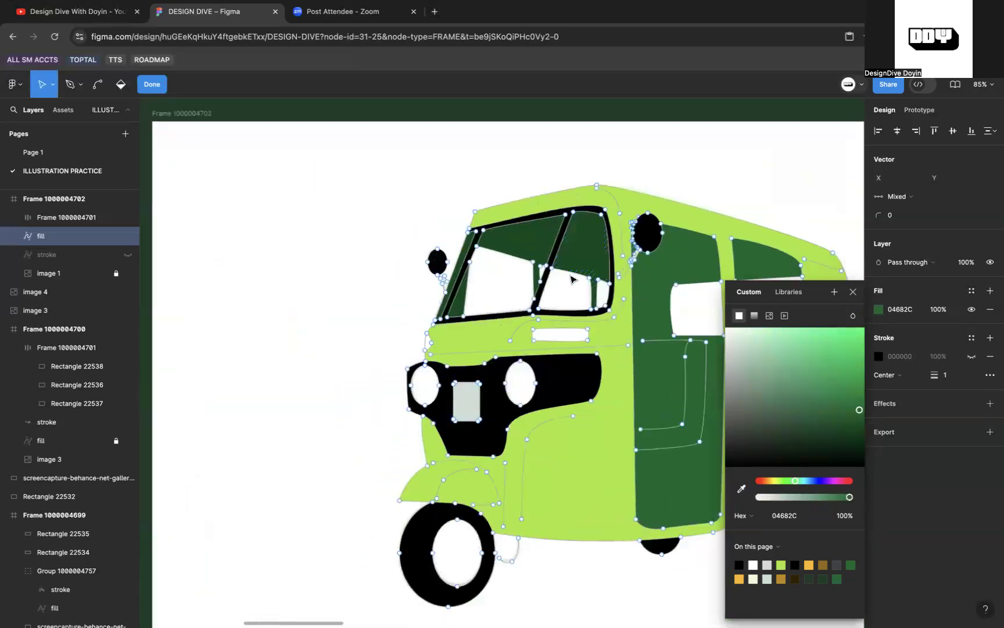
{"action": "scroll", "coordinate": [569, 280], "scroll_direction": "down", "scroll_amount": 3}
{"action": "scroll", "coordinate": [602, 227], "scroll_direction": "left", "scroll_amount": 3}
{"action": "scroll", "coordinate": [687, 307], "scroll_direction": "up", "scroll_amount": 5}
{"action": "scroll", "coordinate": [687, 307], "scroll_direction": "up", "scroll_amount": 4}
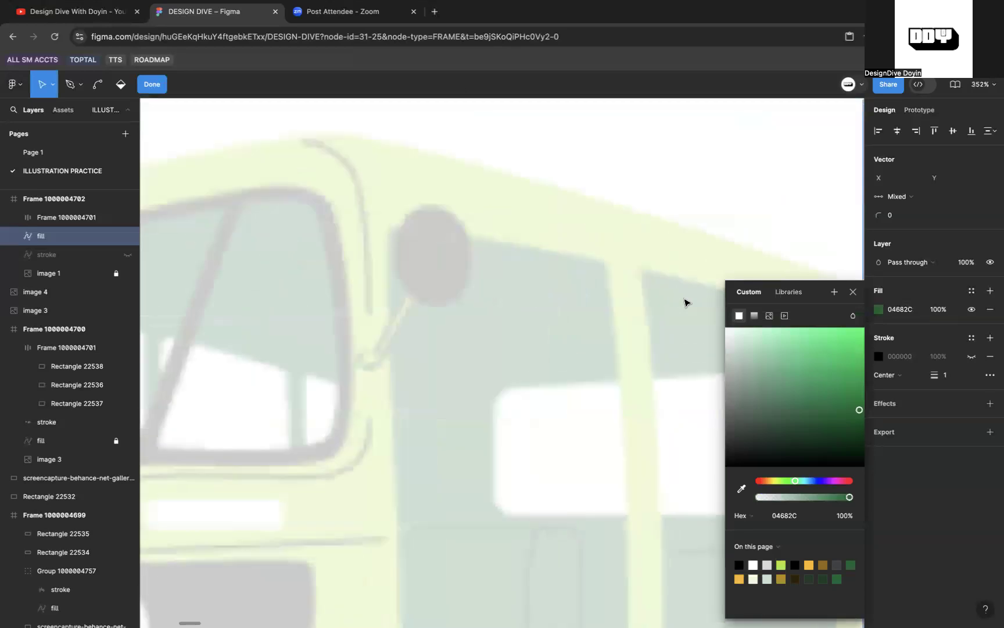
{"action": "scroll", "coordinate": [390, 358], "scroll_direction": "down", "scroll_amount": 6}
{"action": "scroll", "coordinate": [390, 357], "scroll_direction": "right", "scroll_amount": 12}
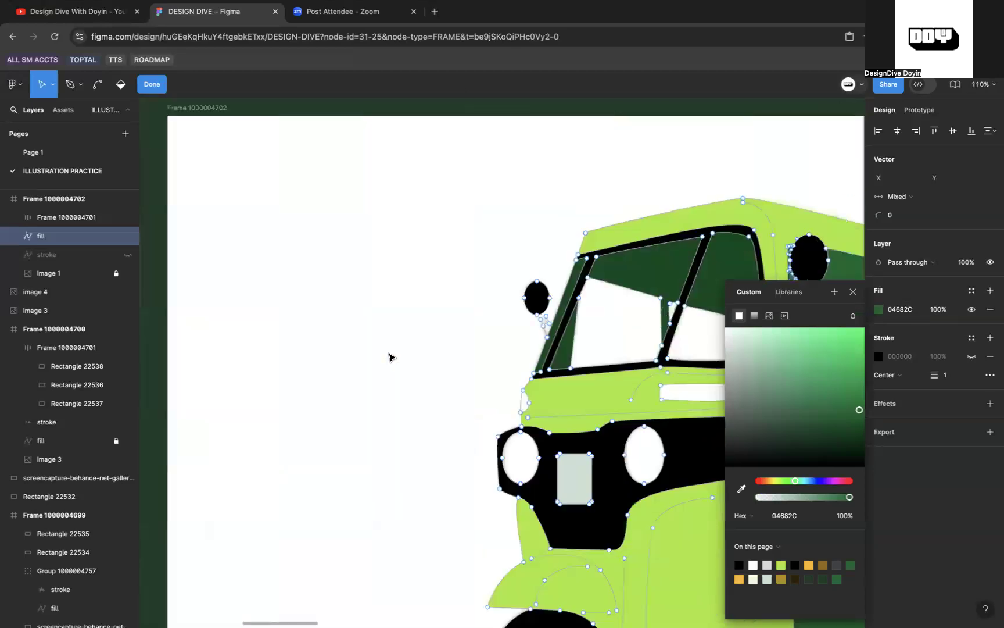
{"action": "scroll", "coordinate": [303, 305], "scroll_direction": "up", "scroll_amount": 7}
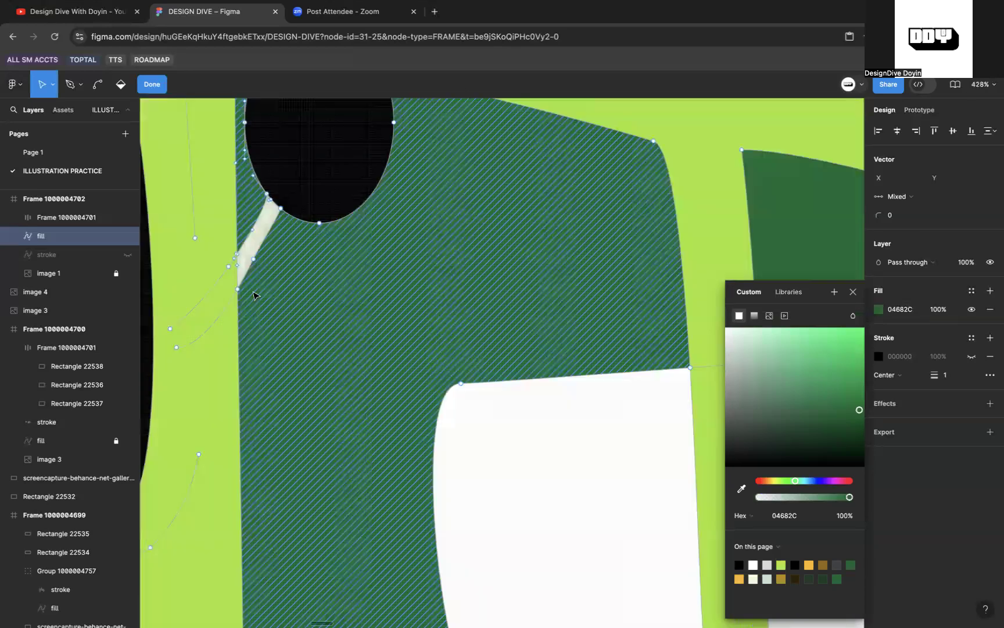
{"action": "left_click", "coordinate": [247, 256]}
{"action": "scroll", "coordinate": [260, 305], "scroll_direction": "up", "scroll_amount": 2}
{"action": "scroll", "coordinate": [324, 281], "scroll_direction": "down", "scroll_amount": 10}
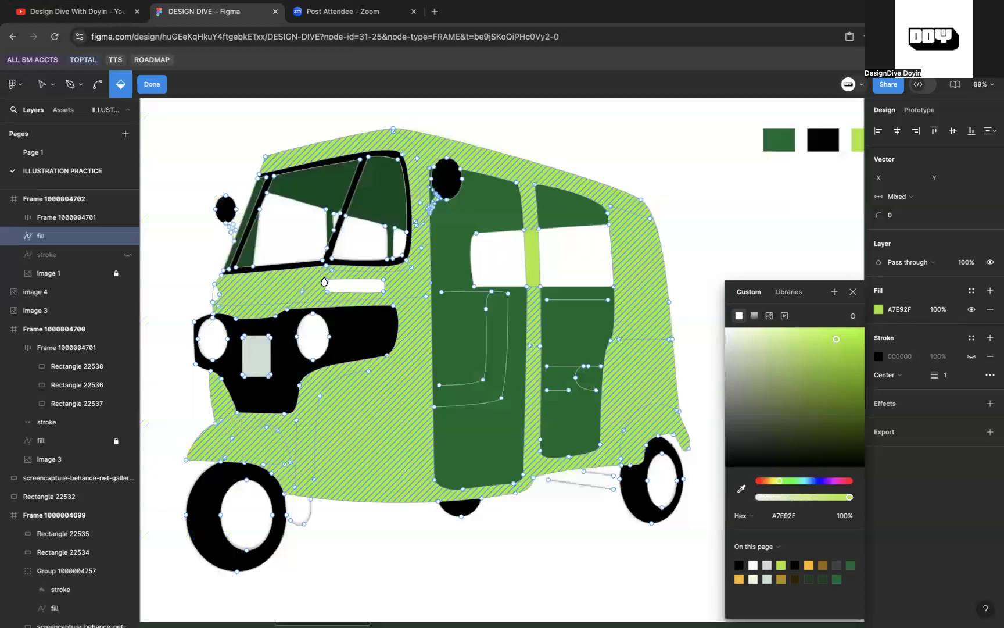
Step: Fill the rectangular plate in the middle of the front grille with green 04682C
{"action": "scroll", "coordinate": [457, 386], "scroll_direction": "up", "scroll_amount": 5}
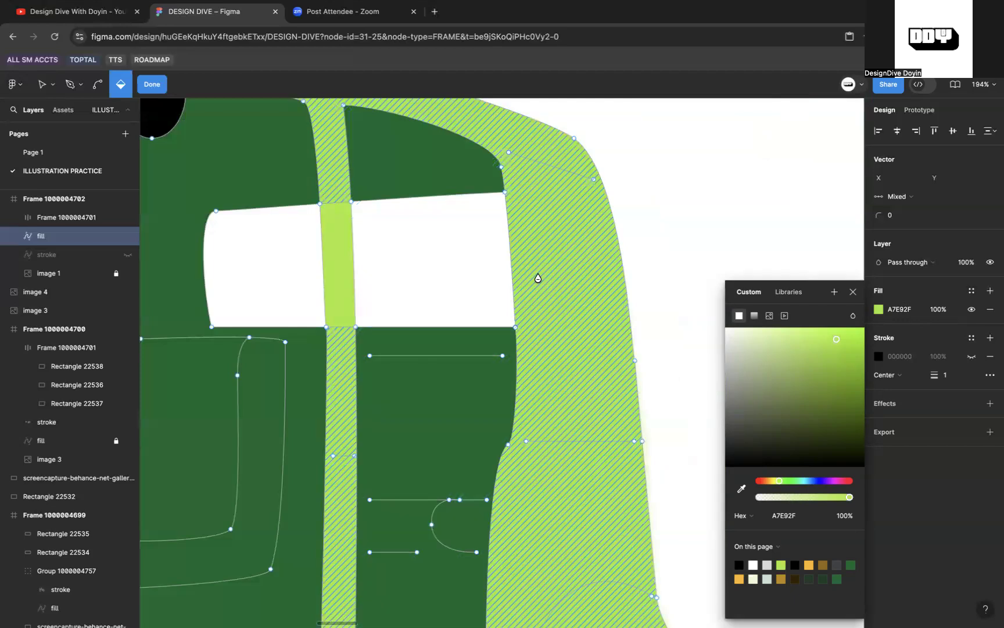
{"action": "scroll", "coordinate": [538, 278], "scroll_direction": "down", "scroll_amount": 10}
{"action": "scroll", "coordinate": [404, 296], "scroll_direction": "right", "scroll_amount": 5}
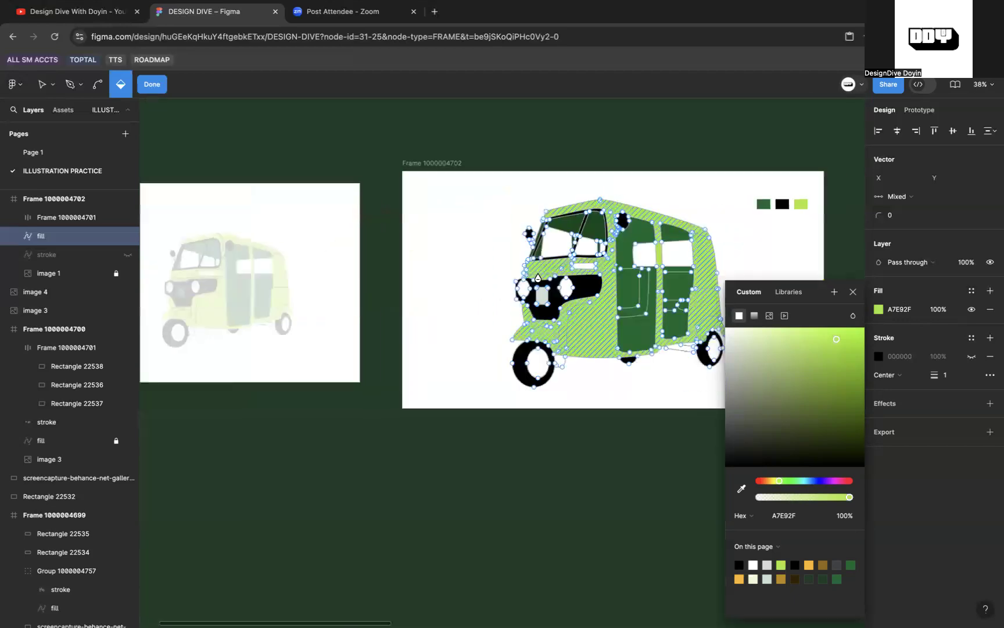
{"action": "left_click", "coordinate": [404, 296]}
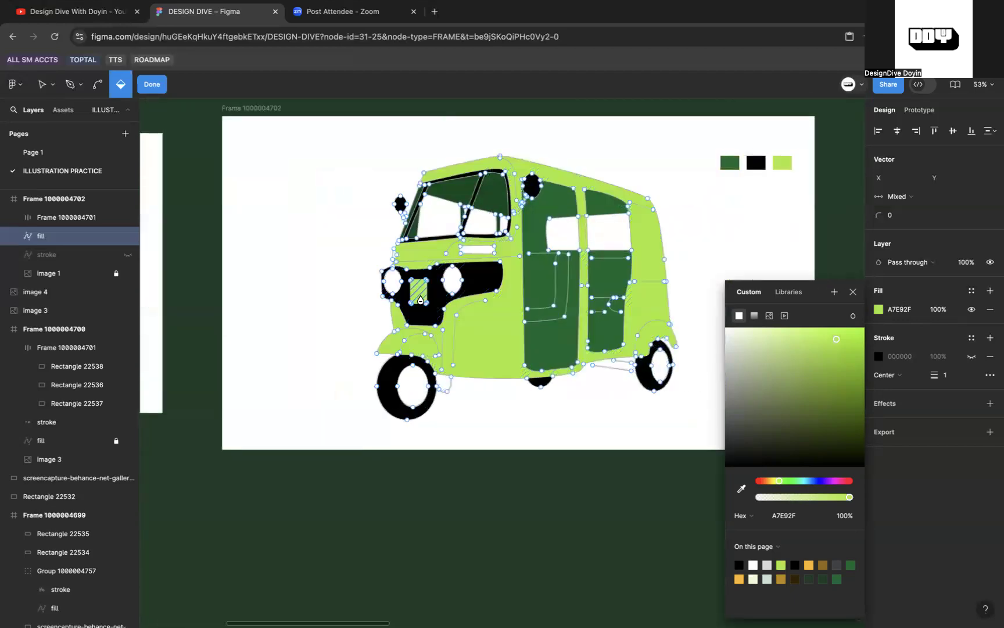
{"action": "key", "text": "i"}
{"action": "left_click", "coordinate": [544, 289]}
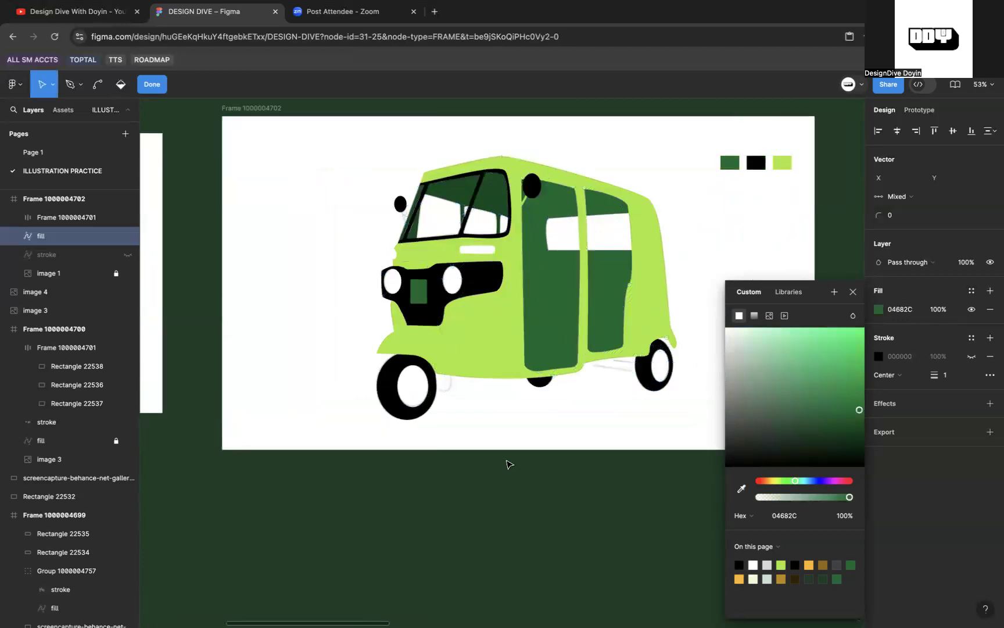
Step: Recolour the front grille's rectangular plate to the body lime A7E92F
{"action": "scroll", "coordinate": [507, 465], "scroll_direction": "left", "scroll_amount": 5}
{"action": "scroll", "coordinate": [507, 465], "scroll_direction": "up", "scroll_amount": 5}
{"action": "scroll", "coordinate": [511, 466], "scroll_direction": "right", "scroll_amount": 5}
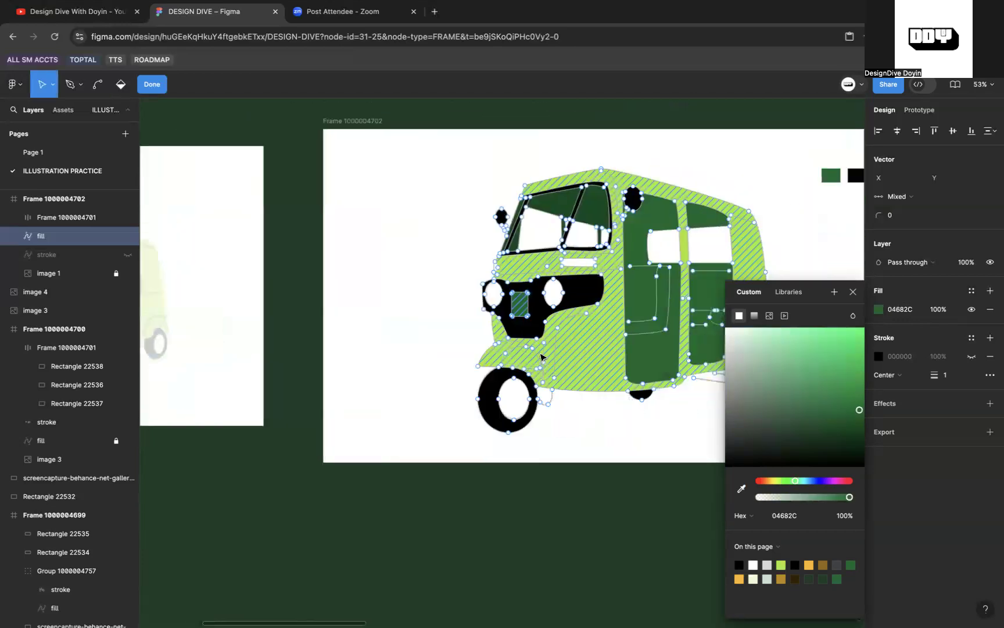
{"action": "key", "text": "i"}
{"action": "left_click", "coordinate": [768, 175]}
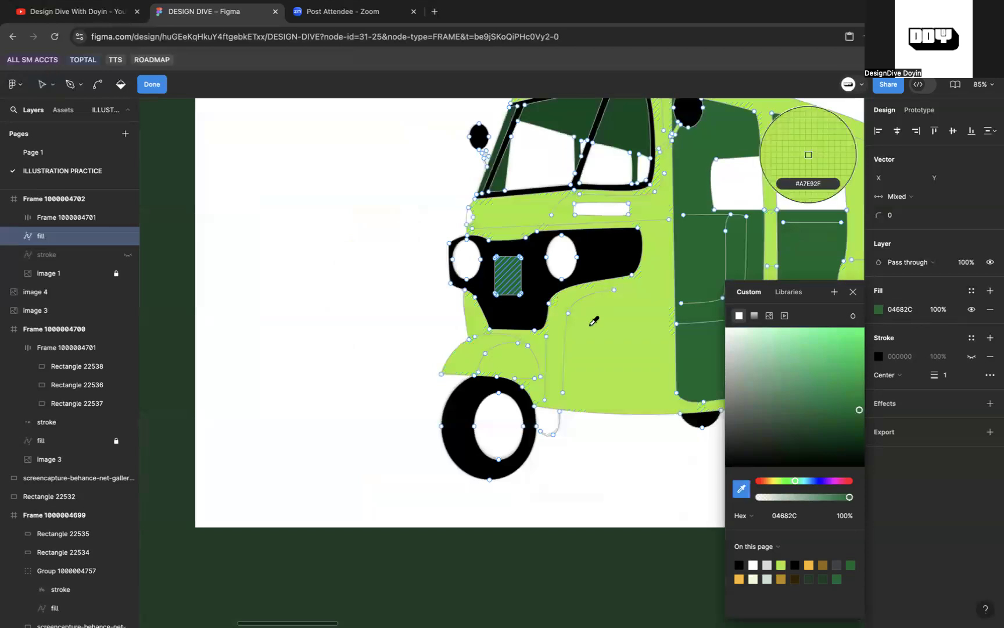
{"action": "scroll", "coordinate": [470, 229], "scroll_direction": "up", "scroll_amount": 1}
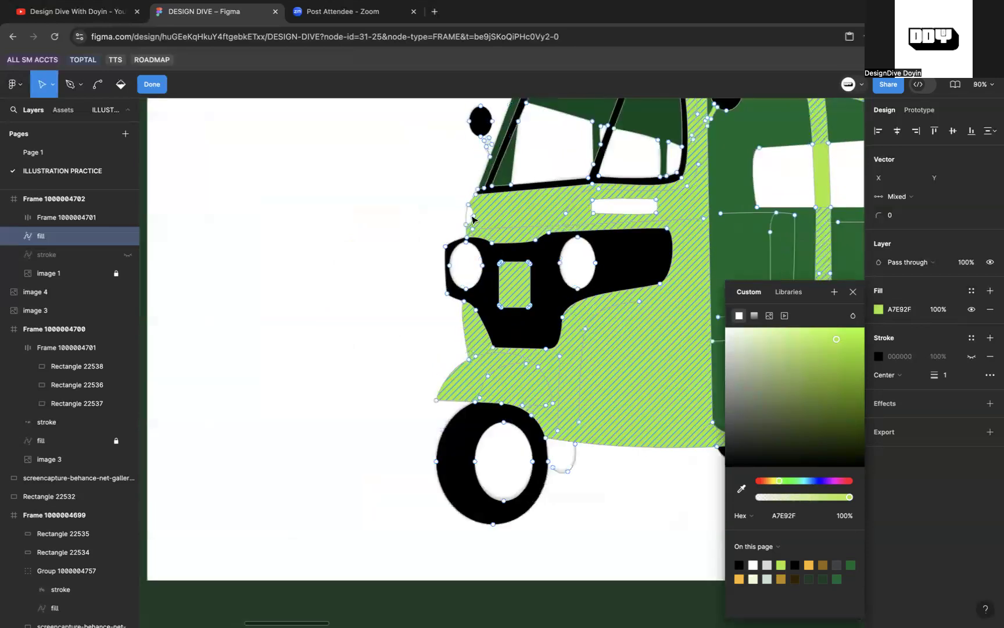
Step: Fill the small side lamp at the body's far edge above the headlight with white
{"action": "key", "text": "b"}
{"action": "scroll", "coordinate": [475, 204], "scroll_direction": "up", "scroll_amount": 5}
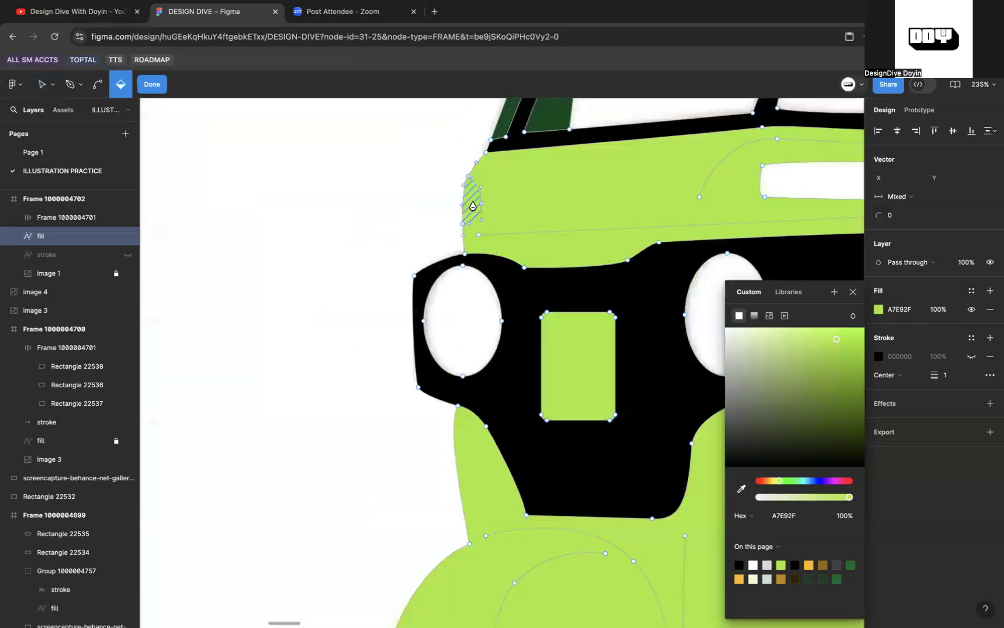
{"action": "left_click", "coordinate": [473, 206]}
{"action": "left_click", "coordinate": [472, 206]}
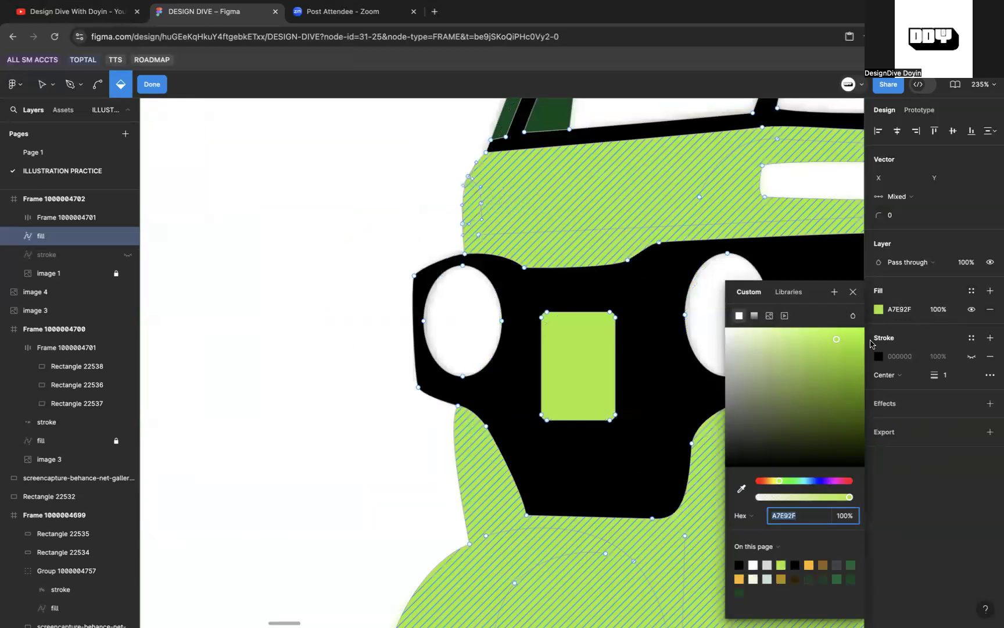
{"action": "type", "text": "tw"}
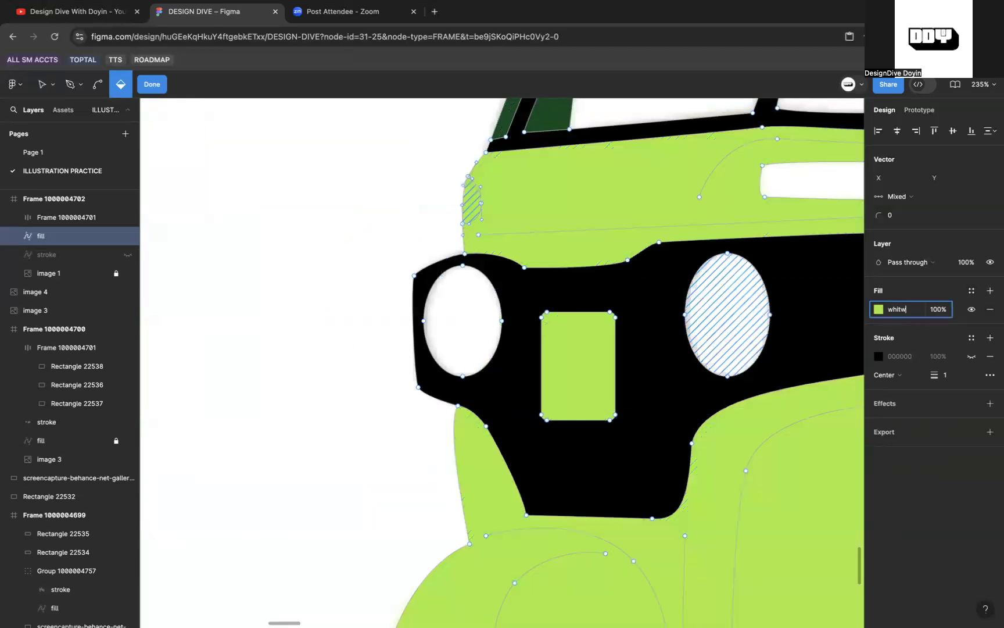
{"action": "key", "text": "Return"}
{"action": "left_click", "coordinate": [914, 314]}
{"action": "type", "text": "white"}
{"action": "key", "text": "Return"}
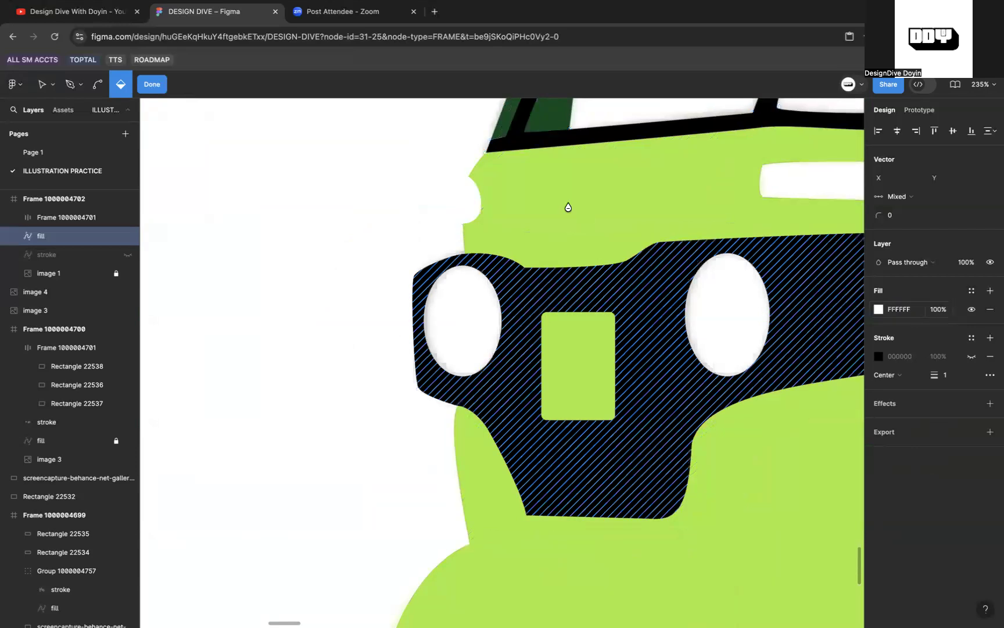
Step: Fill the front wheel's hub with white
{"action": "scroll", "coordinate": [567, 206], "scroll_direction": "down", "scroll_amount": 3}
{"action": "scroll", "coordinate": [605, 452], "scroll_direction": "down", "scroll_amount": 5}
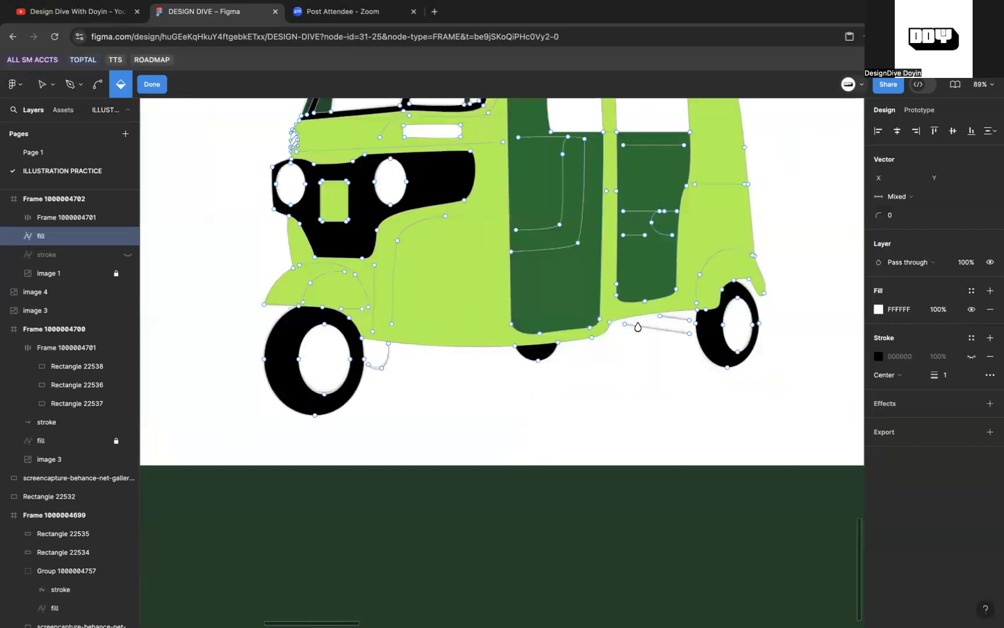
{"action": "scroll", "coordinate": [729, 316], "scroll_direction": "up", "scroll_amount": 1}
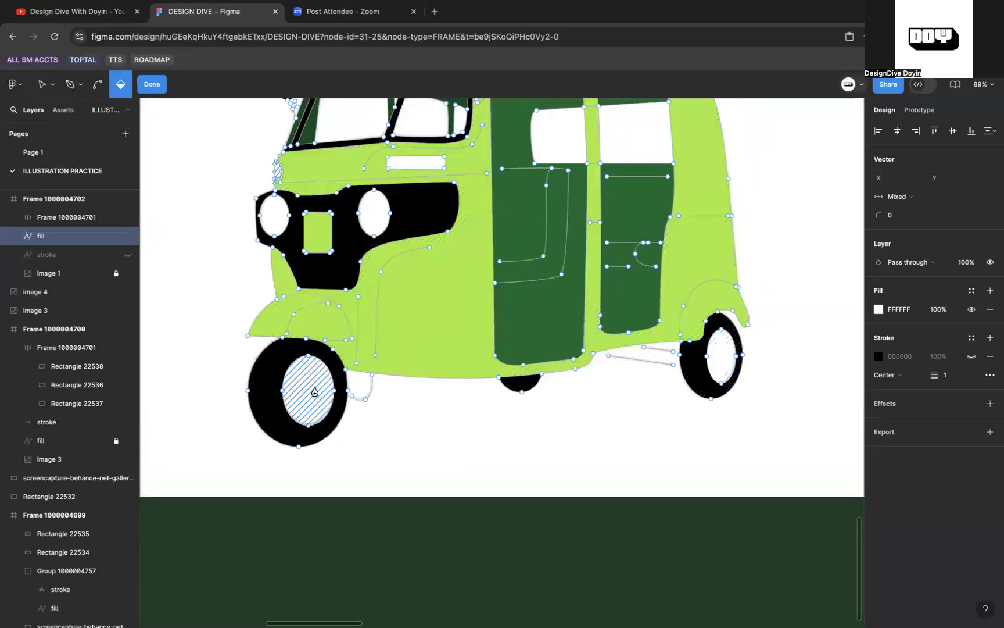
{"action": "left_click", "coordinate": [310, 412]}
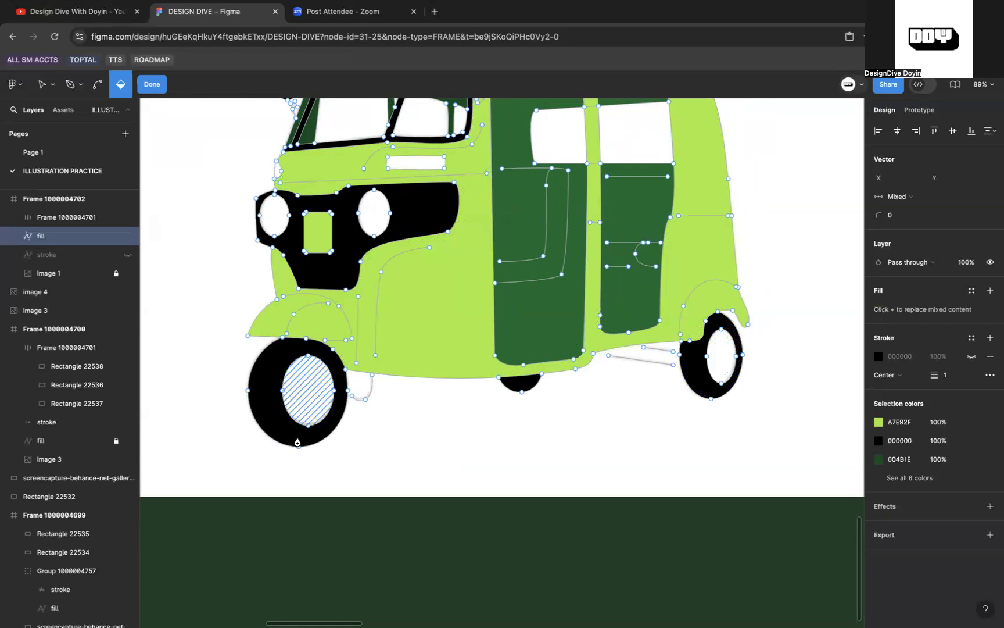
{"action": "left_click", "coordinate": [305, 398]}
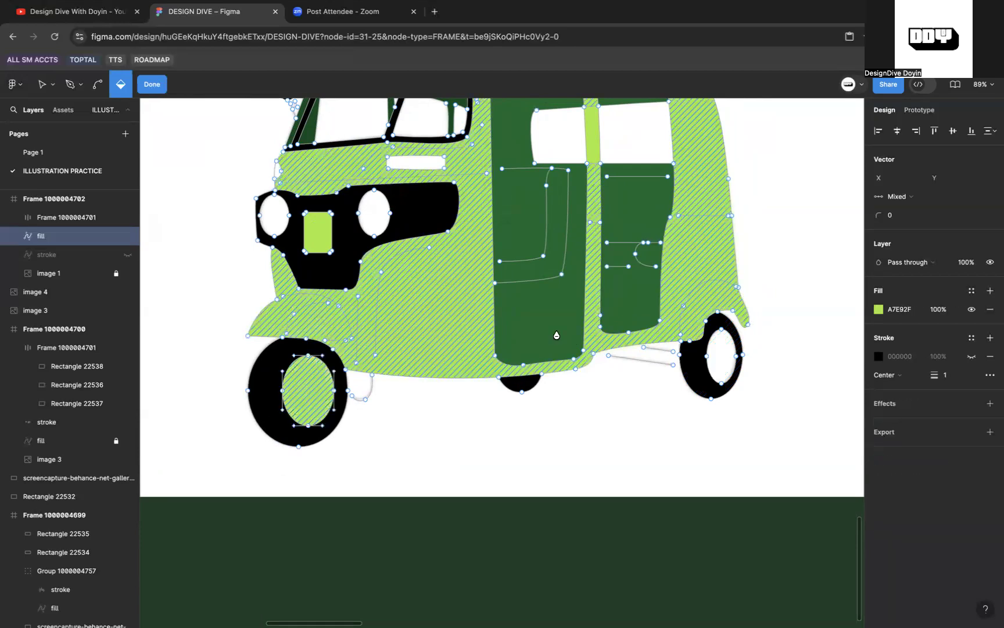
{"action": "left_click", "coordinate": [899, 309]}
{"action": "type", "text": "white"}
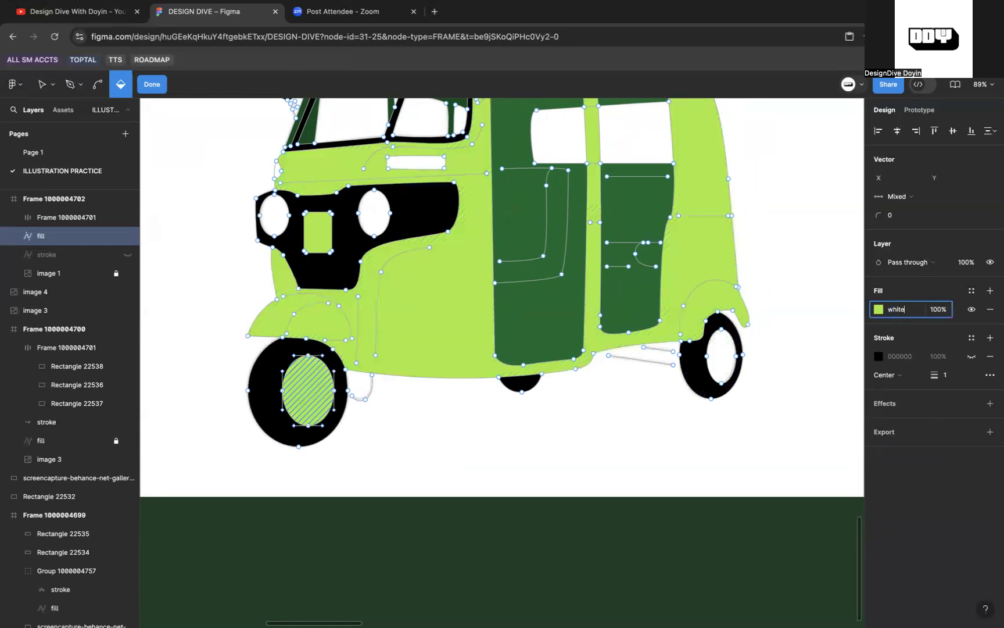
{"action": "key", "text": "Return"}
{"action": "scroll", "coordinate": [668, 351], "scroll_direction": "down", "scroll_amount": 3}
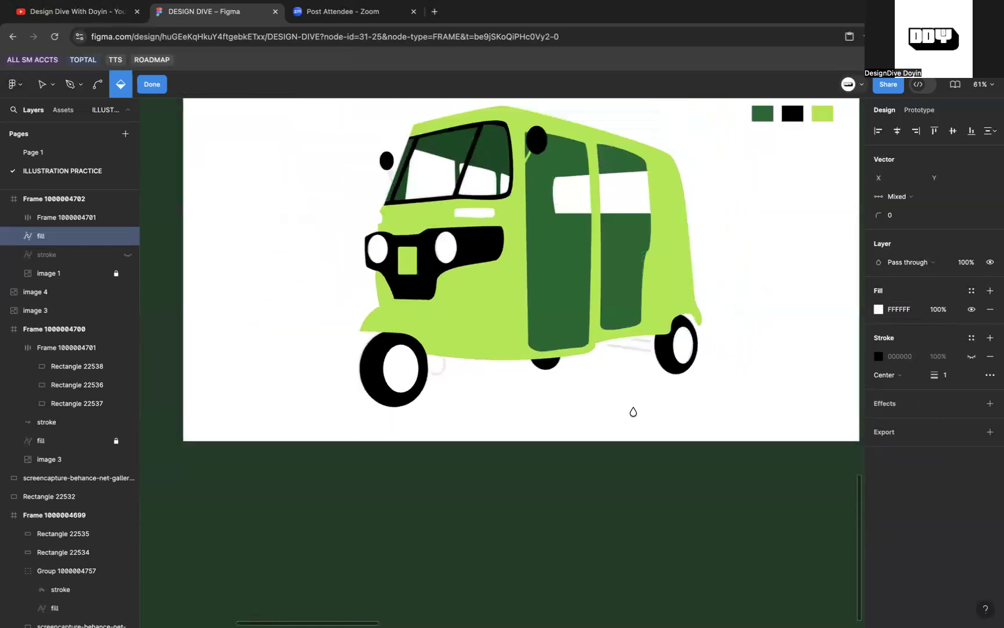
{"action": "scroll", "coordinate": [622, 419], "scroll_direction": "up", "scroll_amount": 1}
{"action": "key", "text": "v"}
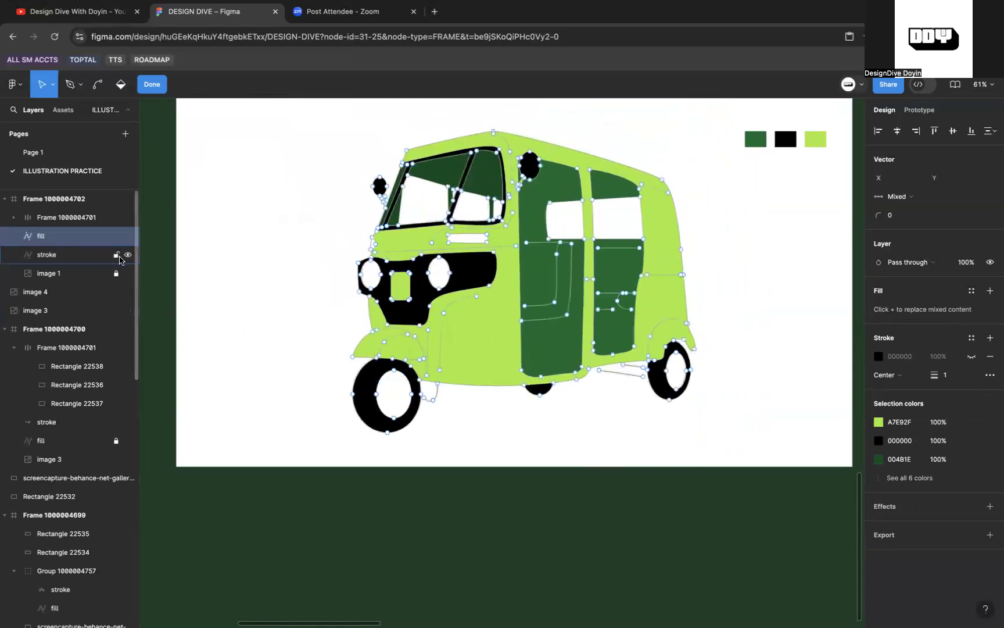
{"action": "left_click", "coordinate": [81, 258]}
{"action": "left_click_drag", "start_coordinate": [76, 253], "coordinate": [76, 233]}
{"action": "left_click", "coordinate": [239, 300]}
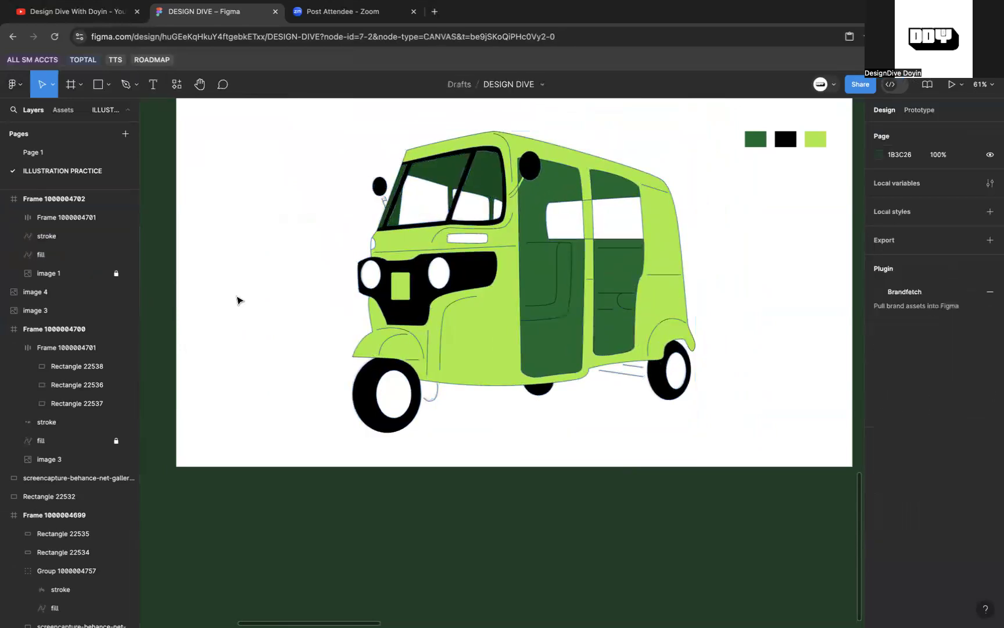
Step: Set the stroke vector's line weight to 2.5 and lock the fill layer beneath it
{"action": "left_click", "coordinate": [530, 289]}
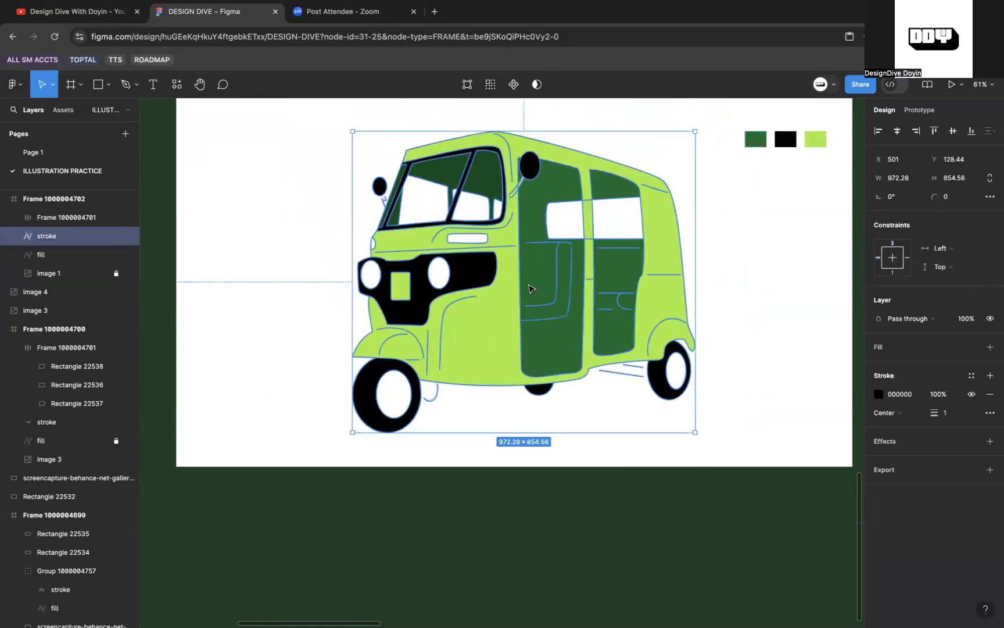
{"action": "scroll", "coordinate": [530, 289], "scroll_direction": "down", "scroll_amount": 3}
{"action": "scroll", "coordinate": [528, 288], "scroll_direction": "left", "scroll_amount": 7}
{"action": "scroll", "coordinate": [585, 292], "scroll_direction": "up", "scroll_amount": 10}
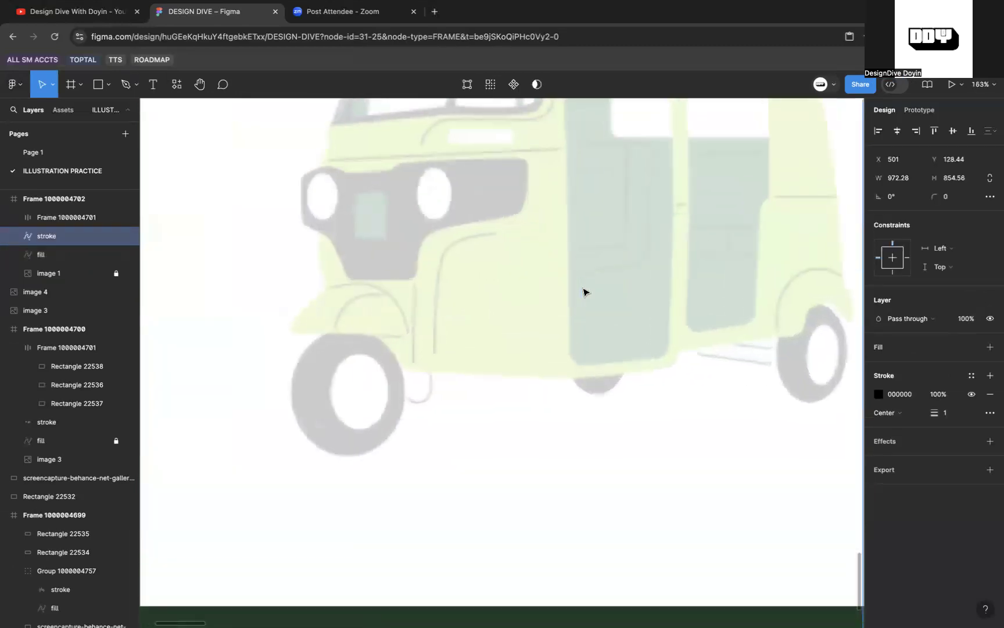
{"action": "scroll", "coordinate": [585, 292], "scroll_direction": "down", "scroll_amount": 6}
{"action": "scroll", "coordinate": [585, 292], "scroll_direction": "right", "scroll_amount": 10}
{"action": "left_click_drag", "start_coordinate": [933, 414], "coordinate": [937, 413]}
{"action": "key", "text": "ctrl+super+f"}
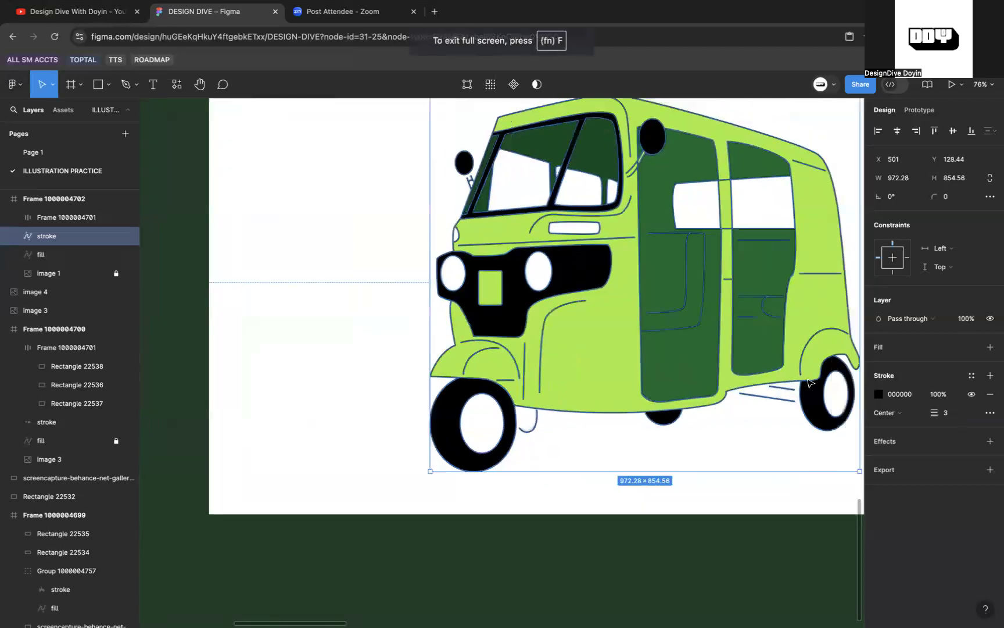
{"action": "left_click_drag", "start_coordinate": [935, 414], "coordinate": [936, 414]}
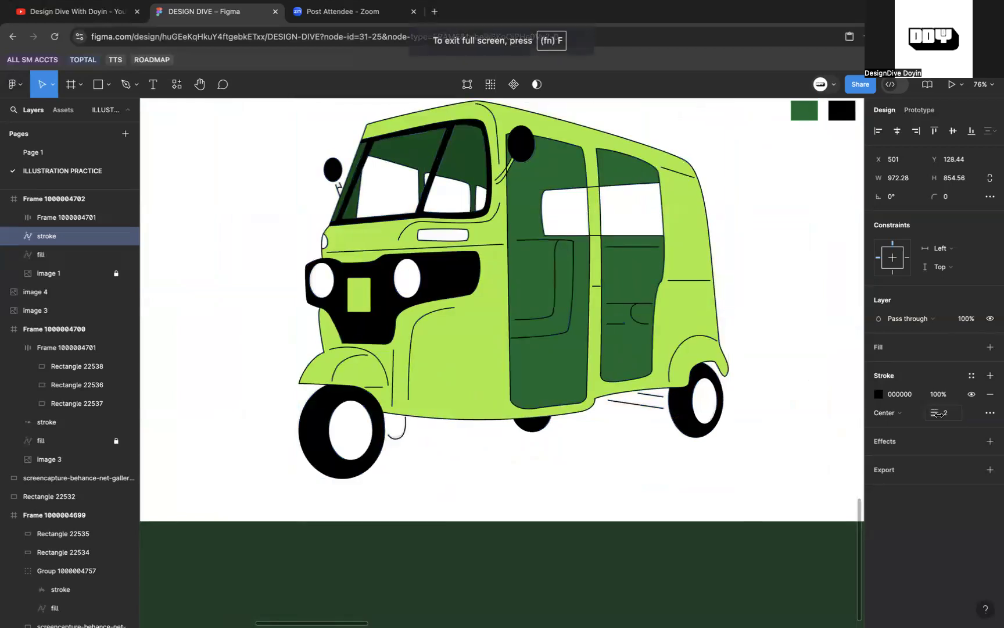
{"action": "left_click", "coordinate": [949, 417]}
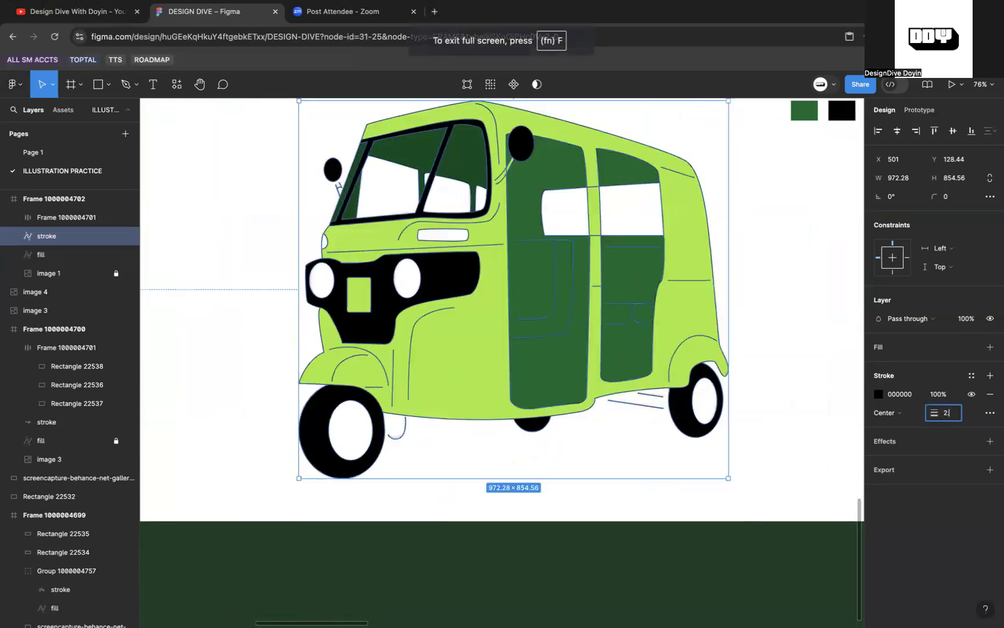
{"action": "left_click", "coordinate": [546, 535]}
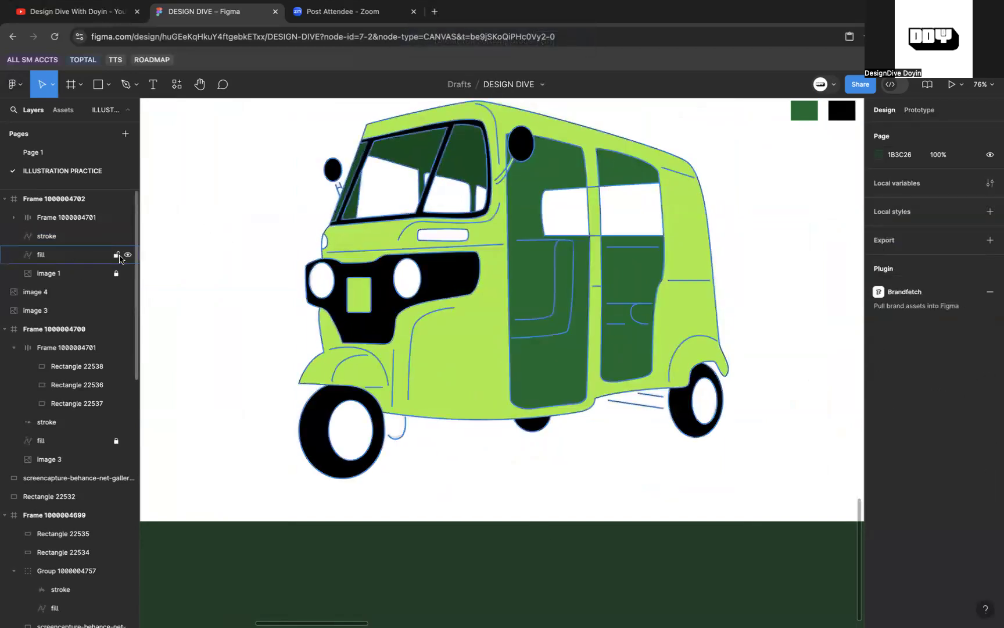
{"action": "left_click", "coordinate": [115, 256]}
Step: Compare the outlined rickshaw with the faded reference image to see which parts carry no outline
{"action": "scroll", "coordinate": [400, 289], "scroll_direction": "left", "scroll_amount": 2}
{"action": "scroll", "coordinate": [399, 290], "scroll_direction": "up", "scroll_amount": 3}
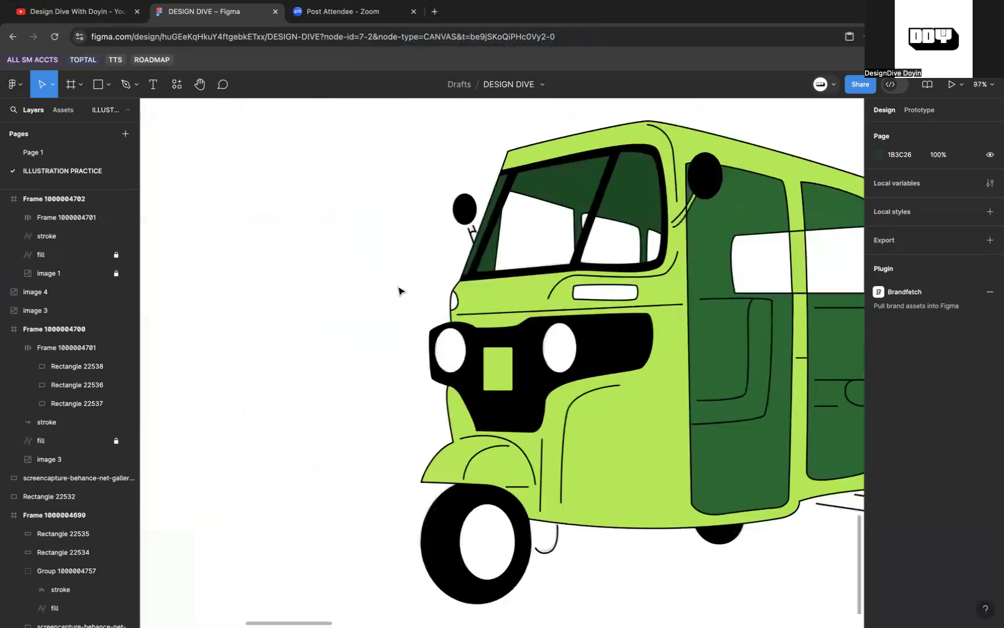
{"action": "scroll", "coordinate": [399, 289], "scroll_direction": "down", "scroll_amount": 5}
{"action": "scroll", "coordinate": [451, 264], "scroll_direction": "down", "scroll_amount": 2}
{"action": "scroll", "coordinate": [451, 264], "scroll_direction": "up", "scroll_amount": 6}
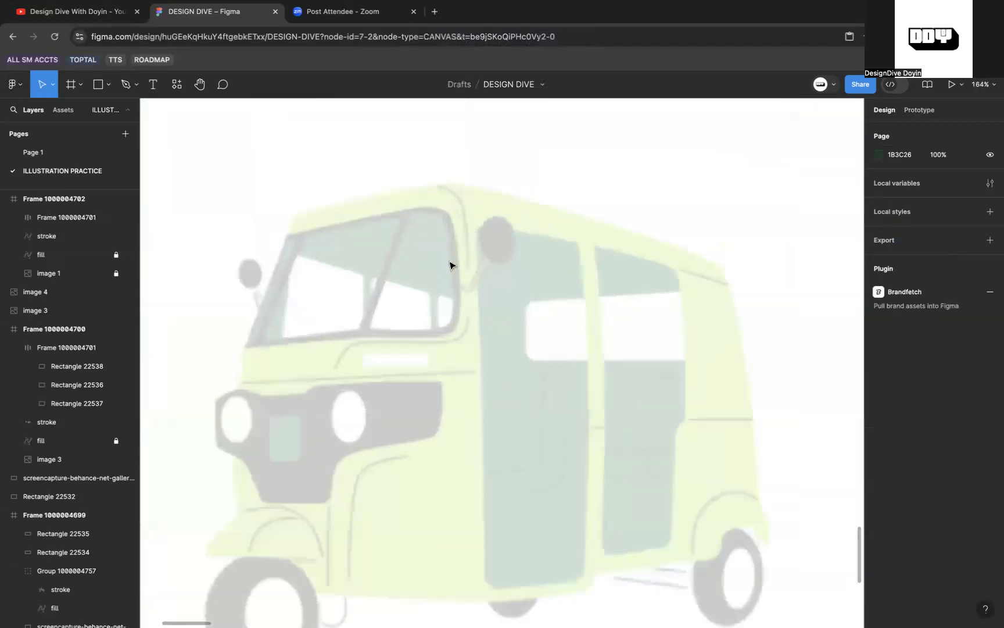
{"action": "scroll", "coordinate": [518, 325], "scroll_direction": "down", "scroll_amount": 2}
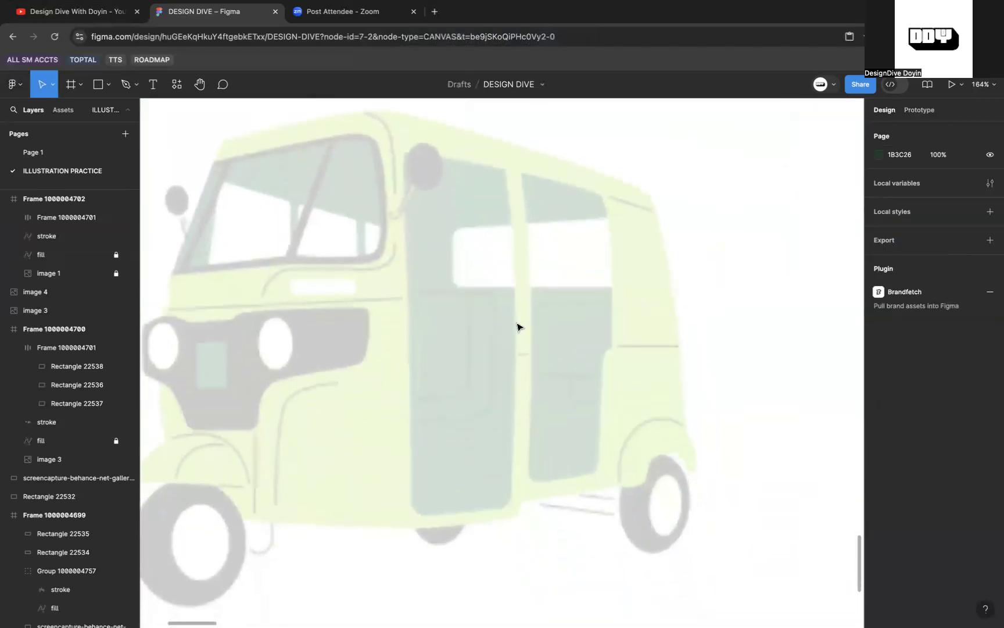
{"action": "scroll", "coordinate": [518, 328], "scroll_direction": "left", "scroll_amount": 3}
{"action": "scroll", "coordinate": [518, 327], "scroll_direction": "up", "scroll_amount": 2}
{"action": "scroll", "coordinate": [459, 319], "scroll_direction": "down", "scroll_amount": 5}
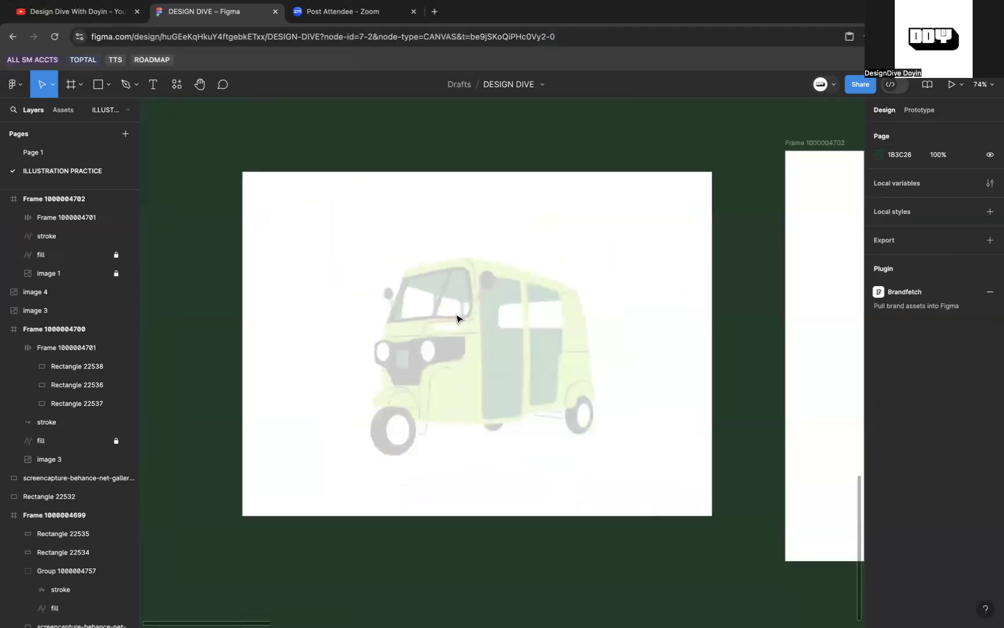
{"action": "scroll", "coordinate": [457, 319], "scroll_direction": "up", "scroll_amount": 2}
{"action": "scroll", "coordinate": [634, 293], "scroll_direction": "up", "scroll_amount": 5}
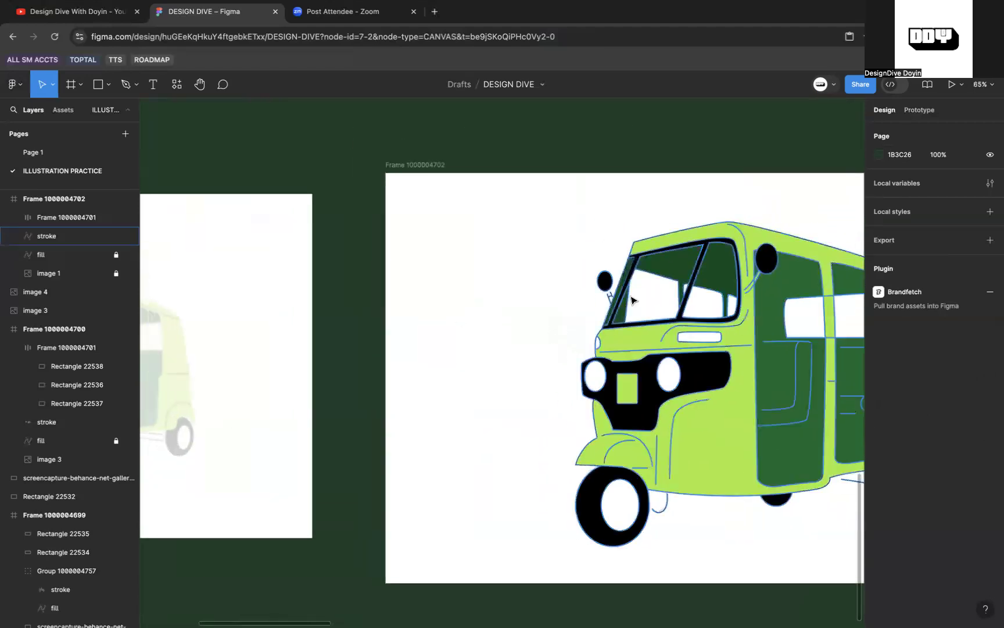
{"action": "scroll", "coordinate": [573, 293], "scroll_direction": "down", "scroll_amount": 5}
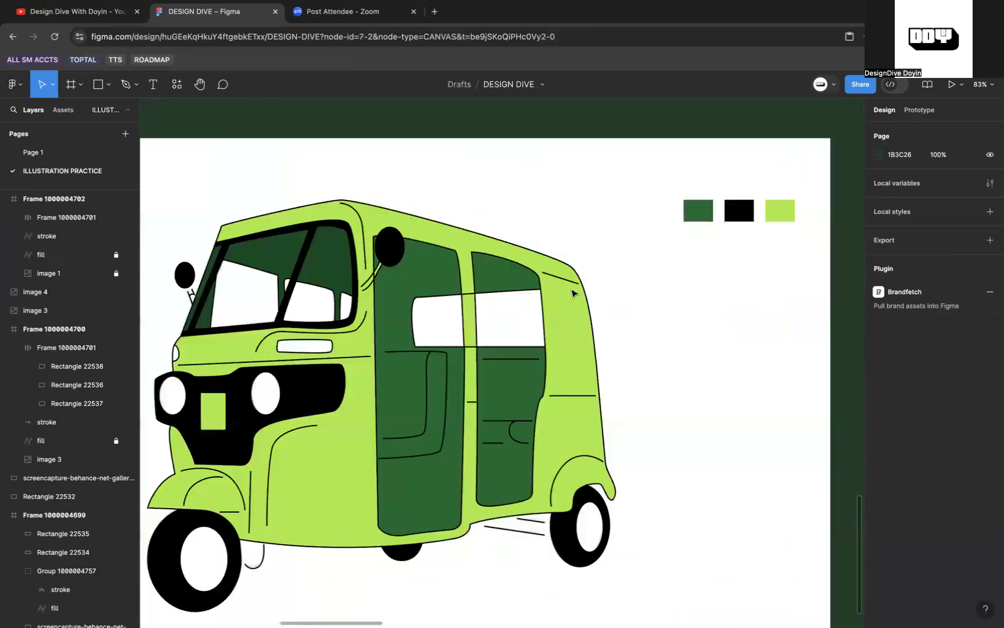
Step: Delete the stroke outlines around the front wheel's tyre and hub
{"action": "scroll", "coordinate": [550, 408], "scroll_direction": "up", "scroll_amount": 4}
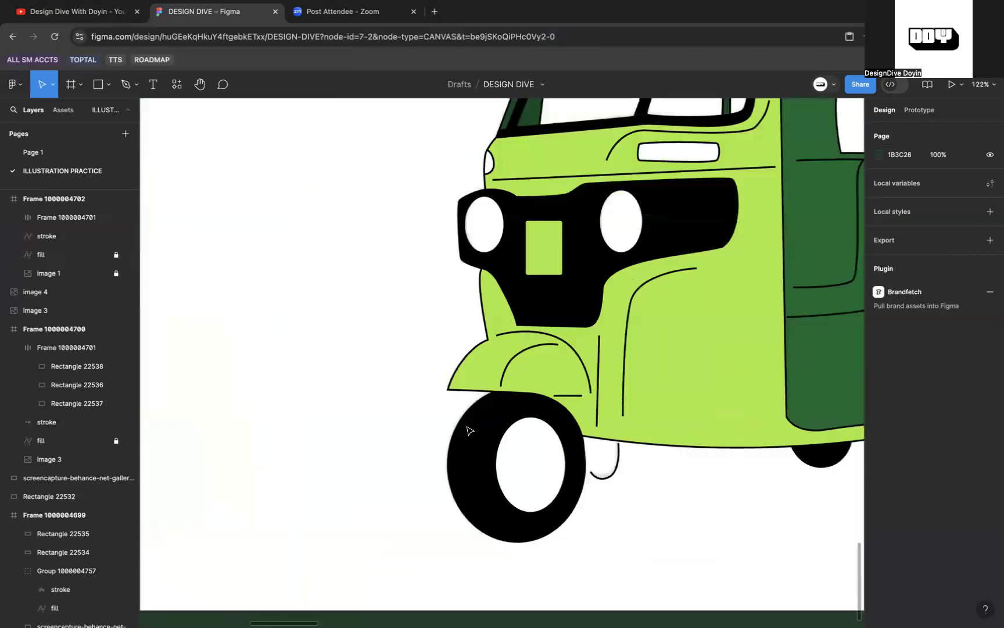
{"action": "left_click_drag", "start_coordinate": [425, 418], "coordinate": [532, 511]}
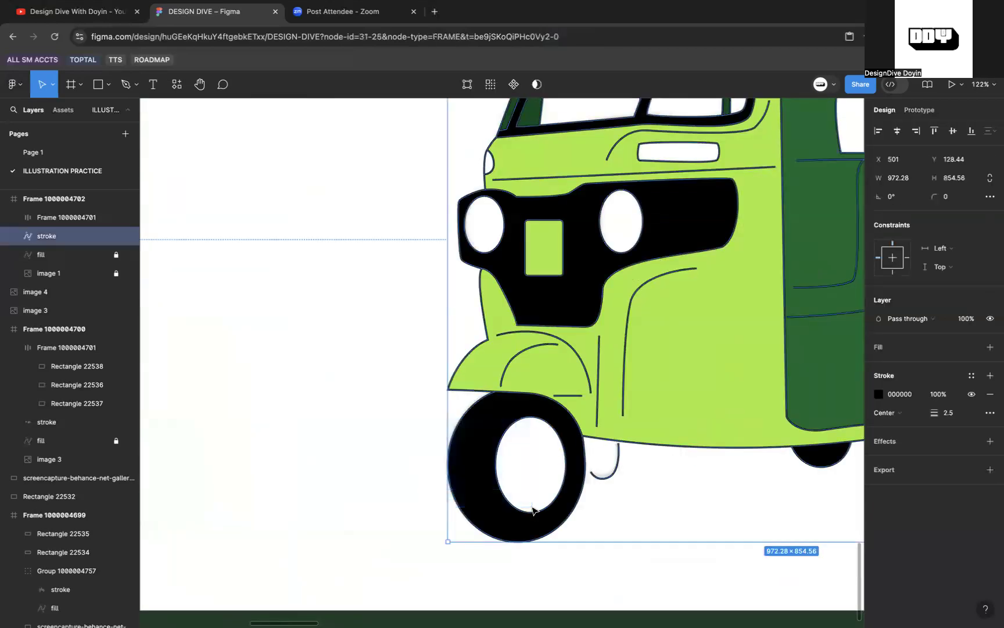
{"action": "double_click", "coordinate": [532, 511]}
{"action": "left_click_drag", "start_coordinate": [431, 443], "coordinate": [537, 550]}
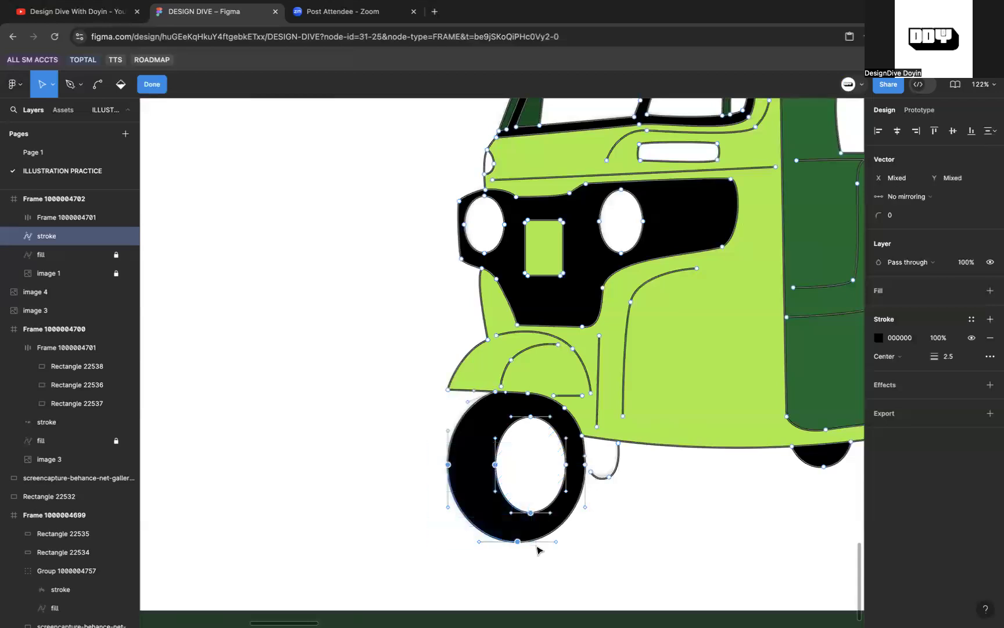
{"action": "left_click", "coordinate": [537, 550]}
{"action": "scroll", "coordinate": [532, 418], "scroll_direction": "up", "scroll_amount": 3}
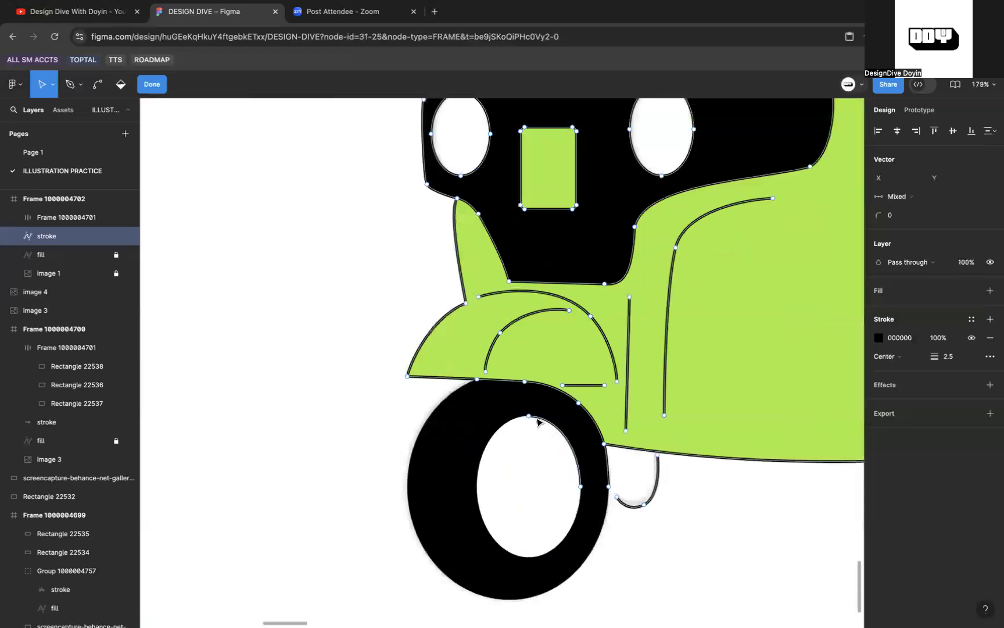
{"action": "left_click", "coordinate": [530, 416]}
{"action": "key", "text": "Delete"}
Step: Check the reference image and delete the stroke outline at the cab's front upper corner, along the roof edge and windshield glass
{"action": "scroll", "coordinate": [504, 427], "scroll_direction": "left", "scroll_amount": 10}
{"action": "scroll", "coordinate": [504, 427], "scroll_direction": "down", "scroll_amount": 6}
{"action": "scroll", "coordinate": [504, 427], "scroll_direction": "left", "scroll_amount": 2}
{"action": "scroll", "coordinate": [464, 383], "scroll_direction": "up", "scroll_amount": 6}
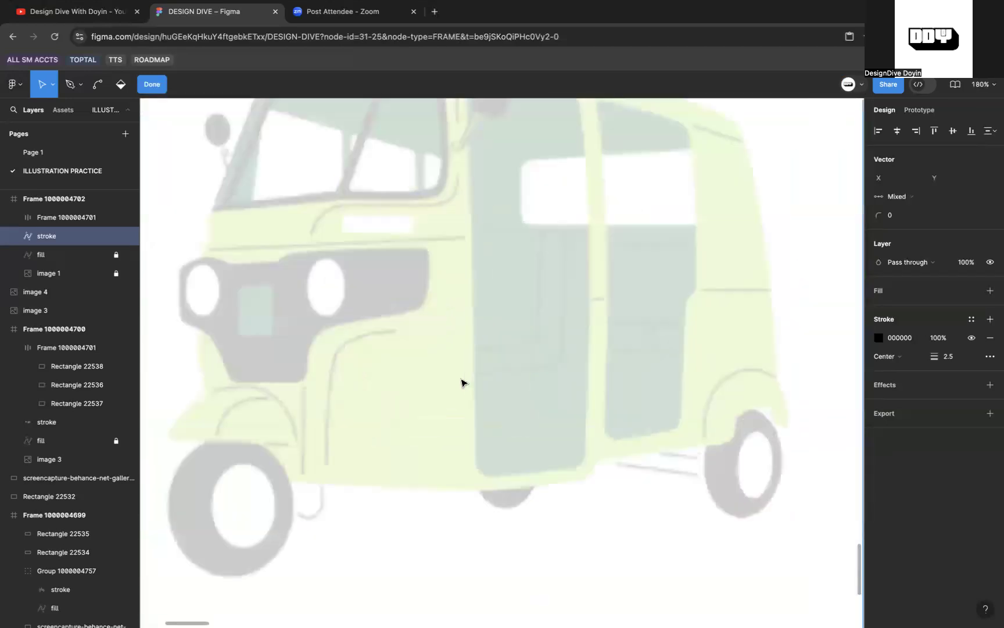
{"action": "scroll", "coordinate": [466, 426], "scroll_direction": "up", "scroll_amount": 5}
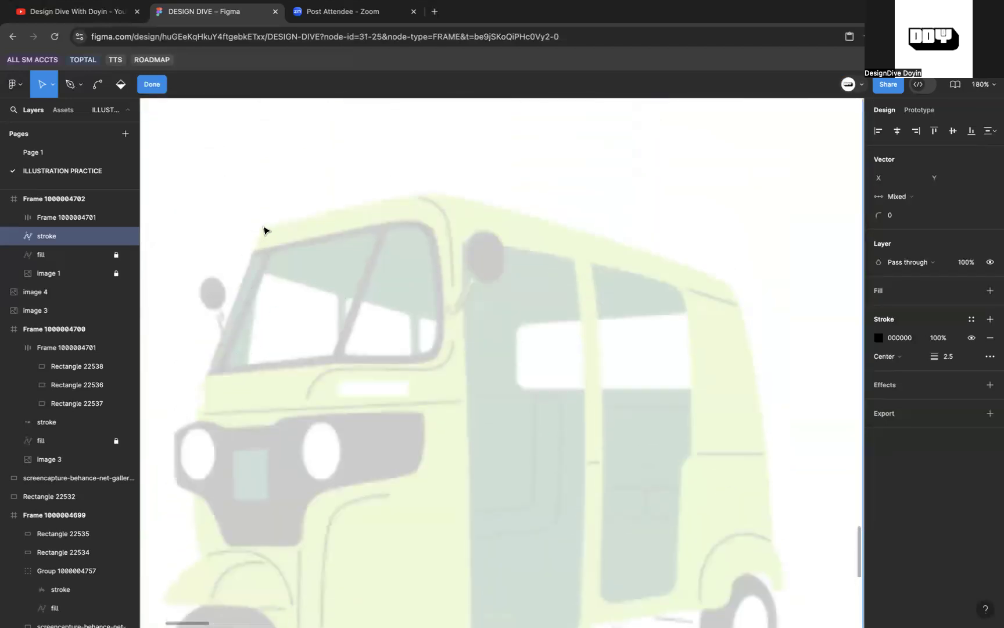
{"action": "scroll", "coordinate": [446, 217], "scroll_direction": "right", "scroll_amount": 7}
{"action": "scroll", "coordinate": [446, 214], "scroll_direction": "down", "scroll_amount": 5}
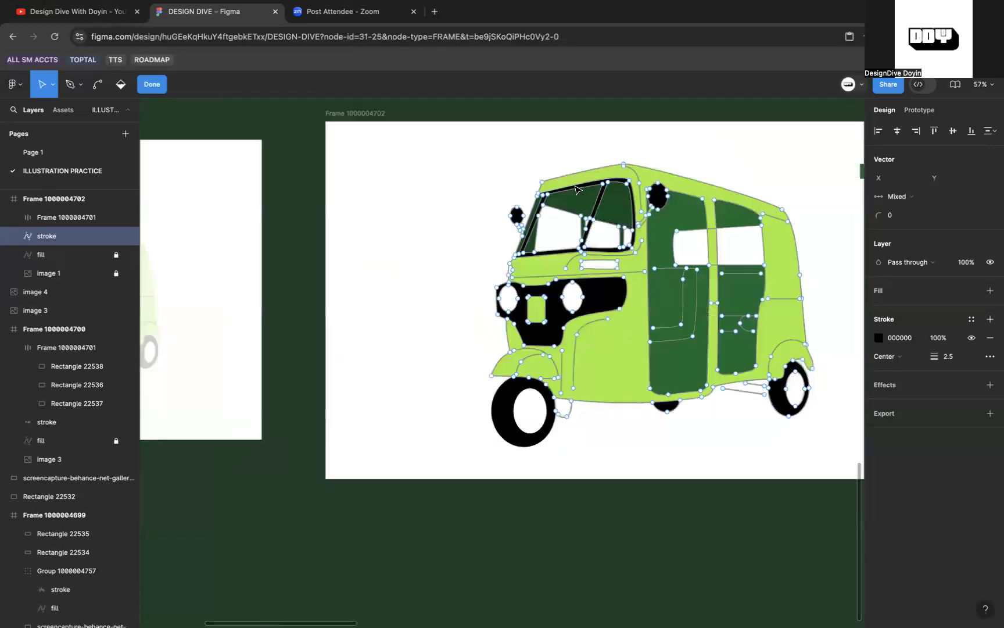
{"action": "scroll", "coordinate": [592, 181], "scroll_direction": "up", "scroll_amount": 6}
{"action": "mouse_move", "coordinate": [465, 161]}
{"action": "left_mouse_down"}
{"action": "mouse_move", "coordinate": [527, 193]}
{"action": "mouse_move", "coordinate": [528, 176]}
{"action": "mouse_move", "coordinate": [526, 222]}
{"action": "left_mouse_up"}
{"action": "key", "text": "Delete"}
{"action": "key", "text": "Delete"}
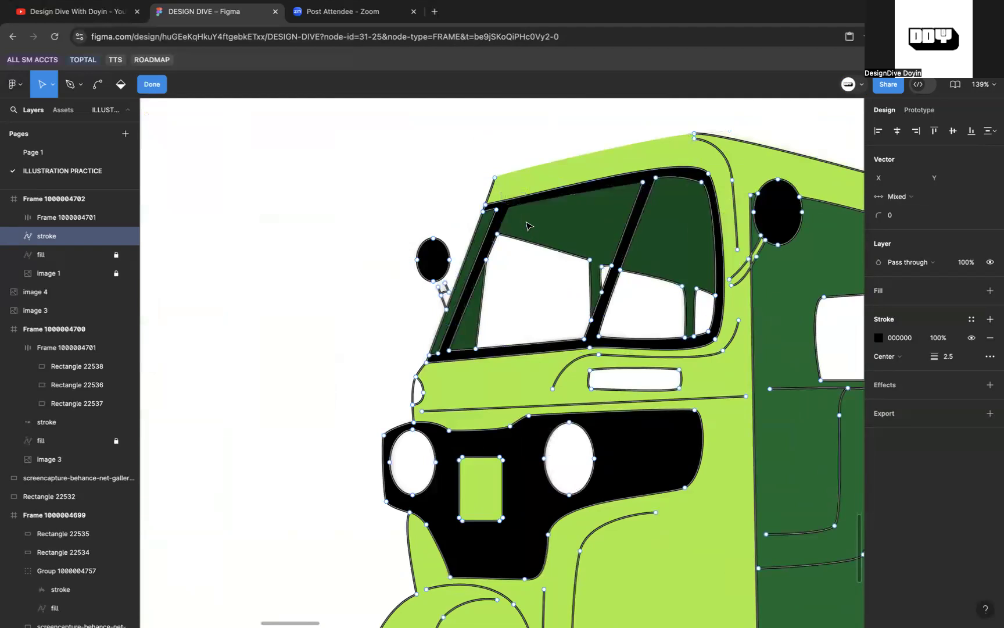
Step: Check the reference image and delete the stroke outline around the far-side mirror's head, keeping its arm
{"action": "scroll", "coordinate": [526, 222], "scroll_direction": "left", "scroll_amount": 12}
{"action": "scroll", "coordinate": [526, 226], "scroll_direction": "left", "scroll_amount": 5}
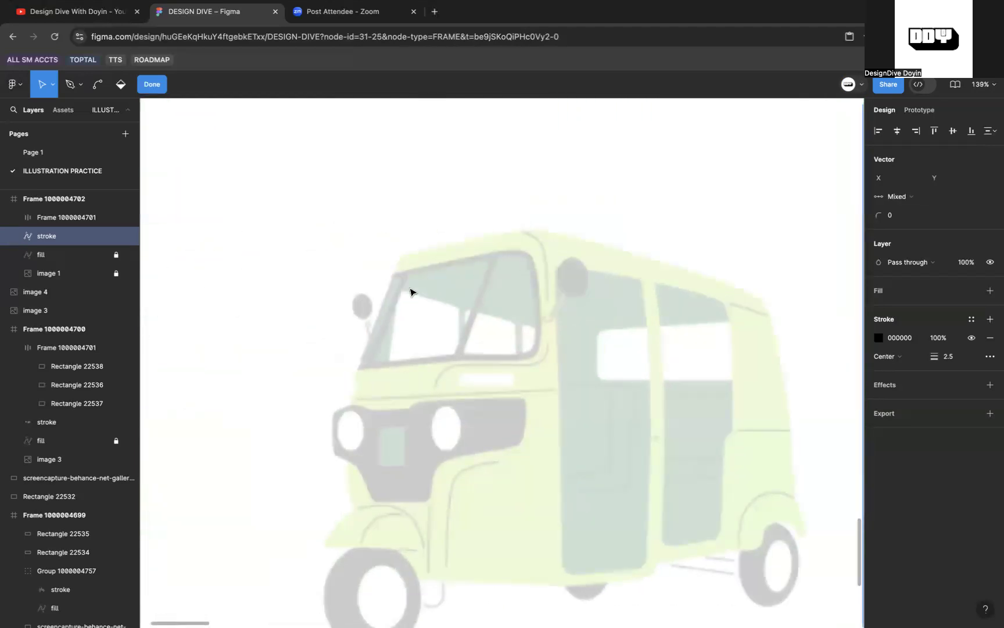
{"action": "scroll", "coordinate": [429, 292], "scroll_direction": "right", "scroll_amount": 10}
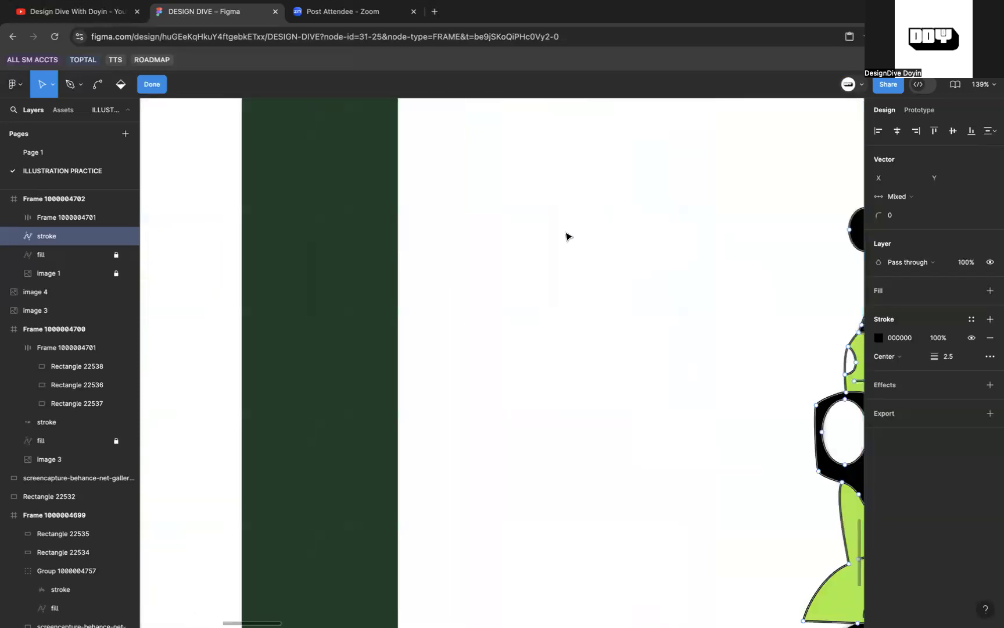
{"action": "scroll", "coordinate": [521, 255], "scroll_direction": "up", "scroll_amount": 5}
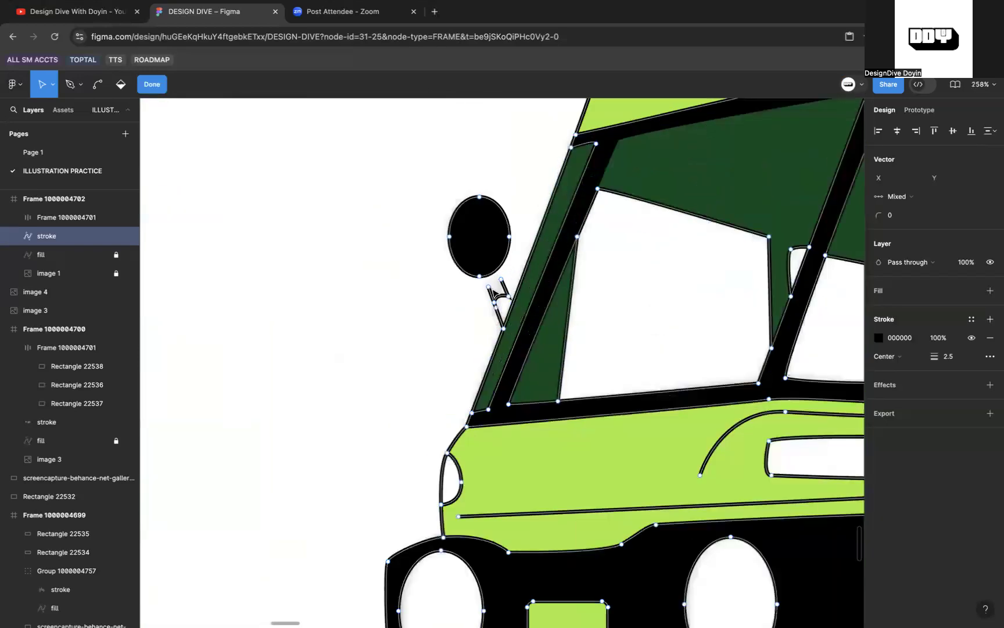
{"action": "left_click_drag", "start_coordinate": [420, 164], "coordinate": [500, 298]}
{"action": "key", "text": "Delete"}
{"action": "key", "text": "ctrl+z"}
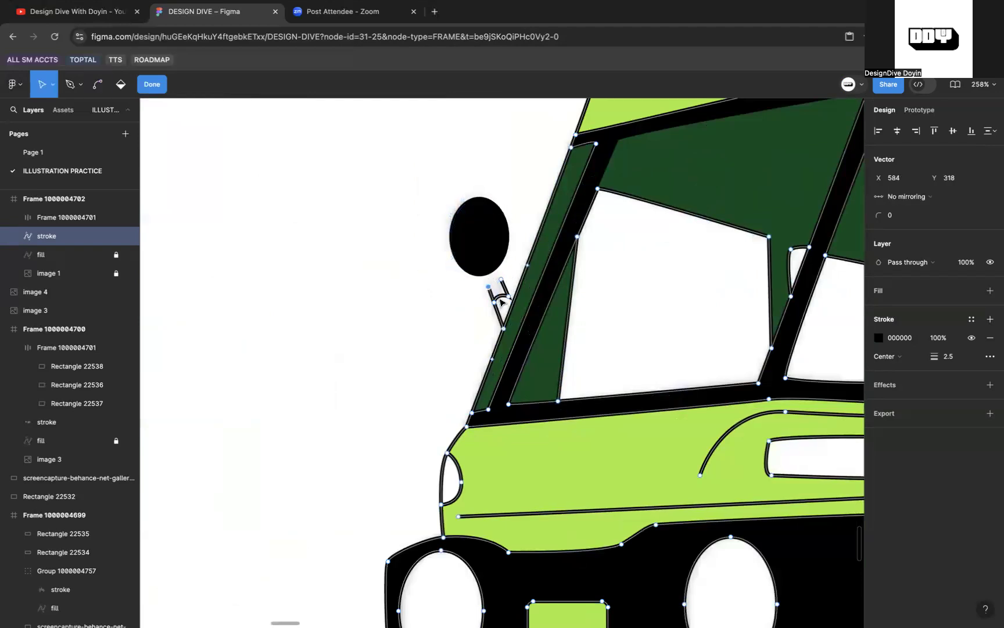
Step: Give the upper end point of the far-side mirror's arm a Round cap
{"action": "left_click", "coordinate": [990, 357]}
{"action": "left_click", "coordinate": [841, 413]}
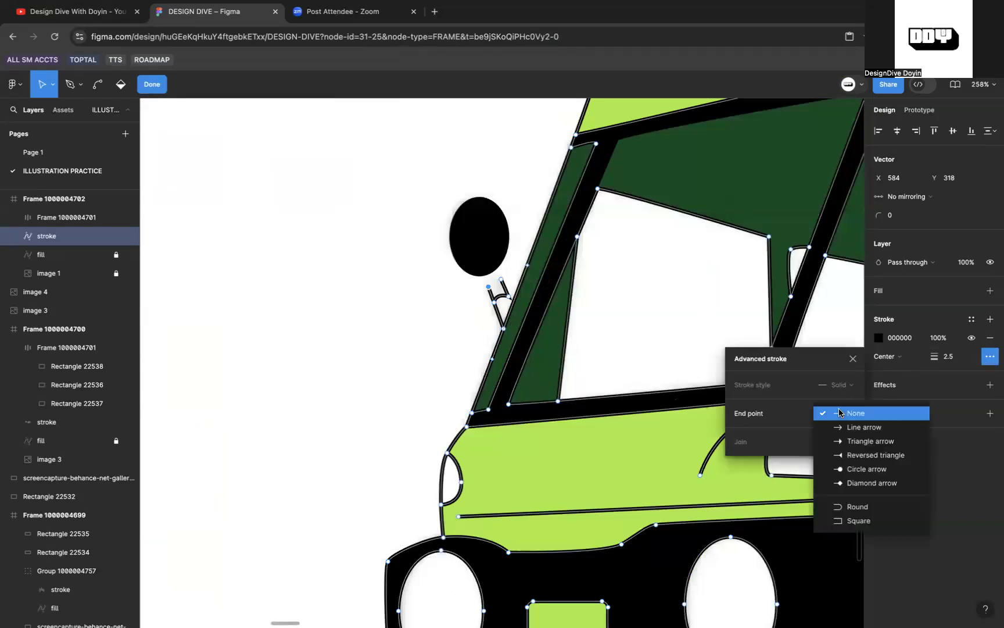
{"action": "left_click", "coordinate": [852, 507]}
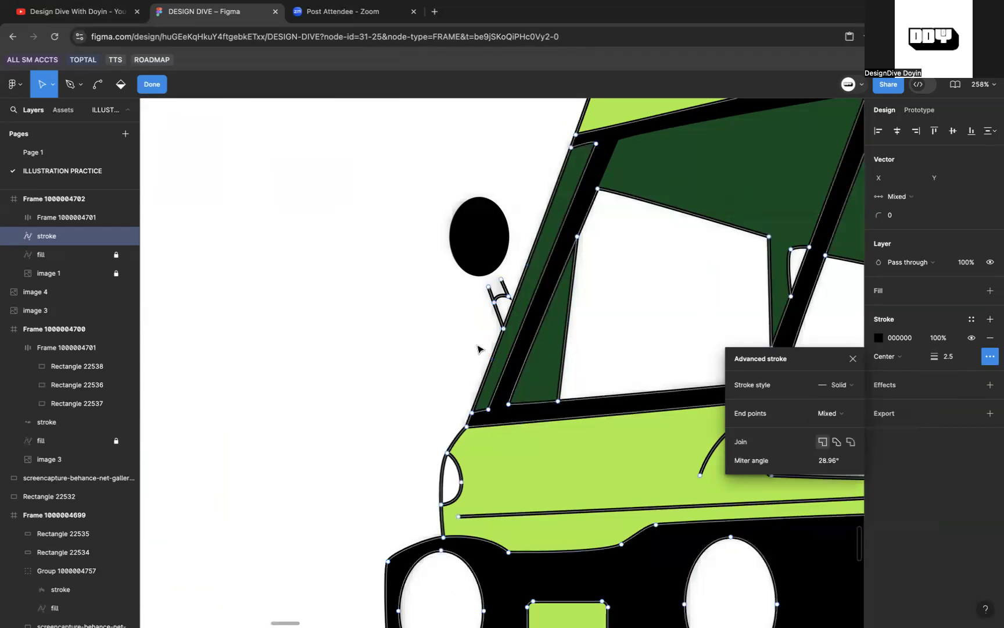
{"action": "scroll", "coordinate": [503, 347], "scroll_direction": "up", "scroll_amount": 3}
{"action": "scroll", "coordinate": [507, 345], "scroll_direction": "up", "scroll_amount": 5}
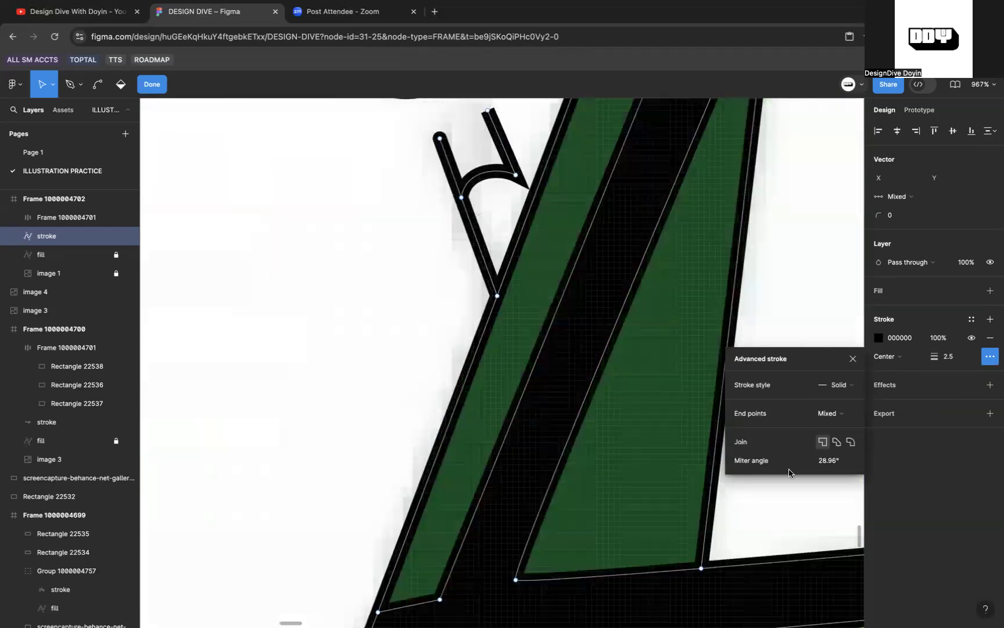
Step: Give all the stroke end points a Round cap and the corner of the far-side mirror arm's bracket a Round join
{"action": "left_click", "coordinate": [841, 417]}
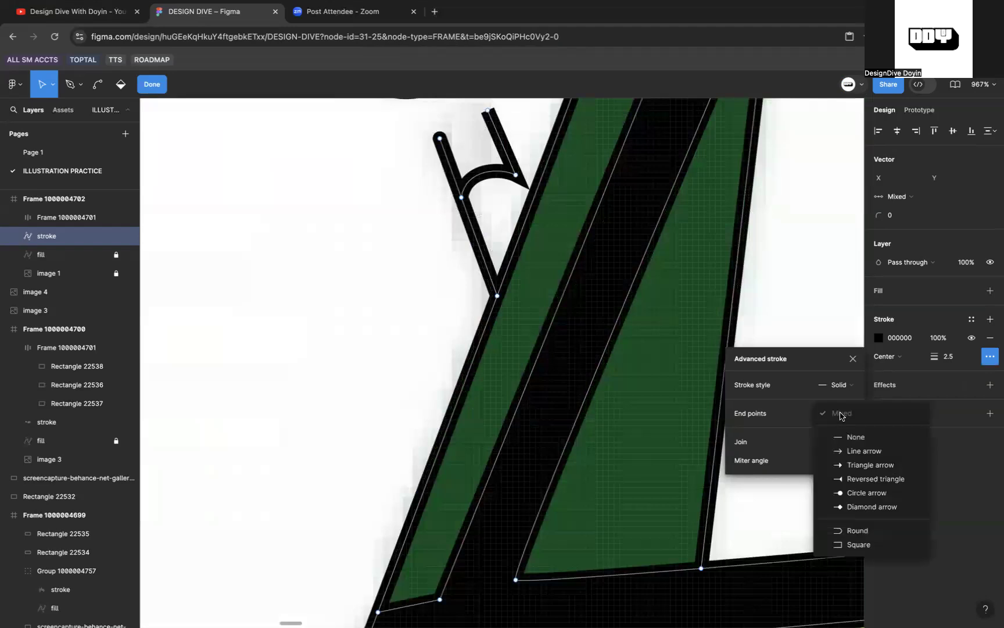
{"action": "left_click", "coordinate": [853, 530]}
{"action": "scroll", "coordinate": [540, 184], "scroll_direction": "up", "scroll_amount": 4}
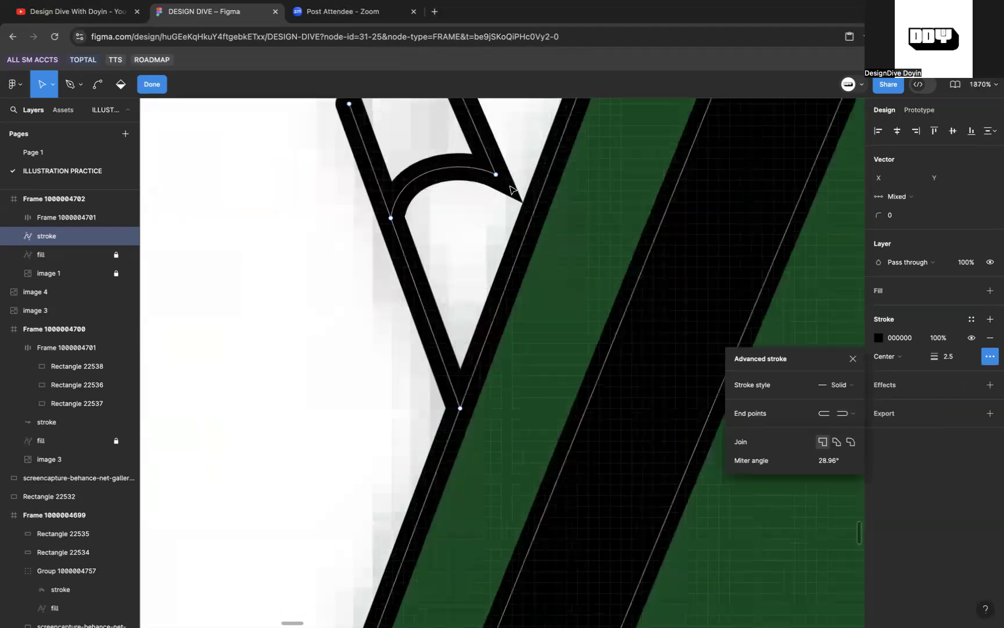
{"action": "left_click", "coordinate": [496, 175]}
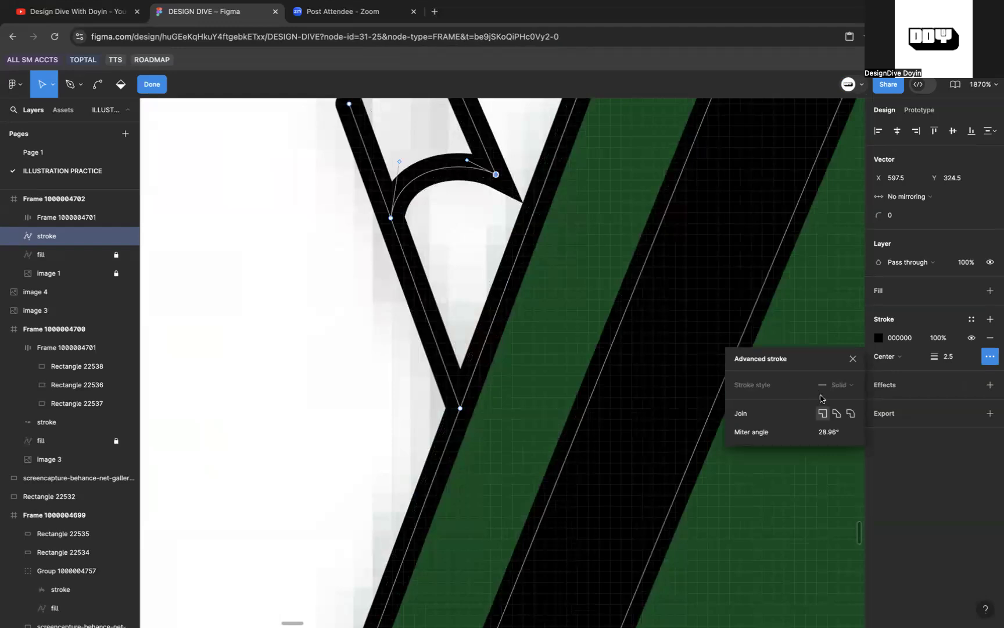
{"action": "left_click", "coordinate": [852, 413]}
{"action": "scroll", "coordinate": [582, 309], "scroll_direction": "down", "scroll_amount": 10}
{"action": "key", "text": "Escape"}
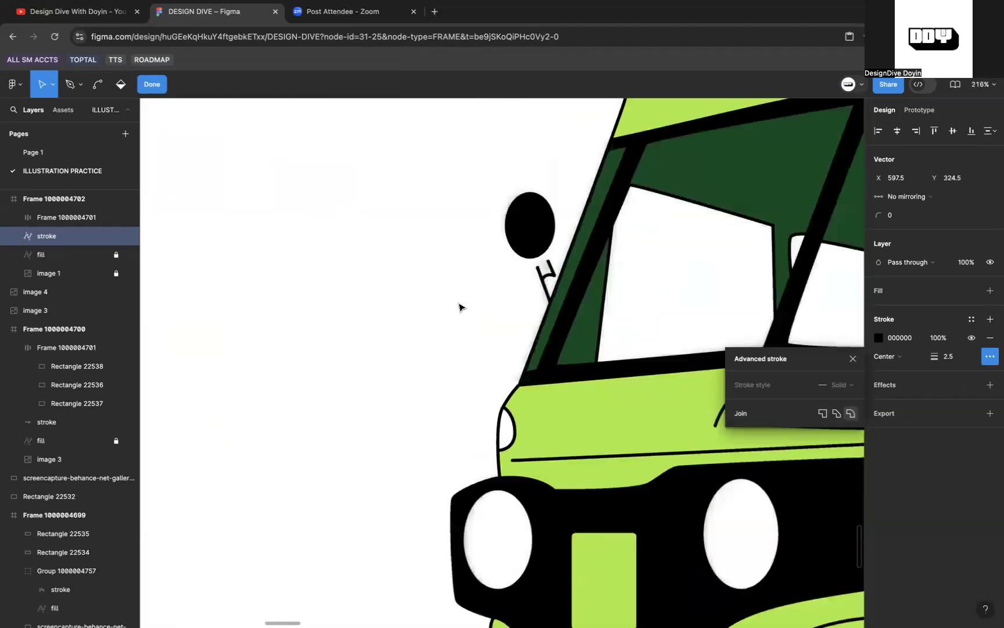
Step: Check the reference image, reopen the stroke layer's points and delete the outline along the side roof edge from the roof's front peak
{"action": "scroll", "coordinate": [457, 337], "scroll_direction": "down", "scroll_amount": 8}
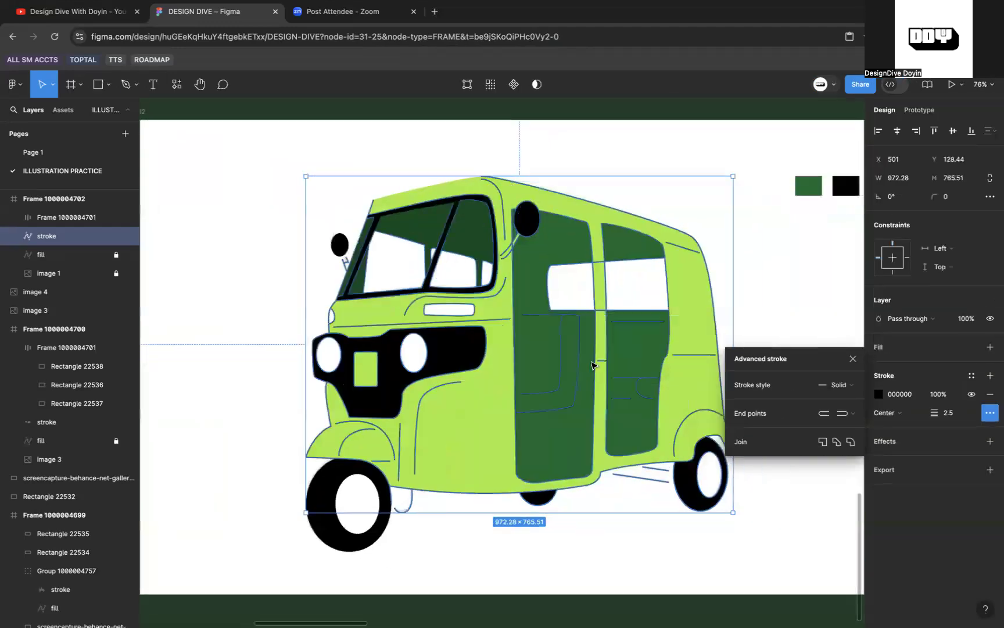
{"action": "scroll", "coordinate": [432, 217], "scroll_direction": "left", "scroll_amount": 10}
{"action": "scroll", "coordinate": [350, 238], "scroll_direction": "up", "scroll_amount": 5}
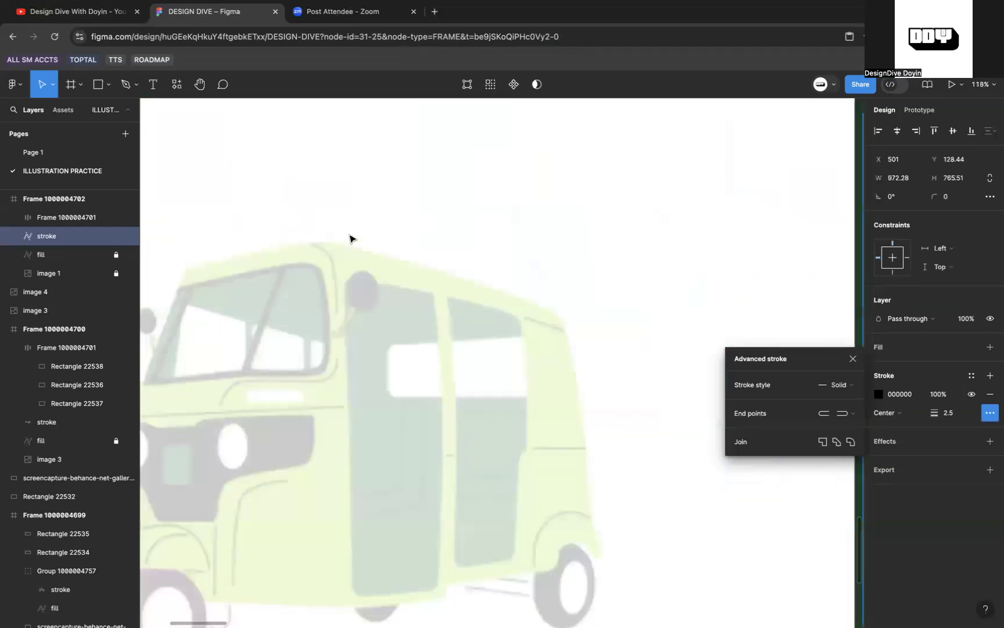
{"action": "scroll", "coordinate": [525, 302], "scroll_direction": "right", "scroll_amount": 10}
{"action": "scroll", "coordinate": [524, 303], "scroll_direction": "down", "scroll_amount": 5}
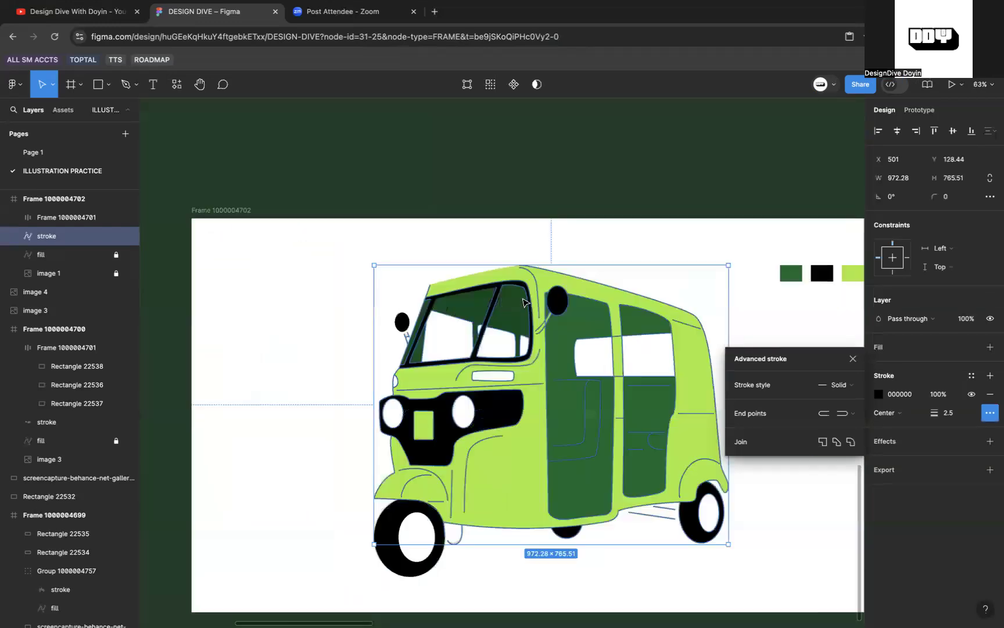
{"action": "scroll", "coordinate": [525, 303], "scroll_direction": "right", "scroll_amount": 4}
{"action": "scroll", "coordinate": [525, 303], "scroll_direction": "up", "scroll_amount": 4}
{"action": "key", "text": "super+a"}
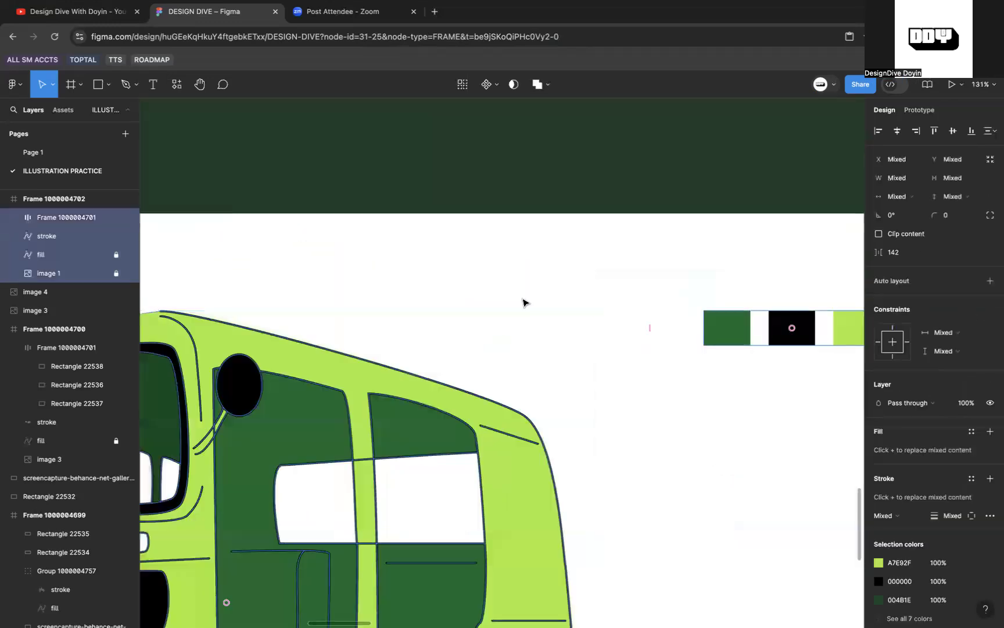
{"action": "left_click", "coordinate": [87, 241]}
{"action": "key", "text": "Return"}
{"action": "scroll", "coordinate": [379, 334], "scroll_direction": "down", "scroll_amount": 3}
{"action": "scroll", "coordinate": [532, 292], "scroll_direction": "up", "scroll_amount": 5}
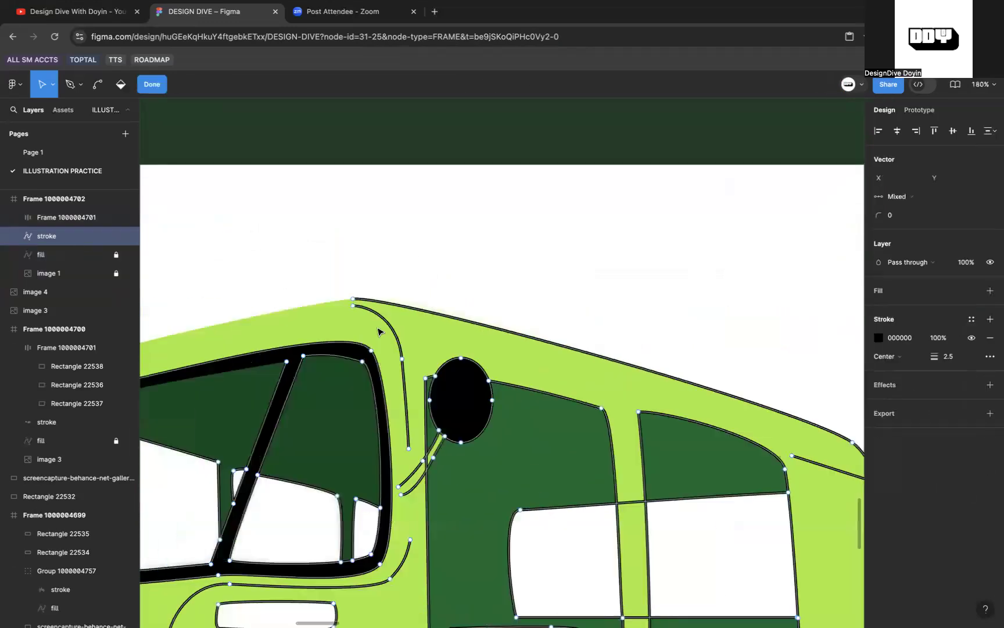
{"action": "left_click", "coordinate": [529, 290]}
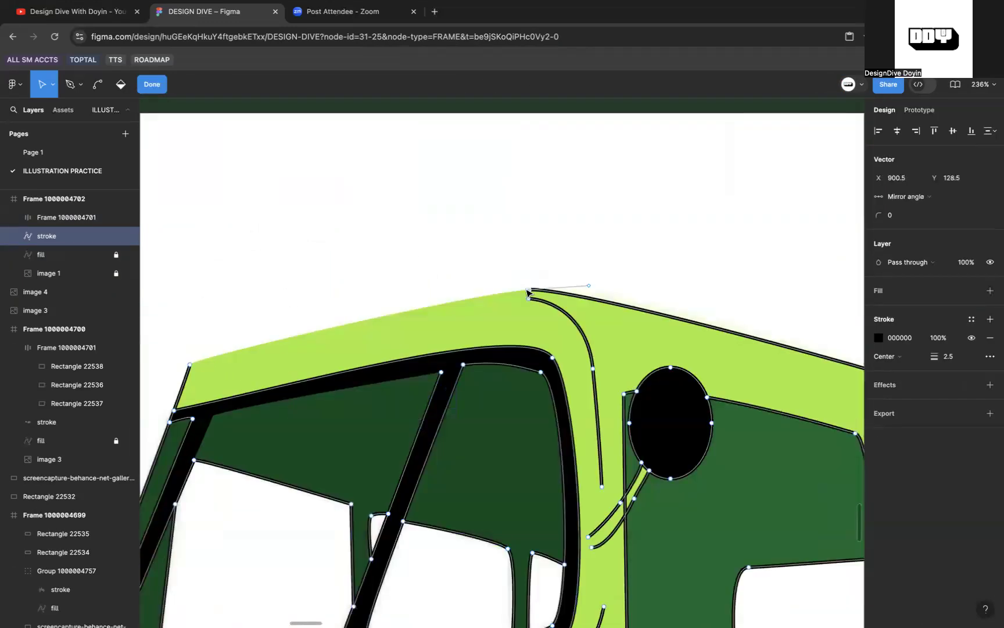
{"action": "key", "text": "super+a"}
{"action": "scroll", "coordinate": [529, 290], "scroll_direction": "down", "scroll_amount": 10}
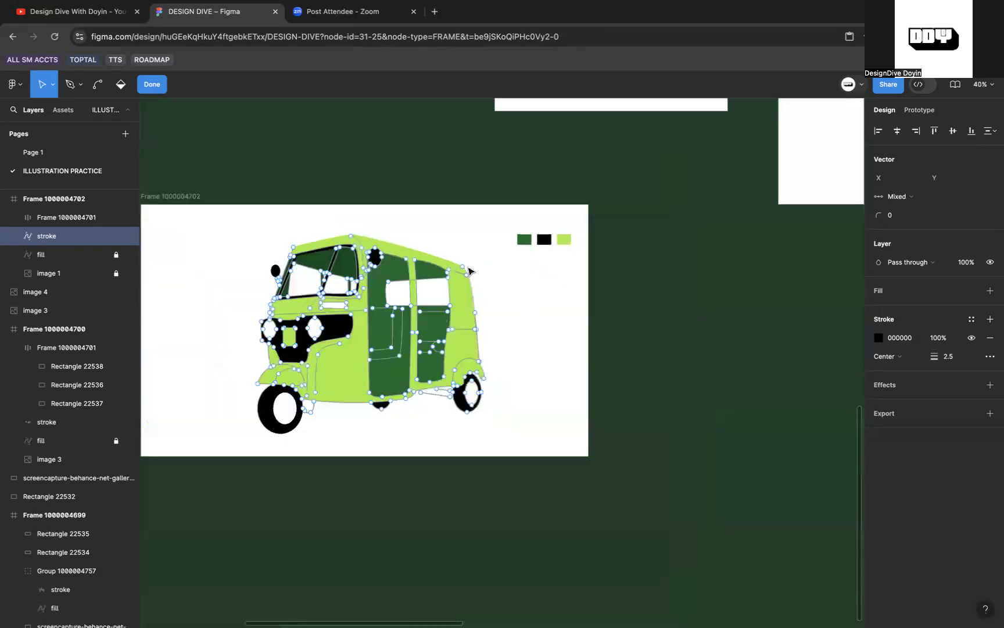
Step: Check the reference image and delete the stroke outline down the rear body edge, from the roof corner to the horizontal panel line
{"action": "scroll", "coordinate": [470, 272], "scroll_direction": "down", "scroll_amount": 2}
{"action": "scroll", "coordinate": [698, 302], "scroll_direction": "up", "scroll_amount": 10}
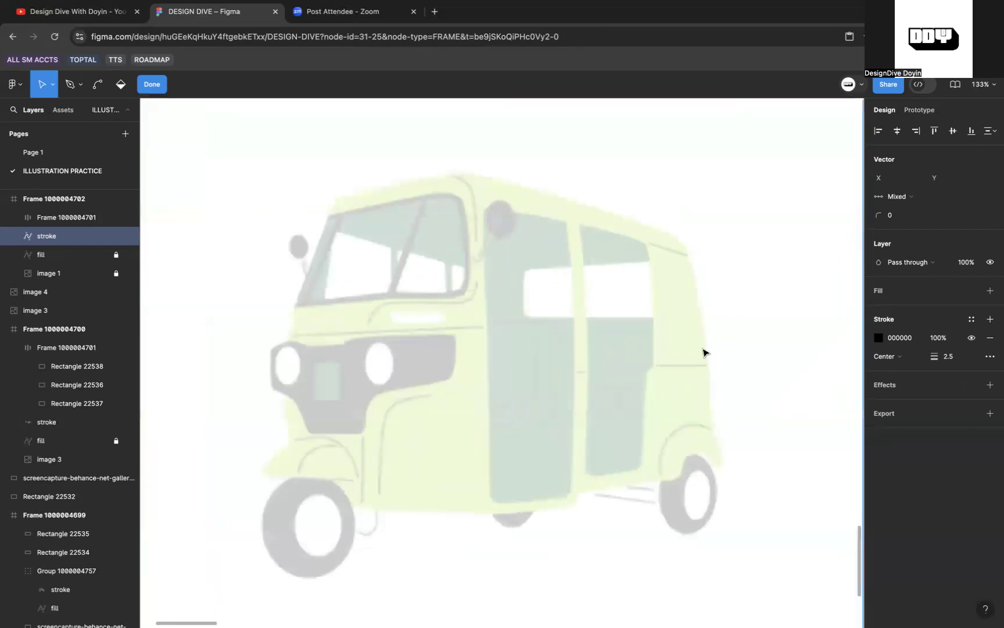
{"action": "scroll", "coordinate": [720, 476], "scroll_direction": "right", "scroll_amount": 10}
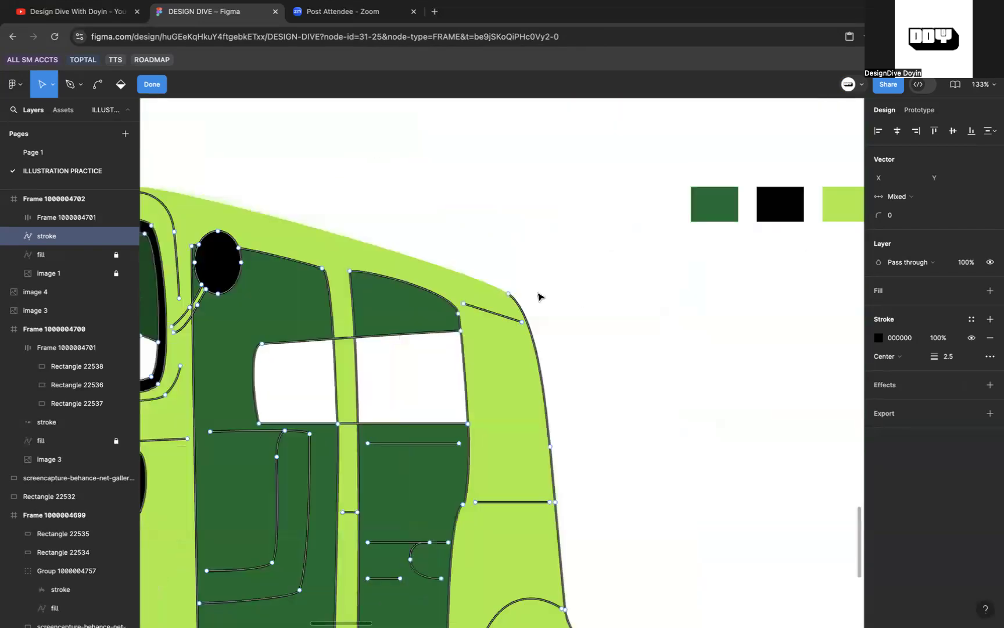
{"action": "left_click", "coordinate": [509, 294]}
{"action": "key", "text": "Delete"}
{"action": "left_click", "coordinate": [550, 448]}
{"action": "key", "text": "Delete"}
Step: Delete the remaining rear body edge outline below the panel line and along the outer side of the rear mudguard flap
{"action": "scroll", "coordinate": [581, 377], "scroll_direction": "down", "scroll_amount": 5}
{"action": "scroll", "coordinate": [617, 318], "scroll_direction": "up", "scroll_amount": 1}
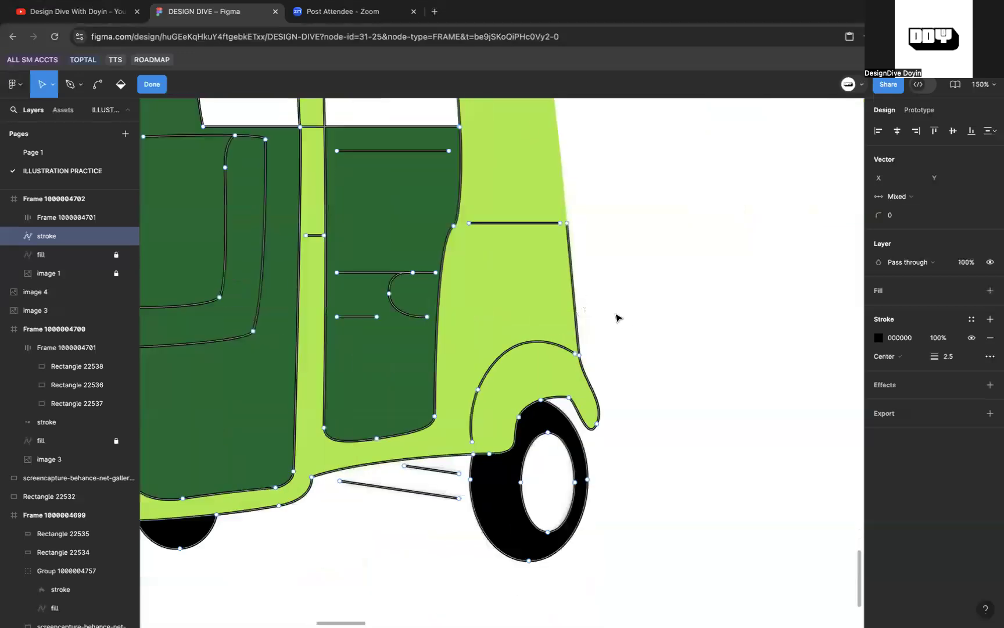
{"action": "scroll", "coordinate": [616, 318], "scroll_direction": "up", "scroll_amount": 3}
{"action": "left_click", "coordinate": [546, 190]}
{"action": "key", "text": "Delete"}
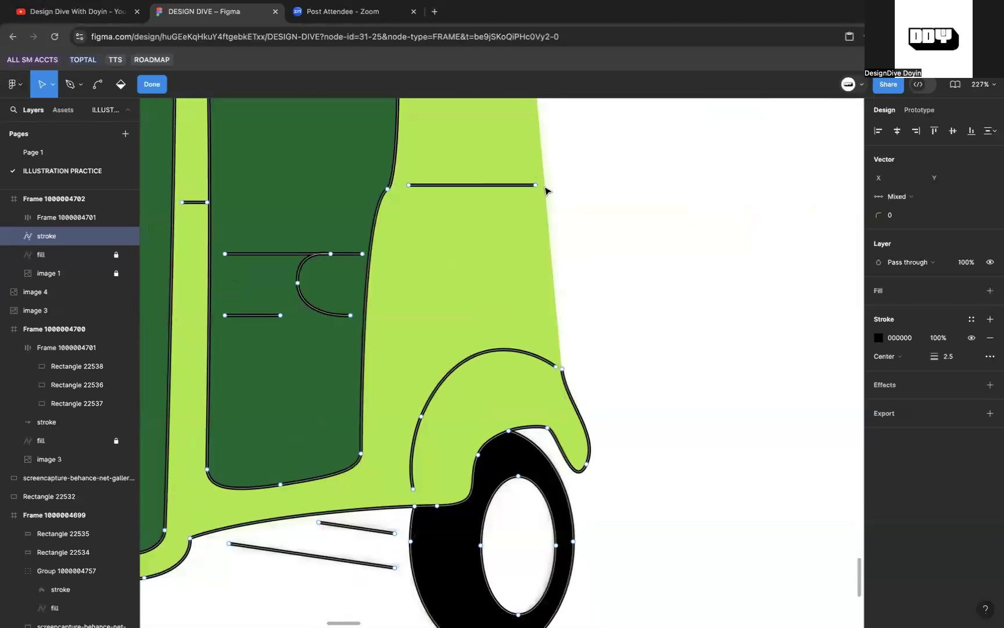
{"action": "left_click", "coordinate": [564, 372]}
{"action": "key", "text": "Delete"}
Step: Delete the stroke outlines around the rear wheel's tyre and hub
{"action": "scroll", "coordinate": [674, 378], "scroll_direction": "down", "scroll_amount": 5}
{"action": "scroll", "coordinate": [674, 378], "scroll_direction": "left", "scroll_amount": 3}
{"action": "scroll", "coordinate": [696, 401], "scroll_direction": "up", "scroll_amount": 3}
{"action": "scroll", "coordinate": [695, 401], "scroll_direction": "right", "scroll_amount": 3}
{"action": "left_click_drag", "start_coordinate": [695, 411], "coordinate": [532, 306]}
{"action": "key", "text": "Delete"}
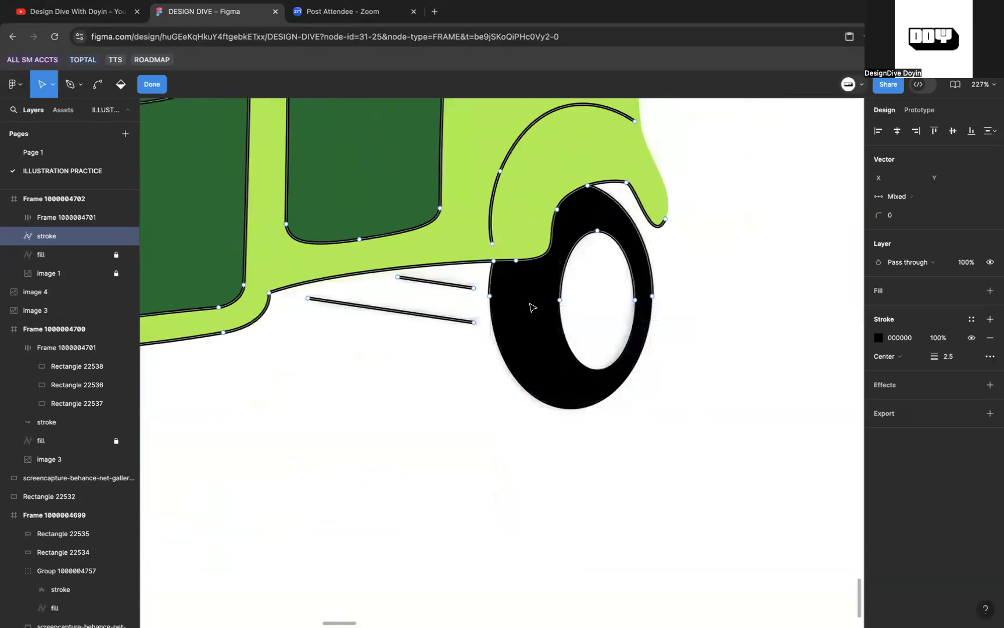
{"action": "left_click", "coordinate": [635, 300]}
{"action": "key", "text": "Delete"}
{"action": "left_click", "coordinate": [653, 297]}
{"action": "key", "text": "Delete"}
{"action": "left_click", "coordinate": [597, 231]}
{"action": "key", "text": "Delete"}
{"action": "left_click", "coordinate": [489, 297]}
{"action": "key", "text": "Delete"}
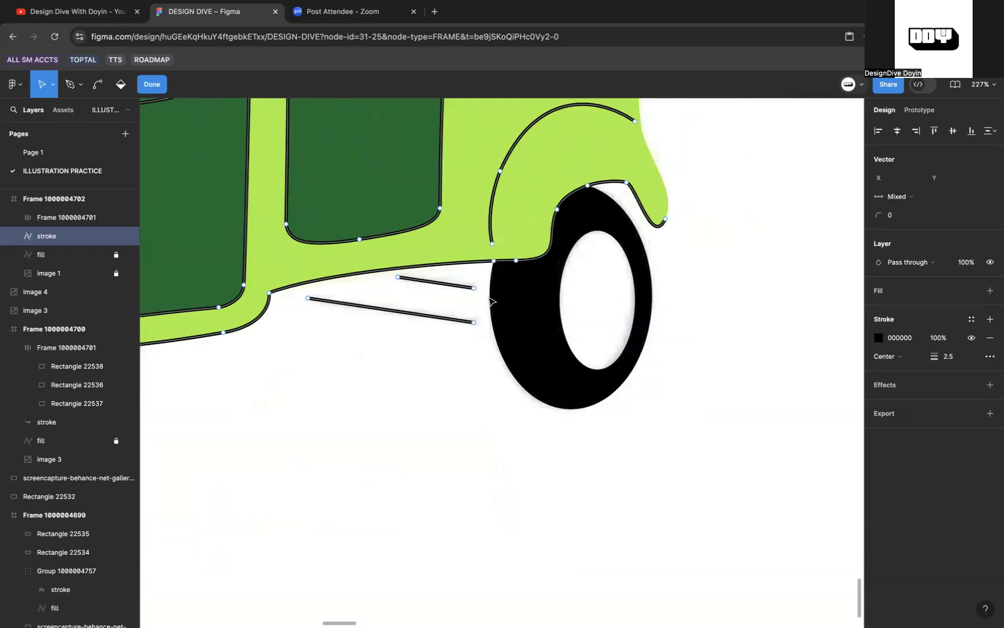
Step: Delete the leftover stroke outline at the tip of the rear mudguard flap beside the wheel arch
{"action": "scroll", "coordinate": [552, 294], "scroll_direction": "up", "scroll_amount": 3}
{"action": "scroll", "coordinate": [552, 293], "scroll_direction": "right", "scroll_amount": 2}
{"action": "scroll", "coordinate": [599, 287], "scroll_direction": "up", "scroll_amount": 2}
{"action": "left_click", "coordinate": [607, 283]}
{"action": "key", "text": "Delete"}
Step: Check the reference image and delete the stroke outline along the body's lower edge between the rear wheel and the front door opening
{"action": "scroll", "coordinate": [608, 285], "scroll_direction": "down", "scroll_amount": 5}
{"action": "scroll", "coordinate": [607, 285], "scroll_direction": "left", "scroll_amount": 5}
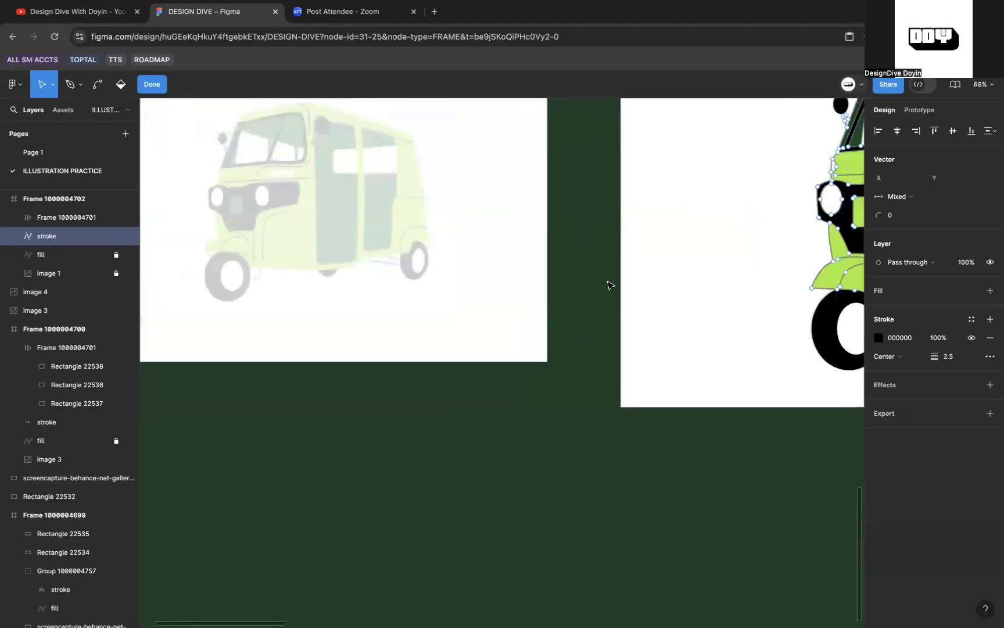
{"action": "scroll", "coordinate": [426, 276], "scroll_direction": "up", "scroll_amount": 3}
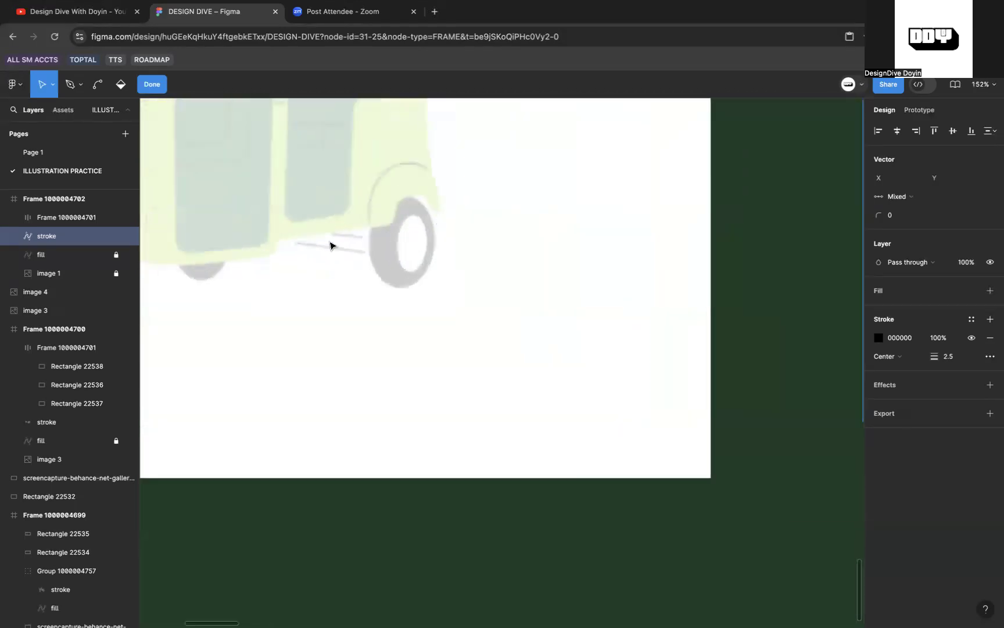
{"action": "scroll", "coordinate": [251, 269], "scroll_direction": "right", "scroll_amount": 10}
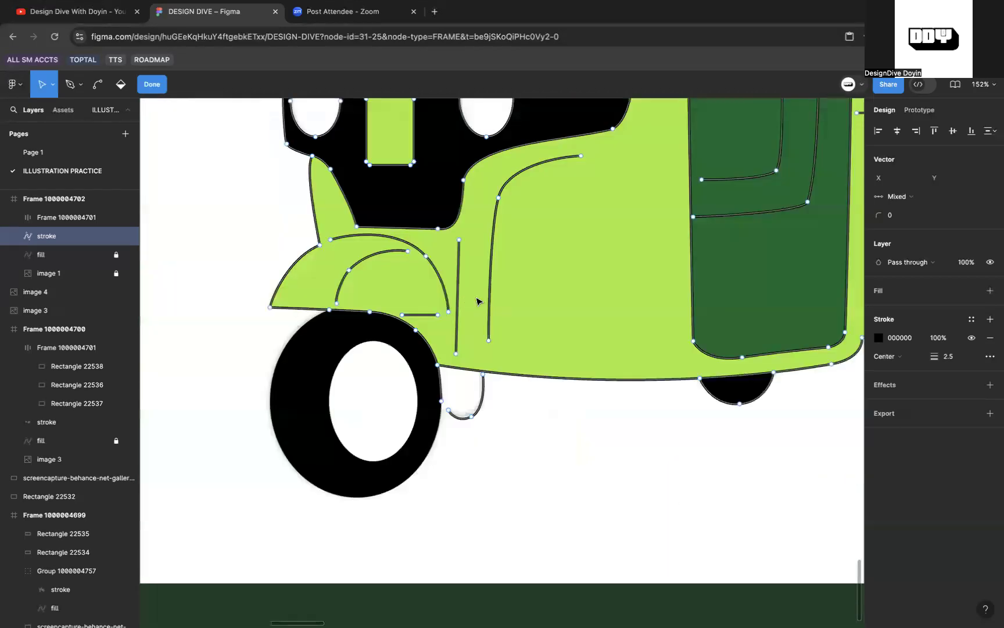
{"action": "left_click_drag", "start_coordinate": [708, 250], "coordinate": [637, 309]}
{"action": "key", "text": "Delete"}
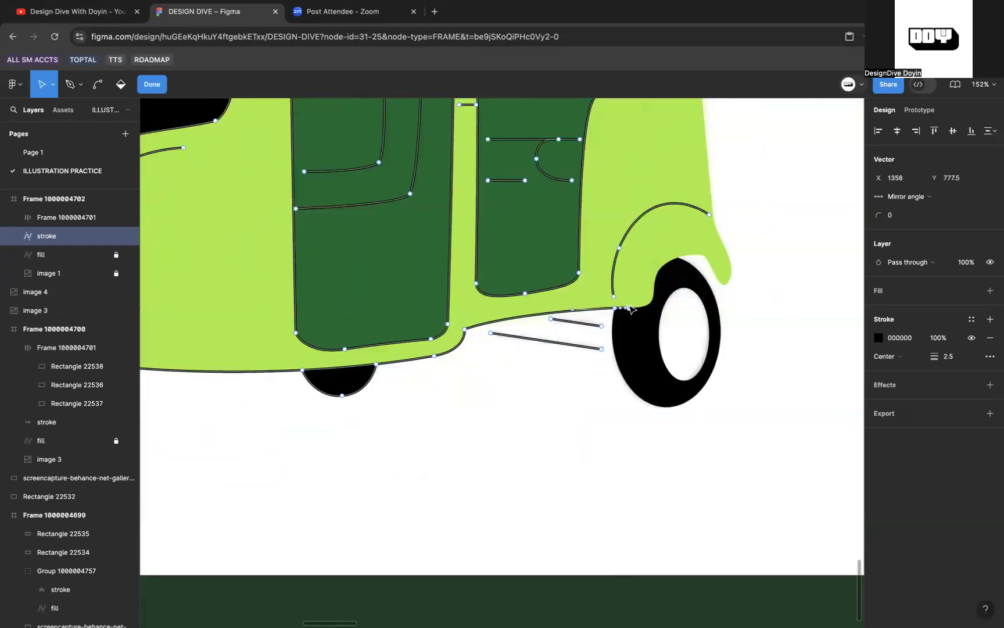
{"action": "left_click", "coordinate": [615, 308]}
{"action": "key", "text": "Delete"}
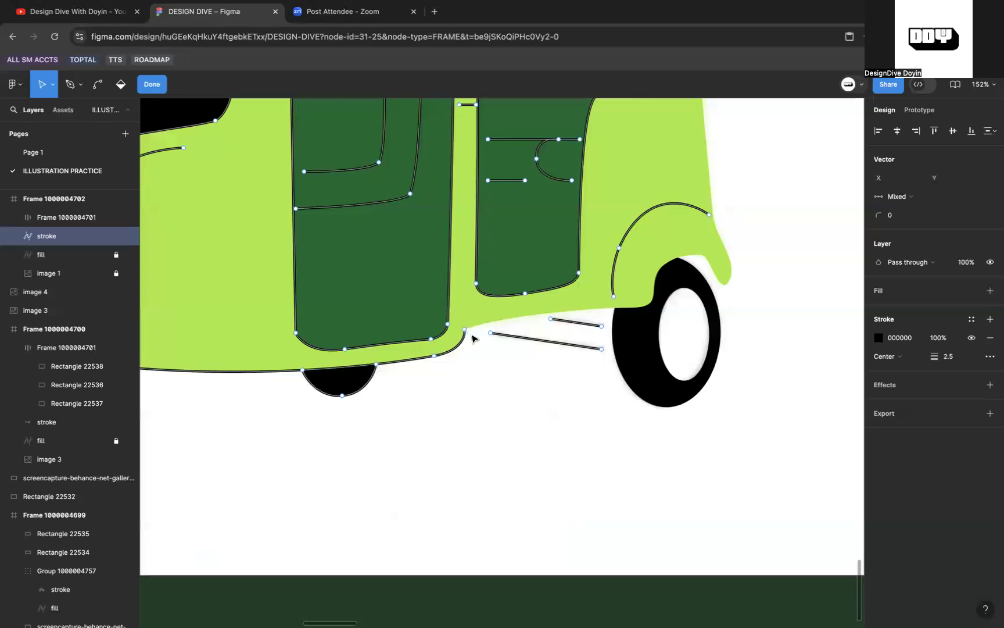
{"action": "scroll", "coordinate": [465, 336], "scroll_direction": "down", "scroll_amount": 1}
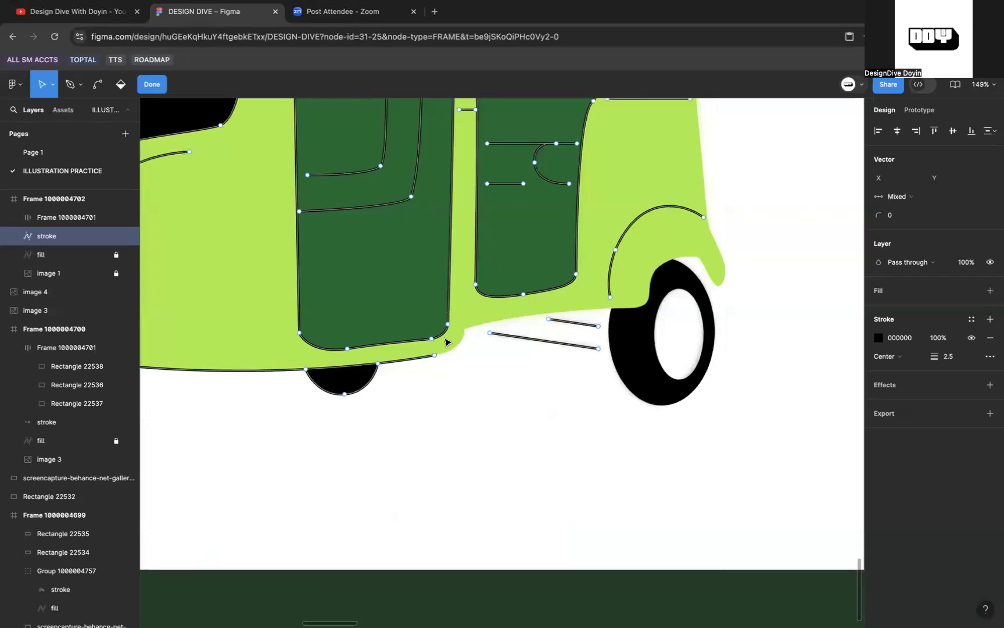
{"action": "scroll", "coordinate": [433, 360], "scroll_direction": "down", "scroll_amount": 5}
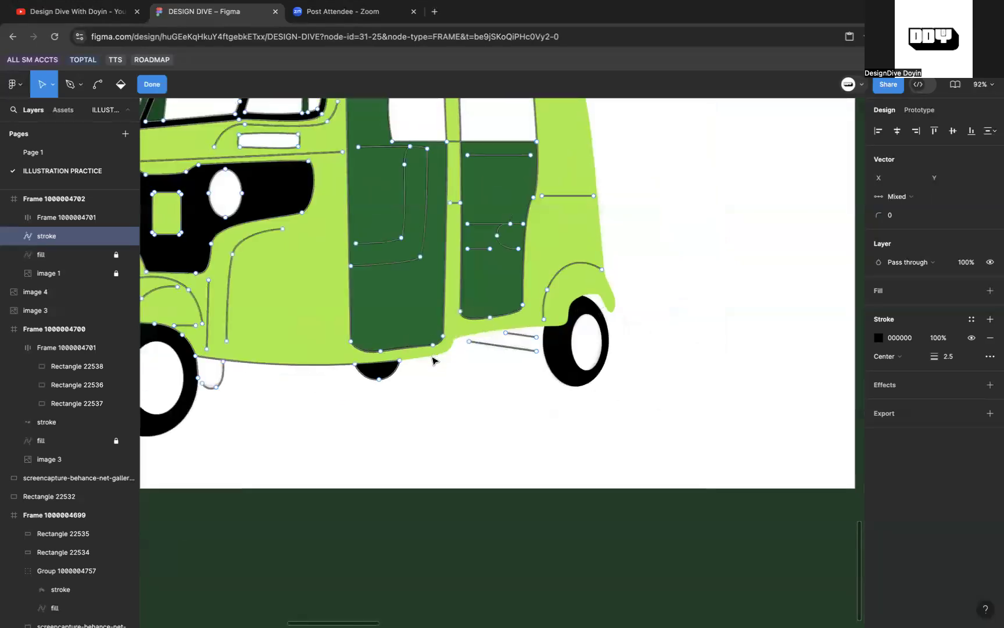
Step: Check the reference image and delete the stroke outlines of the partly hidden middle wheel and the body's bottom edge beside it
{"action": "scroll", "coordinate": [434, 360], "scroll_direction": "left", "scroll_amount": 12}
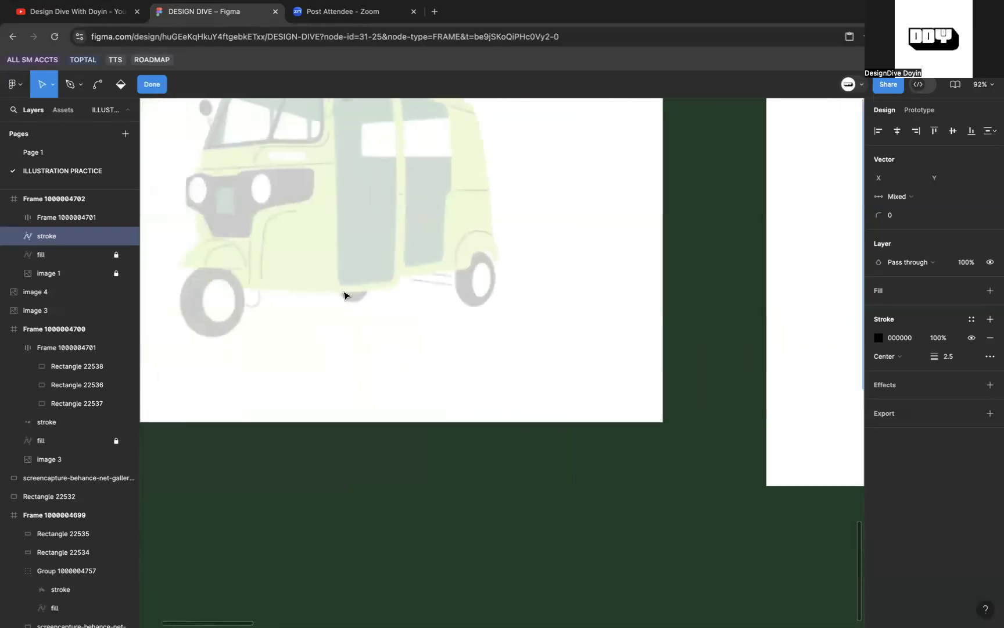
{"action": "scroll", "coordinate": [345, 295], "scroll_direction": "right", "scroll_amount": 16}
{"action": "scroll", "coordinate": [345, 295], "scroll_direction": "right", "scroll_amount": 10}
{"action": "scroll", "coordinate": [305, 350], "scroll_direction": "left", "scroll_amount": 11}
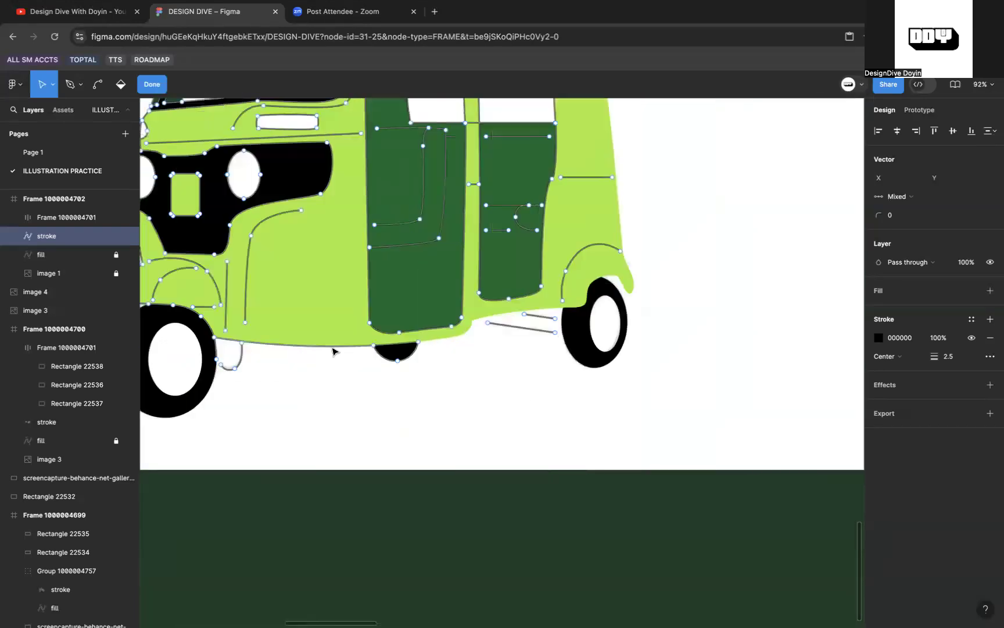
{"action": "left_click_drag", "start_coordinate": [442, 382], "coordinate": [368, 335]}
{"action": "scroll", "coordinate": [370, 337], "scroll_direction": "down", "scroll_amount": 3}
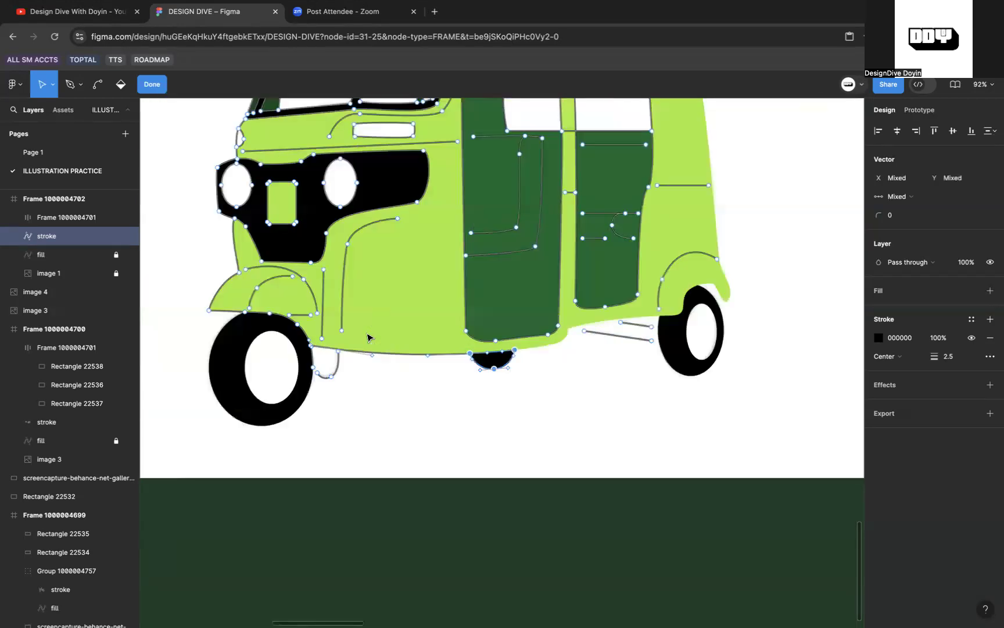
{"action": "scroll", "coordinate": [367, 337], "scroll_direction": "left", "scroll_amount": 8}
{"action": "scroll", "coordinate": [368, 336], "scroll_direction": "right", "scroll_amount": 15}
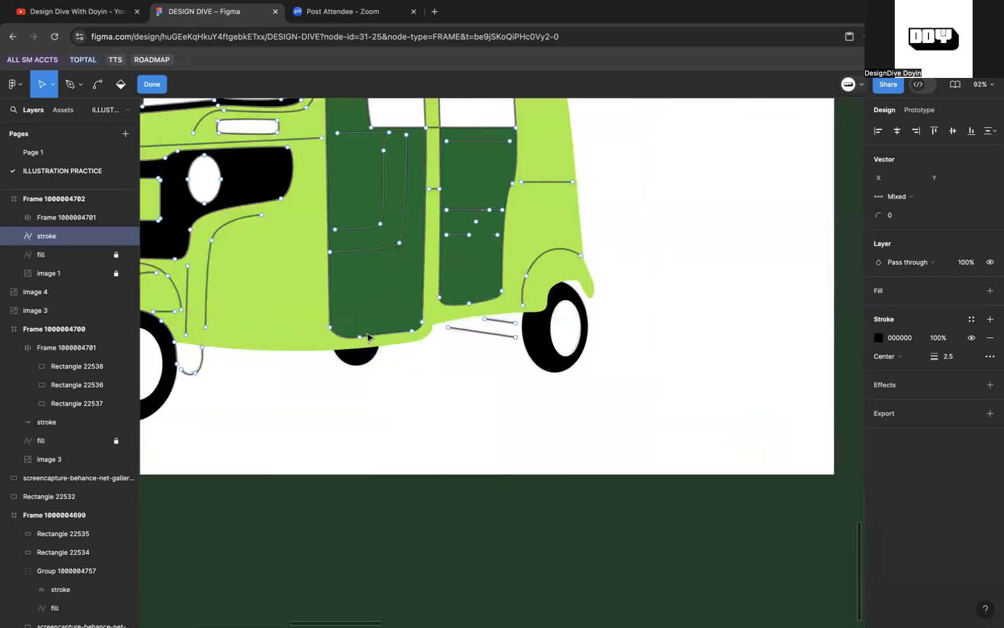
Step: Delete the stroke outline around the bottom of the front door opening
{"action": "scroll", "coordinate": [422, 368], "scroll_direction": "up", "scroll_amount": 2}
{"action": "left_click_drag", "start_coordinate": [430, 387], "coordinate": [317, 343]}
{"action": "scroll", "coordinate": [335, 297], "scroll_direction": "up", "scroll_amount": 6}
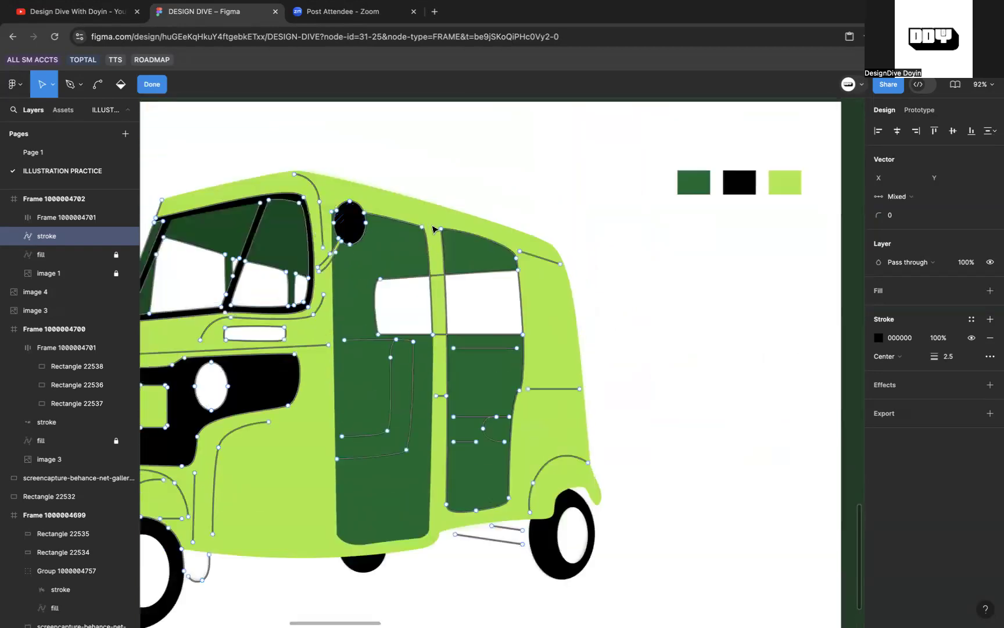
Step: Check the reference image and delete the stroke outline at the rear door opening's upper front corner
{"action": "scroll", "coordinate": [435, 236], "scroll_direction": "up", "scroll_amount": 5}
{"action": "left_click_drag", "start_coordinate": [423, 227], "coordinate": [503, 269]}
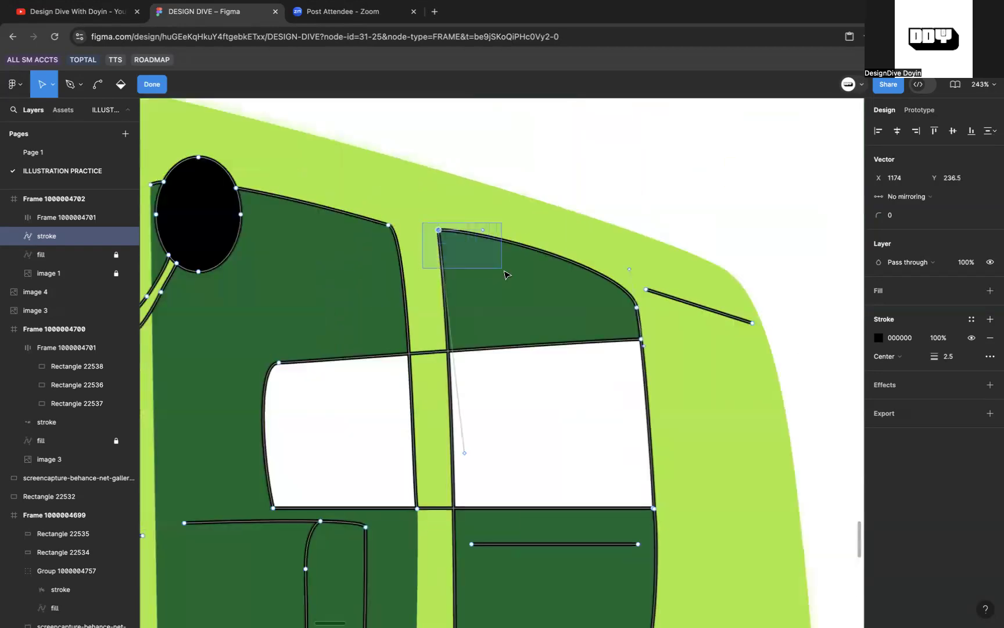
{"action": "scroll", "coordinate": [503, 268], "scroll_direction": "down", "scroll_amount": 5}
{"action": "scroll", "coordinate": [504, 272], "scroll_direction": "left", "scroll_amount": 5}
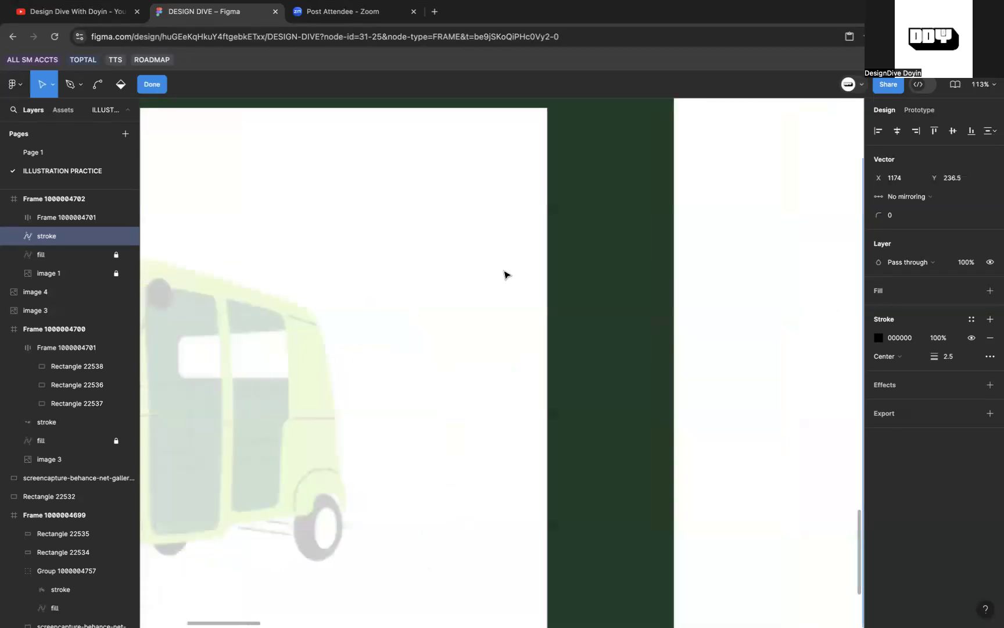
{"action": "key", "text": "Delete"}
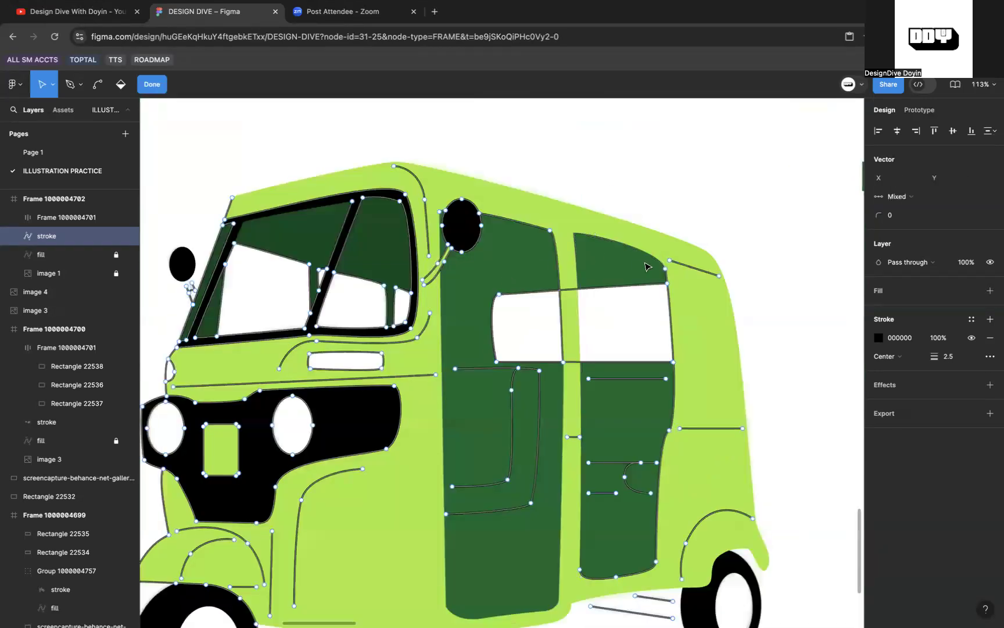
Step: Delete the stroke outline at the rear door opening's upper rear corner and along the window's top edge, checking the reference image
{"action": "scroll", "coordinate": [645, 267], "scroll_direction": "up", "scroll_amount": 3}
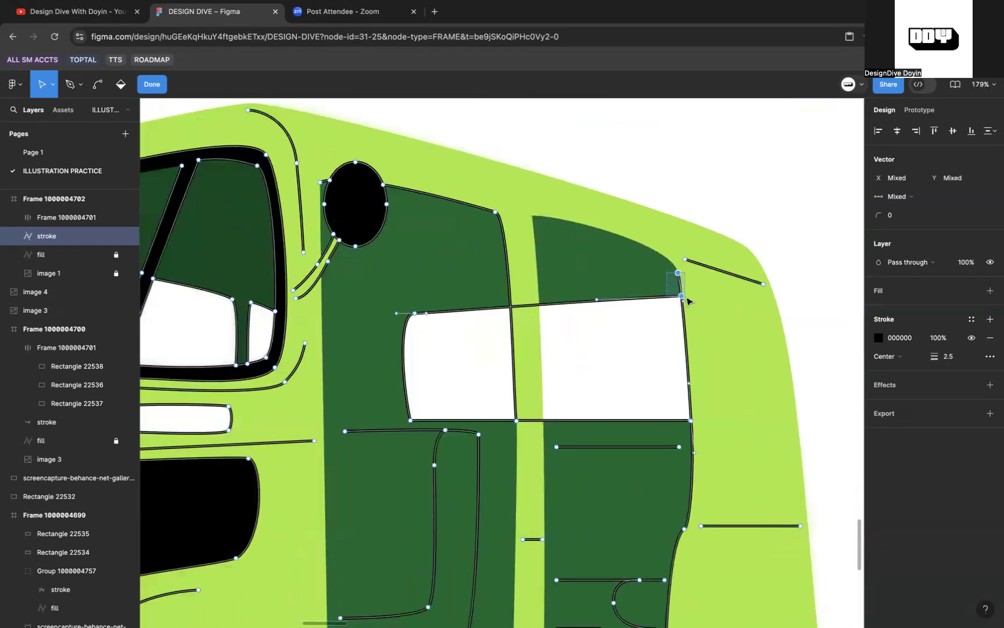
{"action": "scroll", "coordinate": [686, 299], "scroll_direction": "down", "scroll_amount": 2}
{"action": "scroll", "coordinate": [686, 300], "scroll_direction": "down", "scroll_amount": 5}
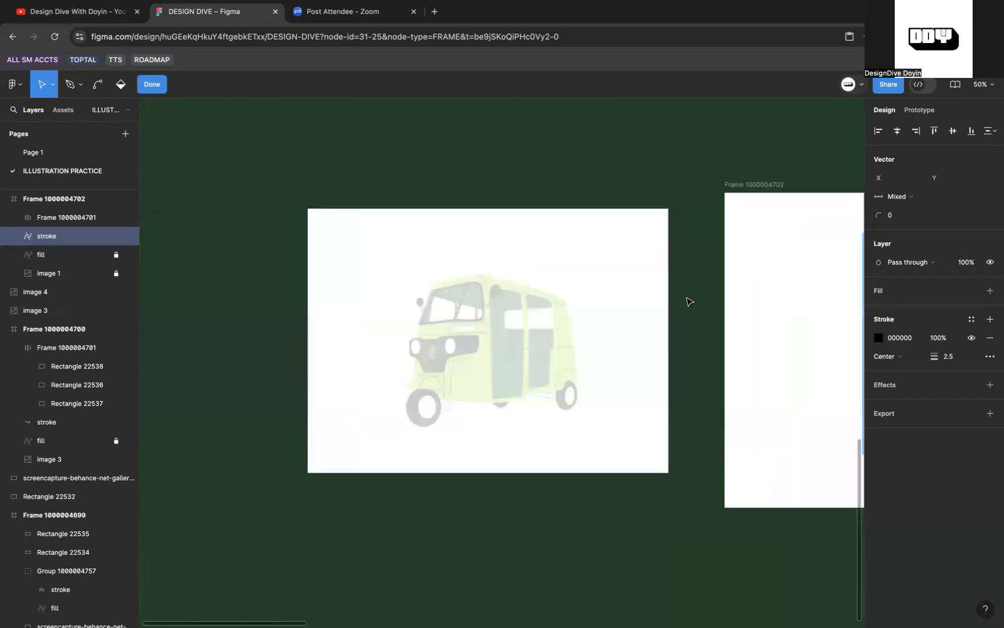
{"action": "scroll", "coordinate": [688, 301], "scroll_direction": "up", "scroll_amount": 3}
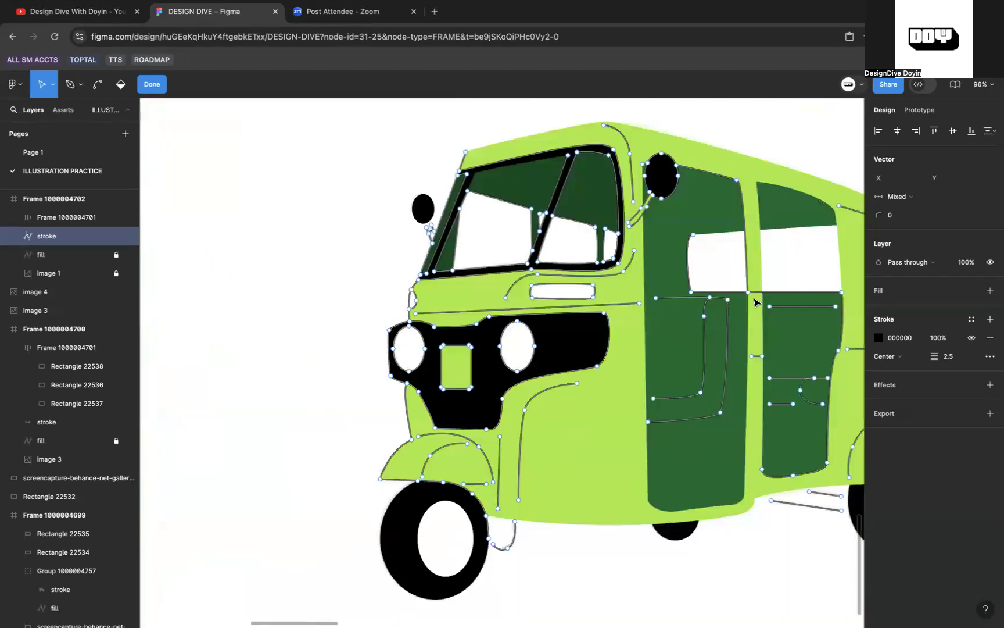
Step: Delete the stroke outline around the front corners and along the bottom edge of the white side window
{"action": "scroll", "coordinate": [689, 301], "scroll_direction": "up", "scroll_amount": 6}
{"action": "left_click", "coordinate": [578, 110]}
{"action": "key", "text": "Delete"}
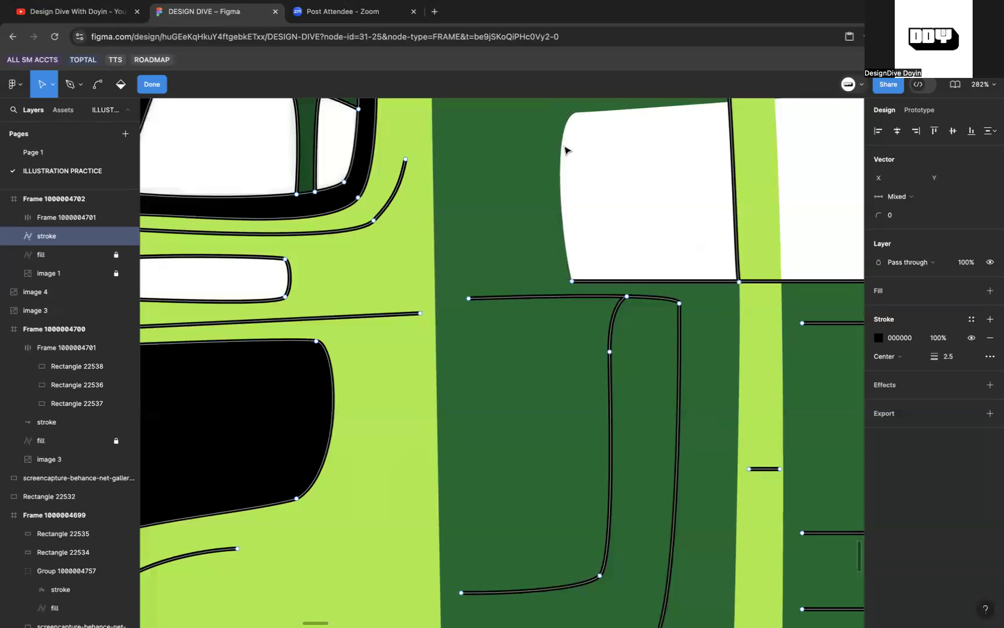
{"action": "left_click", "coordinate": [572, 282]}
{"action": "key", "text": "Delete"}
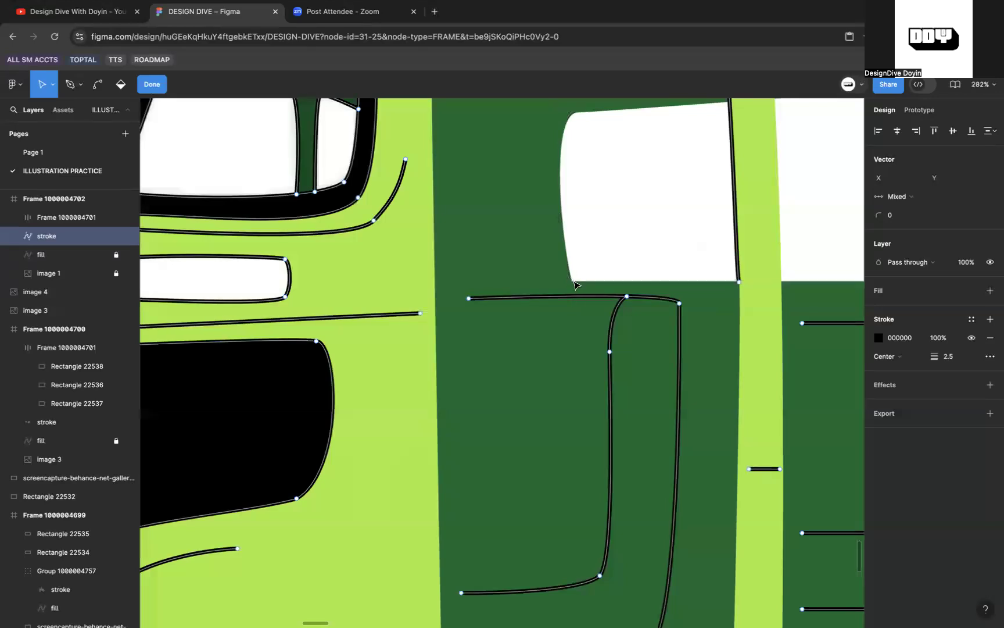
{"action": "scroll", "coordinate": [574, 285], "scroll_direction": "down", "scroll_amount": 4}
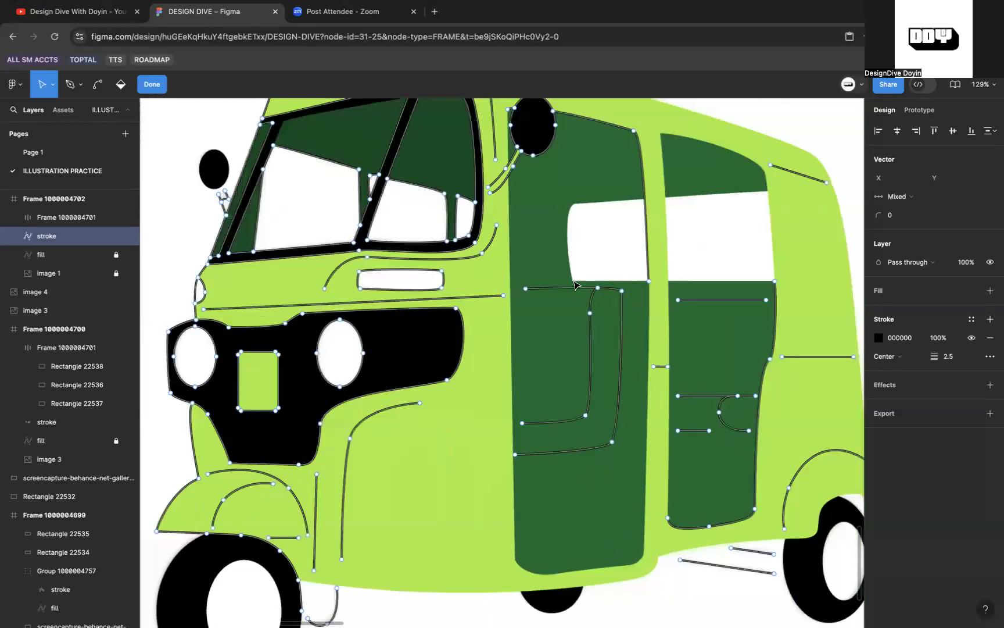
Step: Check the reference image and delete the stroke outline at the front door opening's upper rear corner
{"action": "scroll", "coordinate": [575, 285], "scroll_direction": "left", "scroll_amount": 6}
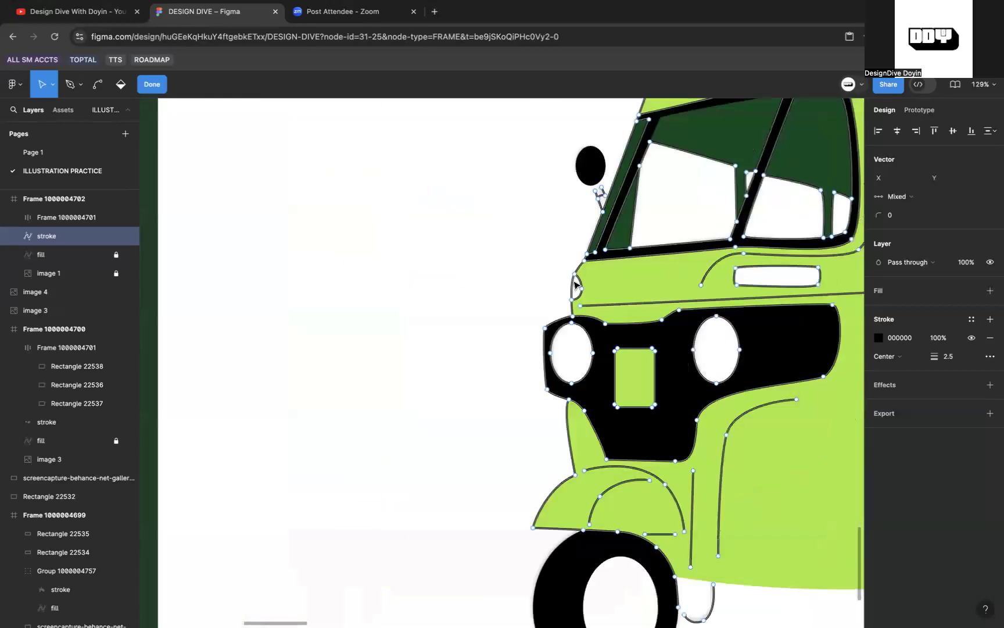
{"action": "scroll", "coordinate": [574, 285], "scroll_direction": "right", "scroll_amount": 6}
{"action": "scroll", "coordinate": [630, 192], "scroll_direction": "left", "scroll_amount": 15}
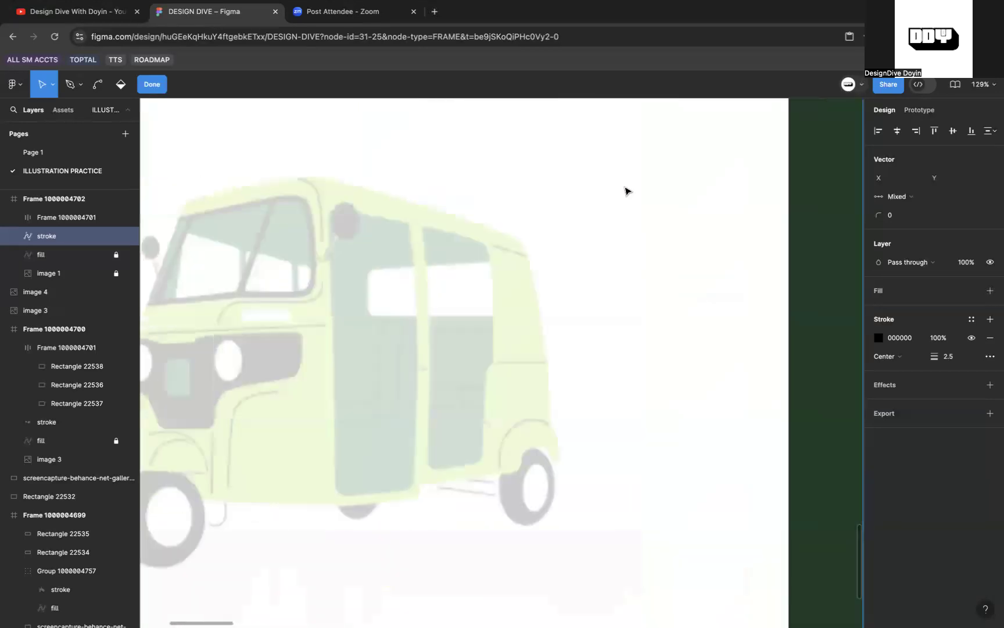
{"action": "scroll", "coordinate": [625, 190], "scroll_direction": "left", "scroll_amount": 5}
{"action": "scroll", "coordinate": [567, 252], "scroll_direction": "right", "scroll_amount": 20}
{"action": "scroll", "coordinate": [566, 251], "scroll_direction": "up", "scroll_amount": 3}
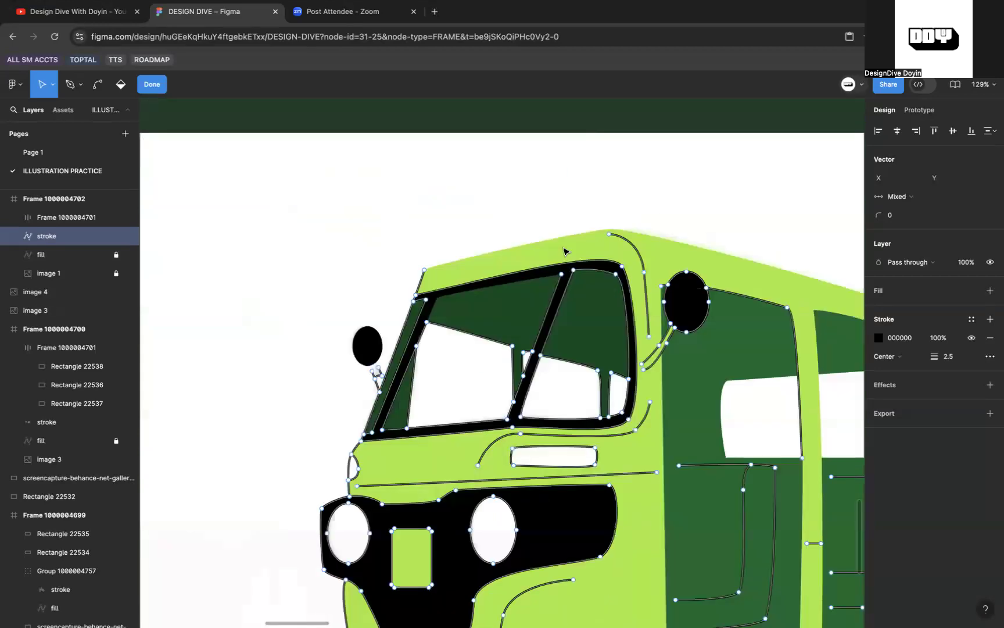
{"action": "scroll", "coordinate": [646, 304], "scroll_direction": "right", "scroll_amount": 2}
{"action": "left_click", "coordinate": [655, 307]}
{"action": "key", "text": "BackSpace"}
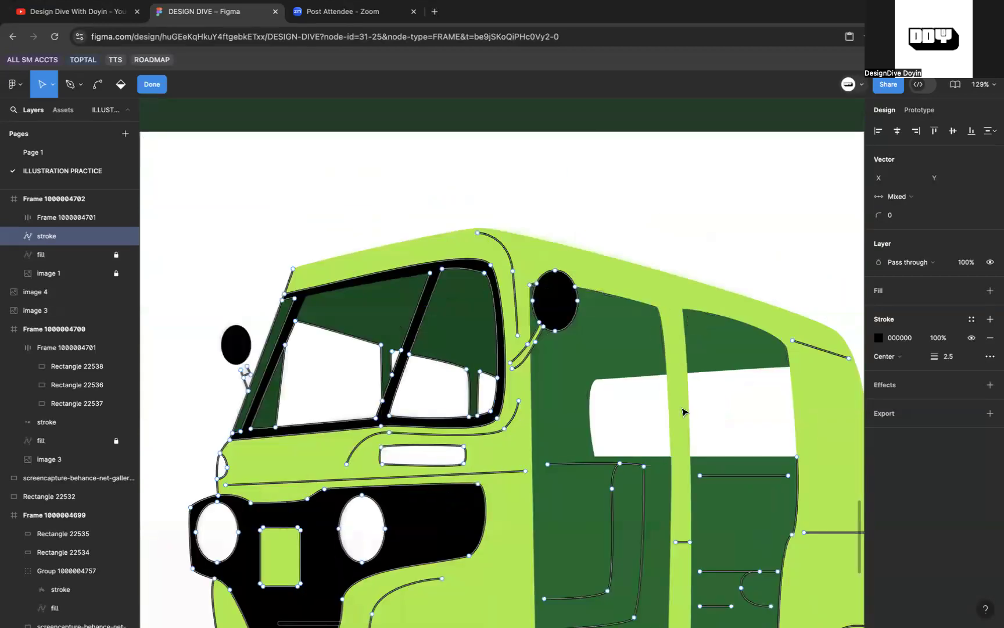
Step: Delete the stroke outline on the rear door opening's rear edge beside the white window
{"action": "scroll", "coordinate": [685, 413], "scroll_direction": "right", "scroll_amount": 4}
{"action": "scroll", "coordinate": [685, 413], "scroll_direction": "down", "scroll_amount": 3}
{"action": "left_click", "coordinate": [675, 385]}
{"action": "key", "text": "BackSpace"}
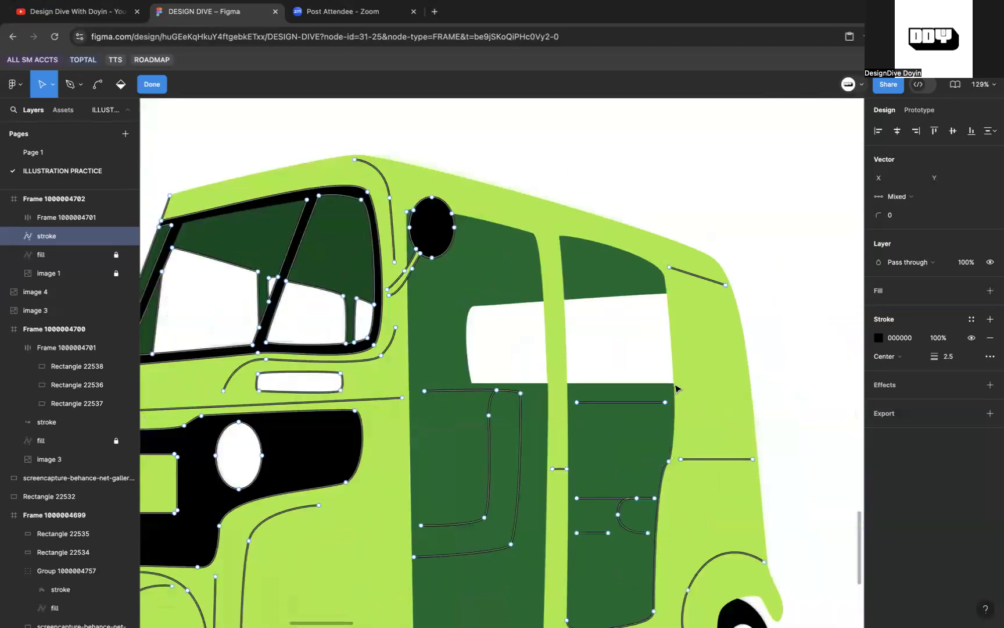
Step: Check the reference image and delete the remaining stroke outline along the rear door opening's lower rear edge and bottom
{"action": "scroll", "coordinate": [671, 465], "scroll_direction": "down", "scroll_amount": 5}
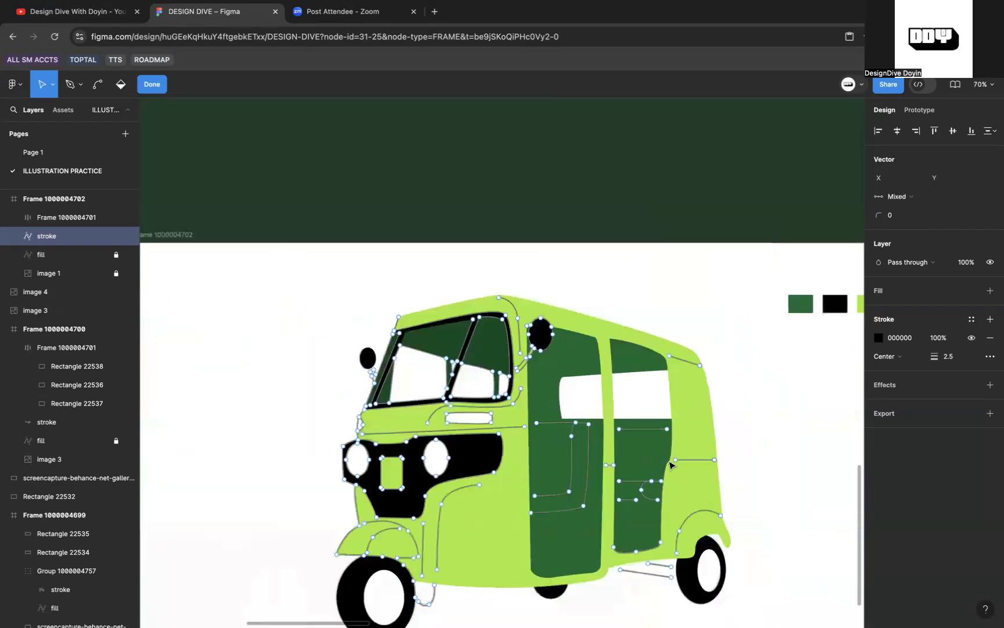
{"action": "scroll", "coordinate": [670, 465], "scroll_direction": "left", "scroll_amount": 5}
{"action": "scroll", "coordinate": [670, 465], "scroll_direction": "right", "scroll_amount": 10}
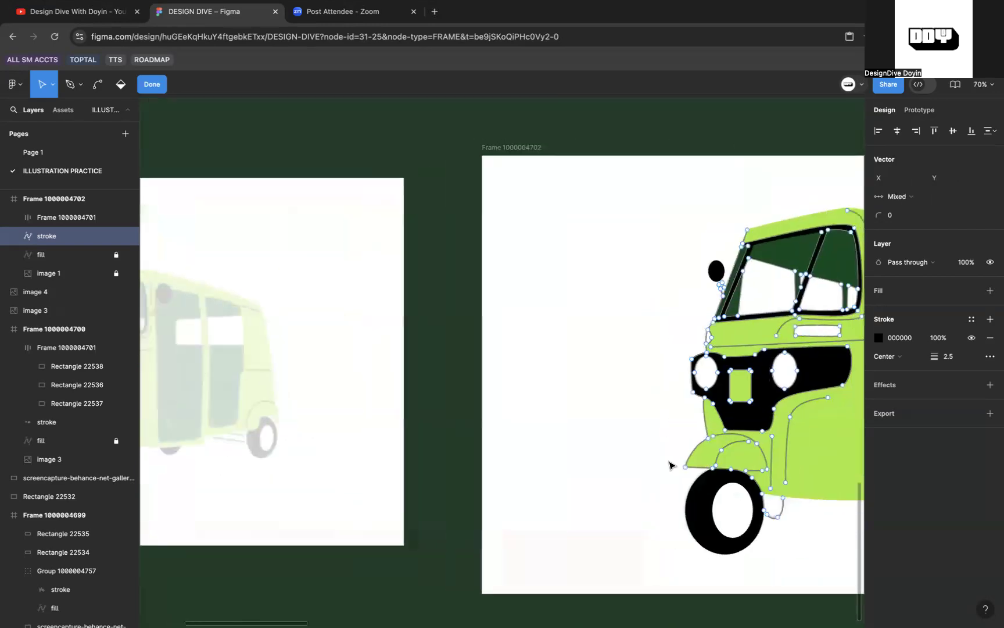
{"action": "scroll", "coordinate": [672, 465], "scroll_direction": "right", "scroll_amount": 5}
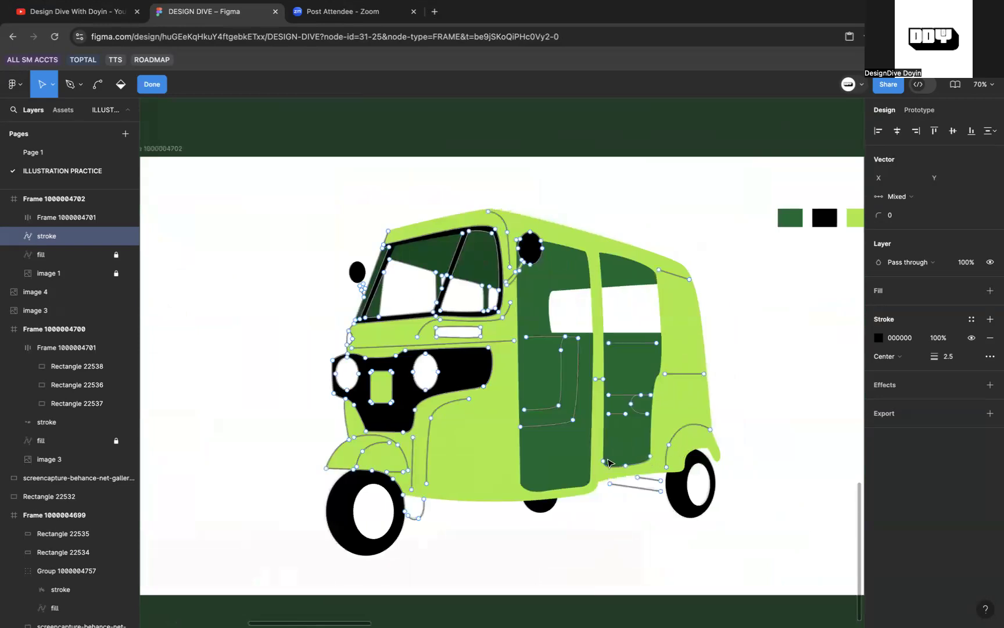
{"action": "scroll", "coordinate": [608, 462], "scroll_direction": "up", "scroll_amount": 3}
{"action": "left_click", "coordinate": [673, 458]}
{"action": "key", "text": "Delete"}
{"action": "left_click", "coordinate": [637, 473]}
{"action": "key", "text": "Delete"}
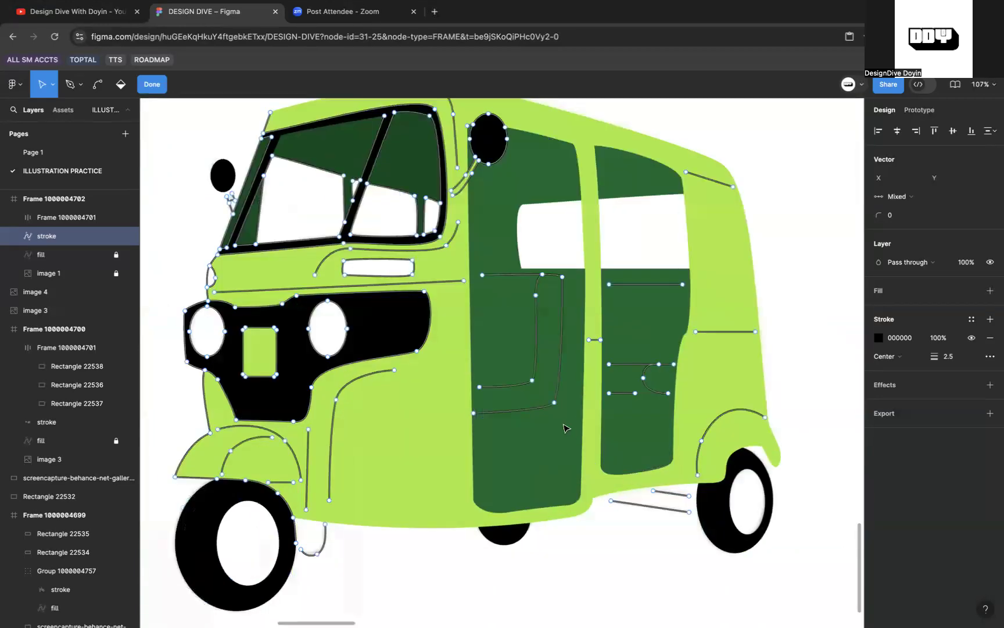
Step: Reopen the stroke layer's paths for point editing and examine the windshield area in the reference image
{"action": "key", "text": "Escape"}
{"action": "scroll", "coordinate": [646, 329], "scroll_direction": "left", "scroll_amount": 5}
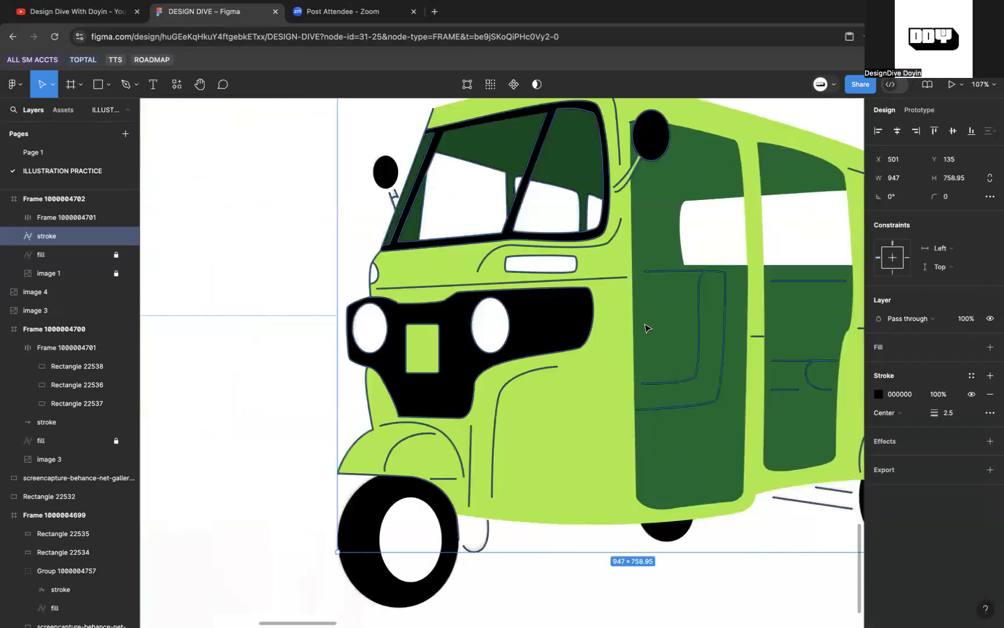
{"action": "scroll", "coordinate": [684, 203], "scroll_direction": "up", "scroll_amount": 5}
{"action": "key", "text": "Escape"}
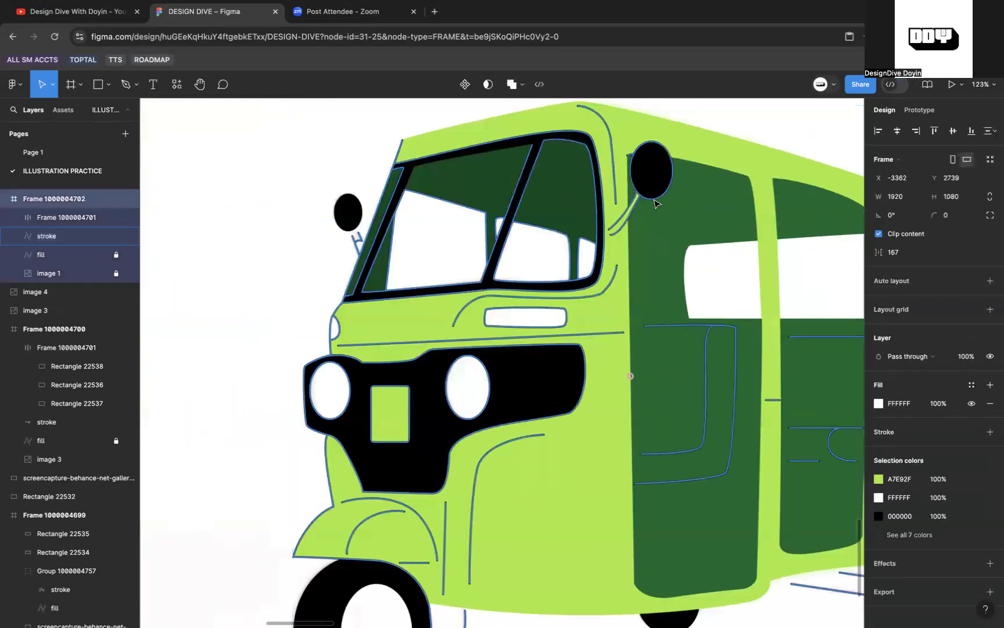
{"action": "left_click", "coordinate": [91, 236]}
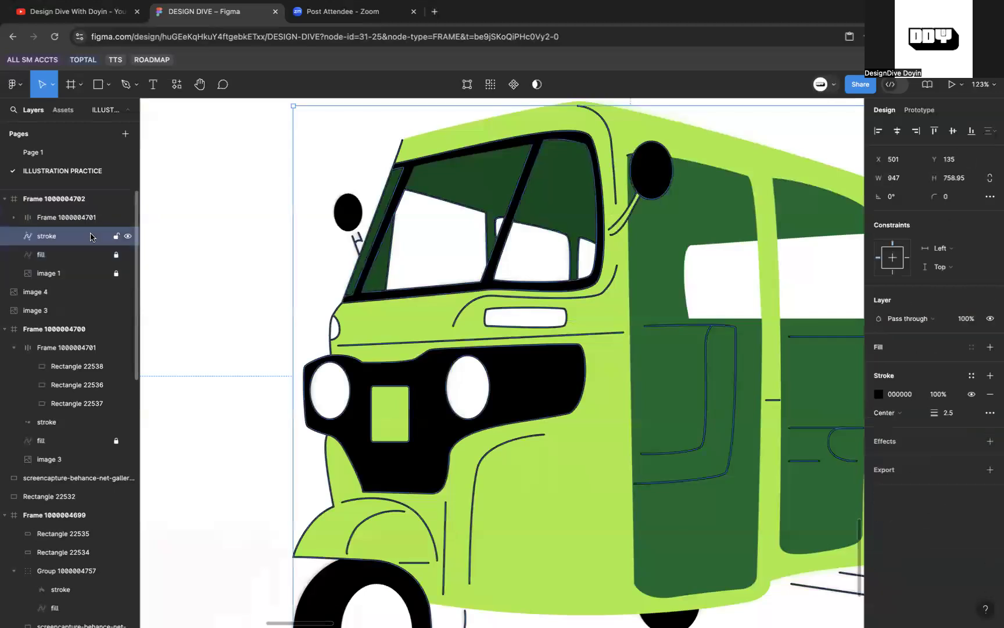
{"action": "key", "text": "Return"}
{"action": "scroll", "coordinate": [327, 137], "scroll_direction": "left", "scroll_amount": 1}
{"action": "scroll", "coordinate": [526, 254], "scroll_direction": "up", "scroll_amount": 4}
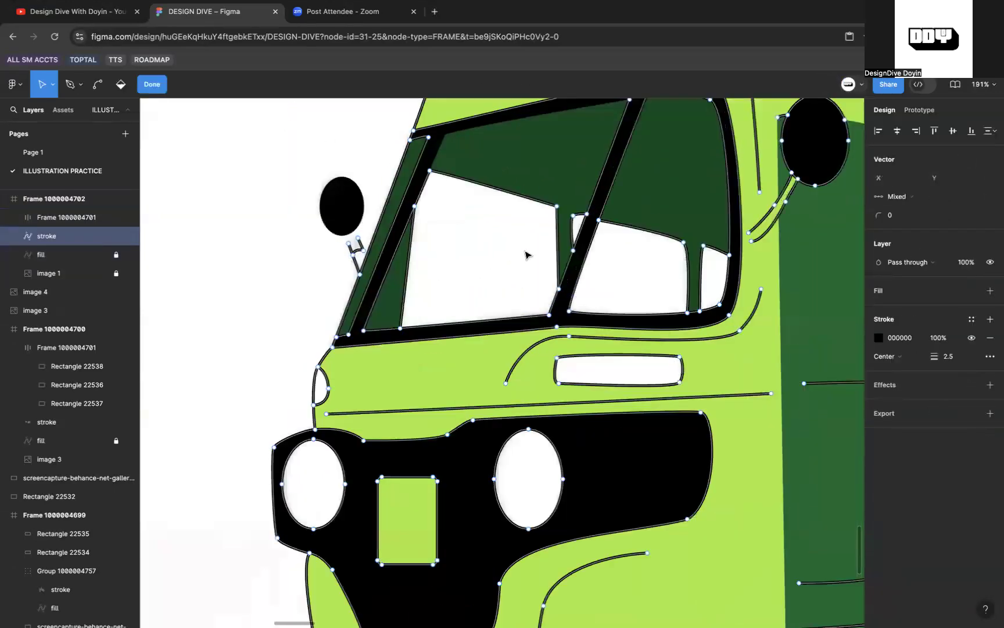
{"action": "scroll", "coordinate": [536, 247], "scroll_direction": "down", "scroll_amount": 4}
{"action": "scroll", "coordinate": [536, 247], "scroll_direction": "left", "scroll_amount": 3}
{"action": "scroll", "coordinate": [535, 246], "scroll_direction": "left", "scroll_amount": 5}
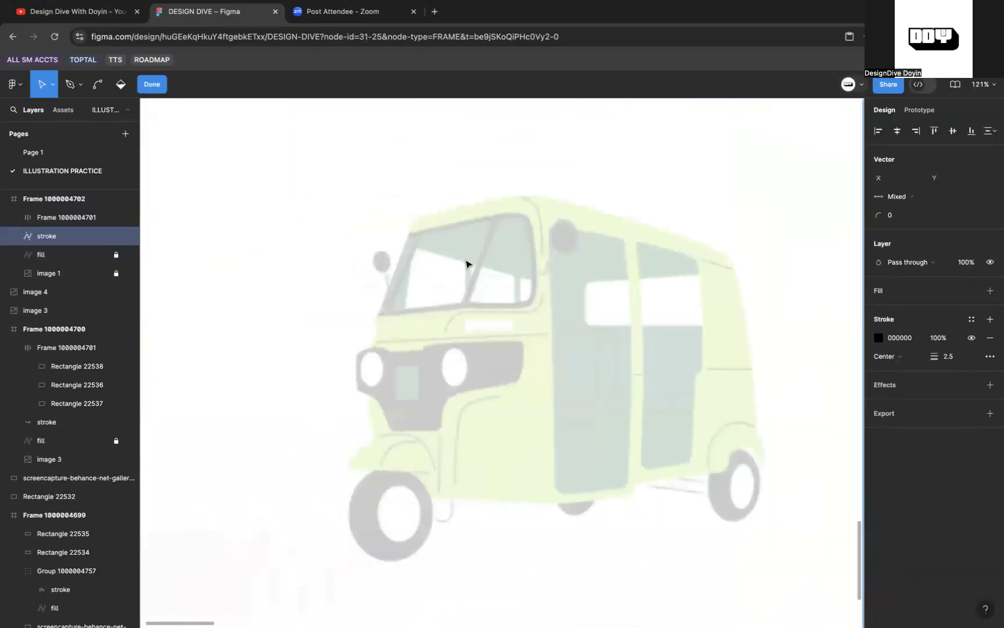
{"action": "scroll", "coordinate": [466, 265], "scroll_direction": "up", "scroll_amount": 5}
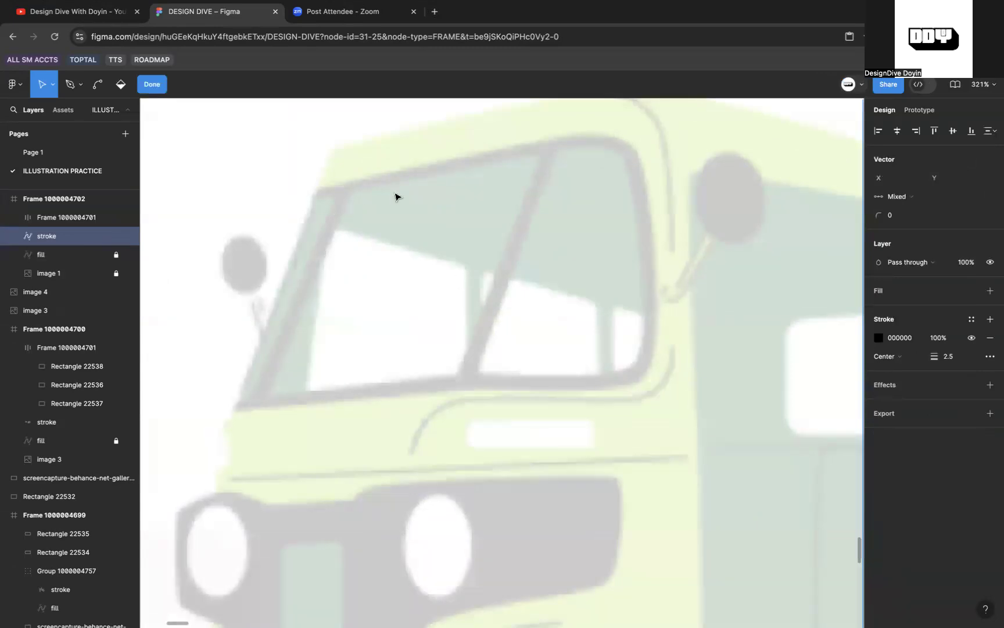
{"action": "scroll", "coordinate": [448, 269], "scroll_direction": "down", "scroll_amount": 3}
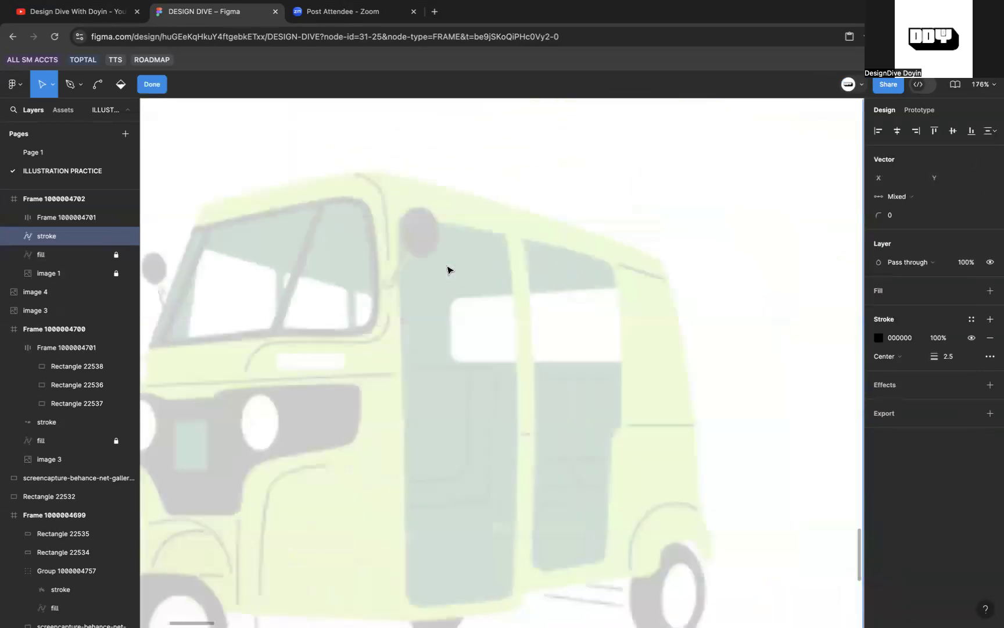
Step: Delete the stroke outlines beside the windshield's centre pillar and along the upper edges of its two panes
{"action": "scroll", "coordinate": [448, 269], "scroll_direction": "left", "scroll_amount": 6}
{"action": "scroll", "coordinate": [448, 270], "scroll_direction": "up", "scroll_amount": 3}
{"action": "scroll", "coordinate": [449, 269], "scroll_direction": "left", "scroll_amount": 3}
{"action": "left_click_drag", "start_coordinate": [304, 220], "coordinate": [419, 322]}
{"action": "key", "text": "Delete"}
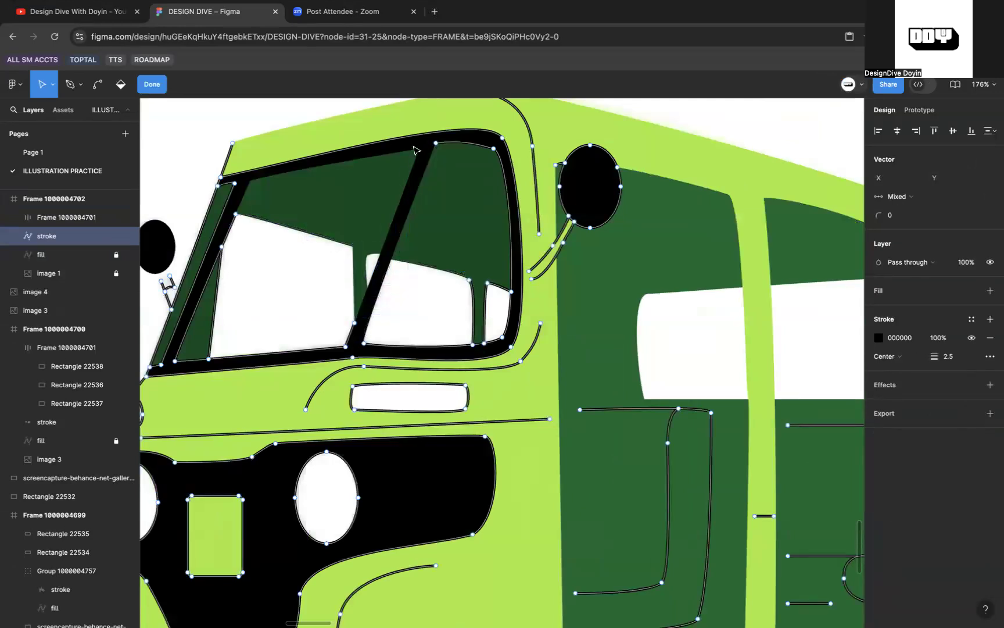
{"action": "left_click_drag", "start_coordinate": [417, 126], "coordinate": [510, 229]}
{"action": "key", "text": "Delete"}
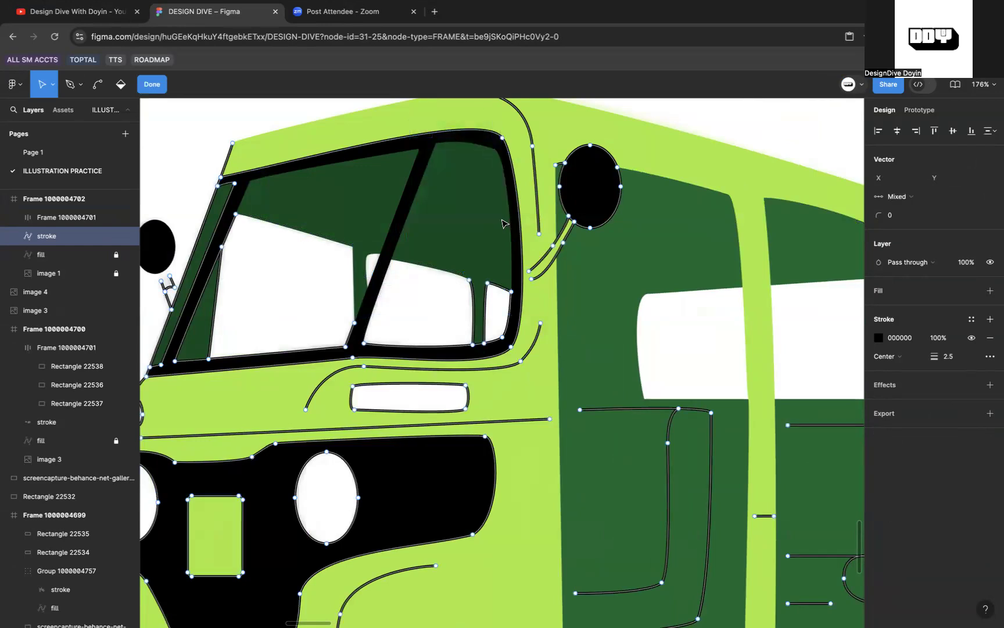
Step: Delete the stroke outlines around the windshield's rear corners and the white shapes in its rear pane
{"action": "left_click", "coordinate": [502, 138]}
{"action": "key", "text": "Delete"}
{"action": "left_click_drag", "start_coordinate": [465, 276], "coordinate": [511, 352]}
{"action": "key", "text": "Delete"}
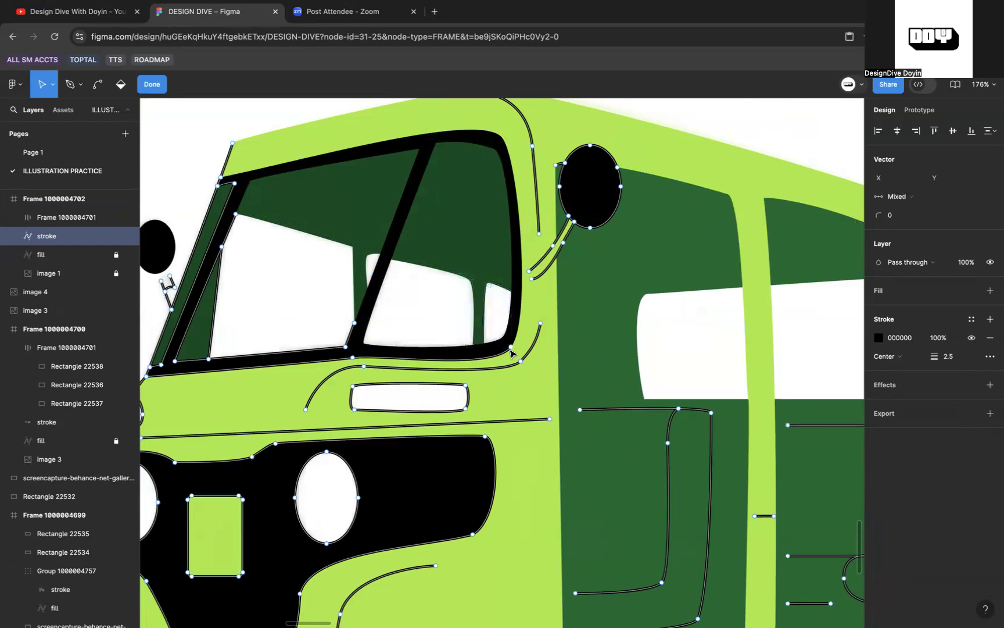
{"action": "left_click", "coordinate": [512, 348]}
{"action": "key", "text": "Delete"}
Step: Delete the stroke outlines along the windshield's bottom edge and around the lower part of its front pane
{"action": "left_click", "coordinate": [353, 357]}
{"action": "mouse_move", "coordinate": [319, 316]}
{"action": "left_mouse_down"}
{"action": "mouse_move", "coordinate": [366, 363]}
{"action": "mouse_move", "coordinate": [326, 336]}
{"action": "left_mouse_up"}
{"action": "key", "text": "Delete"}
{"action": "scroll", "coordinate": [366, 363], "scroll_direction": "left", "scroll_amount": 6}
{"action": "key", "text": "Delete"}
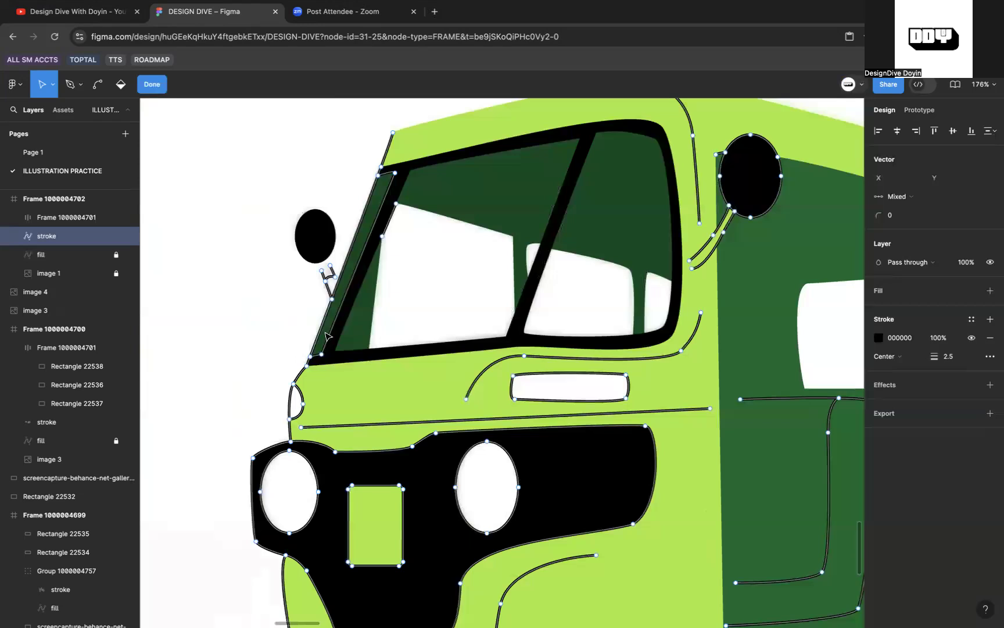
Step: Delete the stroke outlines beside the windshield's front pillar and at the top of the narrow green side pane
{"action": "left_click", "coordinate": [383, 242]}
{"action": "key", "text": "Delete"}
{"action": "left_click", "coordinate": [396, 173]}
{"action": "key", "text": "Delete"}
Step: Delete the stroke outline around the white rounded rectangle below the windshield
{"action": "scroll", "coordinate": [375, 176], "scroll_direction": "up", "scroll_amount": 10}
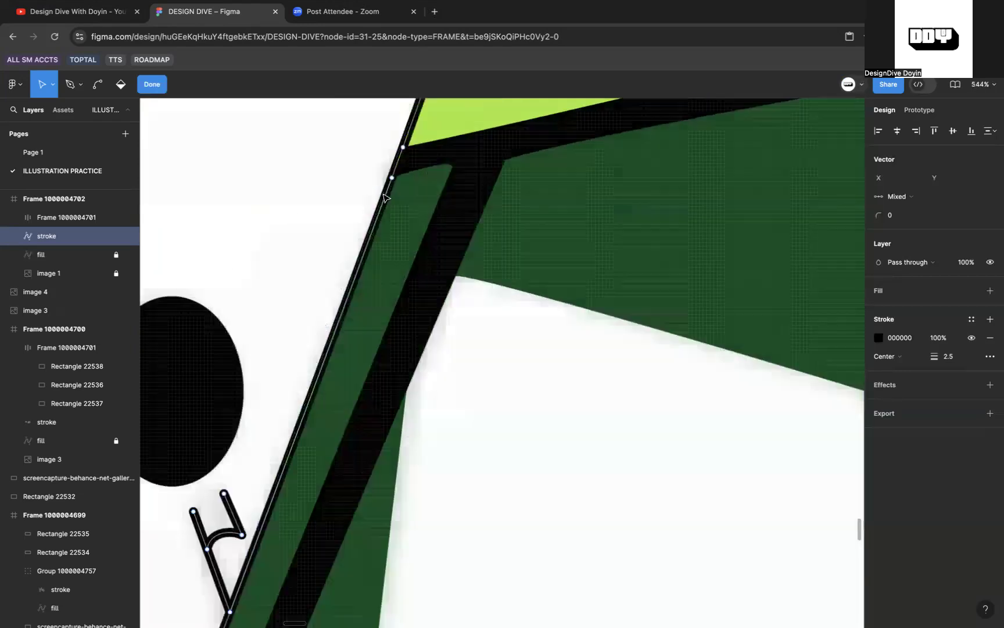
{"action": "scroll", "coordinate": [383, 197], "scroll_direction": "down", "scroll_amount": 10}
{"action": "scroll", "coordinate": [329, 288], "scroll_direction": "up", "scroll_amount": 5}
{"action": "scroll", "coordinate": [332, 293], "scroll_direction": "down", "scroll_amount": 7}
{"action": "scroll", "coordinate": [476, 376], "scroll_direction": "left", "scroll_amount": 3}
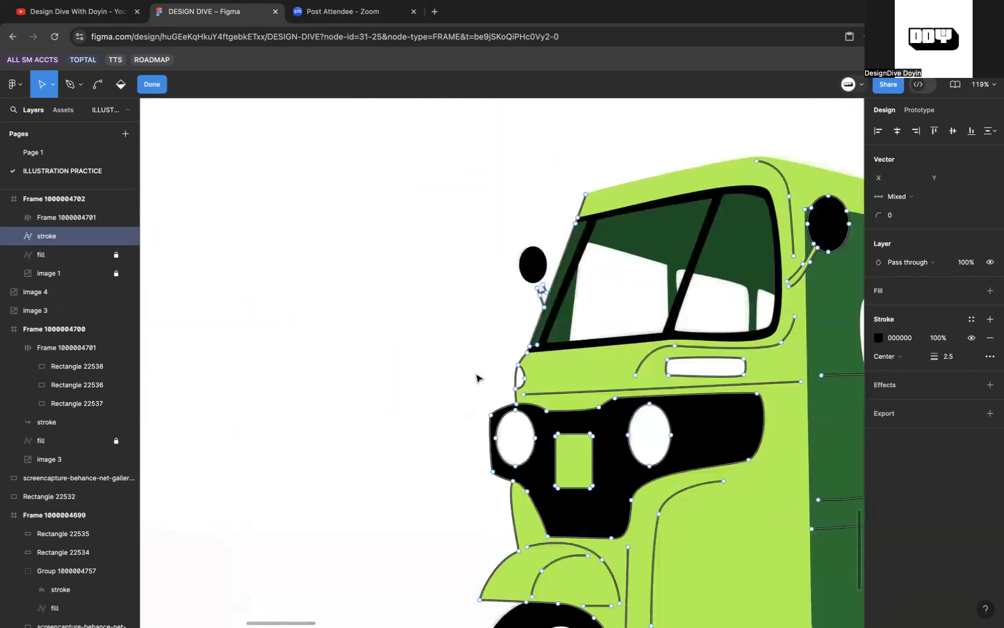
{"action": "scroll", "coordinate": [477, 378], "scroll_direction": "right", "scroll_amount": 5}
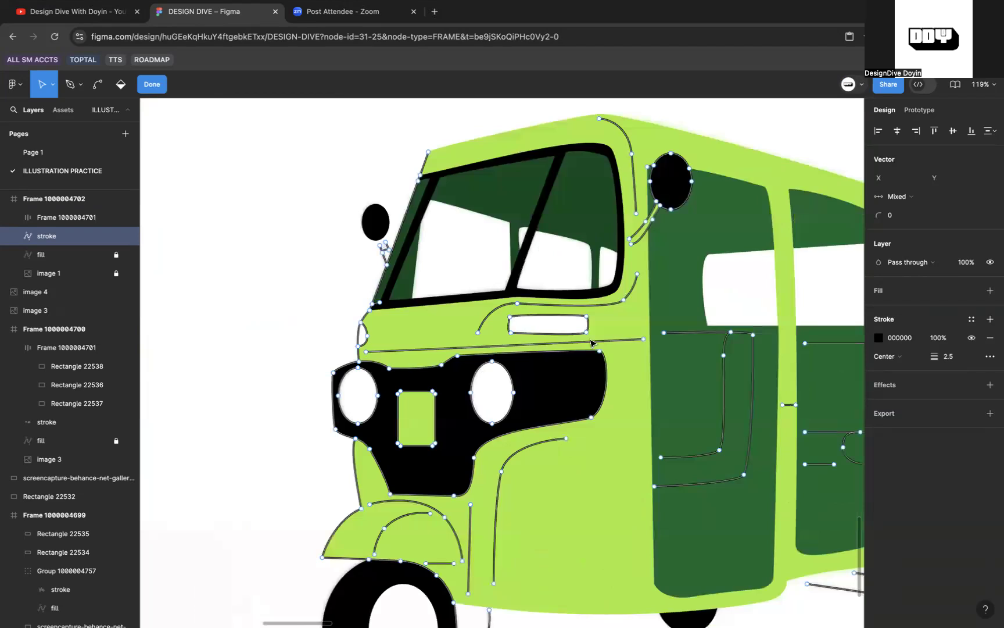
{"action": "scroll", "coordinate": [591, 342], "scroll_direction": "up", "scroll_amount": 5}
{"action": "mouse_move", "coordinate": [393, 280]}
{"action": "left_mouse_down"}
{"action": "mouse_move", "coordinate": [570, 349]}
{"action": "mouse_move", "coordinate": [598, 338]}
{"action": "left_mouse_up"}
{"action": "key", "text": "Delete"}
Step: Check the reference image and delete the stroke outlines of the headlights and the green plate between them
{"action": "scroll", "coordinate": [598, 338], "scroll_direction": "down", "scroll_amount": 6}
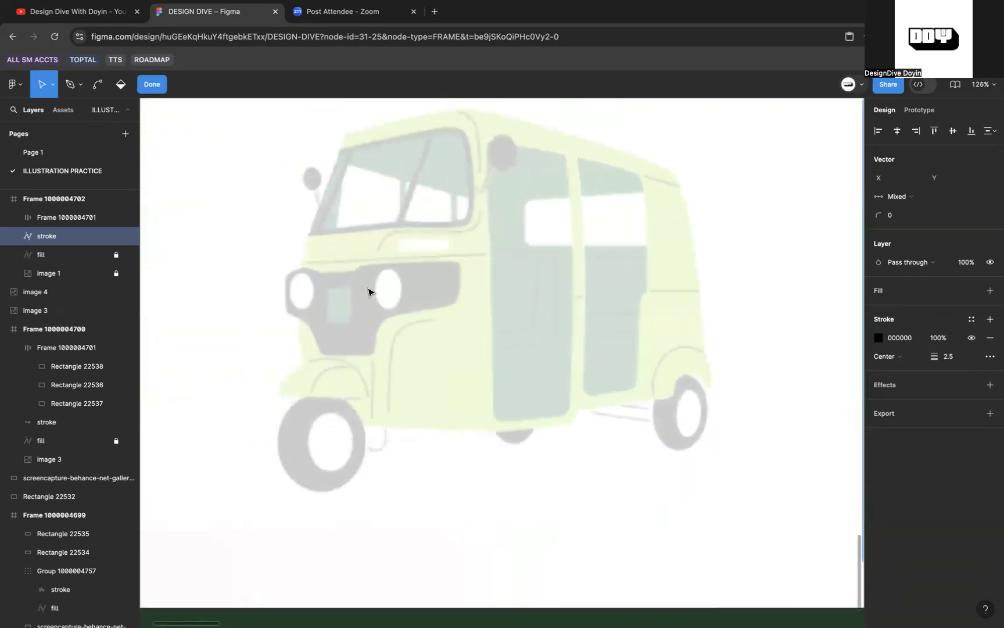
{"action": "scroll", "coordinate": [414, 351], "scroll_direction": "right", "scroll_amount": 15}
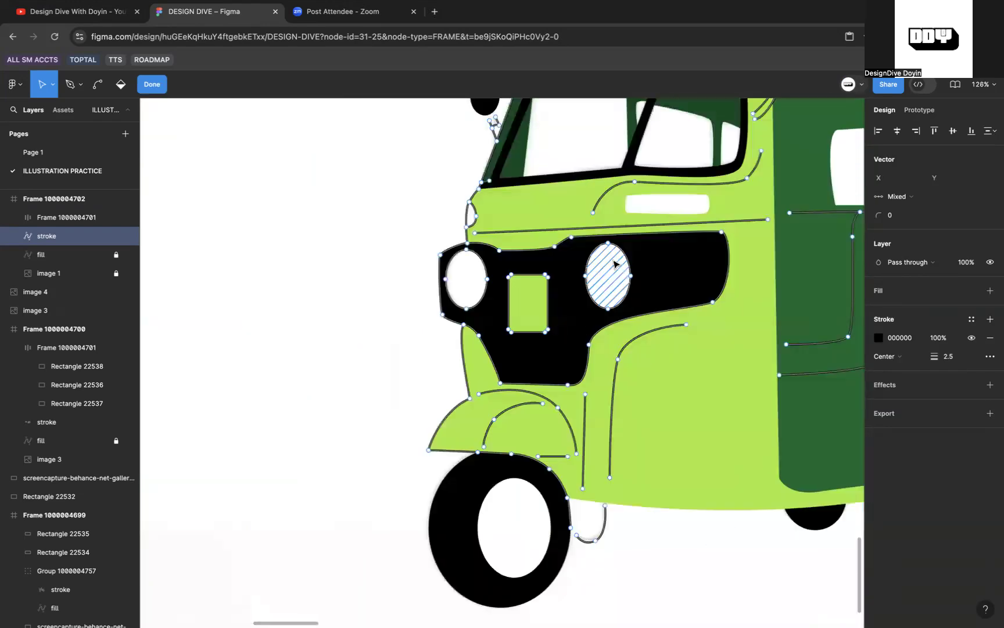
{"action": "left_click", "coordinate": [608, 243]}
{"action": "left_click", "coordinate": [600, 276]}
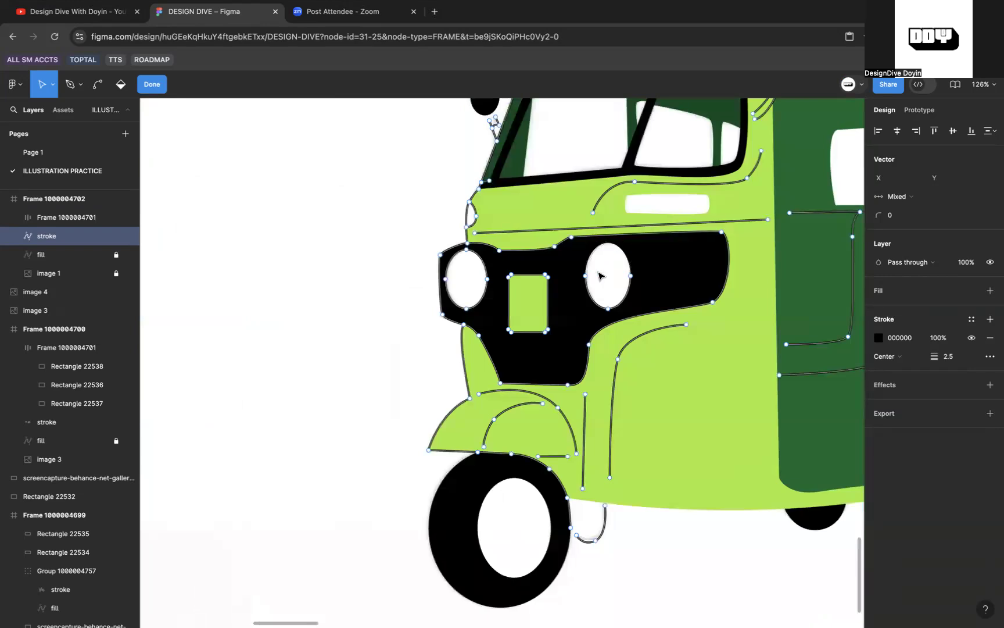
{"action": "left_click", "coordinate": [586, 276]}
{"action": "key", "text": "Delete"}
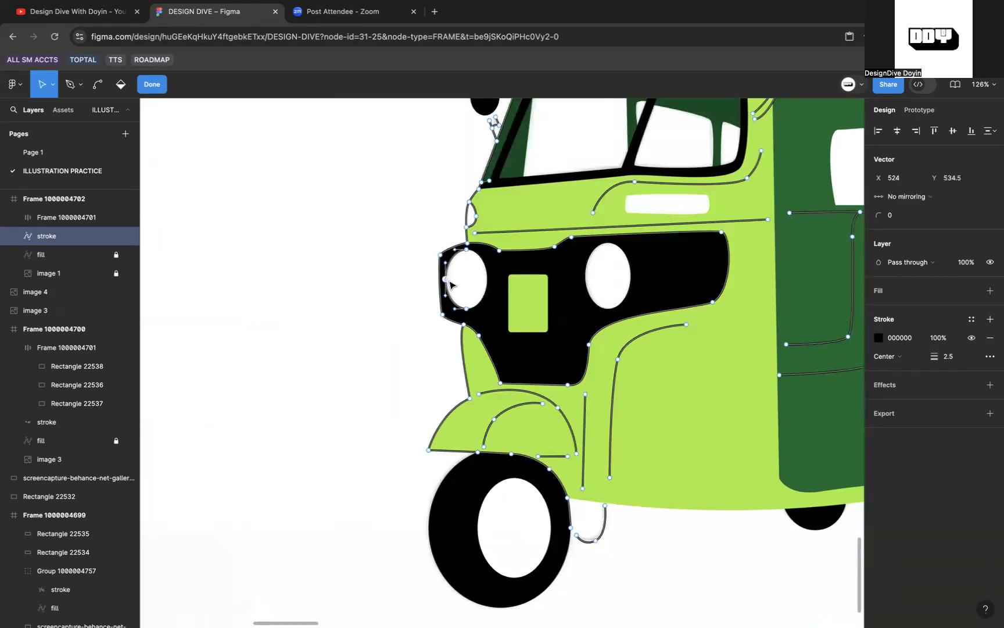
Step: Check the reference image and delete the stroke outline along the lower edges of the black front panel
{"action": "scroll", "coordinate": [491, 327], "scroll_direction": "left", "scroll_amount": 18}
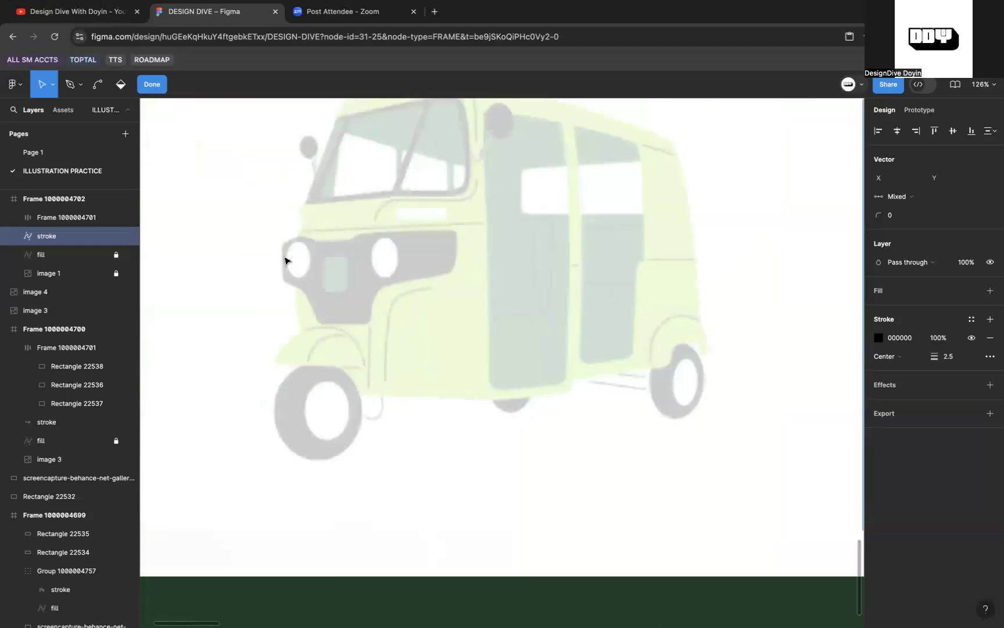
{"action": "scroll", "coordinate": [406, 321], "scroll_direction": "right", "scroll_amount": 18}
{"action": "left_click", "coordinate": [531, 287]}
{"action": "key", "text": "Delete"}
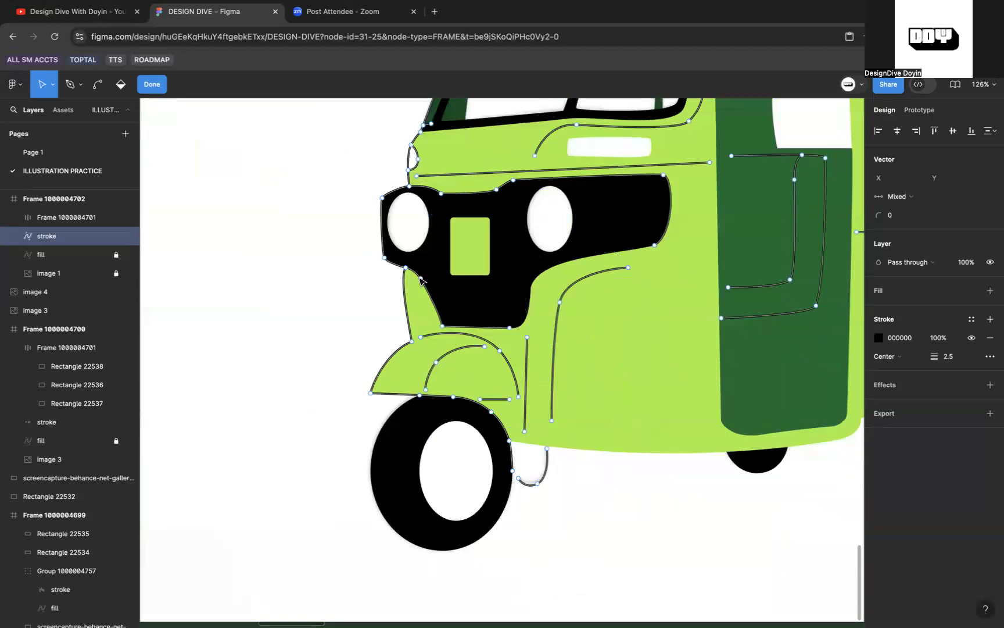
{"action": "scroll", "coordinate": [459, 326], "scroll_direction": "up", "scroll_amount": 5}
{"action": "left_click", "coordinate": [424, 331]}
{"action": "key", "text": "Delete"}
Step: Delete the stroke outline along the upper edge of the black front panel, from the front headlight past the second headlight
{"action": "scroll", "coordinate": [433, 302], "scroll_direction": "left", "scroll_amount": 3}
{"action": "scroll", "coordinate": [444, 277], "scroll_direction": "up", "scroll_amount": 2}
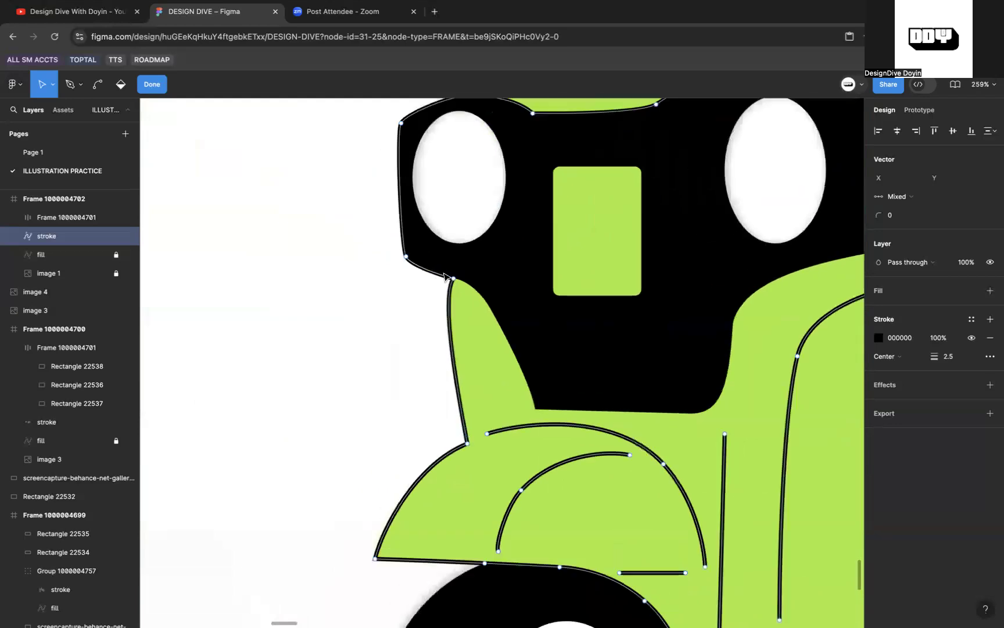
{"action": "scroll", "coordinate": [444, 277], "scroll_direction": "up", "scroll_amount": 3}
{"action": "scroll", "coordinate": [407, 251], "scroll_direction": "up", "scroll_amount": 5}
{"action": "scroll", "coordinate": [486, 187], "scroll_direction": "up", "scroll_amount": 2}
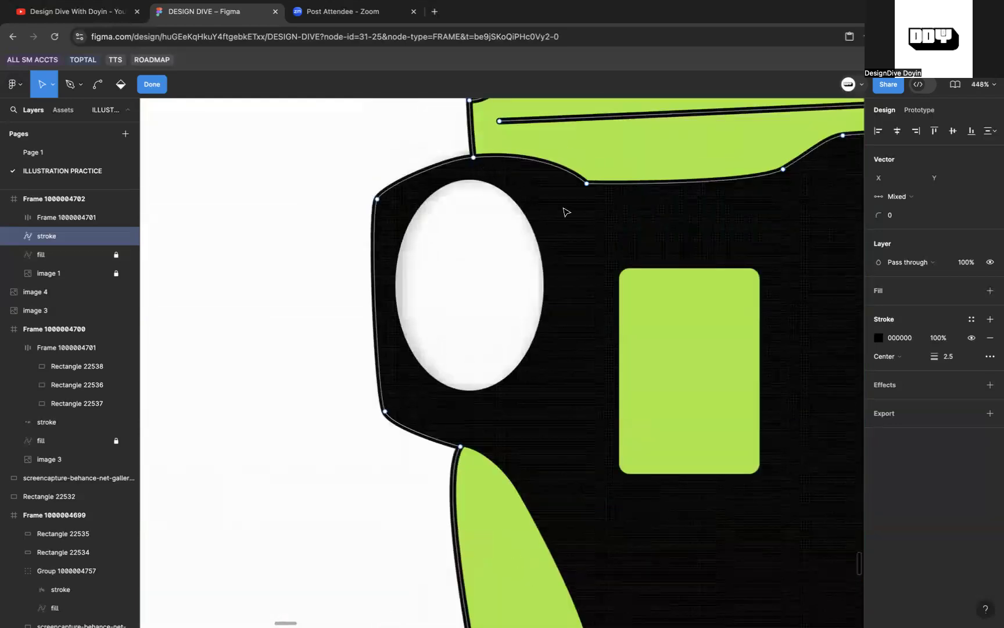
{"action": "left_click", "coordinate": [587, 183]}
{"action": "key", "text": "Delete"}
{"action": "scroll", "coordinate": [583, 198], "scroll_direction": "right", "scroll_amount": 5}
{"action": "scroll", "coordinate": [583, 199], "scroll_direction": "up", "scroll_amount": 1}
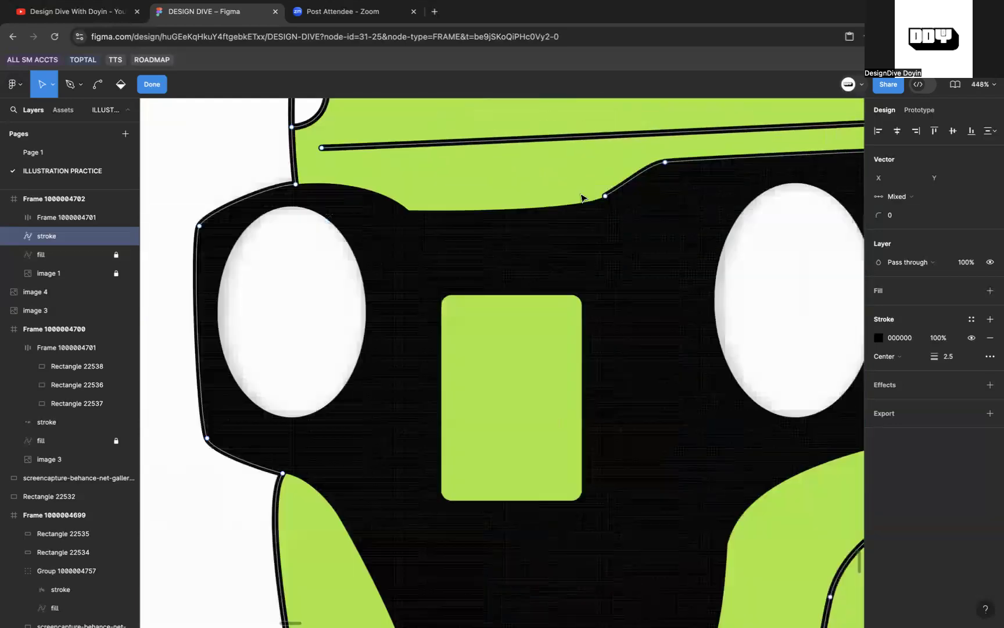
{"action": "scroll", "coordinate": [537, 198], "scroll_direction": "right", "scroll_amount": 4}
{"action": "left_click", "coordinate": [538, 197]}
{"action": "key", "text": "Delete"}
{"action": "scroll", "coordinate": [537, 201], "scroll_direction": "right", "scroll_amount": 2}
{"action": "scroll", "coordinate": [538, 200], "scroll_direction": "up", "scroll_amount": 1}
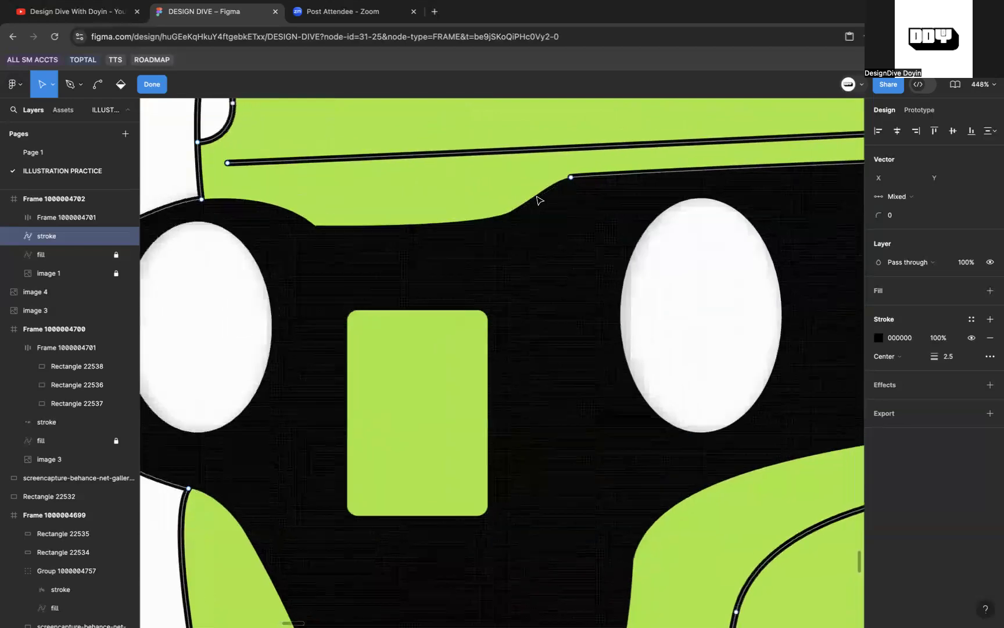
{"action": "left_click", "coordinate": [562, 184]}
{"action": "key", "text": "Delete"}
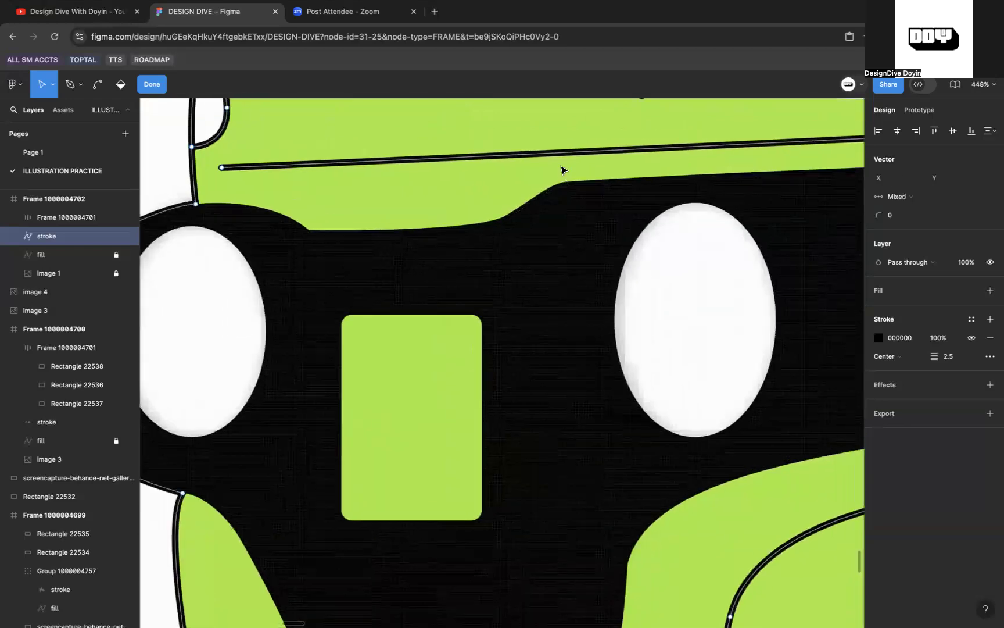
Step: Delete the stroke outline around the curved rear end of the black front panel
{"action": "scroll", "coordinate": [686, 159], "scroll_direction": "down", "scroll_amount": 5}
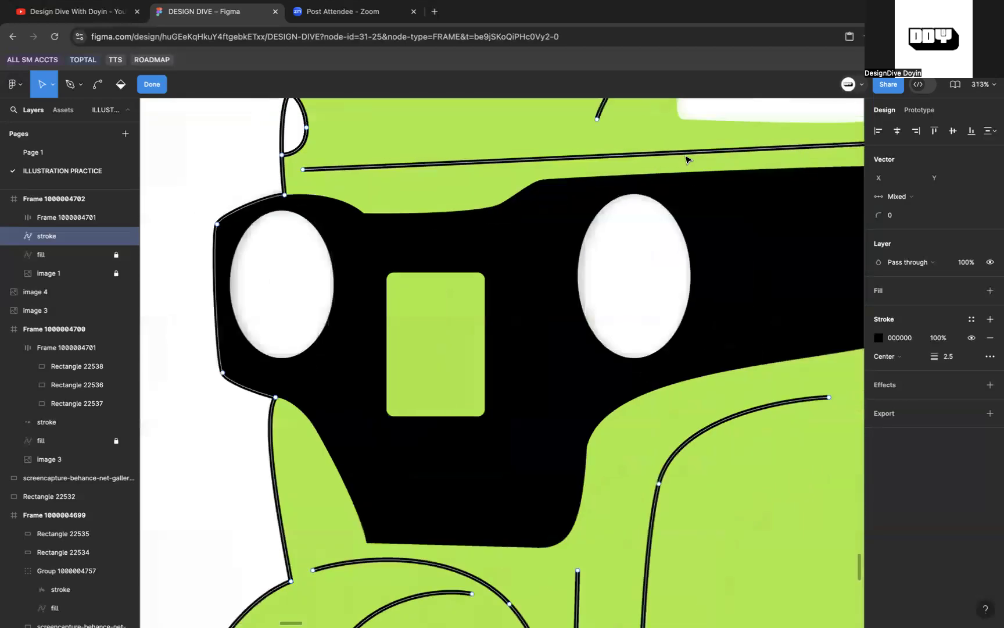
{"action": "scroll", "coordinate": [633, 215], "scroll_direction": "up", "scroll_amount": 3}
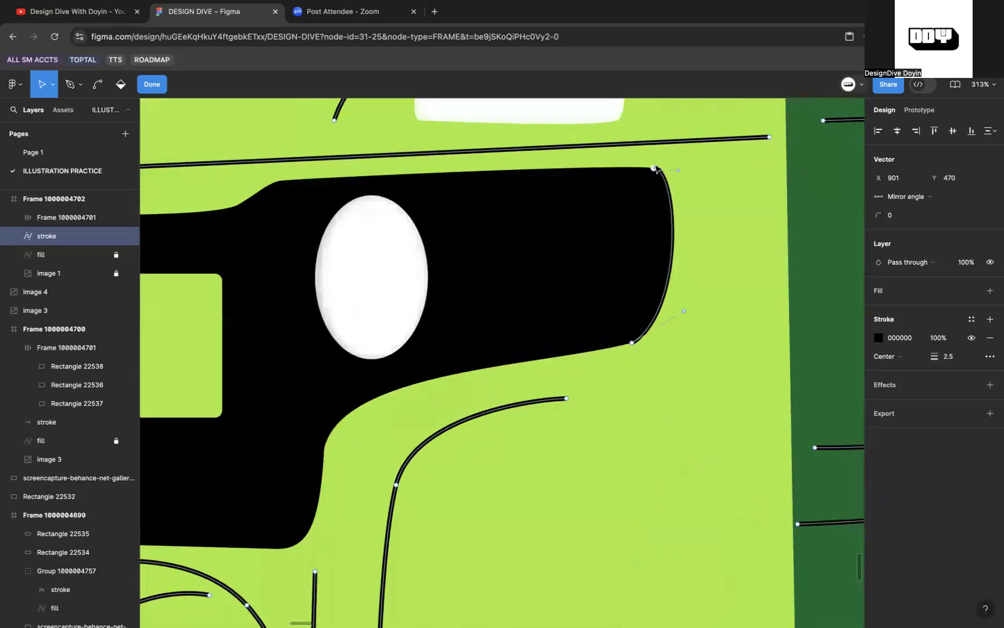
{"action": "scroll", "coordinate": [639, 285], "scroll_direction": "down", "scroll_amount": 5}
{"action": "scroll", "coordinate": [638, 285], "scroll_direction": "down", "scroll_amount": 5}
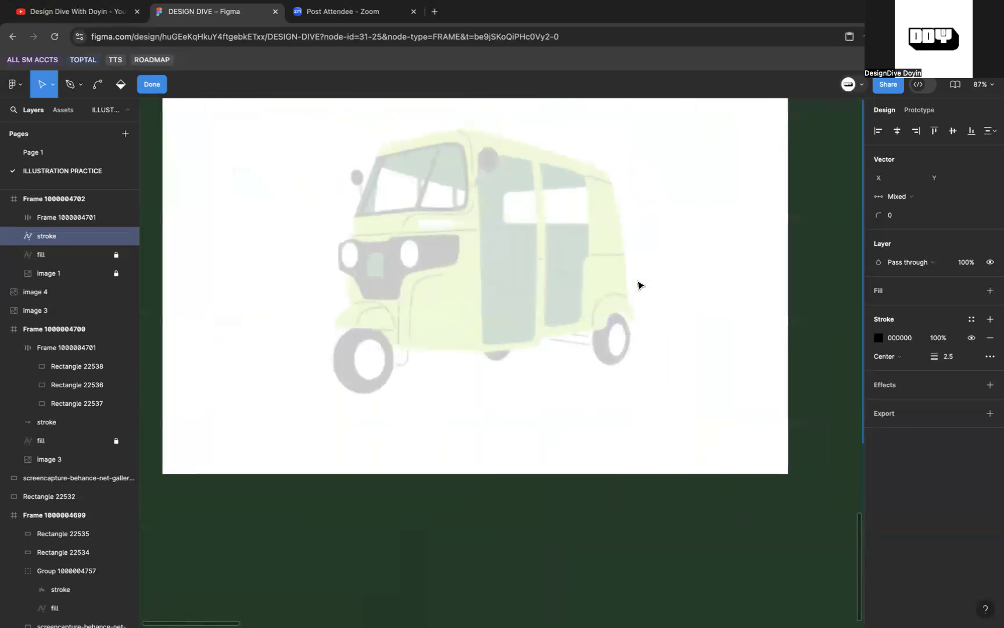
Step: Check the reference image and delete the stroke outline along the black front panel's outer edge beside the front headlight
{"action": "scroll", "coordinate": [698, 279], "scroll_direction": "right", "scroll_amount": 5}
{"action": "scroll", "coordinate": [701, 227], "scroll_direction": "up", "scroll_amount": 5}
{"action": "scroll", "coordinate": [606, 271], "scroll_direction": "up", "scroll_amount": 5}
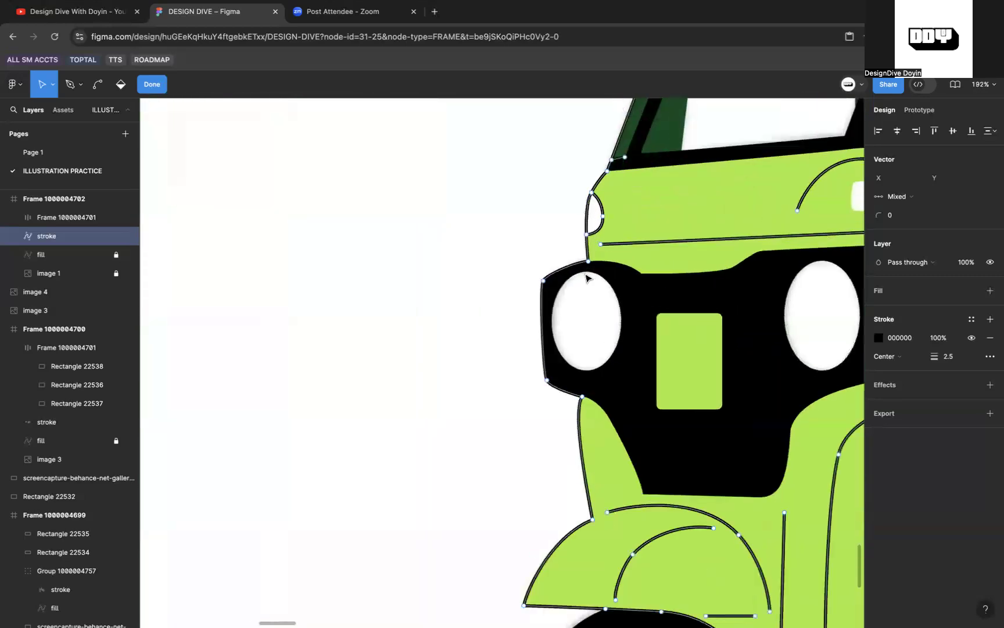
{"action": "scroll", "coordinate": [522, 287], "scroll_direction": "down", "scroll_amount": 5}
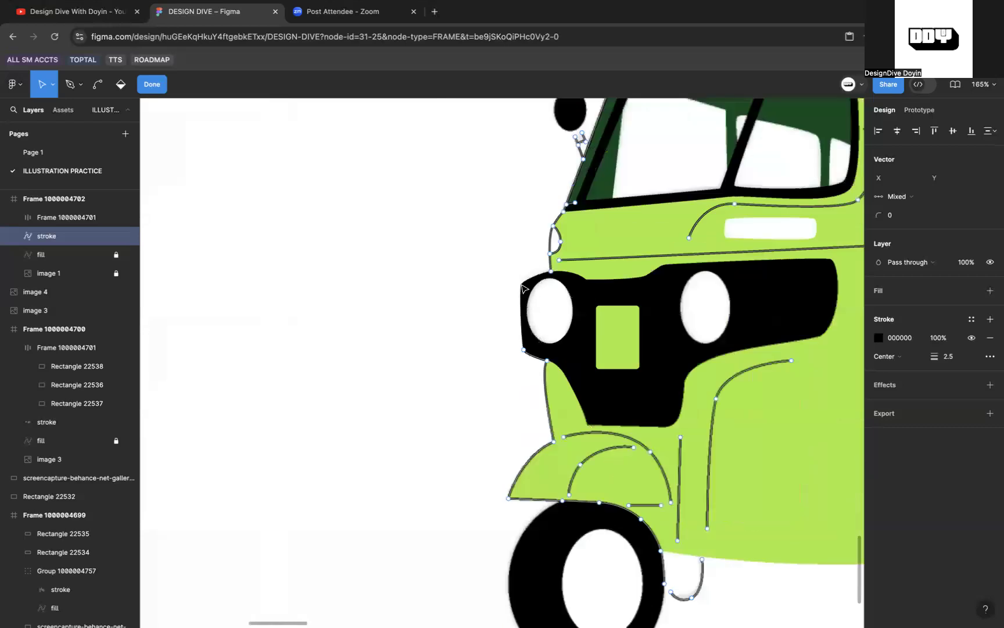
{"action": "left_click", "coordinate": [524, 349]}
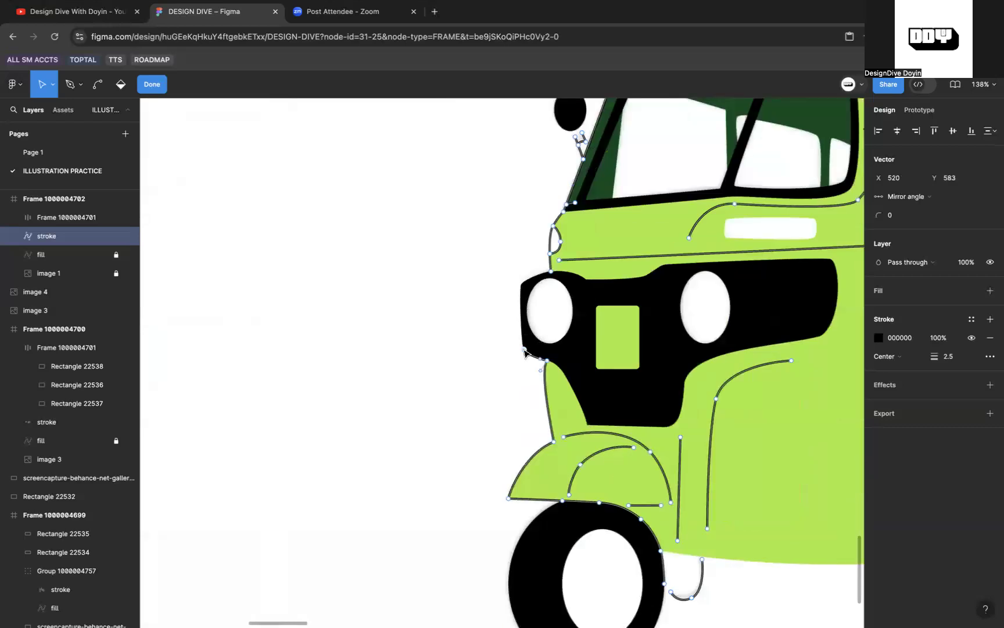
Step: Check the reference image and delete the stroke outlines of the green strip below the front panel and the fender's front edge
{"action": "scroll", "coordinate": [525, 351], "scroll_direction": "left", "scroll_amount": 10}
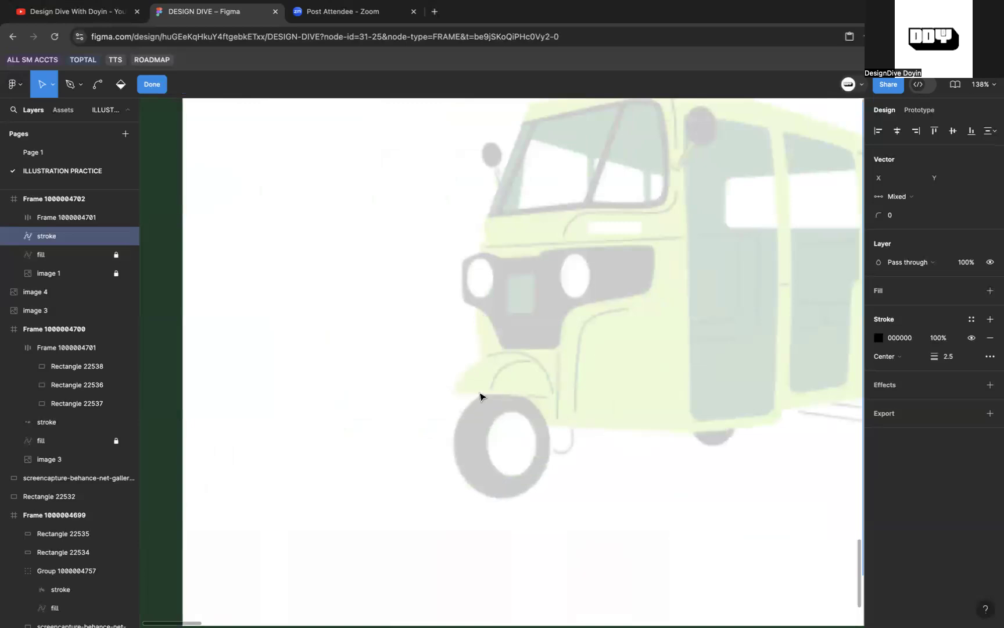
{"action": "scroll", "coordinate": [480, 397], "scroll_direction": "right", "scroll_amount": 10}
{"action": "left_click", "coordinate": [646, 316]}
{"action": "key", "text": "Delete"}
{"action": "left_click", "coordinate": [653, 398]}
{"action": "key", "text": "Delete"}
{"action": "scroll", "coordinate": [652, 399], "scroll_direction": "down", "scroll_amount": 5}
{"action": "scroll", "coordinate": [652, 399], "scroll_direction": "right", "scroll_amount": 10}
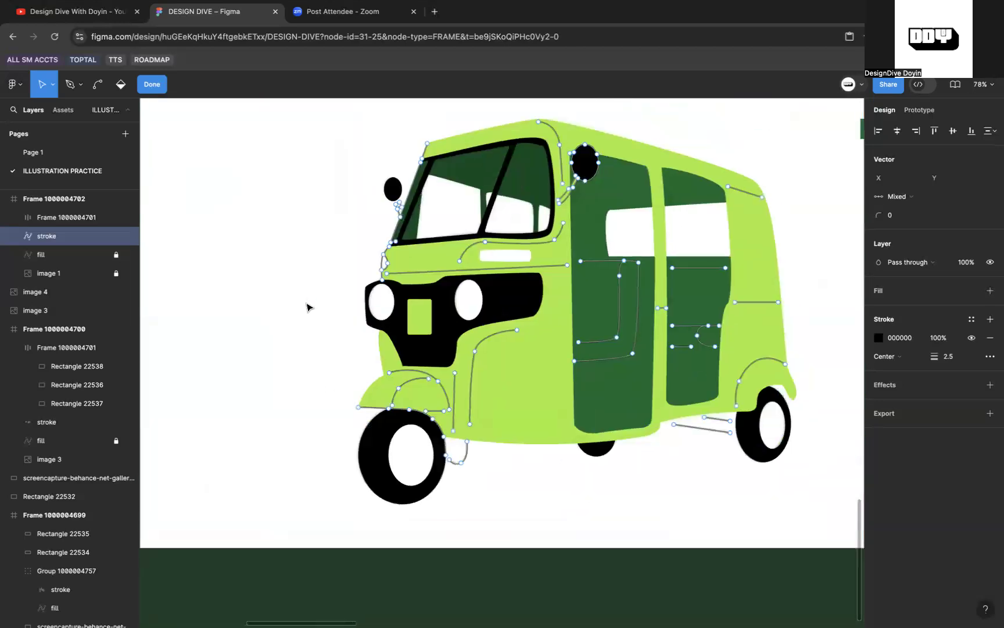
{"action": "scroll", "coordinate": [361, 398], "scroll_direction": "up", "scroll_amount": 5}
{"action": "left_click", "coordinate": [352, 425]}
{"action": "key", "text": "Delete"}
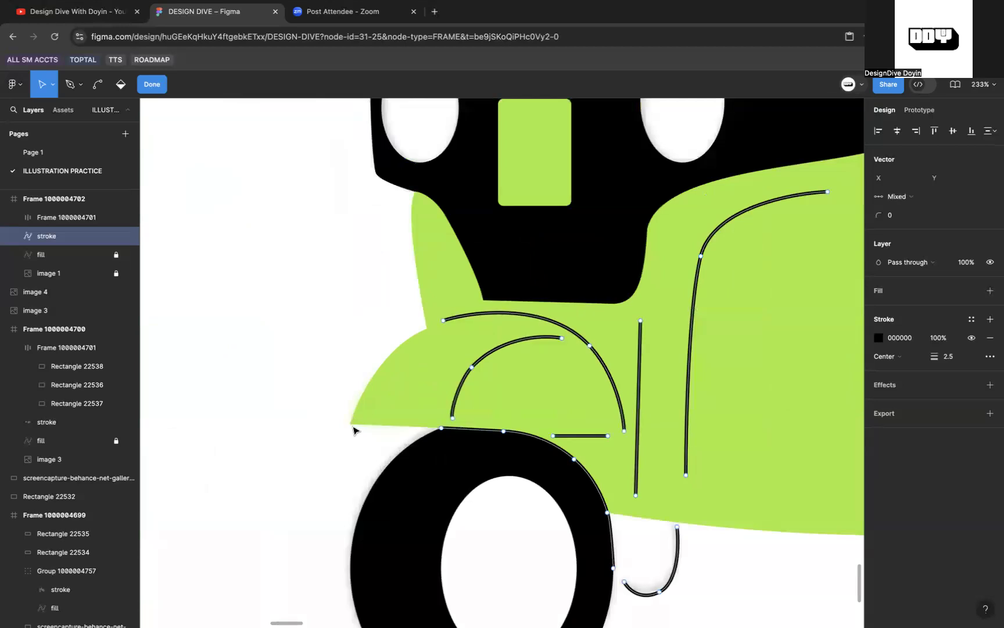
Step: Delete the stroke outline along the fender's lower edge and around the front wheel arch
{"action": "left_click", "coordinate": [442, 428]}
{"action": "key", "text": "Delete"}
{"action": "left_click", "coordinate": [504, 432]}
{"action": "key", "text": "Delete"}
{"action": "left_click", "coordinate": [574, 459]}
{"action": "key", "text": "Delete"}
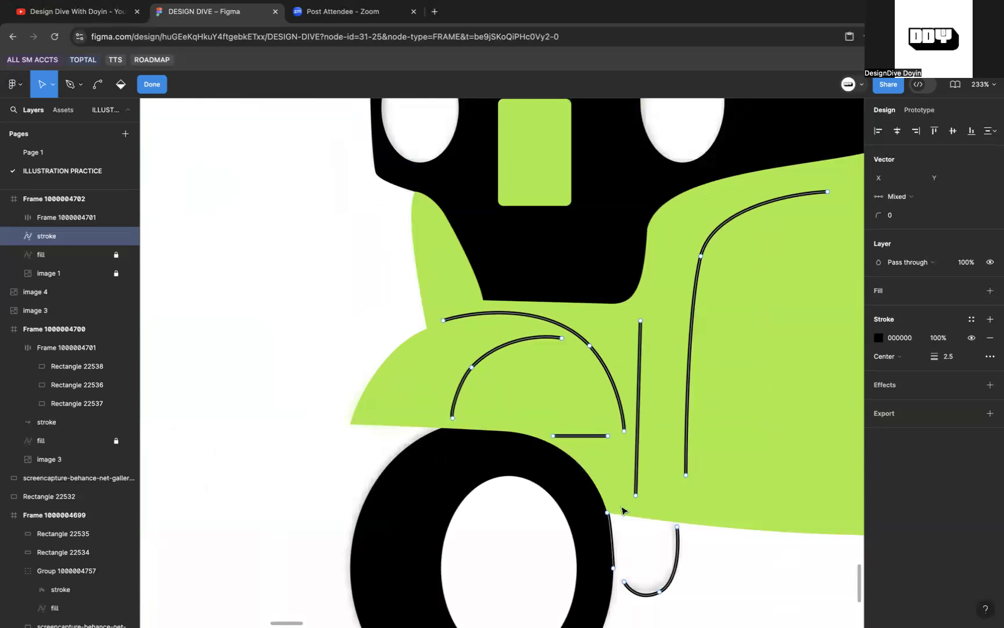
{"action": "left_click", "coordinate": [607, 513]}
{"action": "key", "text": "Delete"}
Step: Check the reference image and delete the inner curved stroke of the small white light above the front headlight
{"action": "scroll", "coordinate": [687, 567], "scroll_direction": "down", "scroll_amount": 5}
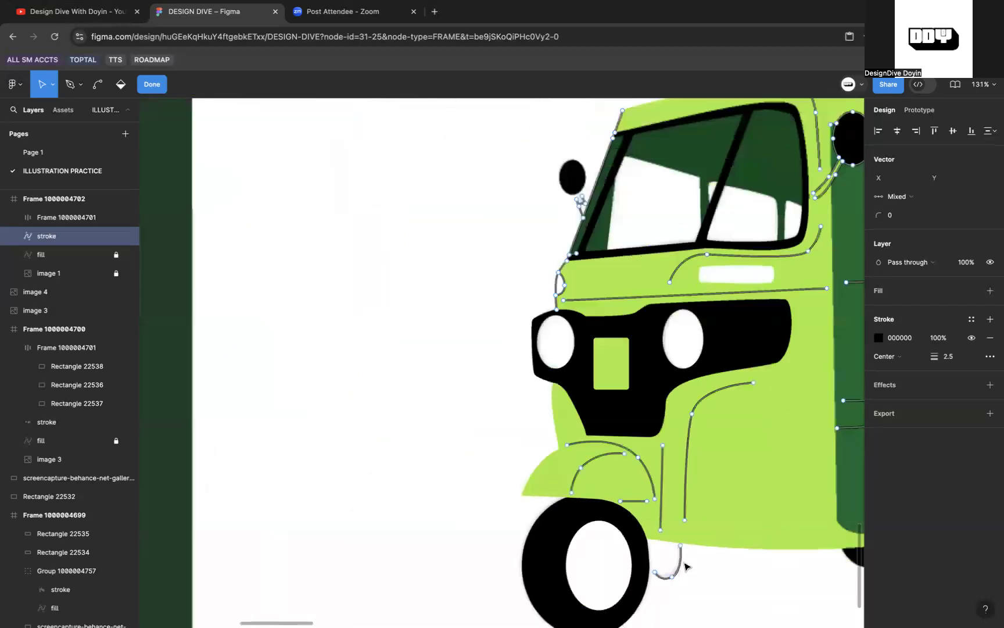
{"action": "scroll", "coordinate": [687, 566], "scroll_direction": "left", "scroll_amount": 12}
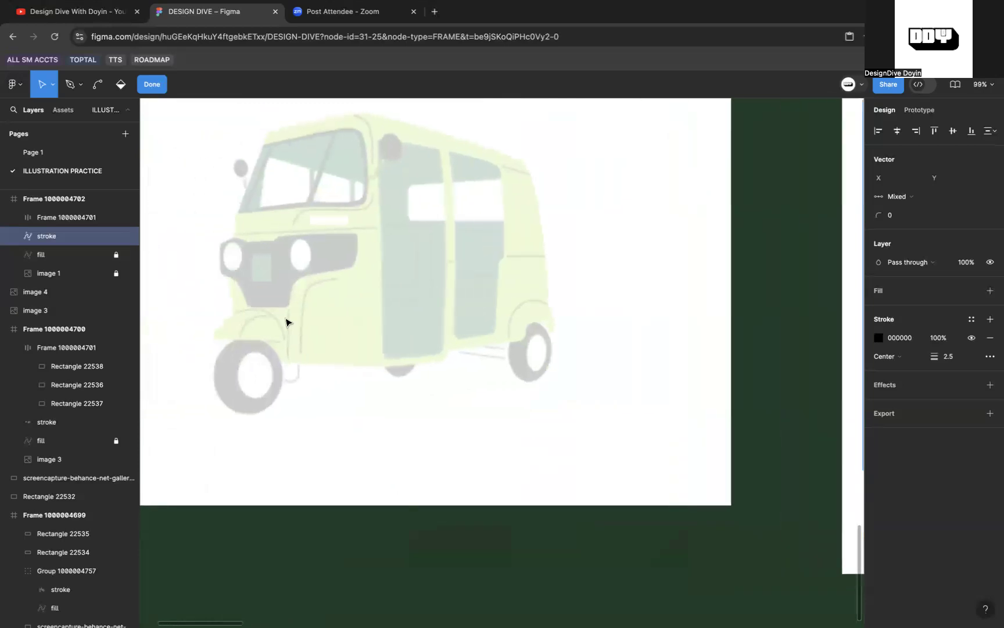
{"action": "scroll", "coordinate": [286, 322], "scroll_direction": "right", "scroll_amount": 8}
{"action": "scroll", "coordinate": [286, 322], "scroll_direction": "down", "scroll_amount": 2}
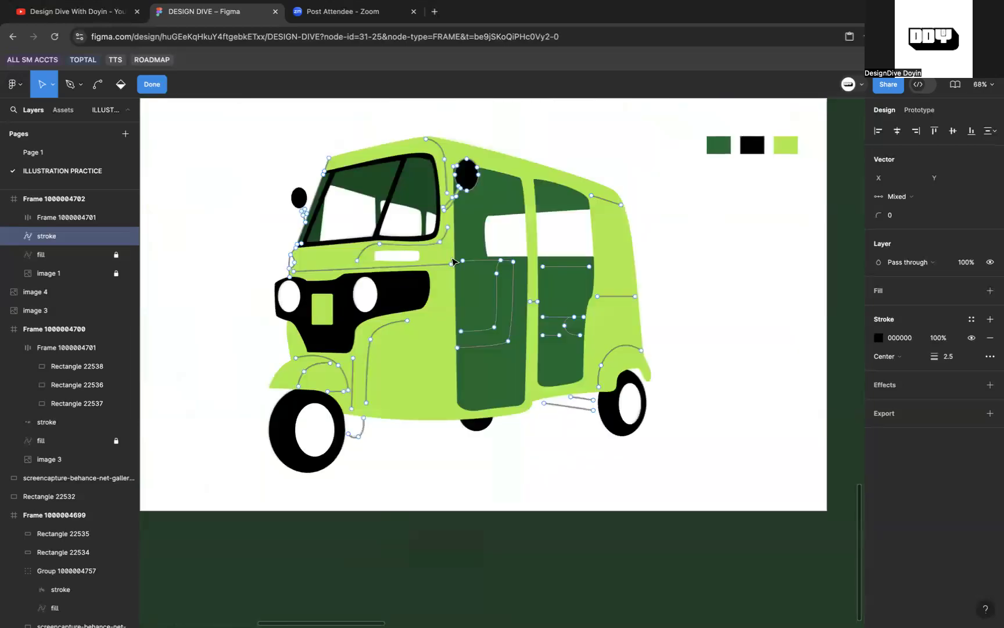
{"action": "scroll", "coordinate": [453, 262], "scroll_direction": "up", "scroll_amount": 5}
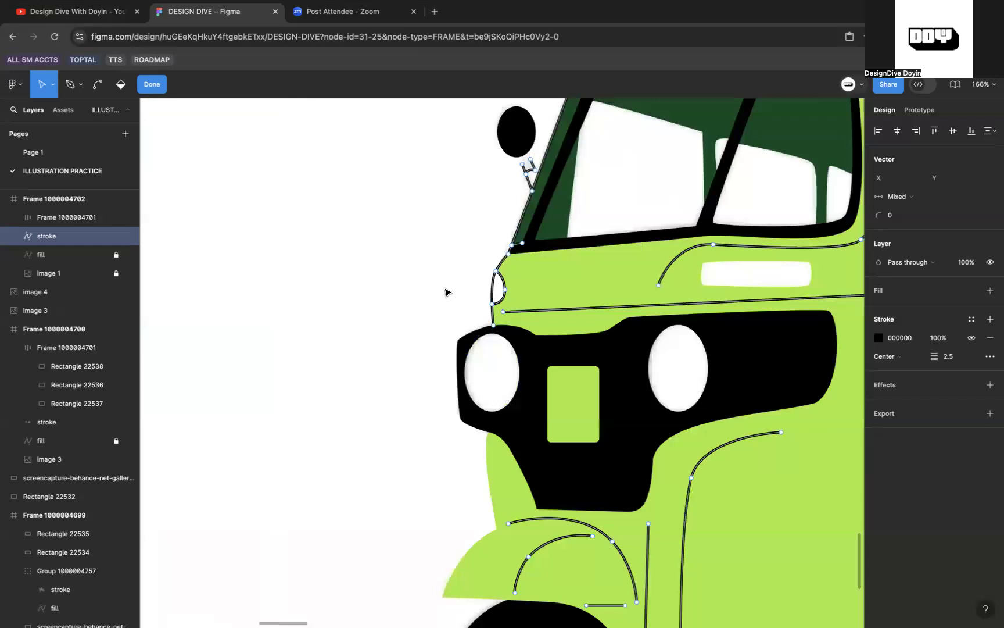
{"action": "scroll", "coordinate": [445, 292], "scroll_direction": "up", "scroll_amount": 3}
{"action": "left_click", "coordinate": [565, 289]}
{"action": "key", "text": "Delete"}
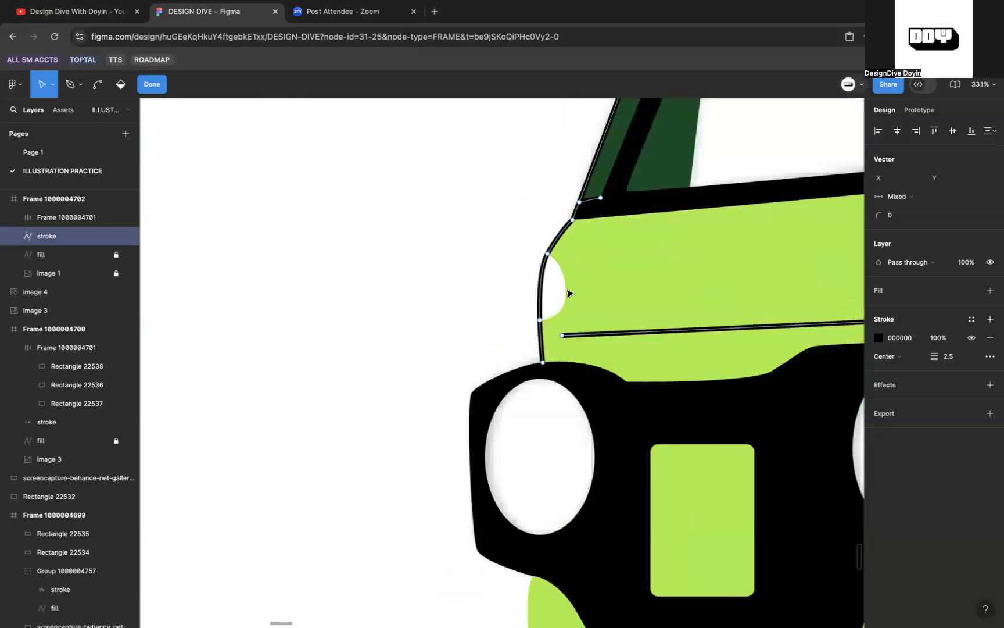
Step: Check the reference image and delete the stroke segments at the upper rear side of the round black mirror beside the door
{"action": "scroll", "coordinate": [567, 291], "scroll_direction": "down", "scroll_amount": 5}
{"action": "scroll", "coordinate": [569, 293], "scroll_direction": "left", "scroll_amount": 4}
{"action": "scroll", "coordinate": [568, 293], "scroll_direction": "right", "scroll_amount": 4}
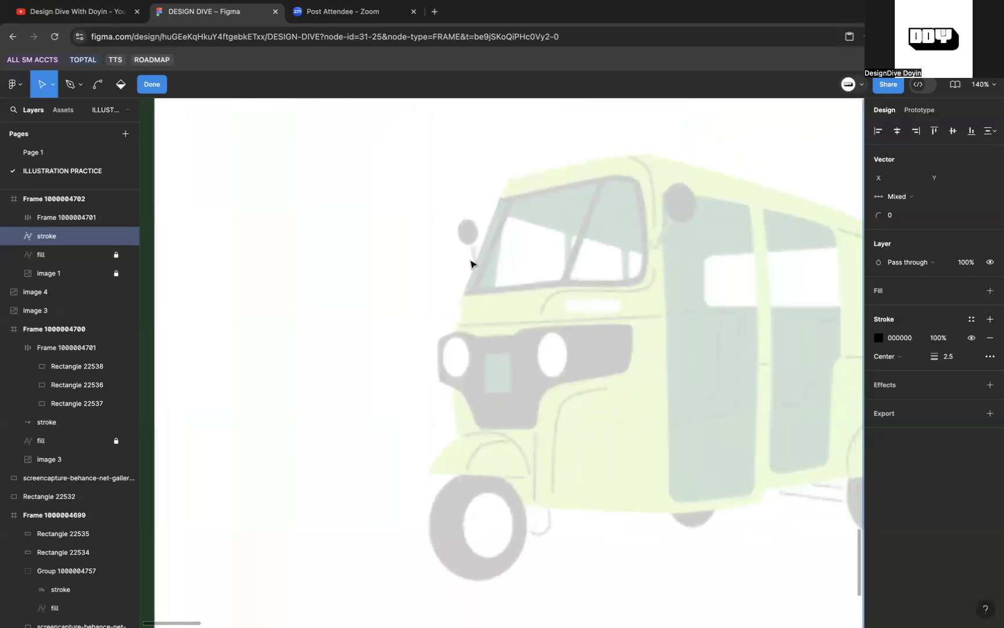
{"action": "scroll", "coordinate": [477, 245], "scroll_direction": "right", "scroll_amount": 10}
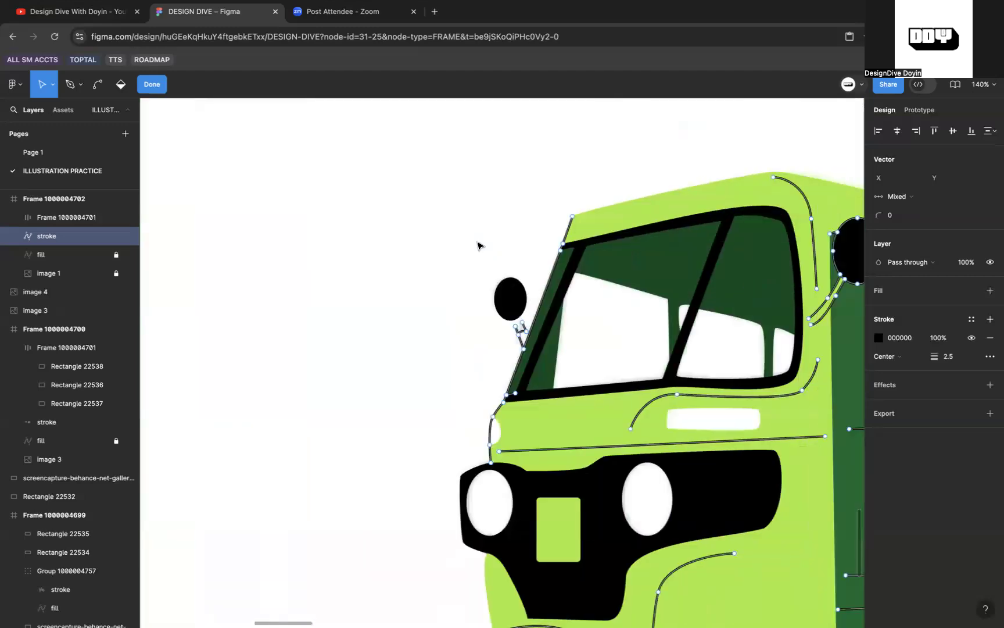
{"action": "scroll", "coordinate": [535, 291], "scroll_direction": "up", "scroll_amount": 5}
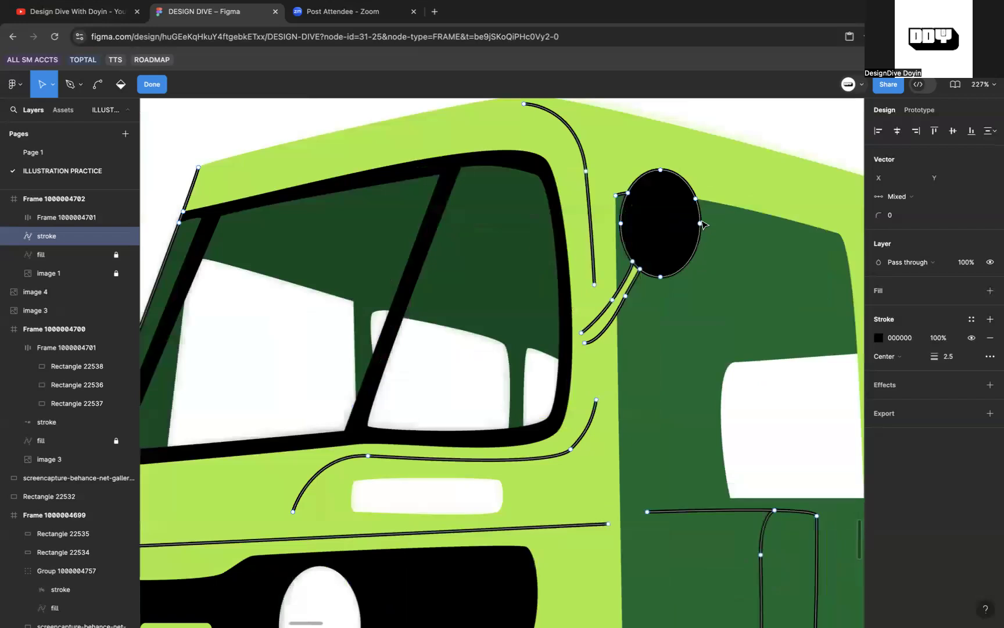
{"action": "left_click", "coordinate": [690, 216]}
{"action": "left_click", "coordinate": [695, 197]}
{"action": "key", "text": "Delete"}
Step: Check the reference image and delete the strokes across the mirror's top and the adjoining corner of the green door opening
{"action": "scroll", "coordinate": [691, 204], "scroll_direction": "left", "scroll_amount": 15}
{"action": "scroll", "coordinate": [691, 204], "scroll_direction": "down", "scroll_amount": 5}
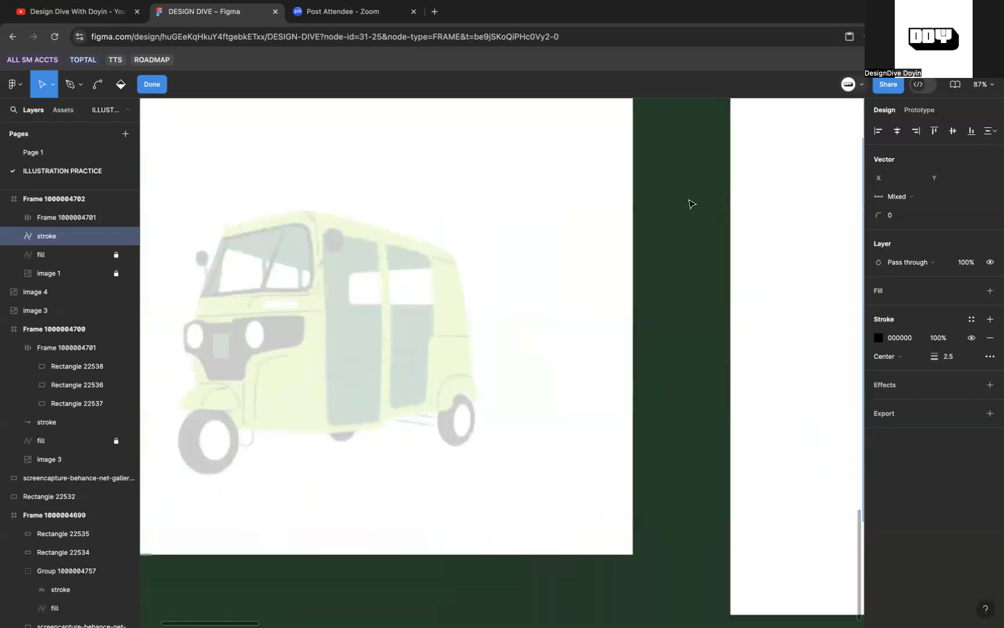
{"action": "scroll", "coordinate": [690, 204], "scroll_direction": "left", "scroll_amount": 5}
{"action": "scroll", "coordinate": [466, 266], "scroll_direction": "up", "scroll_amount": 5}
{"action": "scroll", "coordinate": [467, 158], "scroll_direction": "right", "scroll_amount": 20}
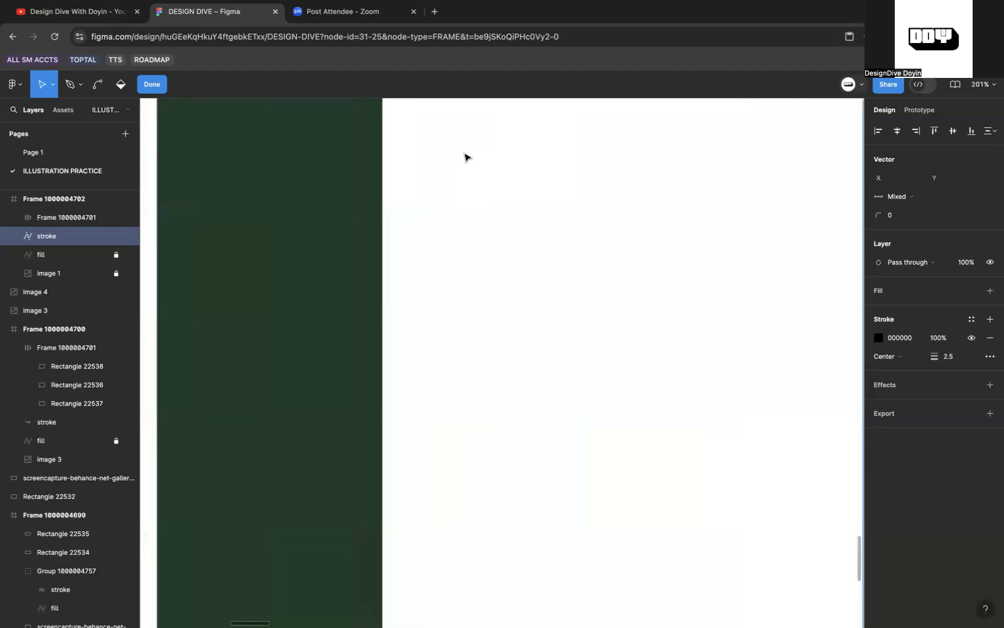
{"action": "scroll", "coordinate": [556, 158], "scroll_direction": "right", "scroll_amount": 8}
{"action": "left_click", "coordinate": [431, 202]}
{"action": "key", "text": "Delete"}
{"action": "left_click", "coordinate": [397, 220]}
{"action": "key", "text": "Delete"}
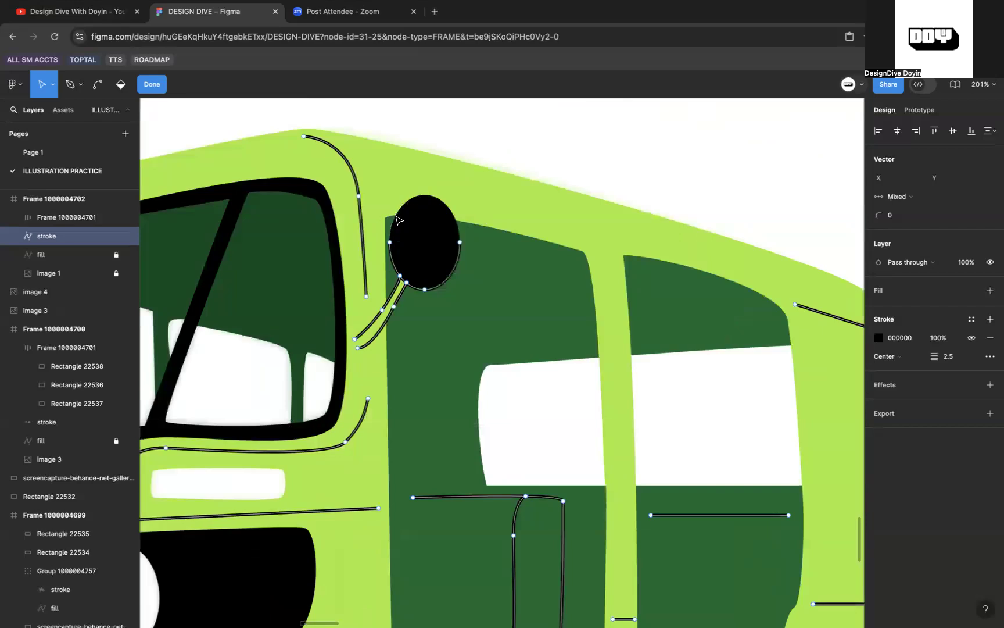
Step: Delete the remaining stroke outline around the sides and lower half of the round black mirror, keeping the mirror arm's lines
{"action": "left_click", "coordinate": [388, 232]}
{"action": "key", "text": "Delete"}
{"action": "left_click_drag", "start_coordinate": [440, 240], "coordinate": [492, 291]}
{"action": "key", "text": "Delete"}
Step: Compare the mirror arm's strokes with the reference image and leave the stroke layer's vector editing mode
{"action": "scroll", "coordinate": [408, 274], "scroll_direction": "left", "scroll_amount": 15}
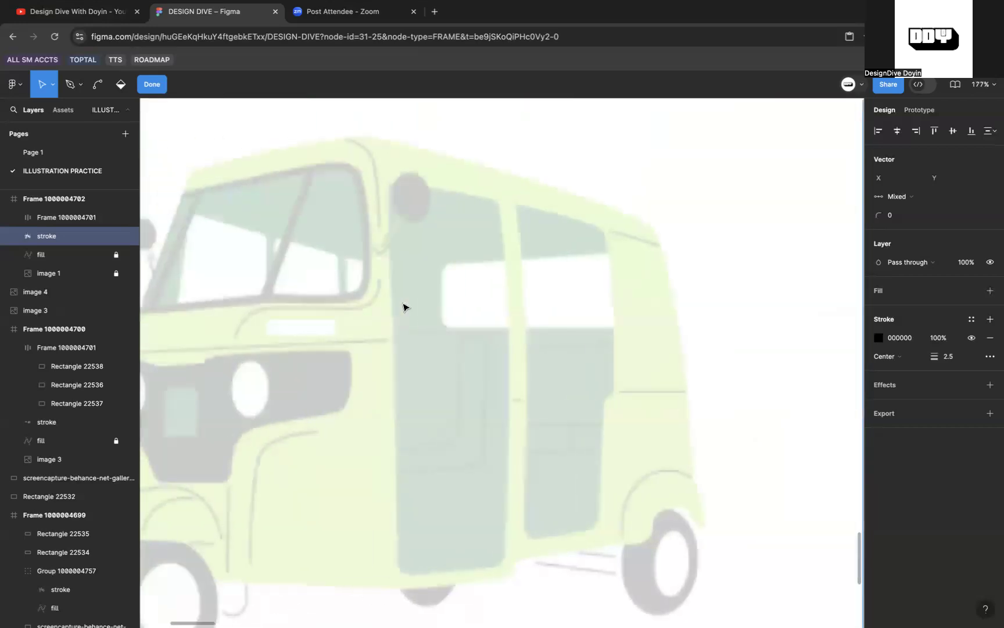
{"action": "scroll", "coordinate": [402, 279], "scroll_direction": "up", "scroll_amount": 5}
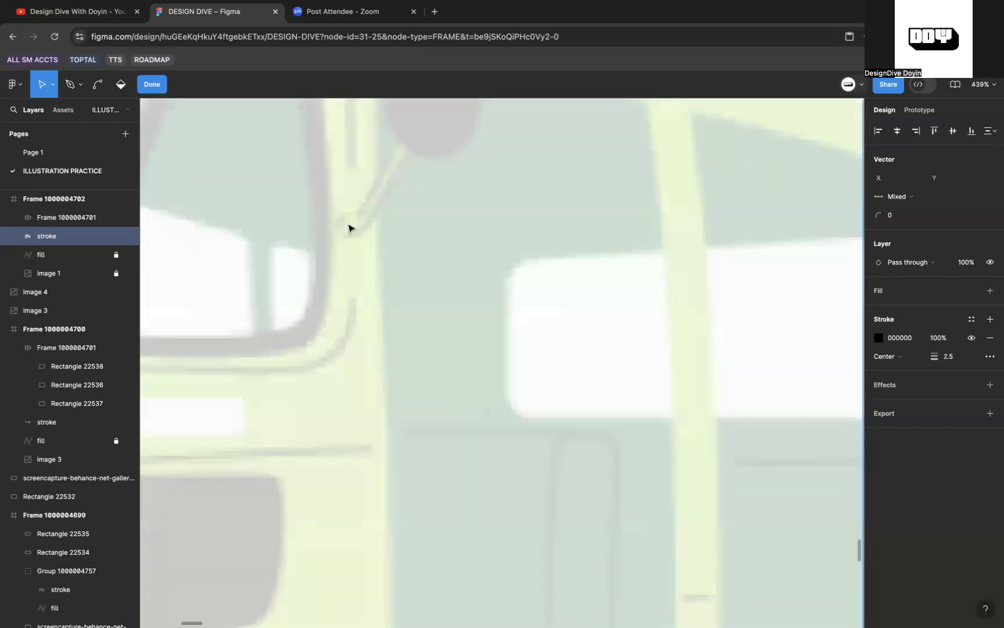
{"action": "scroll", "coordinate": [359, 212], "scroll_direction": "down", "scroll_amount": 3}
{"action": "scroll", "coordinate": [361, 207], "scroll_direction": "right", "scroll_amount": 10}
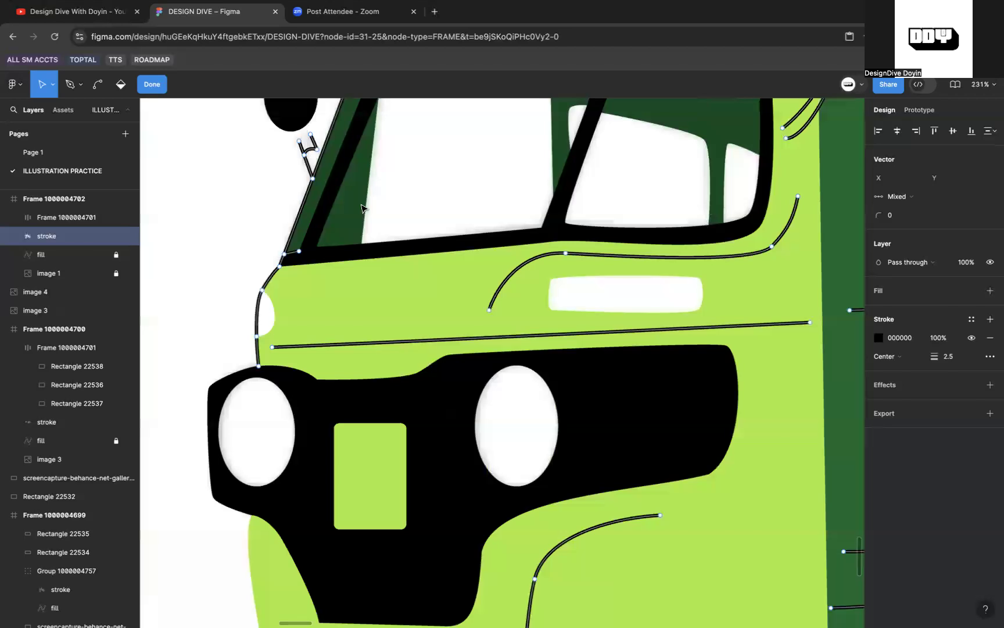
{"action": "scroll", "coordinate": [360, 207], "scroll_direction": "right", "scroll_amount": 10}
{"action": "scroll", "coordinate": [478, 195], "scroll_direction": "up", "scroll_amount": 3}
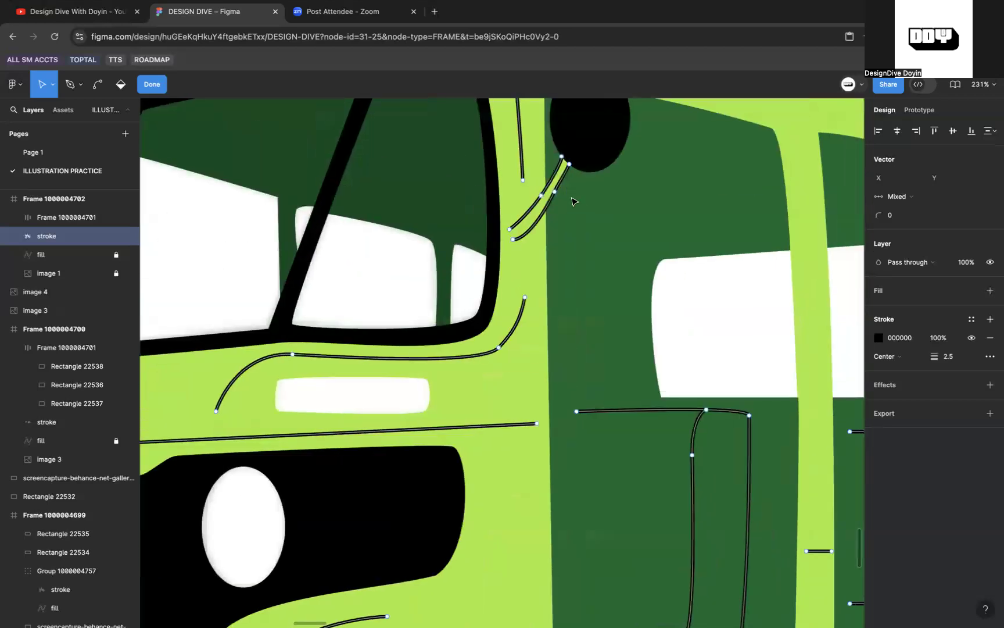
{"action": "scroll", "coordinate": [569, 200], "scroll_direction": "down", "scroll_amount": 1}
{"action": "key", "text": "Escape"}
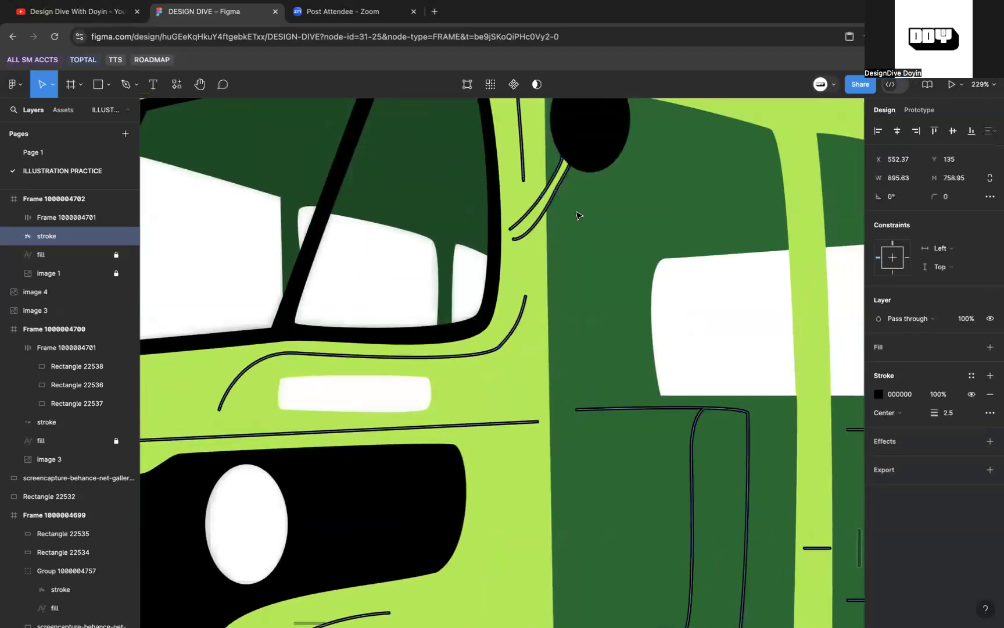
Step: Deselect the stroke layer and compare the whole rickshaw illustration with the reference image
{"action": "scroll", "coordinate": [578, 218], "scroll_direction": "down", "scroll_amount": 5}
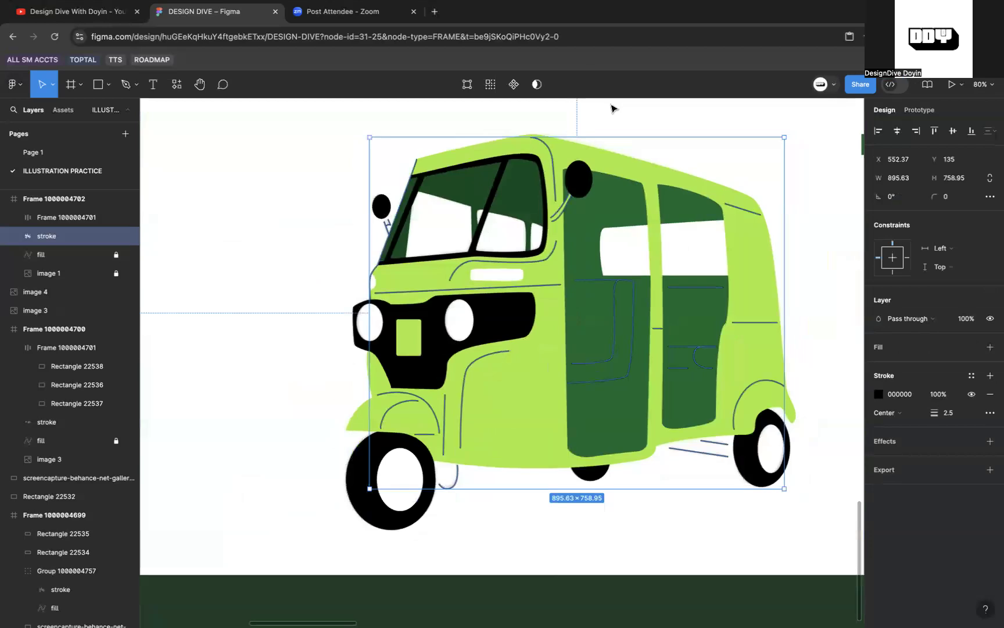
{"action": "left_click", "coordinate": [648, 113]}
{"action": "scroll", "coordinate": [648, 114], "scroll_direction": "down", "scroll_amount": 2}
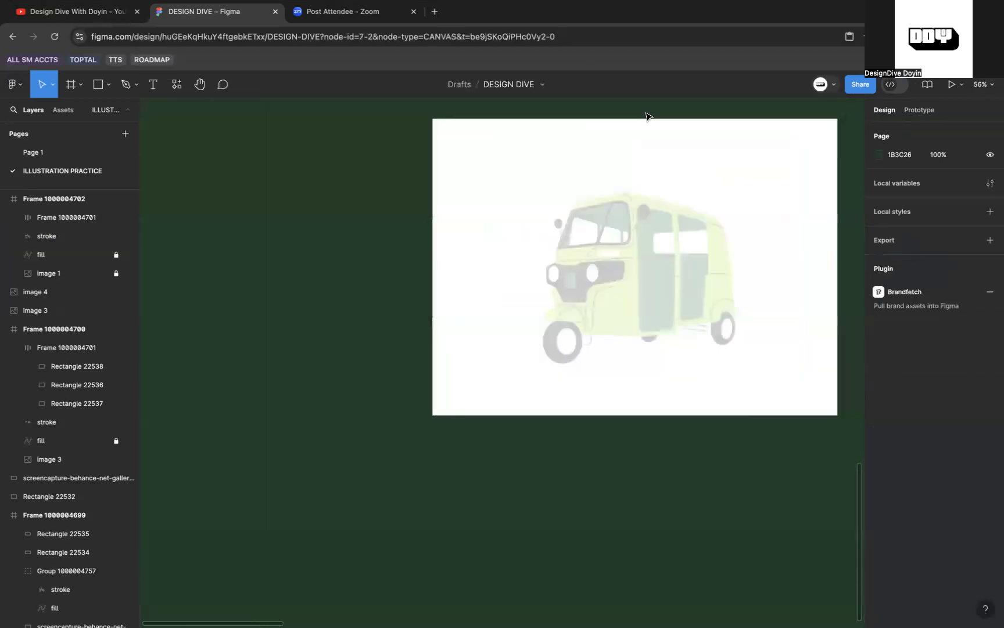
{"action": "scroll", "coordinate": [648, 114], "scroll_direction": "right", "scroll_amount": 2}
{"action": "scroll", "coordinate": [620, 240], "scroll_direction": "up", "scroll_amount": 3}
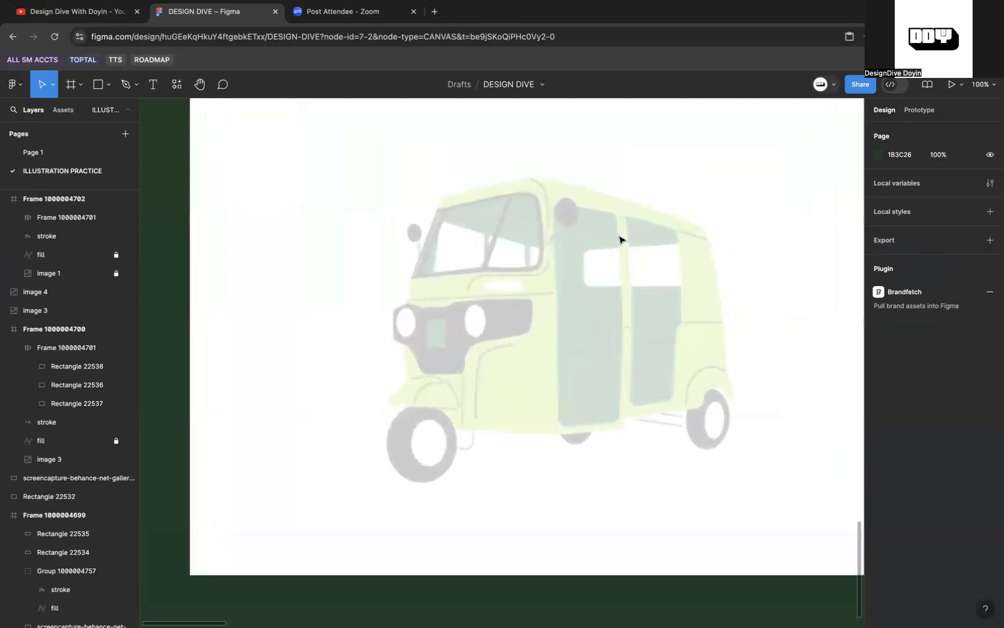
{"action": "scroll", "coordinate": [621, 239], "scroll_direction": "up", "scroll_amount": 1}
{"action": "scroll", "coordinate": [621, 239], "scroll_direction": "right", "scroll_amount": 10}
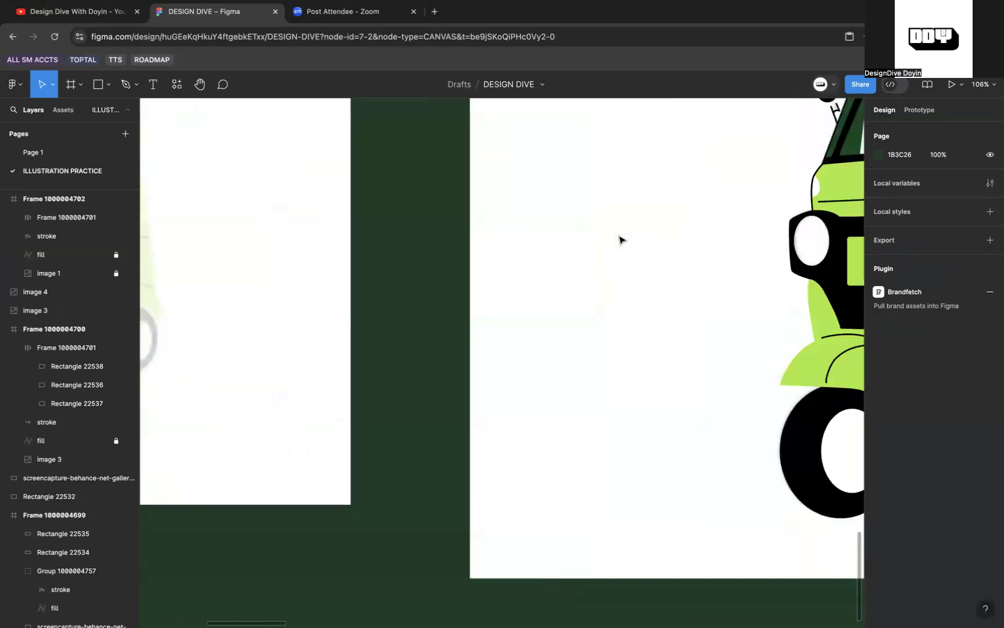
Step: Open the stroke layer for vector editing and delete the short stroke inside the windscreen's lower front corner
{"action": "scroll", "coordinate": [621, 238], "scroll_direction": "down", "scroll_amount": 3}
{"action": "scroll", "coordinate": [543, 289], "scroll_direction": "up", "scroll_amount": 4}
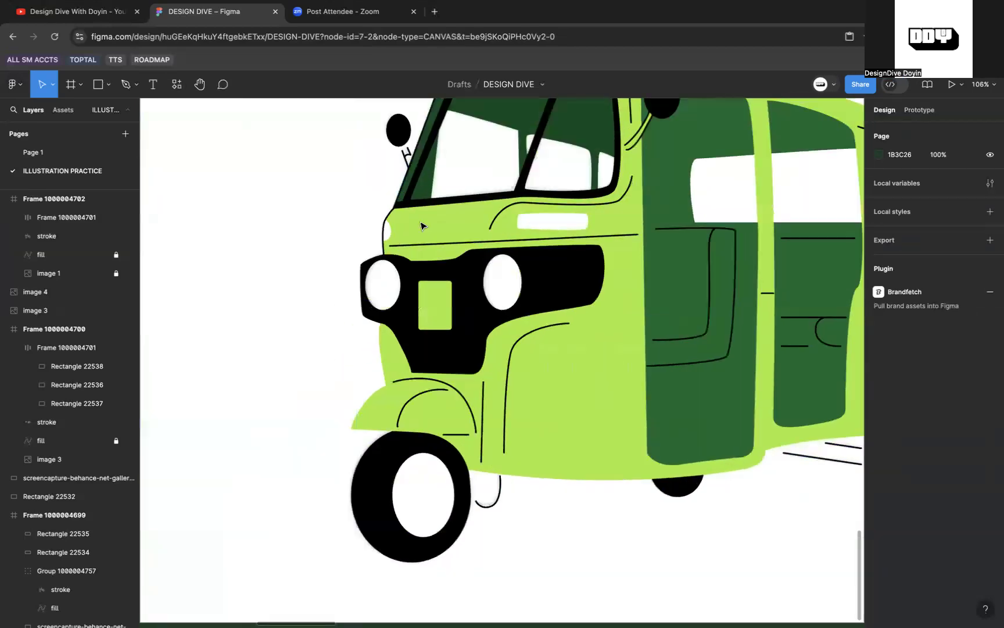
{"action": "scroll", "coordinate": [585, 188], "scroll_direction": "up", "scroll_amount": 4}
{"action": "scroll", "coordinate": [503, 258], "scroll_direction": "up", "scroll_amount": 5}
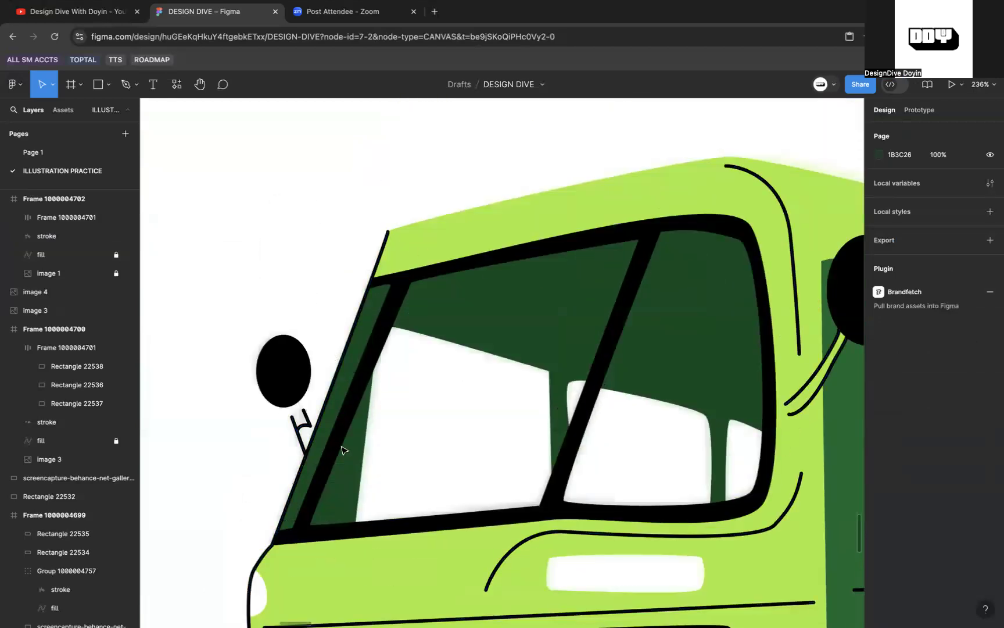
{"action": "left_click", "coordinate": [284, 537]}
{"action": "scroll", "coordinate": [288, 535], "scroll_direction": "up", "scroll_amount": 10}
{"action": "double_click", "coordinate": [290, 534]}
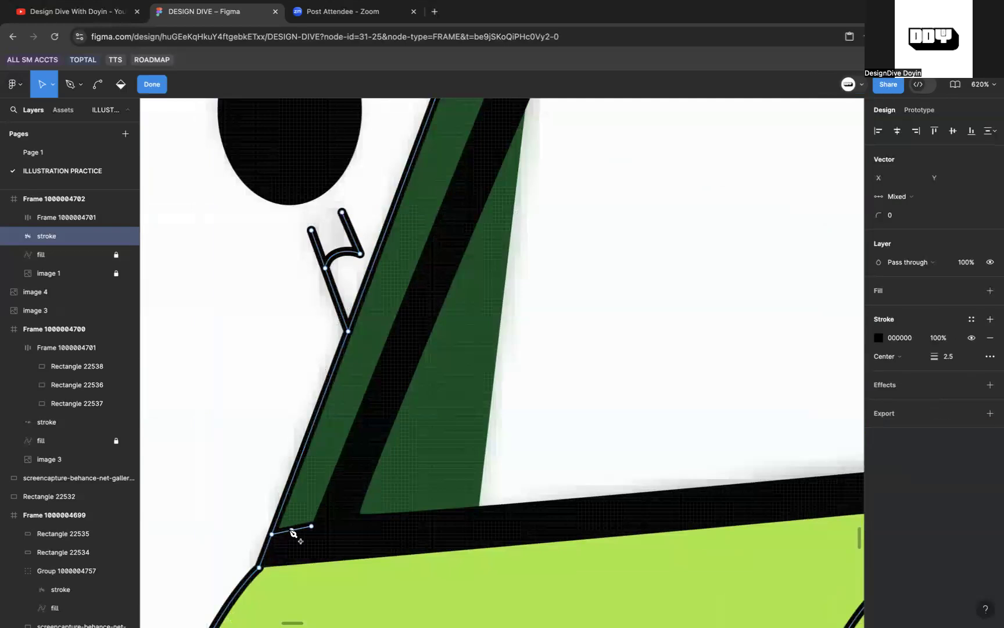
{"action": "scroll", "coordinate": [312, 530], "scroll_direction": "down", "scroll_amount": 5}
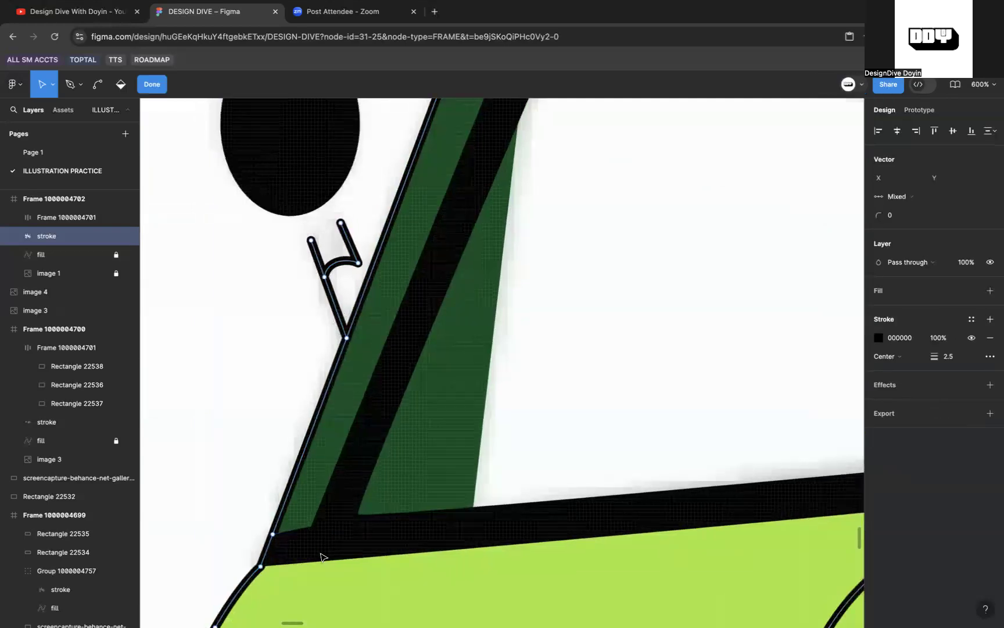
Step: Check the reference image and delete the lowest part of the cab's front-edge stroke, just above the black headlight panel
{"action": "left_click", "coordinate": [357, 556]}
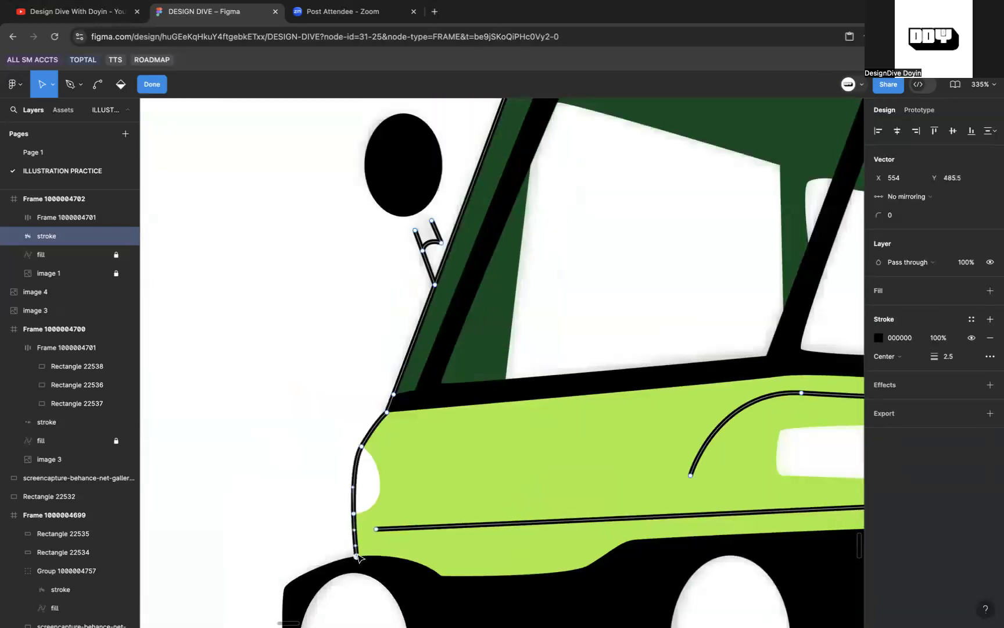
{"action": "scroll", "coordinate": [359, 558], "scroll_direction": "down", "scroll_amount": 6}
{"action": "scroll", "coordinate": [396, 540], "scroll_direction": "right", "scroll_amount": 2}
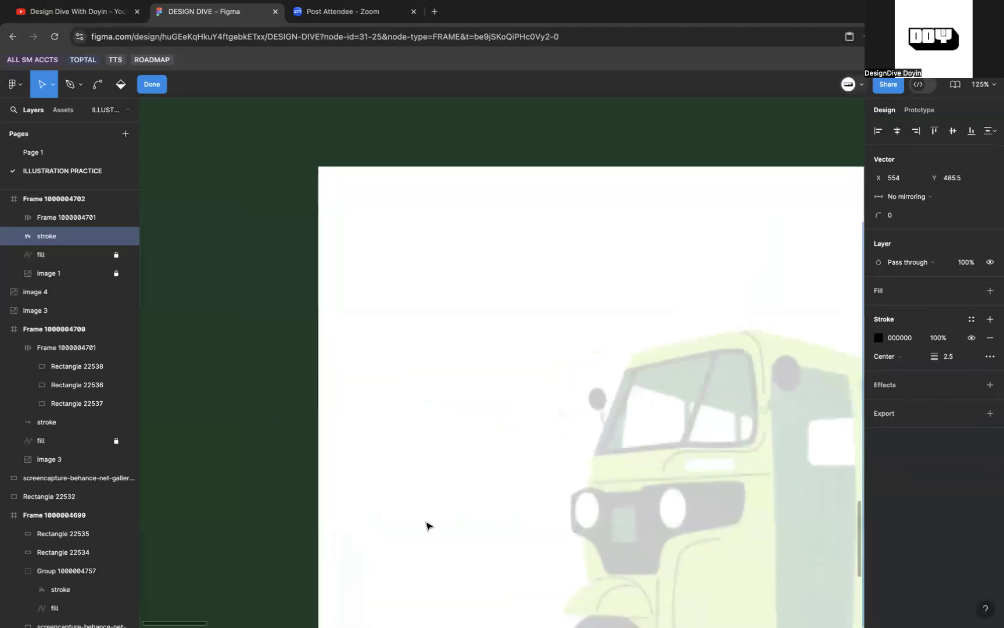
{"action": "scroll", "coordinate": [563, 475], "scroll_direction": "right", "scroll_amount": 10}
{"action": "scroll", "coordinate": [707, 447], "scroll_direction": "right", "scroll_amount": 7}
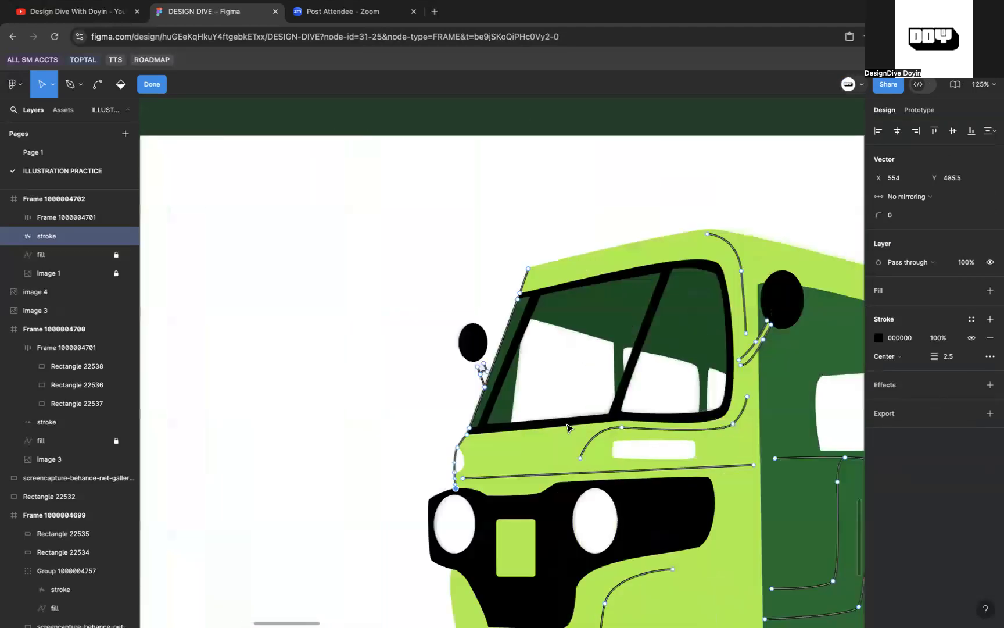
{"action": "scroll", "coordinate": [472, 454], "scroll_direction": "up", "scroll_amount": 3}
{"action": "scroll", "coordinate": [472, 454], "scroll_direction": "up", "scroll_amount": 5}
{"action": "key", "text": "BackSpace"}
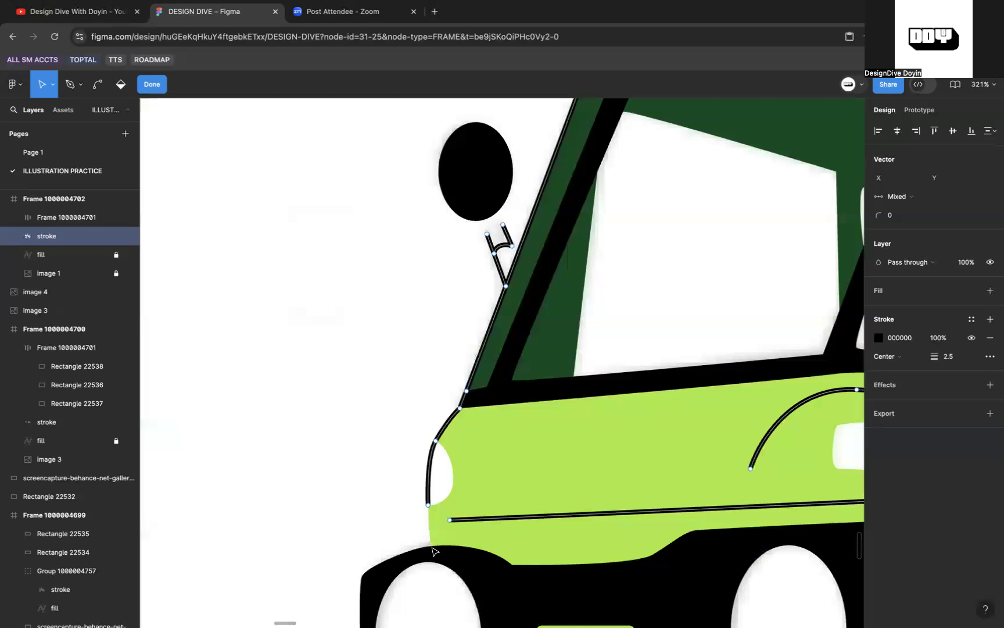
Step: Delete the rest of the front-edge stroke around the white side lamp up to the windscreen corner and leave vector editing
{"action": "left_click", "coordinate": [430, 507]}
{"action": "key", "text": "BackSpace"}
{"action": "left_click", "coordinate": [435, 440]}
{"action": "key", "text": "BackSpace"}
{"action": "scroll", "coordinate": [512, 306], "scroll_direction": "down", "scroll_amount": 10}
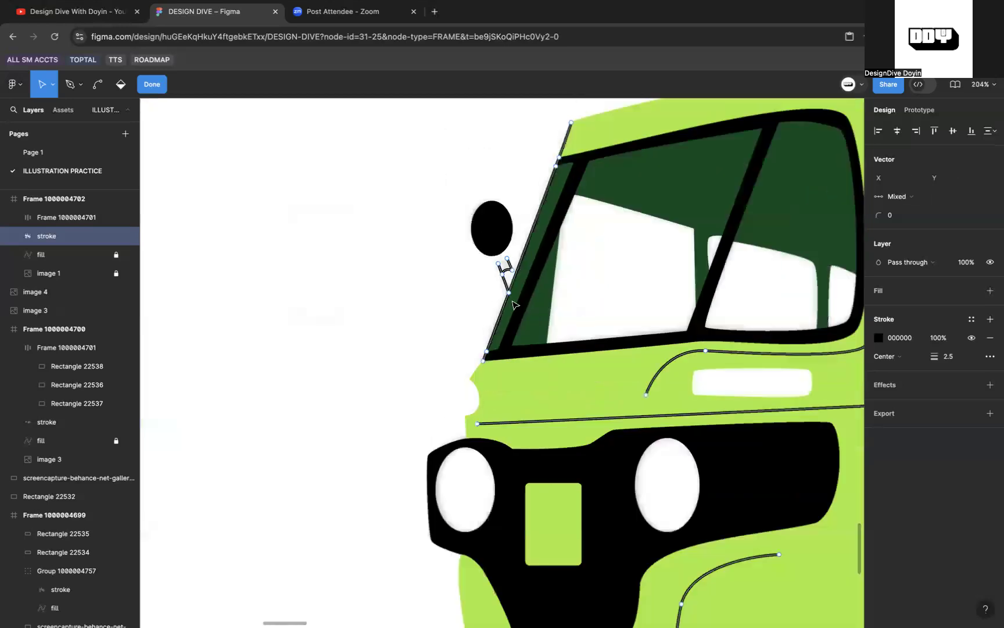
{"action": "key", "text": "Escape"}
Step: Deselect the stroke layer and compare the remaining body, door and seat strokes with the reference image
{"action": "scroll", "coordinate": [385, 350], "scroll_direction": "down", "scroll_amount": 4}
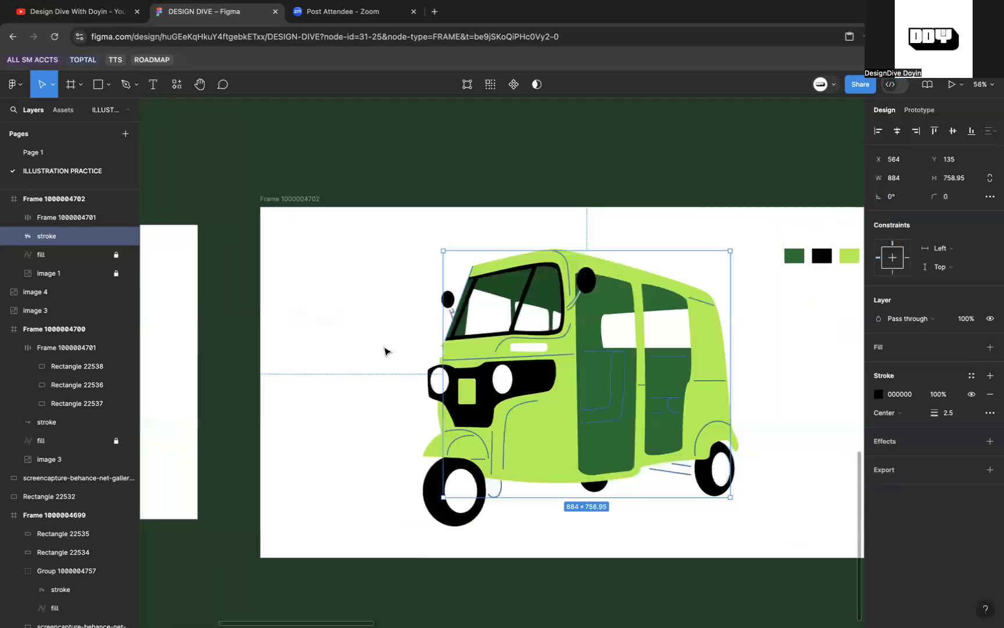
{"action": "scroll", "coordinate": [466, 332], "scroll_direction": "up", "scroll_amount": 8}
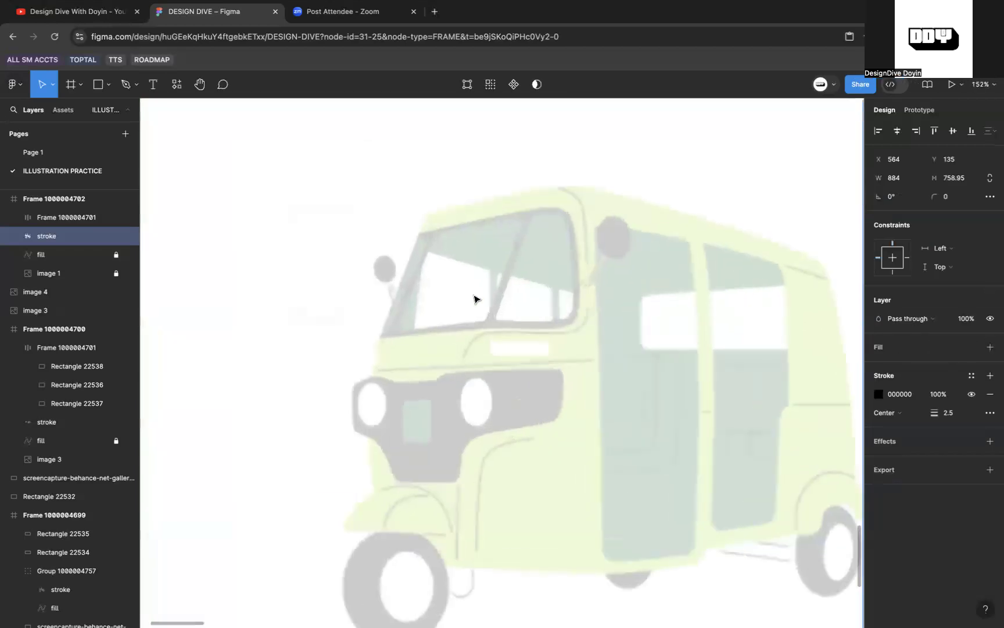
{"action": "scroll", "coordinate": [503, 278], "scroll_direction": "down", "scroll_amount": 5}
{"action": "scroll", "coordinate": [503, 278], "scroll_direction": "up", "scroll_amount": 1}
{"action": "scroll", "coordinate": [503, 278], "scroll_direction": "right", "scroll_amount": 10}
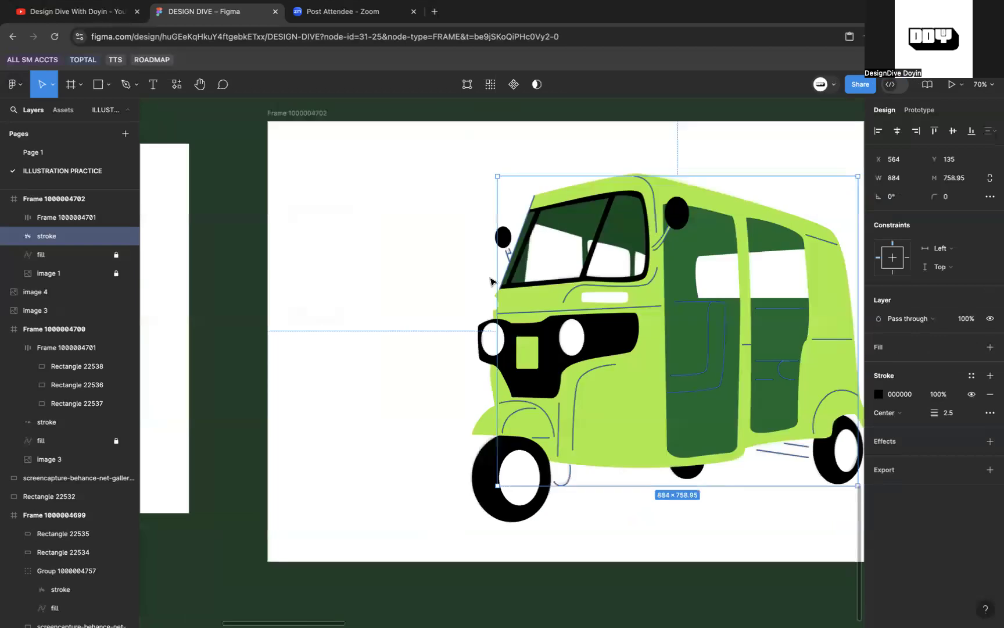
{"action": "key", "text": "Escape"}
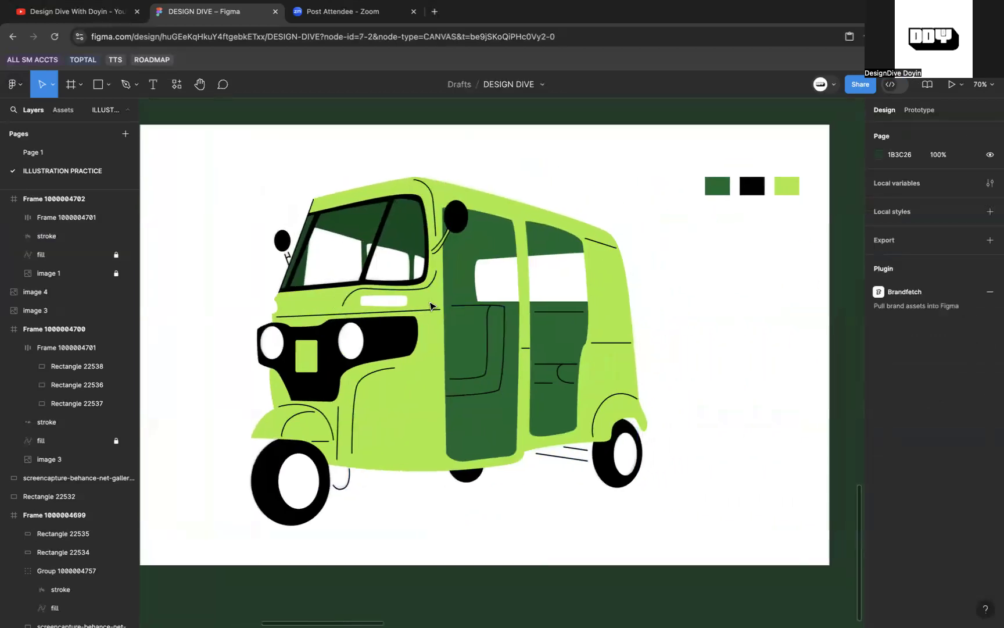
{"action": "scroll", "coordinate": [546, 329], "scroll_direction": "up", "scroll_amount": 8}
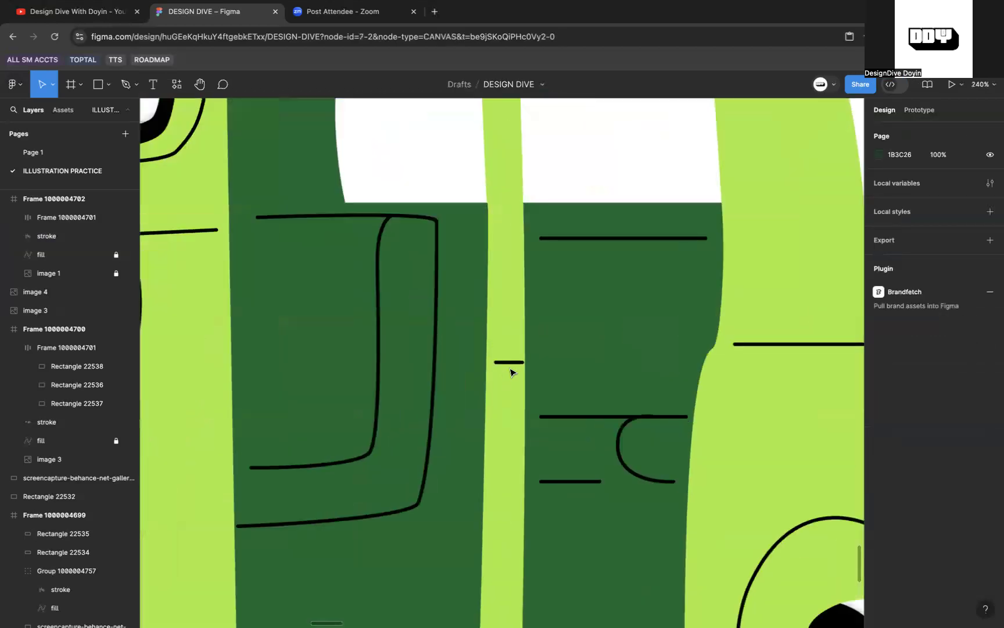
{"action": "scroll", "coordinate": [449, 267], "scroll_direction": "down", "scroll_amount": 4}
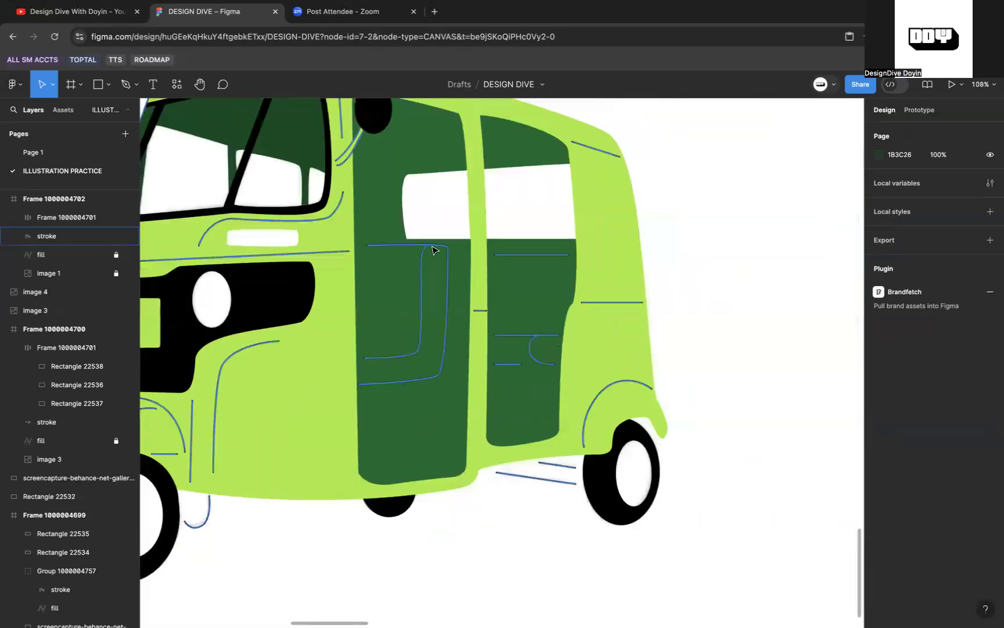
{"action": "scroll", "coordinate": [449, 267], "scroll_direction": "down", "scroll_amount": 5}
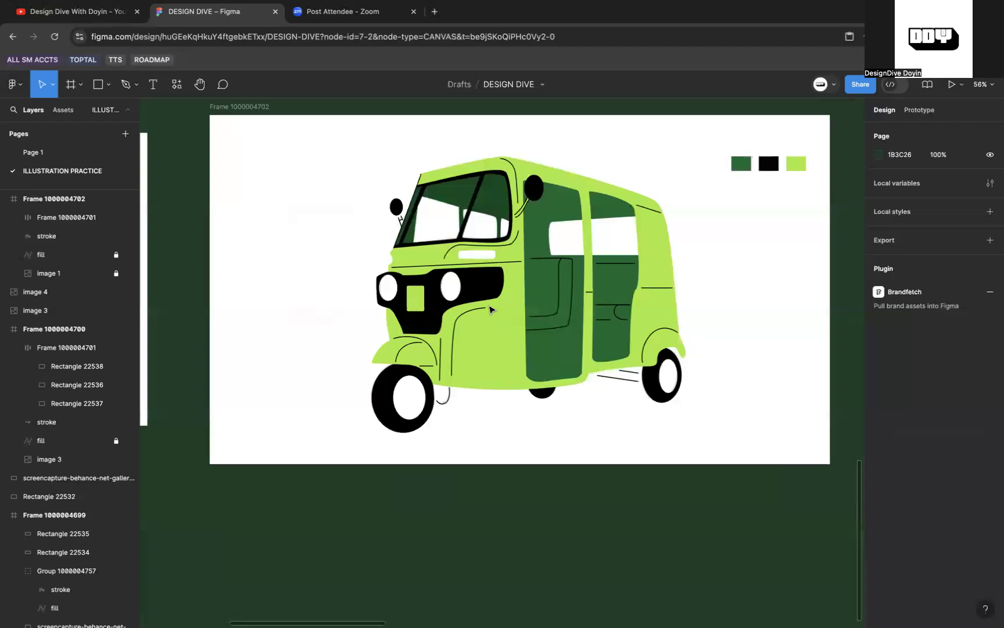
Step: Set the stroke weight of the rickshaw's whole stroke layer to 4
{"action": "left_click", "coordinate": [558, 288]}
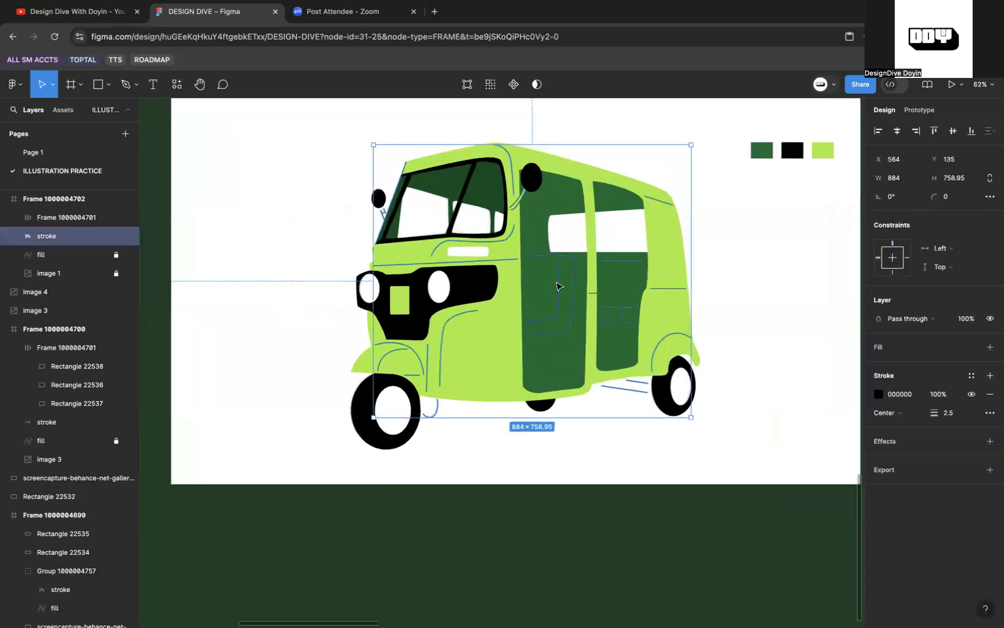
{"action": "scroll", "coordinate": [558, 287], "scroll_direction": "up", "scroll_amount": 5}
{"action": "scroll", "coordinate": [557, 286], "scroll_direction": "up", "scroll_amount": 2}
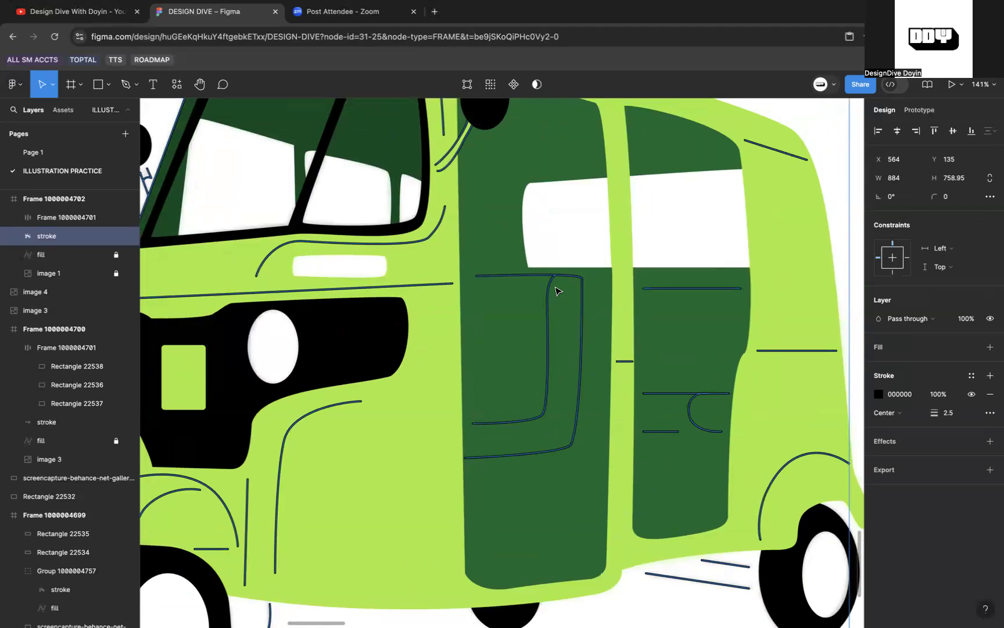
{"action": "scroll", "coordinate": [639, 280], "scroll_direction": "up", "scroll_amount": 3}
{"action": "scroll", "coordinate": [640, 280], "scroll_direction": "right", "scroll_amount": 3}
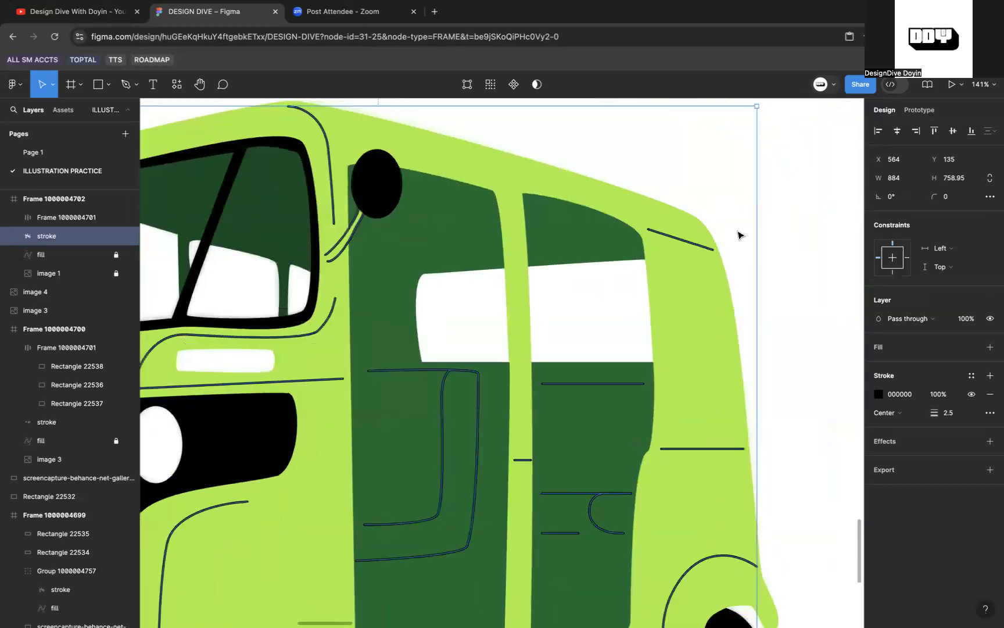
{"action": "scroll", "coordinate": [739, 235], "scroll_direction": "up", "scroll_amount": 4}
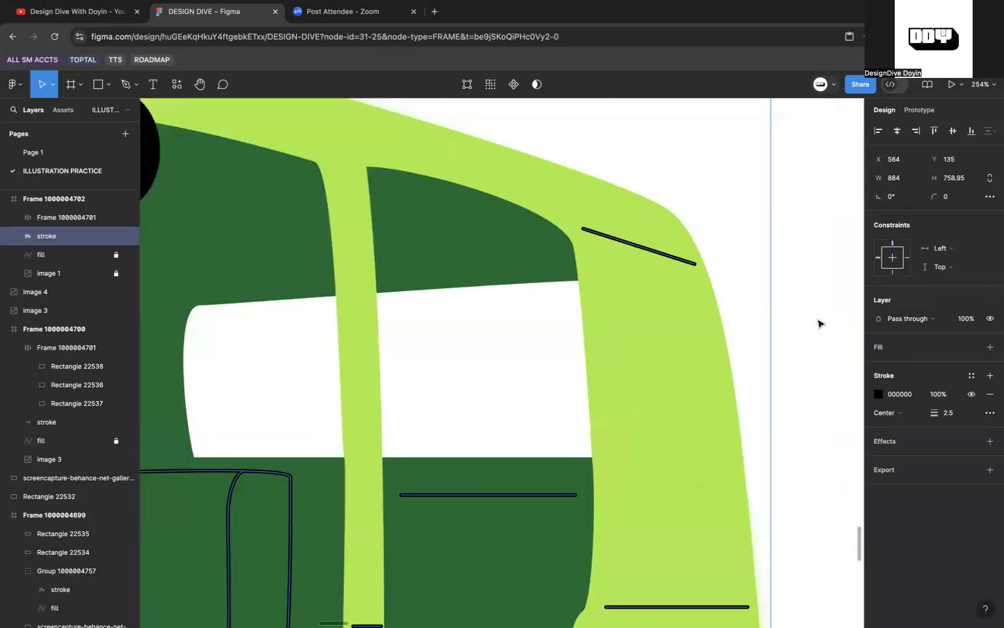
{"action": "left_click", "coordinate": [948, 414]}
{"action": "key", "text": "Return"}
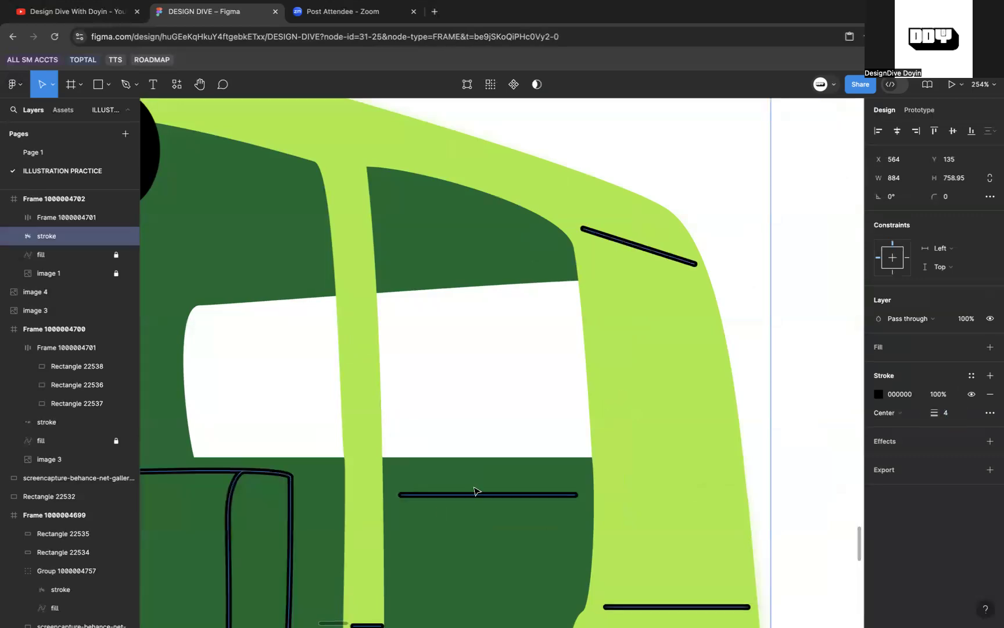
Step: Duplicate the stroke layer and rename the copy stroke4px
{"action": "key", "text": "super+d"}
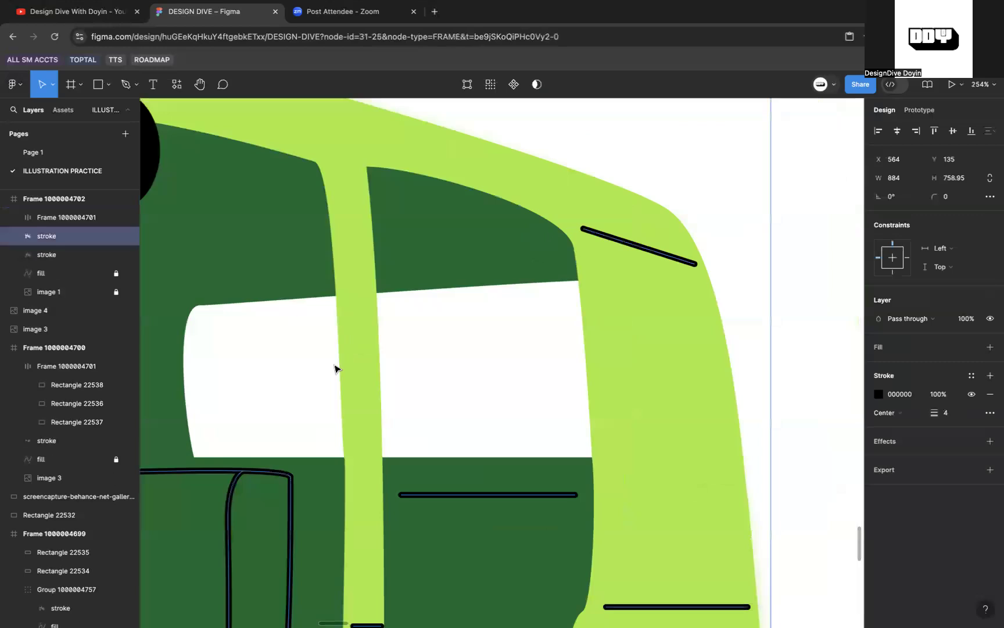
{"action": "double_click", "coordinate": [68, 242]}
{"action": "left_click", "coordinate": [67, 240]}
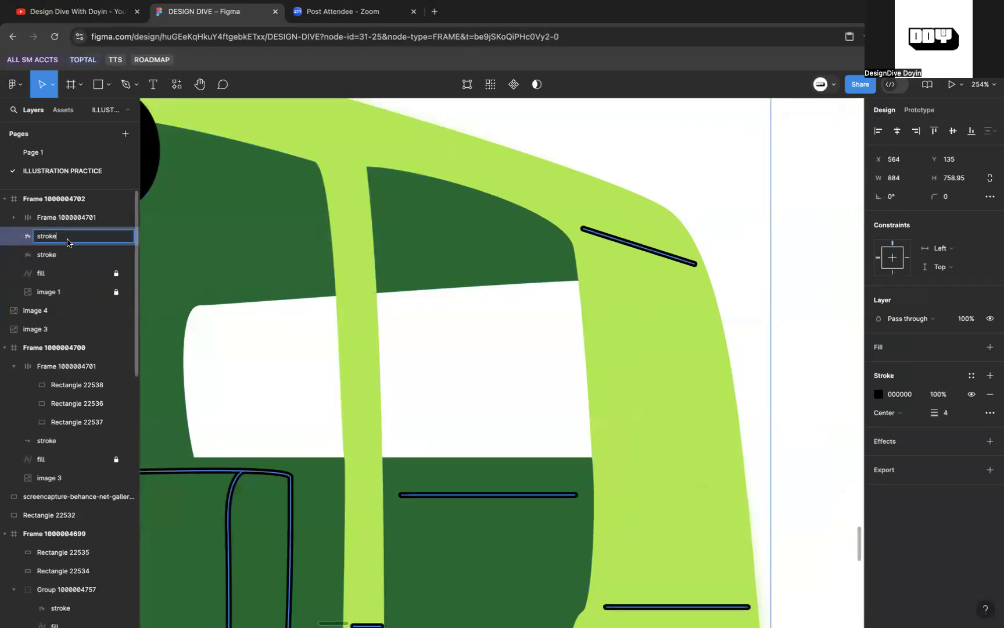
{"action": "key", "text": "Return"}
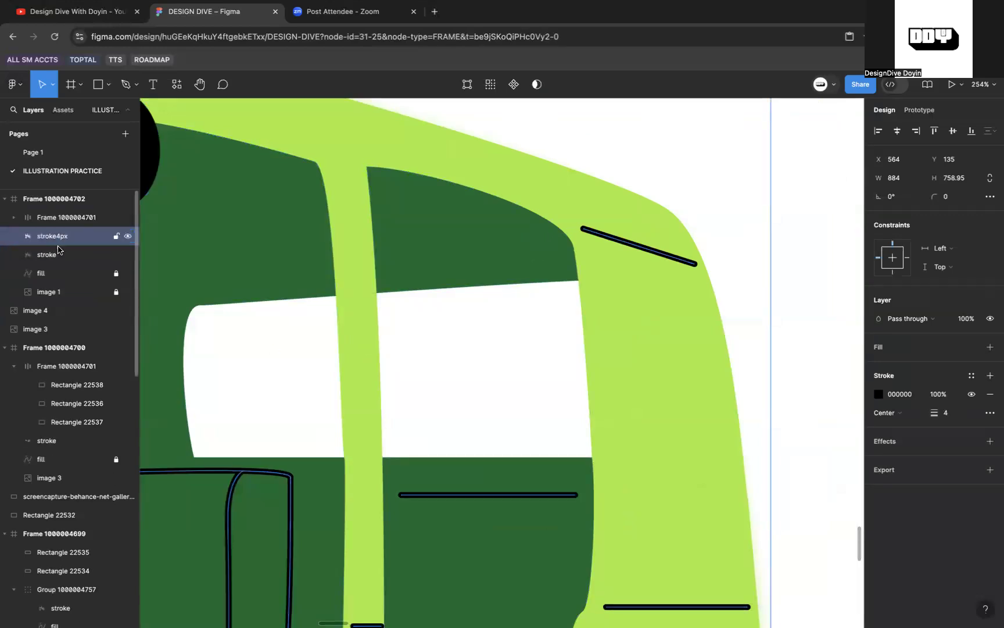
Step: Rename the original stroke layer stroke 2.5px and set its stroke weight to 2.5
{"action": "double_click", "coordinate": [72, 255]}
{"action": "left_click", "coordinate": [73, 258]}
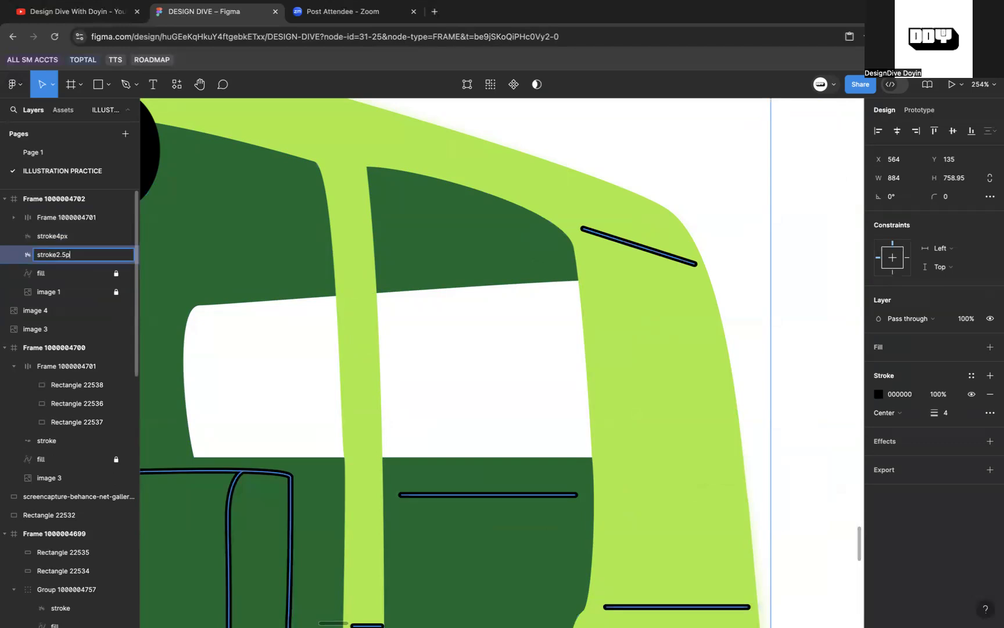
{"action": "type", "text": "2.5px"}
{"action": "key", "text": "Return"}
{"action": "left_click", "coordinate": [948, 418]}
{"action": "type", "text": "2.5"}
{"action": "key", "text": "Return"}
{"action": "scroll", "coordinate": [654, 390], "scroll_direction": "down", "scroll_amount": 5}
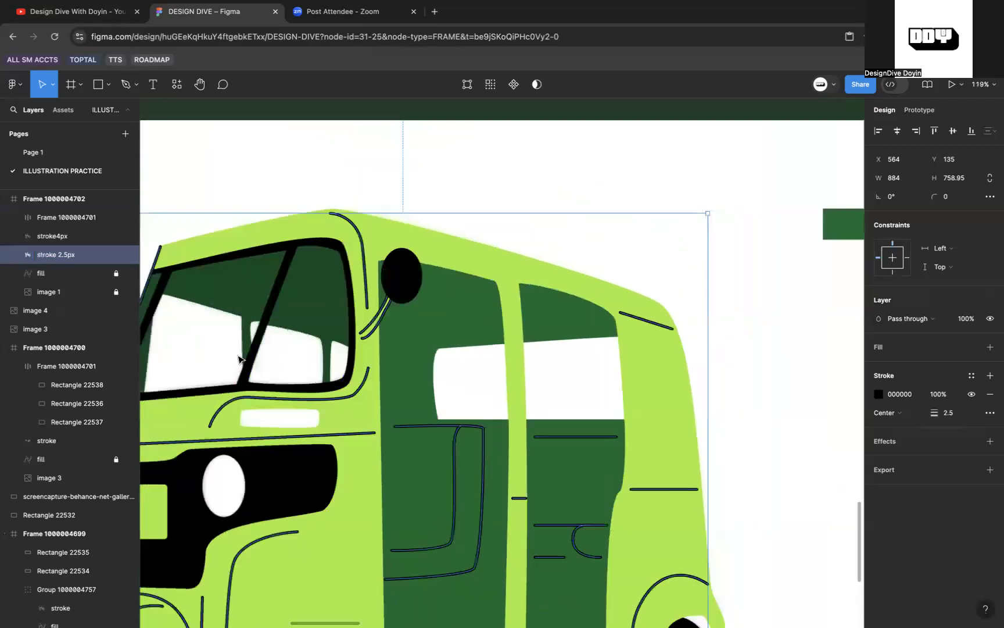
Step: Hide and reshow the stroke4px layer to compare the two line thicknesses on the rickshaw's body and doors
{"action": "left_click", "coordinate": [103, 238]}
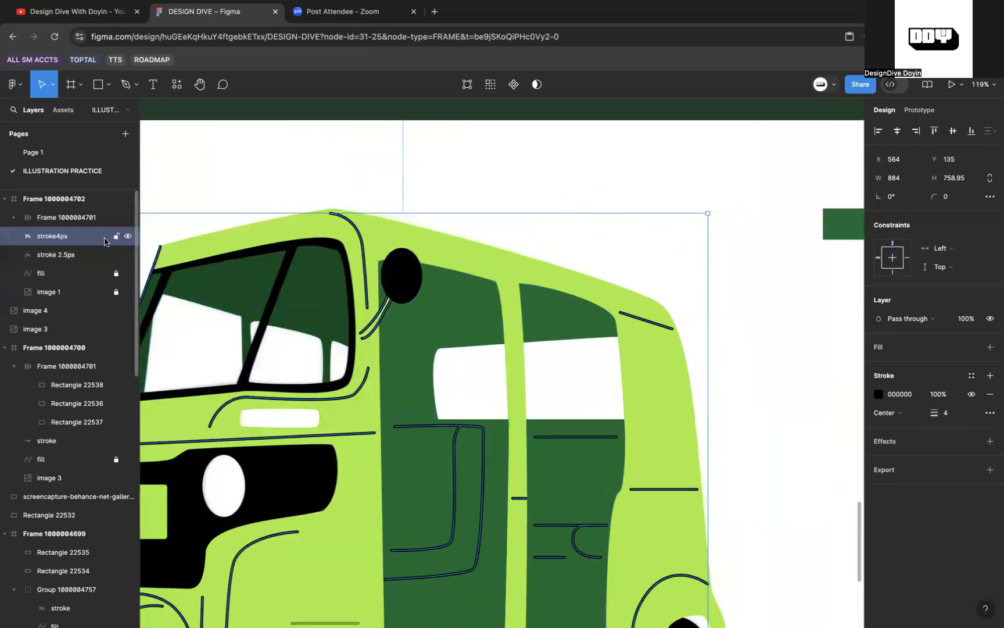
{"action": "left_click", "coordinate": [127, 236]}
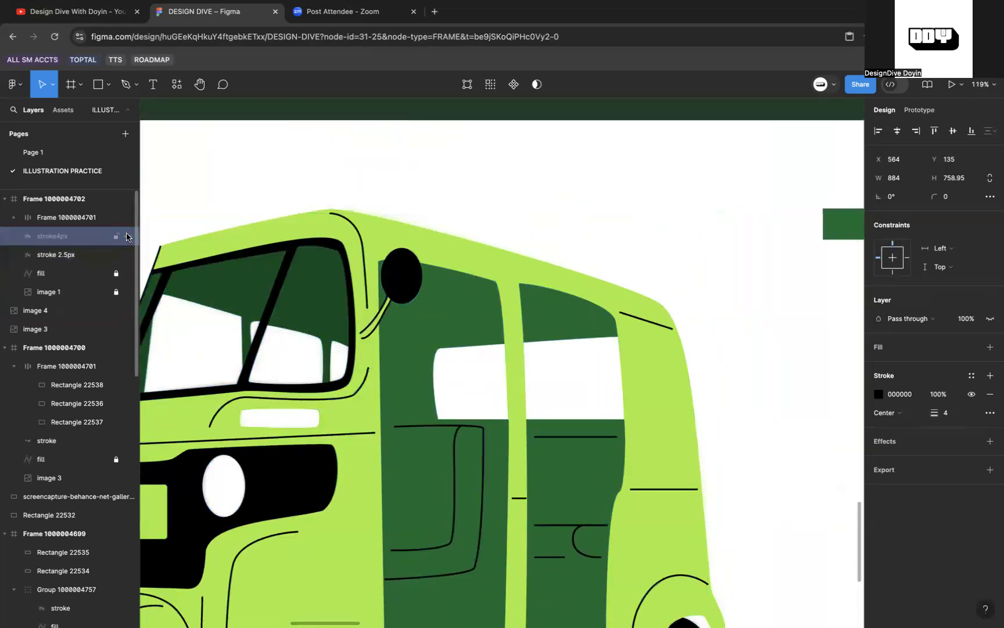
{"action": "left_click", "coordinate": [126, 237]}
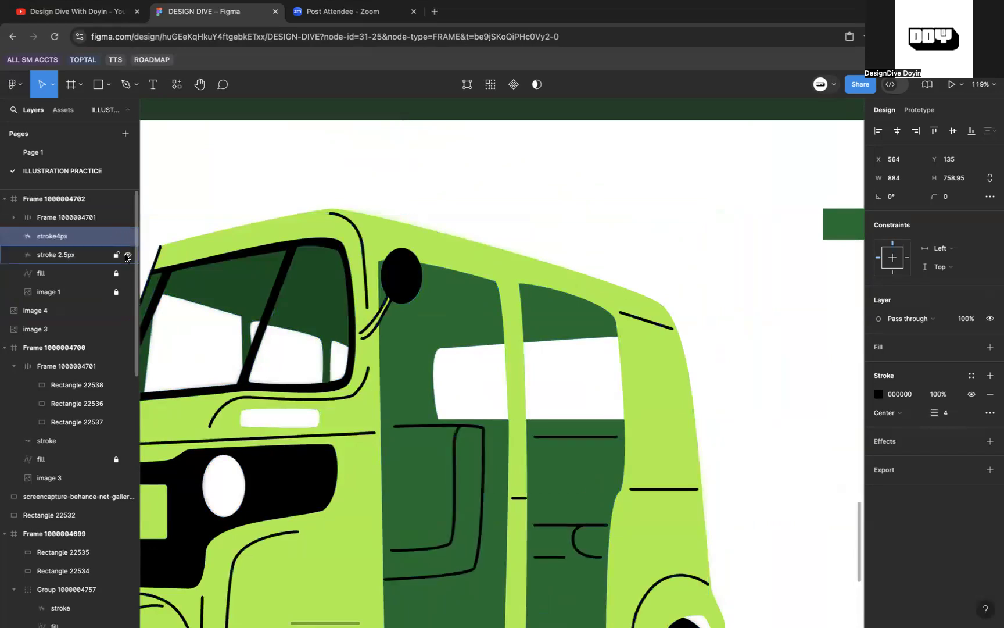
{"action": "scroll", "coordinate": [715, 299], "scroll_direction": "up", "scroll_amount": 5}
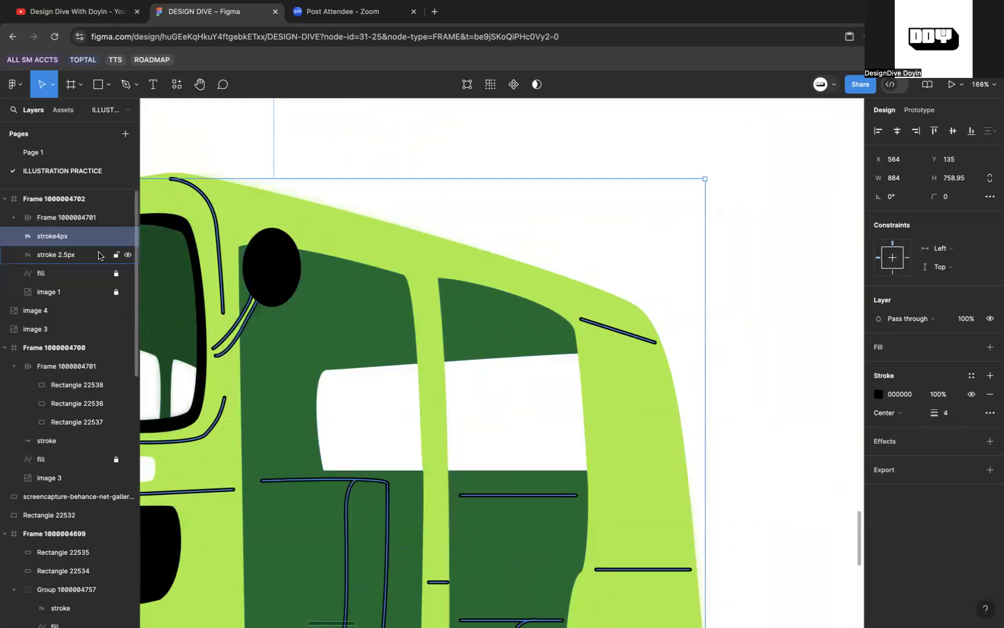
{"action": "scroll", "coordinate": [558, 407], "scroll_direction": "down", "scroll_amount": 5}
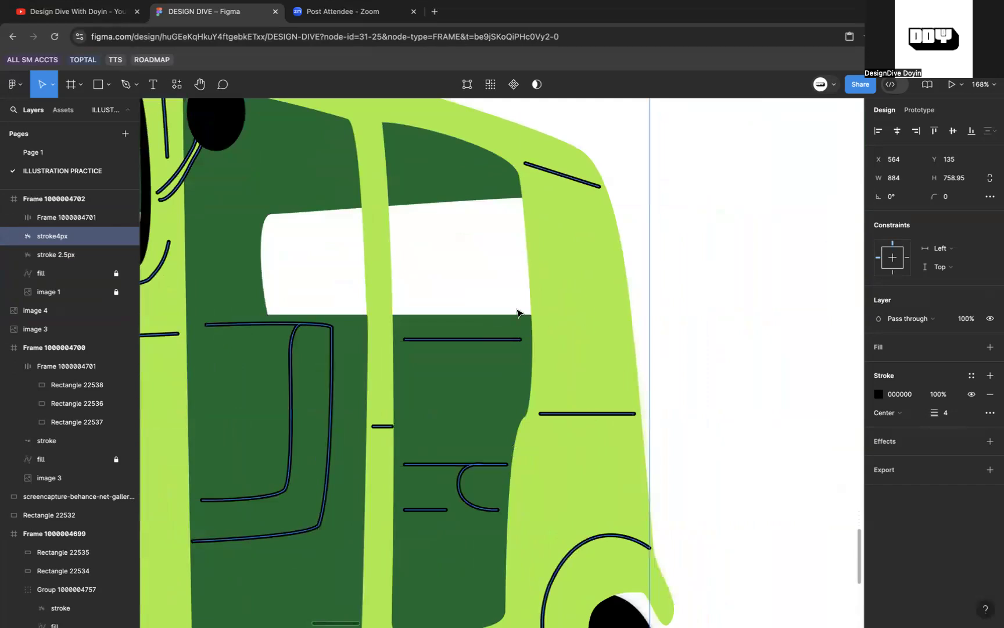
{"action": "scroll", "coordinate": [517, 313], "scroll_direction": "down", "scroll_amount": 3}
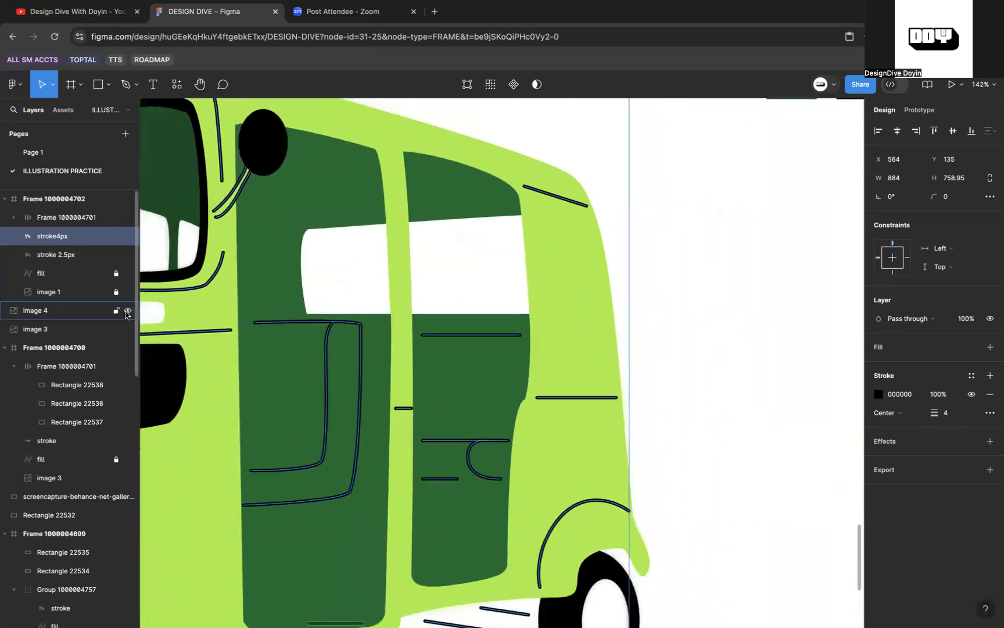
Step: In the stroke4px layer, delete all vector strokes except the slanted line at the rear end of the roof
{"action": "double_click", "coordinate": [313, 296]}
{"action": "scroll", "coordinate": [550, 314], "scroll_direction": "down", "scroll_amount": 5}
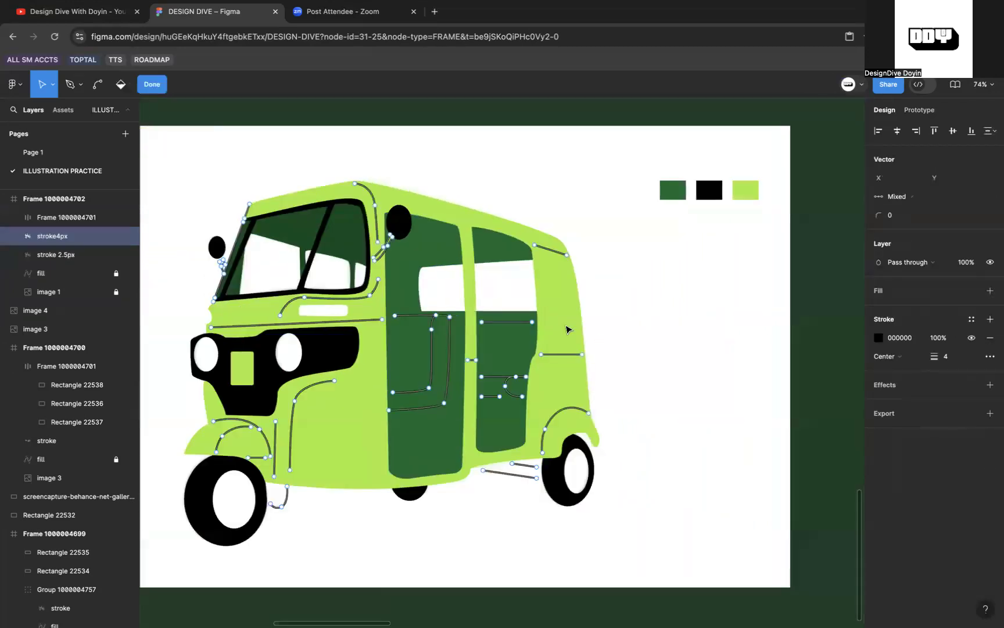
{"action": "left_click_drag", "start_coordinate": [419, 289], "coordinate": [630, 510]}
{"action": "left_click", "coordinate": [630, 510]}
{"action": "scroll", "coordinate": [686, 380], "scroll_direction": "up", "scroll_amount": 5}
{"action": "scroll", "coordinate": [487, 272], "scroll_direction": "up", "scroll_amount": 3}
{"action": "scroll", "coordinate": [487, 272], "scroll_direction": "left", "scroll_amount": 2}
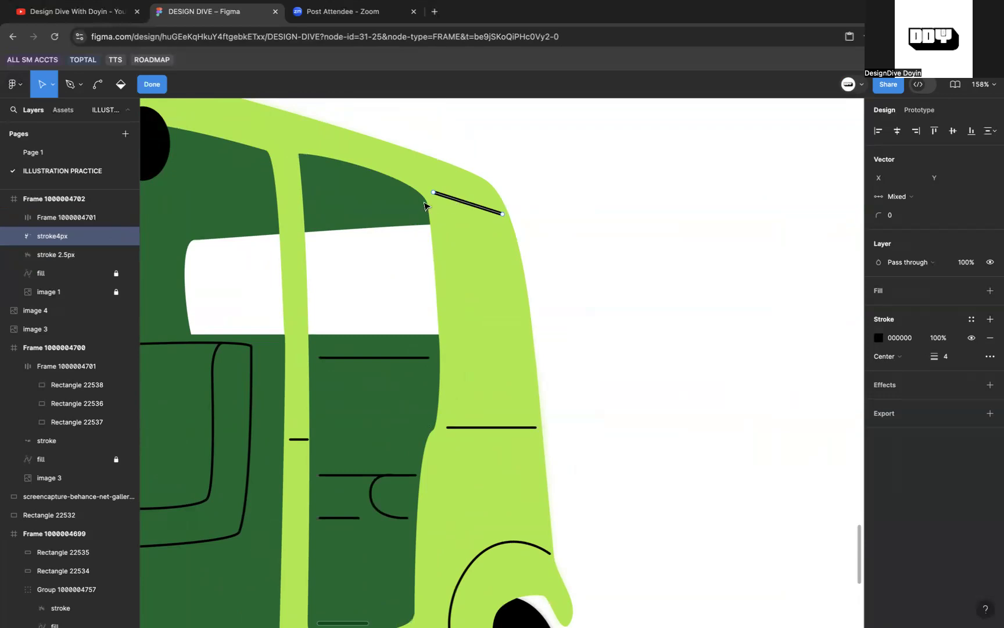
{"action": "scroll", "coordinate": [446, 206], "scroll_direction": "up", "scroll_amount": 3}
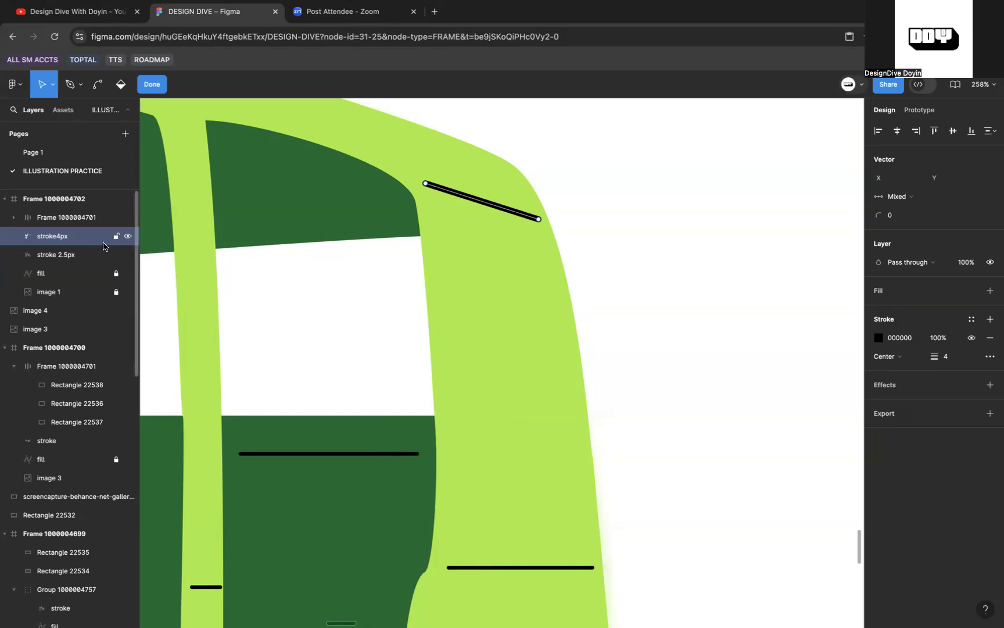
Step: Finish editing the stroke4px vector and delete that layer from the green rickshaw's frame
{"action": "key", "text": "Escape"}
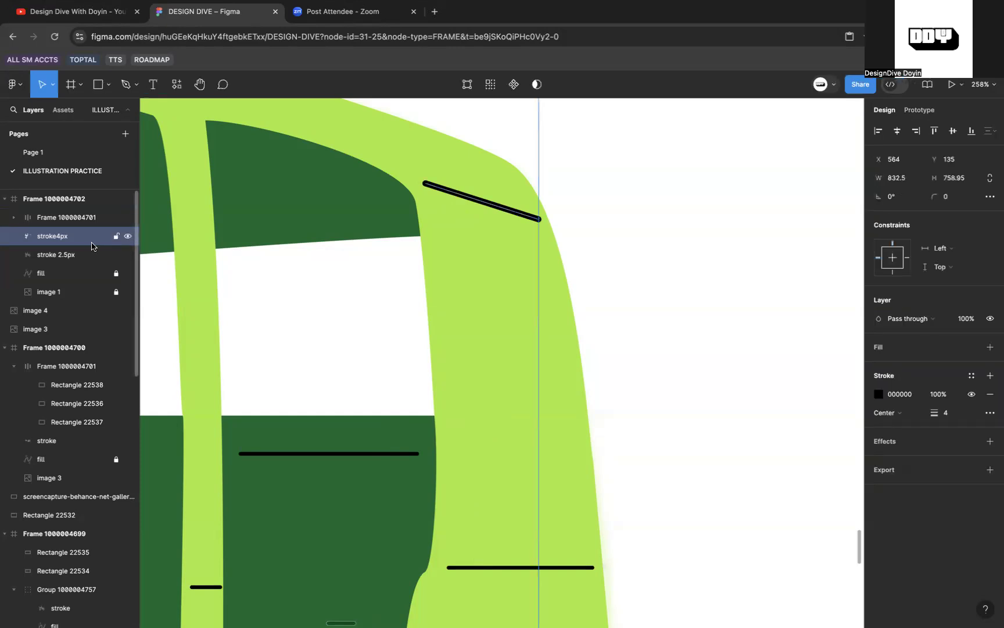
{"action": "key", "text": "Delete"}
{"action": "scroll", "coordinate": [428, 207], "scroll_direction": "down", "scroll_amount": 10}
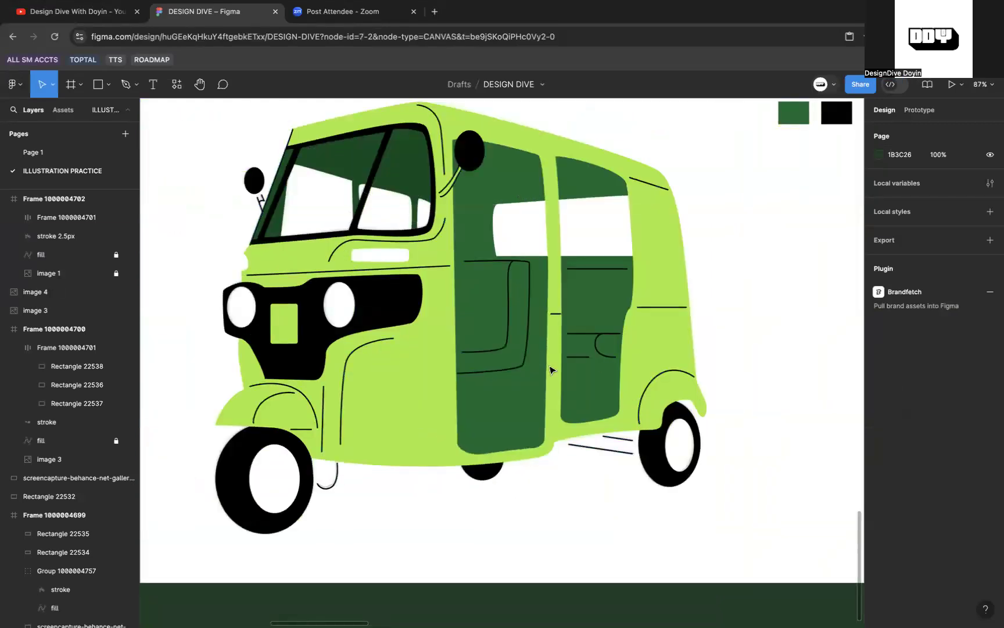
{"action": "scroll", "coordinate": [471, 236], "scroll_direction": "up", "scroll_amount": 5}
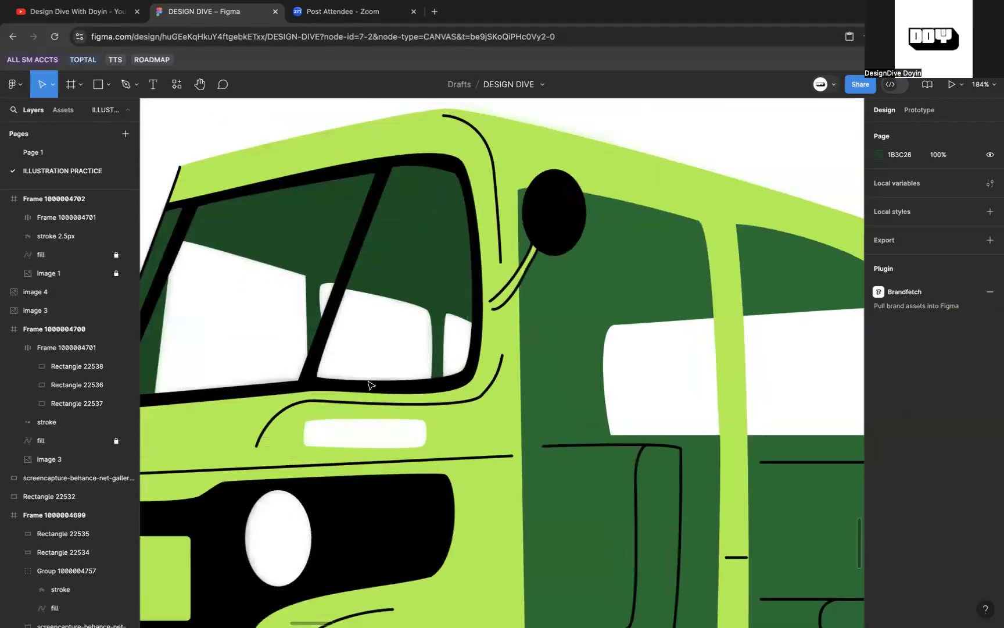
{"action": "scroll", "coordinate": [442, 371], "scroll_direction": "down", "scroll_amount": 1}
Step: Move the 1080 × 1080 frame with the yellow rickshaw beside the green rickshaw's frame, aligned with its top edge
{"action": "scroll", "coordinate": [441, 371], "scroll_direction": "down", "scroll_amount": 10}
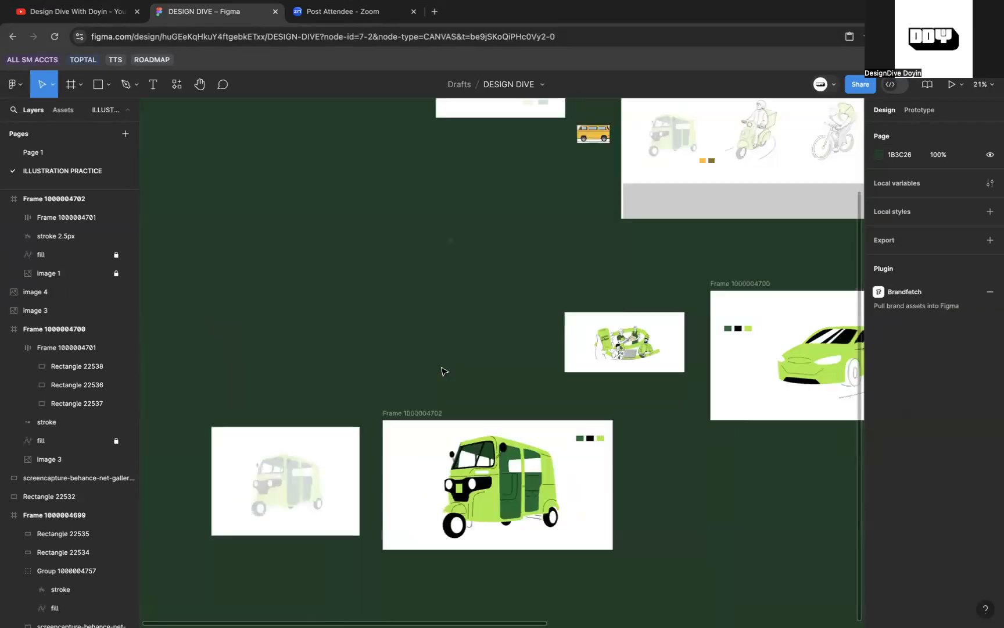
{"action": "left_click_drag", "start_coordinate": [461, 159], "coordinate": [639, 541]}
{"action": "scroll", "coordinate": [576, 529], "scroll_direction": "right", "scroll_amount": 3}
{"action": "scroll", "coordinate": [576, 529], "scroll_direction": "down", "scroll_amount": 3}
{"action": "scroll", "coordinate": [538, 494], "scroll_direction": "up", "scroll_amount": 5}
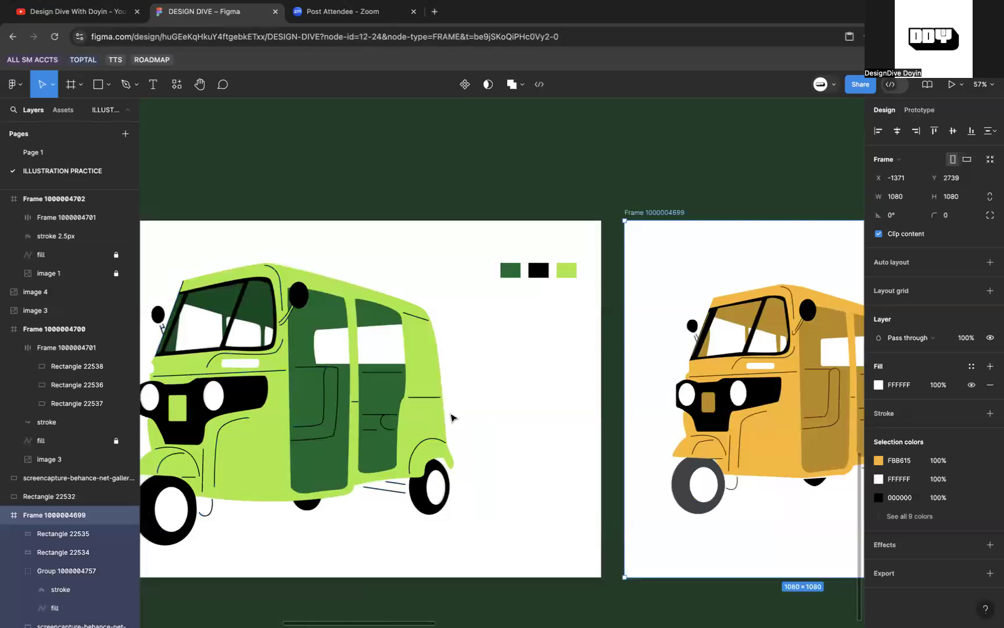
Step: Examine the finished green rickshaw up close and compare its fills and line details with the yellow version
{"action": "scroll", "coordinate": [581, 397], "scroll_direction": "down", "scroll_amount": 3}
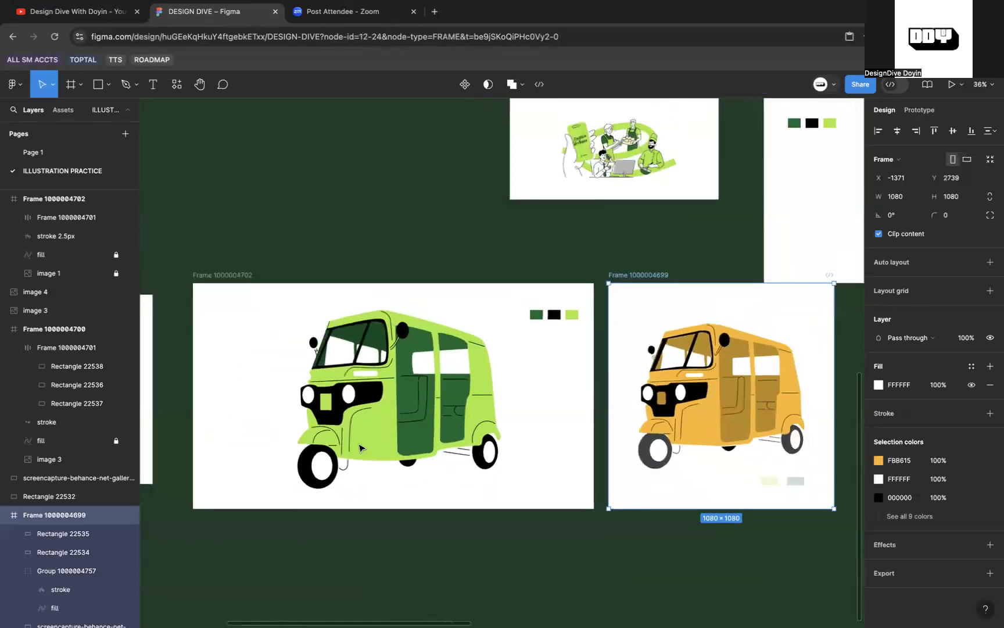
{"action": "scroll", "coordinate": [408, 397], "scroll_direction": "up", "scroll_amount": 4}
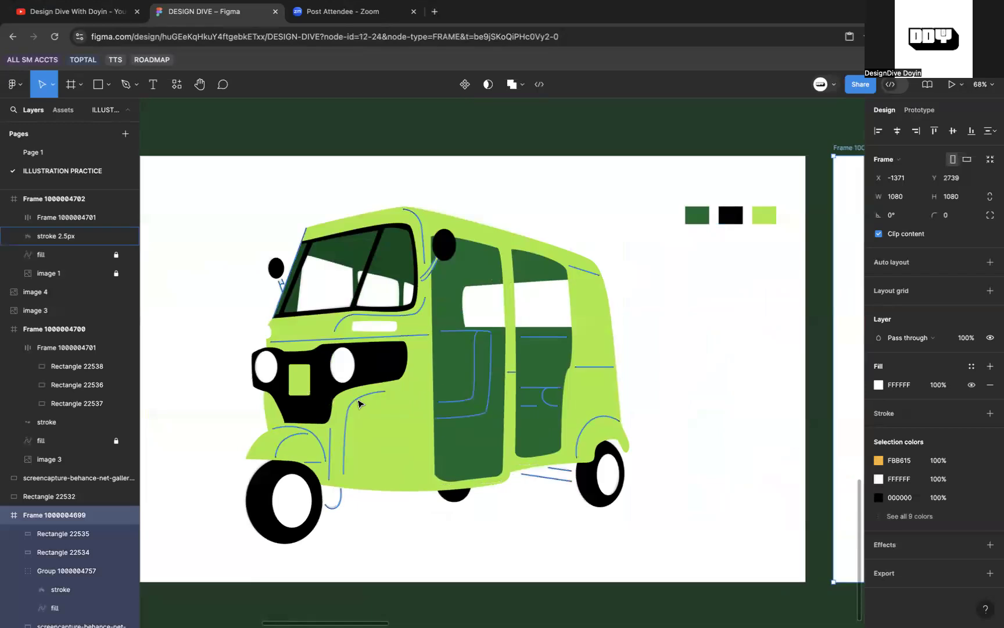
{"action": "scroll", "coordinate": [423, 311], "scroll_direction": "down", "scroll_amount": 2}
{"action": "scroll", "coordinate": [423, 311], "scroll_direction": "up", "scroll_amount": 2}
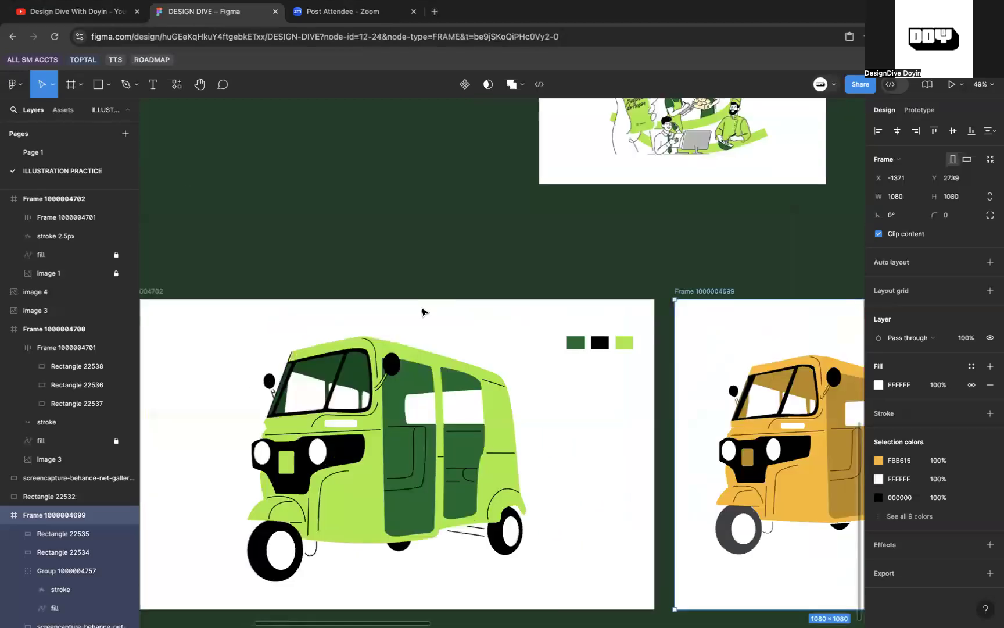
{"action": "scroll", "coordinate": [423, 312], "scroll_direction": "down", "scroll_amount": 2}
{"action": "scroll", "coordinate": [422, 312], "scroll_direction": "up", "scroll_amount": 1}
{"action": "scroll", "coordinate": [423, 311], "scroll_direction": "up", "scroll_amount": 3}
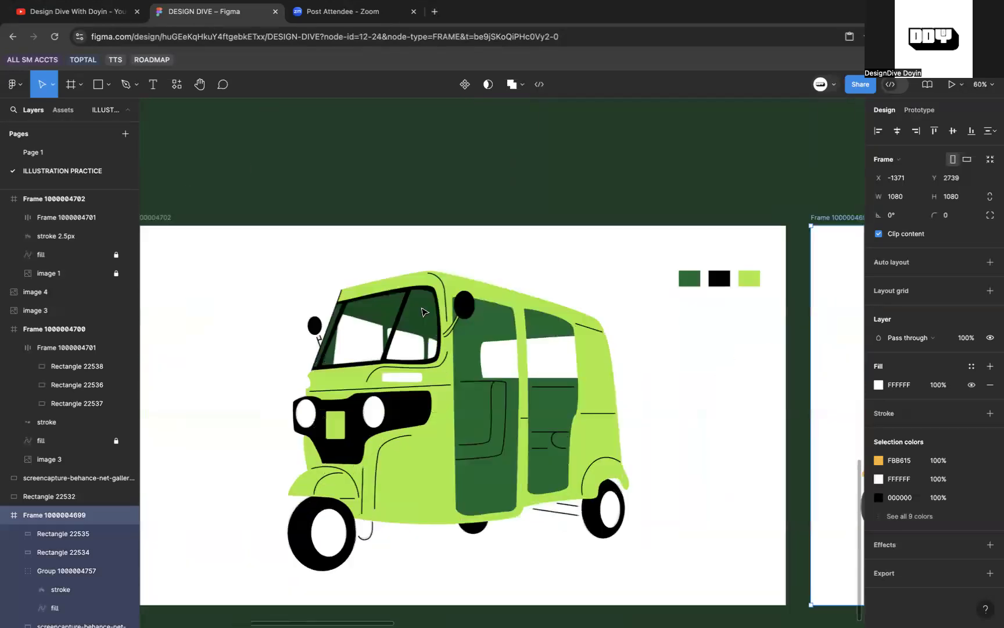
{"action": "scroll", "coordinate": [428, 347], "scroll_direction": "up", "scroll_amount": 1}
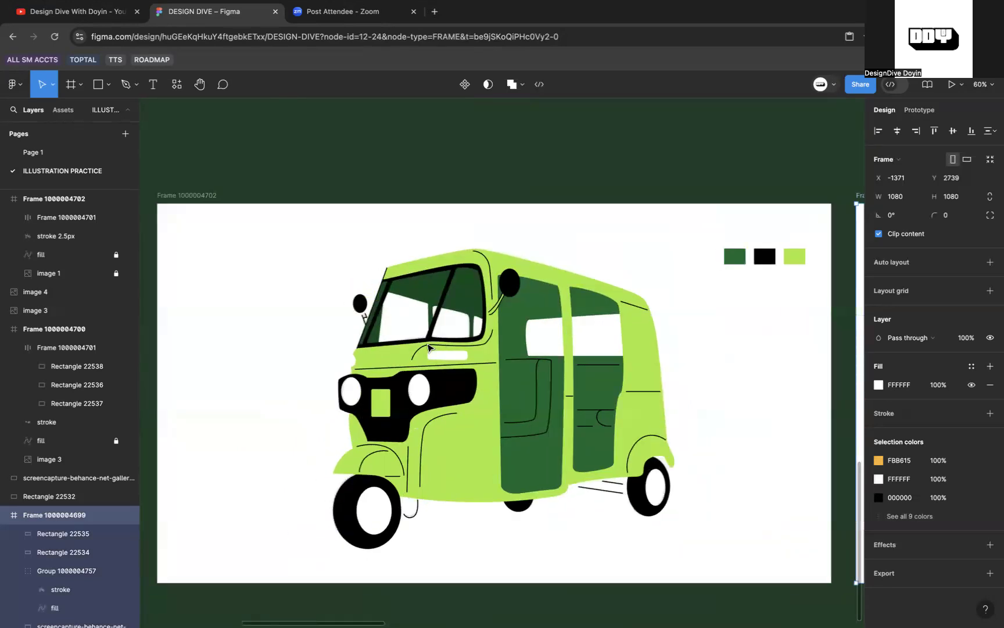
{"action": "scroll", "coordinate": [465, 378], "scroll_direction": "down", "scroll_amount": 2}
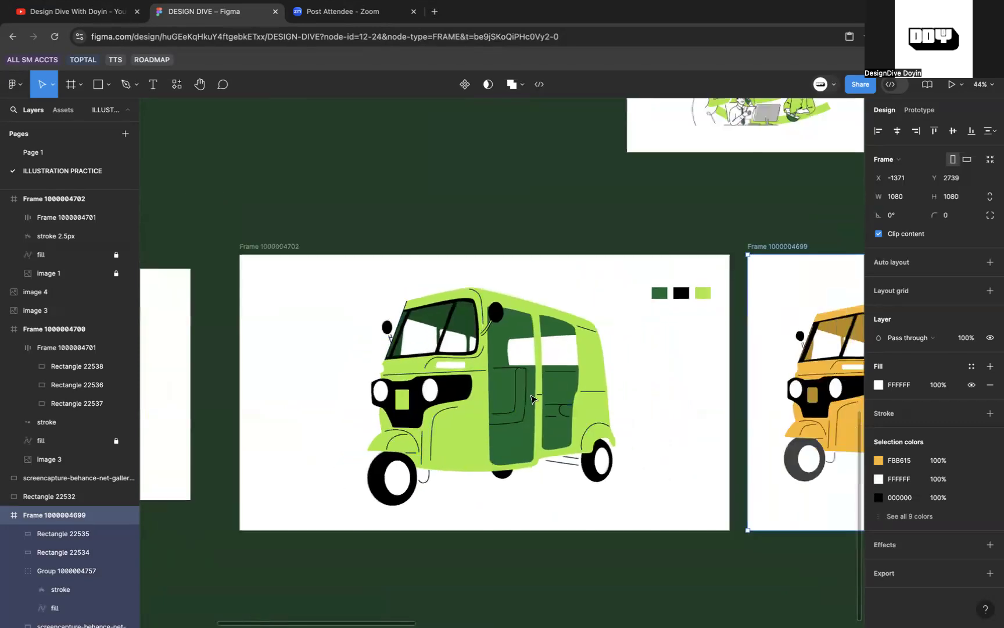
{"action": "scroll", "coordinate": [540, 392], "scroll_direction": "up", "scroll_amount": 3}
{"action": "scroll", "coordinate": [548, 394], "scroll_direction": "up", "scroll_amount": 5}
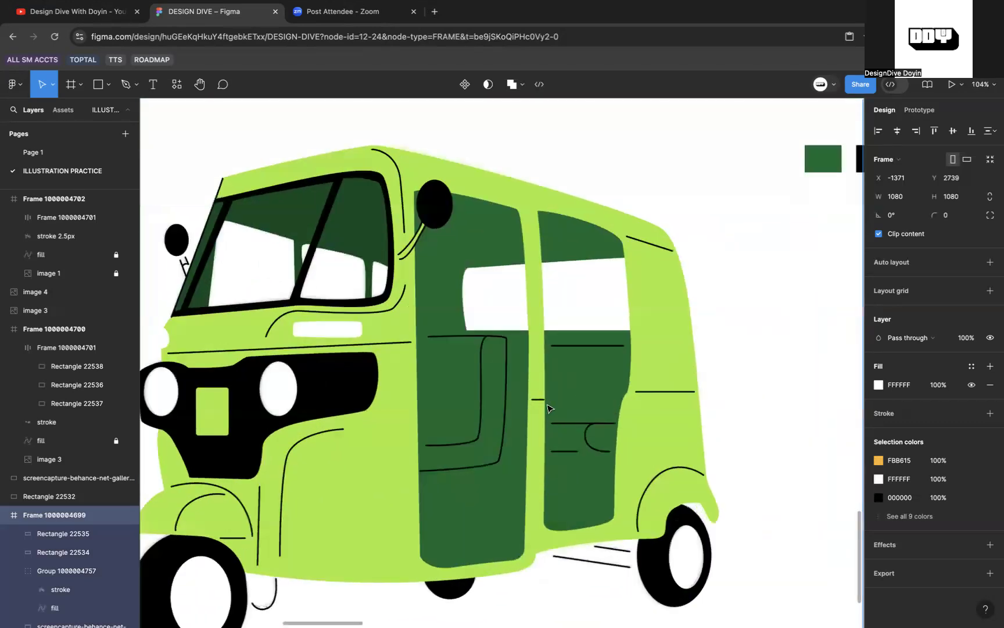
{"action": "scroll", "coordinate": [546, 407], "scroll_direction": "down", "scroll_amount": 5}
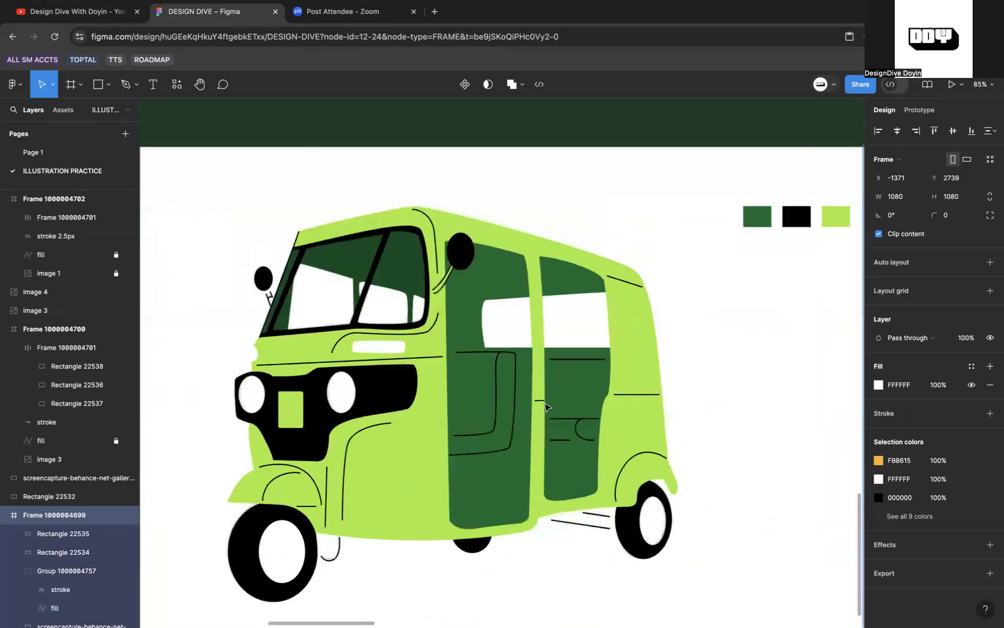
{"action": "scroll", "coordinate": [545, 407], "scroll_direction": "right", "scroll_amount": 2}
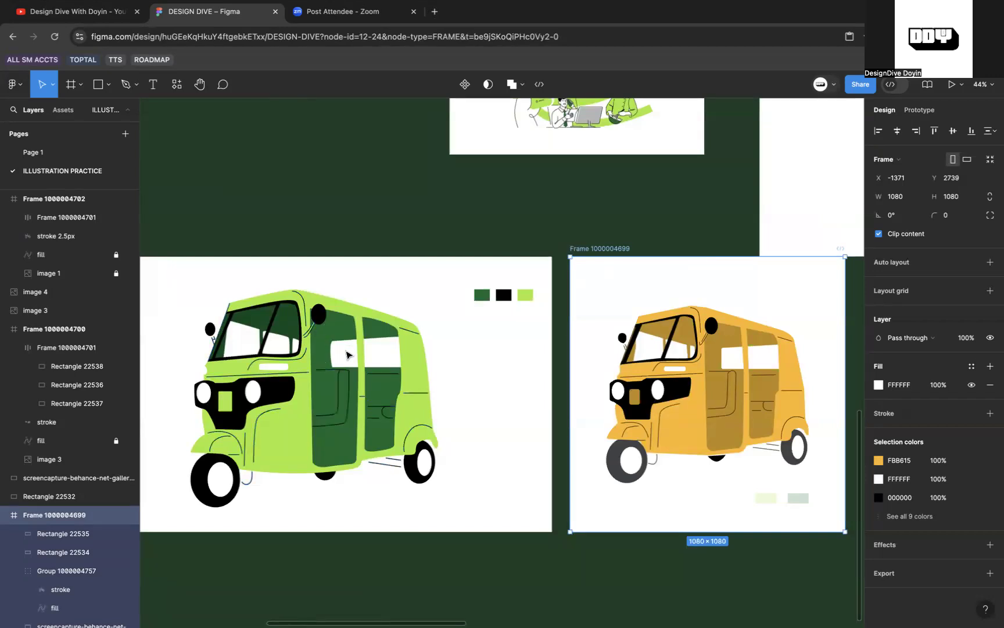
{"action": "scroll", "coordinate": [350, 356], "scroll_direction": "left", "scroll_amount": 2}
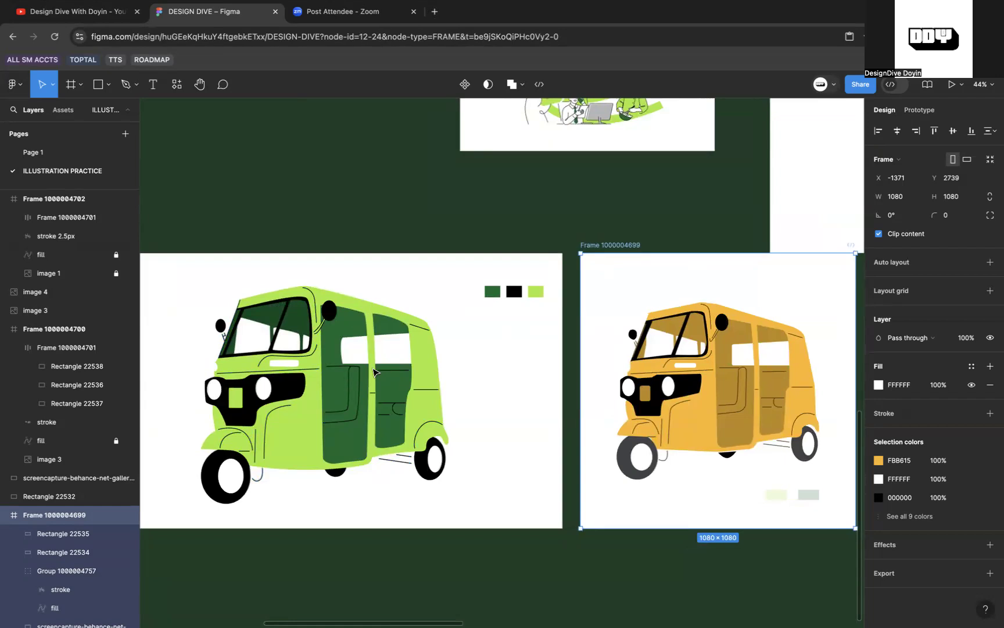
{"action": "scroll", "coordinate": [373, 372], "scroll_direction": "left", "scroll_amount": 3}
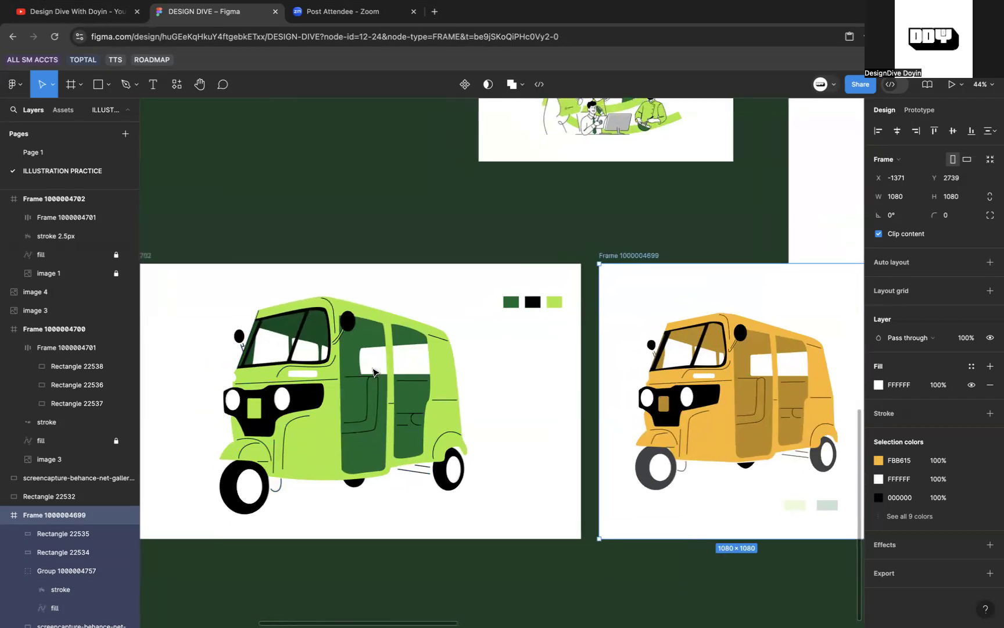